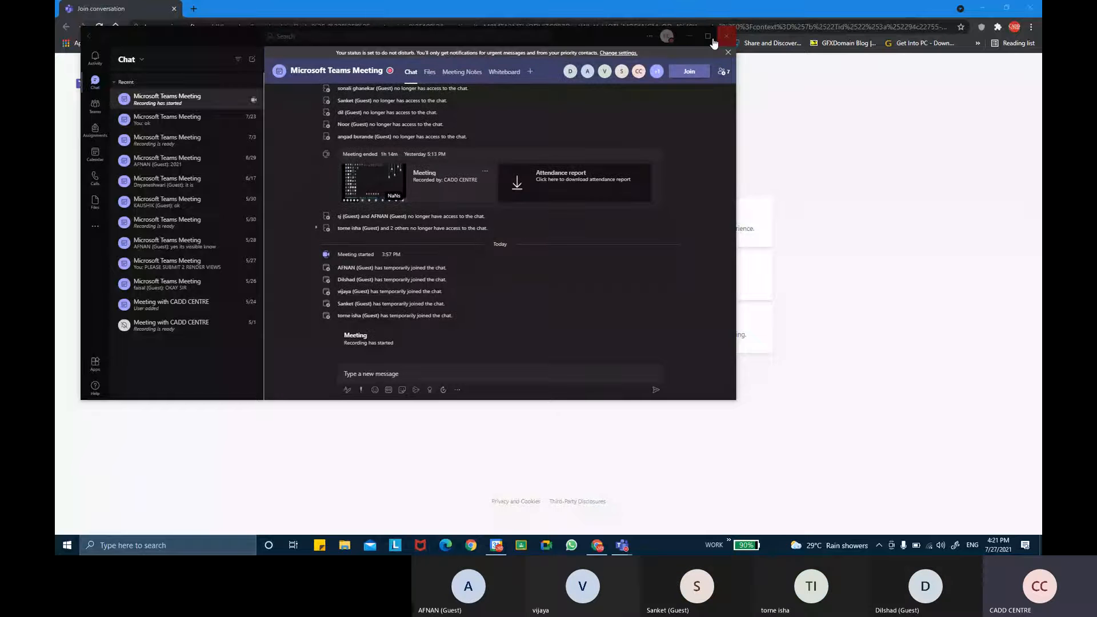
# Close the Teams chat window and the browser window behind it
pyautogui.click(711, 38)
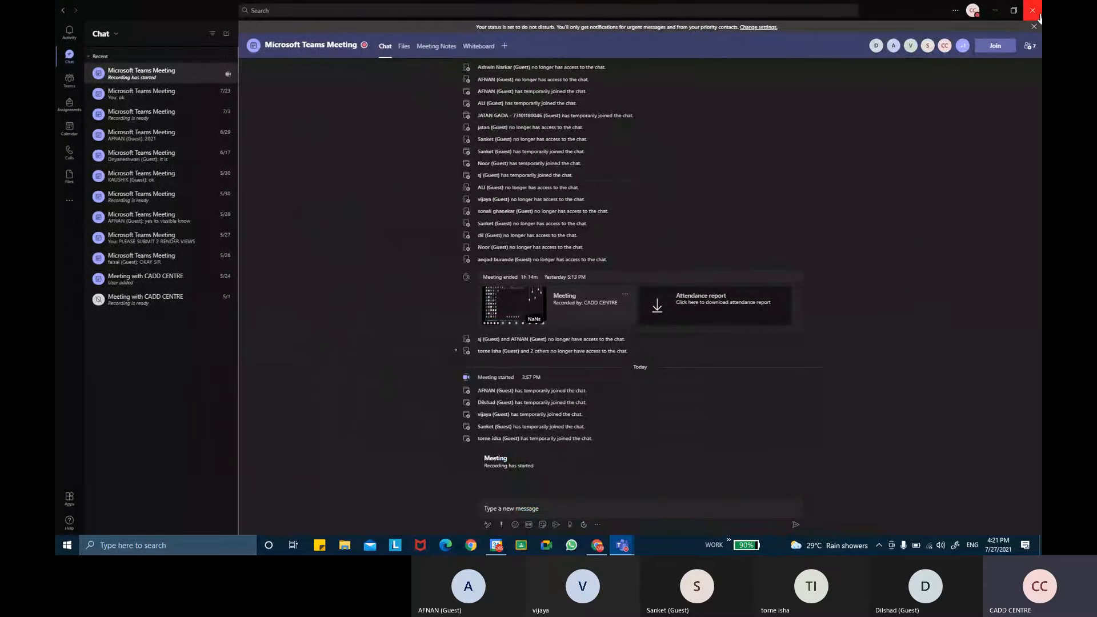
pyautogui.click(1035, 13)
pyautogui.click(1030, 7)
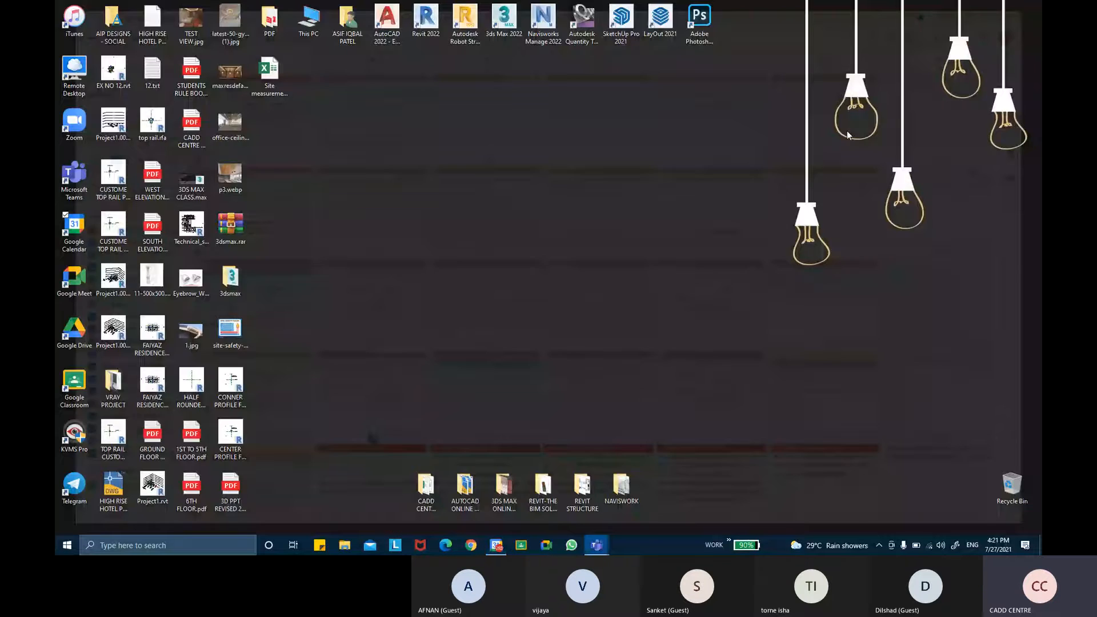
# Refresh the desktop, launch Revit 2022 and open the recent model Project2
pyautogui.rightClick(581, 174)
pyautogui.click(606, 204)
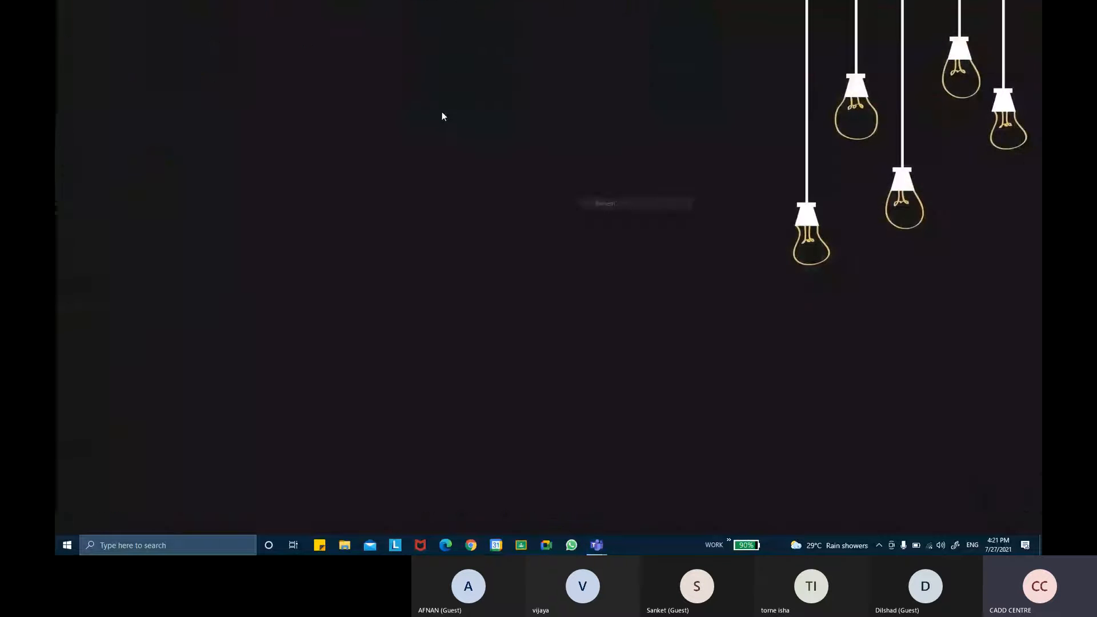
pyautogui.doubleClick(417, 36)
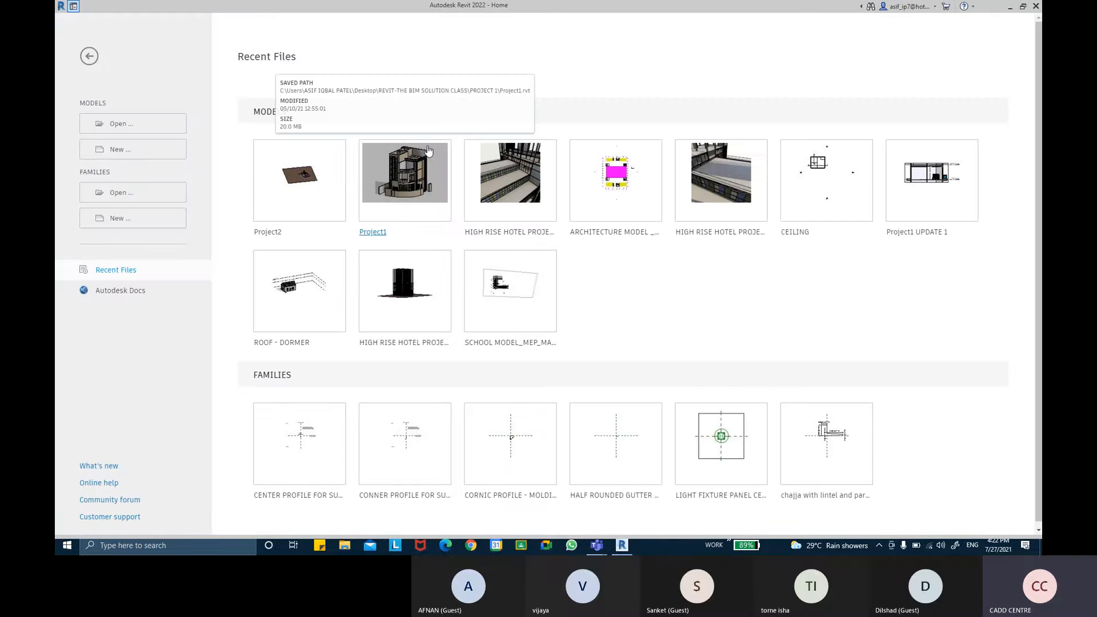
pyautogui.click(275, 235)
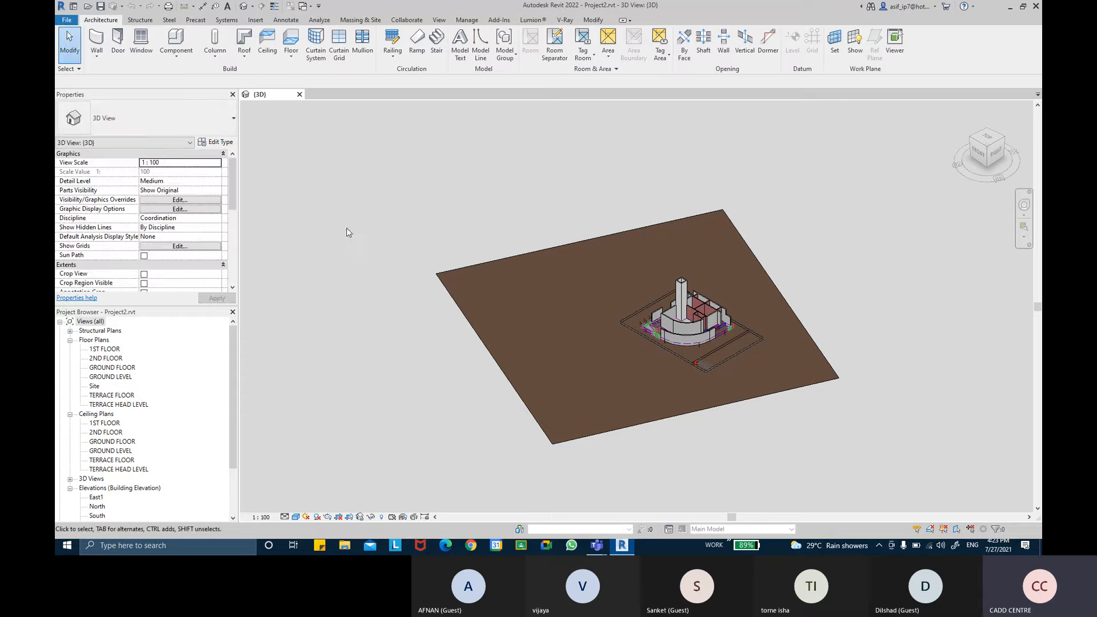
# Select the ground floor's 150mm foundation slab in the 3D view and examine it around the kitchen and toilets
pyautogui.scroll(3, 717, 320)
pyautogui.scroll(5, 721, 335)
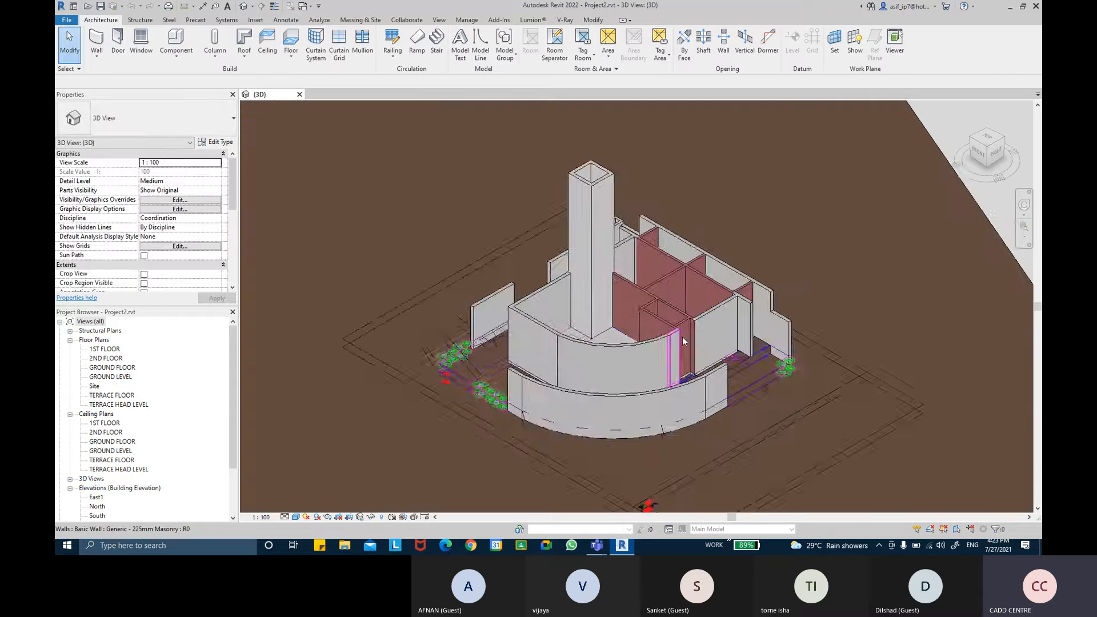
pyautogui.keyDown('shift'); pyautogui.moveTo(625, 325); pyautogui.dragTo(605, 255, button='middle'); pyautogui.keyUp('shift')
pyautogui.scroll(2, 712, 281)
pyautogui.keyDown('shift'); pyautogui.moveTo(712, 281); pyautogui.dragTo(537, 453, button='middle'); pyautogui.keyUp('shift')
pyautogui.click(649, 268)
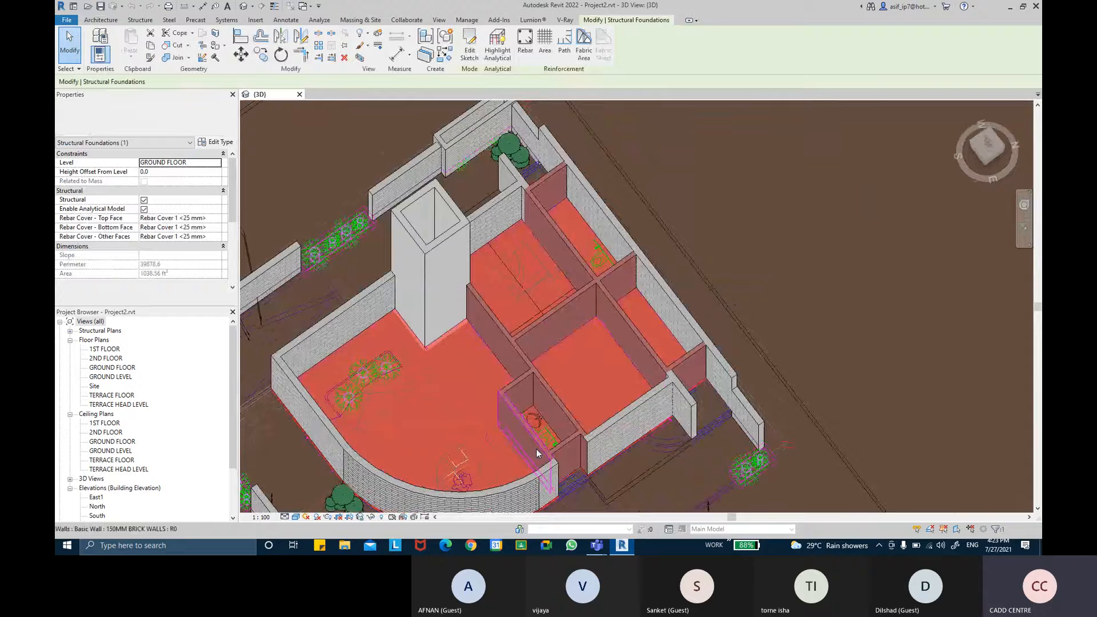
pyautogui.scroll(3, 537, 453)
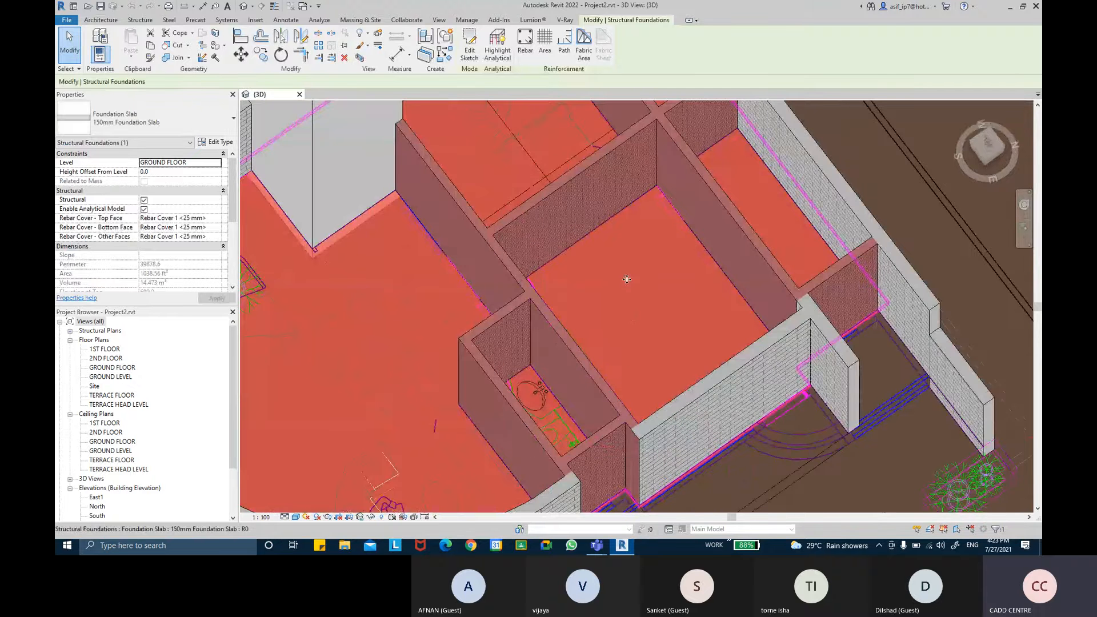
pyautogui.keyDown('shift'); pyautogui.moveTo(626, 278); pyautogui.dragTo(587, 255, button='middle'); pyautogui.keyUp('shift')
# Switch to the Teams meeting, admit the guest waiting in the lobby, and return to Revit
pyautogui.moveTo(596, 547)
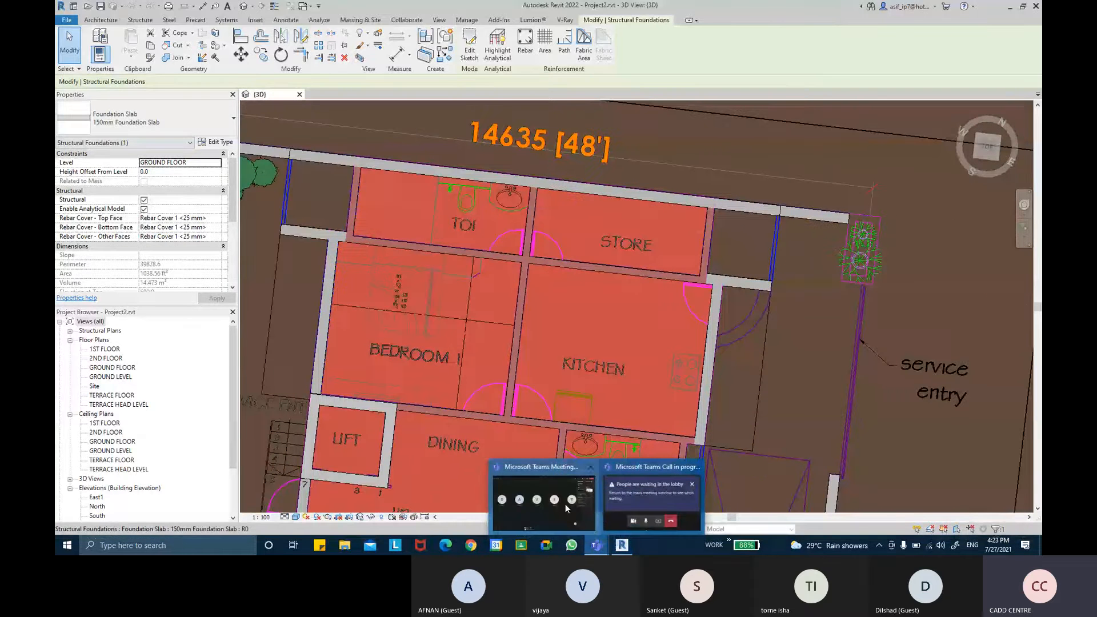
pyautogui.click(569, 506)
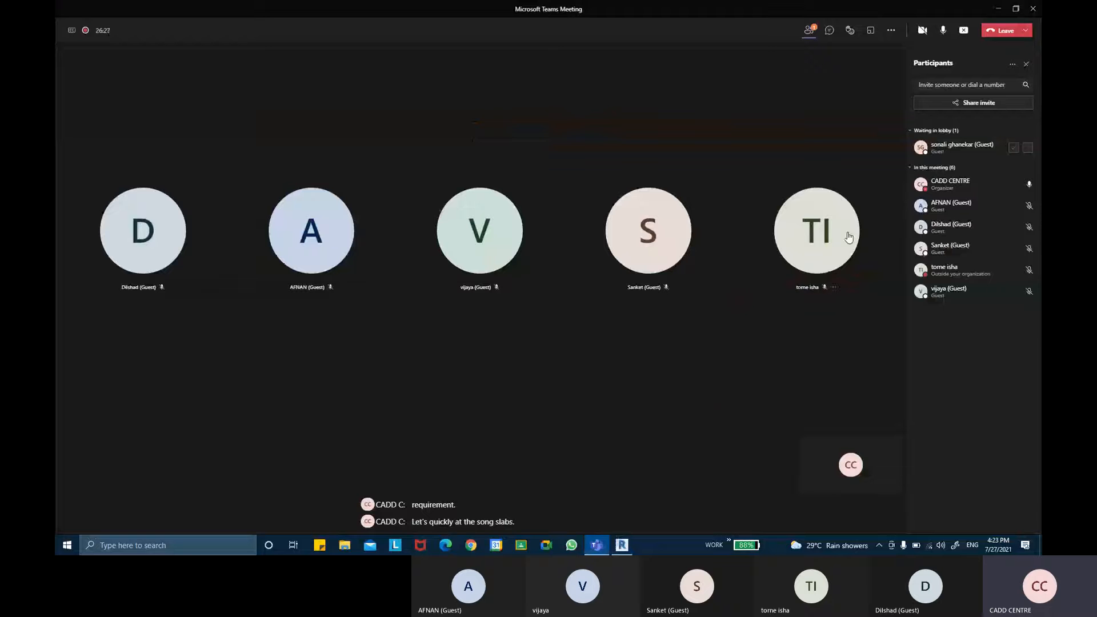
pyautogui.click(1014, 148)
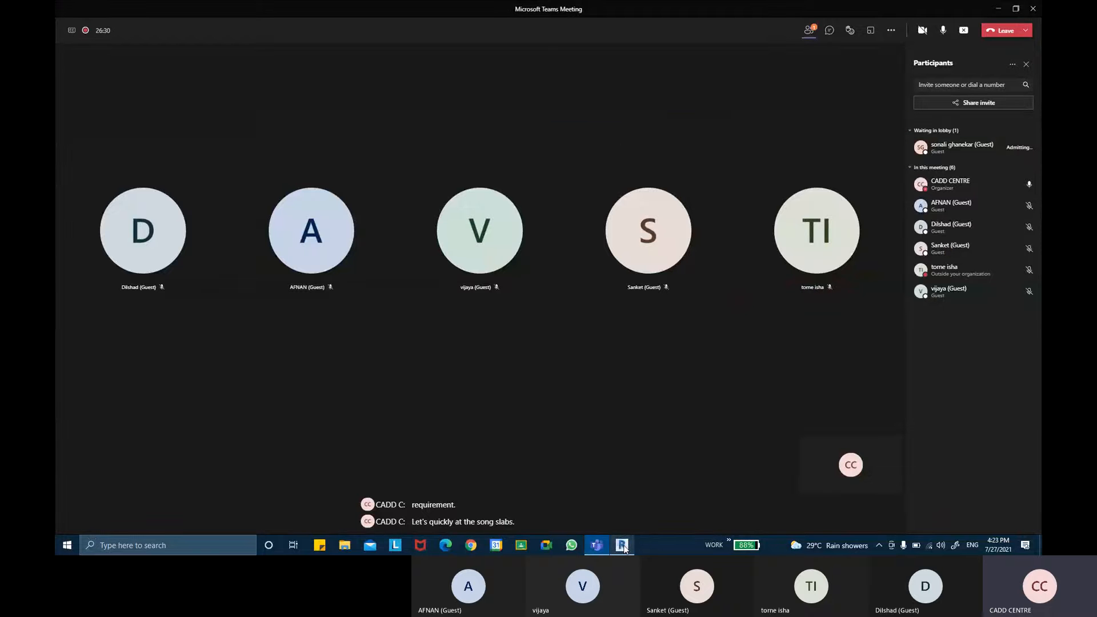
pyautogui.moveTo(624, 549)
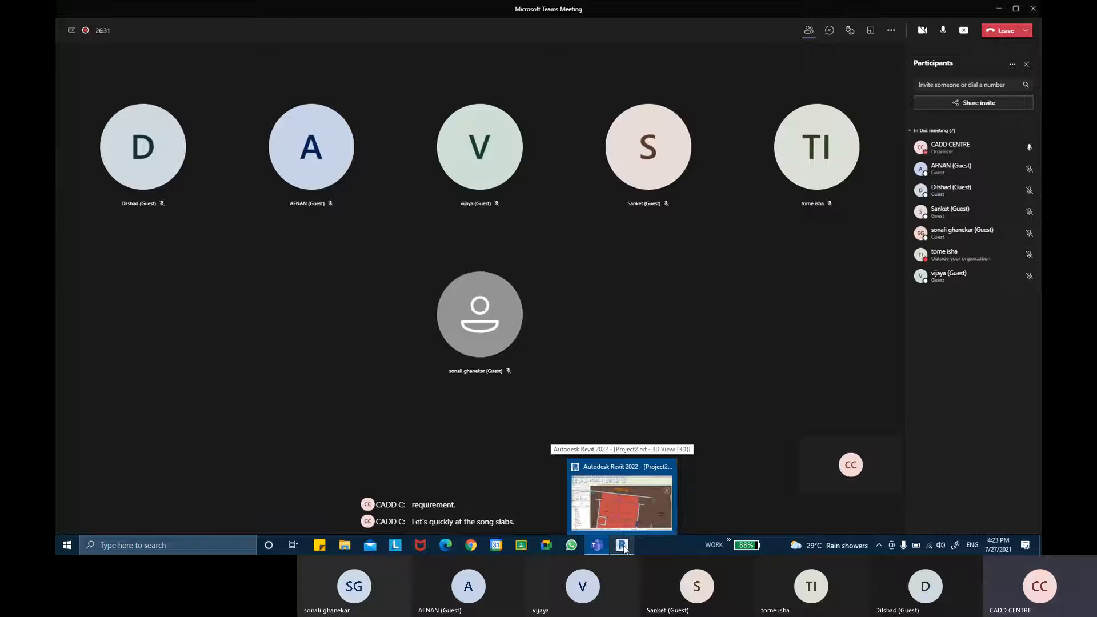
pyautogui.click(623, 547)
# Reselect the ground floor's 150mm foundation slab in the 3D view and start editing its boundary sketch
pyautogui.keyDown('shift'); pyautogui.moveTo(692, 304); pyautogui.dragTo(673, 365, button='middle'); pyautogui.keyUp('shift')
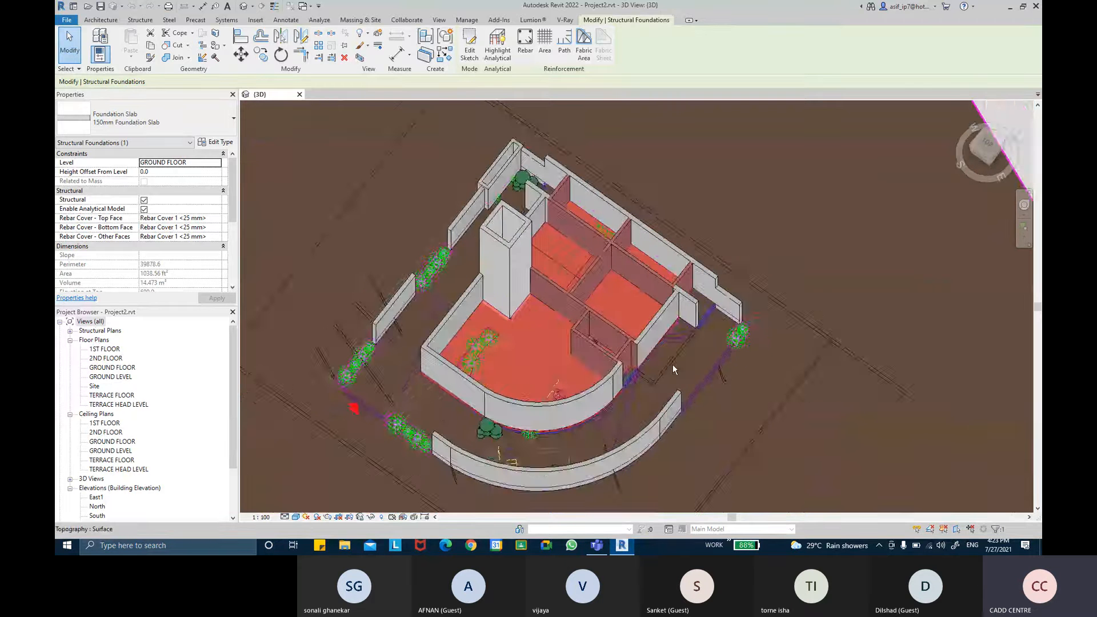
pyautogui.press('Escape')
pyautogui.scroll(5, 608, 381)
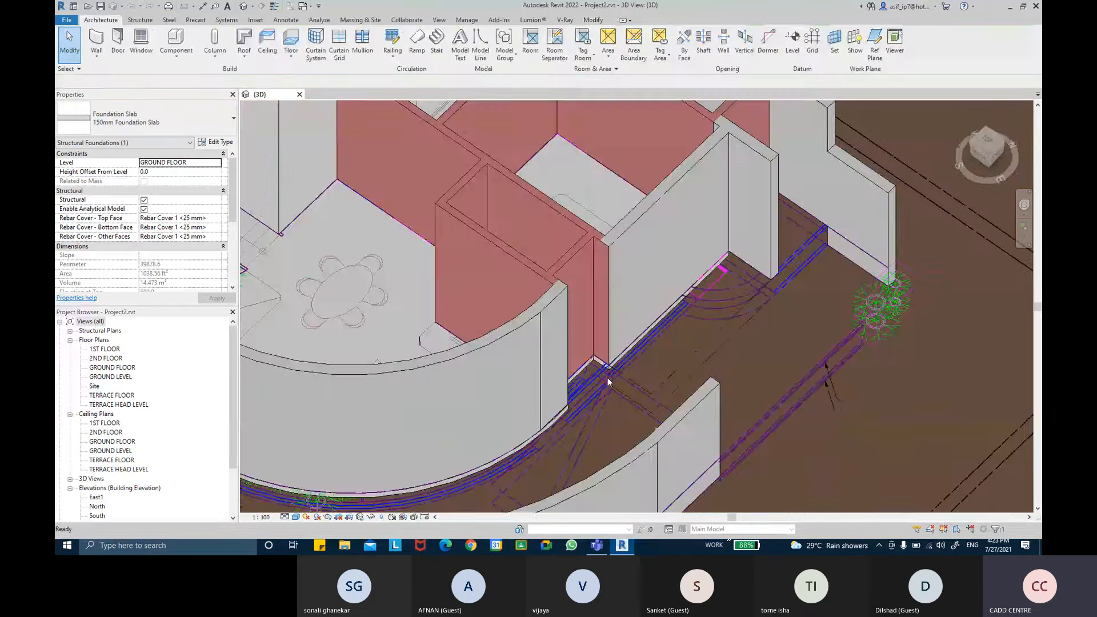
pyautogui.scroll(3, 608, 381)
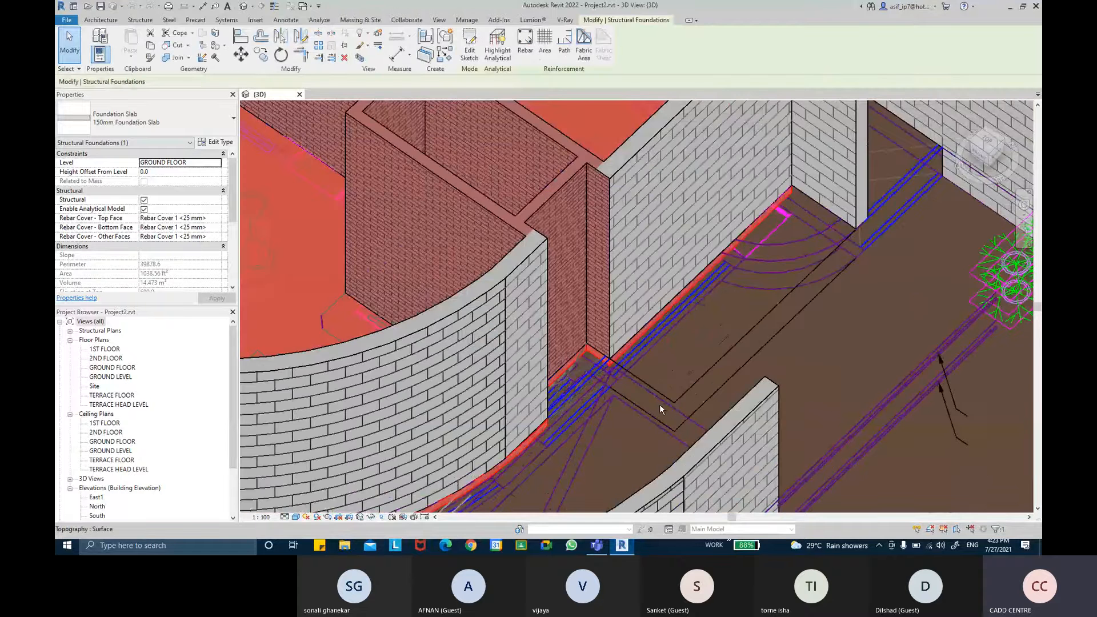
pyautogui.keyDown('shift'); pyautogui.moveTo(659, 403); pyautogui.dragTo(636, 397, button='middle'); pyautogui.keyUp('shift')
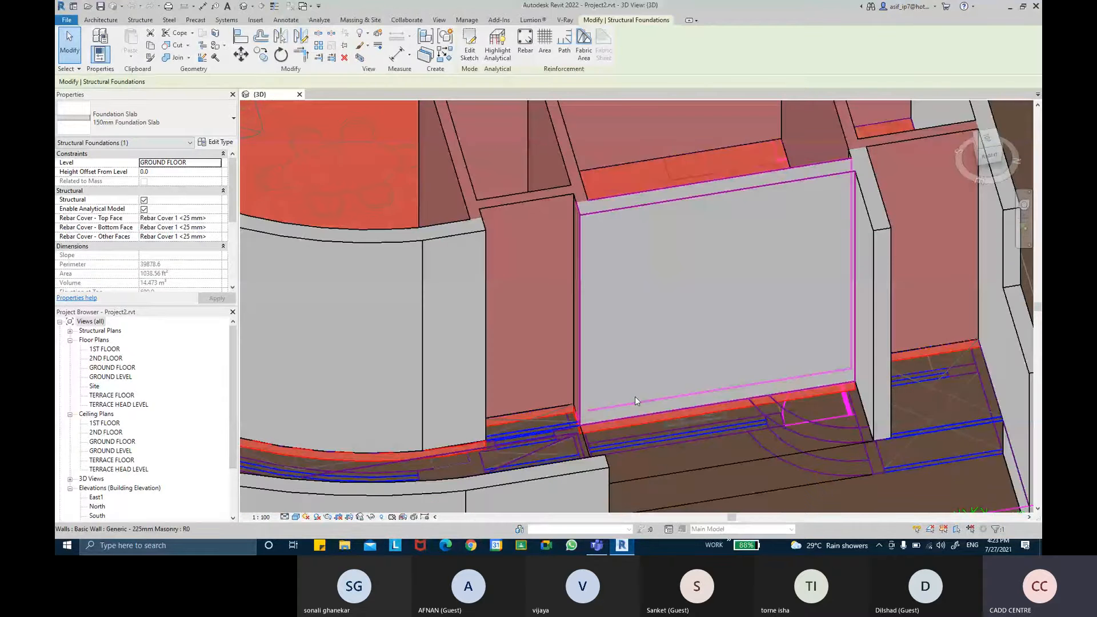
pyautogui.keyDown('shift'); pyautogui.moveTo(635, 397); pyautogui.dragTo(680, 400, button='middle'); pyautogui.keyUp('shift')
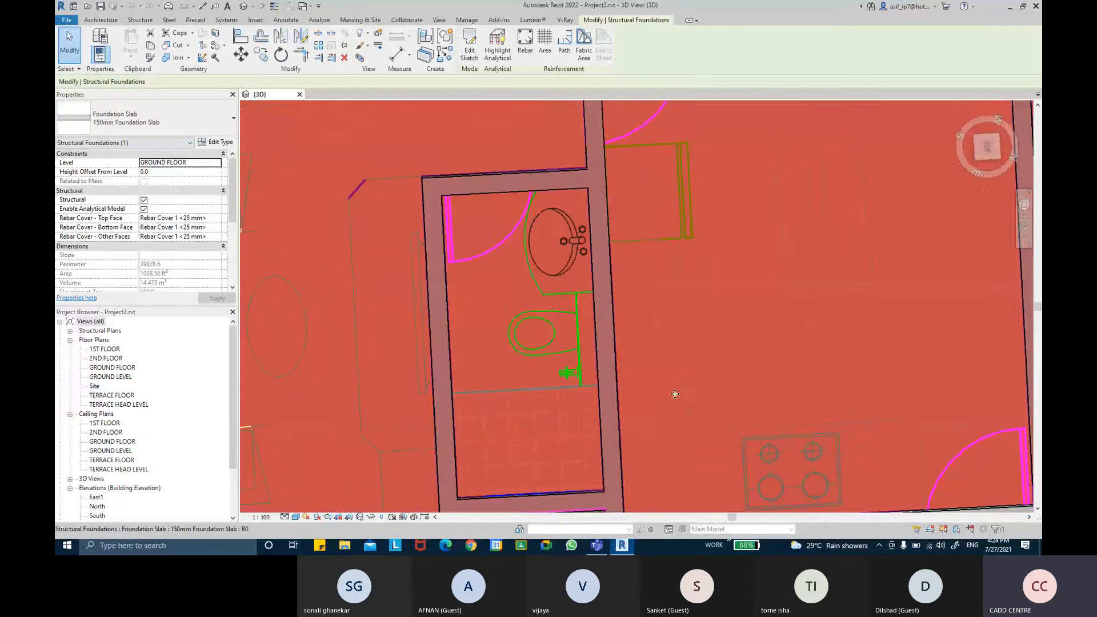
pyautogui.click(469, 50)
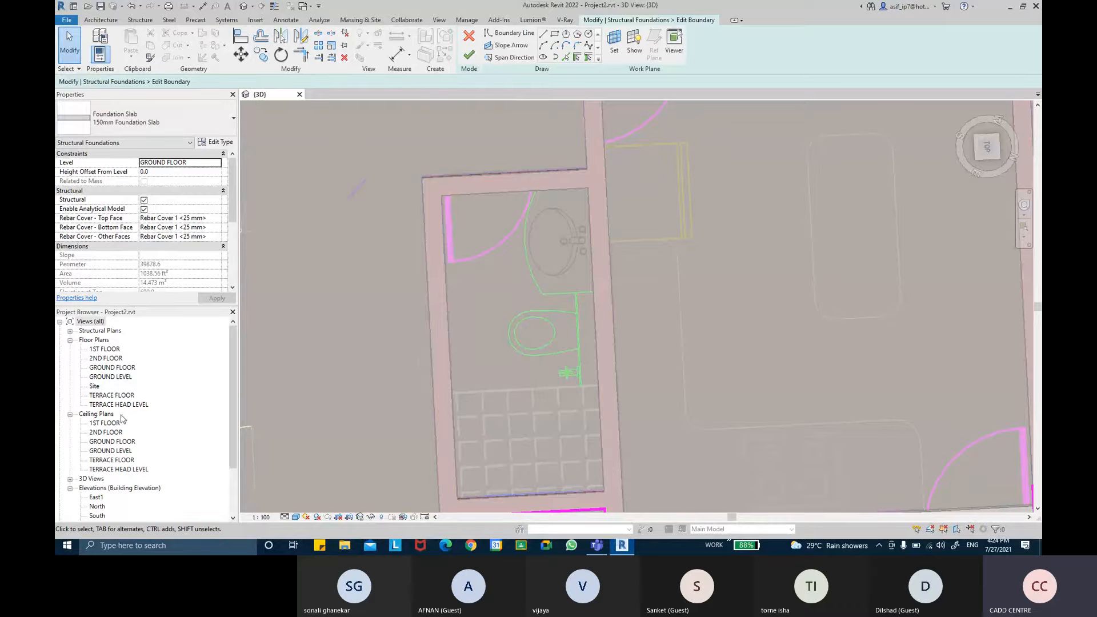
# Collapse the ceiling plan and elevation lists and open the GROUND FLOOR plan view
pyautogui.click(70, 414)
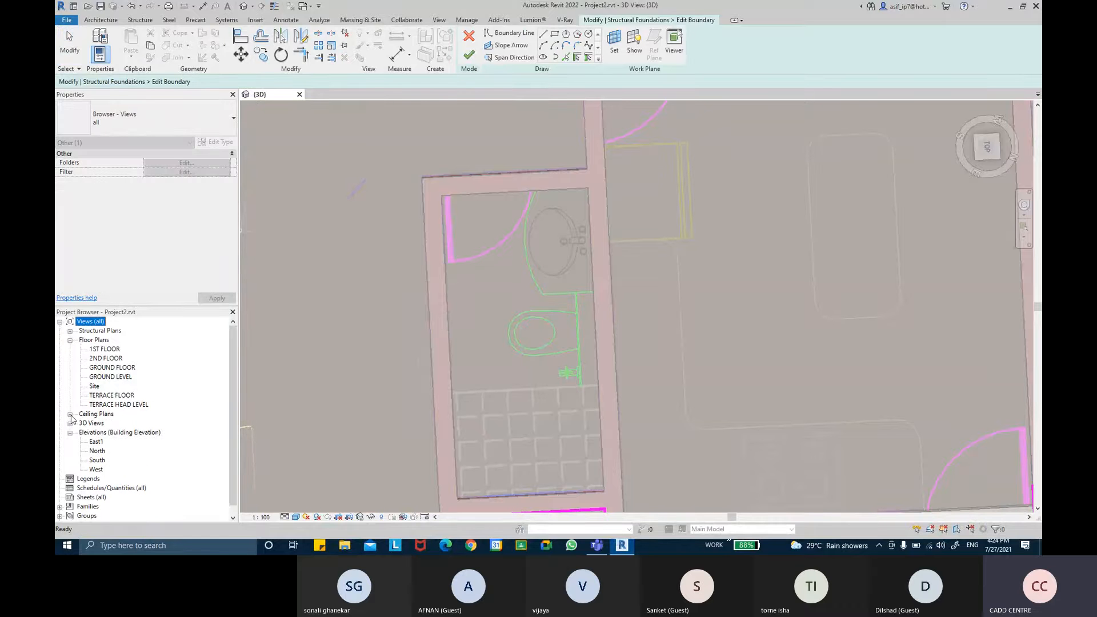
pyautogui.click(70, 433)
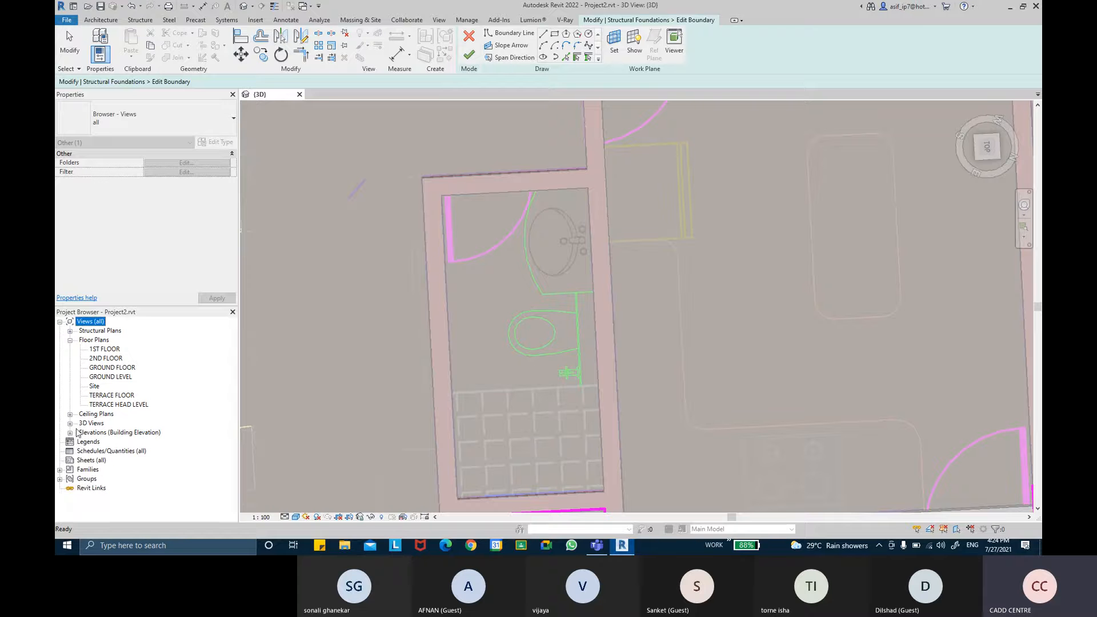
pyautogui.doubleClick(113, 367)
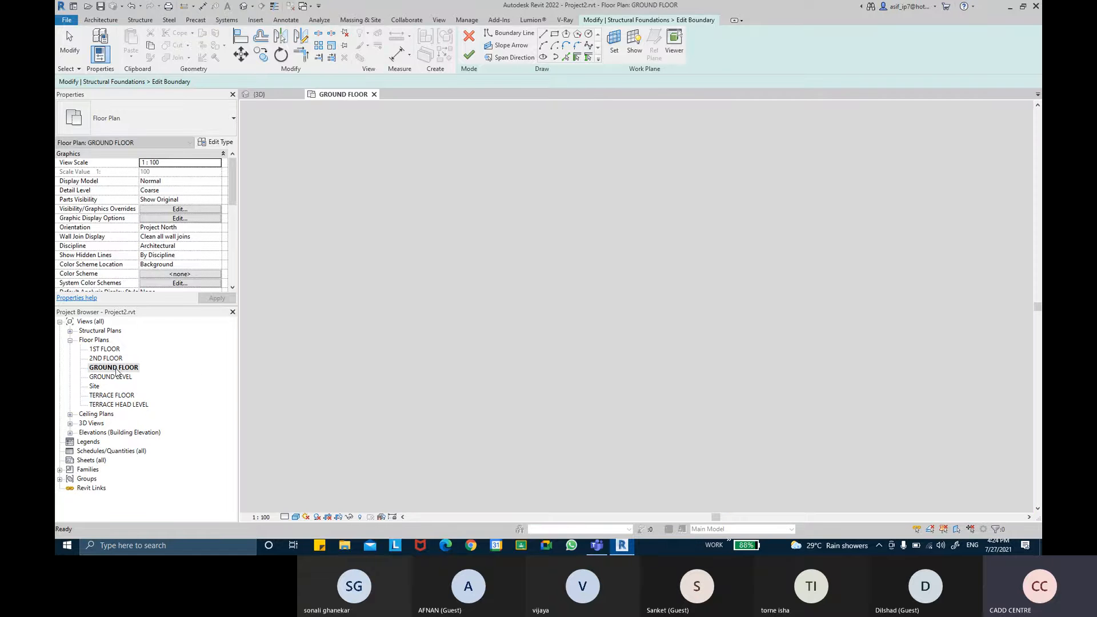
pyautogui.scroll(10, 713, 213)
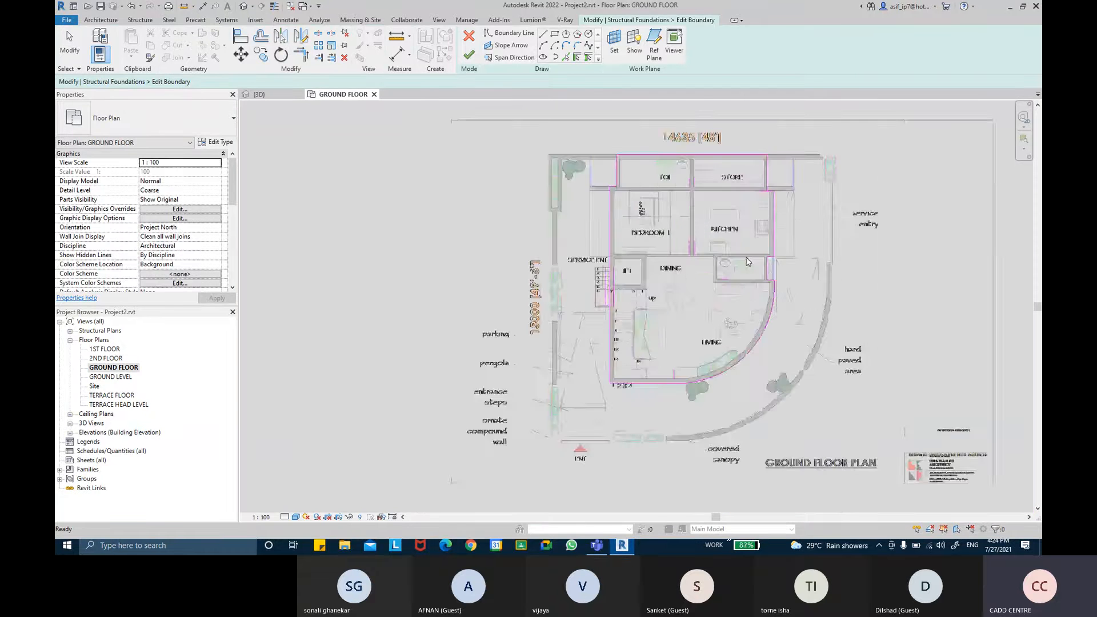
# Examine the slab boundary around the two toilets, store, bedroom and kitchen in the ground floor plan
pyautogui.scroll(-2, 724, 220)
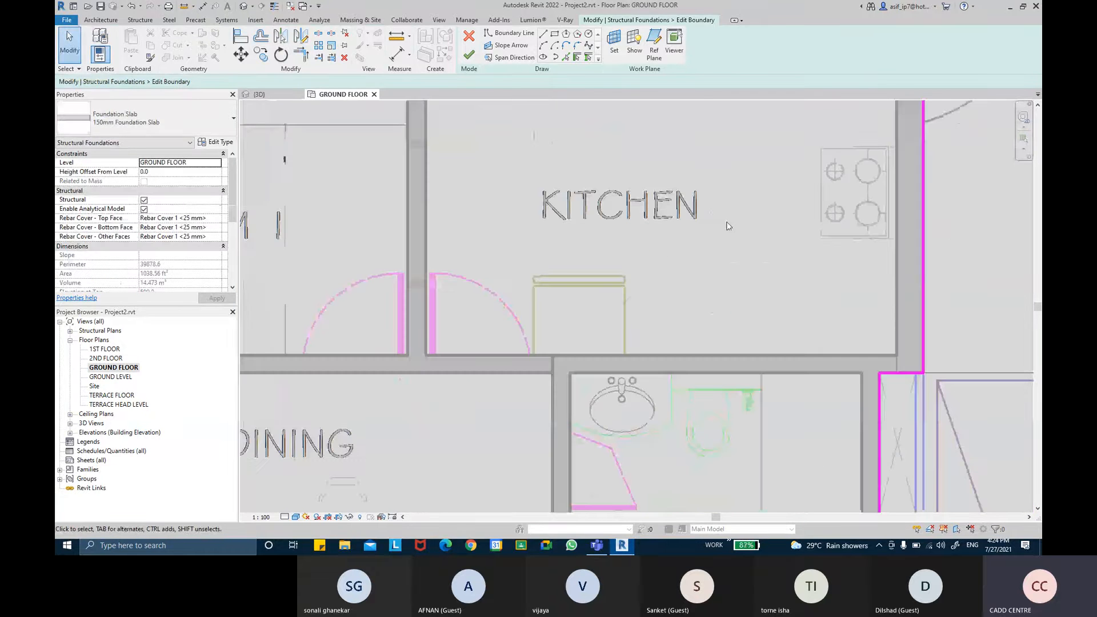
pyautogui.scroll(-1, 728, 226)
pyautogui.moveTo(844, 357); pyautogui.dragTo(791, 252, button='middle')
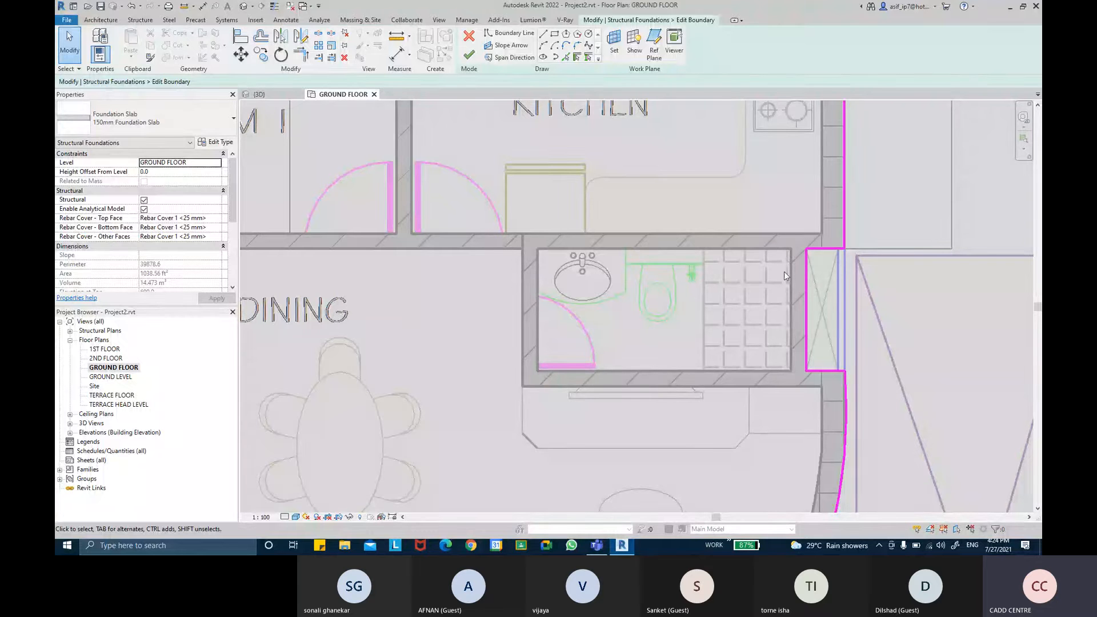
pyautogui.scroll(-2, 728, 488)
pyautogui.moveTo(300, 88); pyautogui.dragTo(473, 228, button='middle')
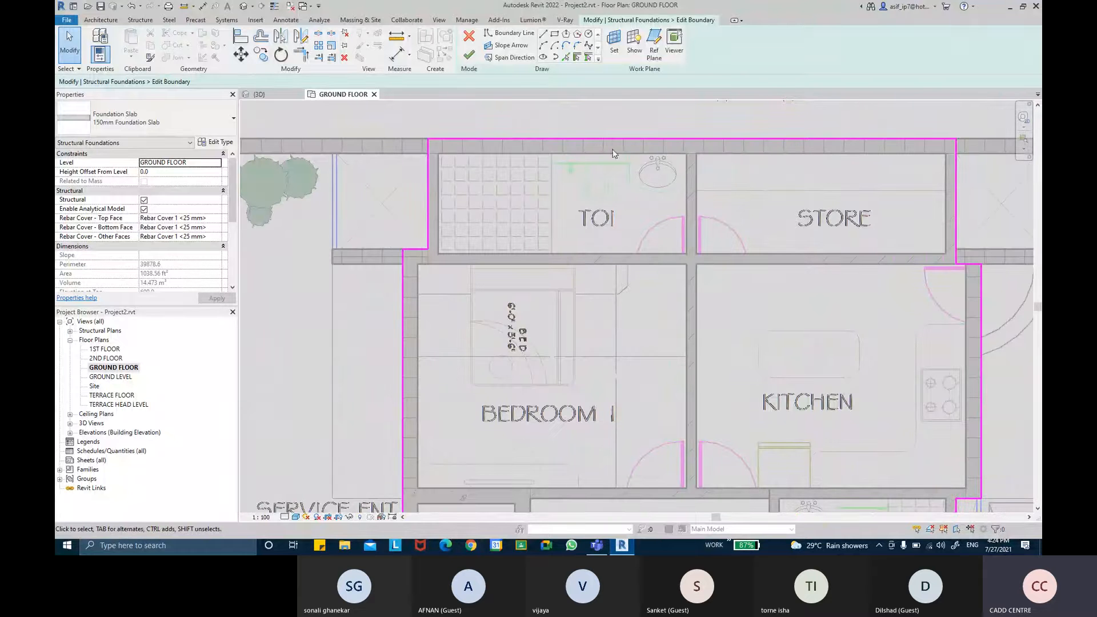
pyautogui.moveTo(854, 269); pyautogui.dragTo(686, 254, button='middle')
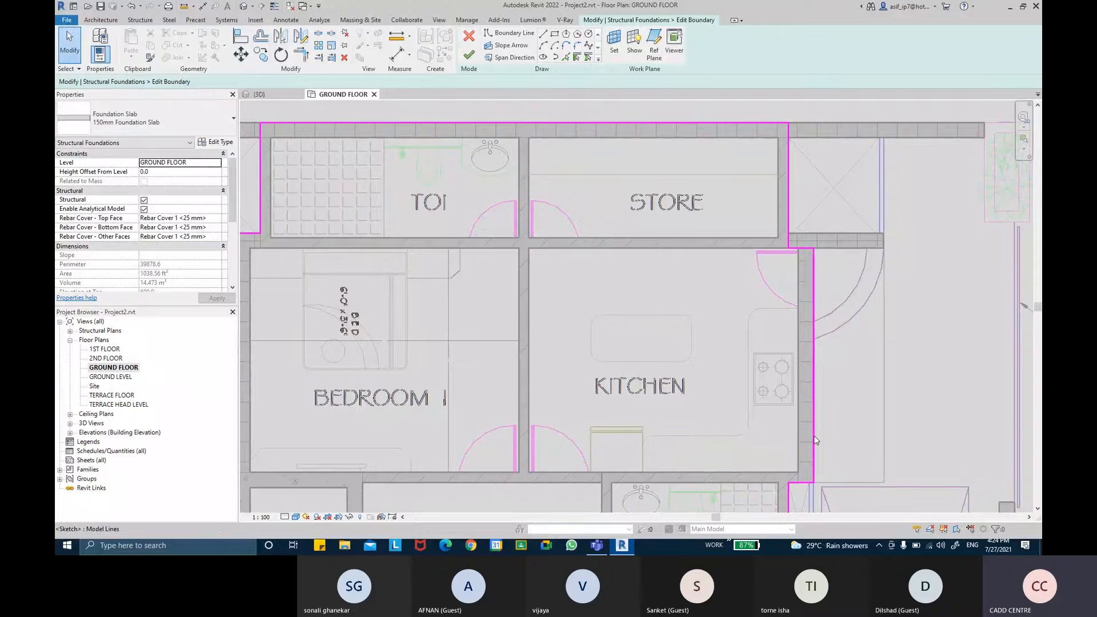
pyautogui.moveTo(528, 217); pyautogui.dragTo(564, 253, button='middle')
pyautogui.moveTo(433, 210); pyautogui.dragTo(473, 212, button='middle')
# Sketch a rectangular inner boundary along the inside wall faces of the toilet next to the store
pyautogui.click(554, 34)
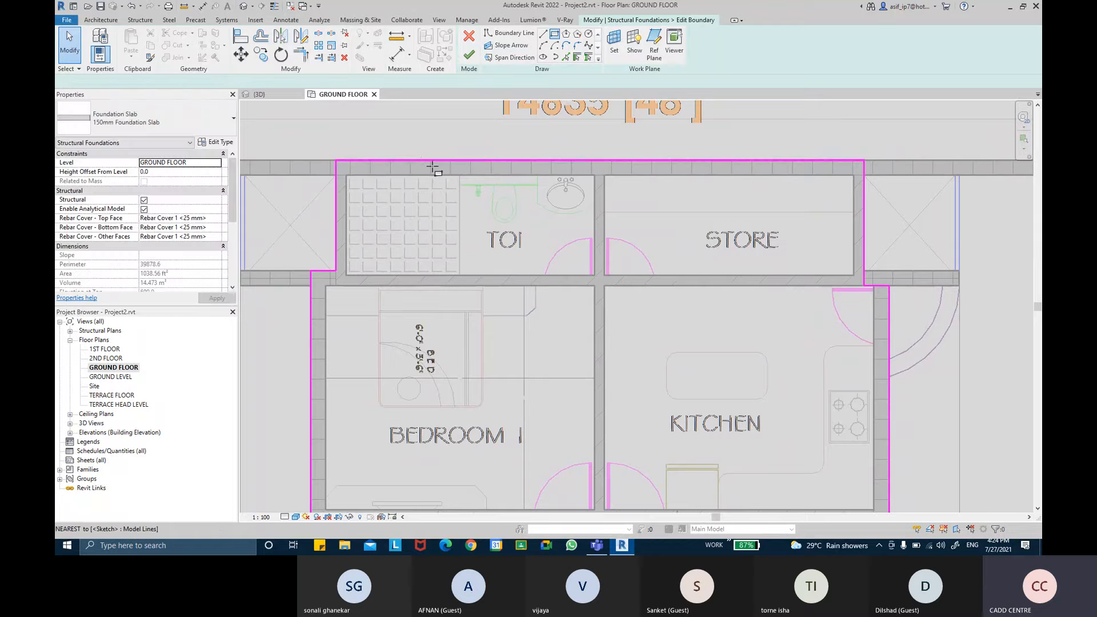
pyautogui.scroll(2, 353, 178)
pyautogui.scroll(2, 353, 179)
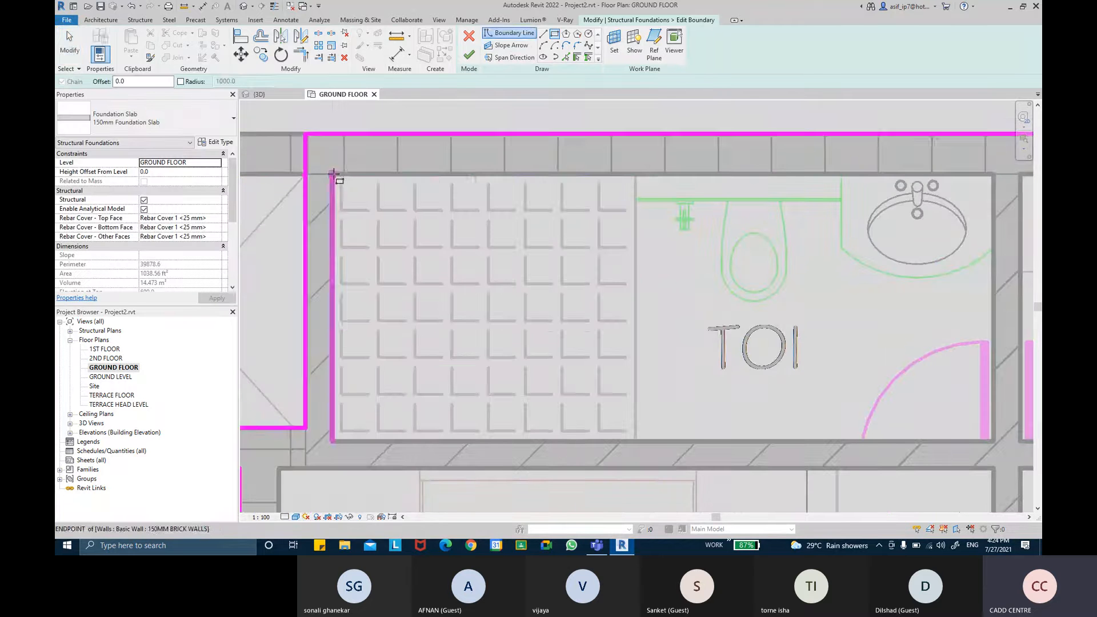
pyautogui.click(333, 173)
pyautogui.moveTo(693, 358); pyautogui.dragTo(579, 298, button='middle')
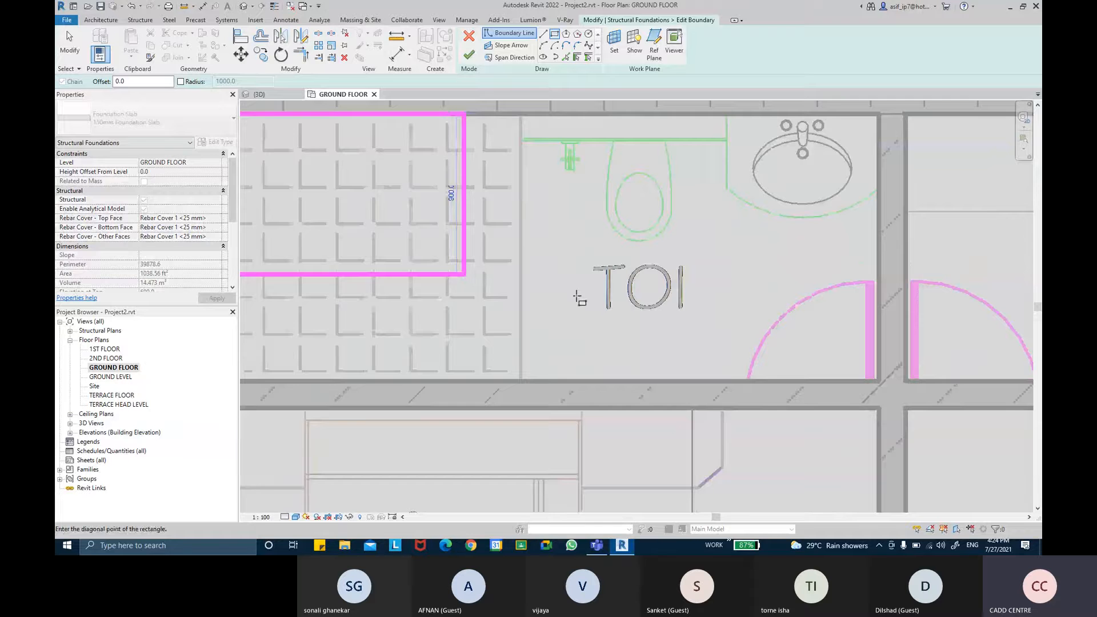
pyautogui.click(878, 381)
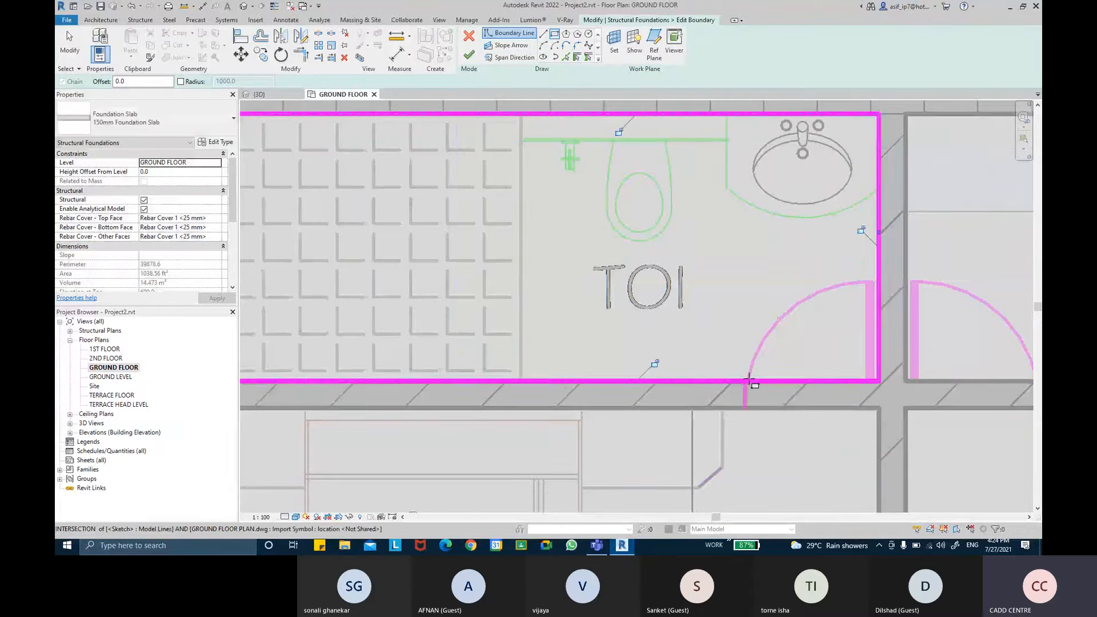
# Sketch a 2487.5 by 1200 mm rectangular inner boundary along the inside wall faces of the toilet below the kitchen
pyautogui.scroll(-5, 749, 379)
pyautogui.moveTo(755, 372); pyautogui.dragTo(535, 157, button='middle')
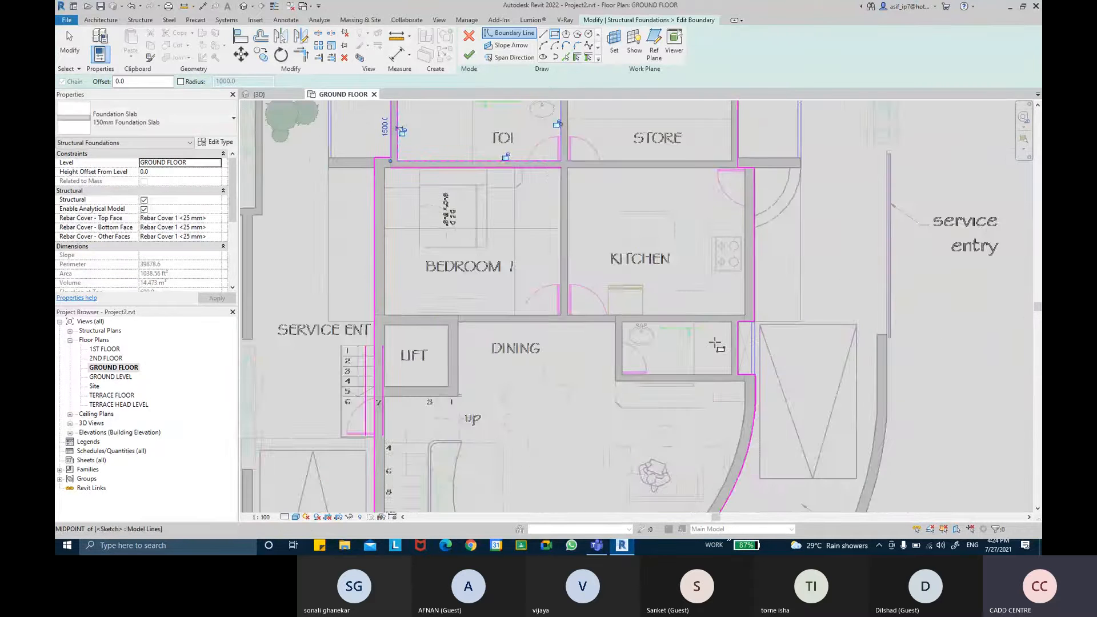
pyautogui.scroll(3, 716, 345)
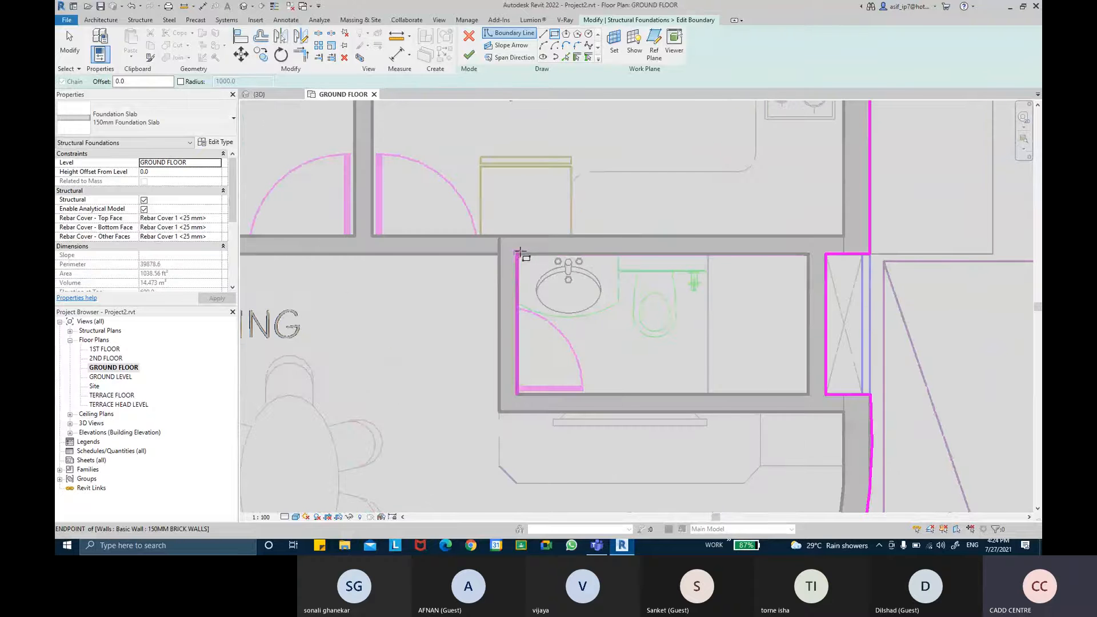
pyautogui.click(520, 253)
pyautogui.click(808, 394)
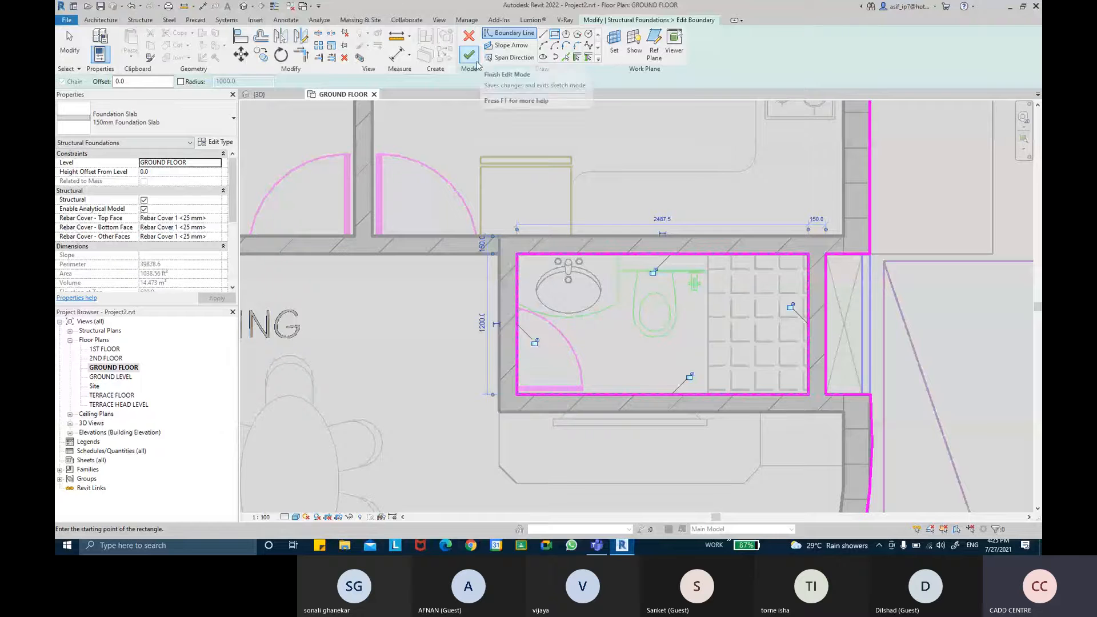
# Lock all four boundary lines of the toilet below the kitchen to its walls and end the rectangle sketching
pyautogui.click(534, 343)
pyautogui.click(656, 269)
pyautogui.click(690, 377)
pyautogui.click(791, 306)
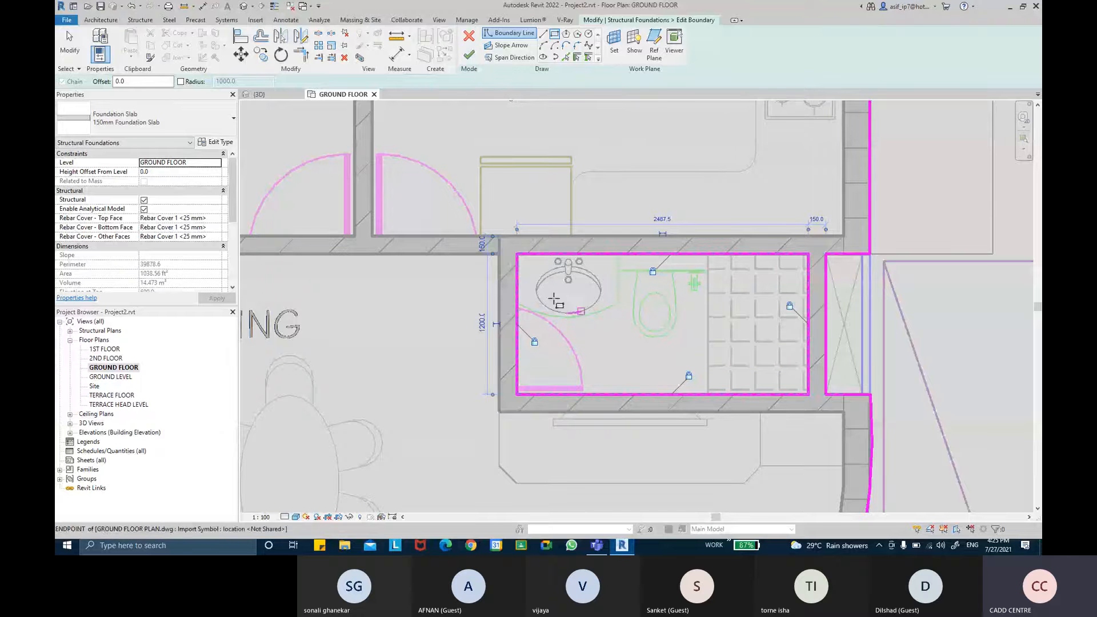
pyautogui.moveTo(573, 307); pyautogui.dragTo(693, 348, button='middle')
pyautogui.scroll(-2, 694, 345)
pyautogui.moveTo(427, 136); pyautogui.dragTo(547, 402, button='middle')
pyautogui.press('Escape')
pyautogui.press('Escape')
pyautogui.scroll(-2, 492, 132)
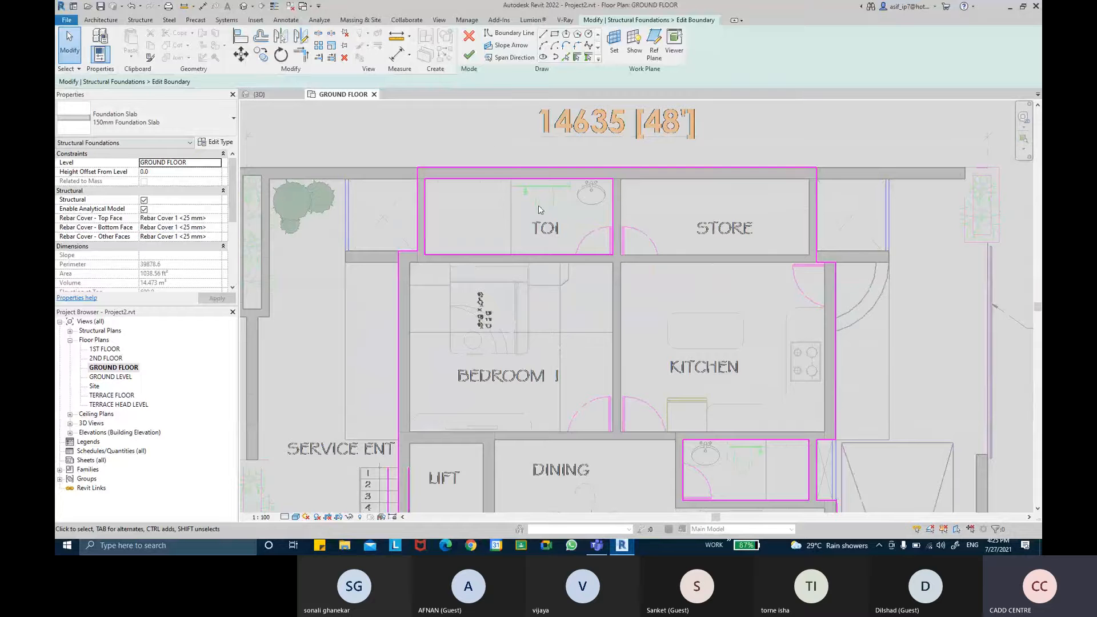
# Finish the ground floor slab's boundary edit, show the slab in the 3D view and deselect it
pyautogui.click(469, 55)
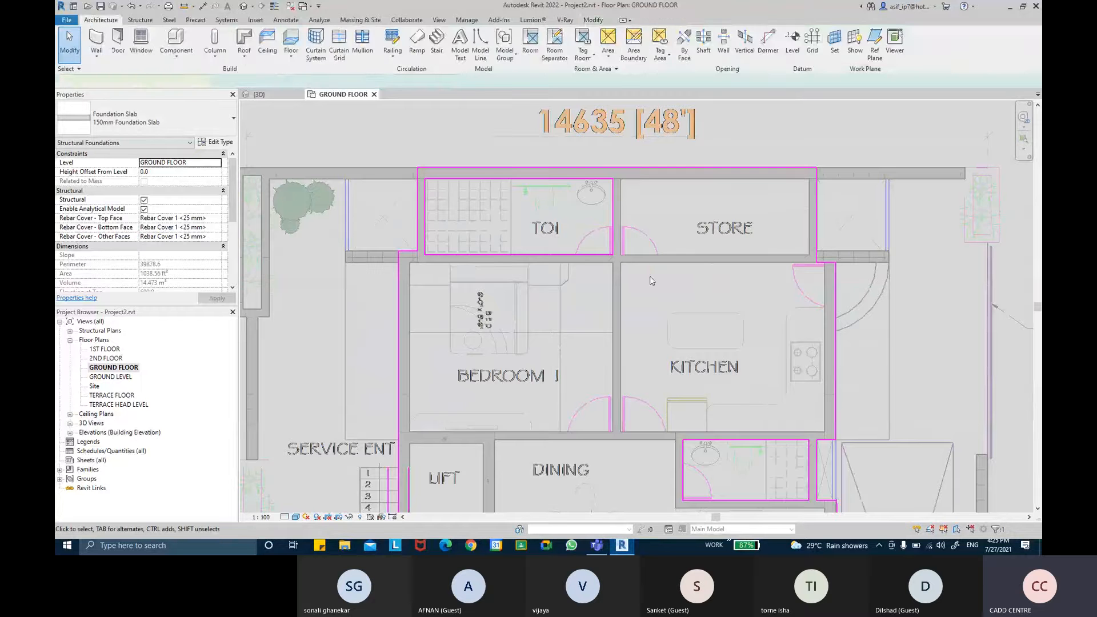
pyautogui.moveTo(526, 199); pyautogui.dragTo(510, 183, button='middle')
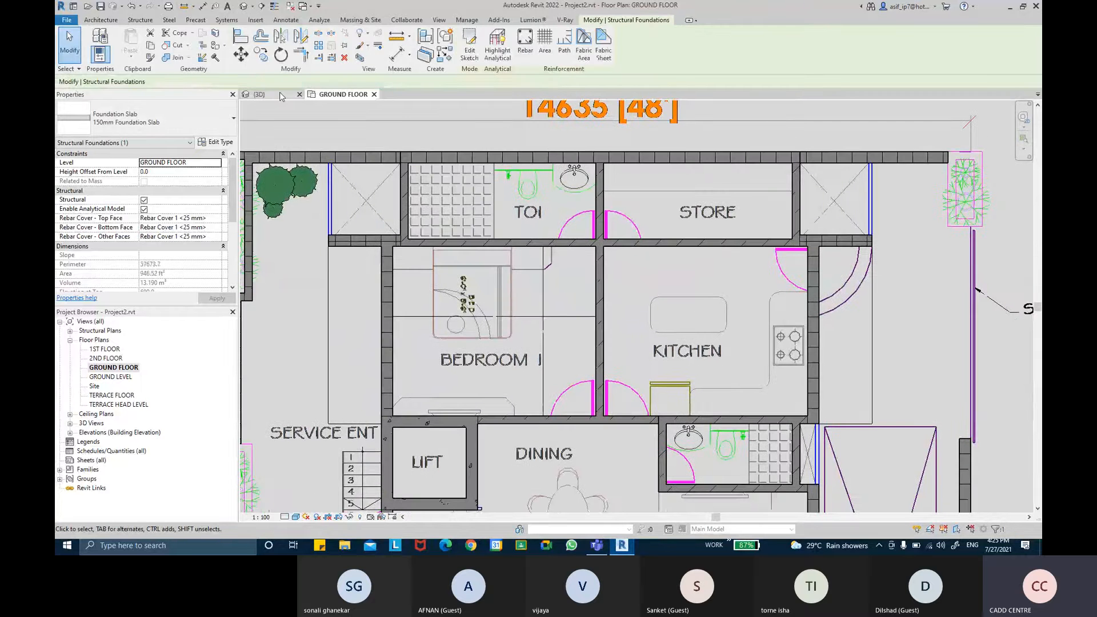
pyautogui.click(259, 94)
pyautogui.keyDown('shift'); pyautogui.moveTo(628, 387); pyautogui.dragTo(623, 291, button='middle'); pyautogui.keyUp('shift')
pyautogui.scroll(3, 614, 306)
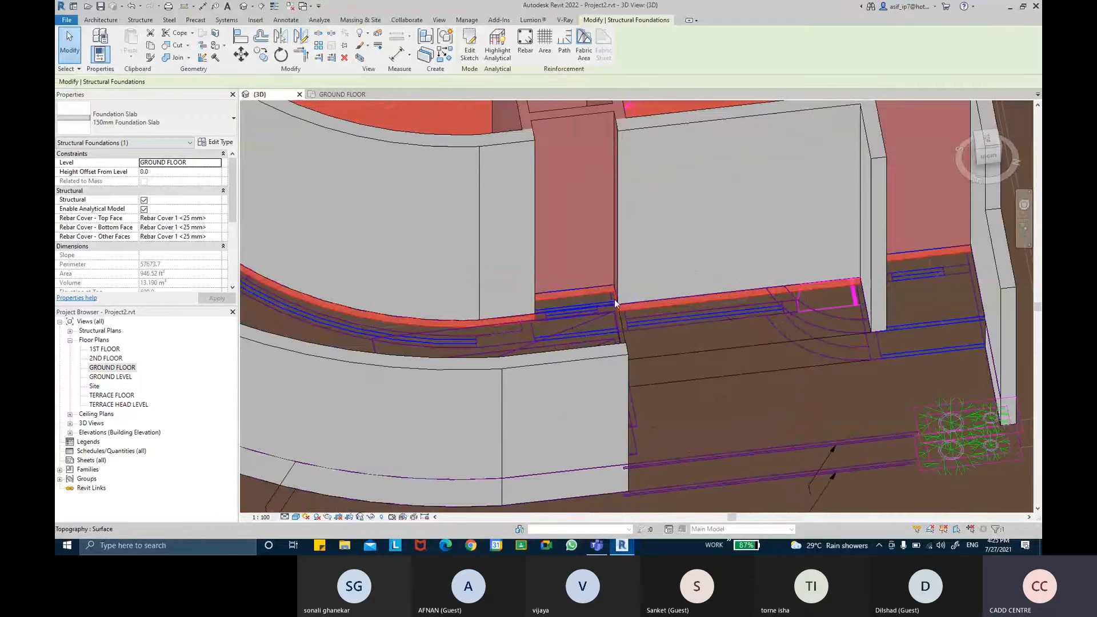
pyautogui.press('Escape')
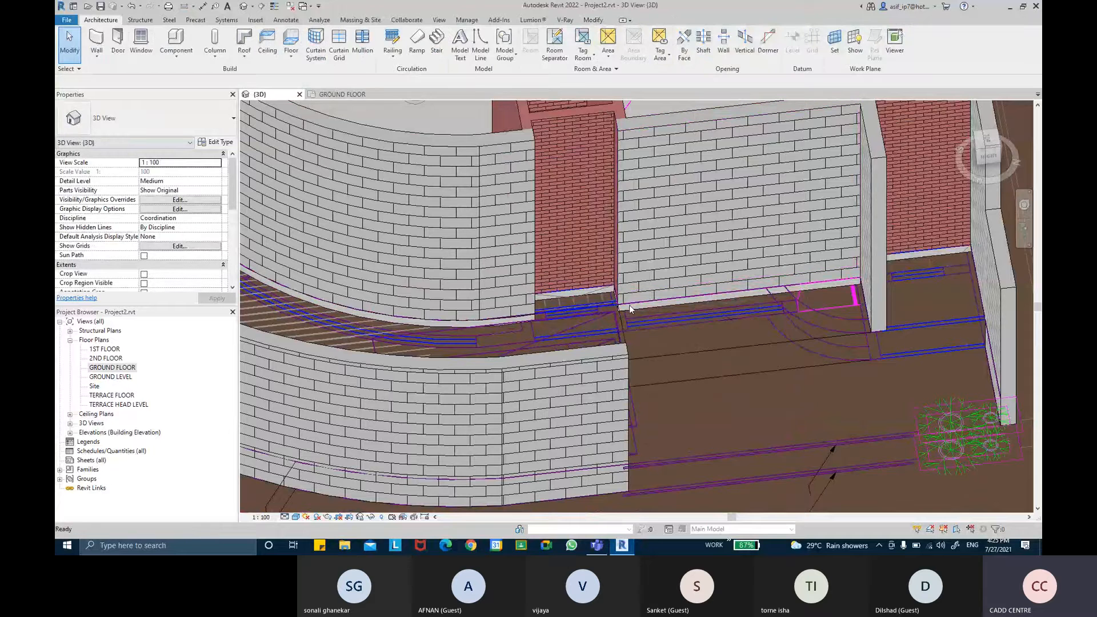
# Hide the Walls category in the 3D view and inspect the slab openings at both toilets
pyautogui.press('v')
pyautogui.press('v')
pyautogui.click(643, 263)
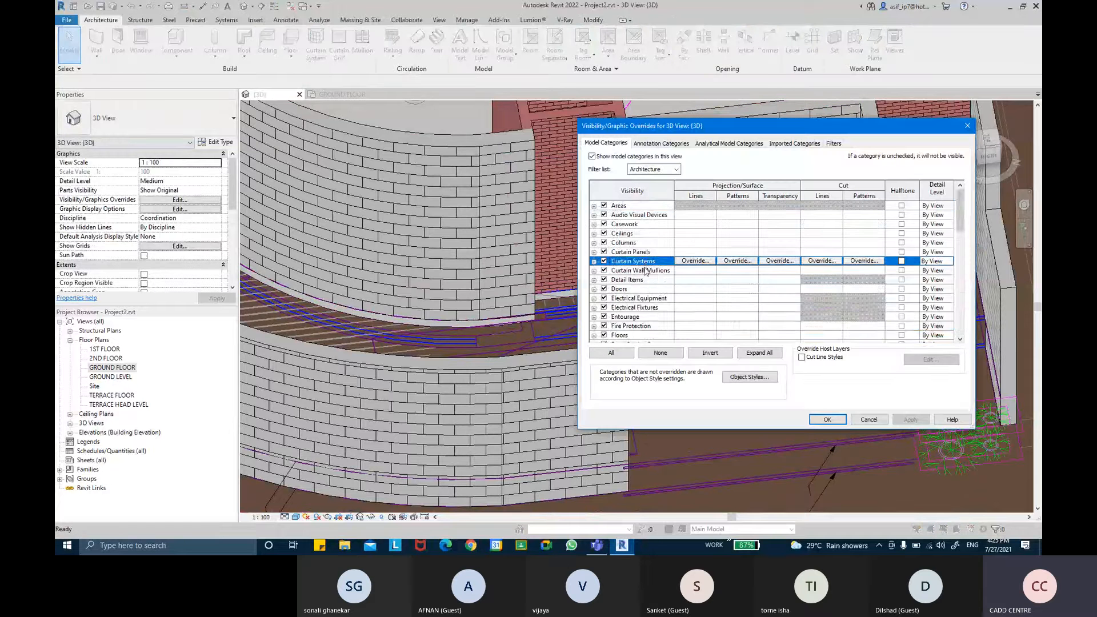
pyautogui.scroll(-10, 634, 297)
pyautogui.click(615, 326)
pyautogui.click(604, 326)
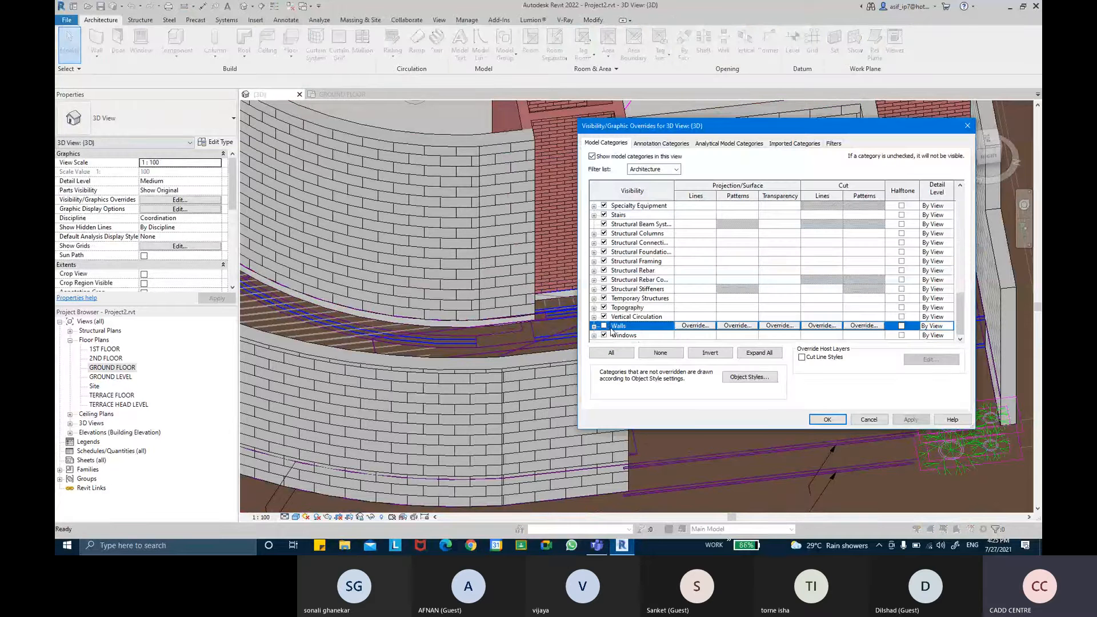
pyautogui.click(827, 419)
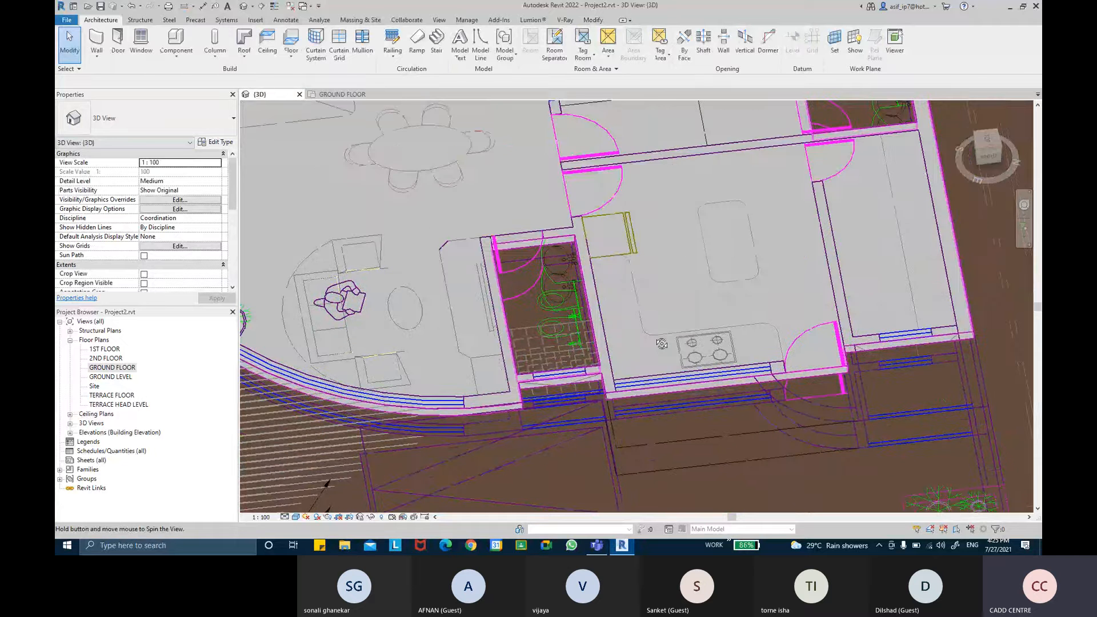
pyautogui.keyDown('shift'); pyautogui.moveTo(661, 344); pyautogui.dragTo(717, 377, button='middle'); pyautogui.keyUp('shift')
pyautogui.scroll(-3, 717, 377)
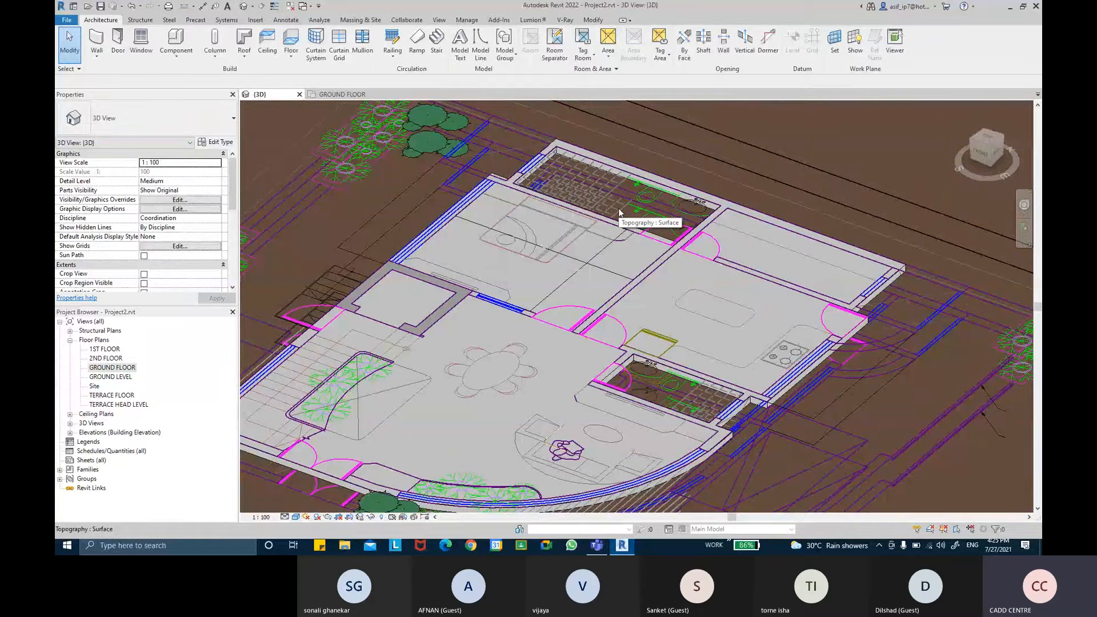
# Start a structural foundation slab in the ground floor plan and sketch its rectangular boundary along the inside wall faces of the toilet beside the store
pyautogui.doubleClick(113, 367)
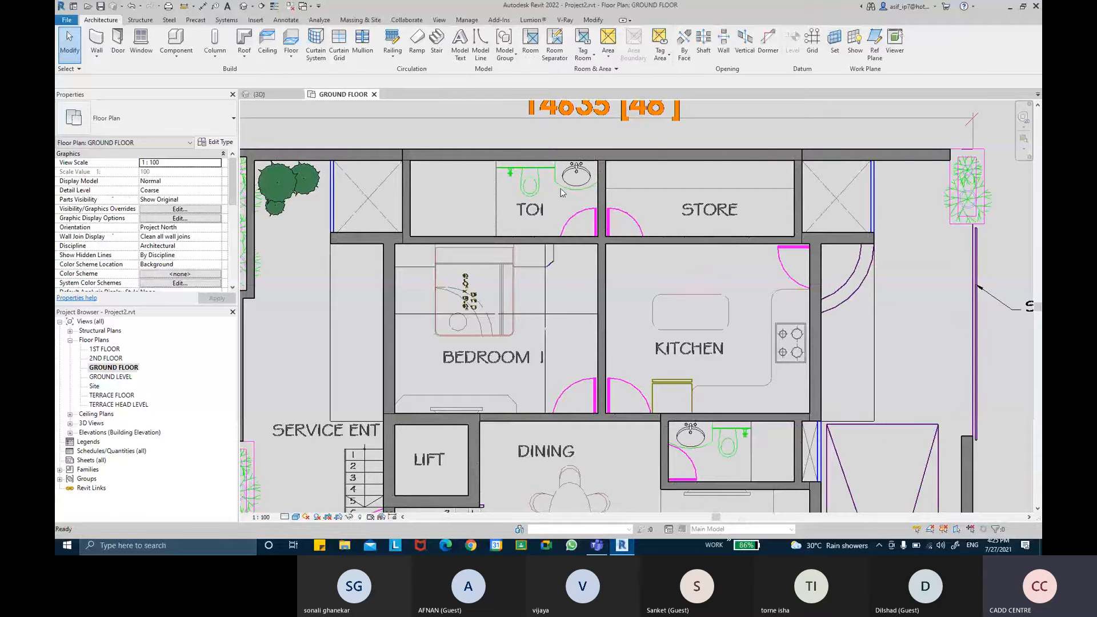
pyautogui.click(146, 21)
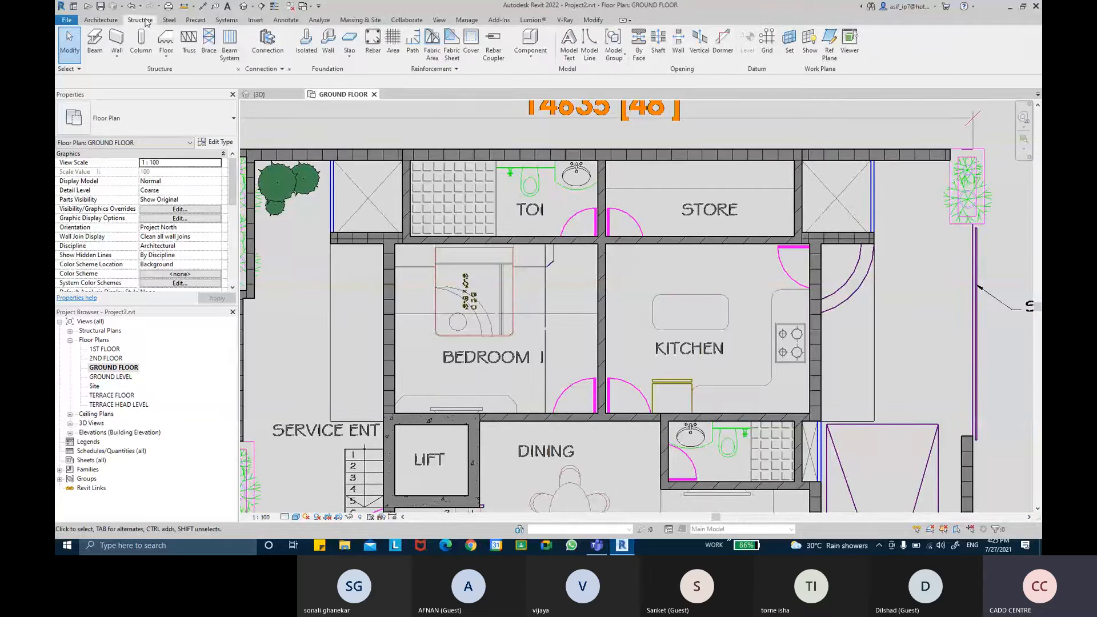
pyautogui.click(349, 55)
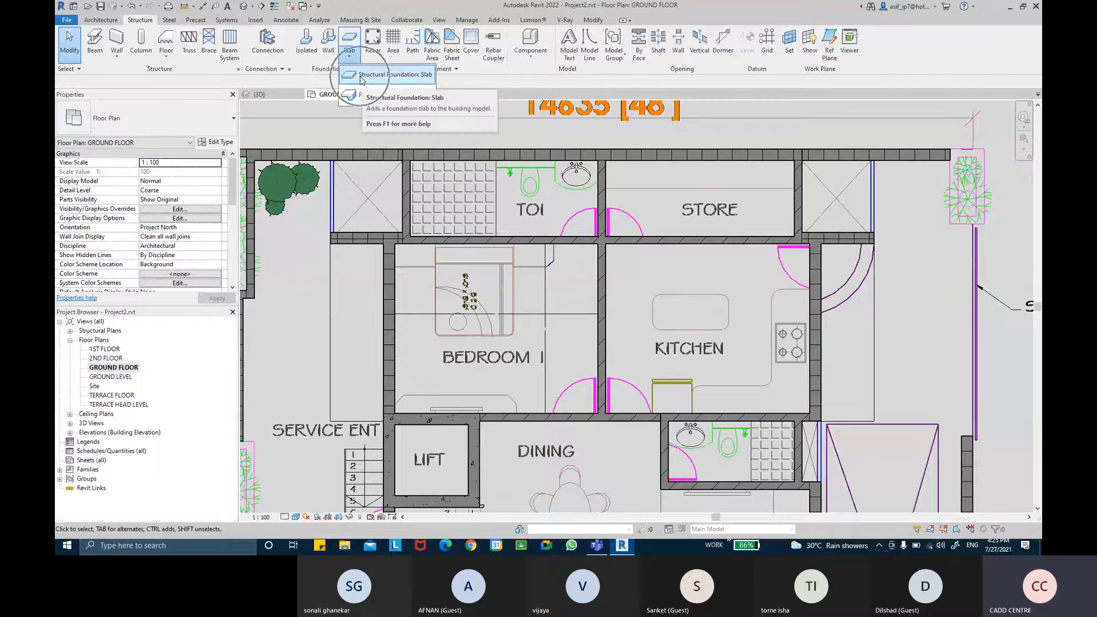
pyautogui.click(361, 80)
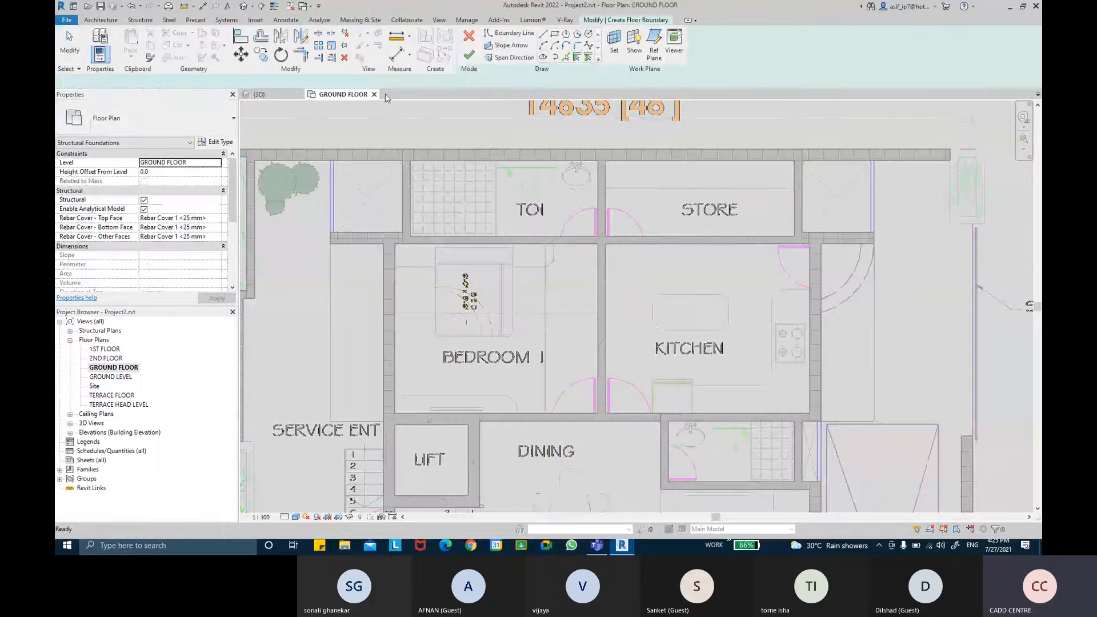
pyautogui.click(554, 34)
pyautogui.scroll(5, 420, 165)
pyautogui.click(428, 165)
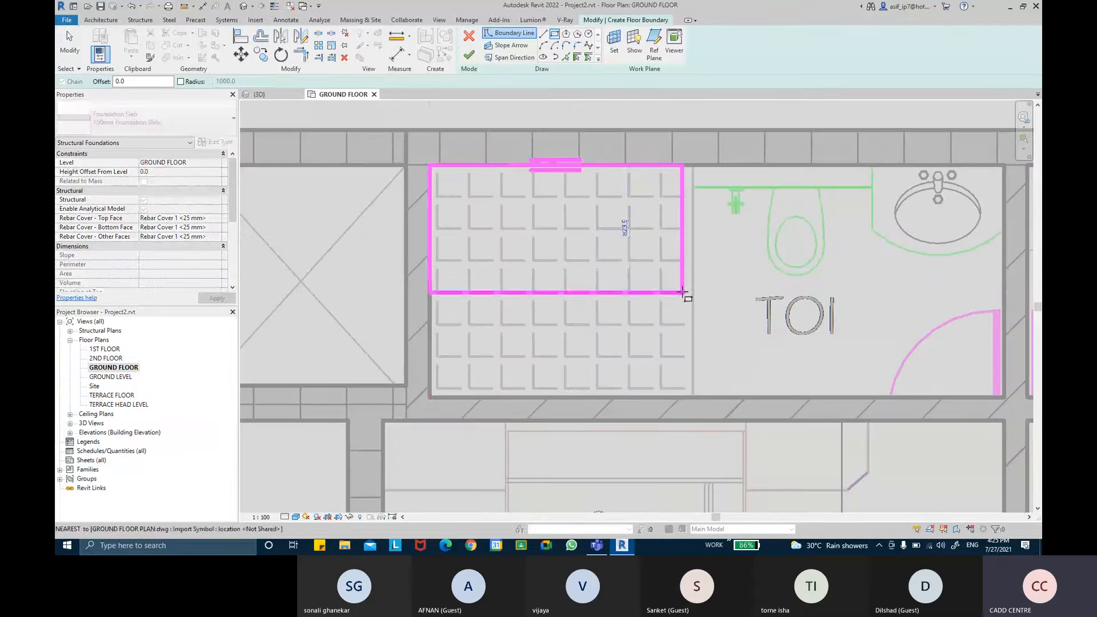
pyautogui.moveTo(686, 294); pyautogui.dragTo(581, 245, button='middle')
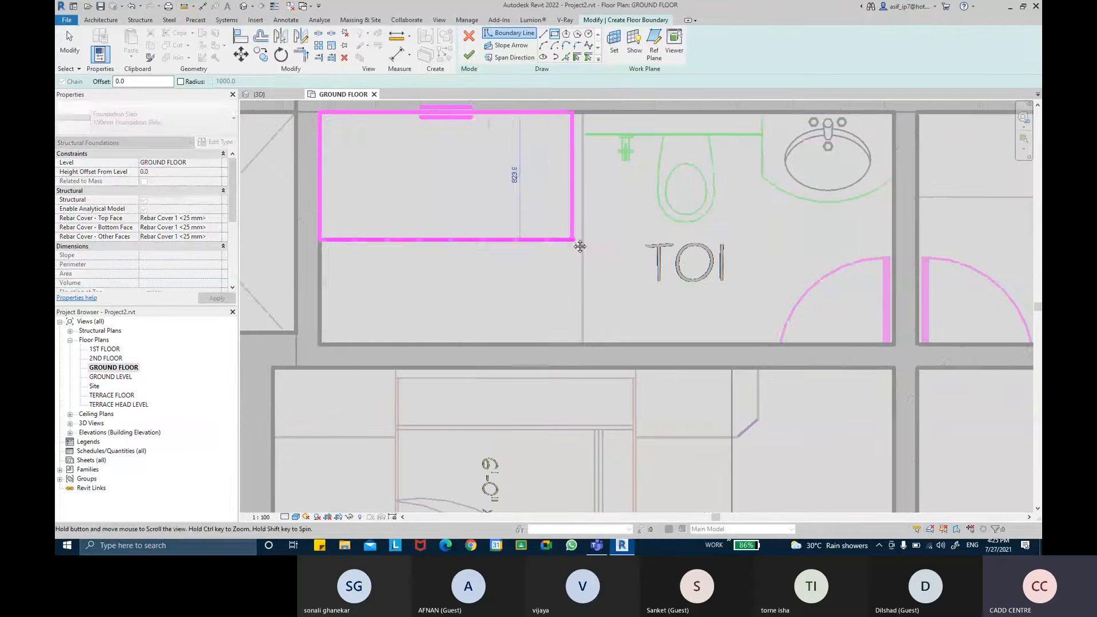
pyautogui.click(892, 342)
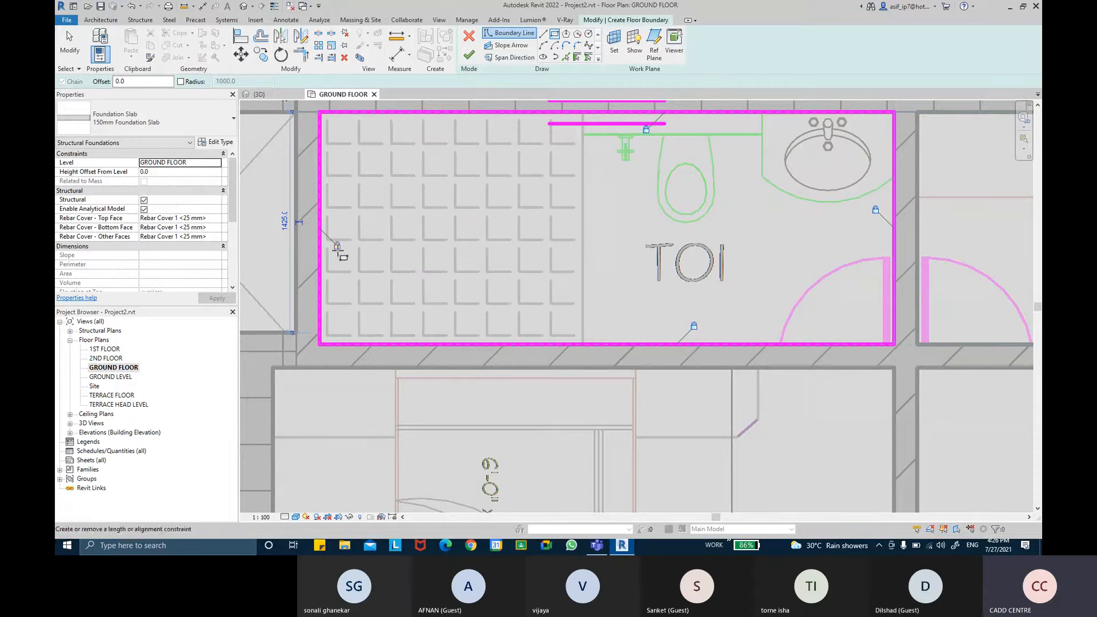
# Set the new toilet slab's height offset from the level to -200 and finish its sketch
pyautogui.click(162, 172)
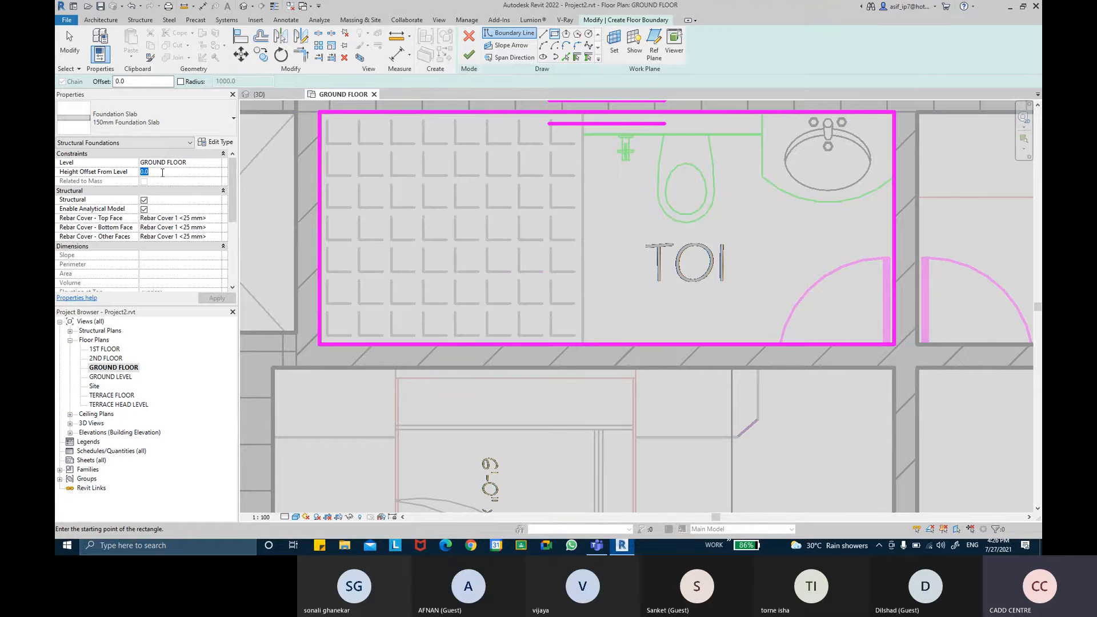
pyautogui.write('-200.0')
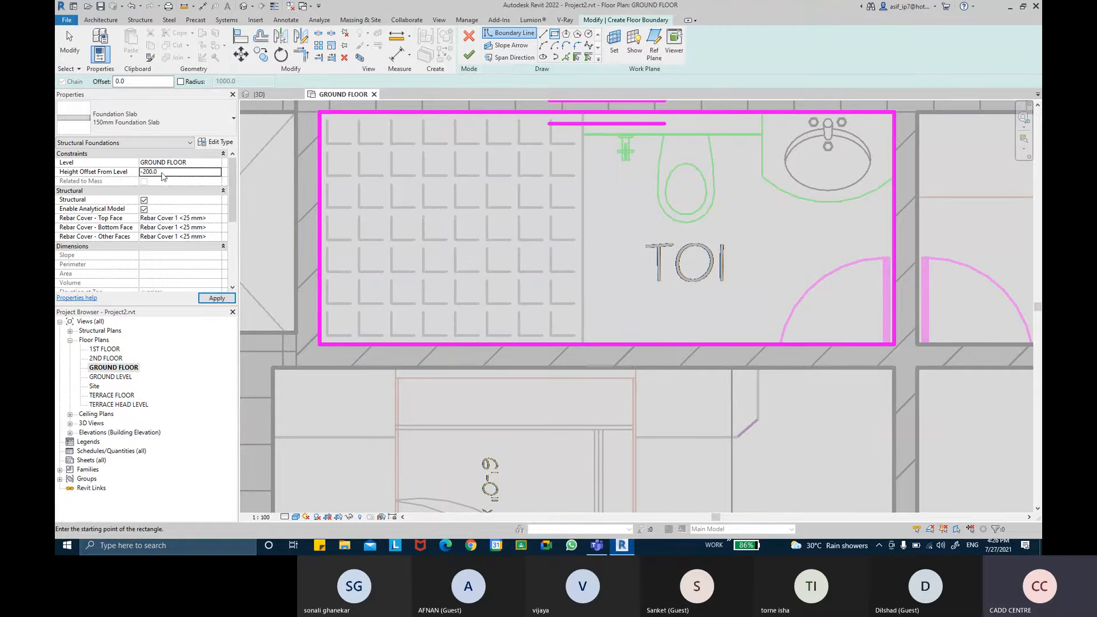
pyautogui.click(216, 297)
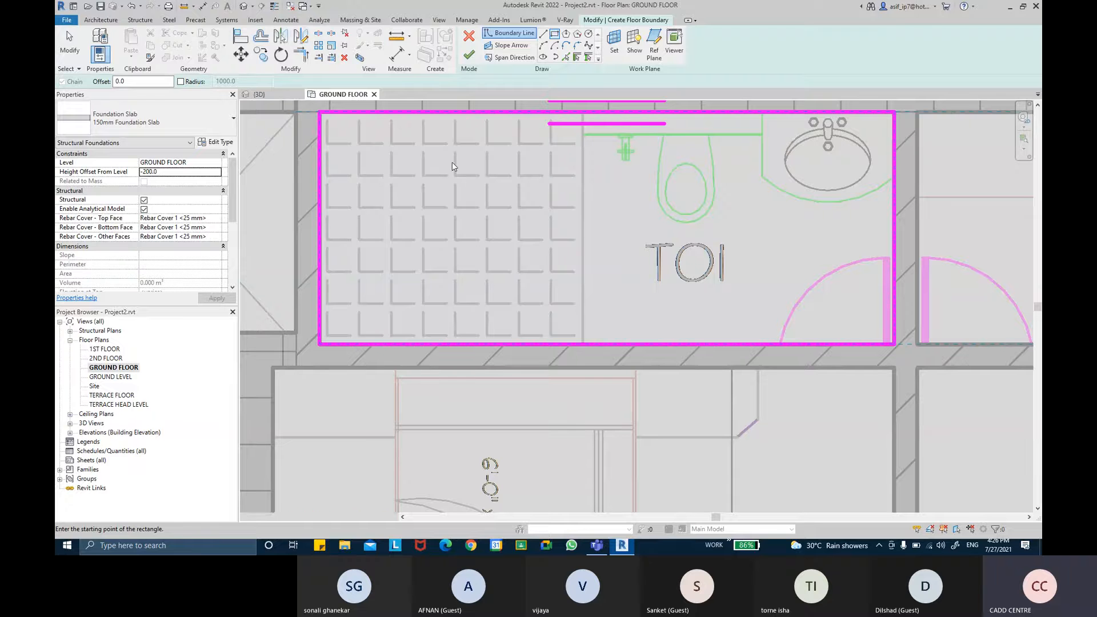
pyautogui.click(475, 56)
pyautogui.moveTo(592, 216); pyautogui.dragTo(567, 217, button='middle')
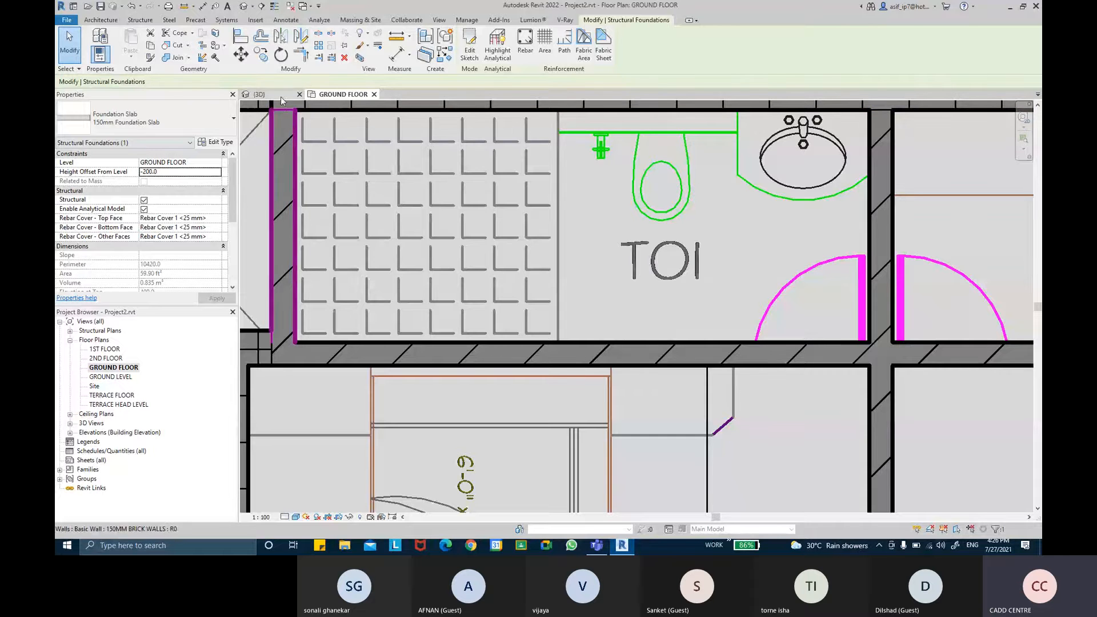
# Examine the lowered slab of the toilet beside the store and the other toilet's opening in the 3D view
pyautogui.click(258, 95)
pyautogui.keyDown('shift'); pyautogui.moveTo(703, 189); pyautogui.dragTo(497, 93, button='middle'); pyautogui.keyUp('shift')
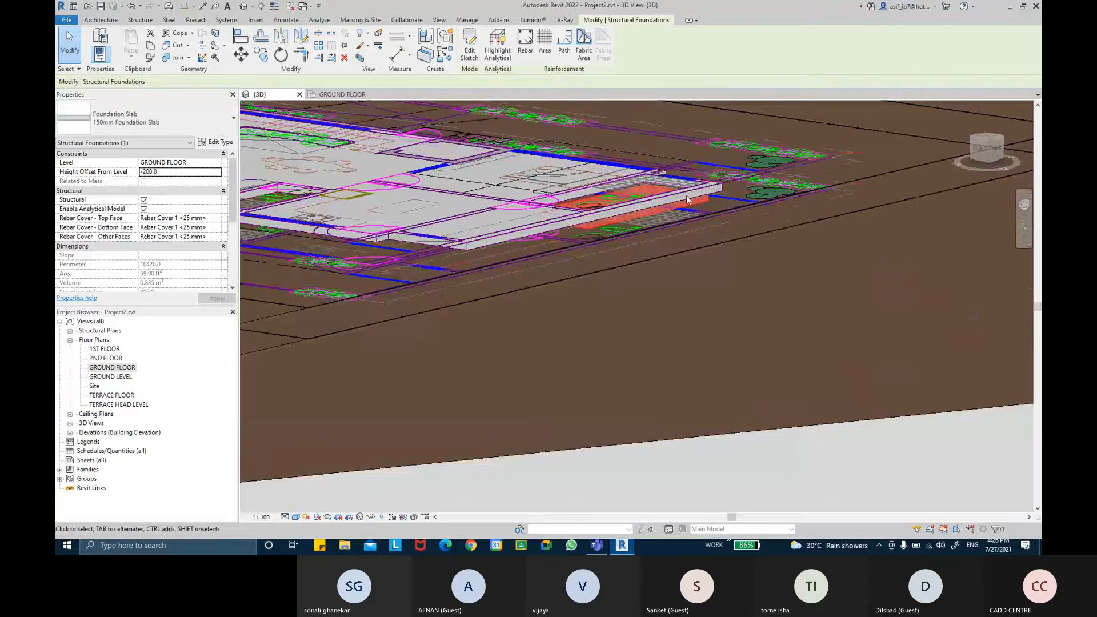
pyautogui.scroll(3, 687, 196)
pyautogui.keyDown('shift'); pyautogui.moveTo(725, 231); pyautogui.dragTo(522, 278, button='middle'); pyautogui.keyUp('shift')
pyautogui.scroll(-5, 473, 242)
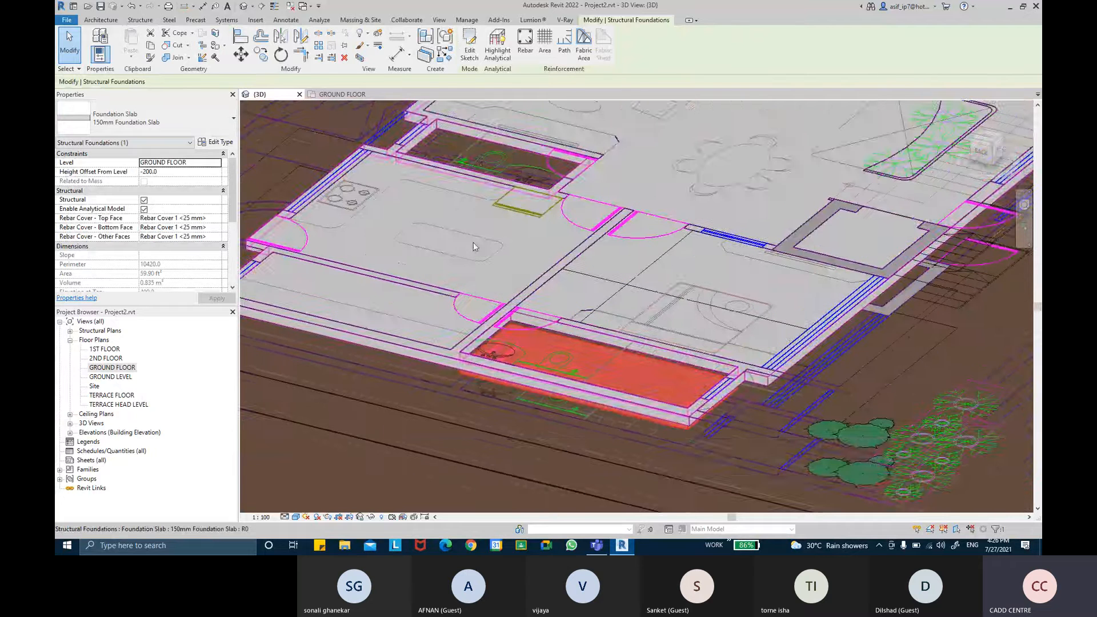
pyautogui.scroll(2, 479, 234)
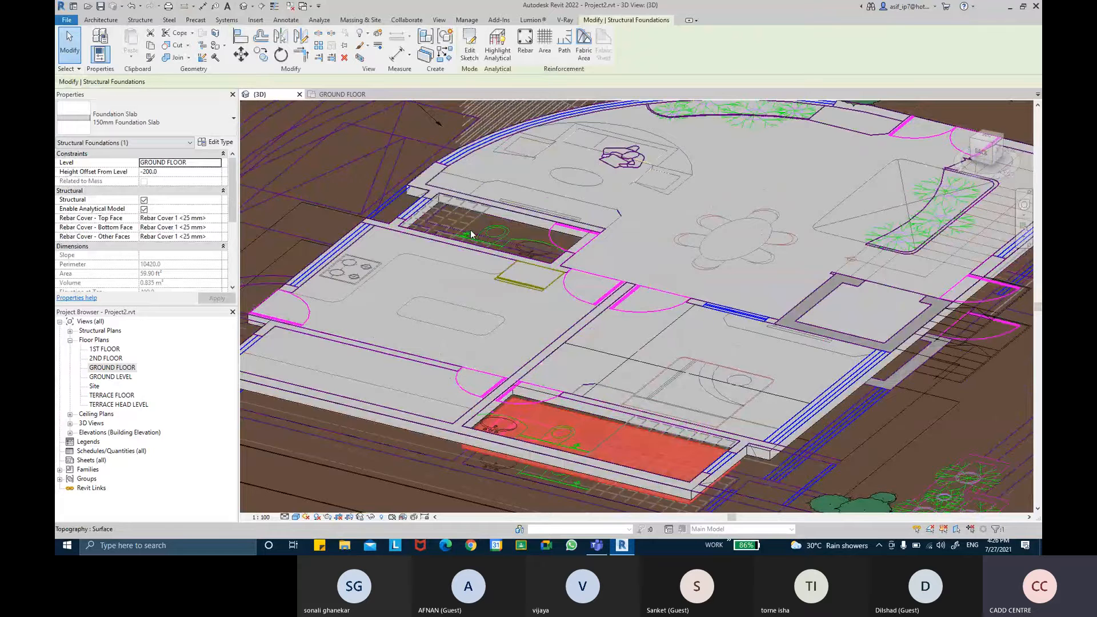
# Create a 2487.5 by 1200 mm structural foundation slab along the inside wall faces of the toilet below the kitchen in the ground floor plan
pyautogui.doubleClick(122, 369)
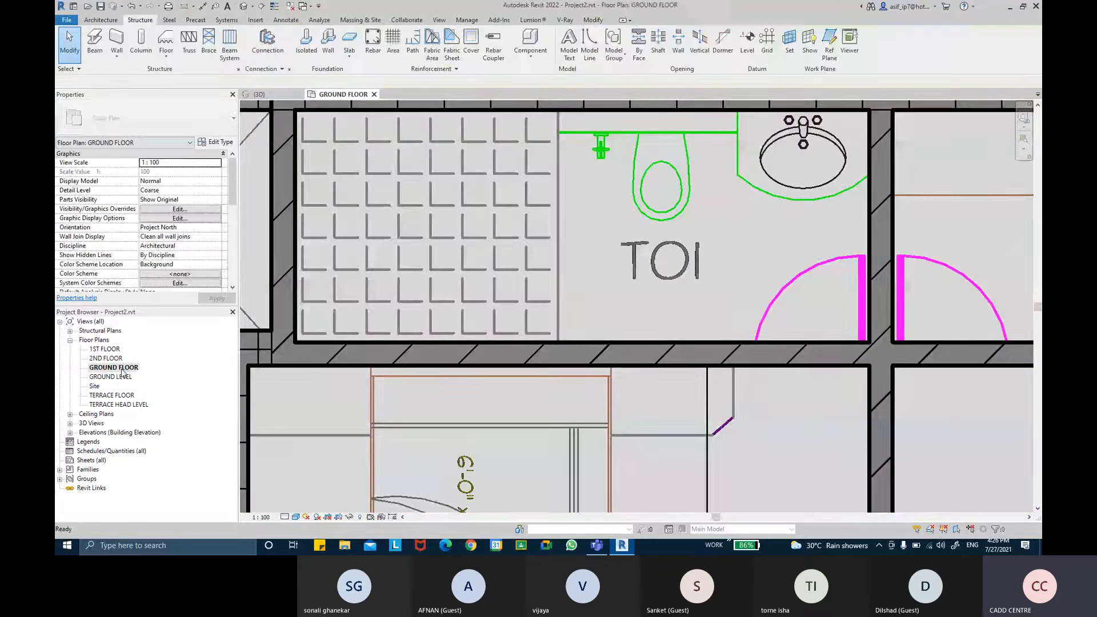
pyautogui.scroll(-4, 595, 243)
pyautogui.moveTo(727, 334); pyautogui.dragTo(678, 254, button='middle')
pyautogui.scroll(3, 724, 351)
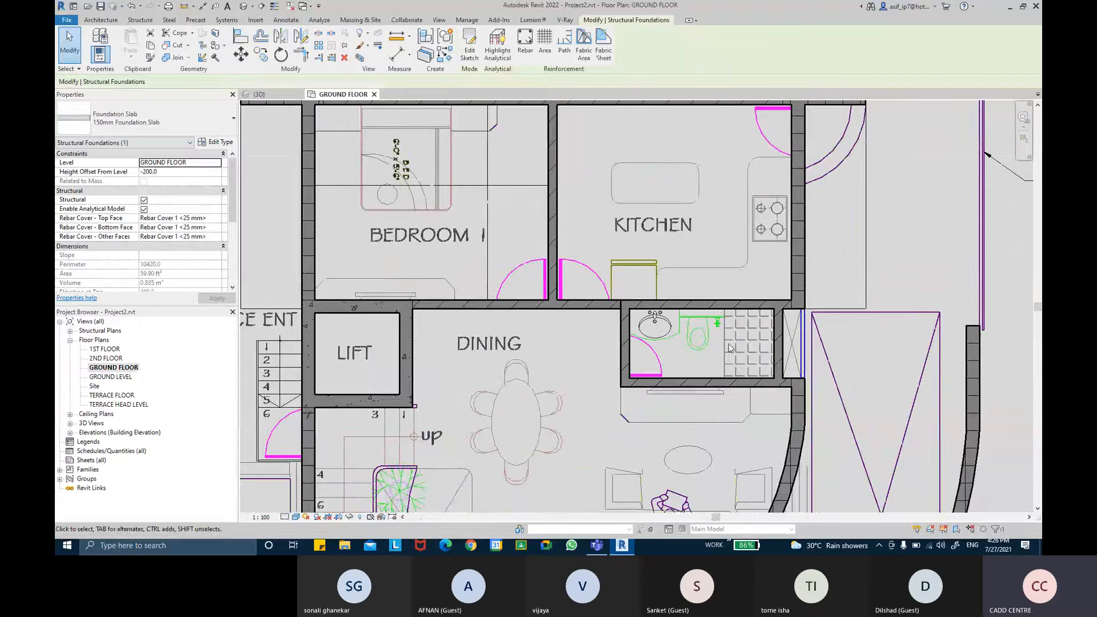
pyautogui.scroll(-5, 729, 348)
pyautogui.moveTo(729, 348); pyautogui.dragTo(675, 302, button='middle')
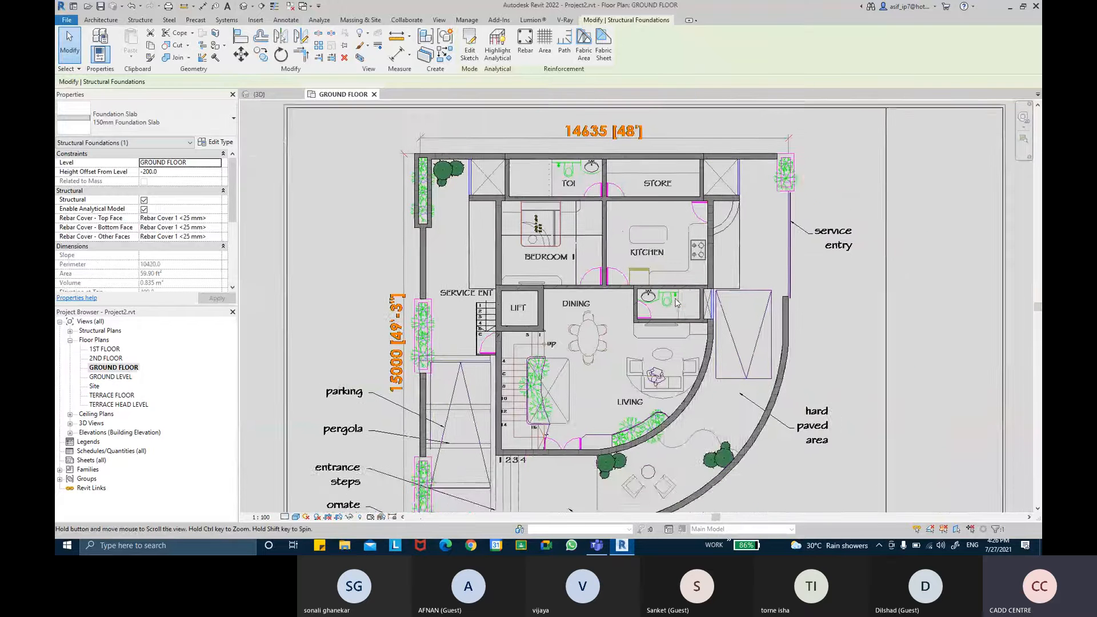
pyautogui.scroll(6, 676, 303)
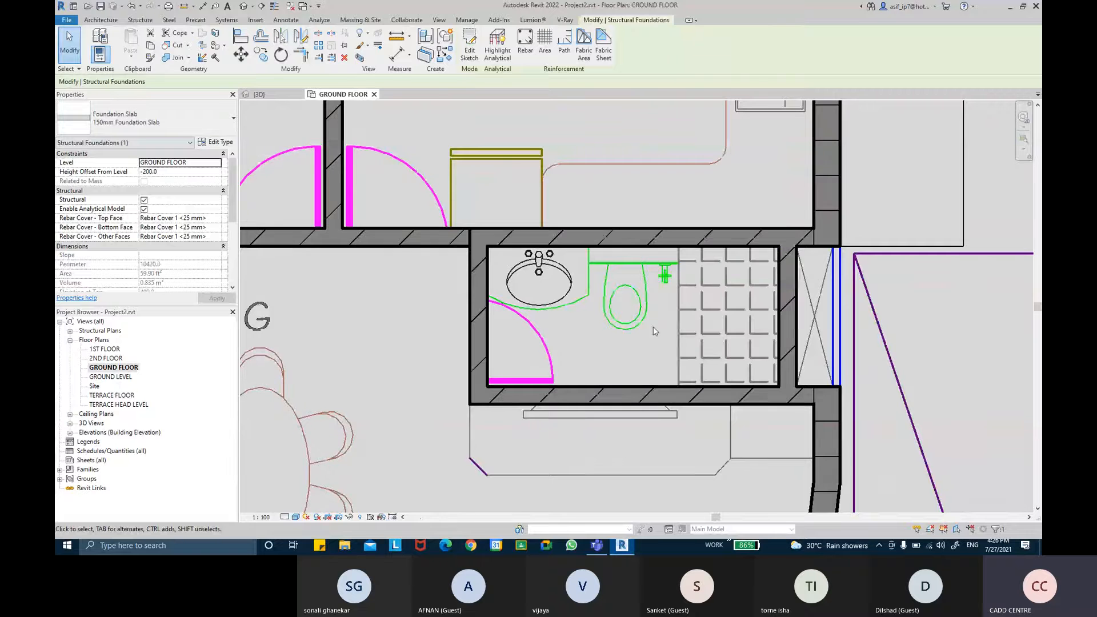
pyautogui.click(142, 22)
pyautogui.click(349, 52)
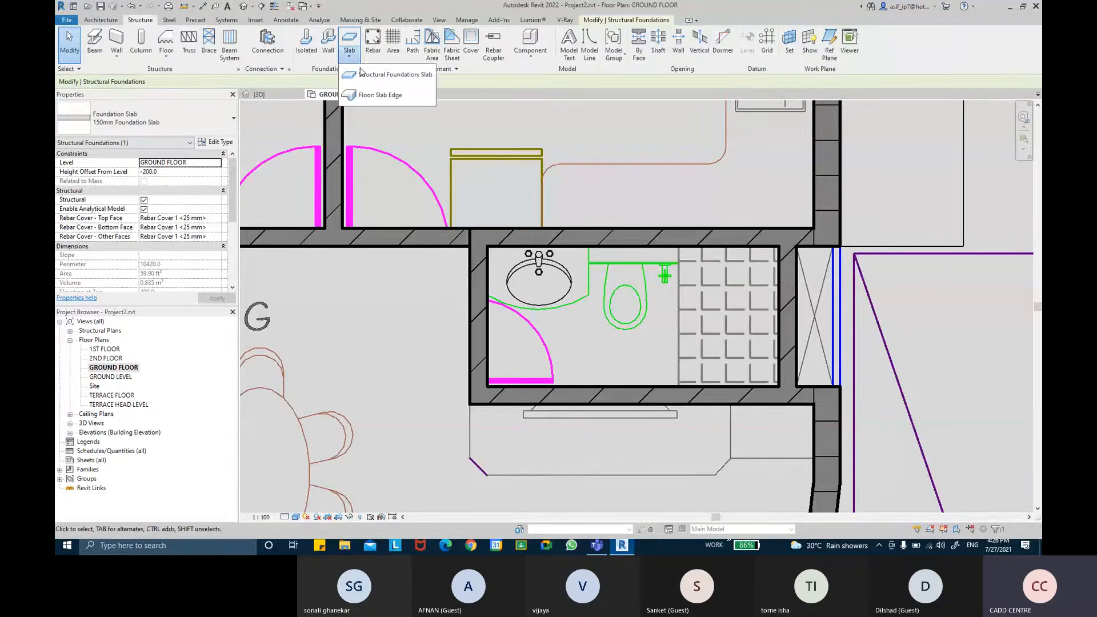
pyautogui.click(362, 73)
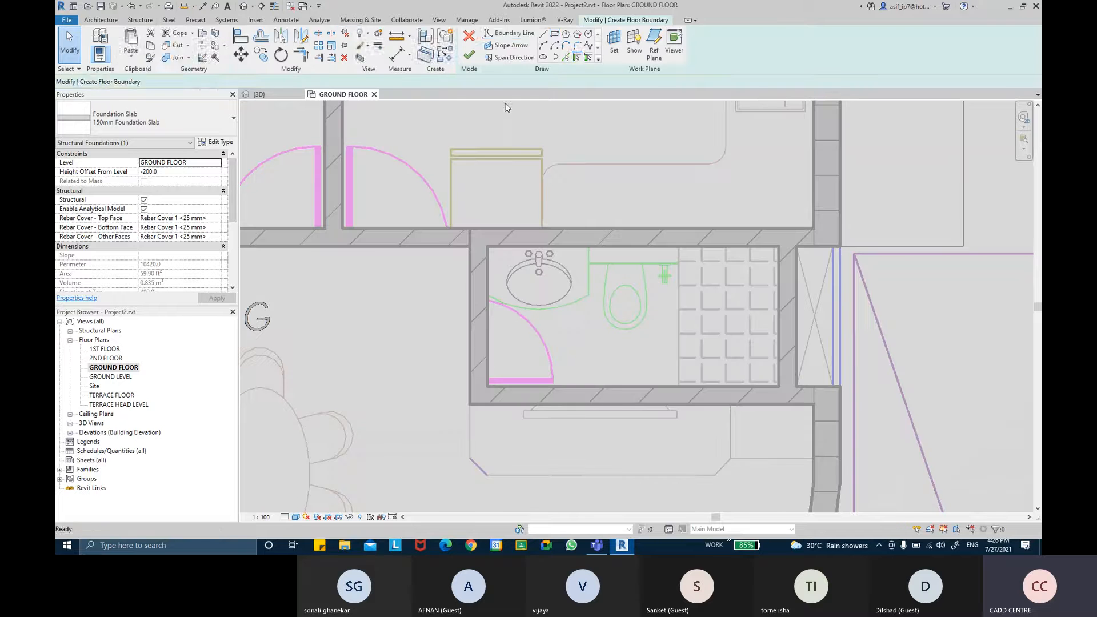
pyautogui.click(555, 35)
pyautogui.click(487, 246)
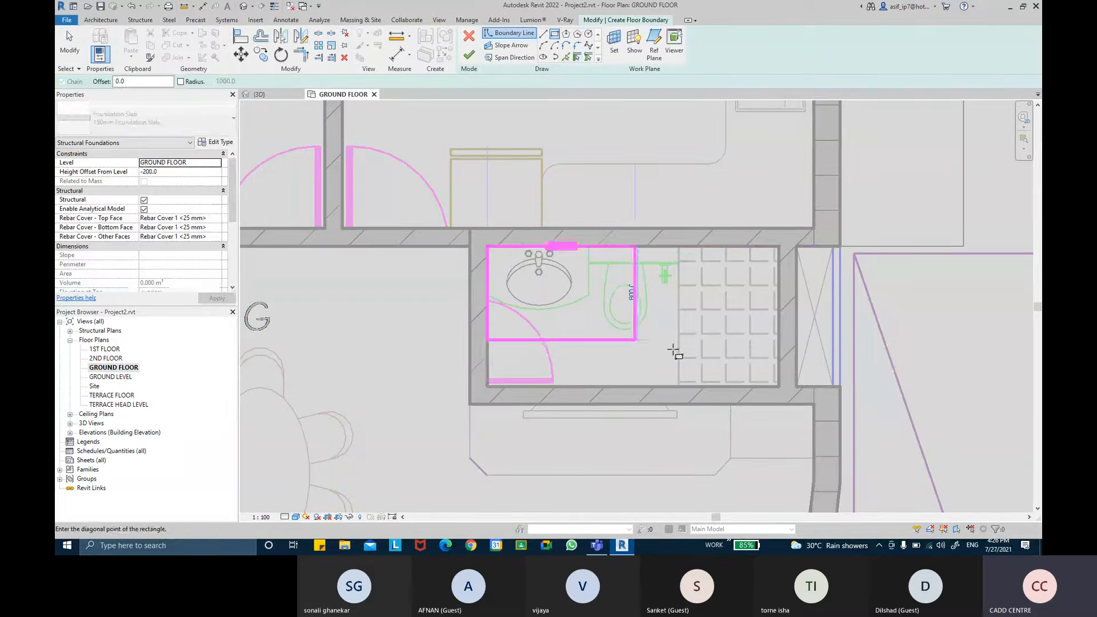
pyautogui.click(765, 388)
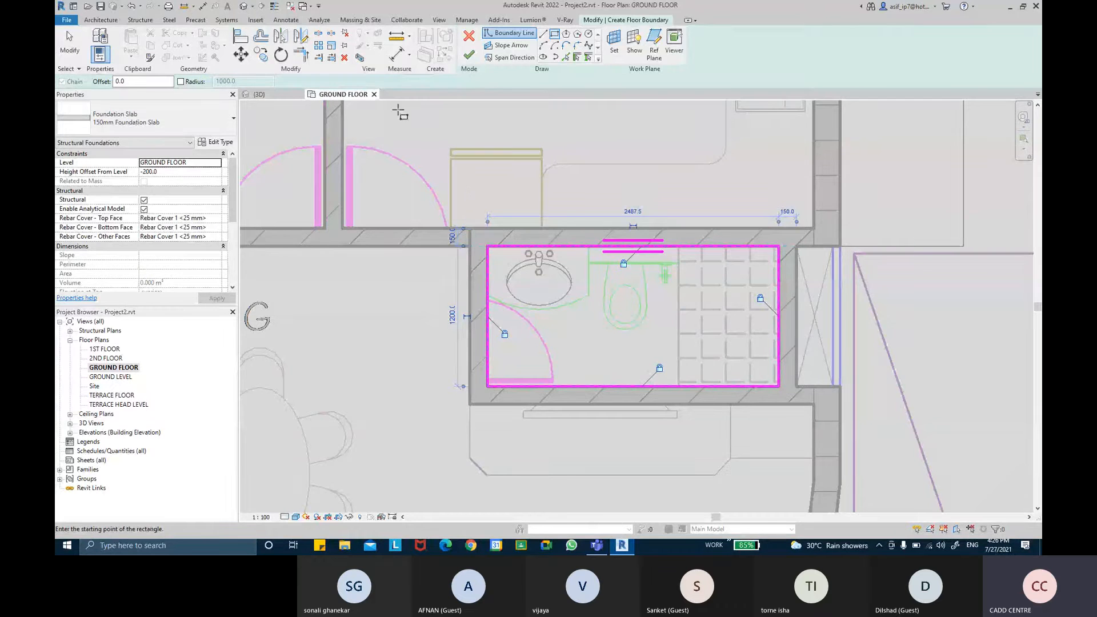
pyautogui.click(469, 54)
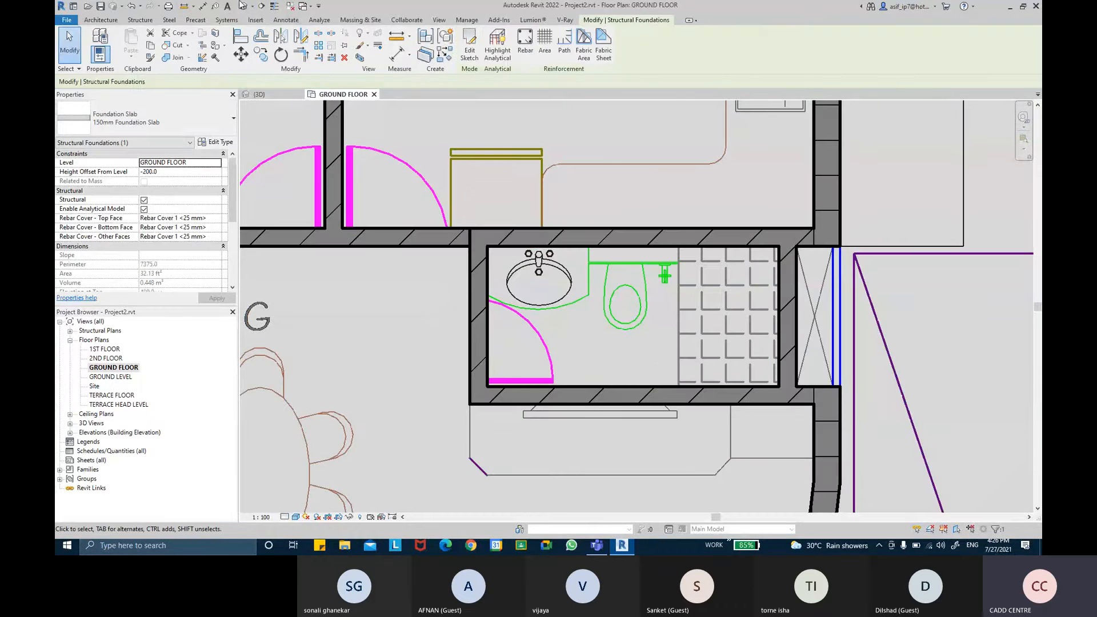
# Examine both lowered toilet slabs against the main ground floor slab in the 3D view
pyautogui.click(245, 7)
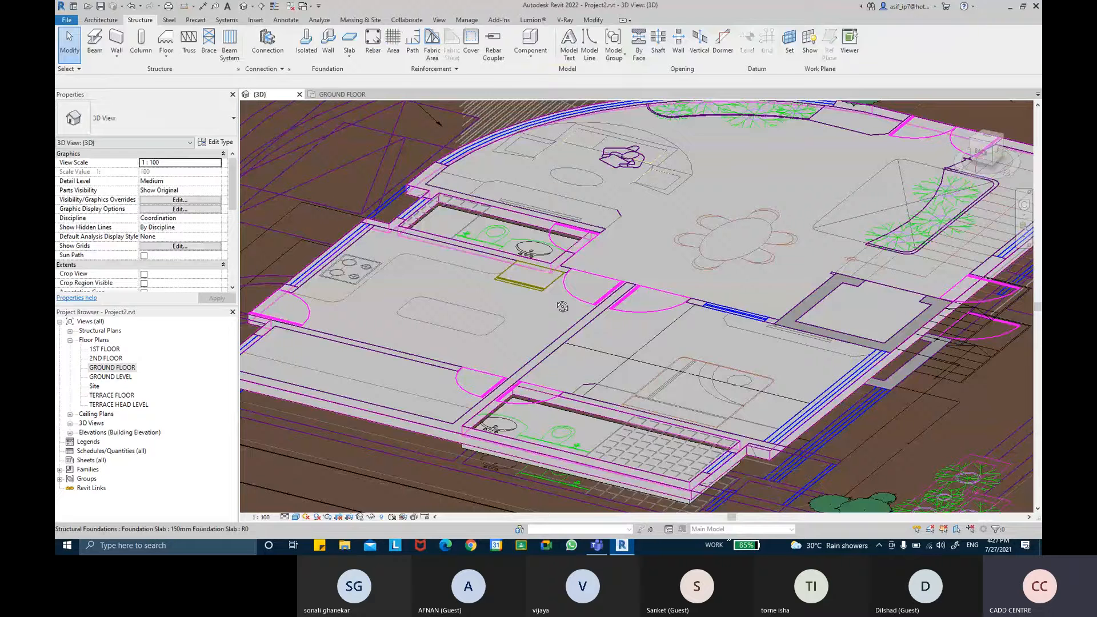
pyautogui.keyDown('shift'); pyautogui.moveTo(562, 307); pyautogui.dragTo(551, 294, button='middle'); pyautogui.keyUp('shift')
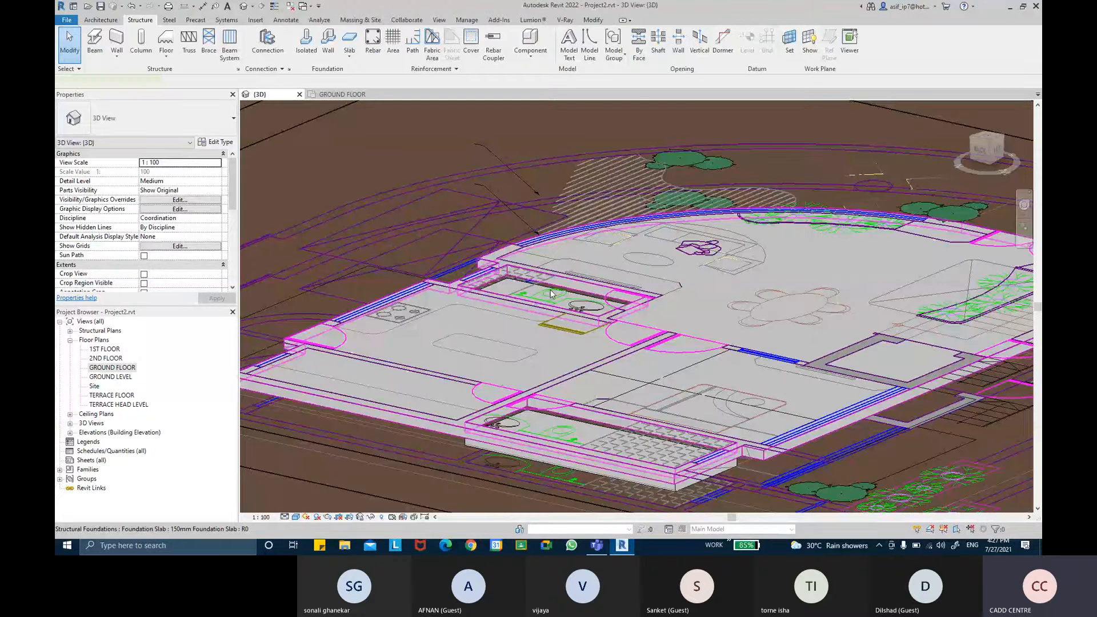
pyautogui.click(550, 293)
pyautogui.scroll(3, 567, 297)
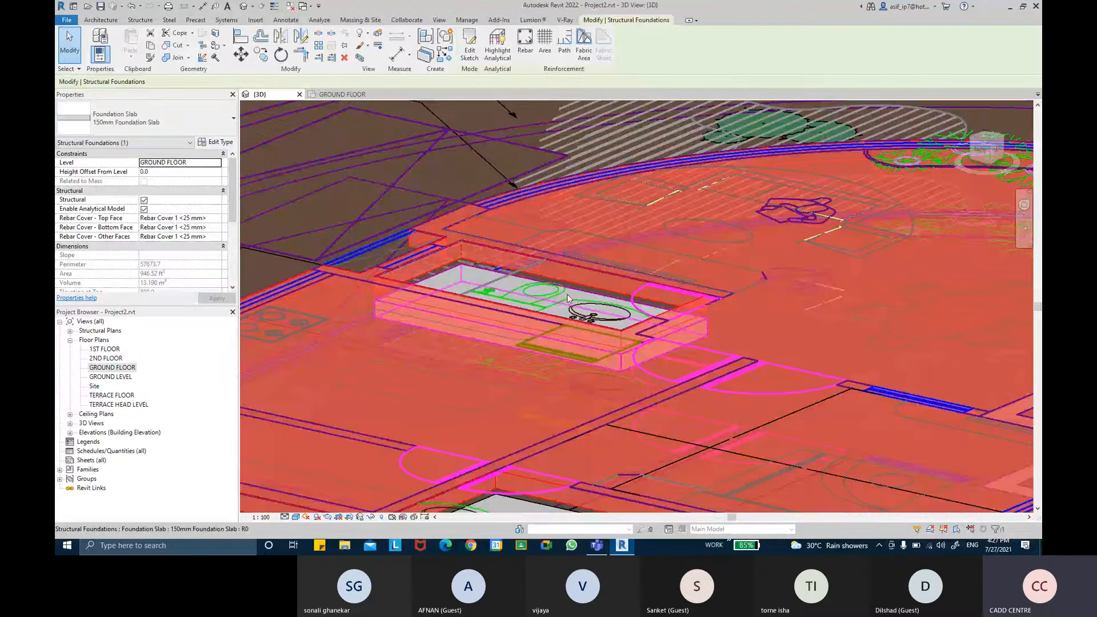
pyautogui.click(566, 294)
pyautogui.scroll(-4, 567, 294)
pyautogui.scroll(3, 569, 342)
pyautogui.click(553, 340)
pyautogui.keyDown('shift'); pyautogui.moveTo(553, 339); pyautogui.dragTo(418, 283, button='middle'); pyautogui.keyUp('shift')
pyautogui.scroll(-3, 419, 283)
pyautogui.keyDown('shift'); pyautogui.moveTo(550, 287); pyautogui.dragTo(658, 295, button='middle'); pyautogui.keyUp('shift')
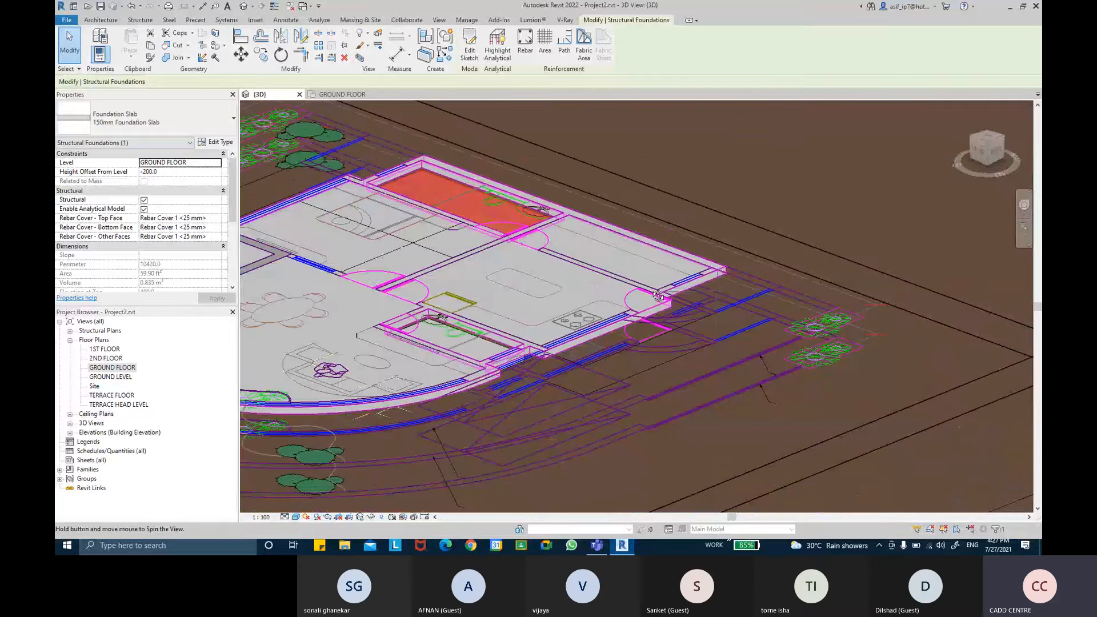
# Start an architectural floor in the ground floor plan and sketch its 3710 by 1500 mm rectangular boundary along the inside walls of the toilet beside the store
pyautogui.scroll(5, 477, 331)
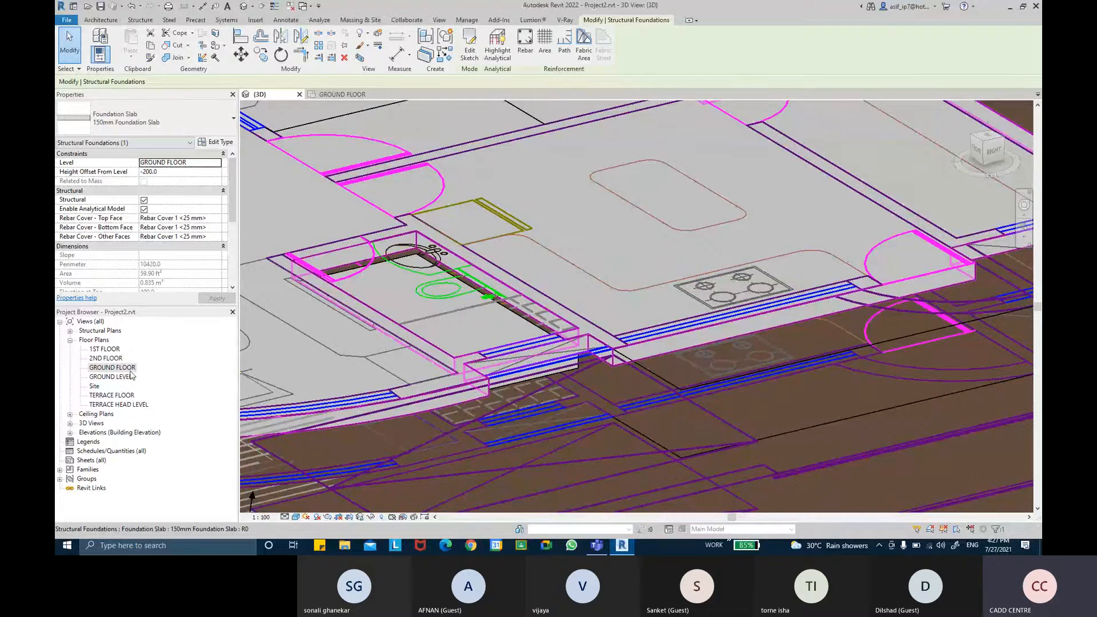
pyautogui.doubleClick(113, 368)
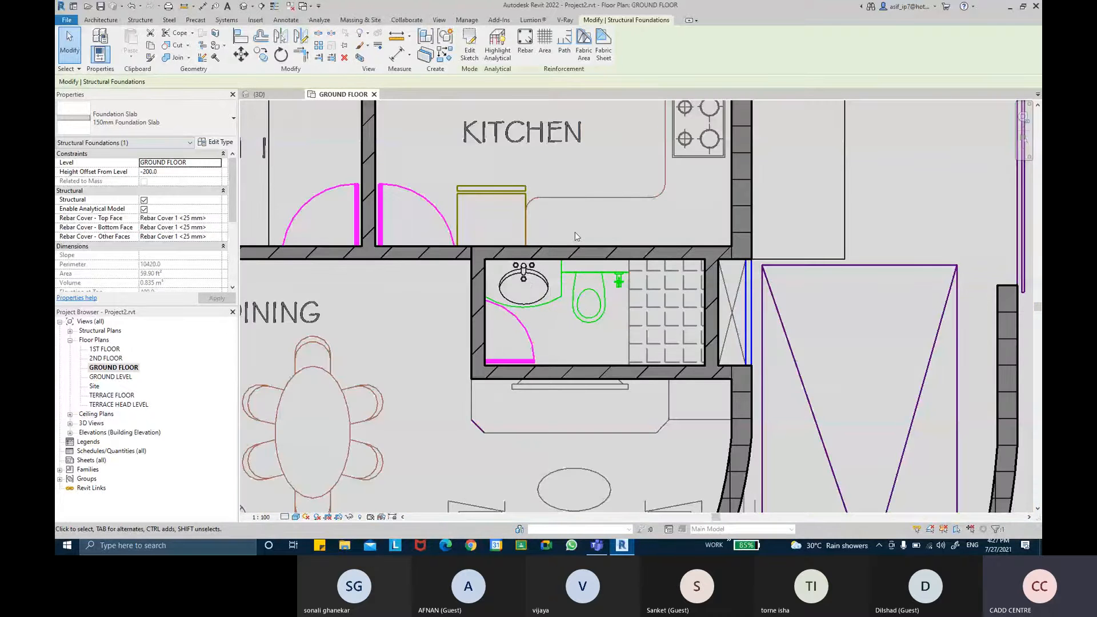
pyautogui.moveTo(575, 235)
pyautogui.mouseDown(button='middle')
pyautogui.moveTo(585, 313)
pyautogui.moveTo(562, 267)
pyautogui.mouseUp(button='middle')
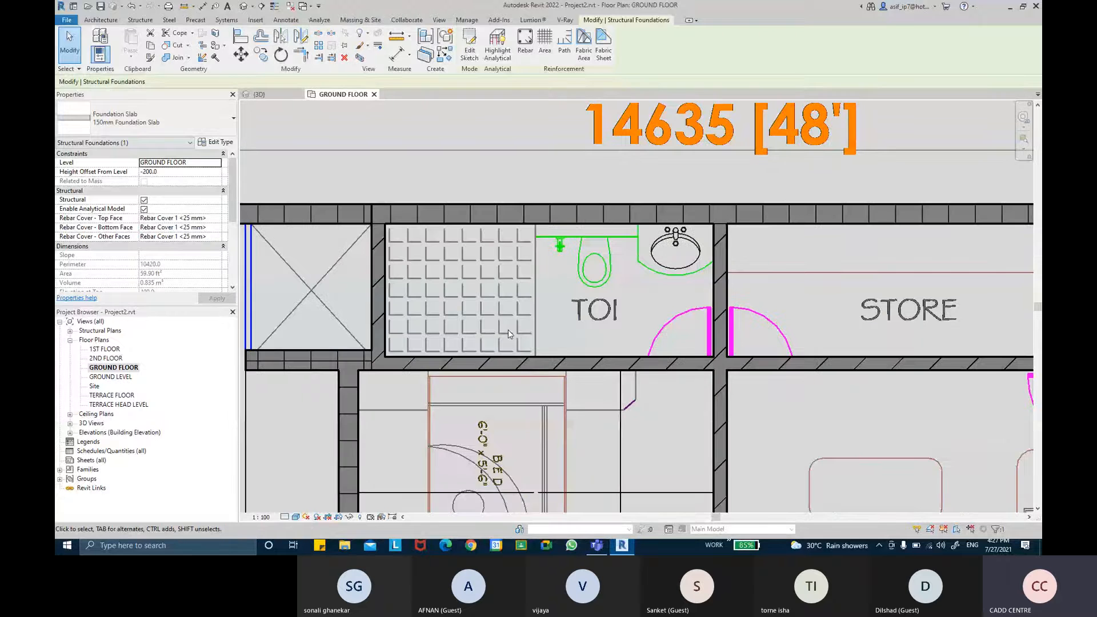
pyautogui.click(103, 20)
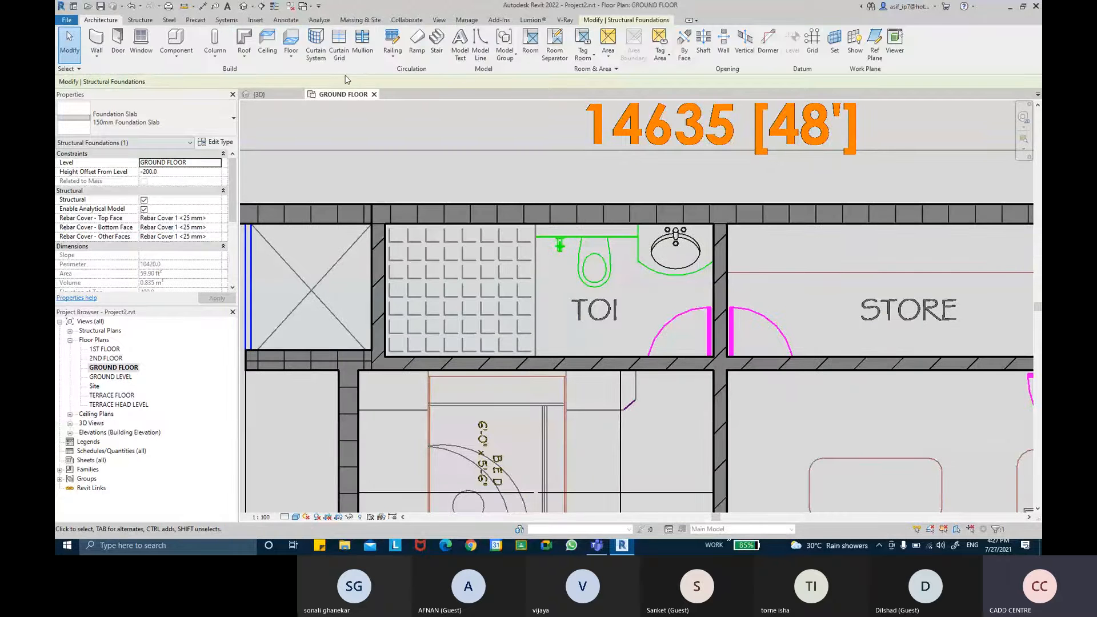
pyautogui.click(290, 55)
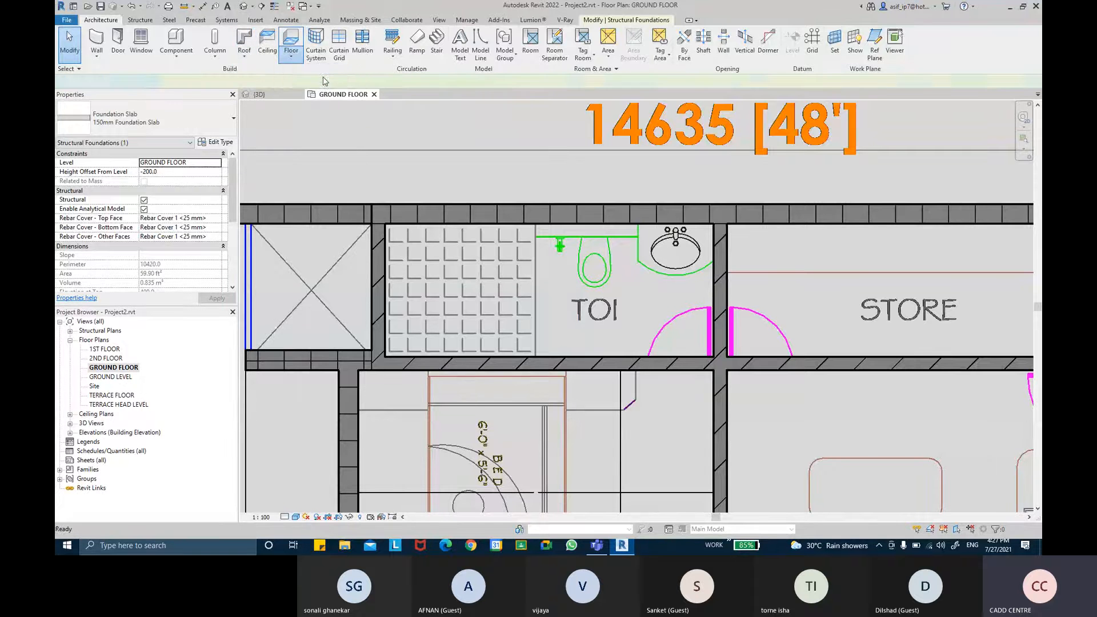
pyautogui.click(323, 75)
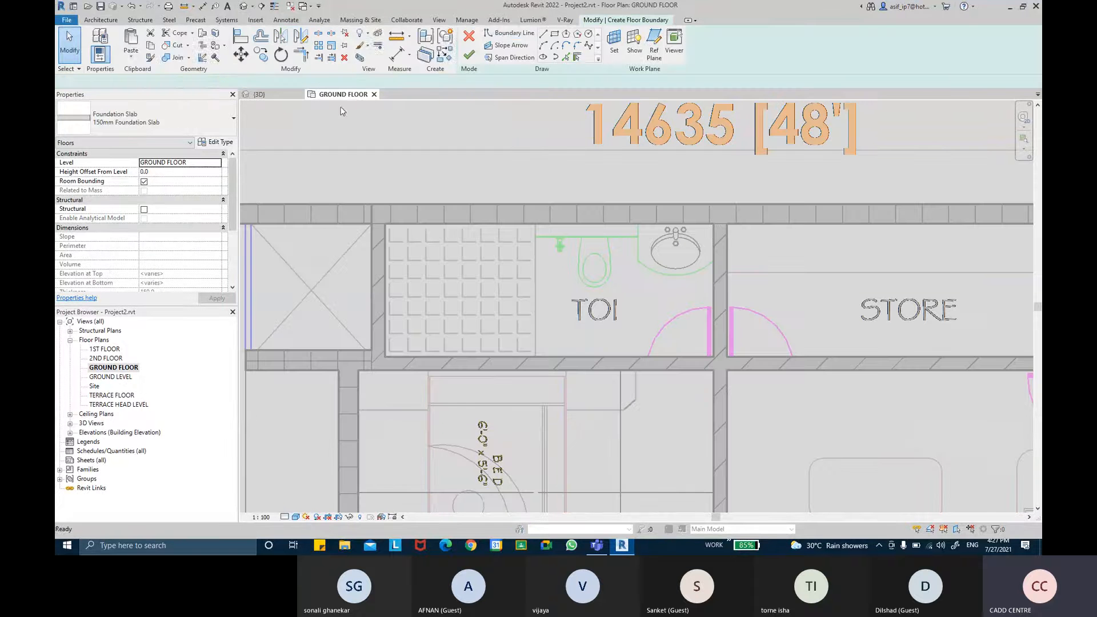
pyautogui.click(554, 34)
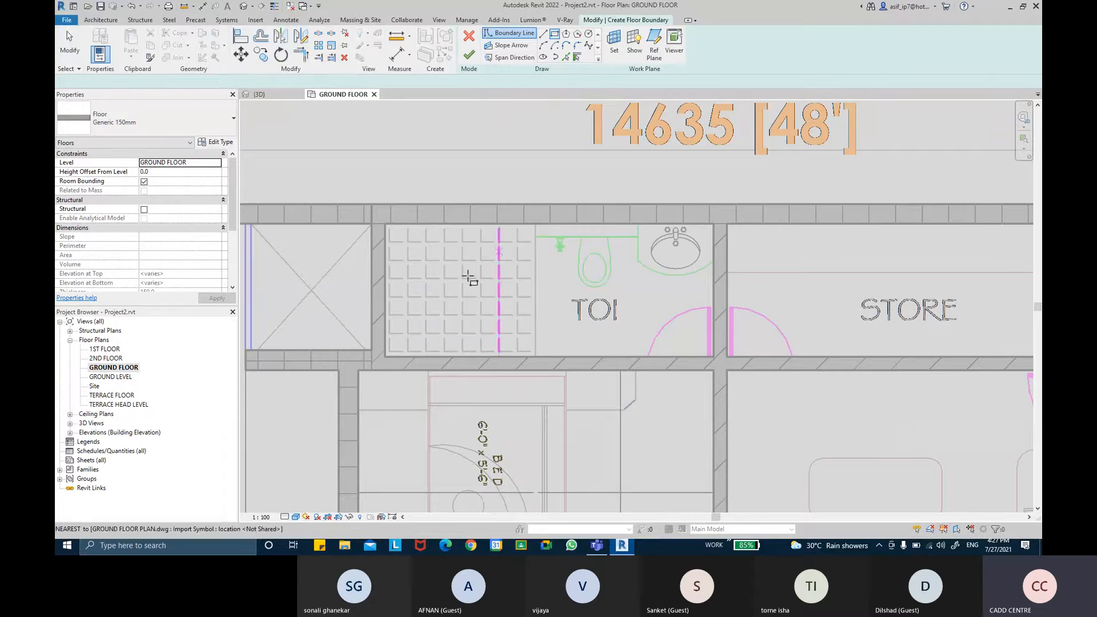
pyautogui.click(385, 224)
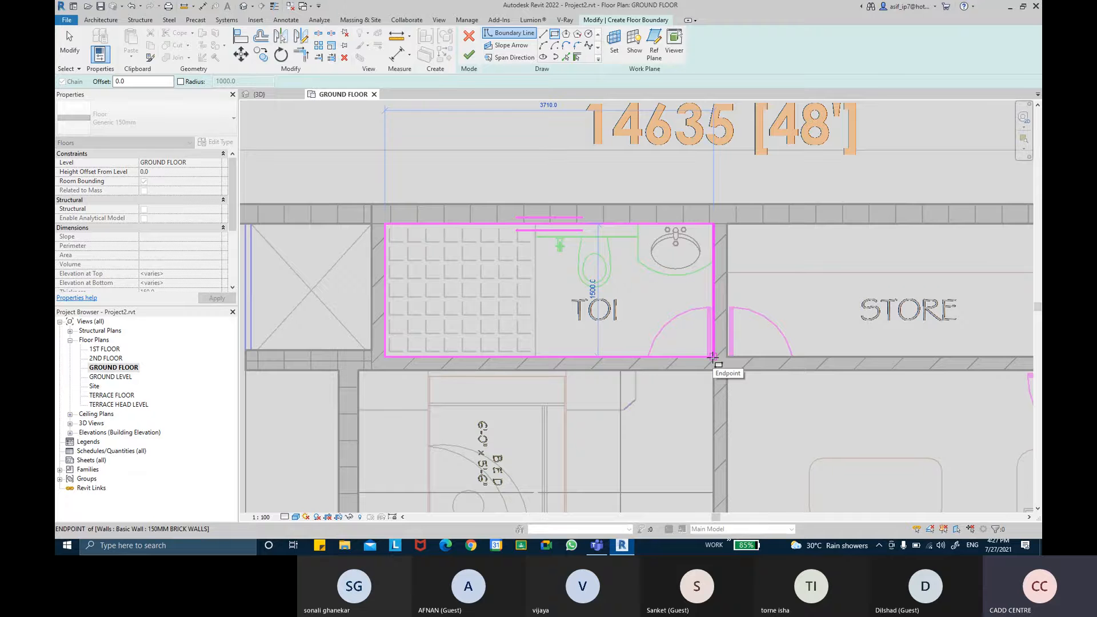
pyautogui.click(713, 357)
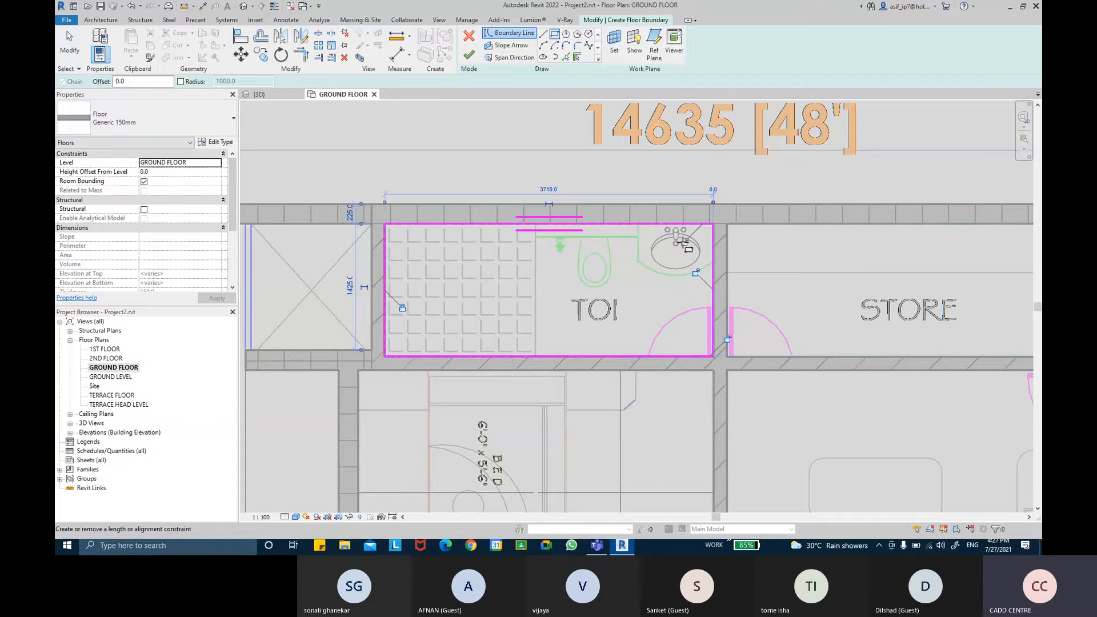
pyautogui.click(727, 339)
pyautogui.moveTo(654, 369); pyautogui.dragTo(646, 368, button='middle')
pyautogui.press('Escape')
pyautogui.press('Escape')
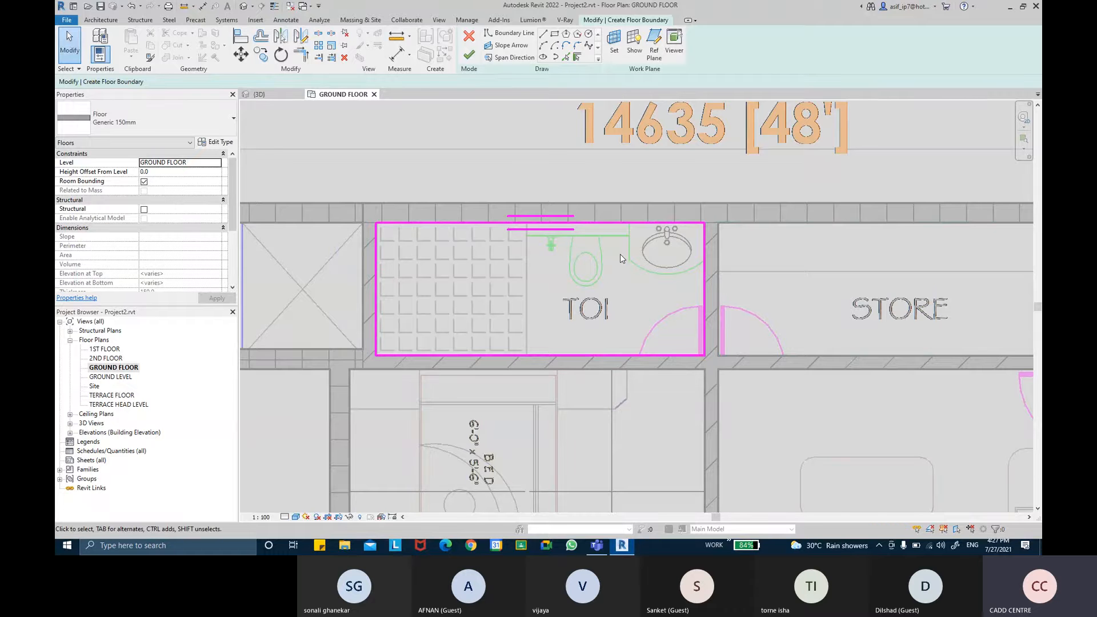
# Duplicate the Generic 150mm floor type under the name COBA FILL
pyautogui.click(221, 143)
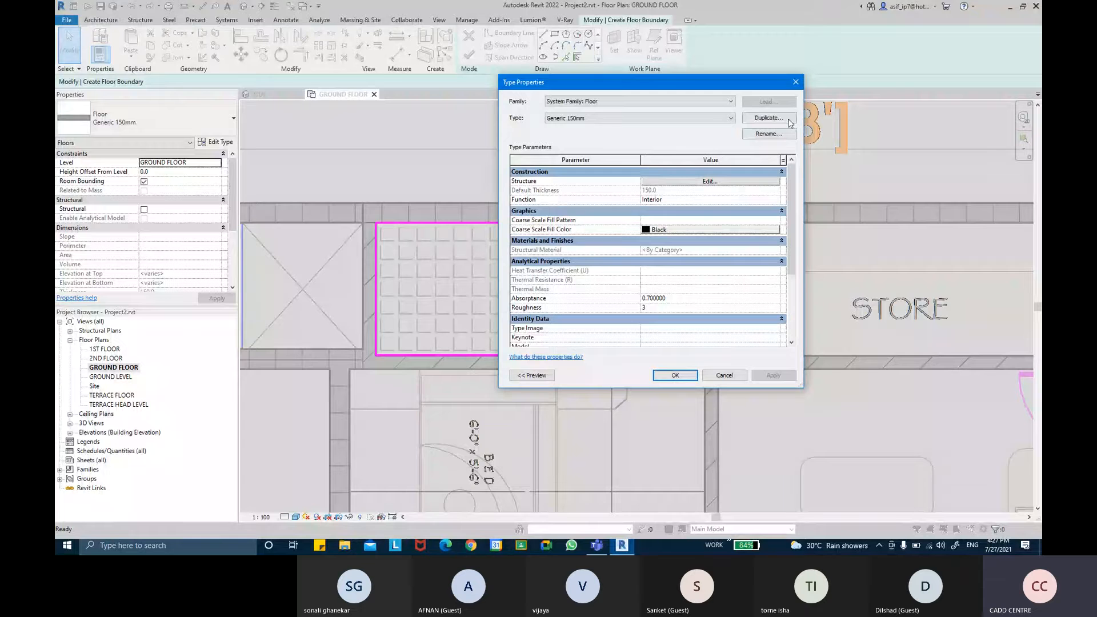
pyautogui.click(768, 118)
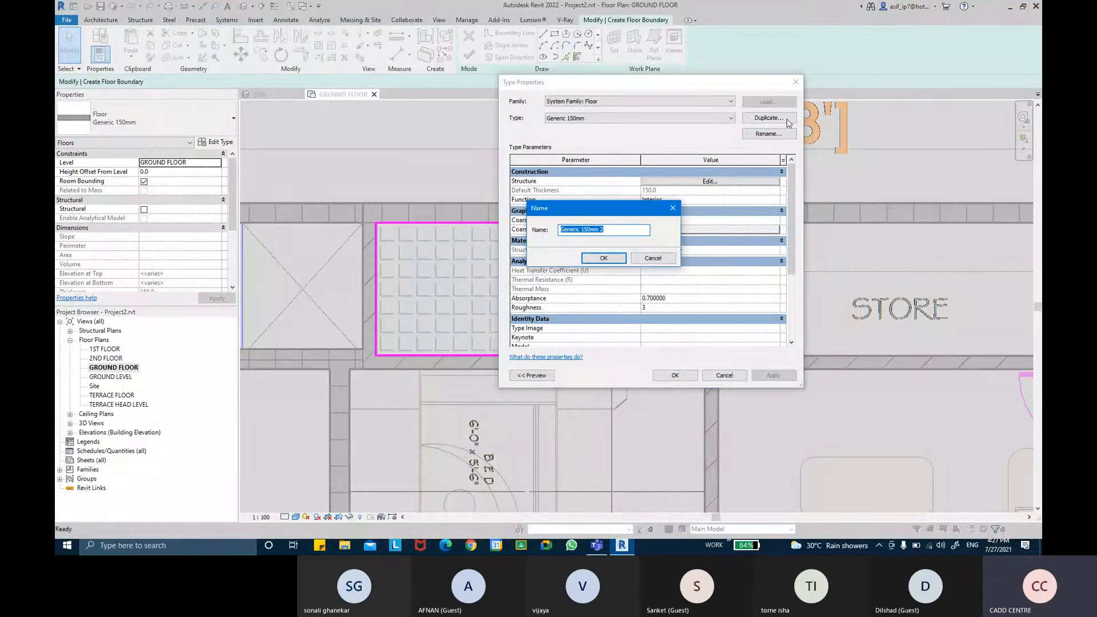
pyautogui.press('BackSpace')
pyautogui.press('capslock')
pyautogui.write('FFL')
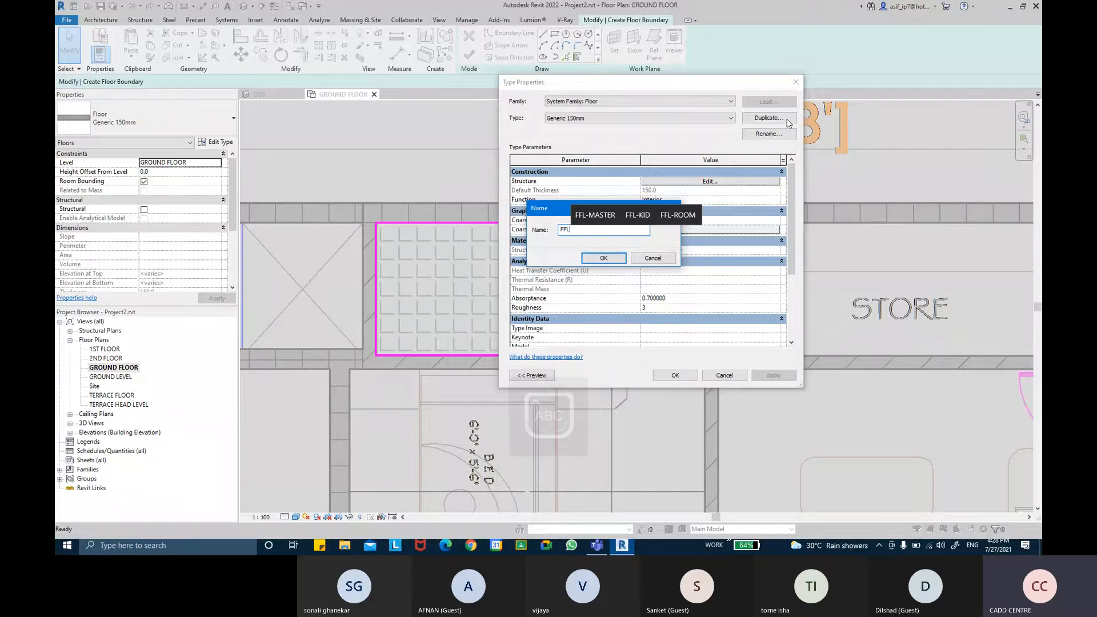
pyautogui.press('BackSpace')
pyautogui.press('BackSpace')
pyautogui.press('BackSpace')
pyautogui.write('CO')
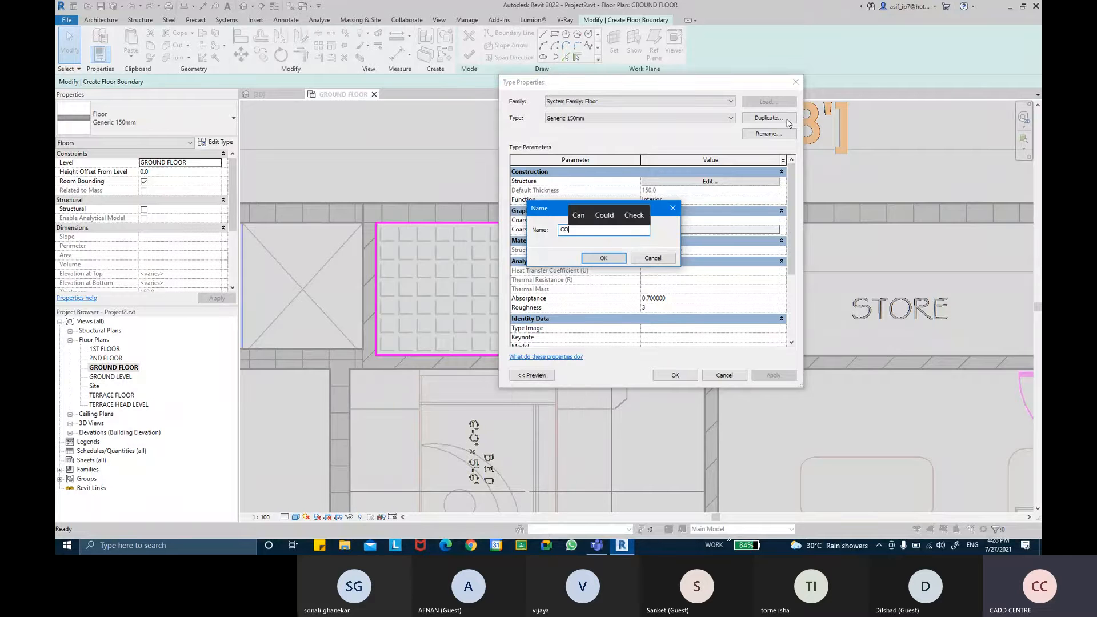
pyautogui.write('BA FILL')
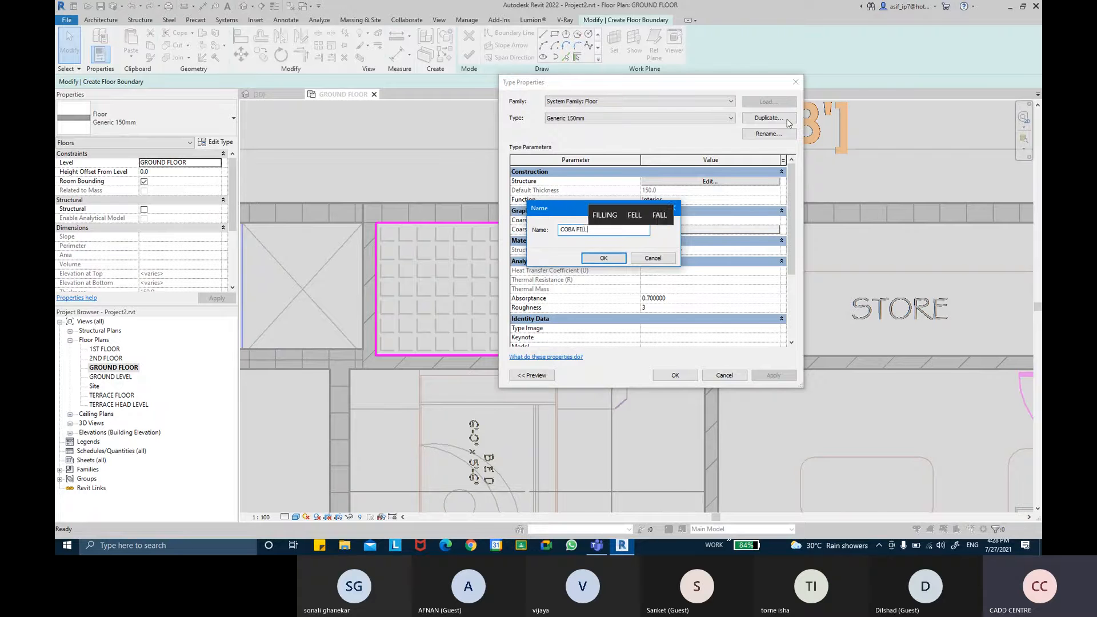
pyautogui.press('Return')
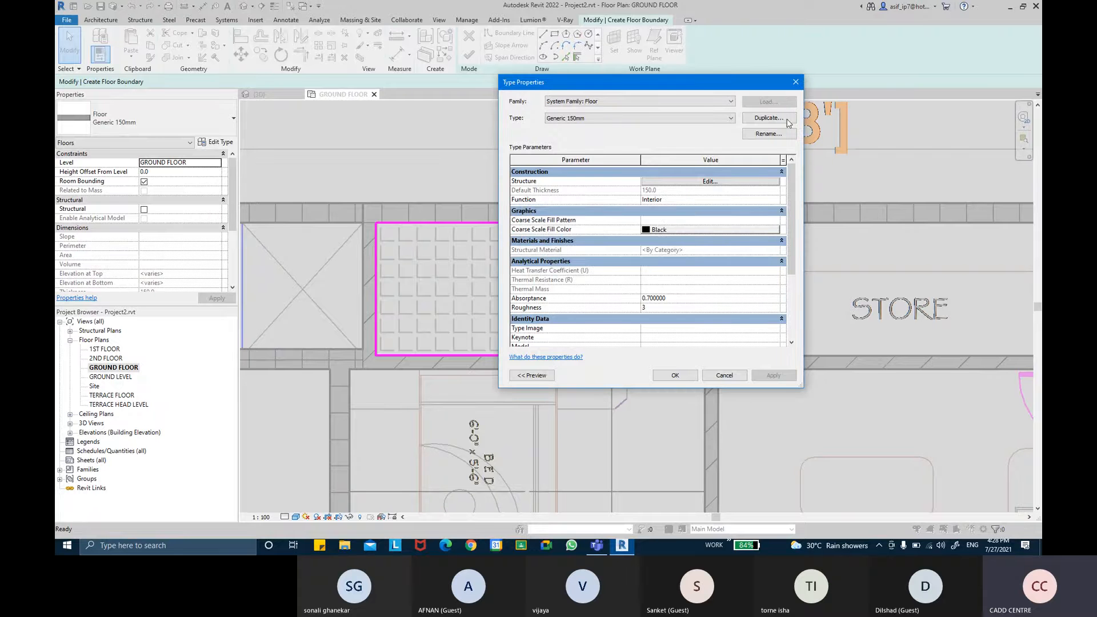
# Edit the COBA FILL type's structure with the section preview shown and set the structure layer's thickness to 165 mm
pyautogui.click(718, 182)
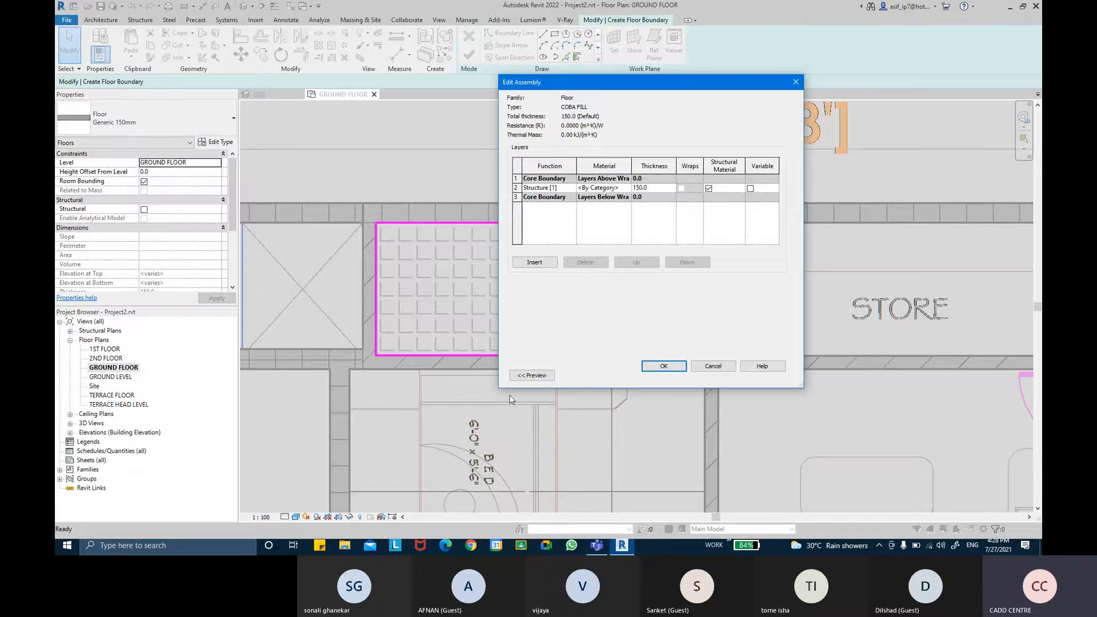
pyautogui.click(524, 376)
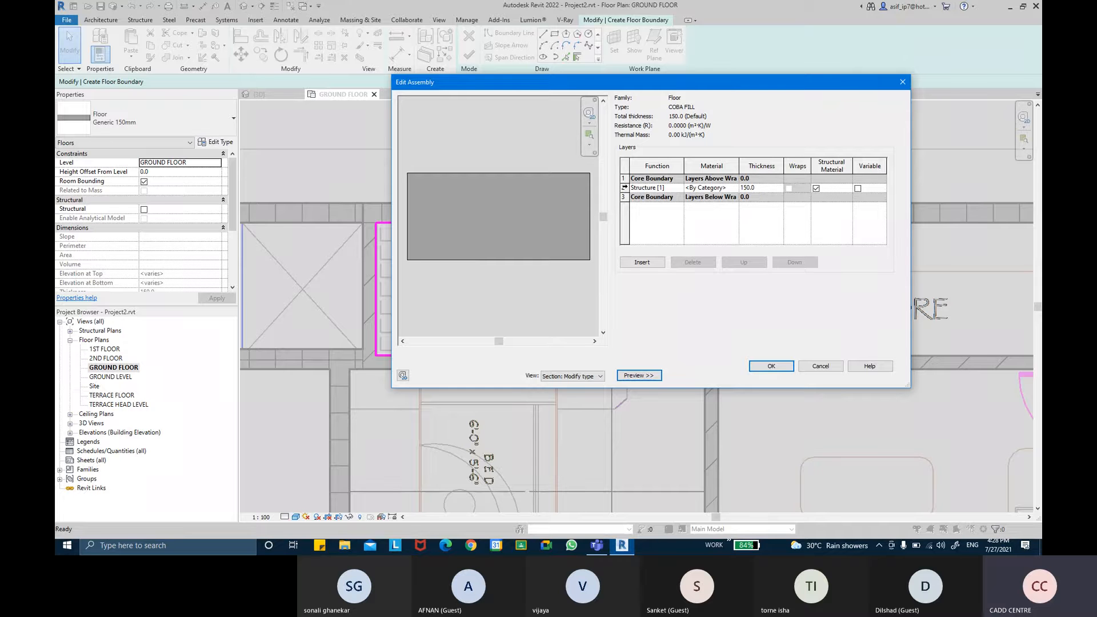
pyautogui.click(625, 188)
pyautogui.click(761, 188)
pyautogui.moveTo(760, 187); pyautogui.dragTo(731, 188)
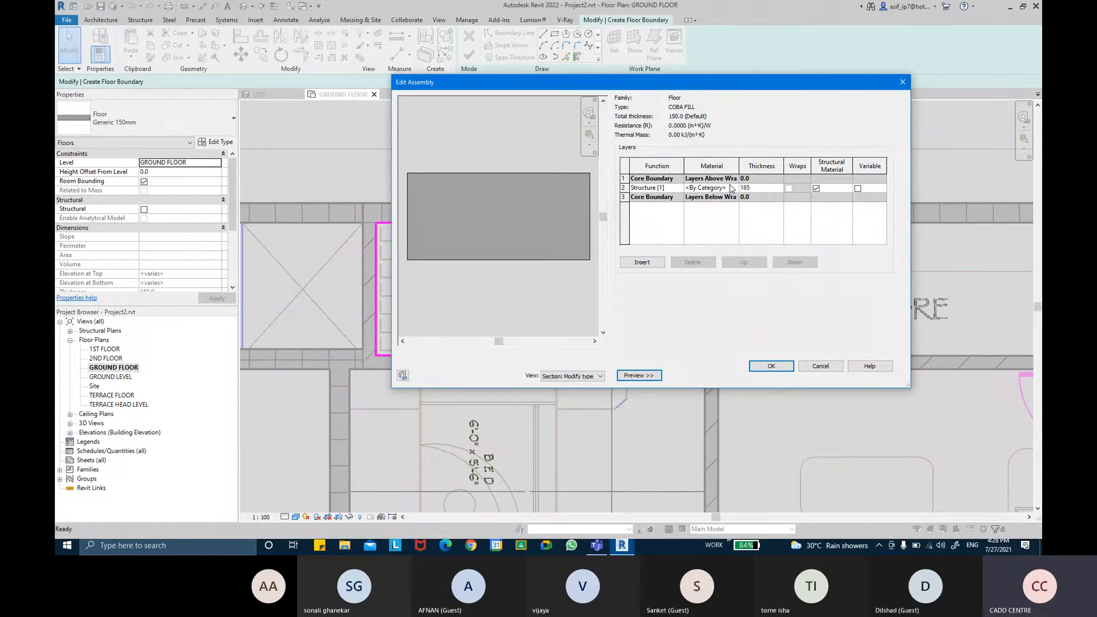
pyautogui.press('Tab')
# Insert a 10 mm thick layer above the 165 mm layer in the COBA FILL assembly
pyautogui.click(625, 187)
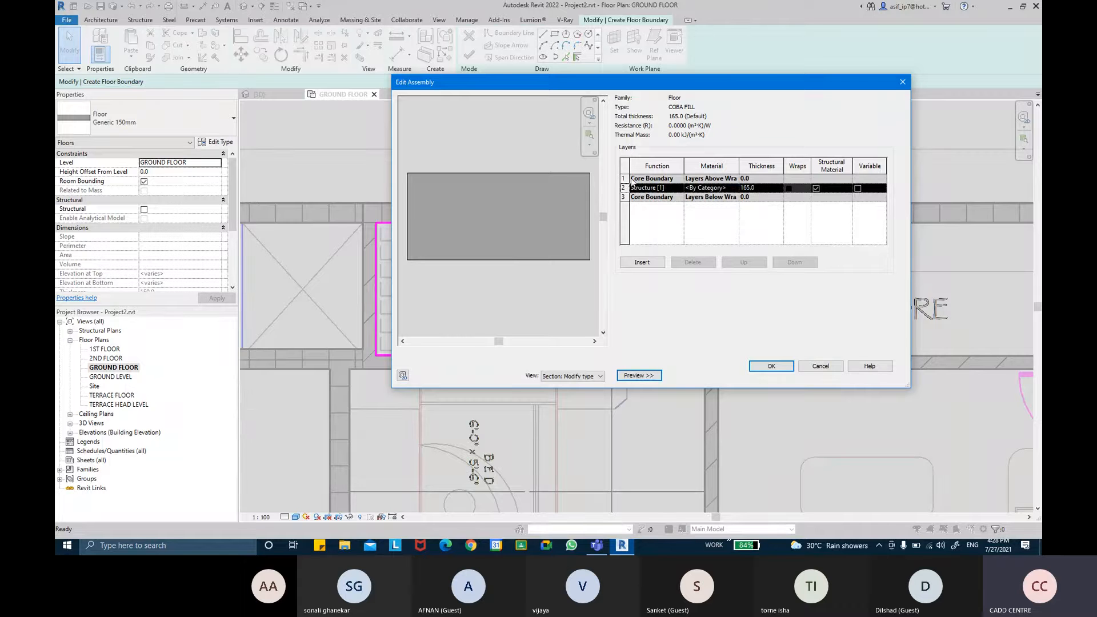
pyautogui.click(641, 262)
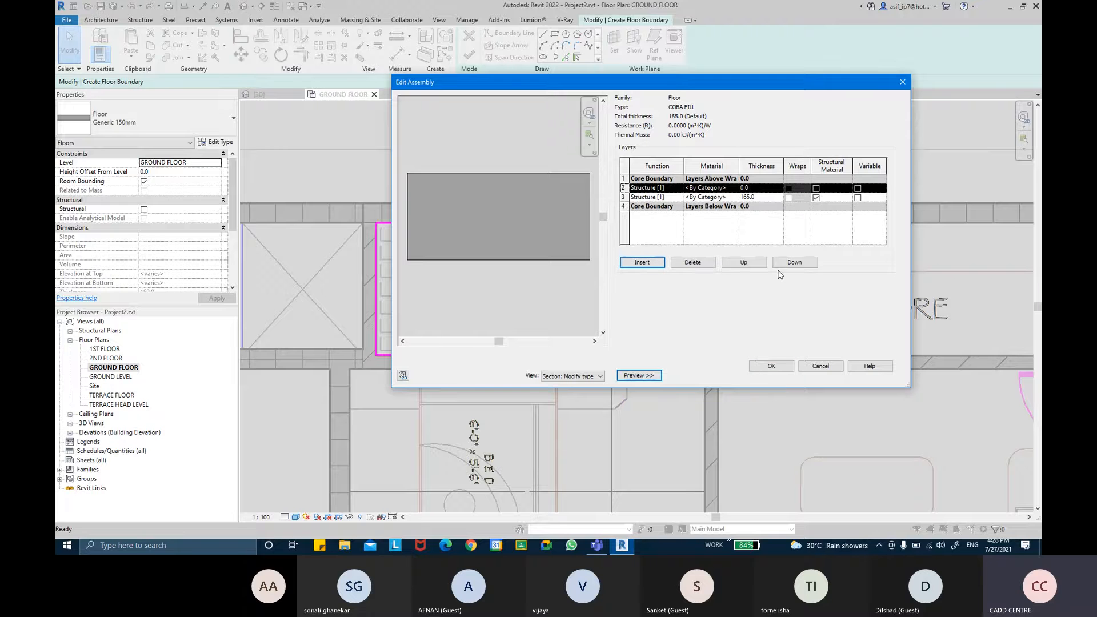
pyautogui.click(763, 188)
pyautogui.write('10')
pyautogui.press('Tab')
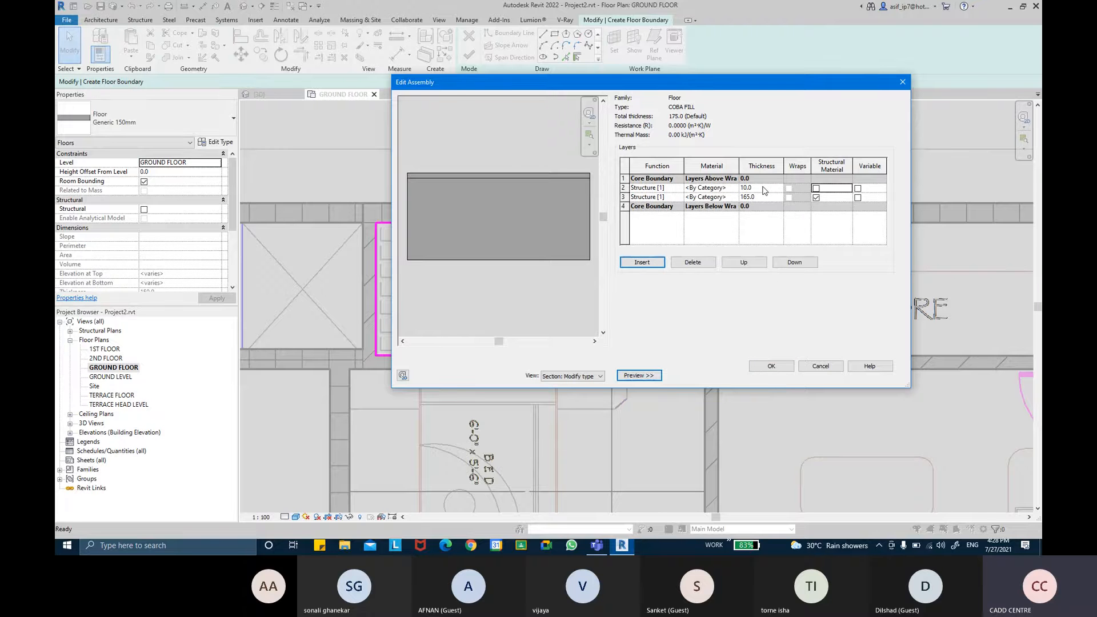
# Move the 10 mm layer above the upper core boundary and set its function to Finish 2 [5]
pyautogui.click(624, 187)
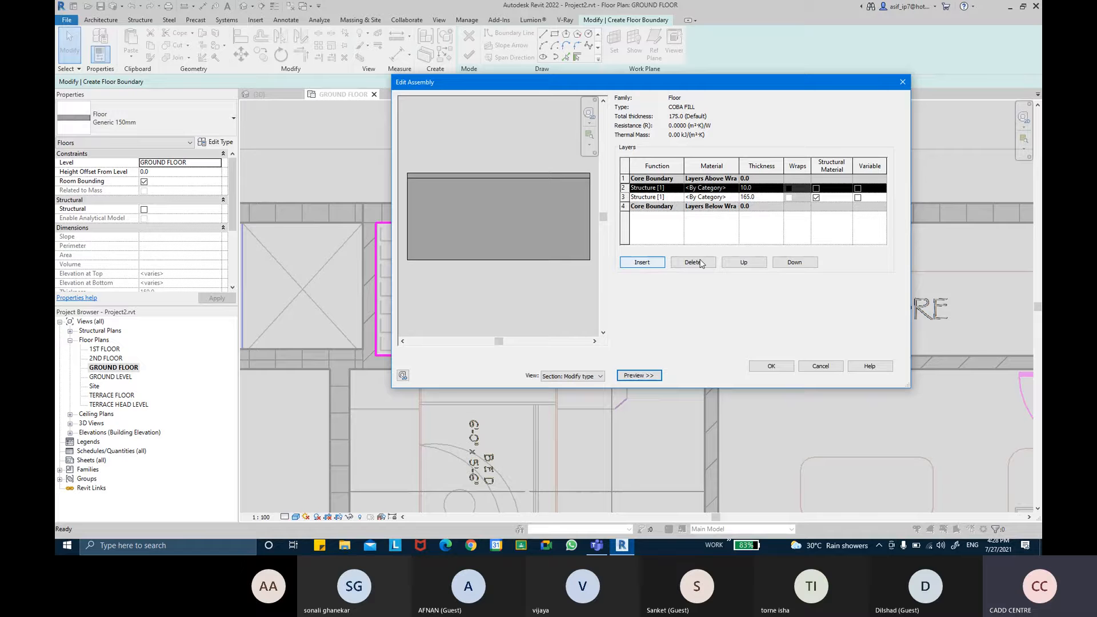
pyautogui.click(759, 263)
pyautogui.click(680, 179)
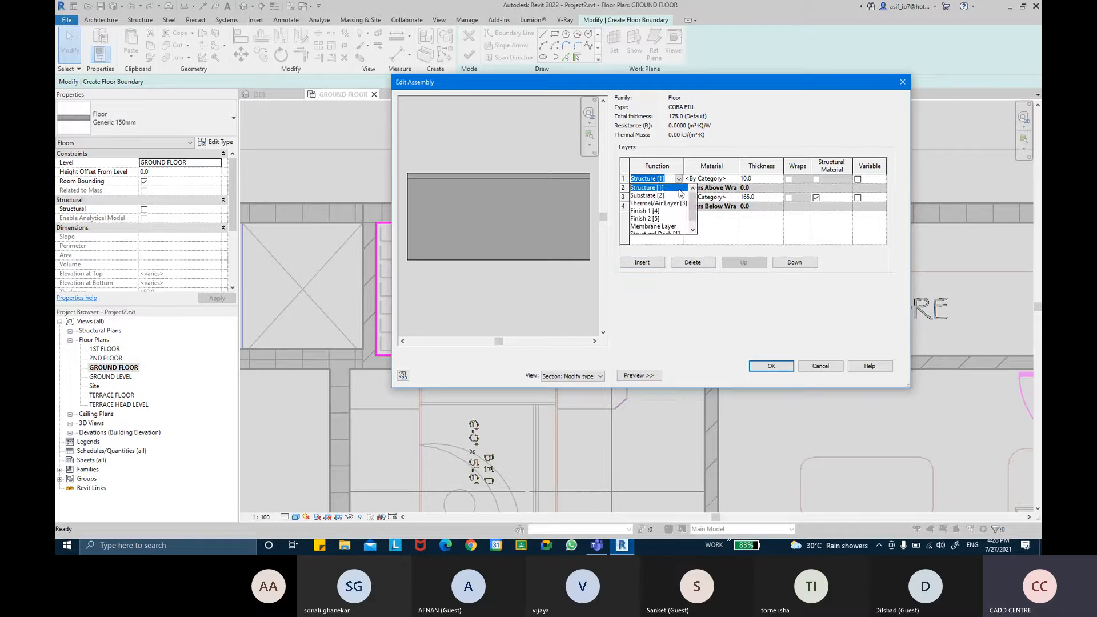
pyautogui.click(658, 221)
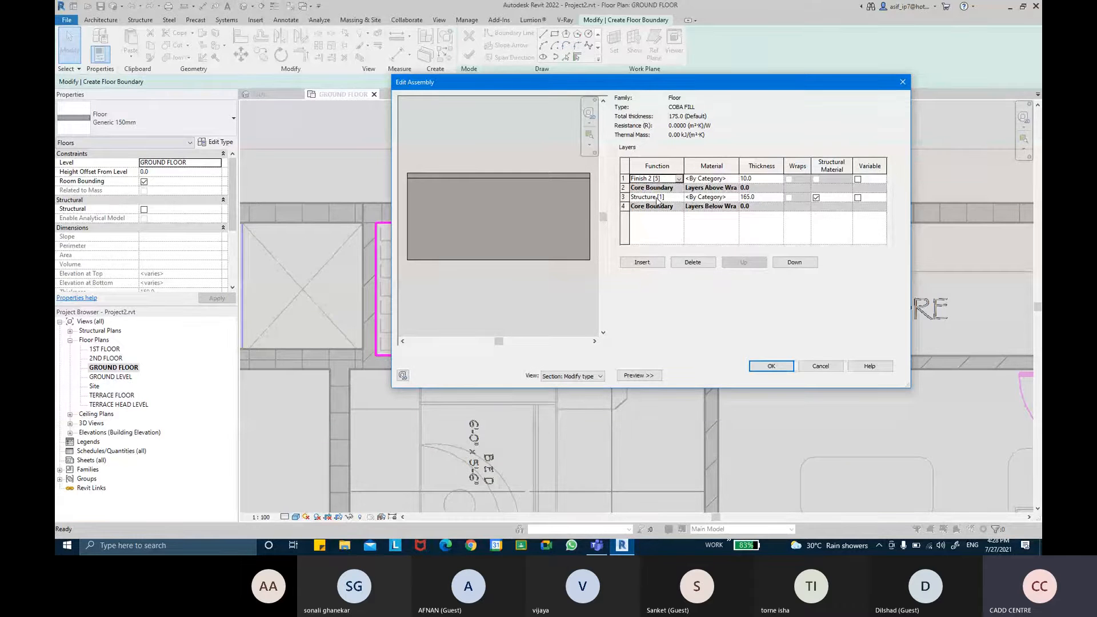
# Set the 165 mm core layer's function to Substrate [2]
pyautogui.click(674, 198)
pyautogui.click(680, 197)
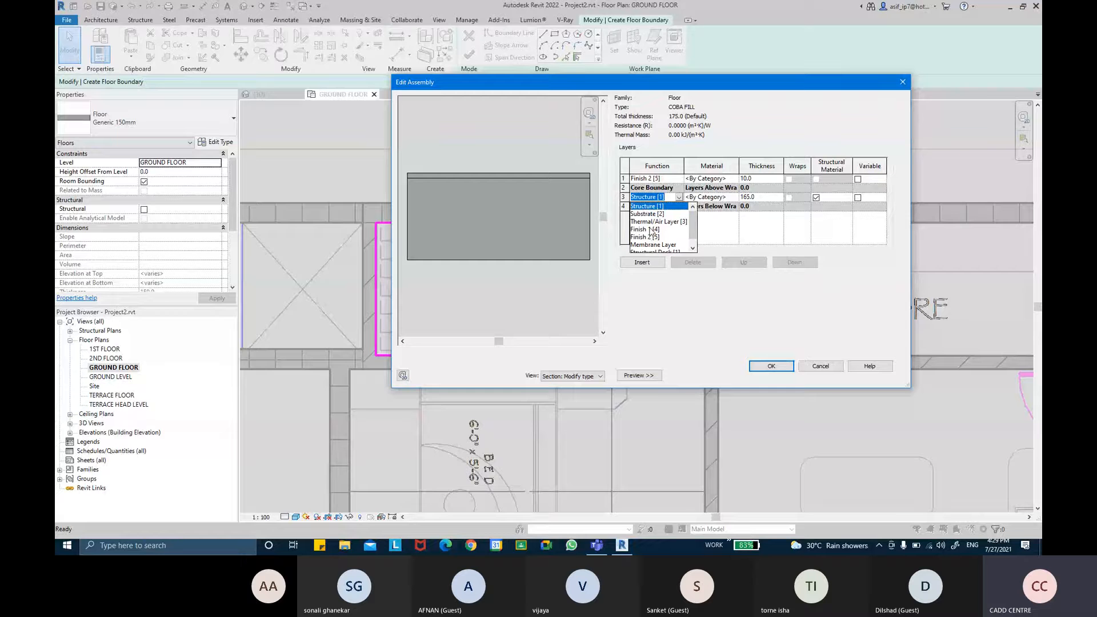
pyautogui.click(649, 214)
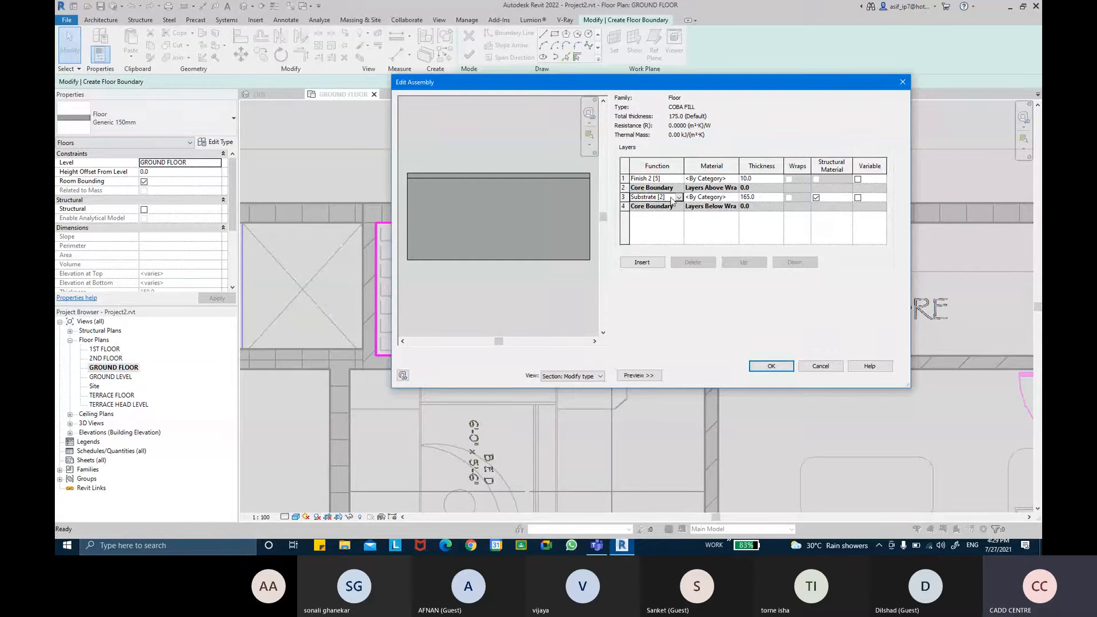
pyautogui.click(769, 179)
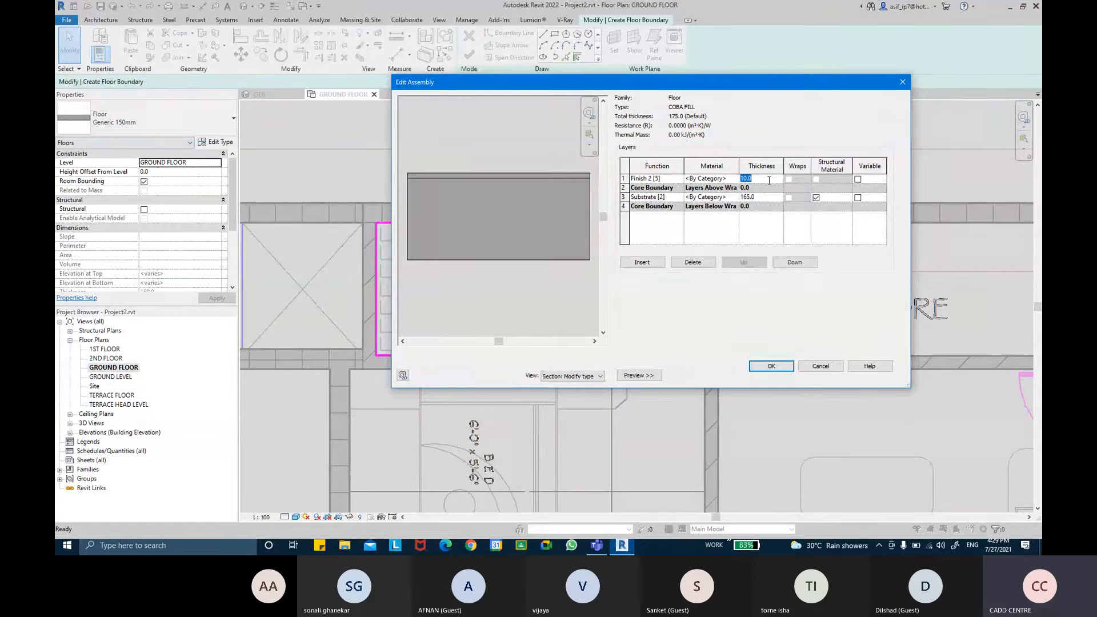
# Create a new material for the substrate layer and name it AR-BRICK BAT
pyautogui.click(736, 198)
pyautogui.click(735, 196)
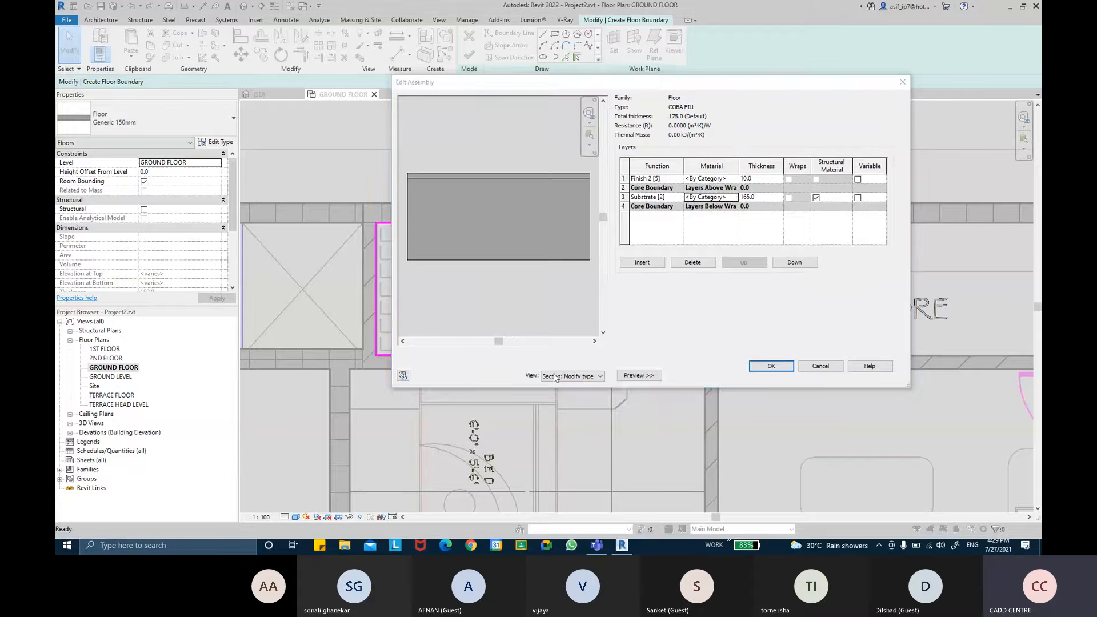
pyautogui.click(295, 428)
pyautogui.click(309, 441)
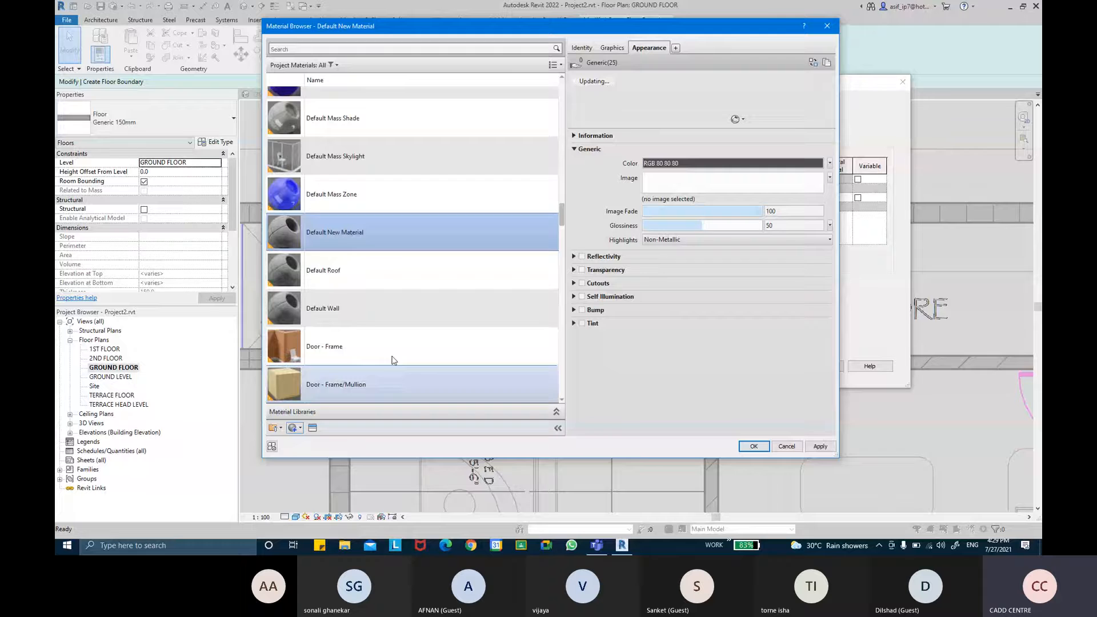
pyautogui.click(588, 48)
pyautogui.click(737, 67)
pyautogui.press('BackSpace')
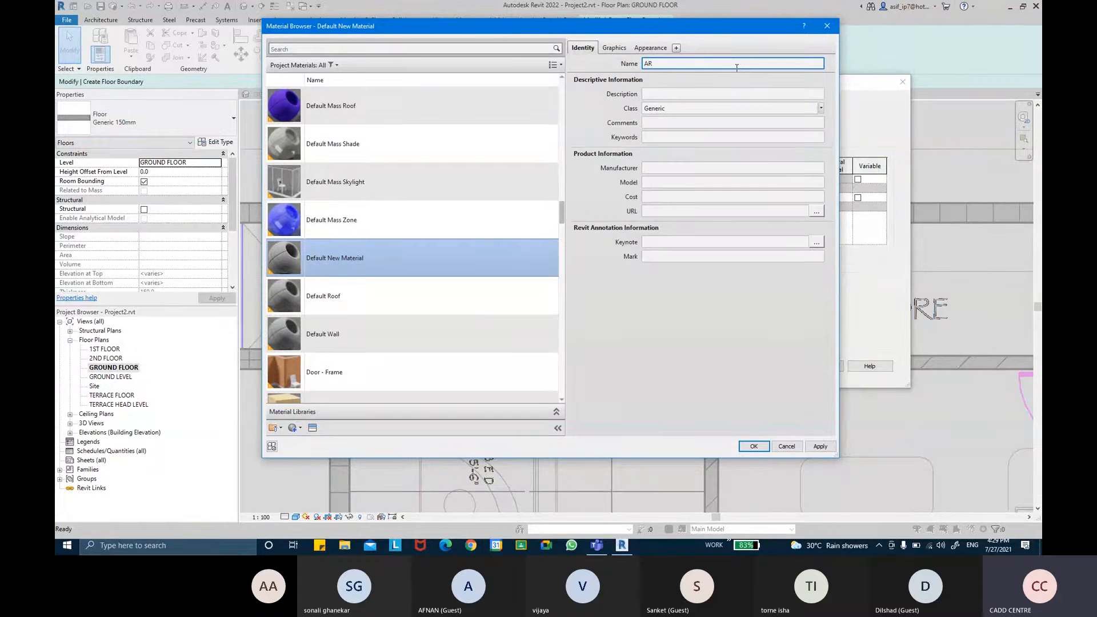
pyautogui.write('AR-BR')
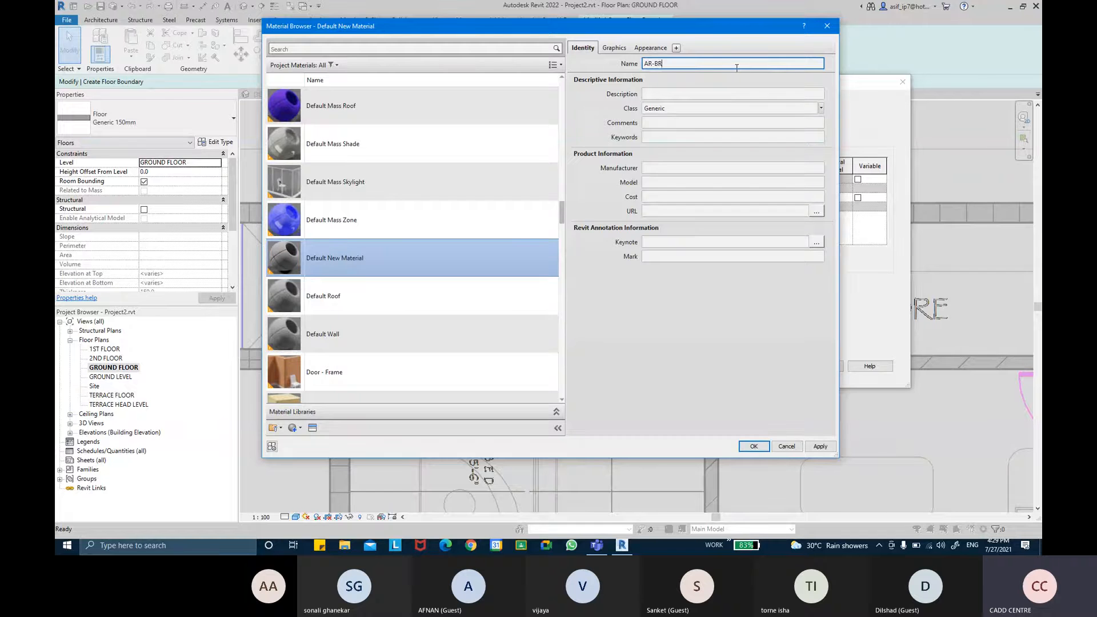
pyautogui.write('ICK BAT')
# Assign the Masonry class to the AR-BRICK BAT material and open its graphics settings
pyautogui.click(820, 107)
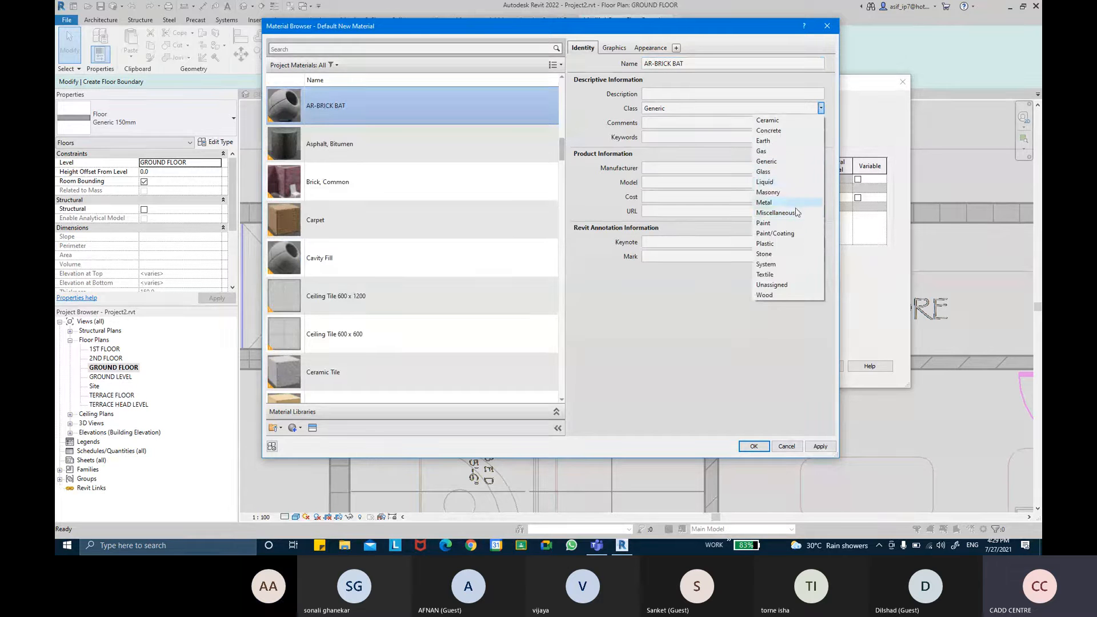
pyautogui.click(790, 194)
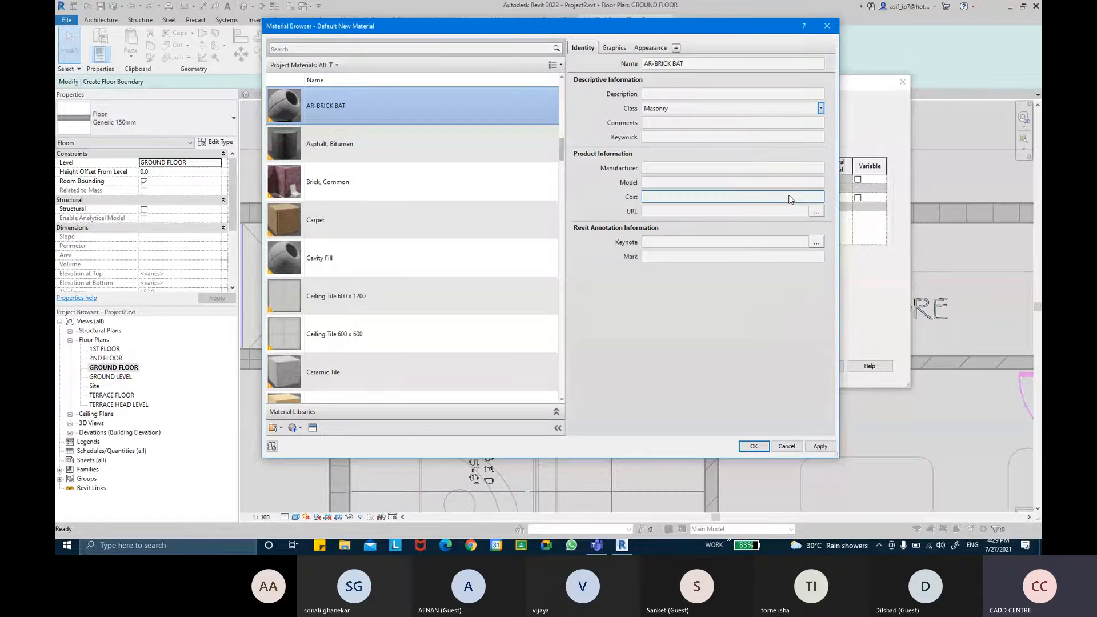
pyautogui.click(614, 48)
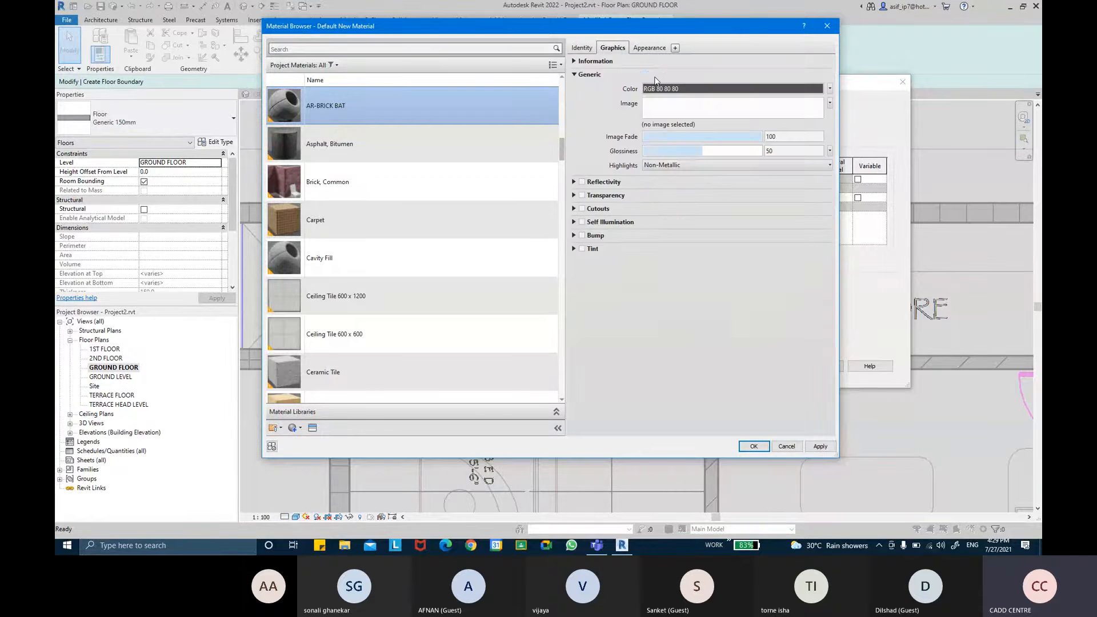
# Set AR-BRICK BAT's surface foreground to the model pattern Herringbone 100x200 and its cut foreground to the drafting pattern Brickwork
pyautogui.click(703, 154)
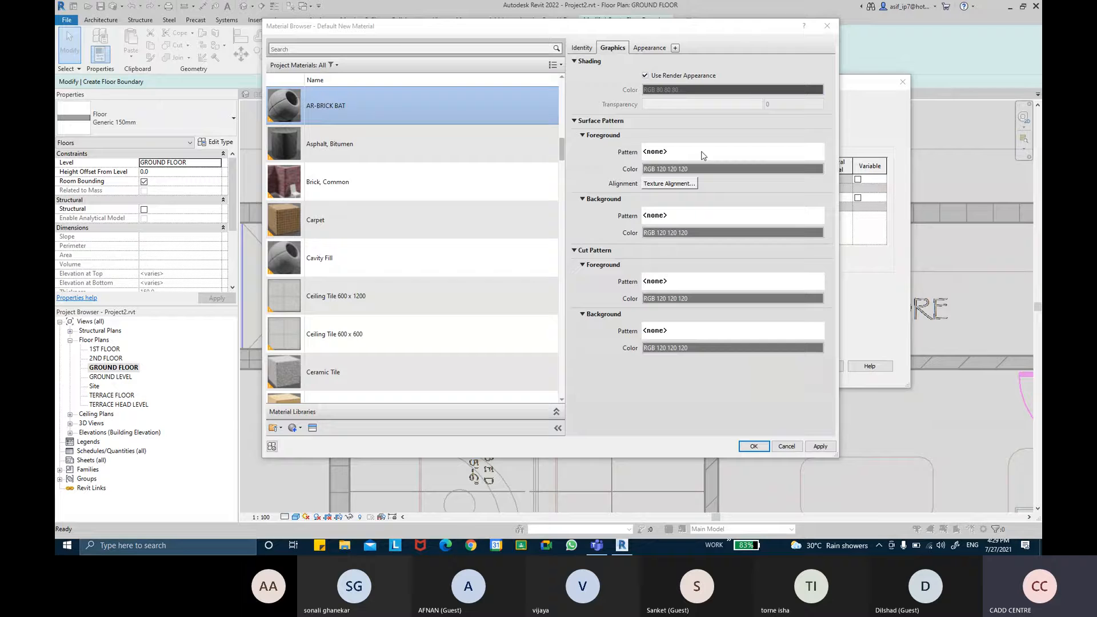
pyautogui.click(545, 158)
pyautogui.moveTo(626, 224); pyautogui.dragTo(622, 275)
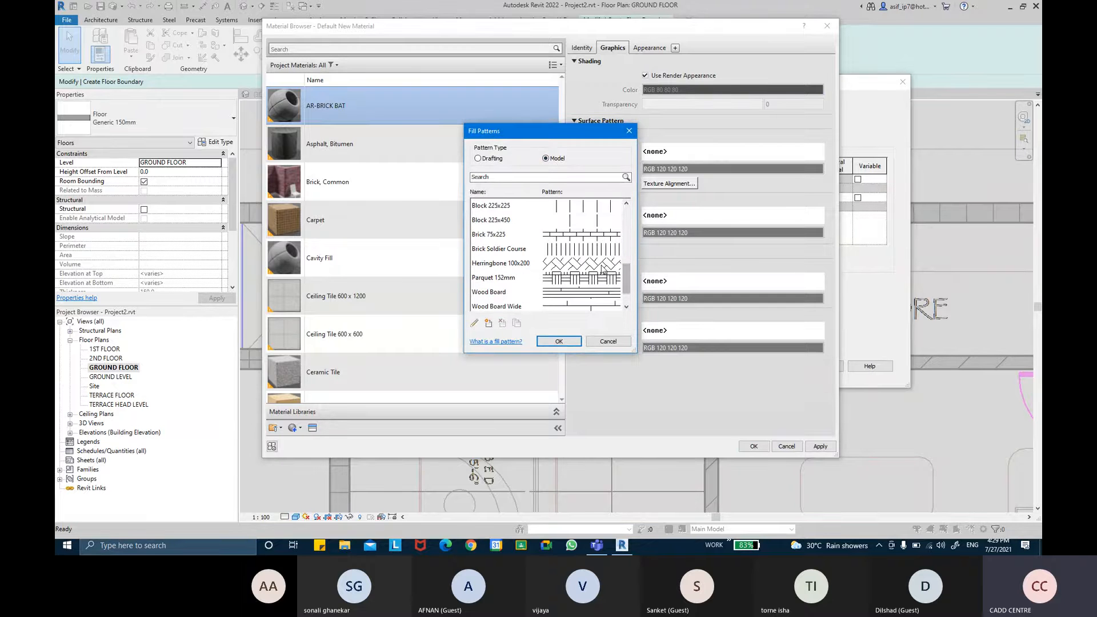
pyautogui.click(602, 264)
pyautogui.click(560, 342)
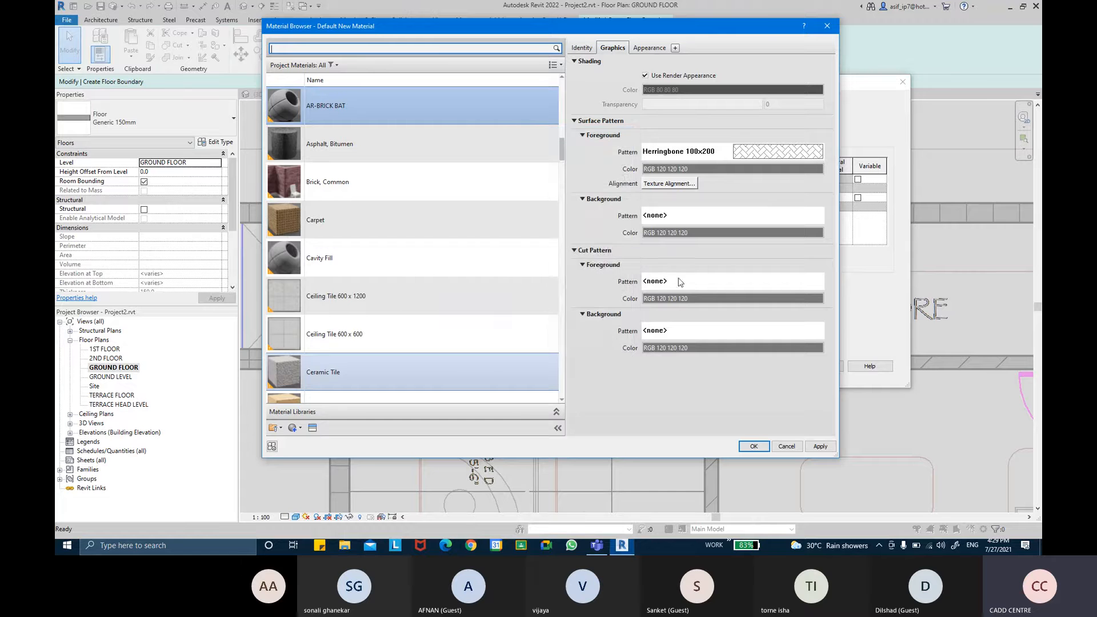
pyautogui.click(708, 283)
pyautogui.click(569, 256)
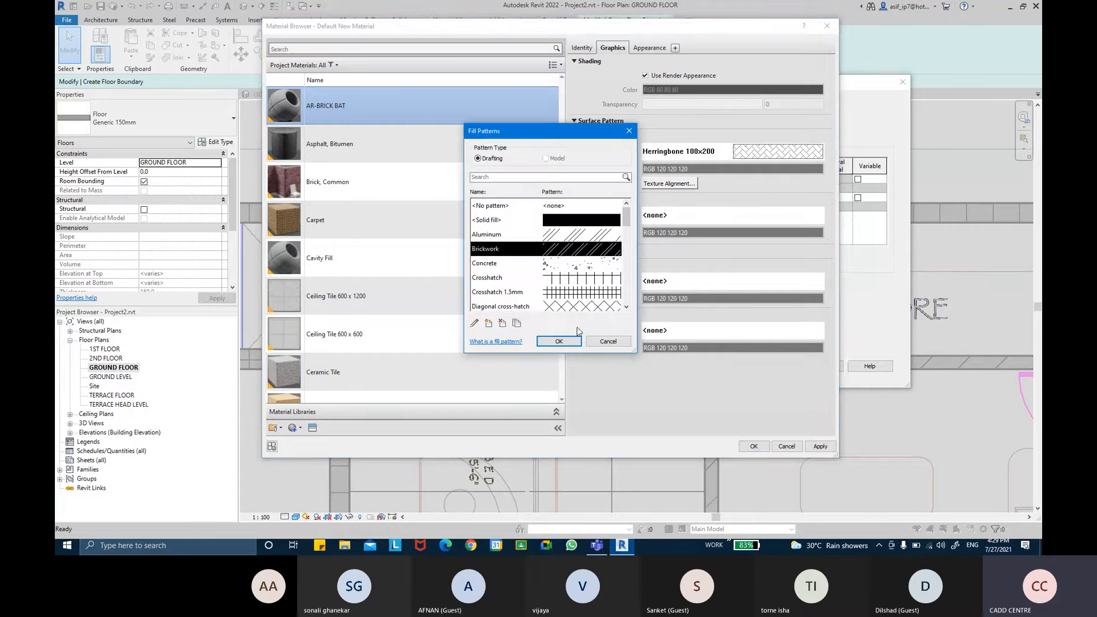
pyautogui.click(558, 341)
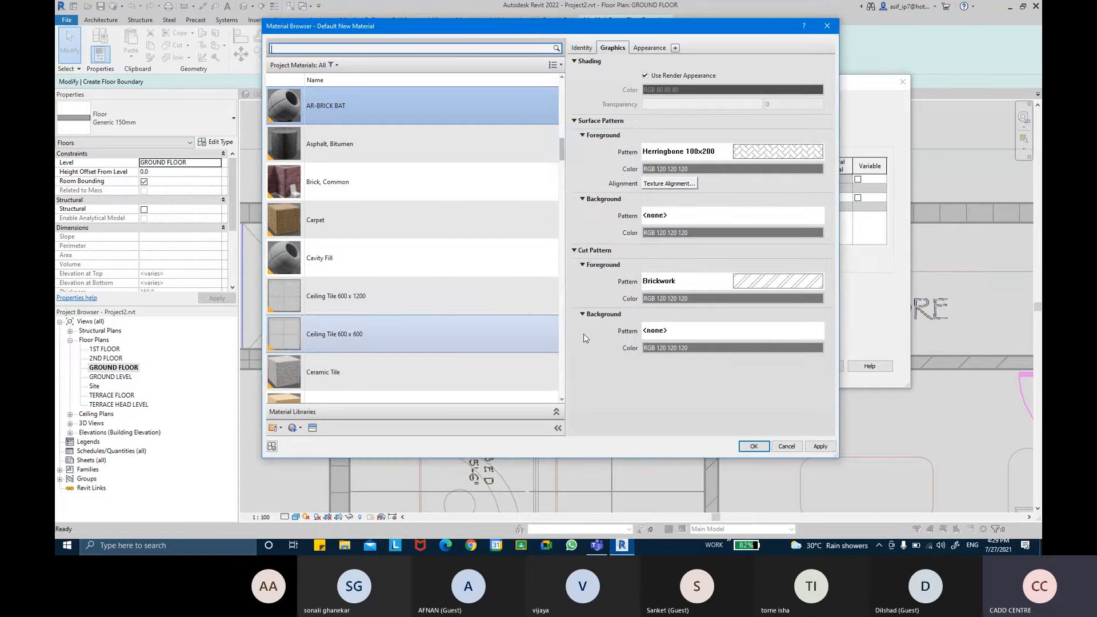
# Give AR-BRICK BAT the Modular - Light Brown appearance from the Masonry Brick assets and assign the material to the substrate layer
pyautogui.click(649, 48)
pyautogui.scroll(-1, 332, 384)
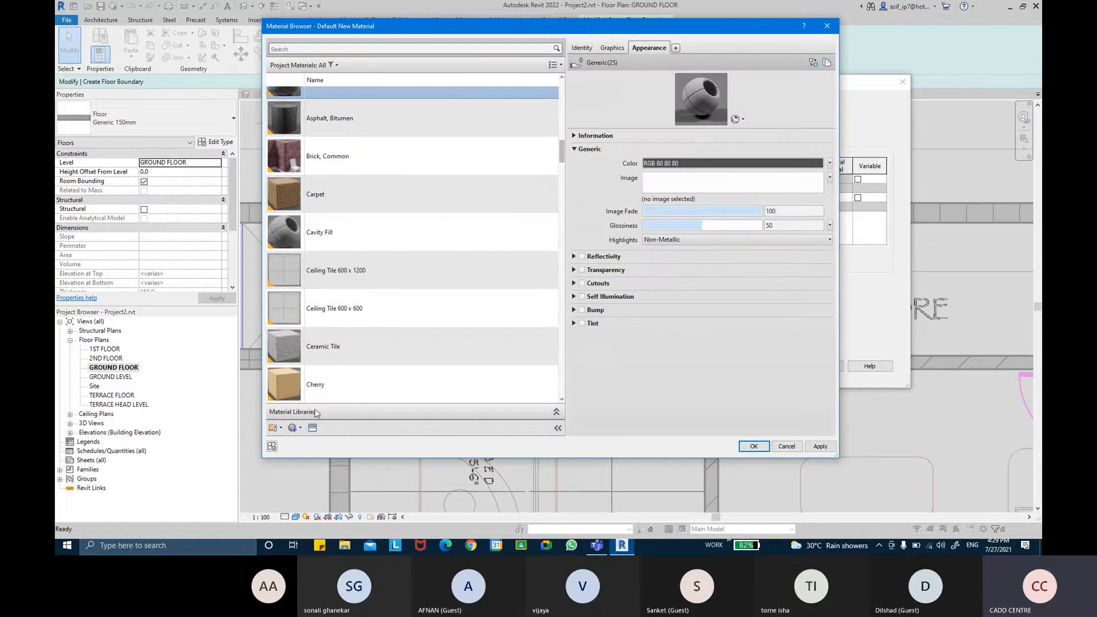
pyautogui.click(313, 427)
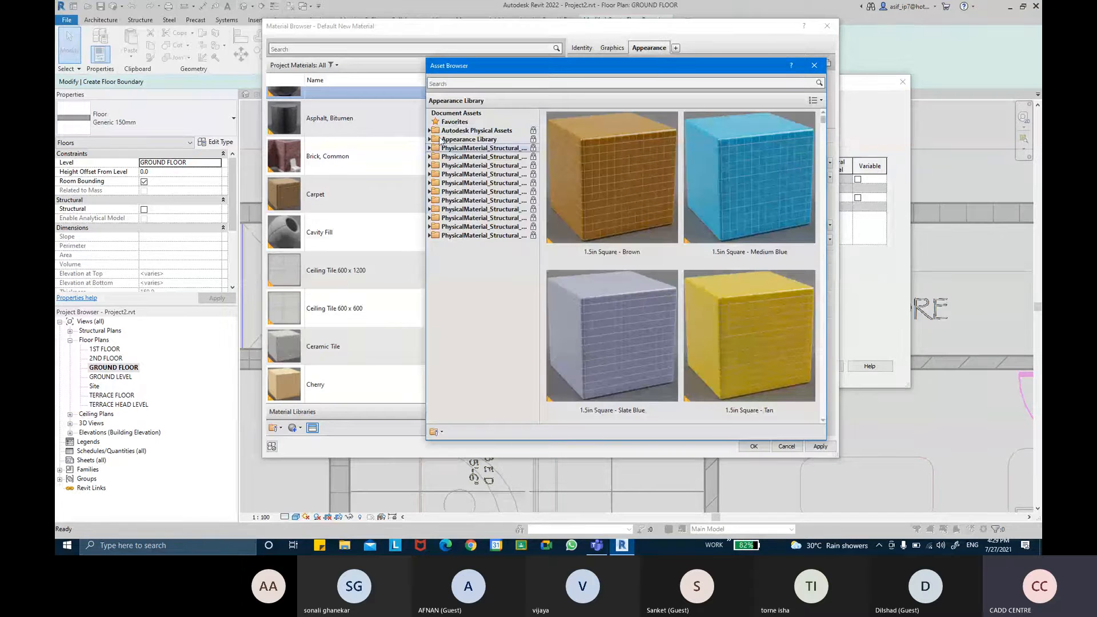
pyautogui.click(430, 139)
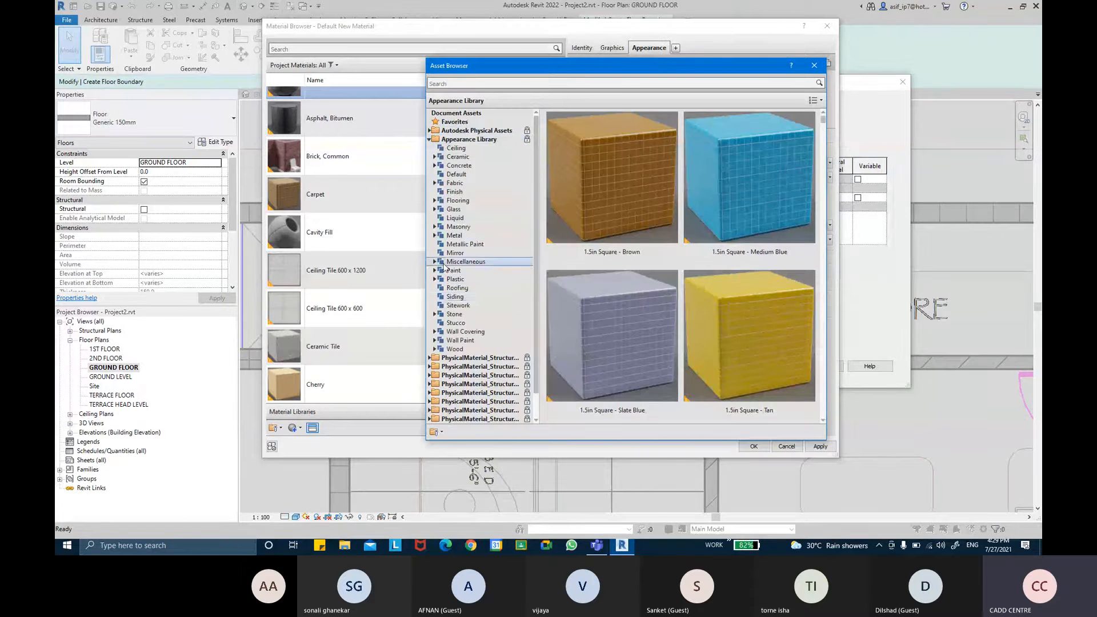
pyautogui.click(435, 228)
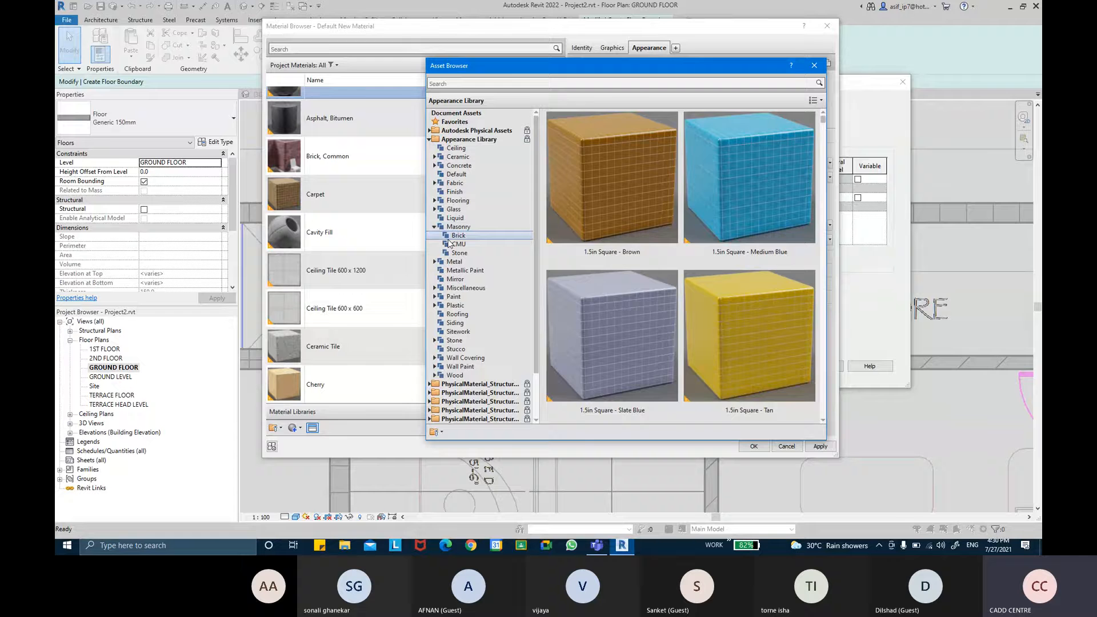
pyautogui.click(458, 235)
pyautogui.moveTo(825, 121); pyautogui.dragTo(808, 192)
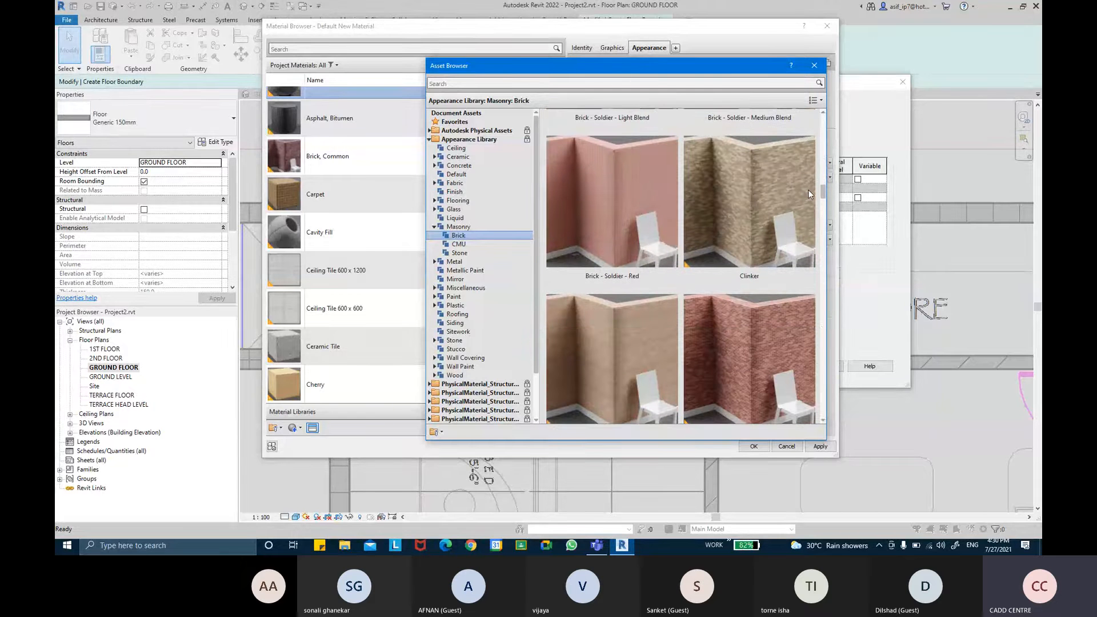
pyautogui.moveTo(807, 190); pyautogui.dragTo(798, 270)
pyautogui.moveTo(640, 261)
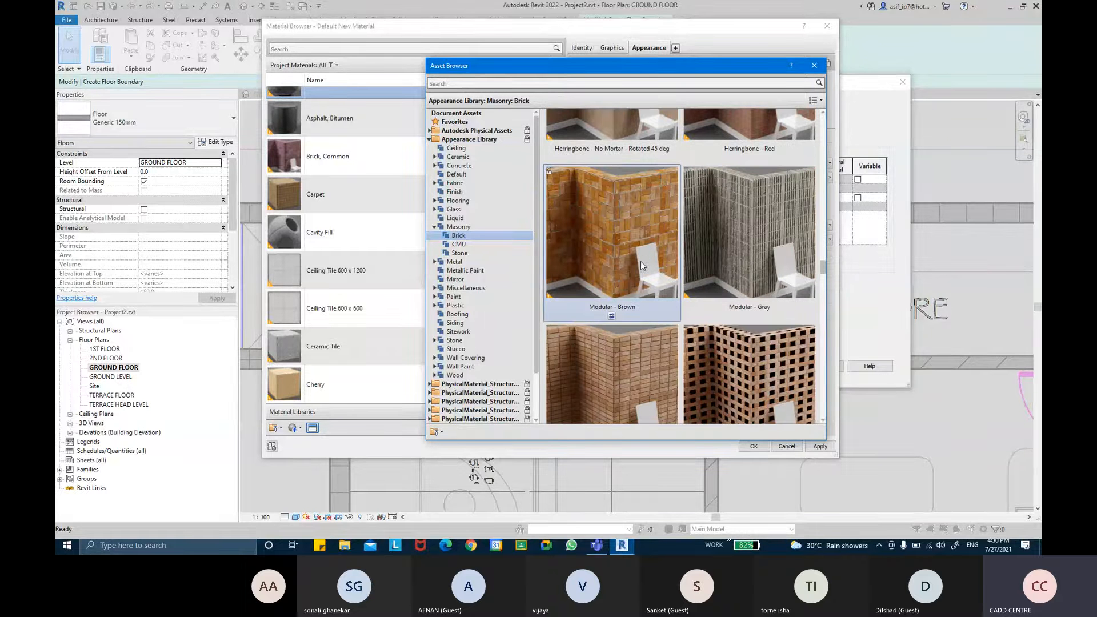
pyautogui.scroll(-1, 663, 302)
pyautogui.moveTo(596, 324)
pyautogui.click(813, 66)
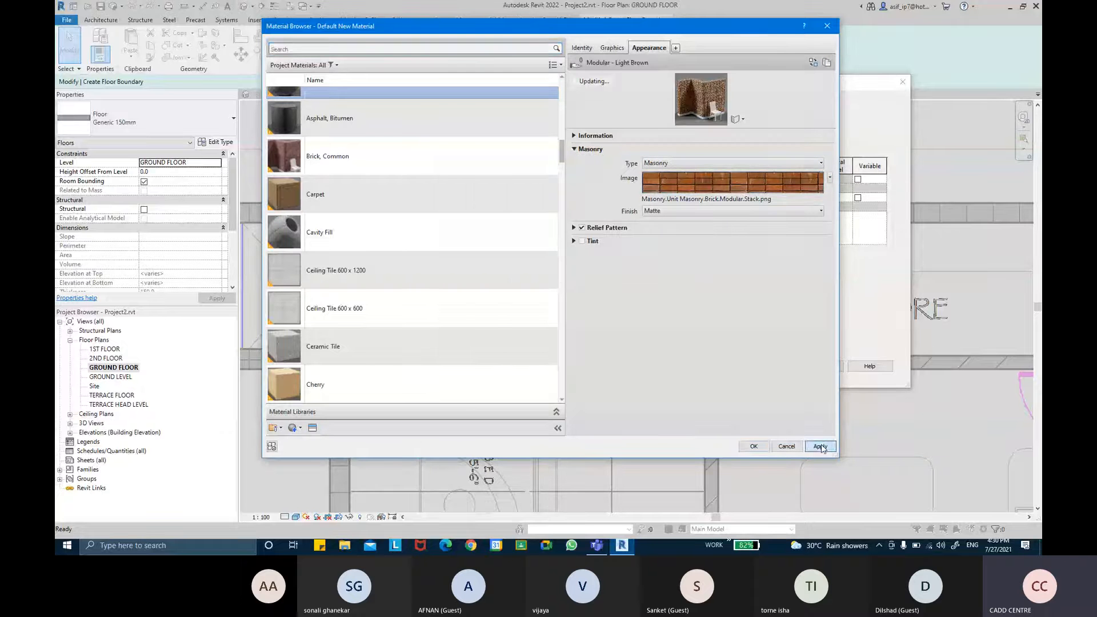
pyautogui.click(754, 446)
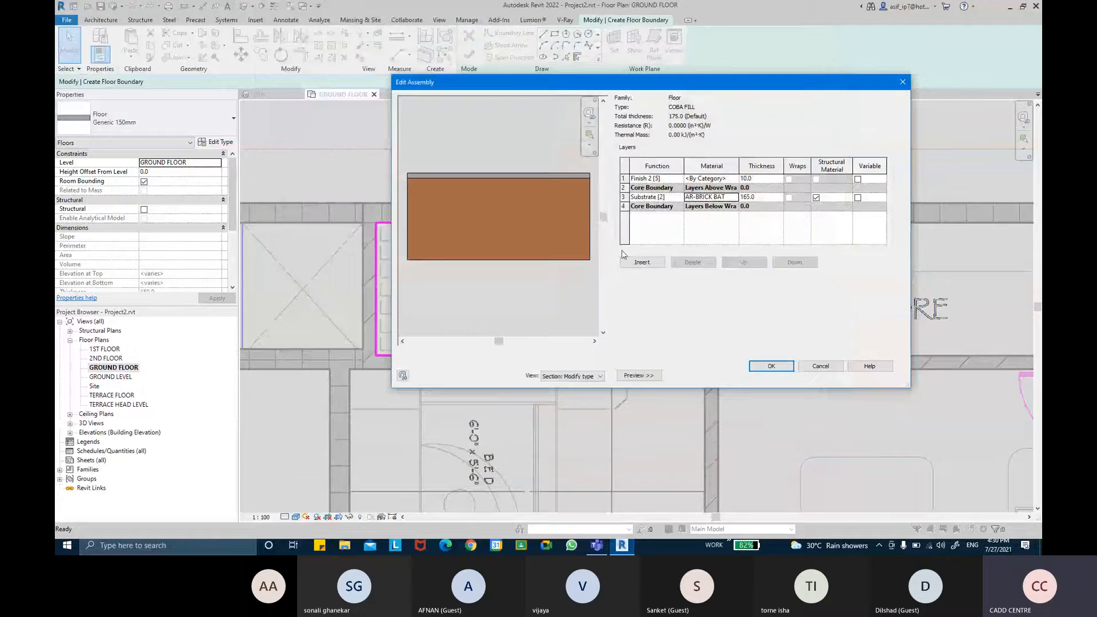
# Create a new material for the 10 mm Finish 2 [5] layer and name it AR-PLASTER
pyautogui.click(626, 178)
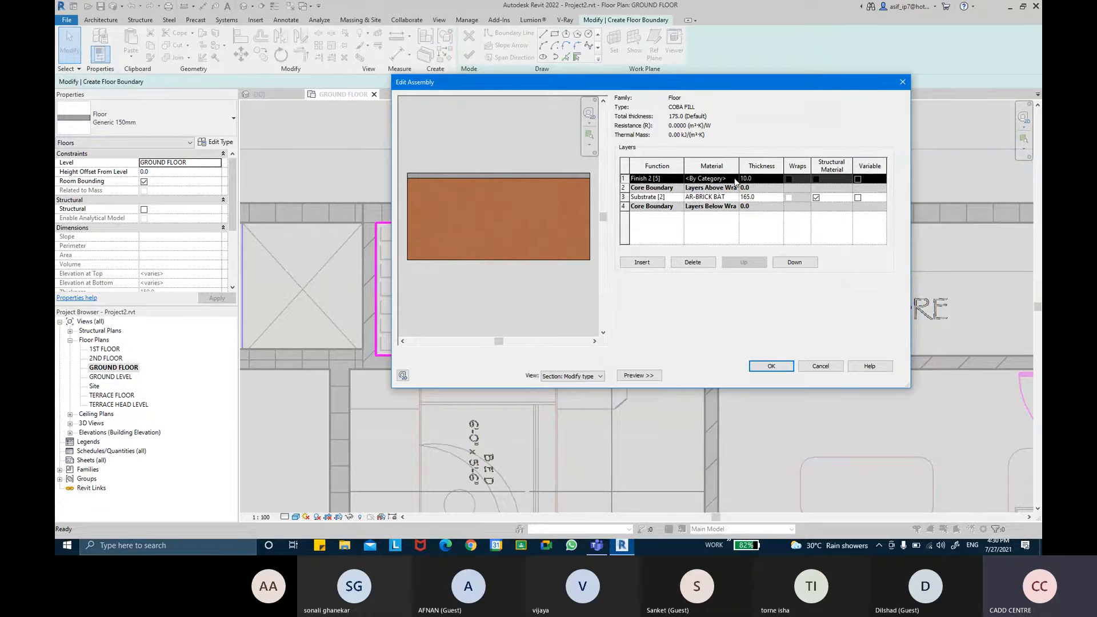
pyautogui.click(711, 178)
pyautogui.click(735, 179)
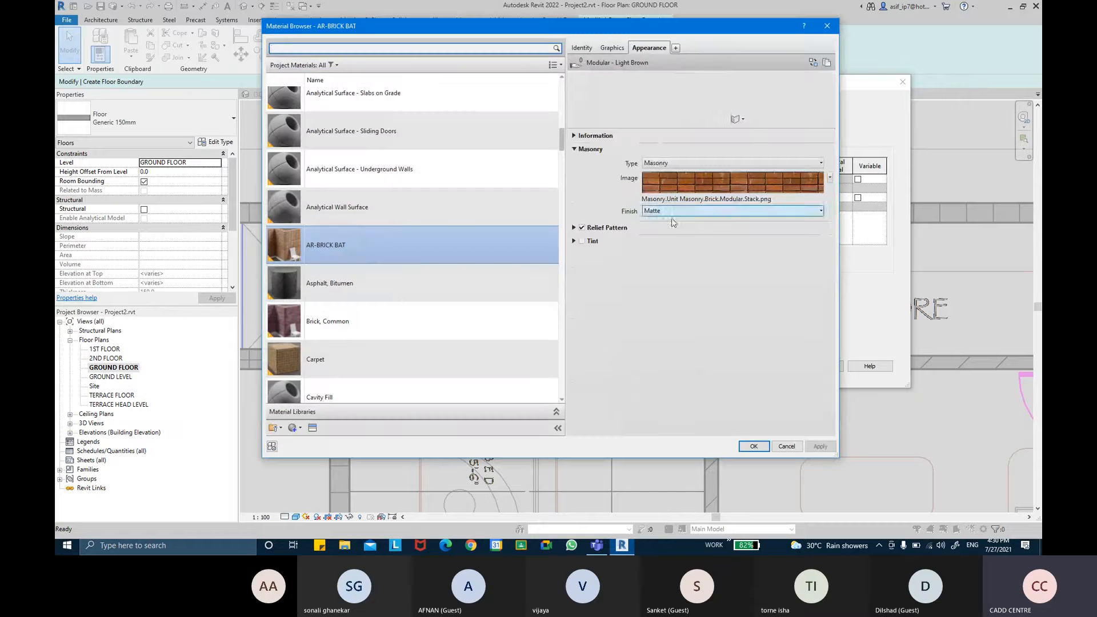
pyautogui.moveTo(561, 147); pyautogui.dragTo(560, 165)
pyautogui.scroll(-3, 421, 332)
pyautogui.click(300, 429)
pyautogui.click(317, 440)
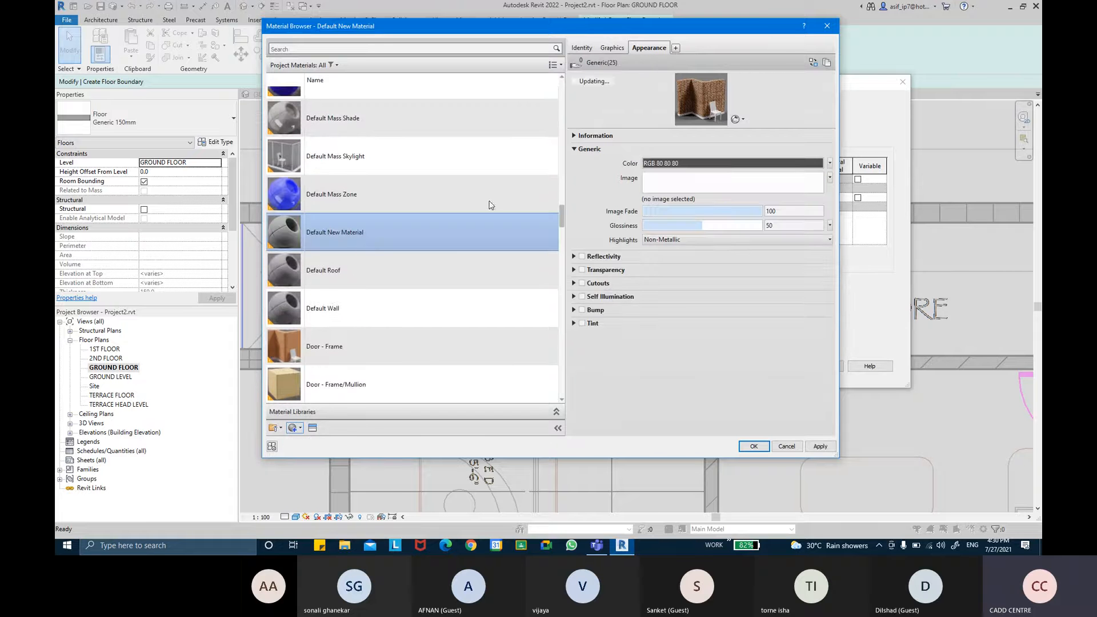
pyautogui.click(582, 48)
pyautogui.click(715, 65)
pyautogui.press('BackSpace')
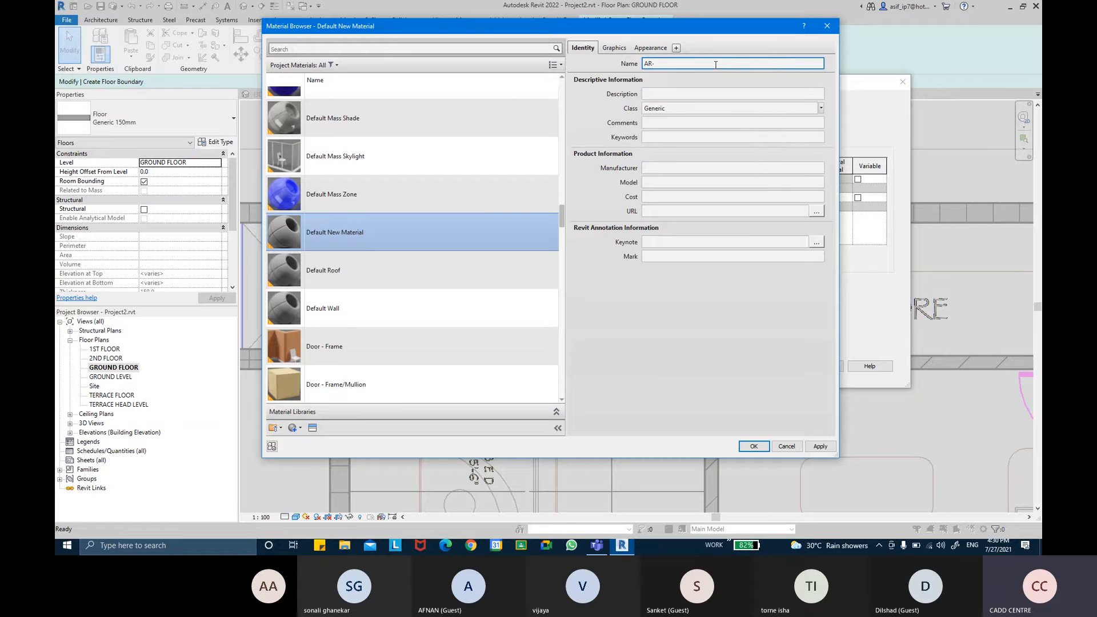
pyautogui.write('AR-PLASTER')
pyautogui.press('Return')
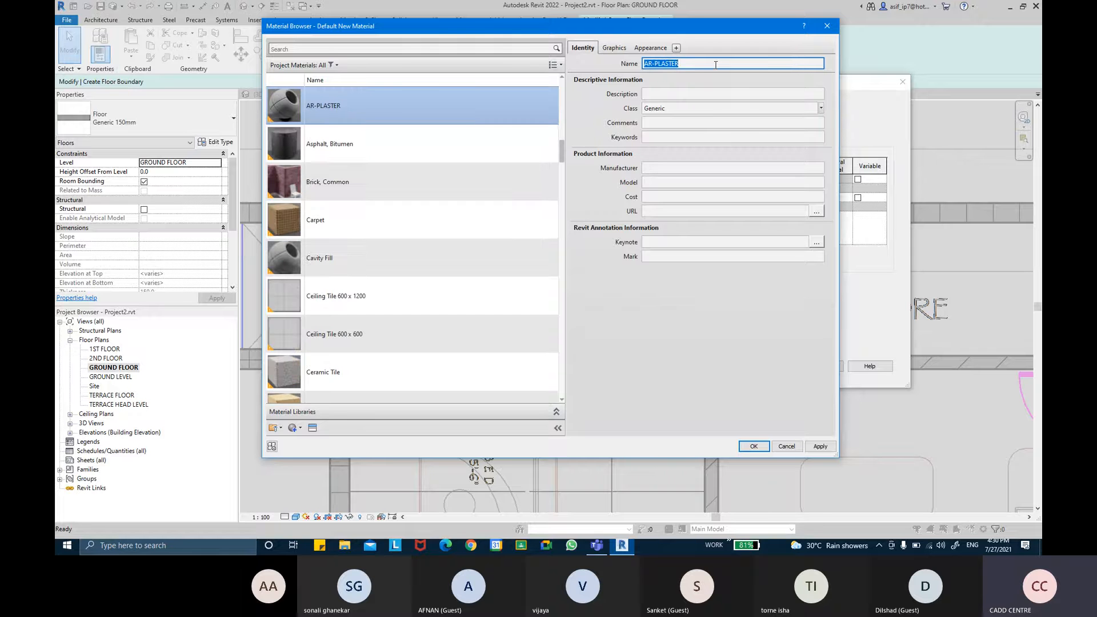
# Assign the Concrete class to AR-PLASTER and set both its surface and cut foreground patterns to Concrete
pyautogui.click(821, 109)
pyautogui.click(769, 131)
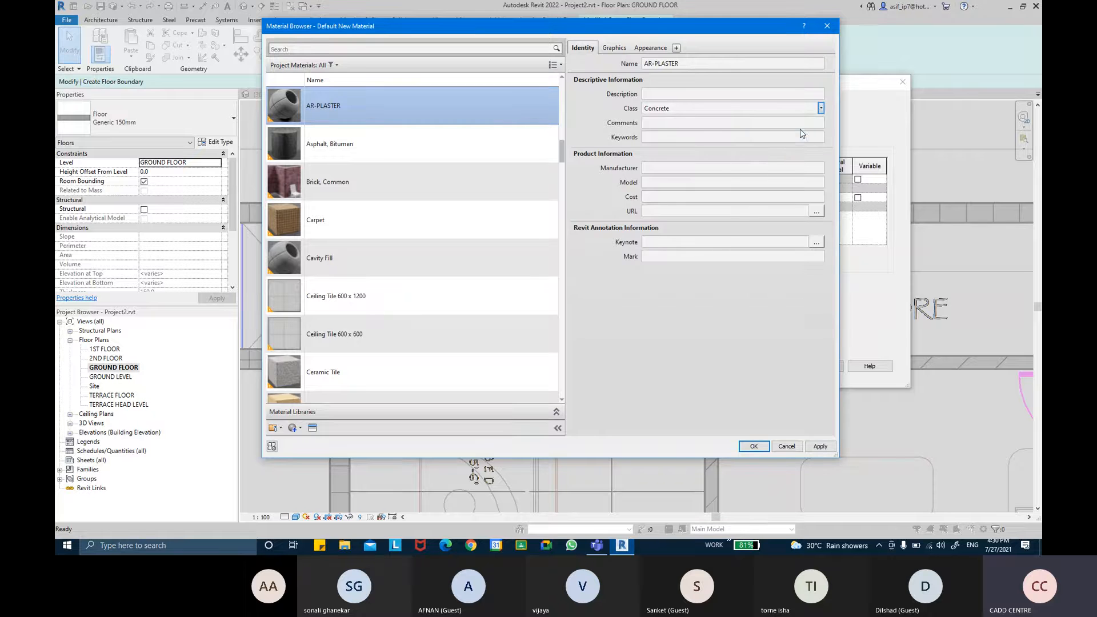
pyautogui.click(619, 48)
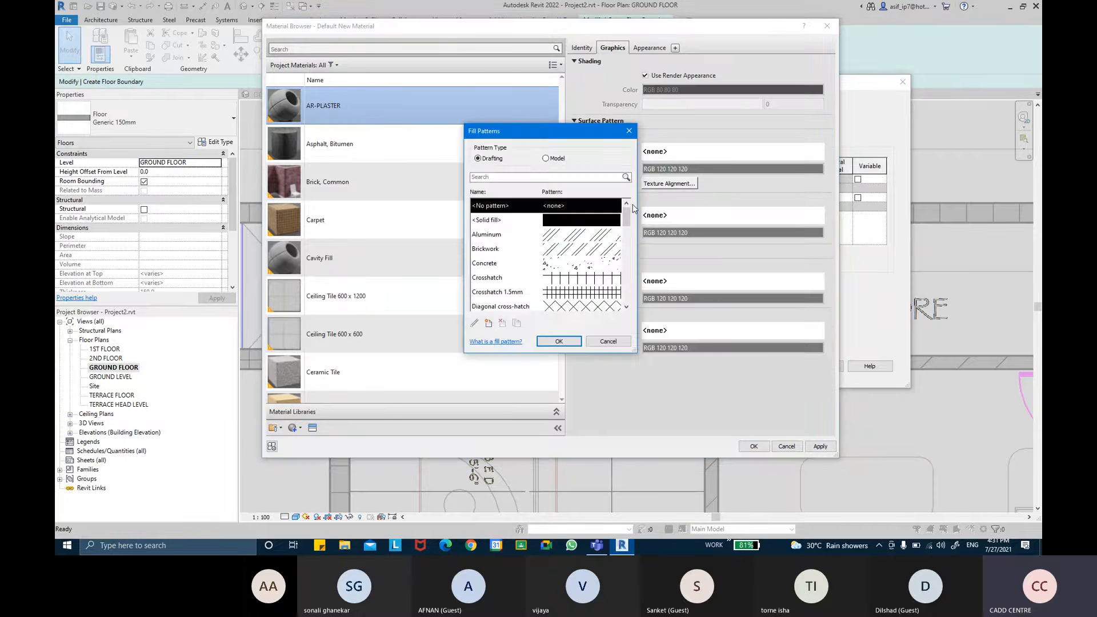
pyautogui.click(600, 264)
pyautogui.click(559, 341)
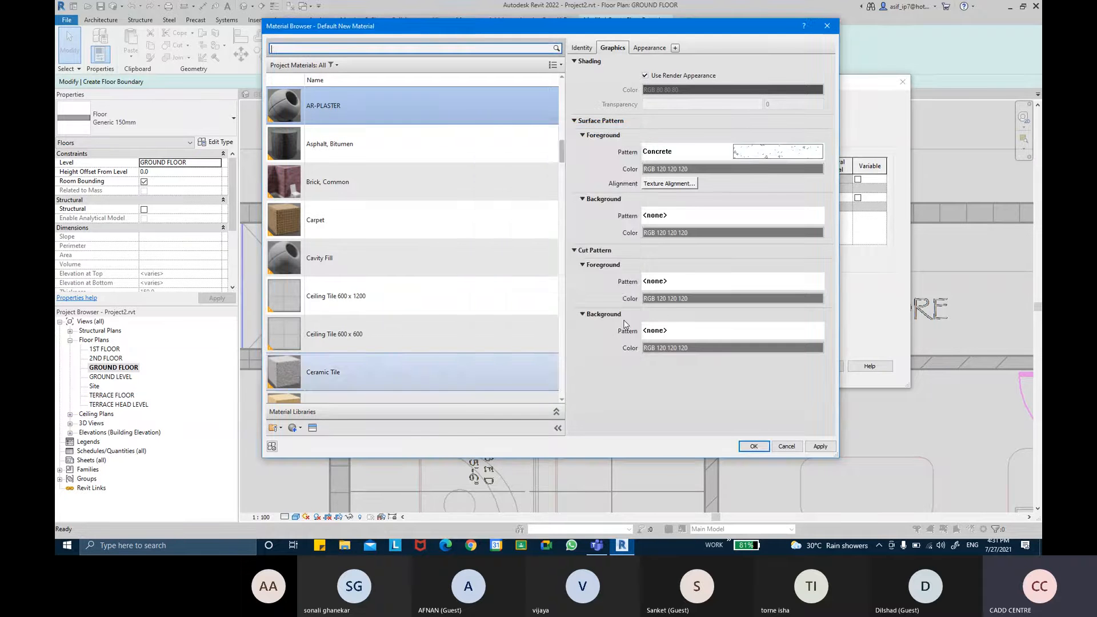
pyautogui.click(679, 282)
pyautogui.click(582, 267)
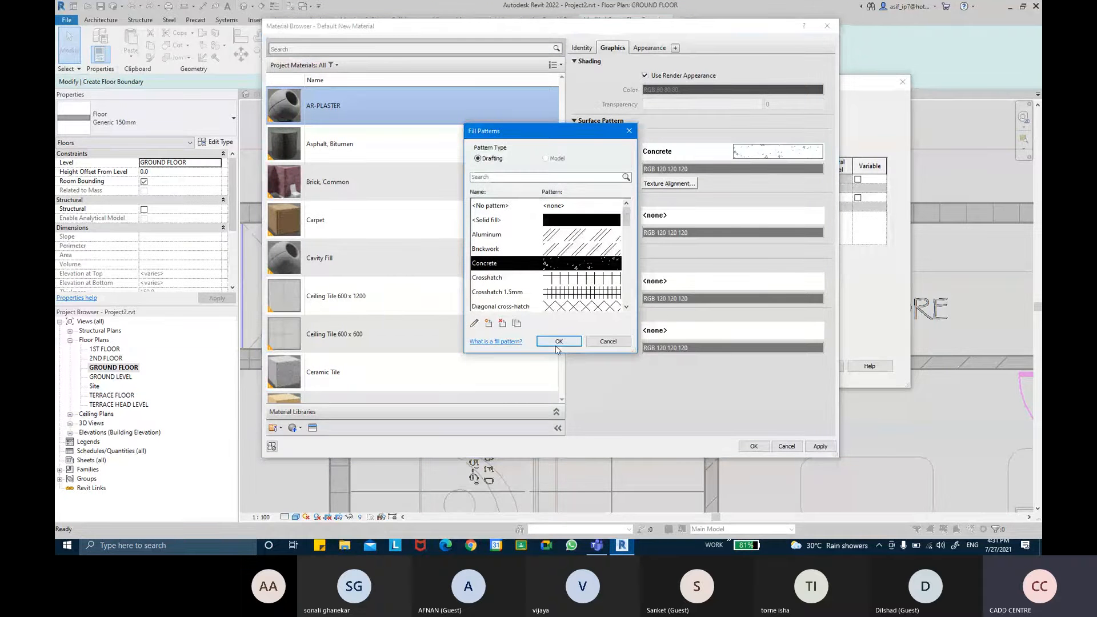
pyautogui.click(558, 342)
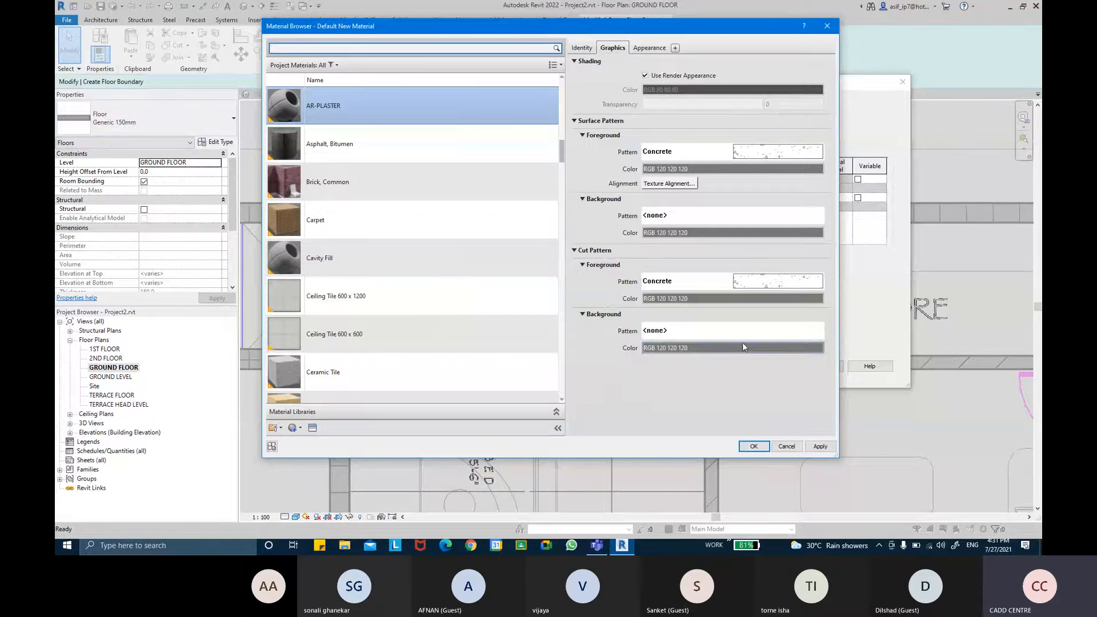
# Give AR-PLASTER the Concrete - Cast in Place appearance and accept the layered structure of the COBA FILL floor type
pyautogui.click(655, 49)
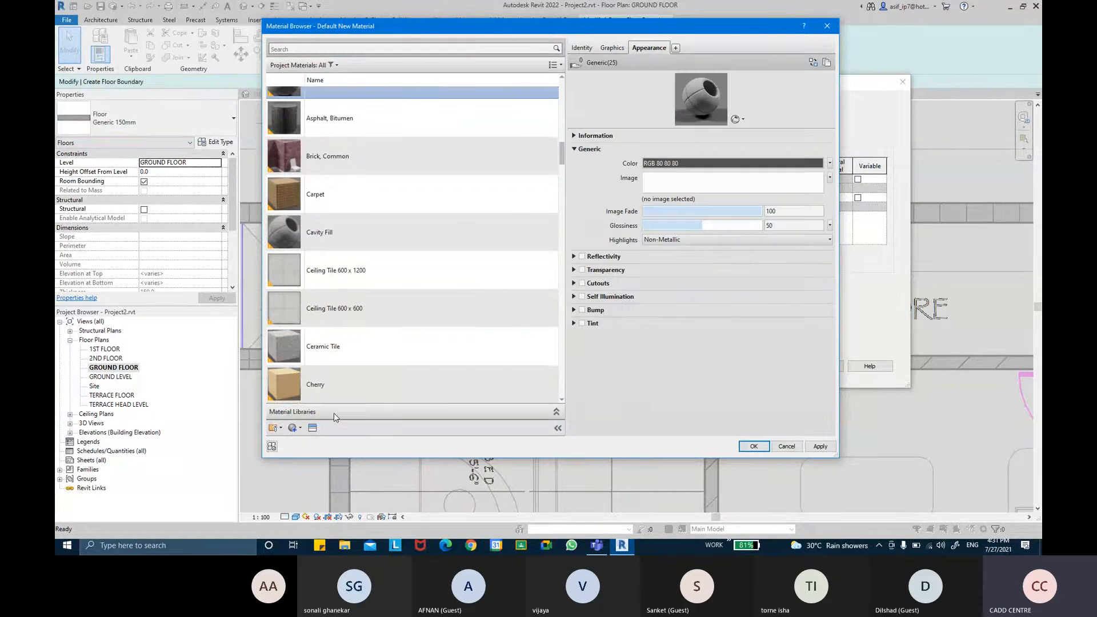
pyautogui.click(311, 428)
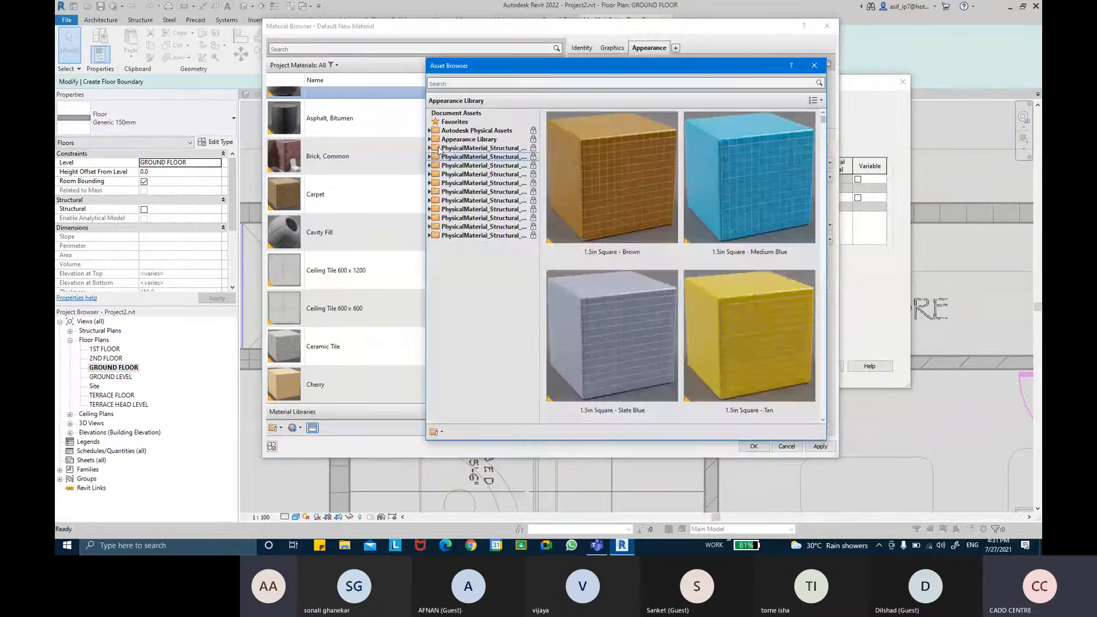
pyautogui.click(430, 140)
pyautogui.click(435, 166)
pyautogui.click(465, 175)
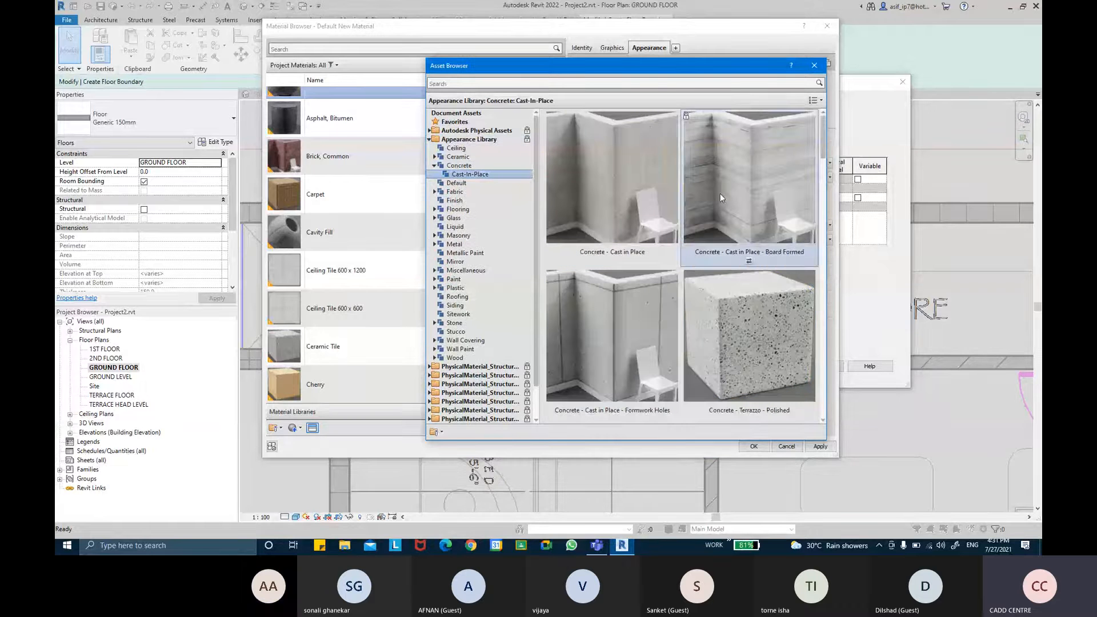
pyautogui.moveTo(822, 137)
pyautogui.mouseDown()
pyautogui.moveTo(809, 367)
pyautogui.moveTo(823, 135)
pyautogui.mouseUp()
pyautogui.click(814, 65)
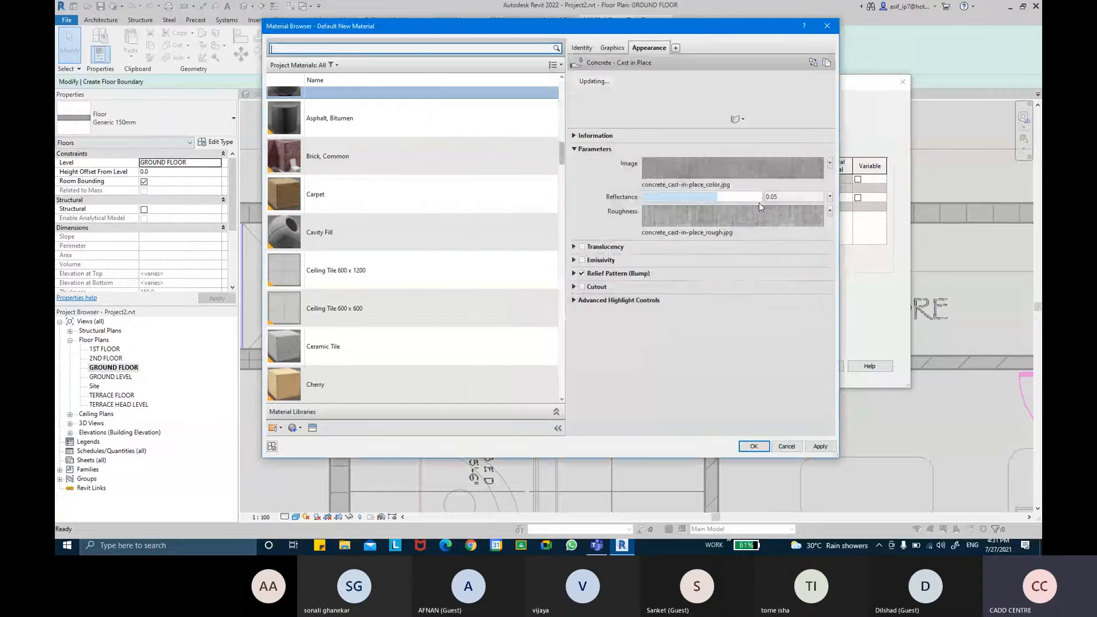
pyautogui.click(758, 443)
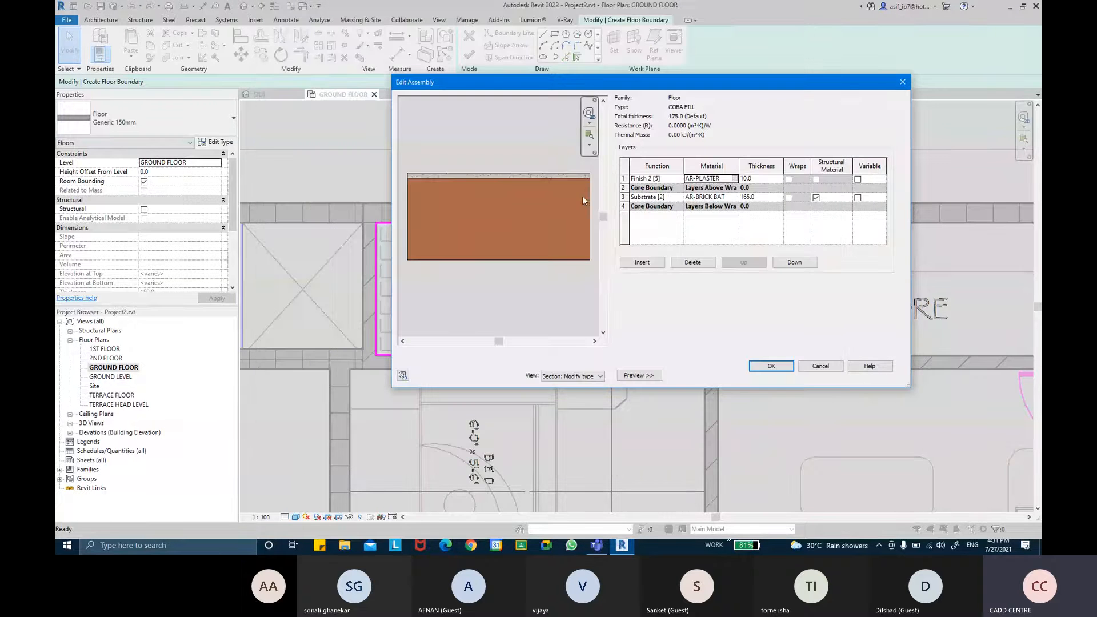
pyautogui.click(770, 367)
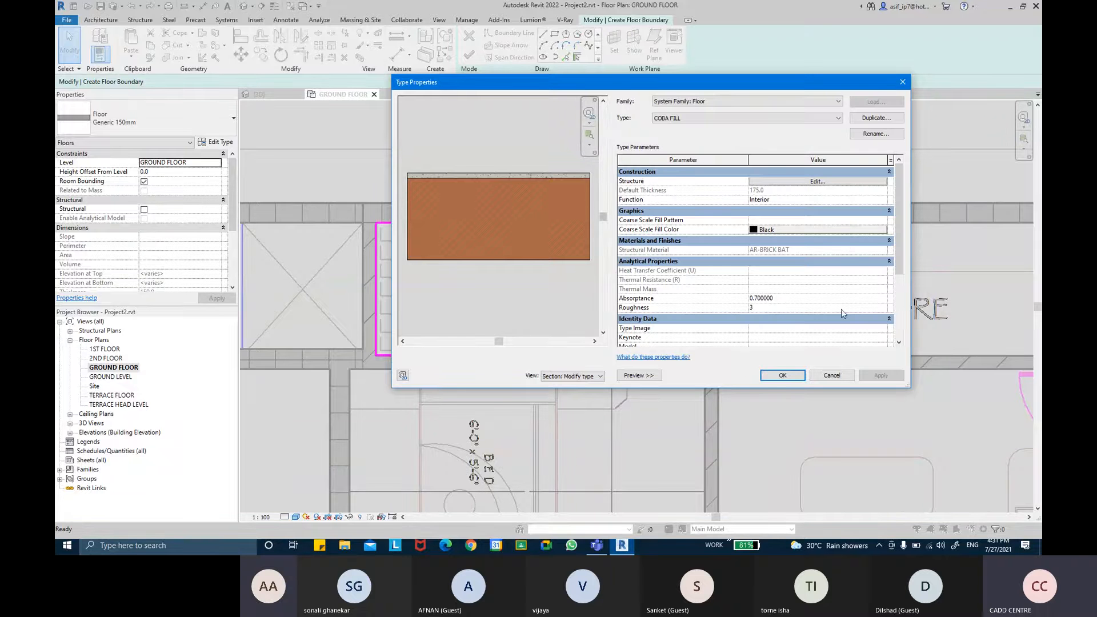
pyautogui.click(783, 376)
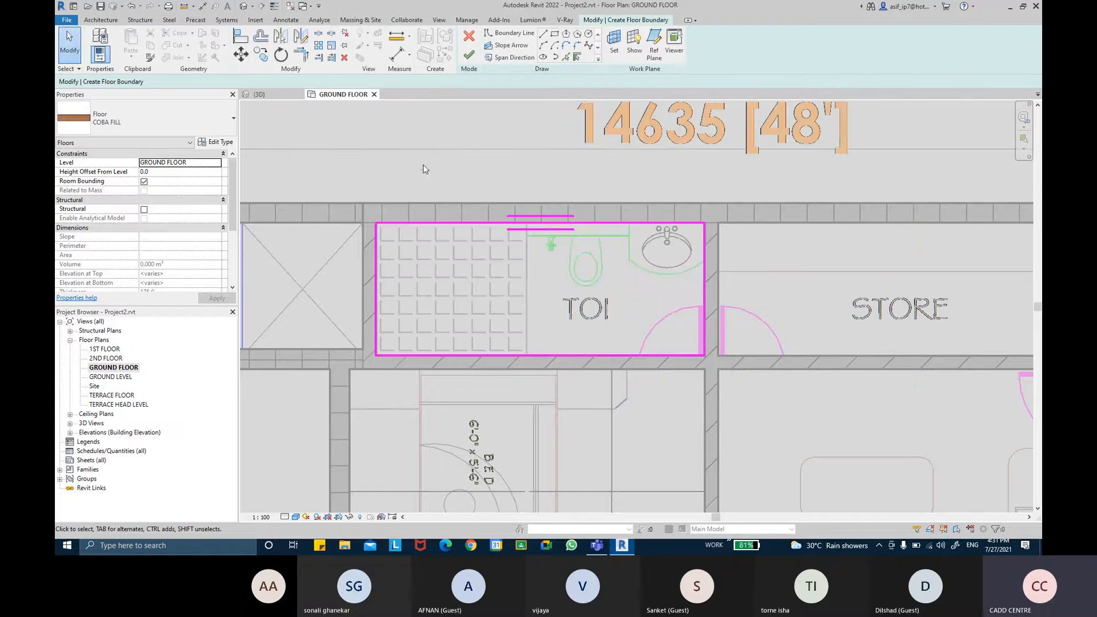
# Set the toilet floor's height offset from the GROUND FLOOR level to -35 and apply it
pyautogui.click(174, 173)
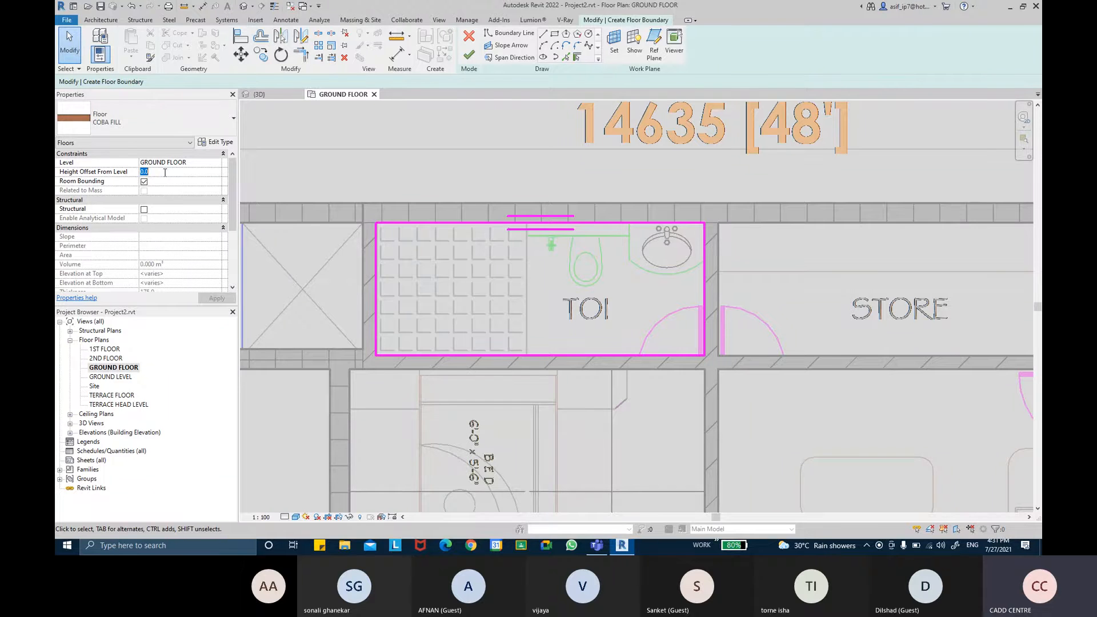
pyautogui.write('35')
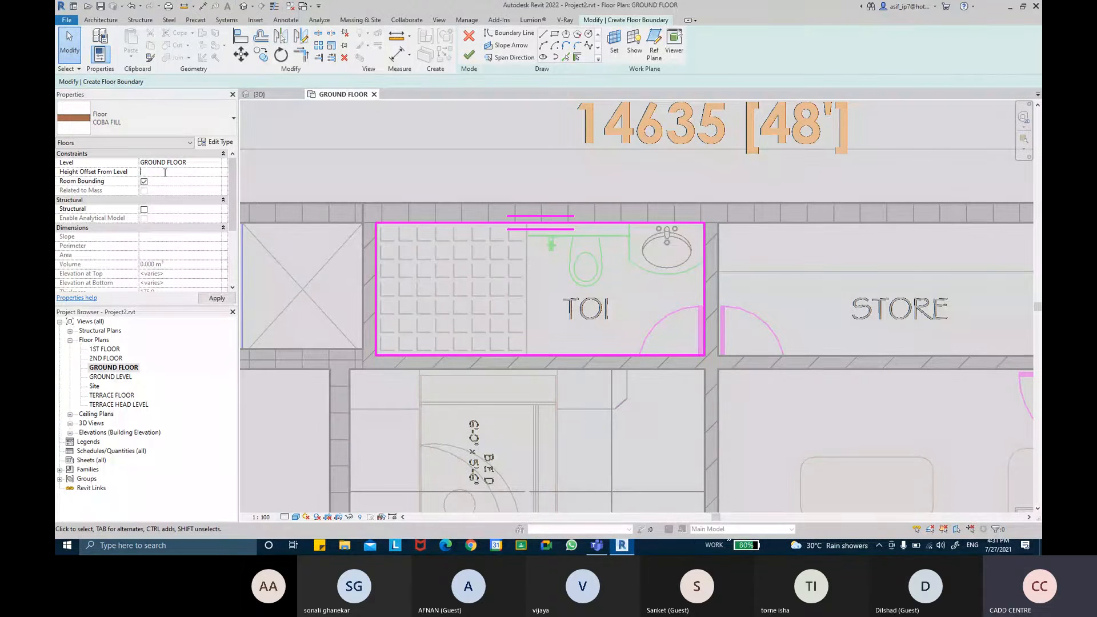
pyautogui.write('-35')
pyautogui.press('Return')
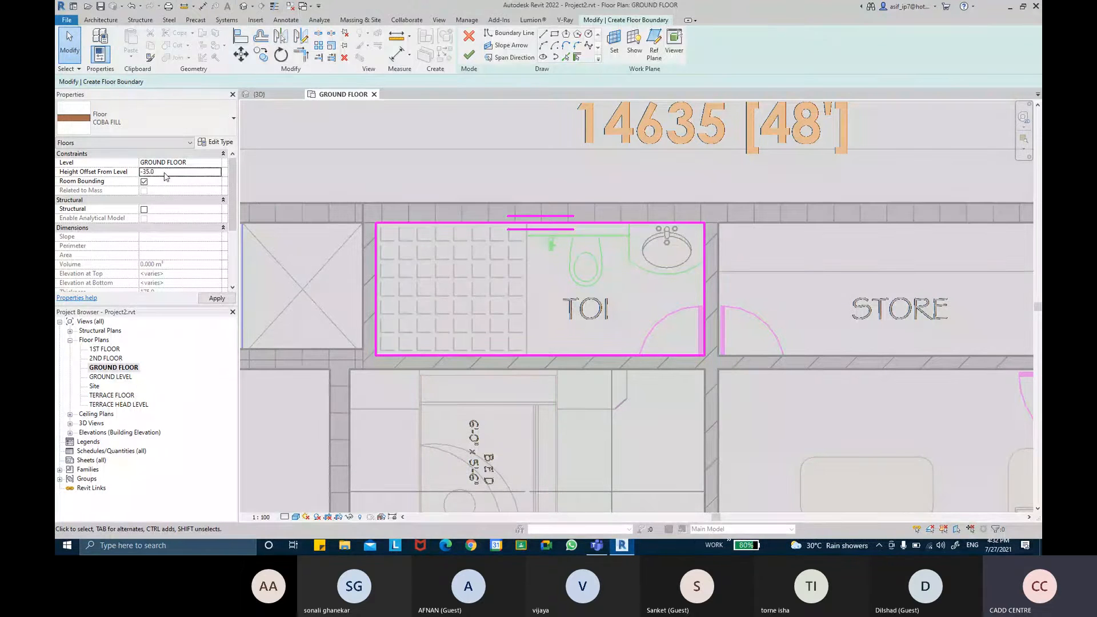
pyautogui.click(211, 299)
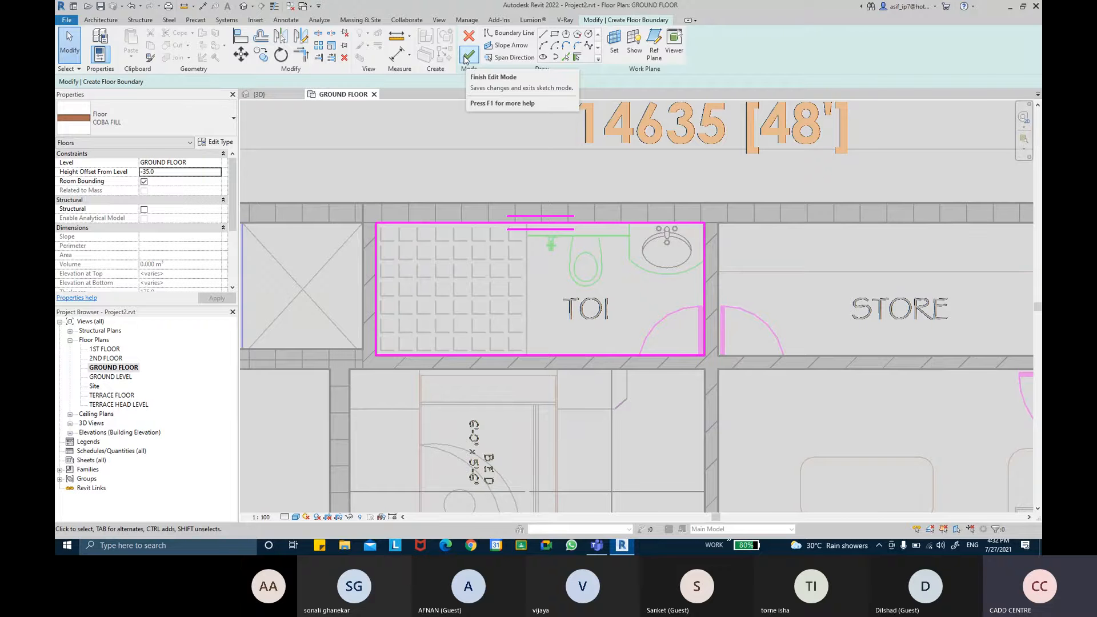
# Set the toilet floor's height offset from the GROUND FLOOR level to -25 and finish its boundary sketch
pyautogui.doubleClick(171, 172)
pyautogui.write('-25.0')
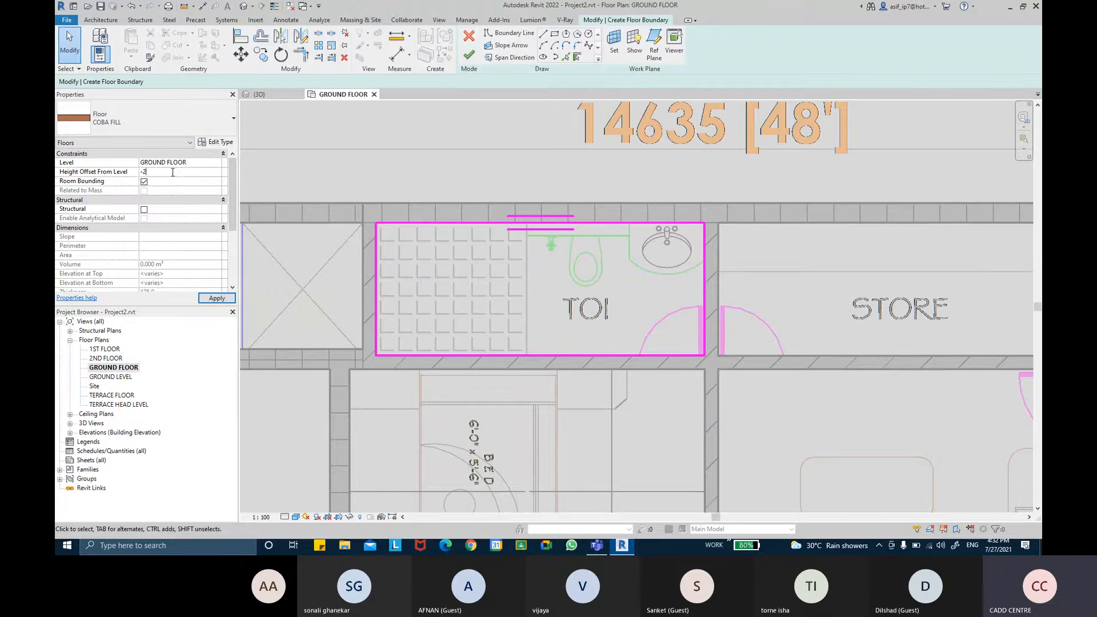
pyautogui.click(215, 299)
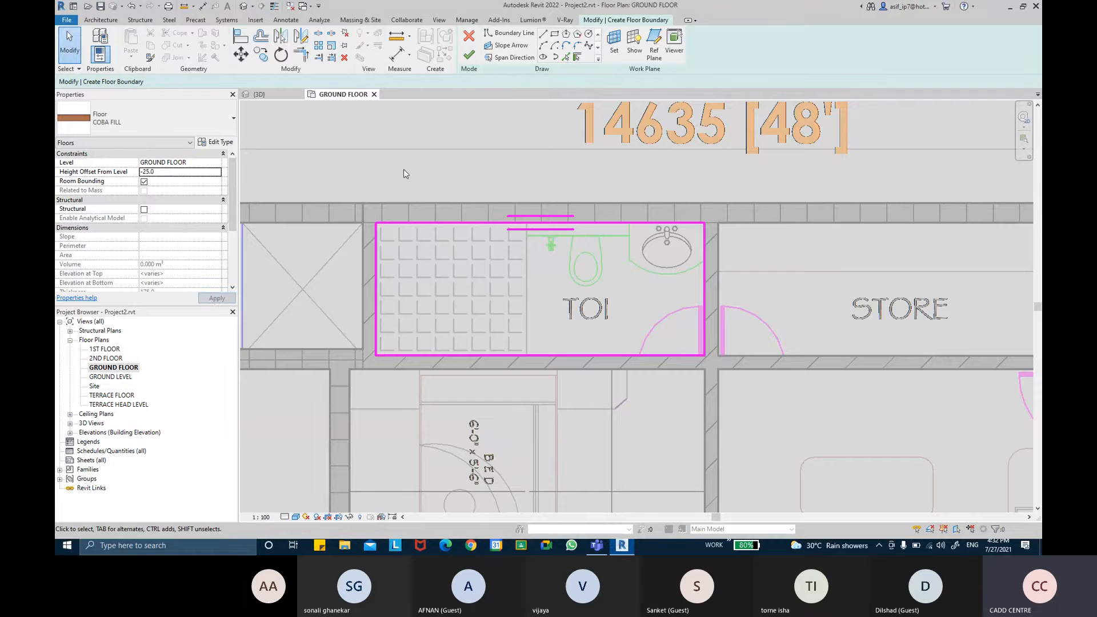
pyautogui.click(467, 55)
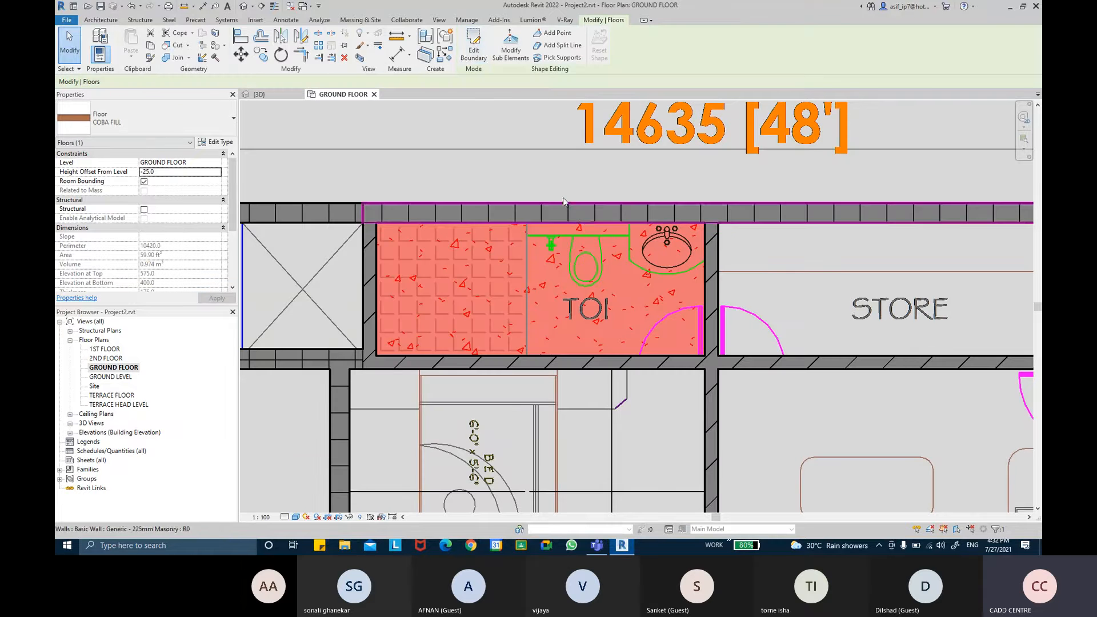
pyautogui.press('Escape')
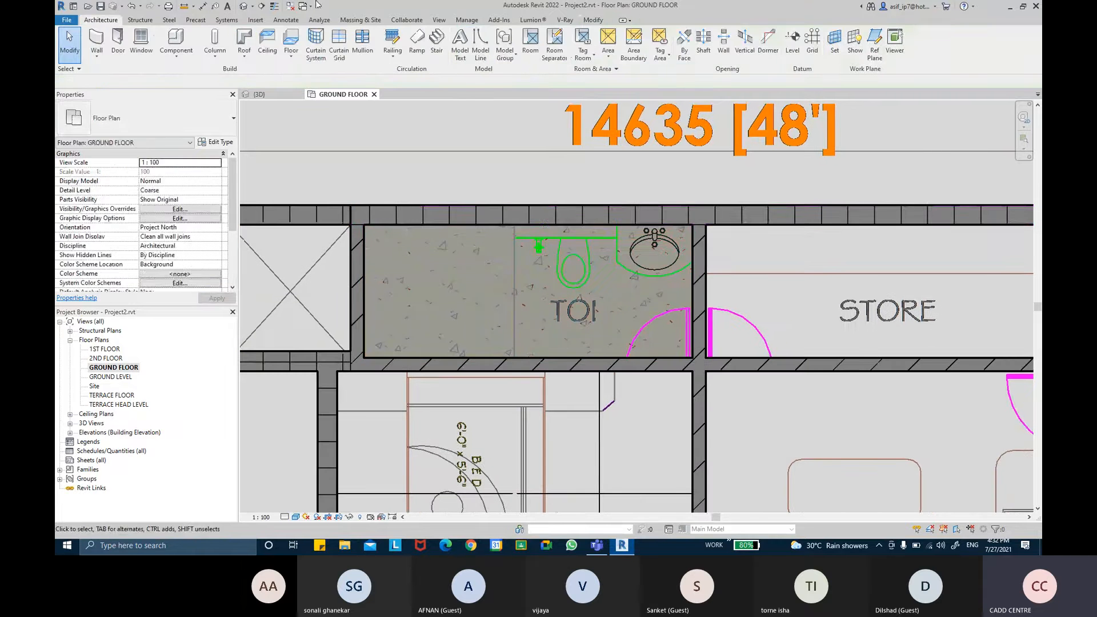
# Examine the filled toilet floor beside the store in the 3D view
pyautogui.click(243, 7)
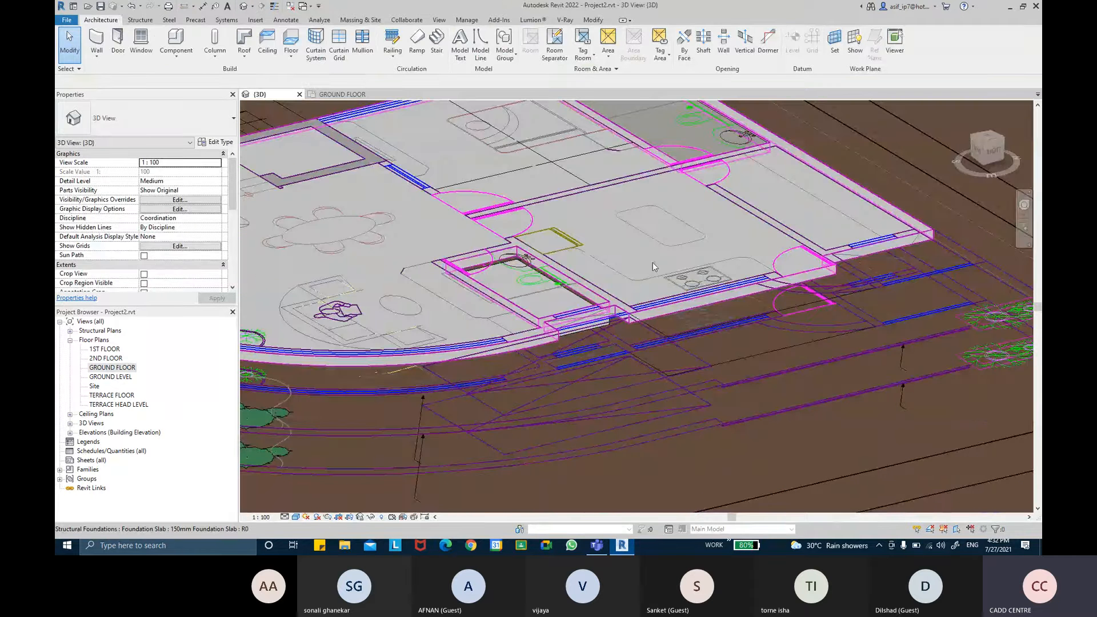
pyautogui.click(668, 131)
pyautogui.scroll(3, 669, 130)
pyautogui.moveTo(668, 131); pyautogui.dragTo(651, 220, button='middle')
pyautogui.keyDown('shift'); pyautogui.moveTo(731, 191); pyautogui.dragTo(785, 197, button='middle'); pyautogui.keyUp('shift')
pyautogui.press('Escape')
# Draw a vertical building section through the toilet on the GROUND FLOOR plan and open its section view
pyautogui.click(342, 94)
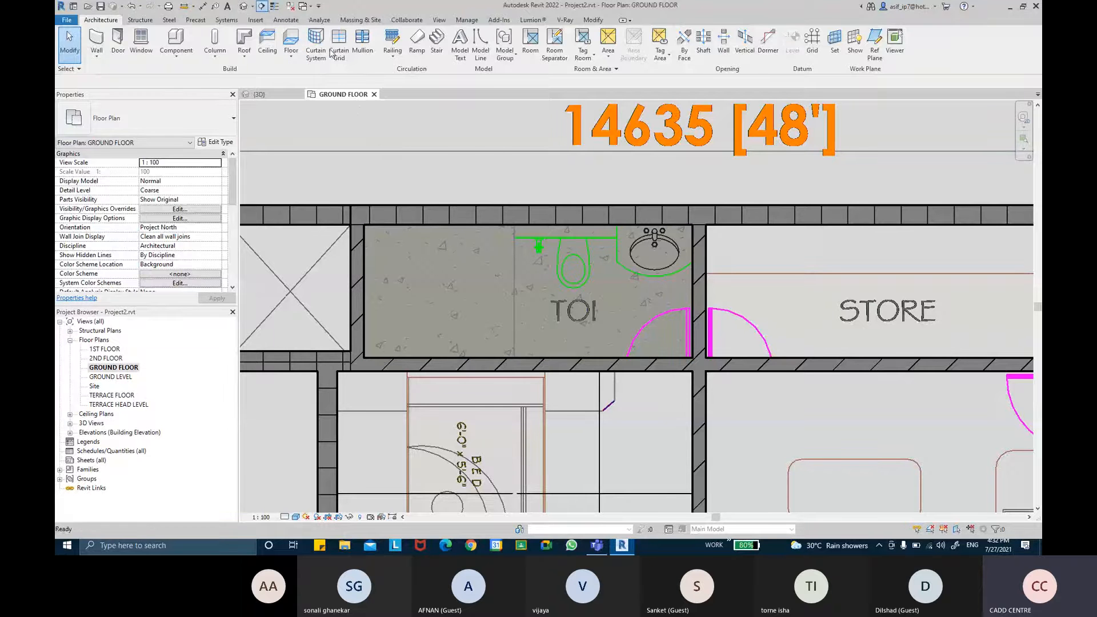
pyautogui.click(273, 9)
pyautogui.click(475, 166)
pyautogui.click(479, 407)
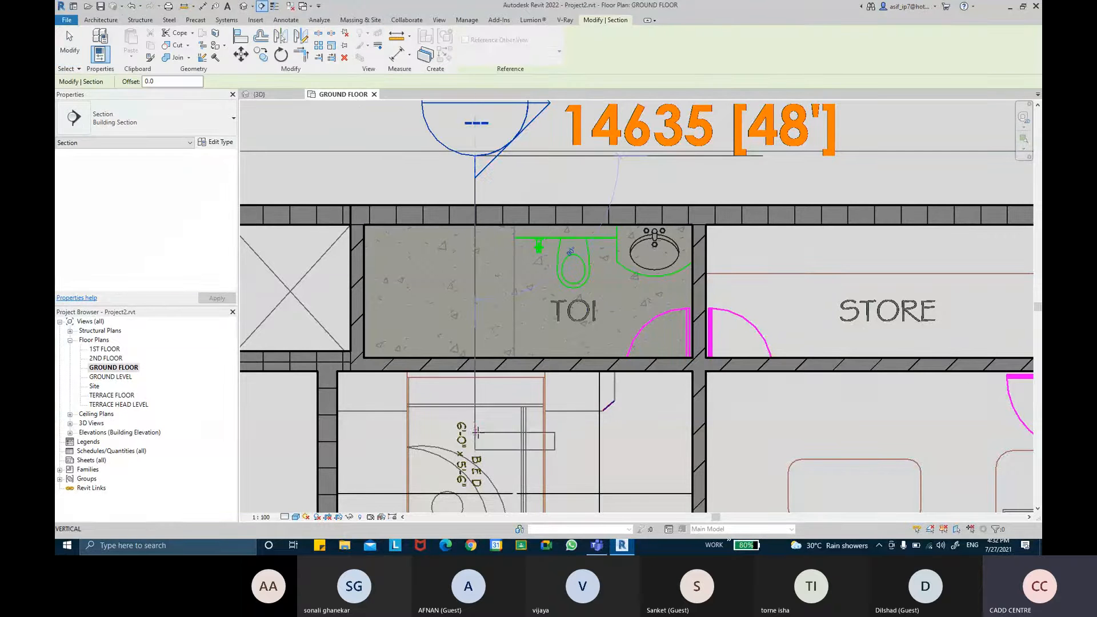
pyautogui.press('Escape')
pyautogui.press('Escape')
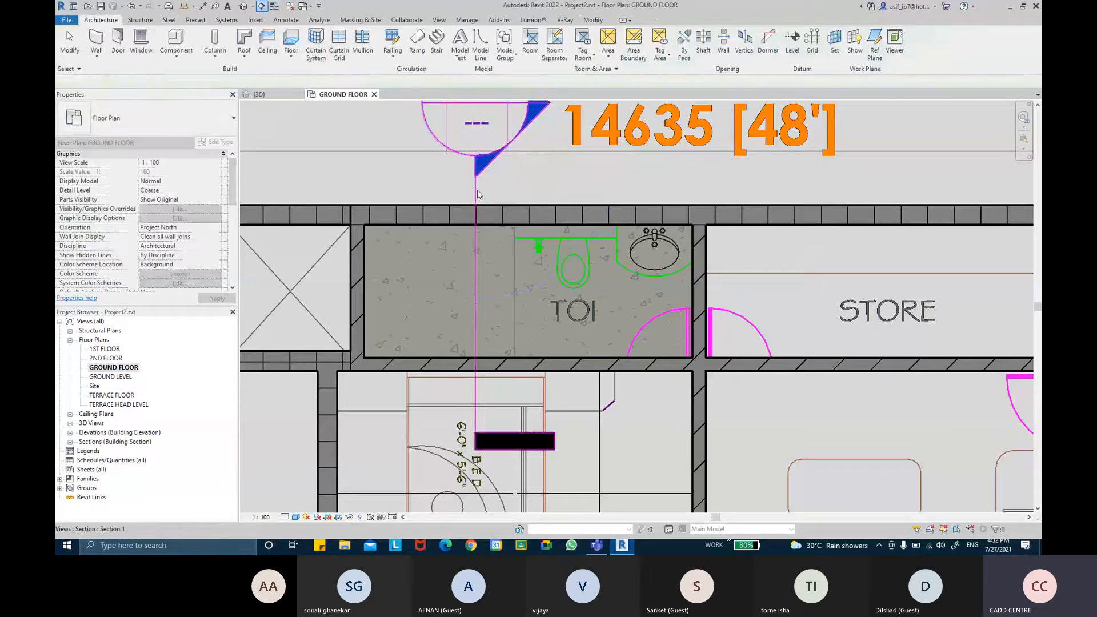
pyautogui.rightClick(478, 190)
pyautogui.click(523, 249)
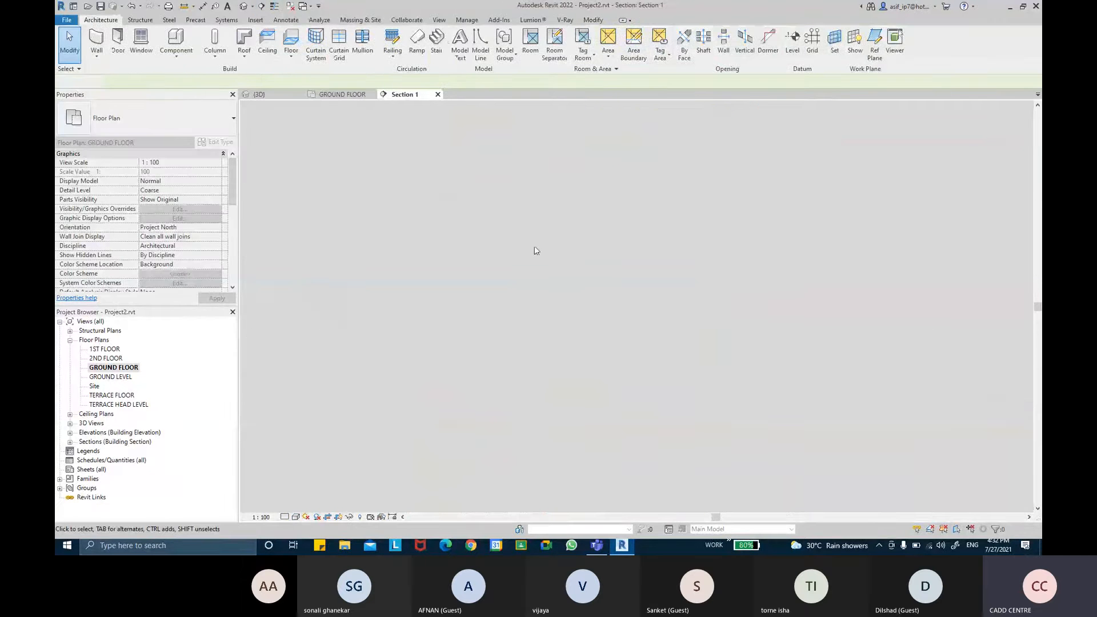
# Turn on thin lines and set the section view's detail level to Fine around the toilet slab
pyautogui.scroll(5, 625, 412)
pyautogui.scroll(1, 573, 445)
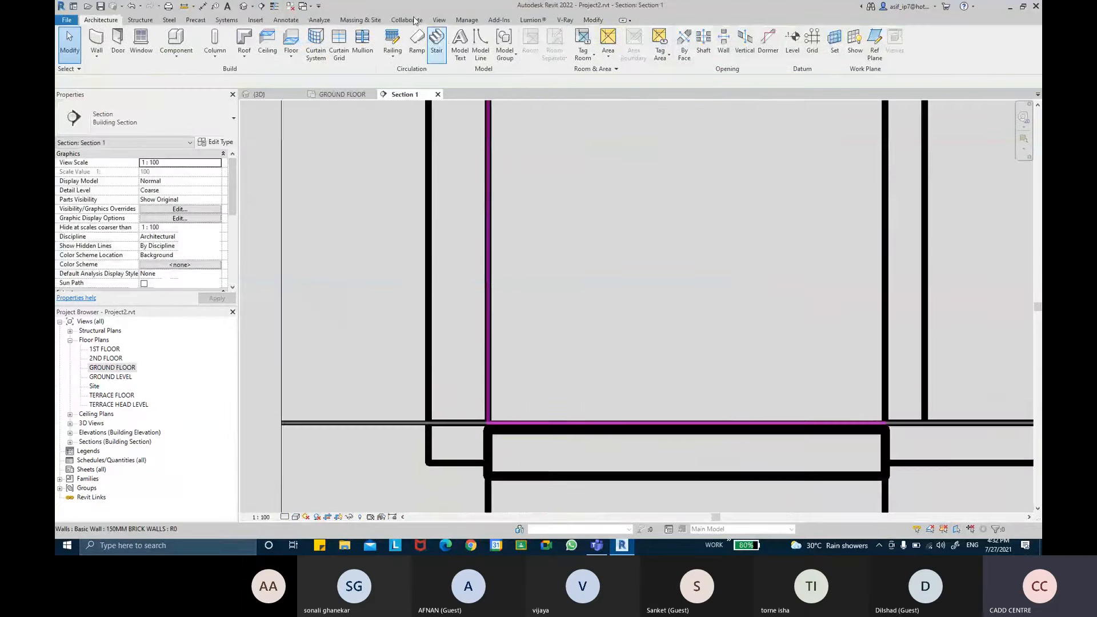
pyautogui.press('t')
pyautogui.press('l')
pyautogui.moveTo(537, 363); pyautogui.dragTo(515, 250, button='middle')
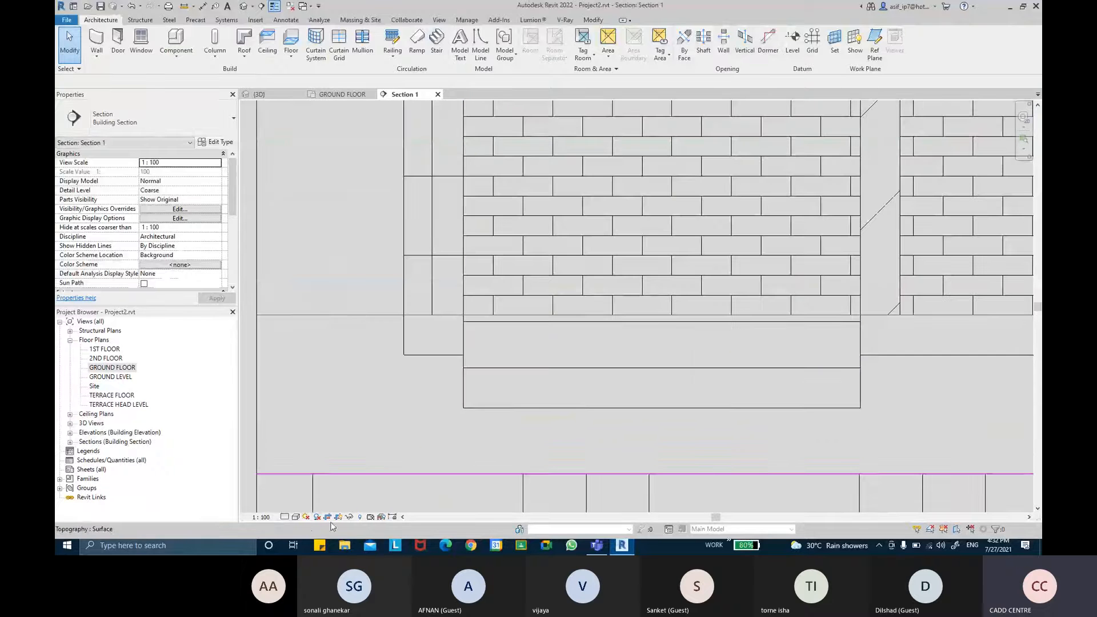
pyautogui.click(296, 517)
pyautogui.click(297, 506)
pyautogui.scroll(2, 514, 338)
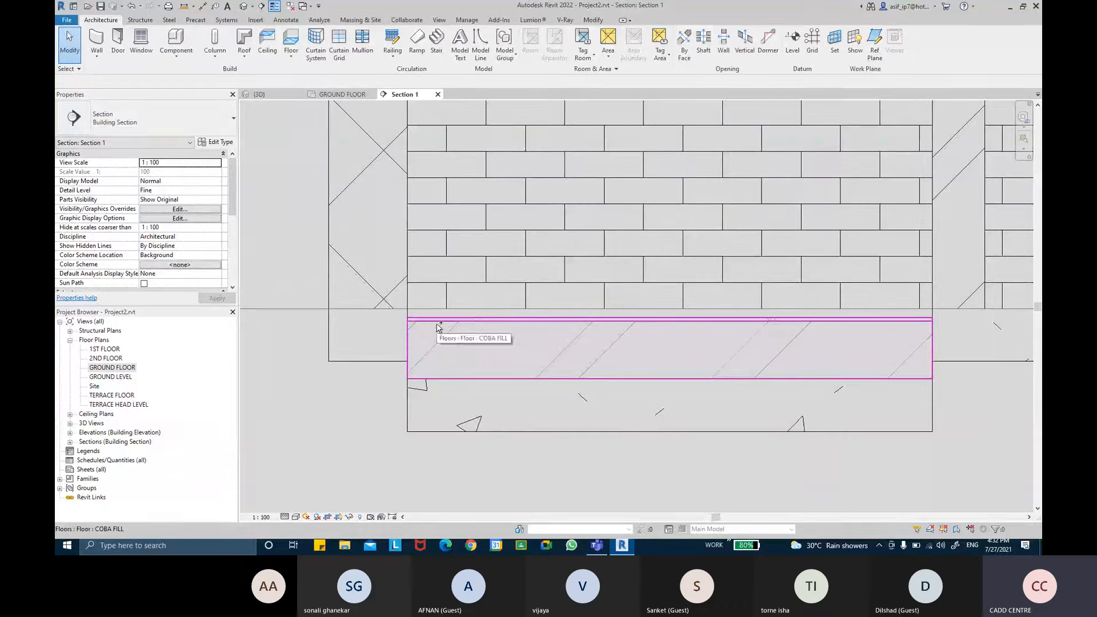
# Examine in section how the COBA FILL floor sits between the lowered toilet slab and the ground floor slab
pyautogui.click(430, 391)
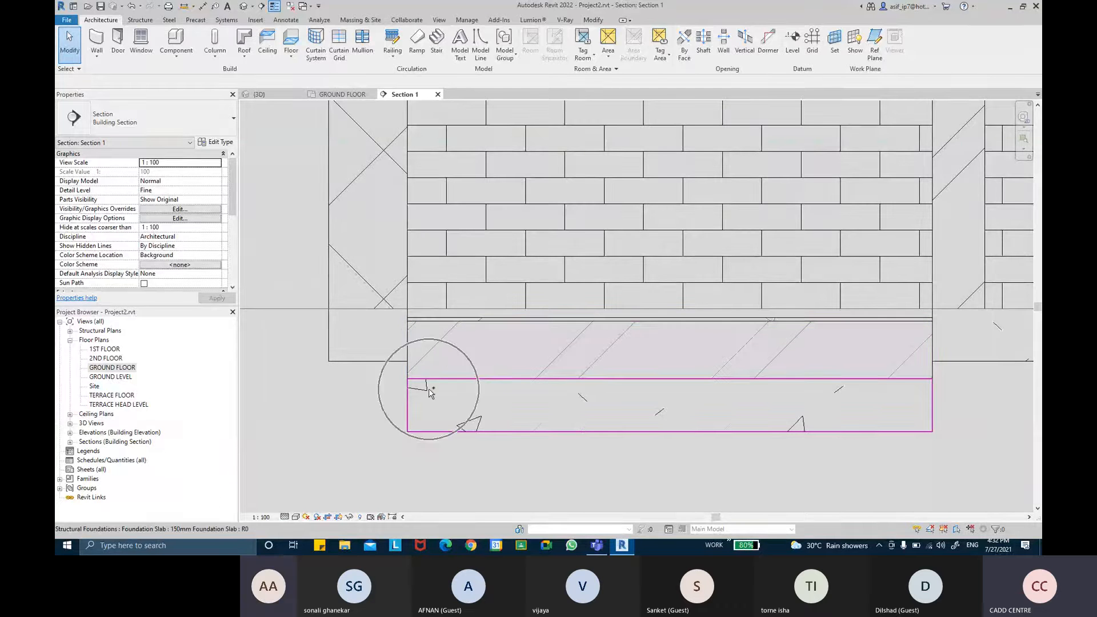
pyautogui.click(376, 331)
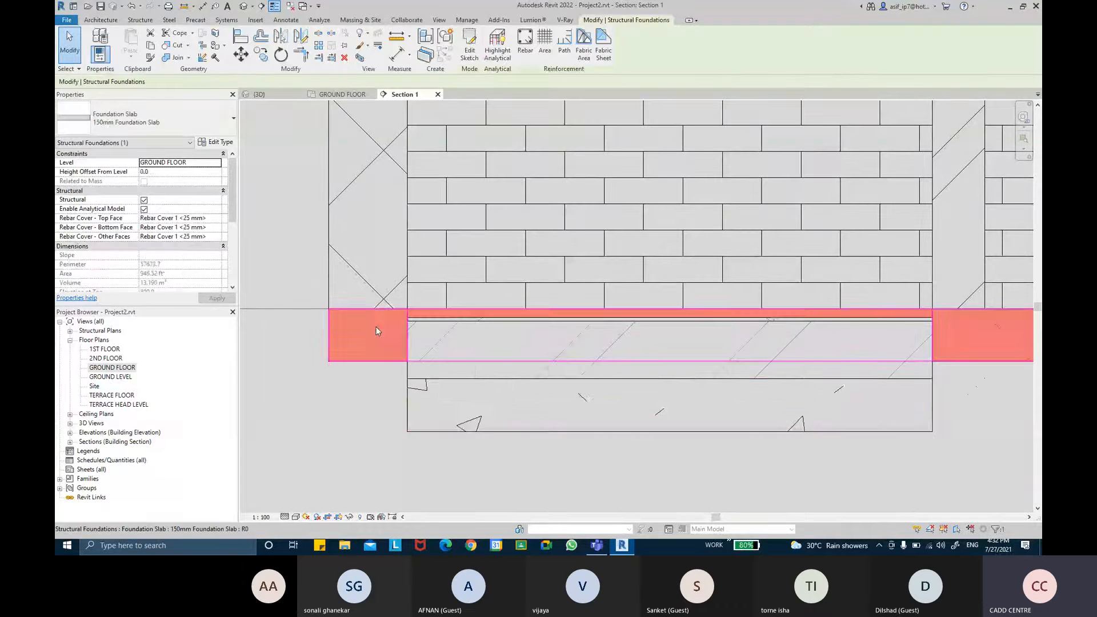
pyautogui.click(454, 323)
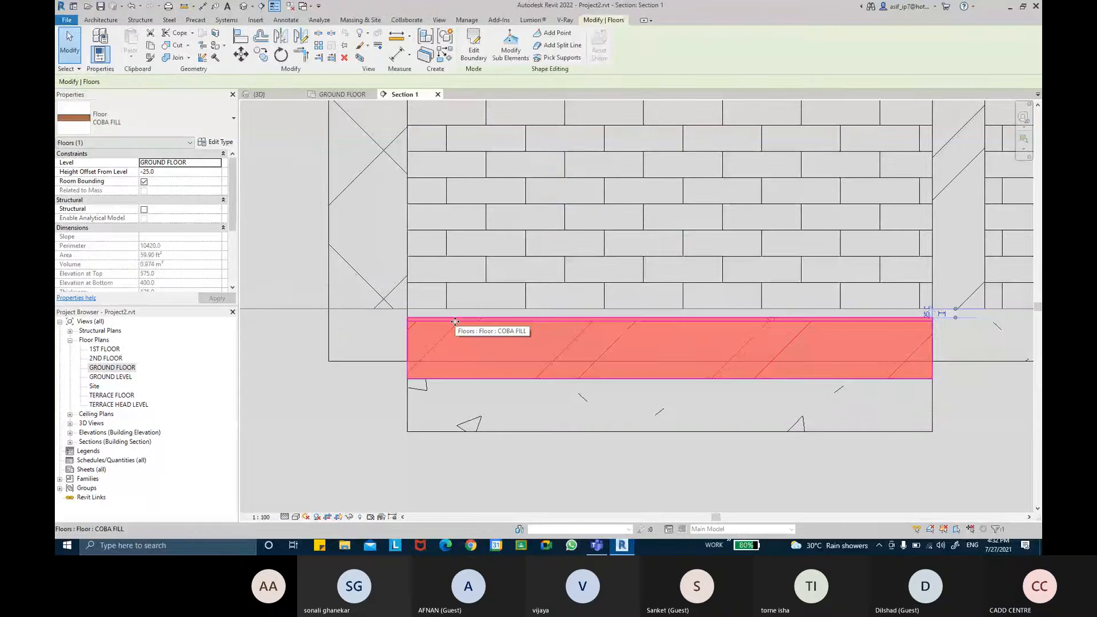
pyautogui.scroll(2, 455, 322)
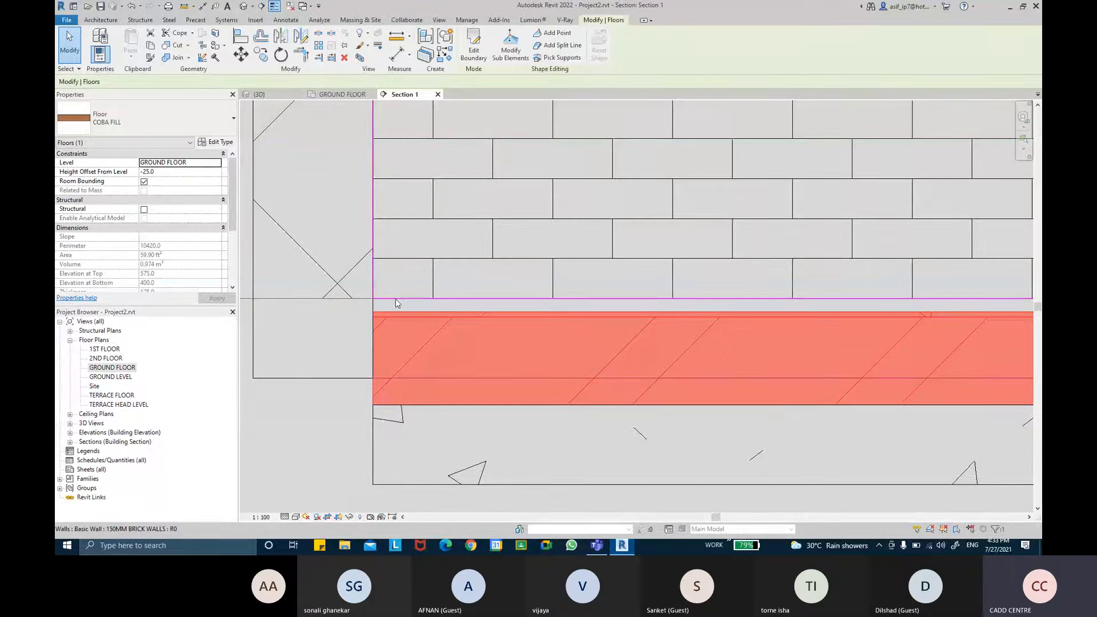
pyautogui.scroll(-1, 395, 299)
pyautogui.scroll(-2, 395, 299)
pyautogui.moveTo(693, 261); pyautogui.dragTo(667, 258, button='middle')
pyautogui.press('Escape')
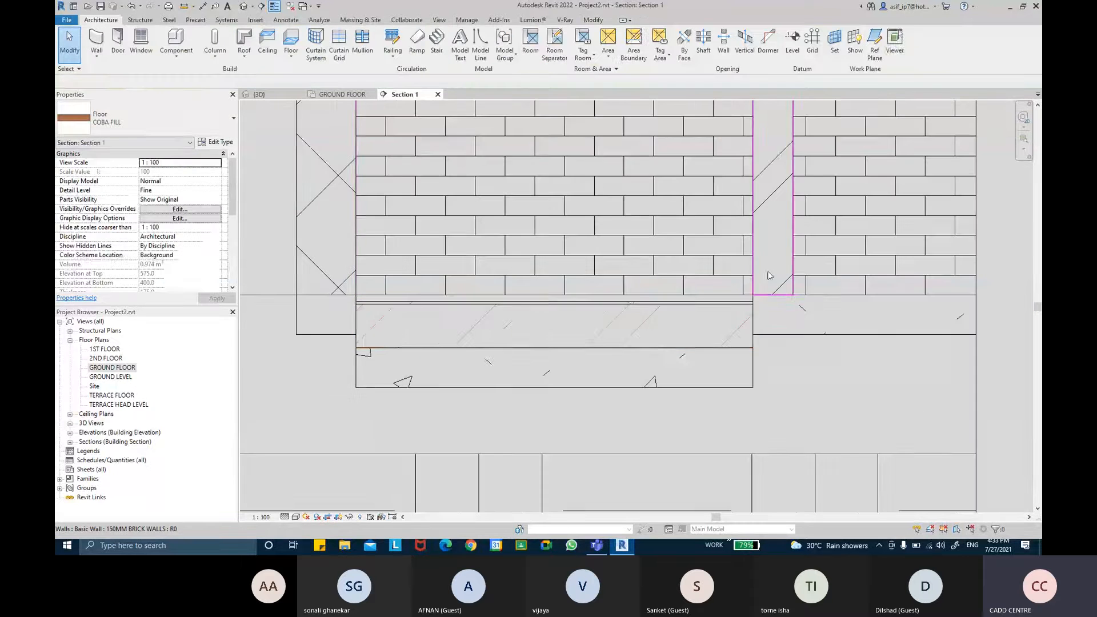
pyautogui.moveTo(767, 274); pyautogui.dragTo(747, 276, button='middle')
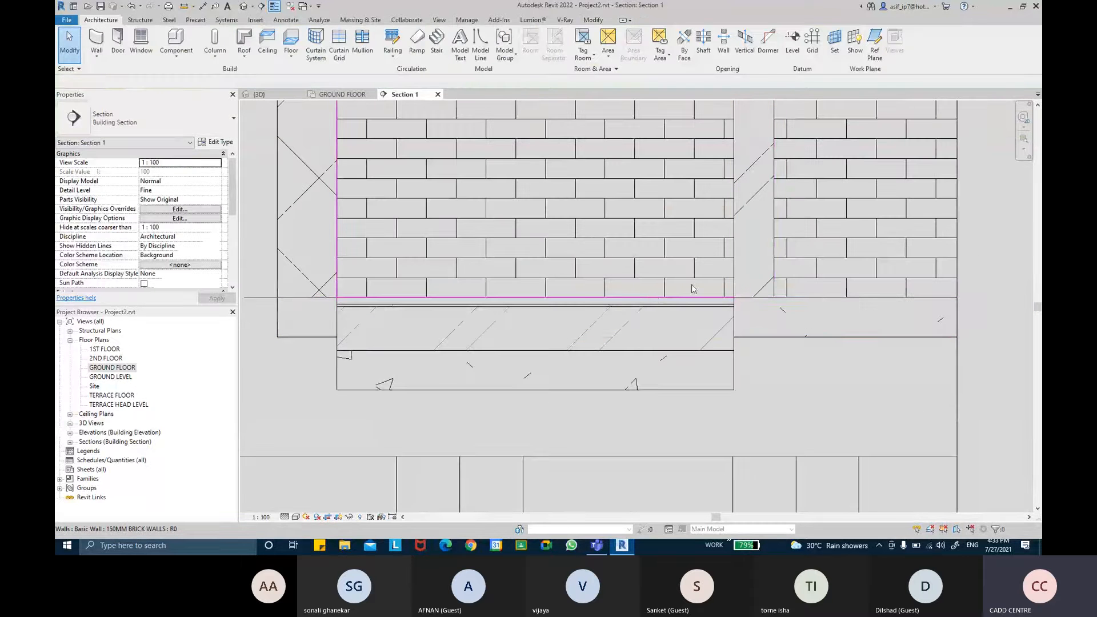
# Start a new architectural floor on the GROUND FLOOR plan with a rectangular boundary along the toilet's inner wall faces
pyautogui.doubleClick(126, 370)
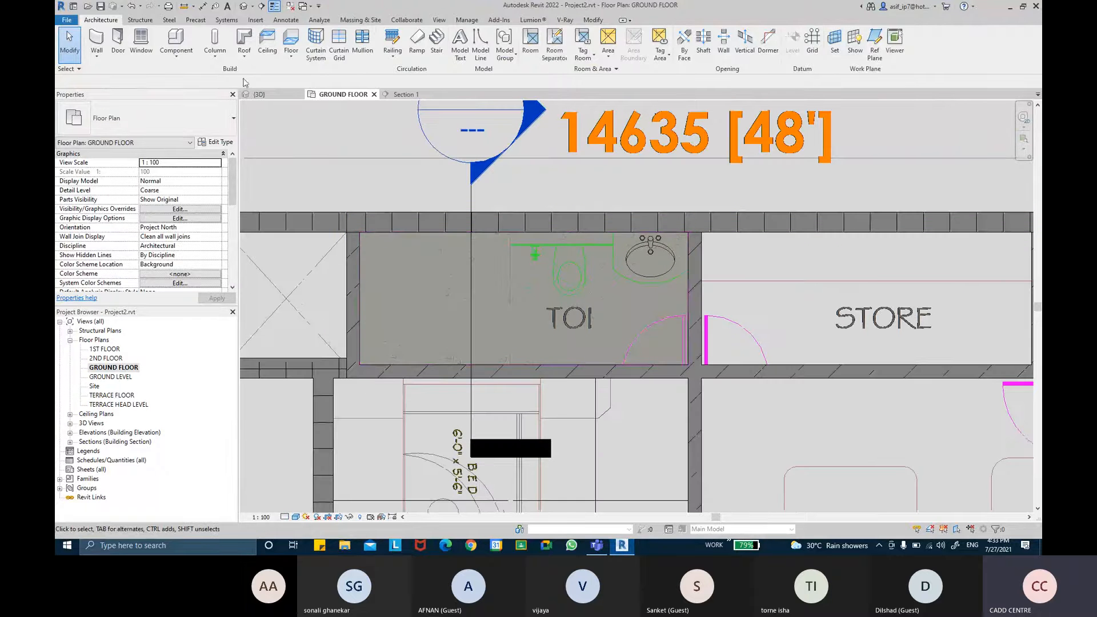
pyautogui.click(291, 54)
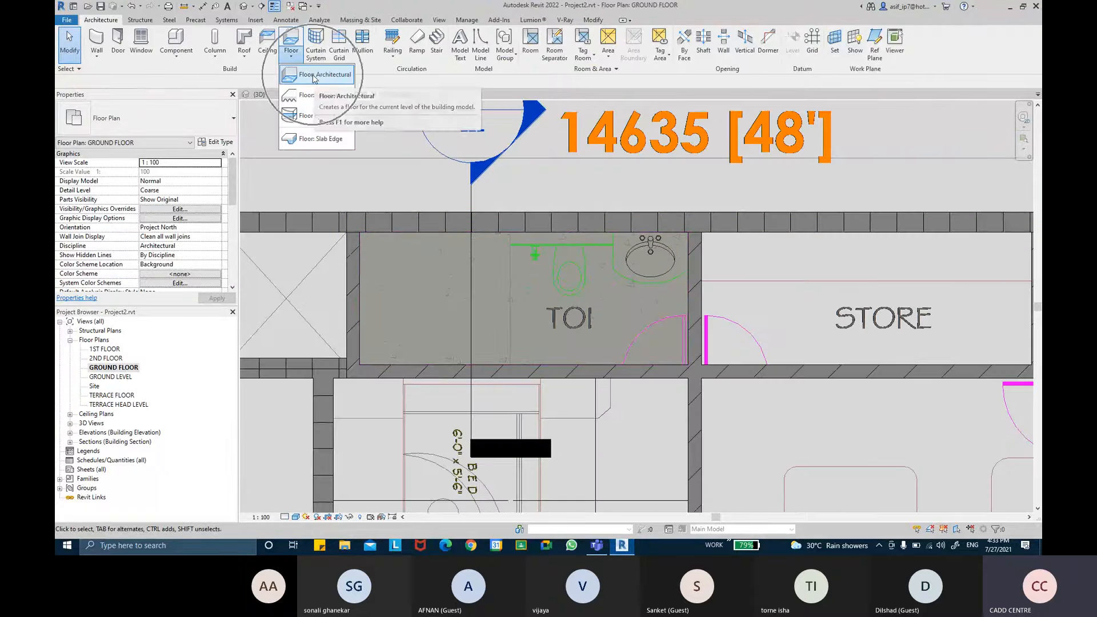
pyautogui.click(314, 74)
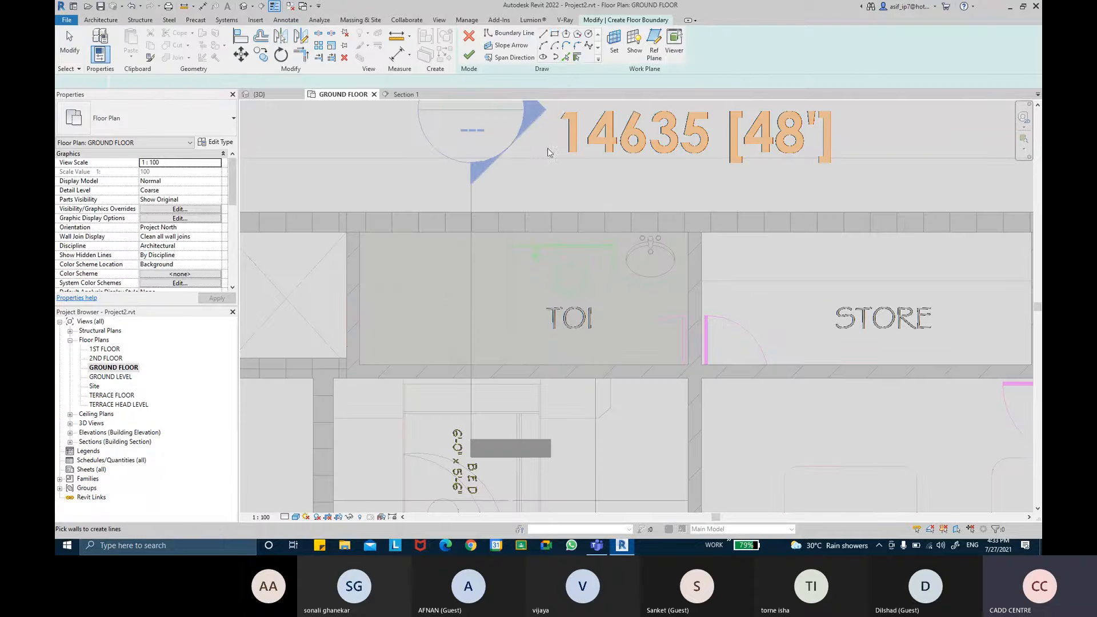
pyautogui.click(554, 33)
pyautogui.scroll(2, 362, 238)
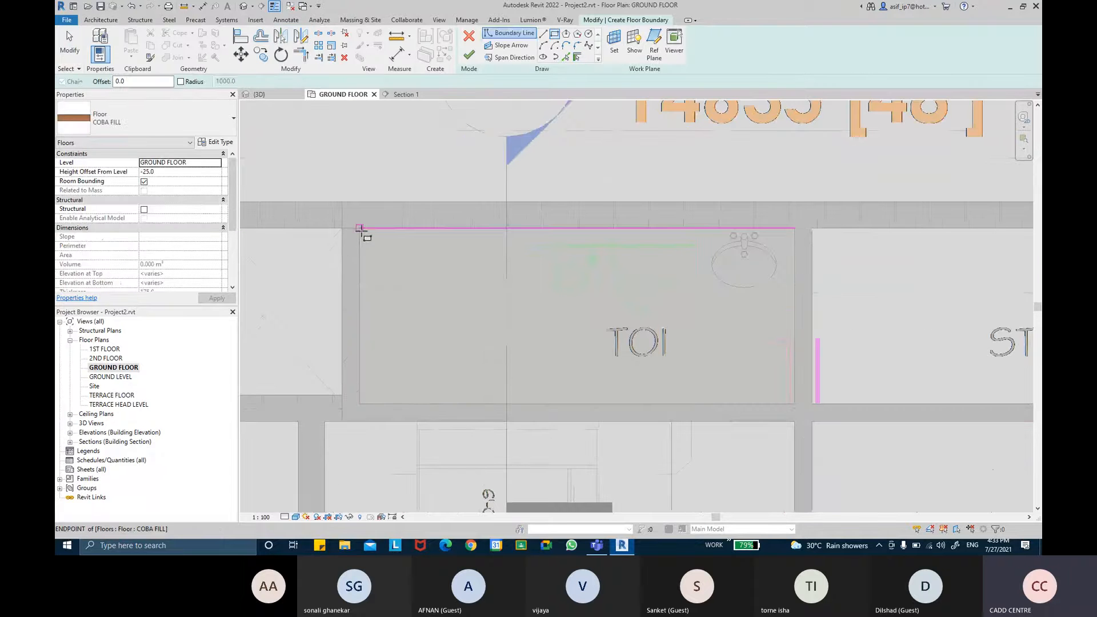
pyautogui.click(361, 230)
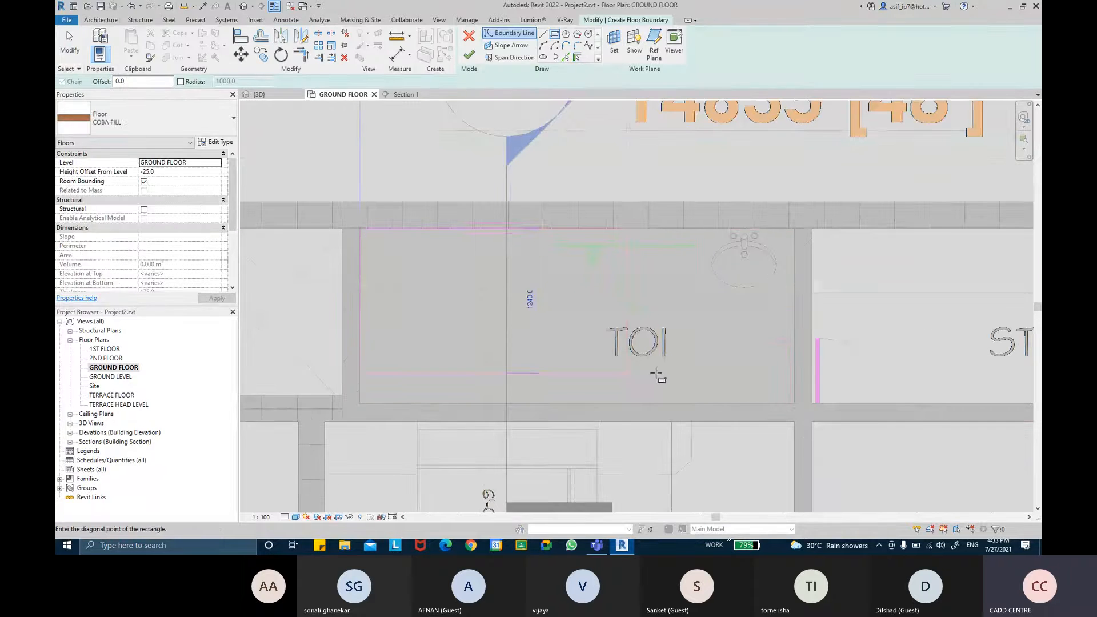
pyautogui.click(794, 403)
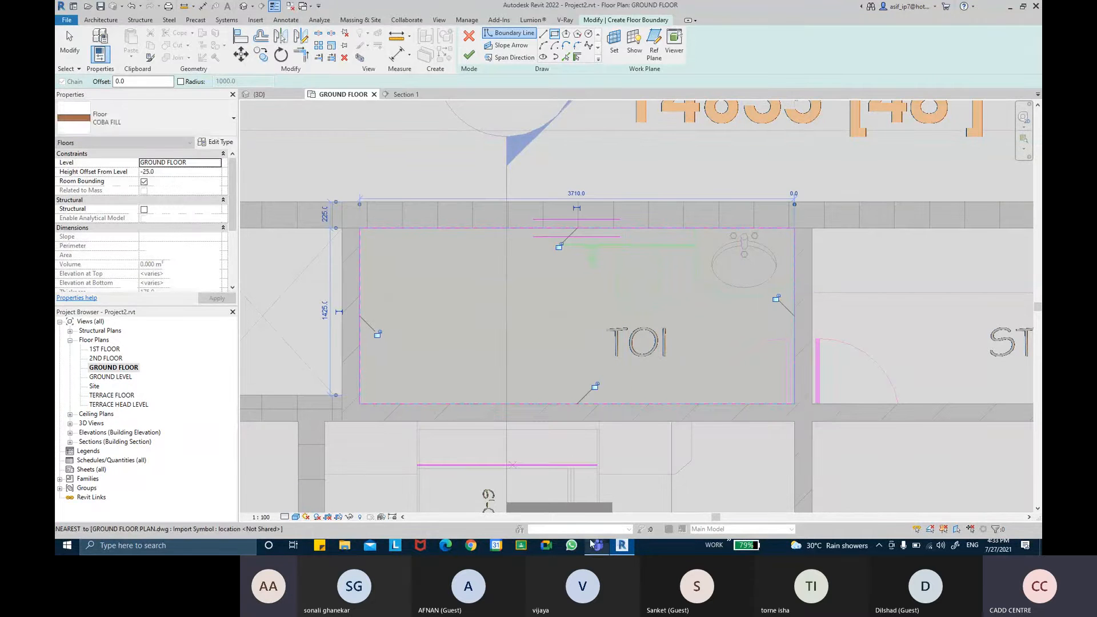
# Mute the unmuted guest in the Microsoft Teams meeting and return to Revit
pyautogui.click(596, 546)
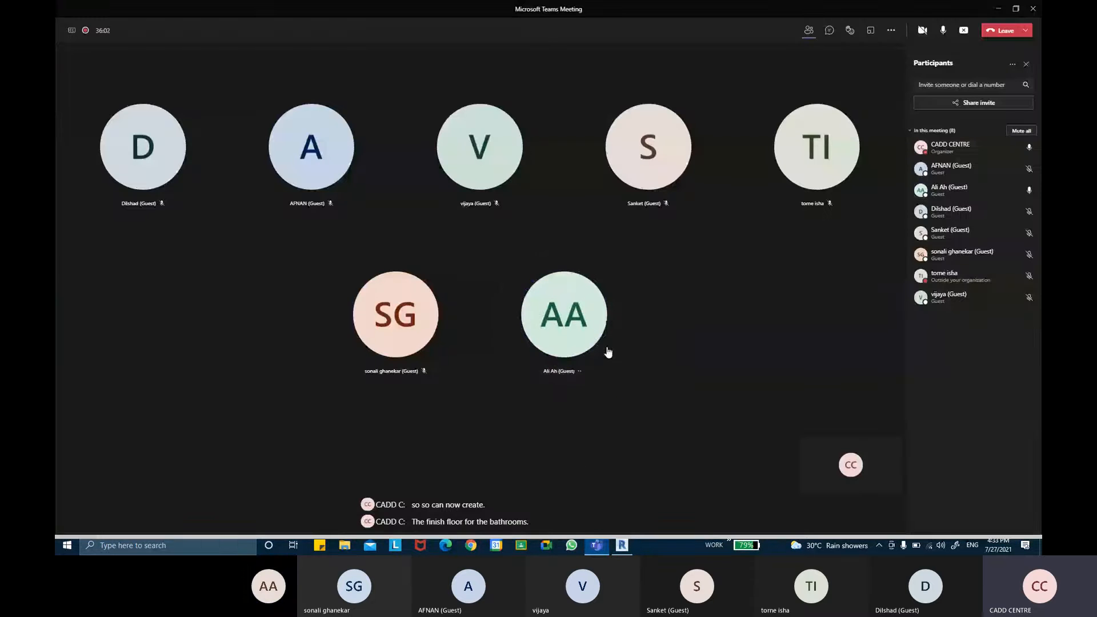
pyautogui.click(1025, 190)
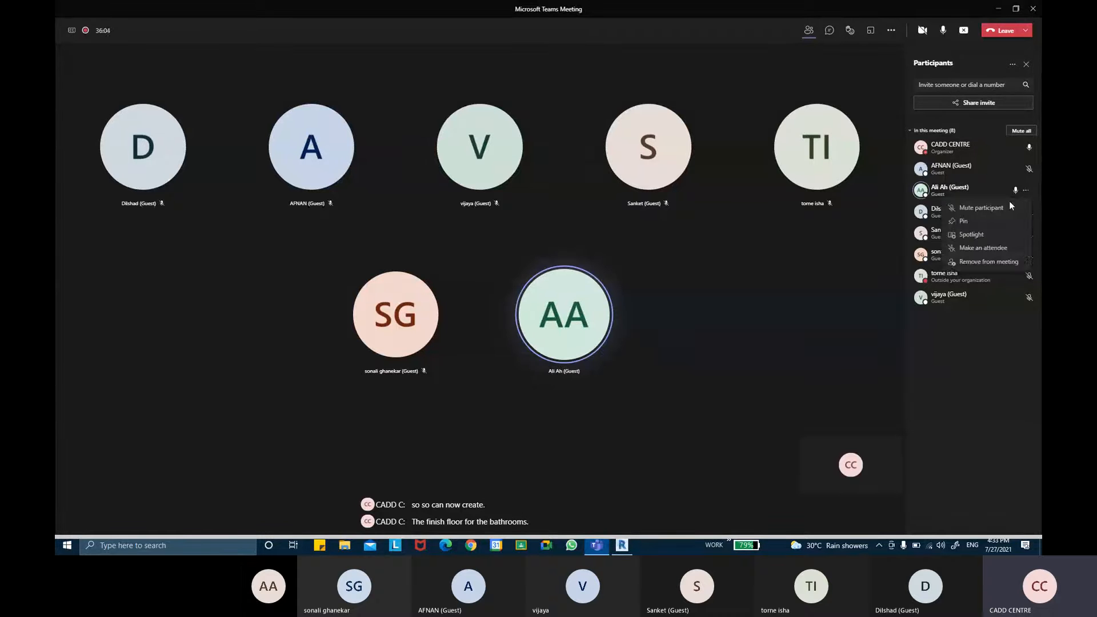
pyautogui.click(965, 208)
pyautogui.click(998, 8)
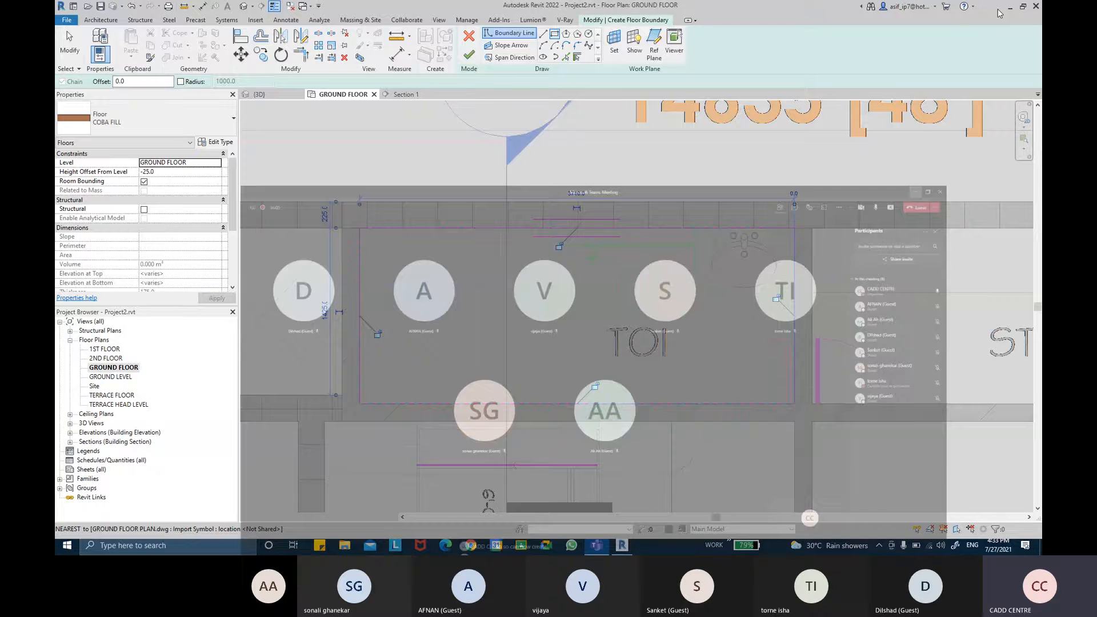
# Duplicate the COBA FILL floor type as FFL-BATHROOM
pyautogui.click(206, 144)
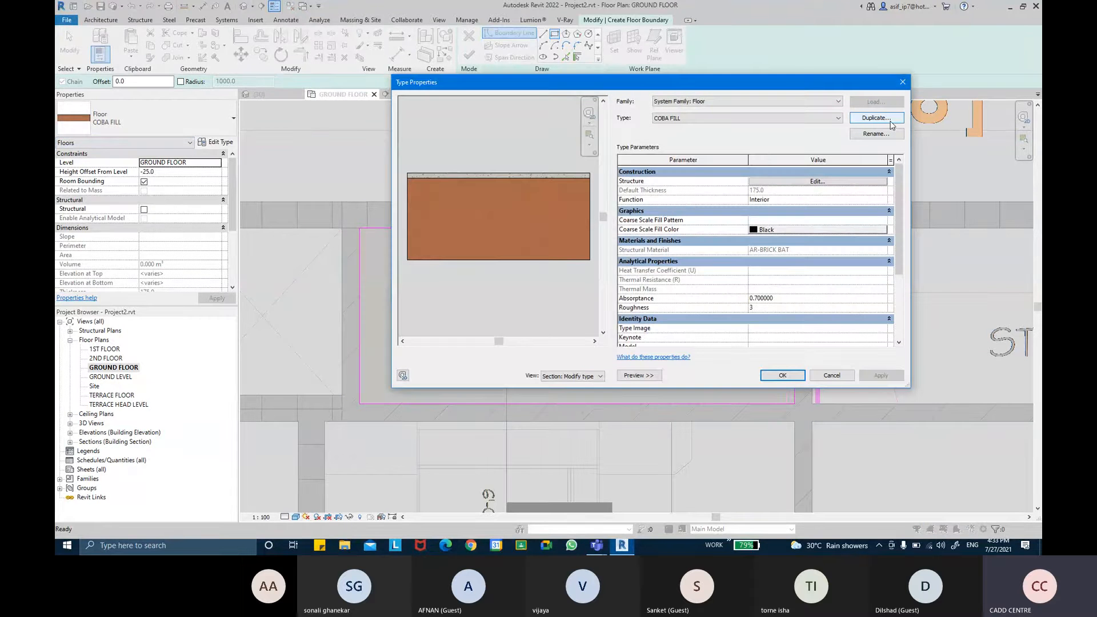
pyautogui.click(890, 122)
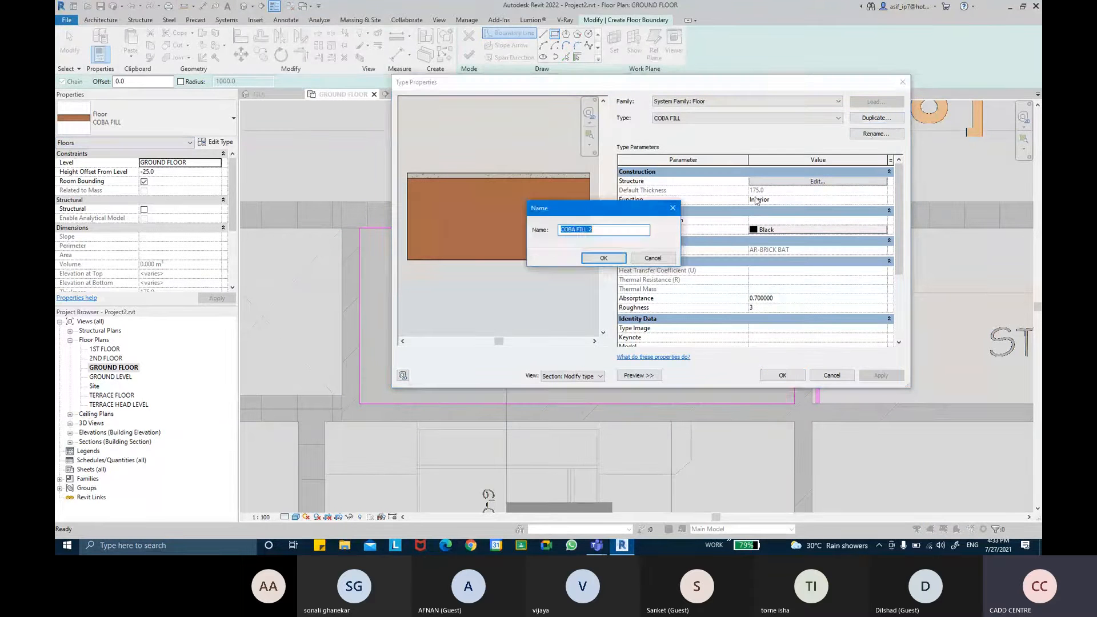
pyautogui.press('BackSpace')
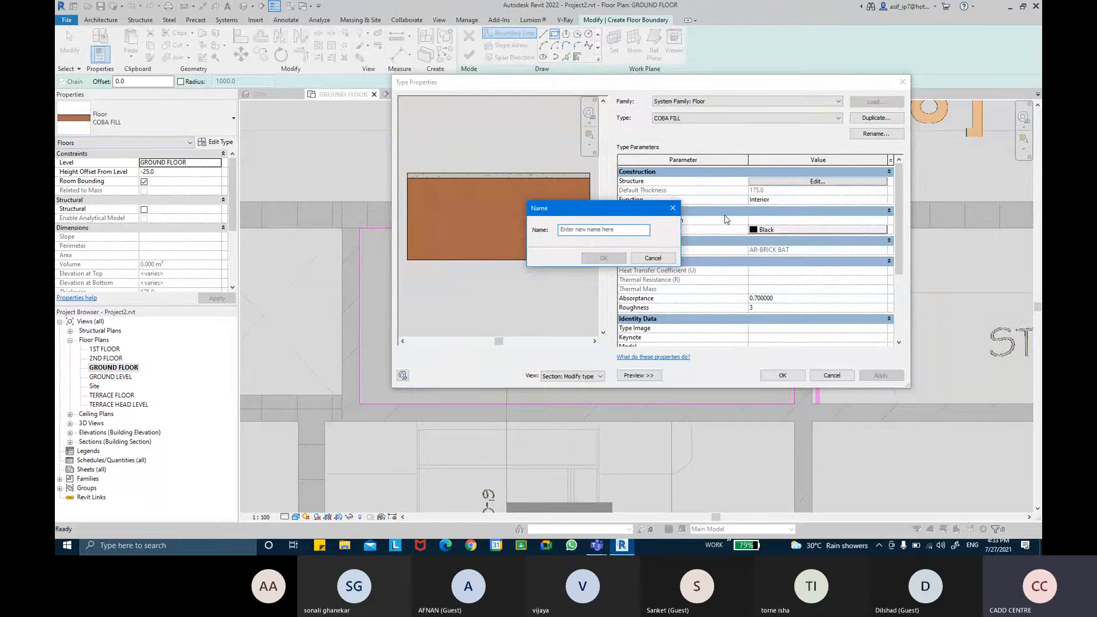
pyautogui.write('FFL-')
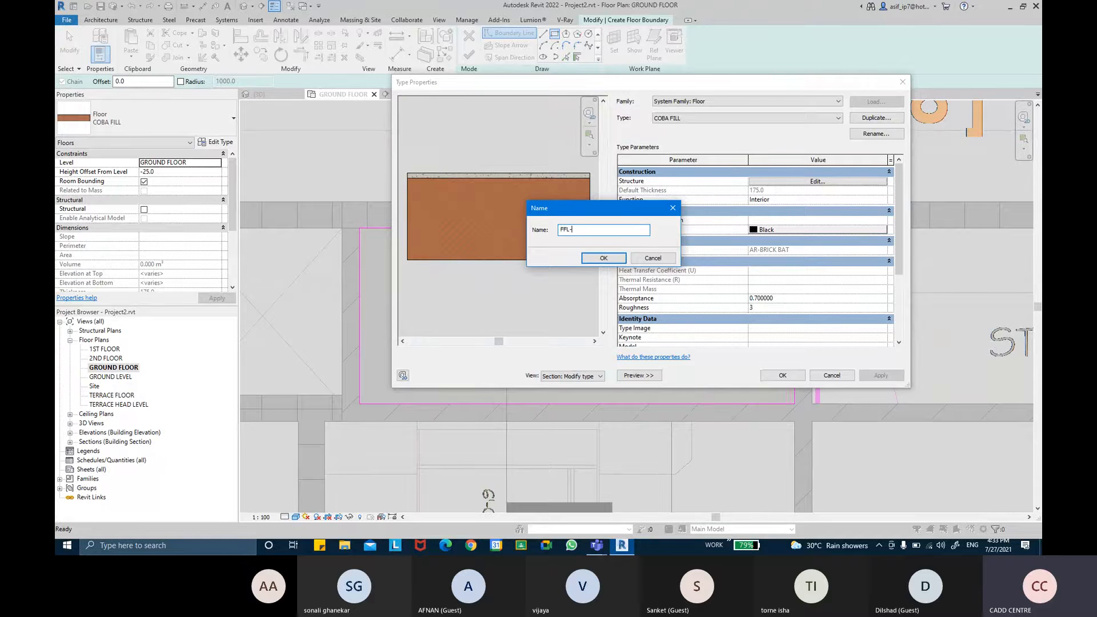
pyautogui.write('BATHROOM')
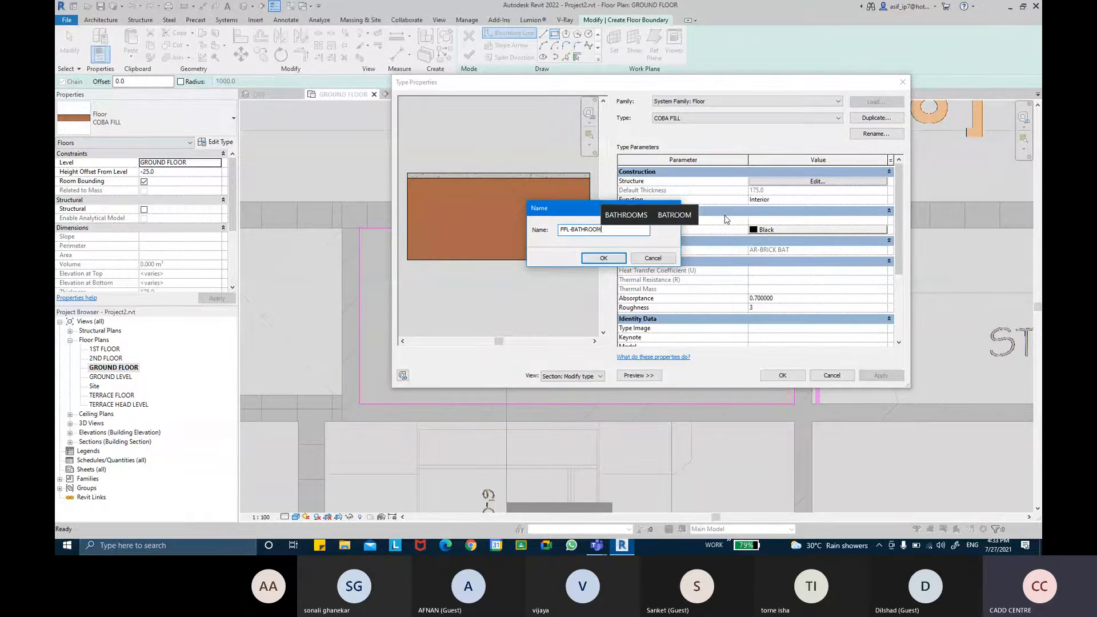
pyautogui.press('Return')
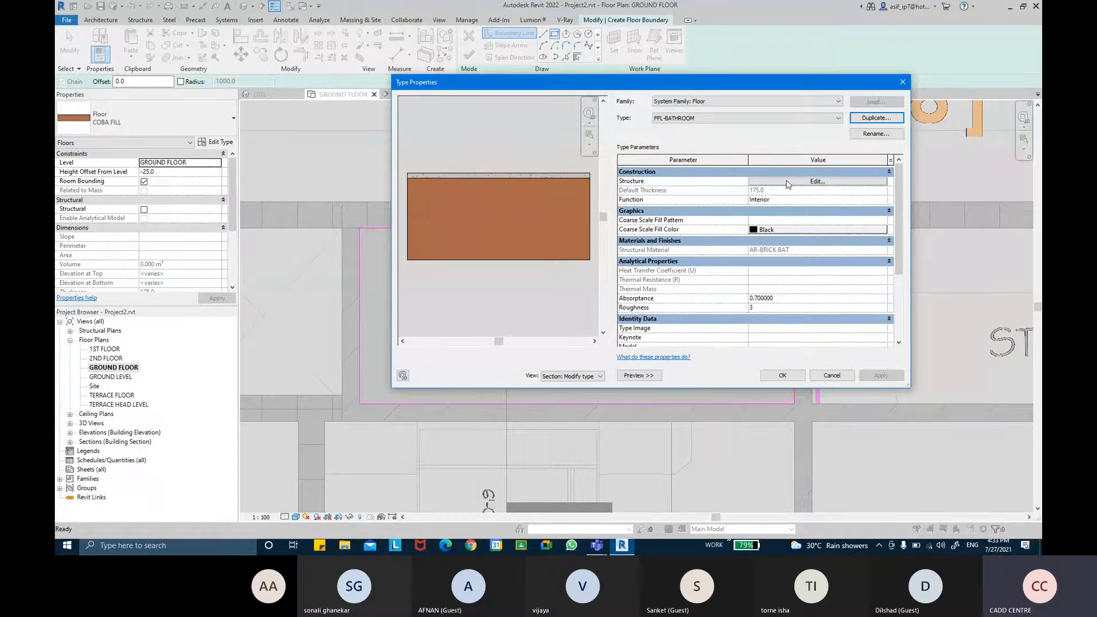
# Set the thickness of the AR-BRICK BAT substrate layer in the FFL-BATHROOM structure to 10
pyautogui.click(787, 181)
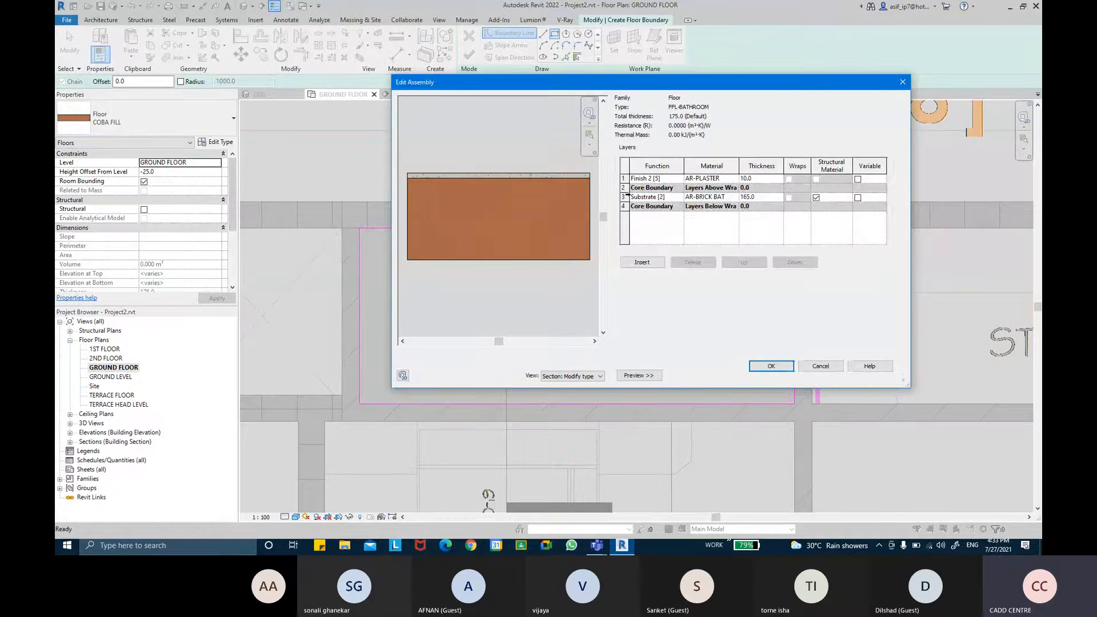
pyautogui.click(624, 197)
pyautogui.click(760, 197)
pyautogui.write('10')
pyautogui.press('Tab')
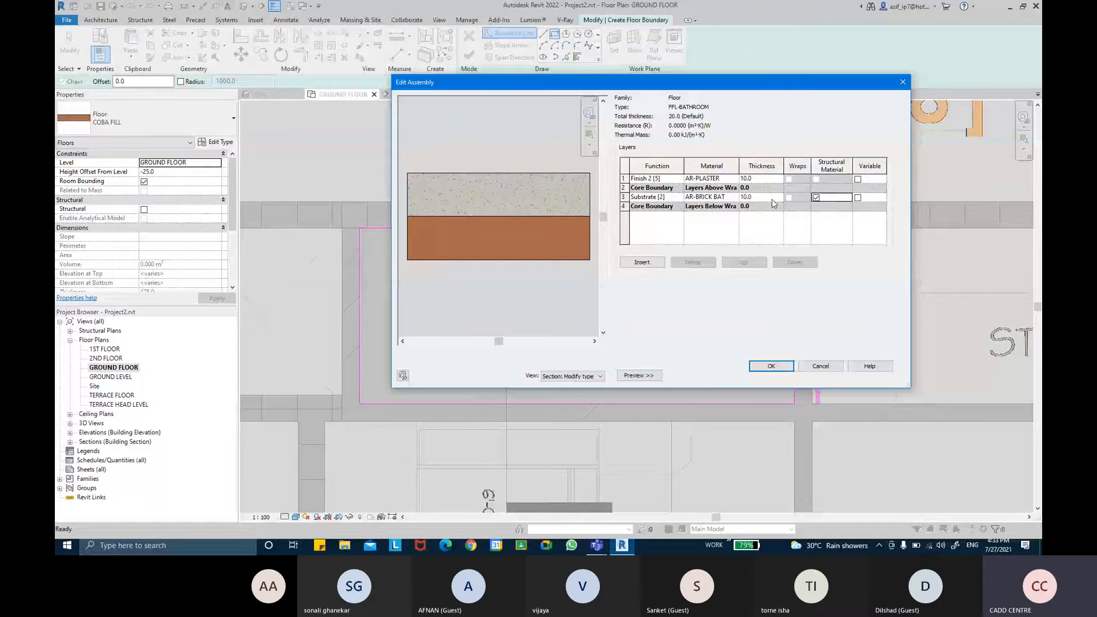
# Set the thickness of the AR-PLASTER finish layer in the FFL-BATHROOM structure to 15
pyautogui.click(765, 180)
pyautogui.write('15')
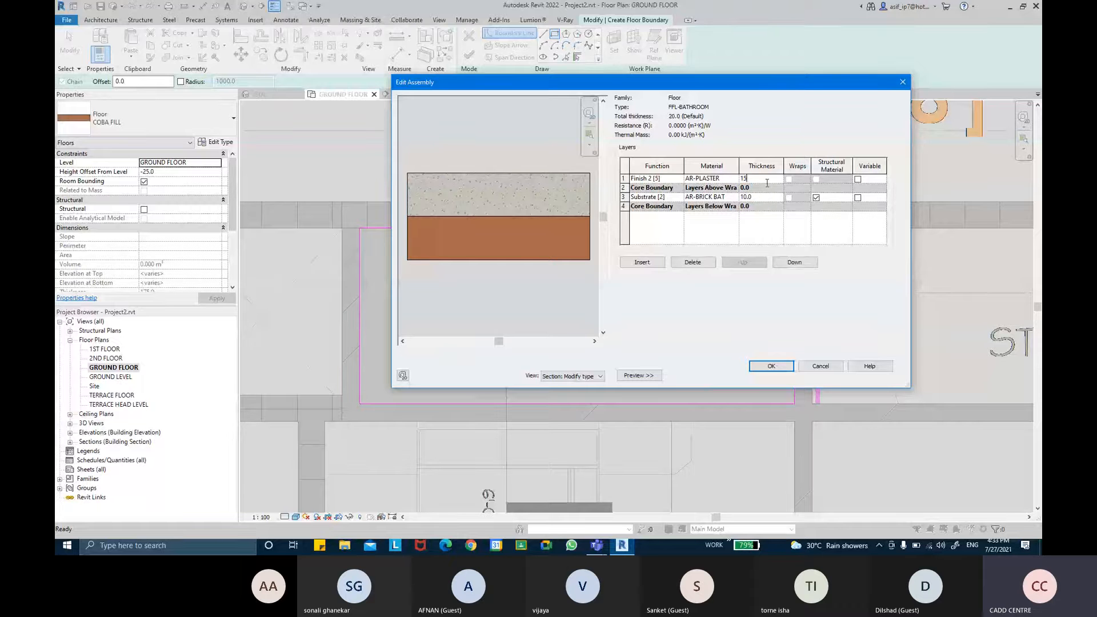
pyautogui.press('Tab')
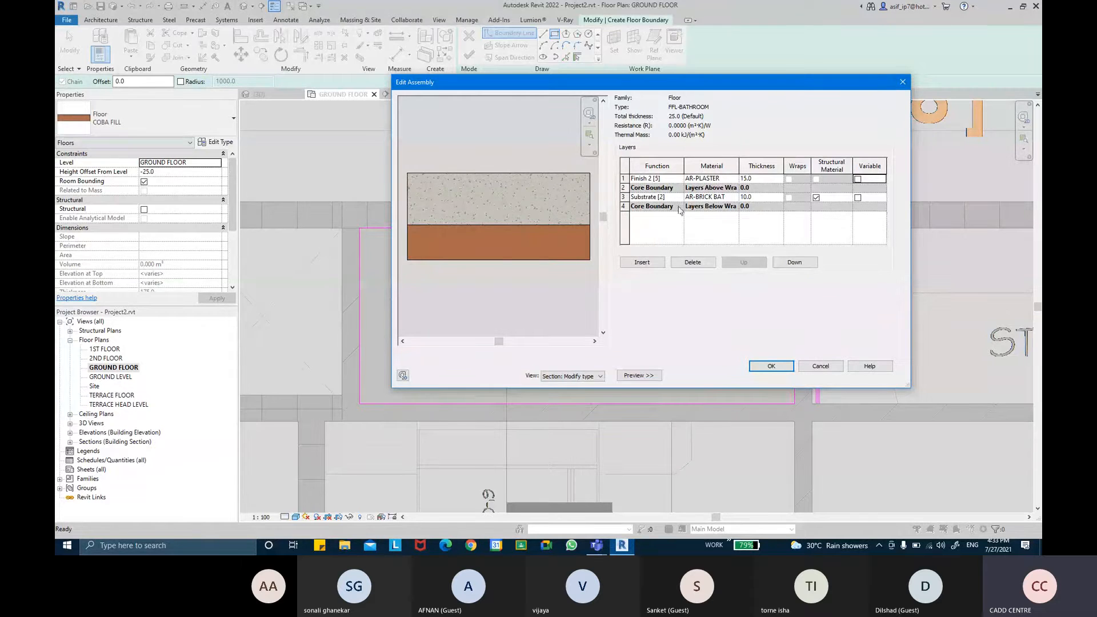
# Create a new material for the substrate layer, starting from its AR-BRICK BAT material
pyautogui.click(736, 197)
pyautogui.click(734, 197)
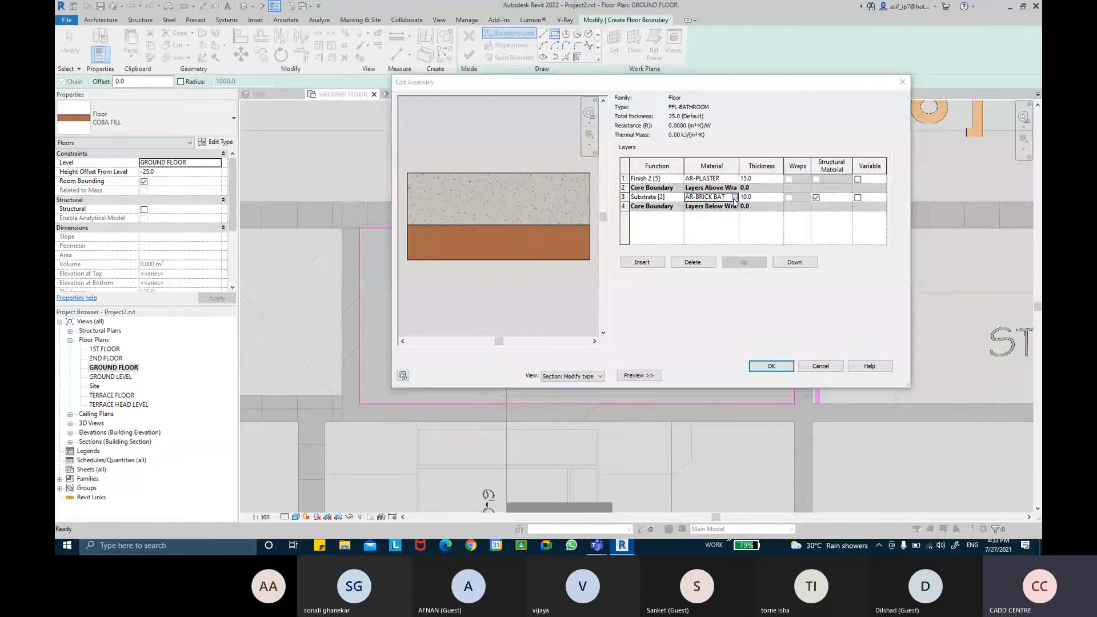
pyautogui.scroll(-2, 393, 227)
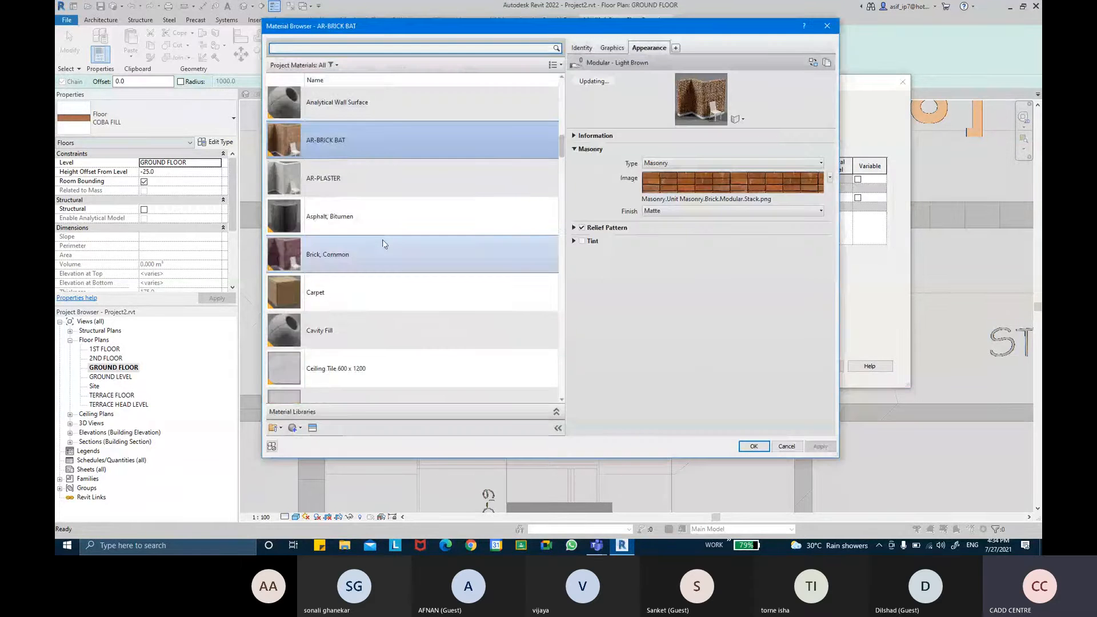
pyautogui.scroll(2, 382, 246)
pyautogui.click(294, 427)
pyautogui.click(320, 441)
# Name the new substrate material AR-TILES MOTAR and set its class to Concrete
pyautogui.click(583, 48)
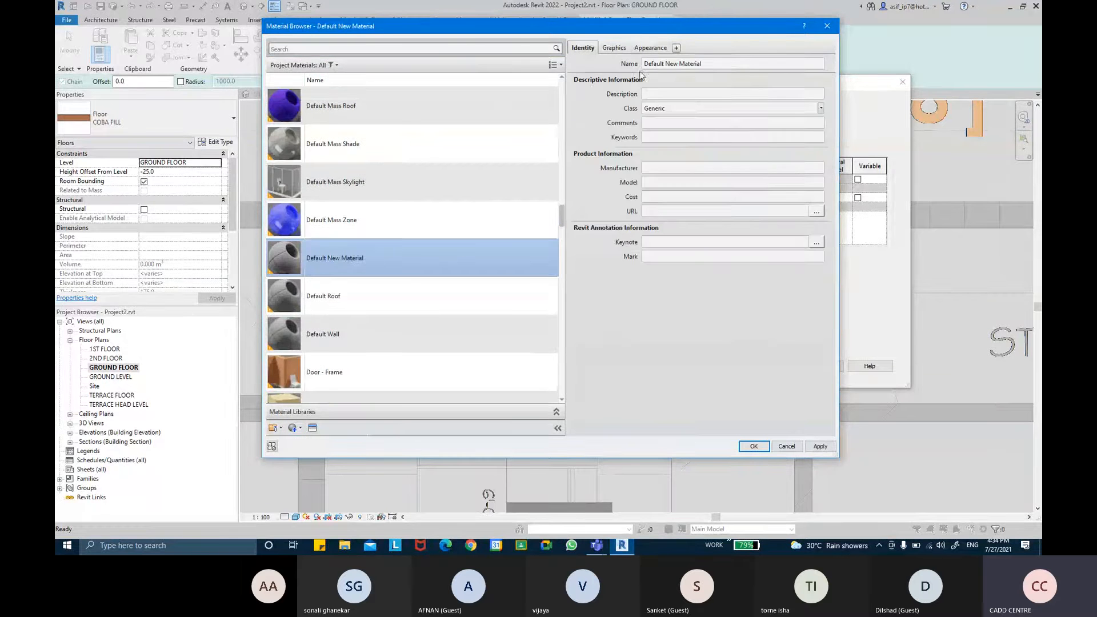
pyautogui.click(723, 65)
pyautogui.write('AR0-')
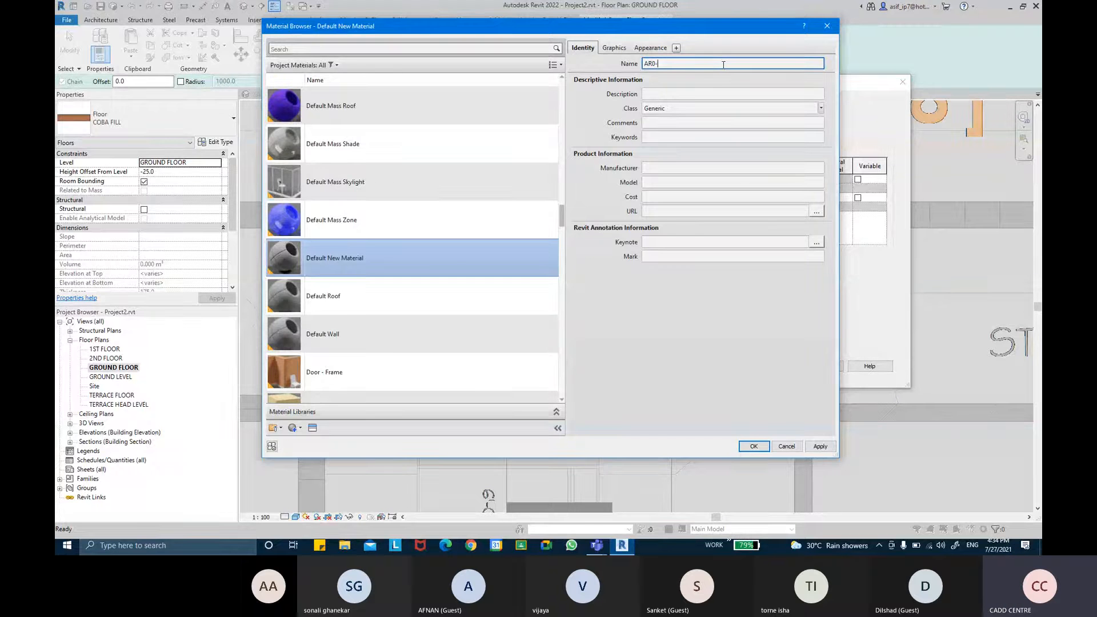
pyautogui.press('BackSpace')
pyautogui.press('BackSpace')
pyautogui.write('-')
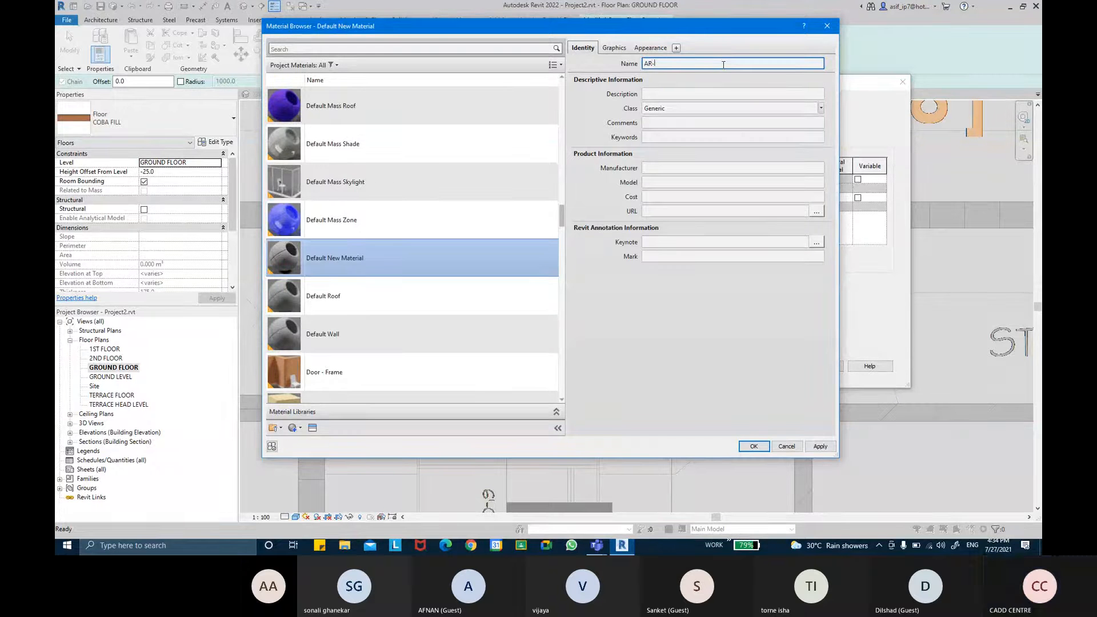
pyautogui.write('TILES MOTAR')
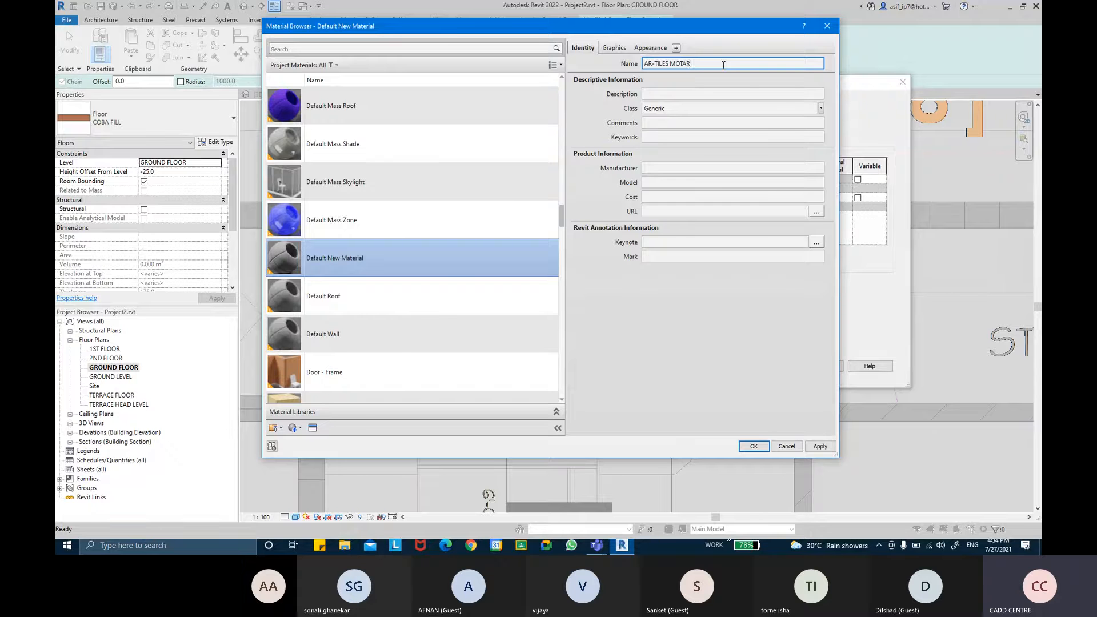
pyautogui.press('Return')
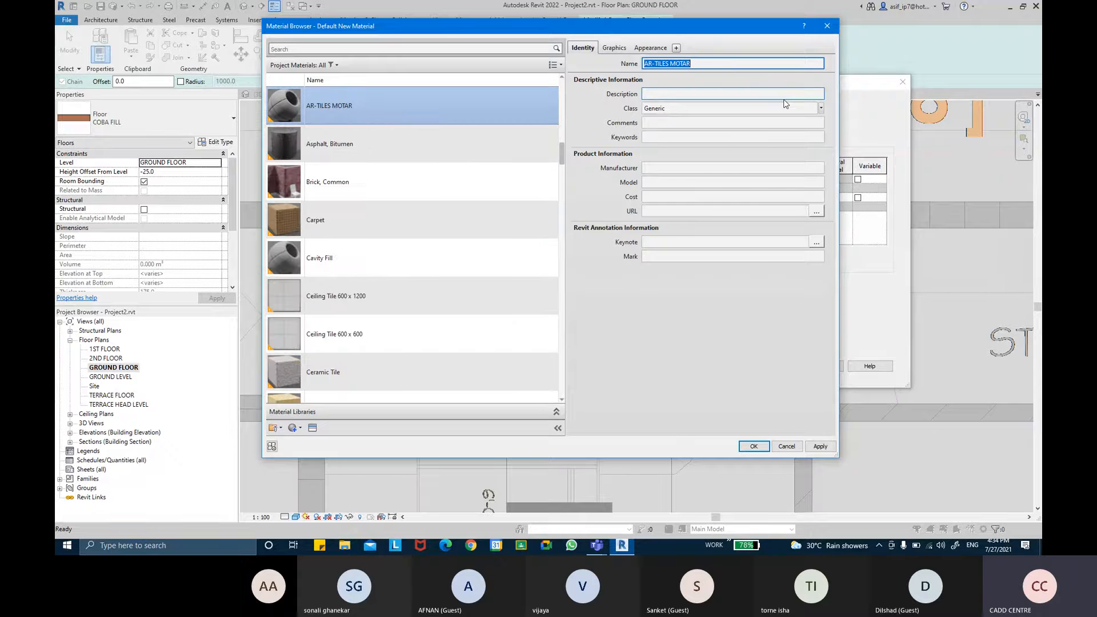
pyautogui.click(821, 108)
pyautogui.click(807, 122)
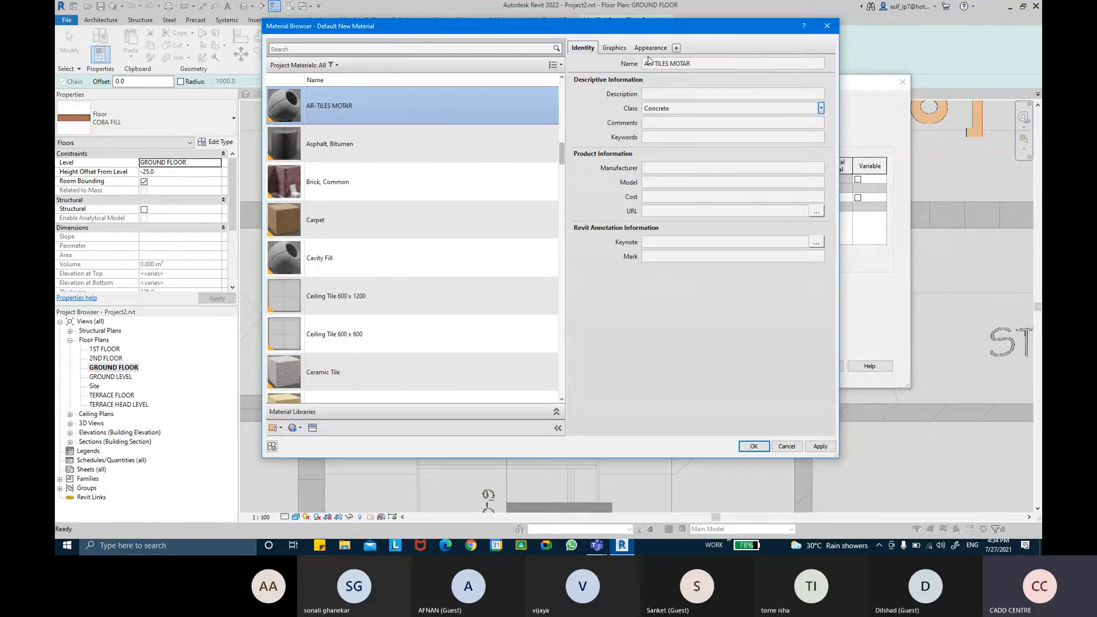
# Make AR-TILES MOTAR use its render appearance for shading and give it the Sand drafting pattern as surface foreground
pyautogui.click(614, 48)
pyautogui.click(663, 77)
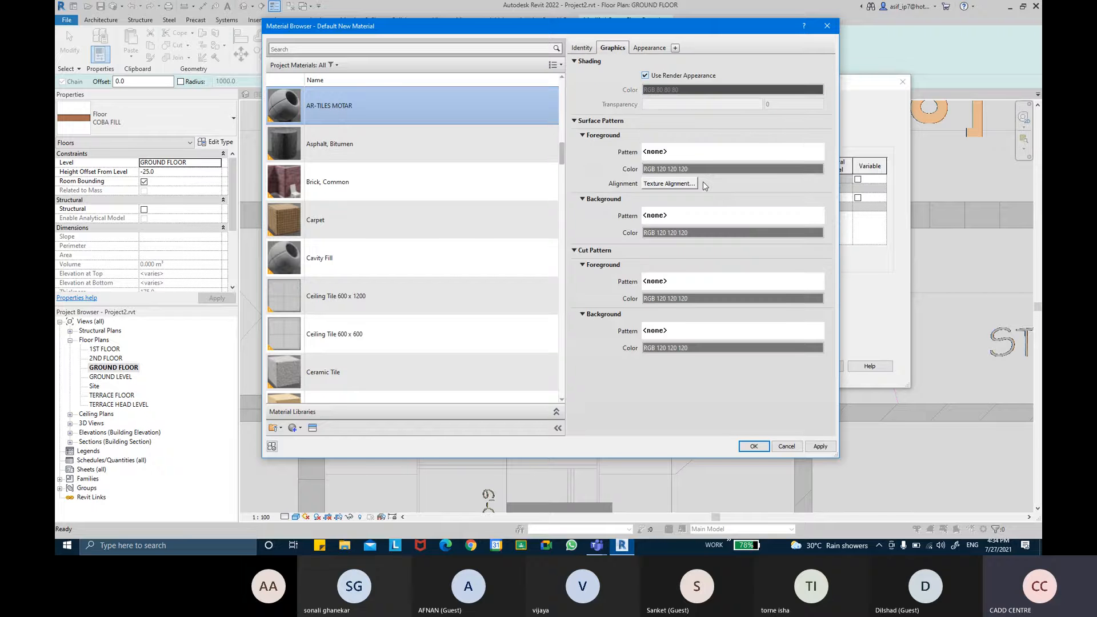
pyautogui.click(695, 153)
pyautogui.scroll(-4, 573, 264)
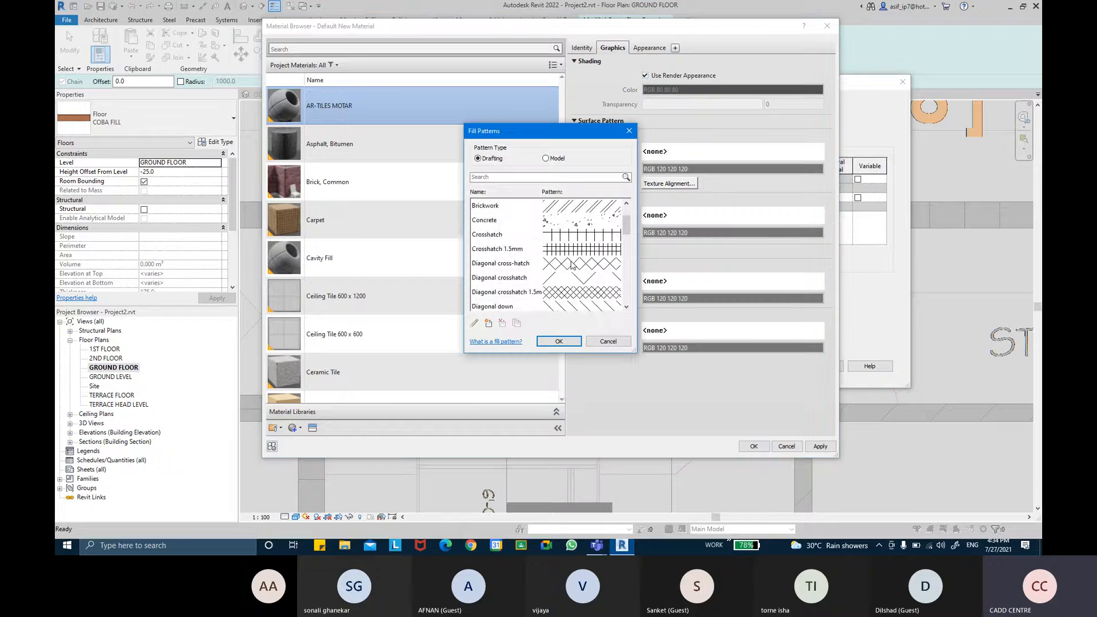
pyautogui.scroll(-3, 571, 263)
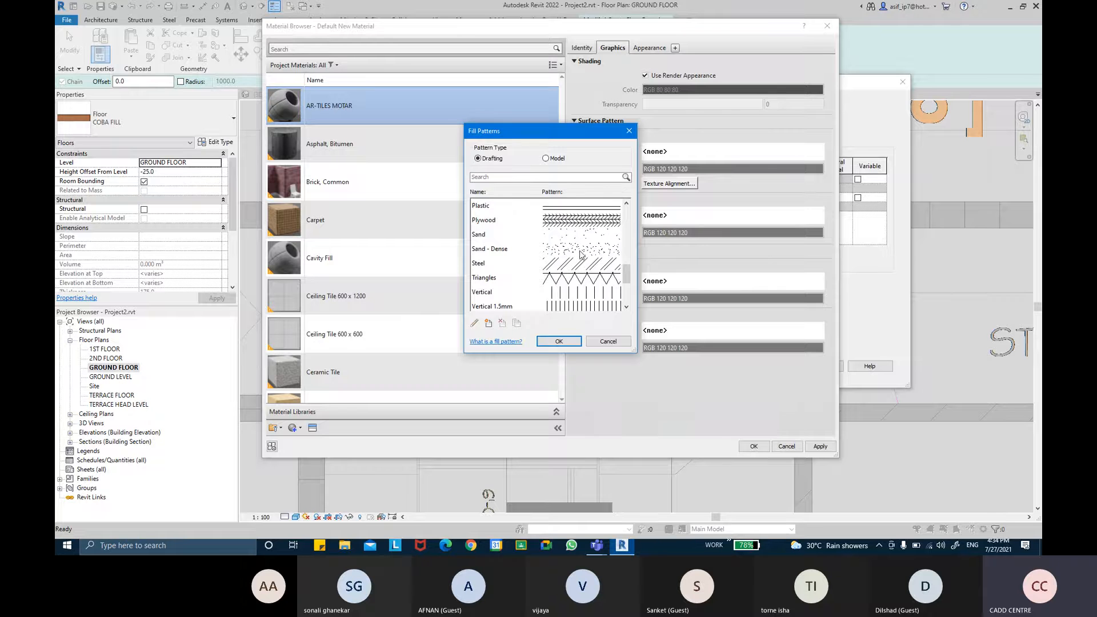
pyautogui.click(581, 239)
pyautogui.click(559, 342)
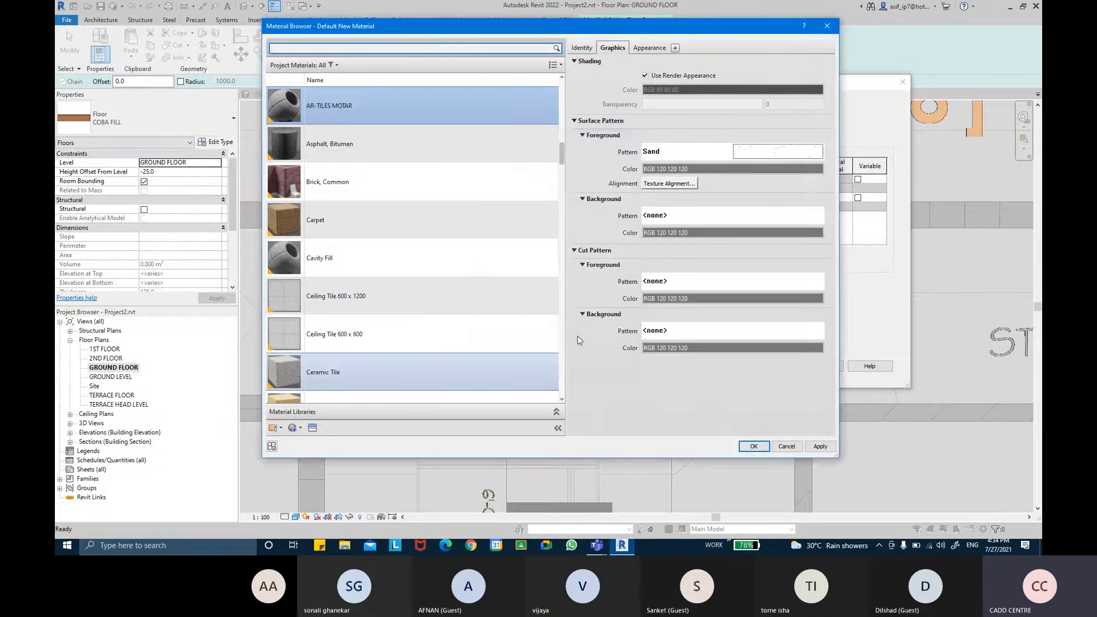
# Set the cut foreground pattern of AR-TILES MOTAR to Sand - Dense
pyautogui.click(717, 279)
pyautogui.scroll(-4, 601, 271)
pyautogui.scroll(-3, 594, 260)
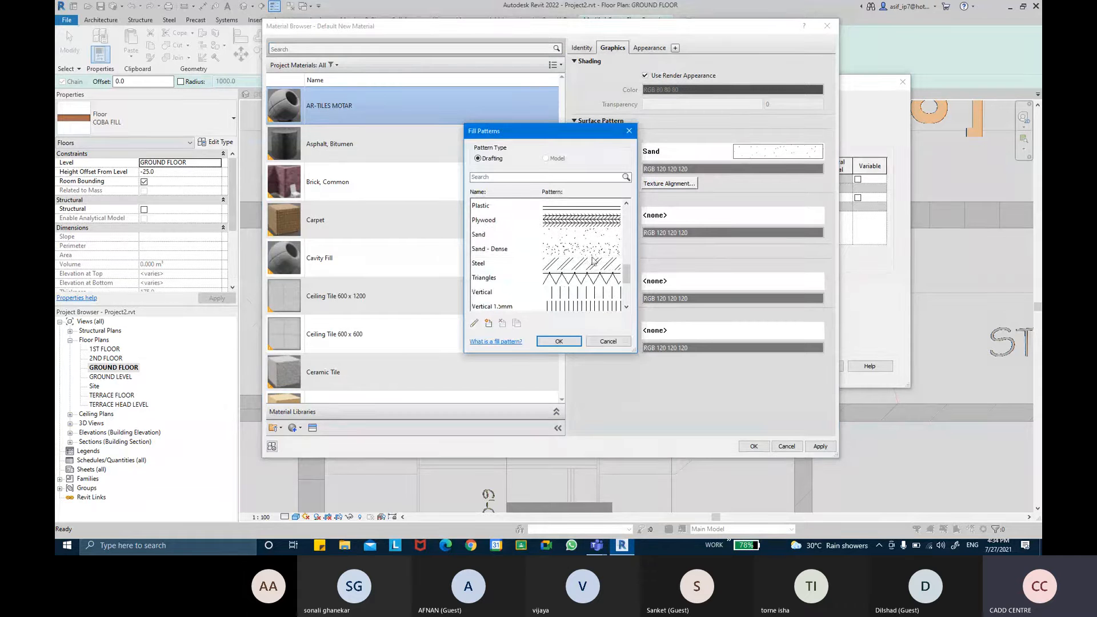
pyautogui.click(591, 252)
pyautogui.click(577, 342)
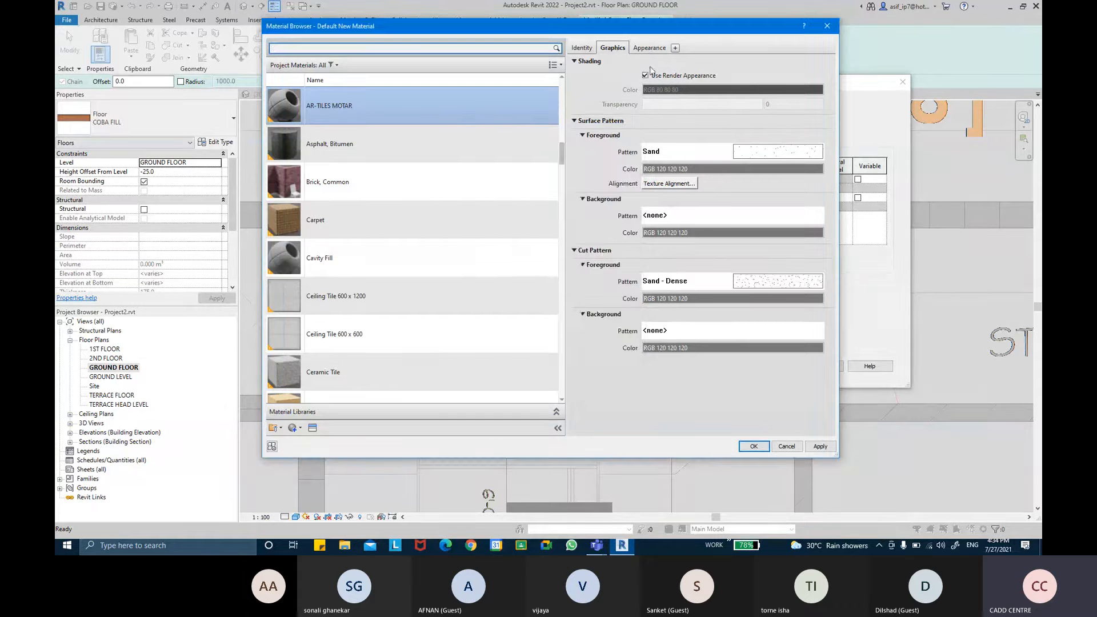
# Give AR-TILES MOTAR the Non-Uniform - Warm Gray concrete appearance from the Appearance Library and assign the material to the substrate layer
pyautogui.click(650, 48)
pyautogui.scroll(-1, 443, 370)
pyautogui.click(312, 427)
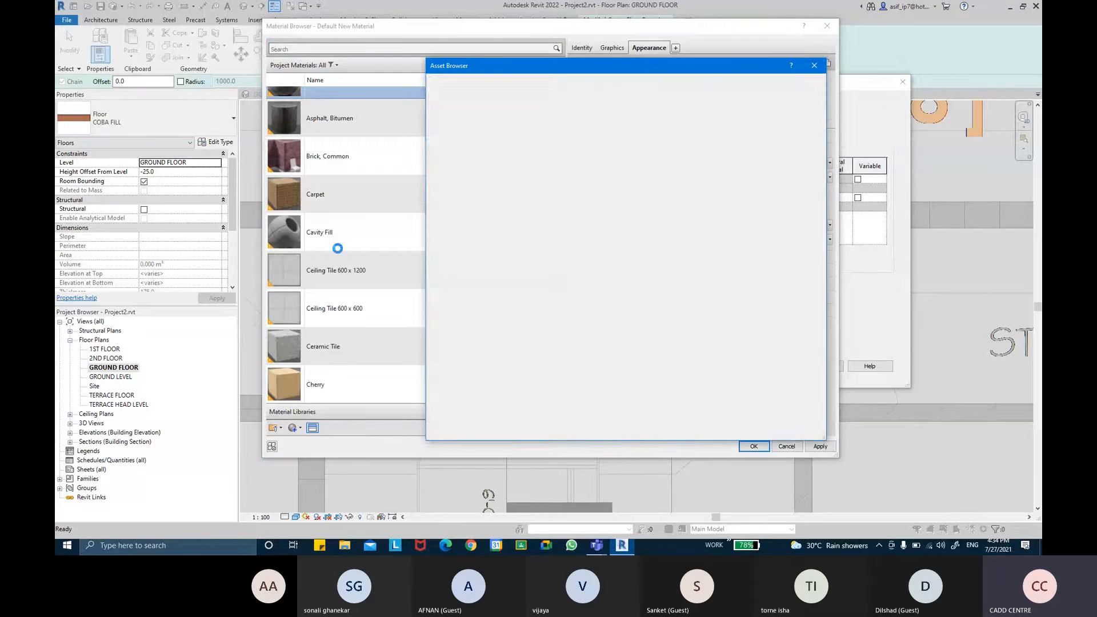
pyautogui.click(429, 139)
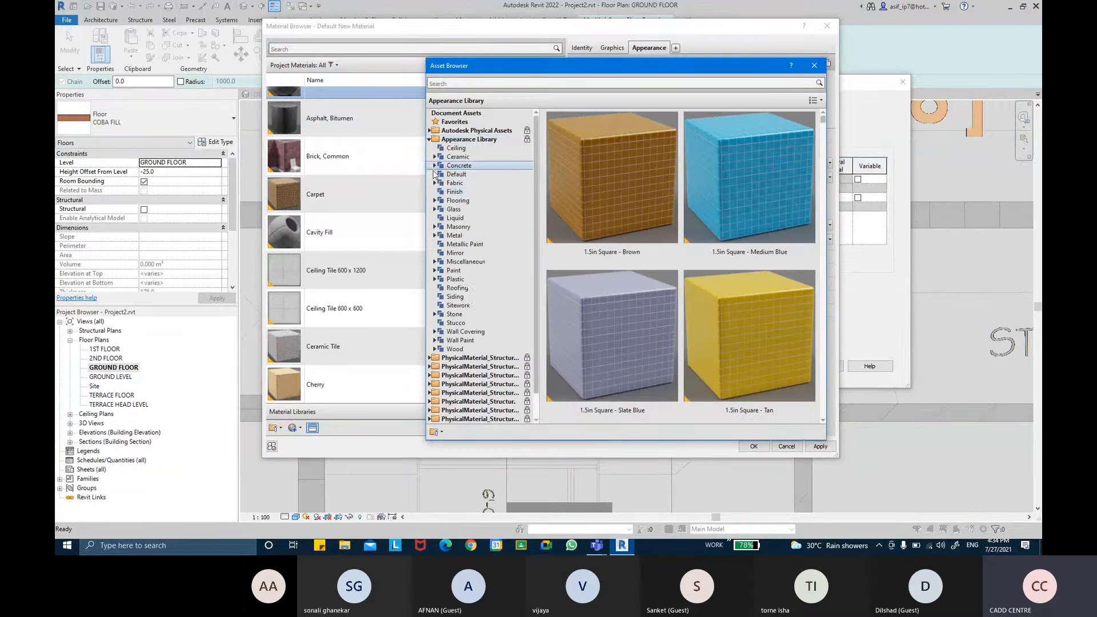
pyautogui.click(435, 165)
pyautogui.click(451, 165)
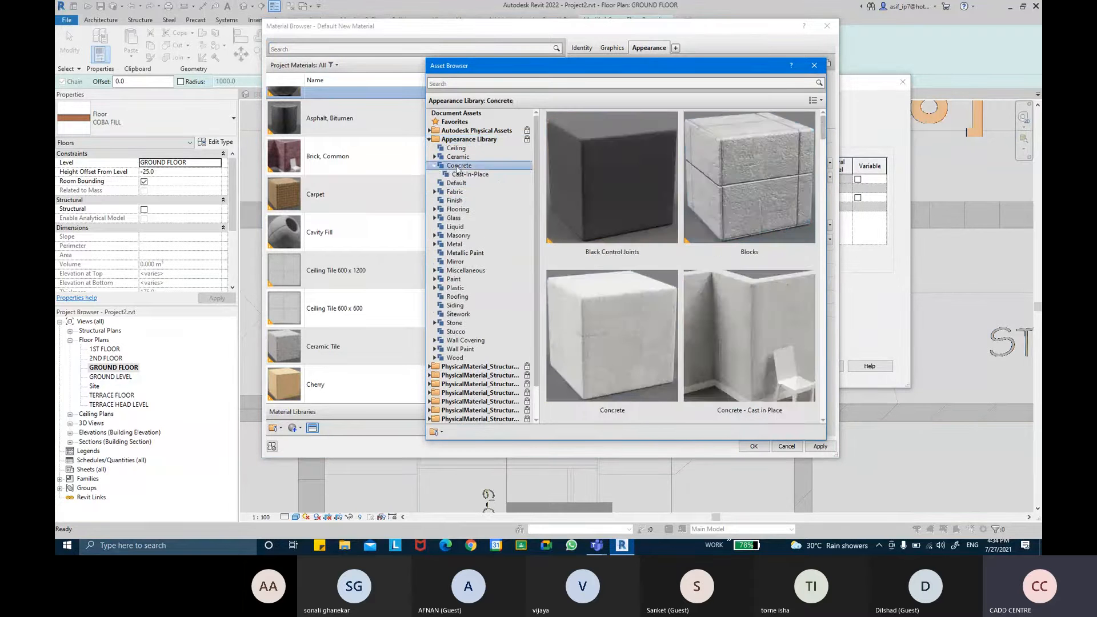
pyautogui.moveTo(824, 127); pyautogui.dragTo(807, 313)
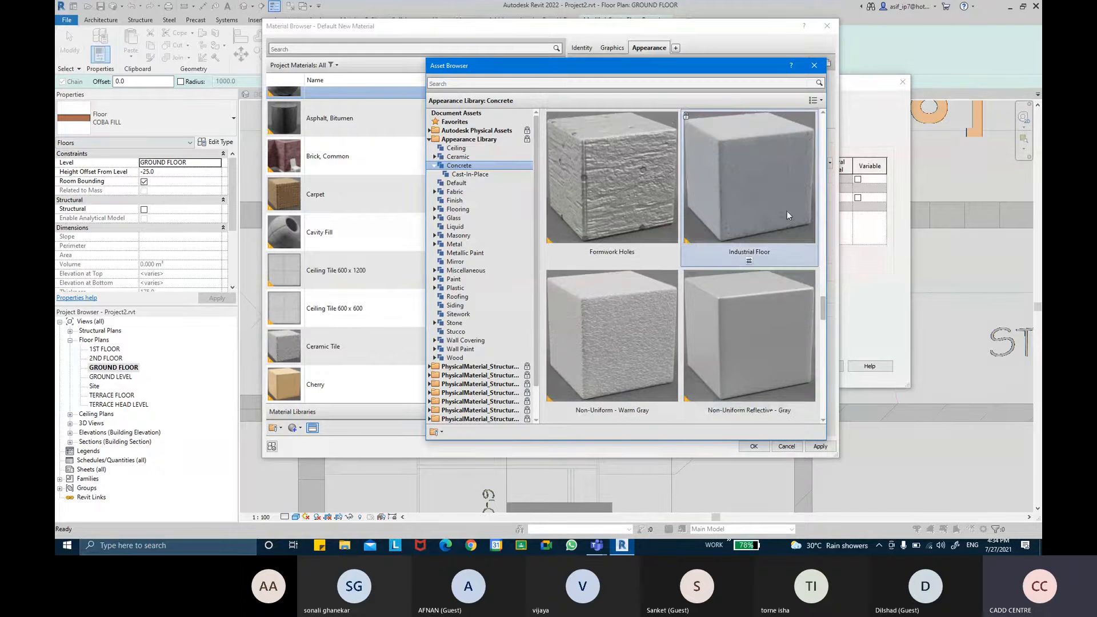
pyautogui.click(814, 65)
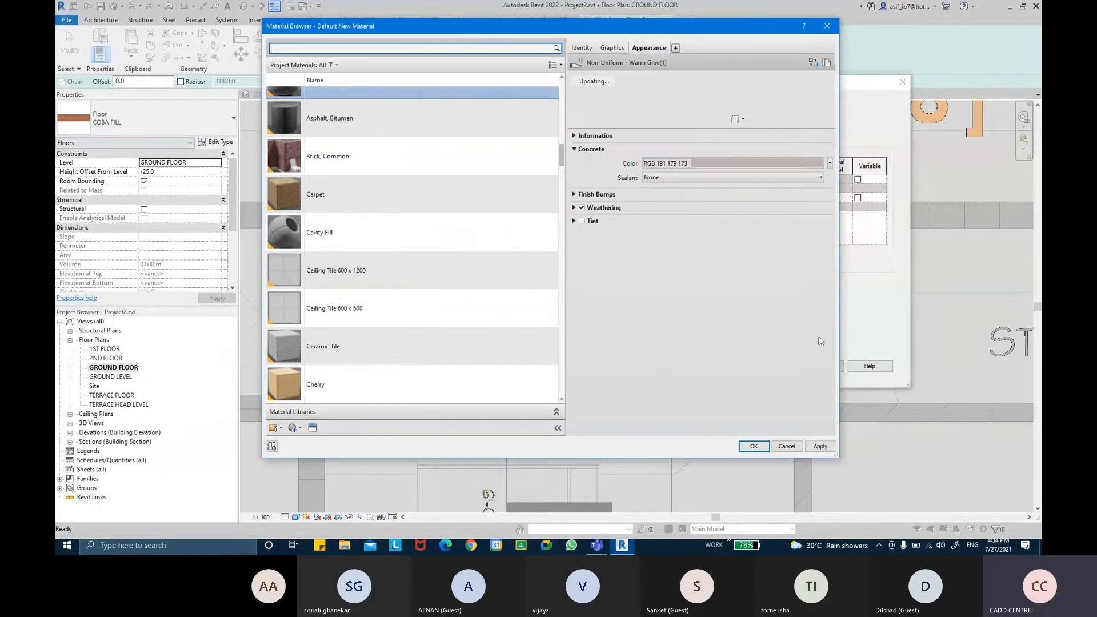
pyautogui.click(821, 446)
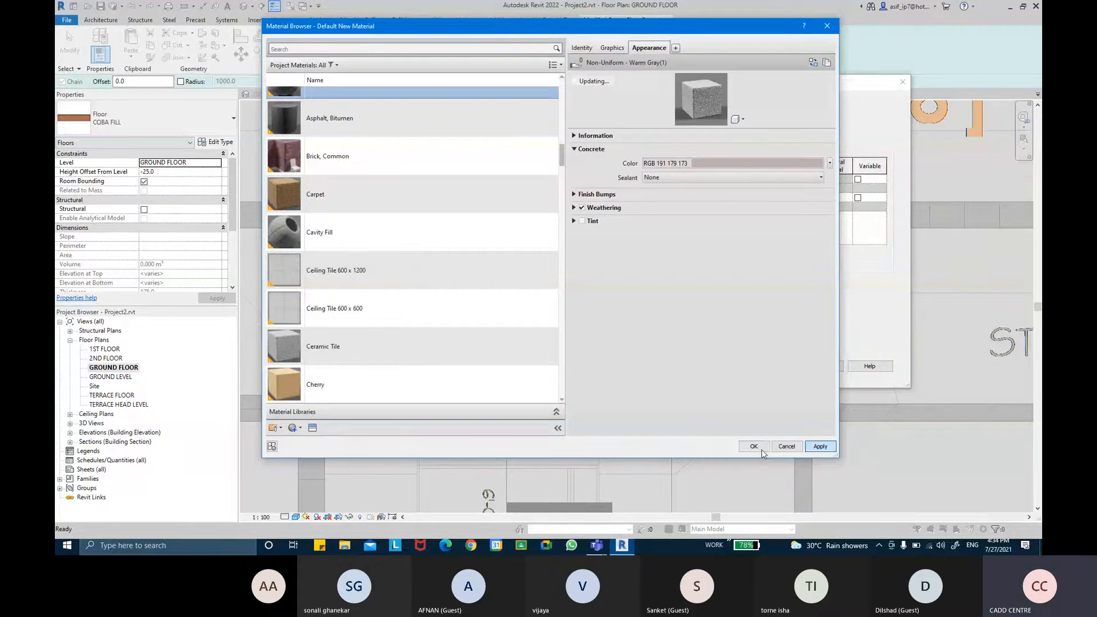
pyautogui.click(754, 447)
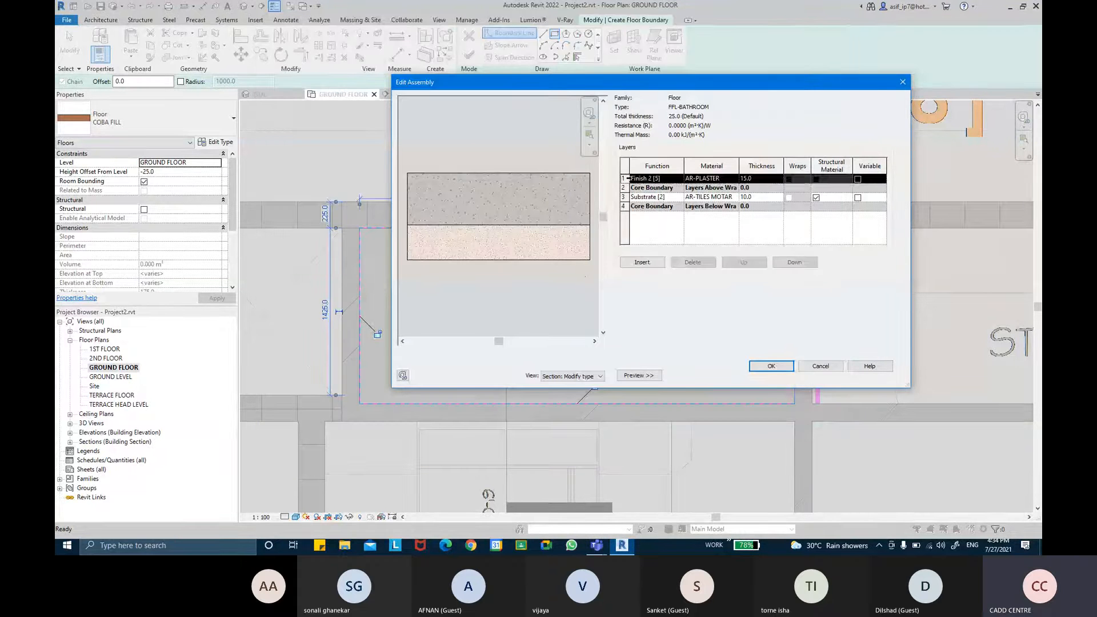
# Create a material named AR-BATHROOM FLOOR TILES with class Ceramic for the Finish 2 layer
pyautogui.click(734, 178)
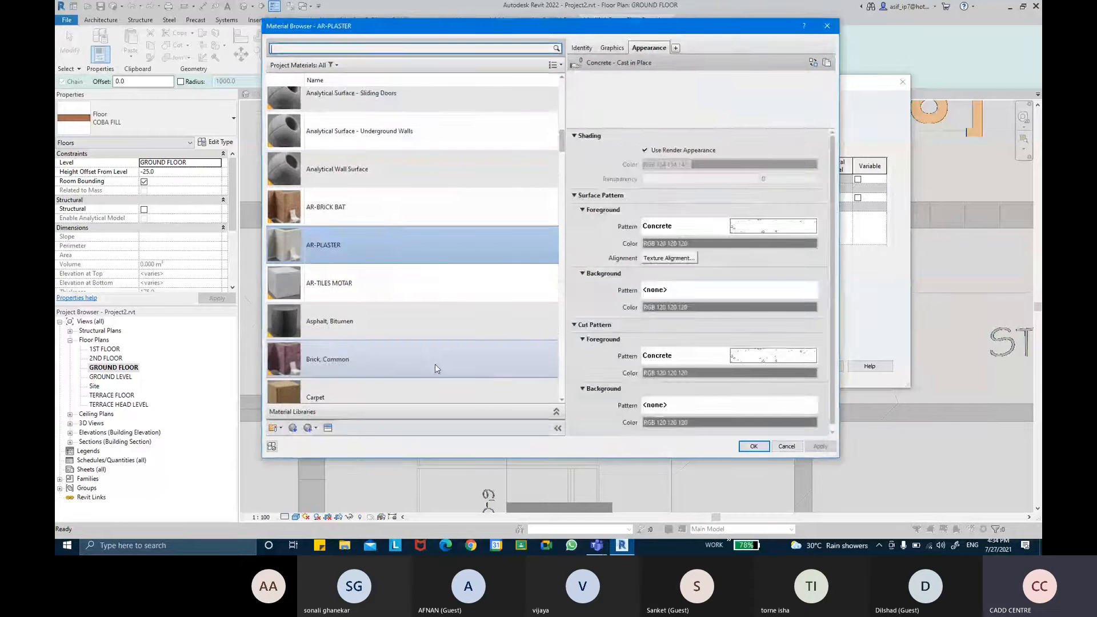
pyautogui.click(295, 427)
pyautogui.click(317, 440)
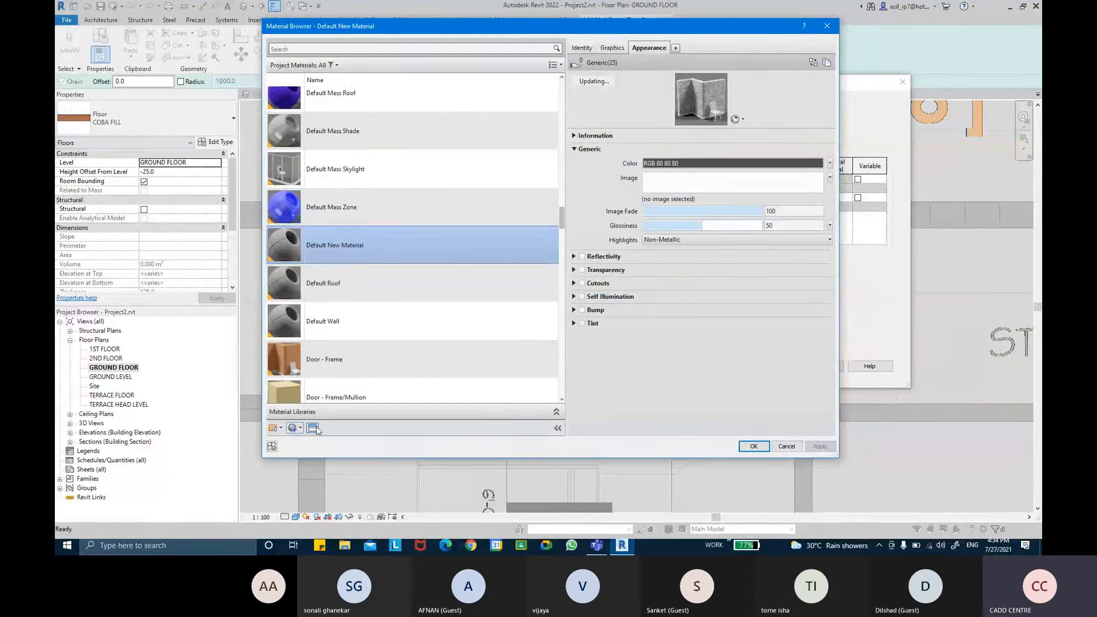
pyautogui.click(582, 47)
pyautogui.doubleClick(733, 62)
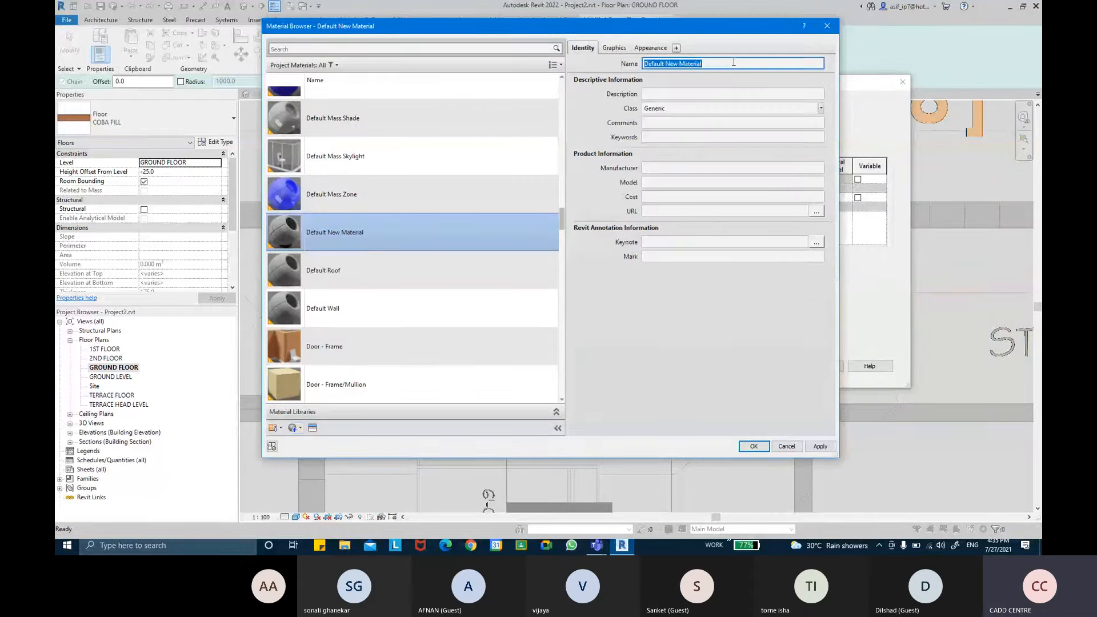
pyautogui.press('BackSpace')
pyautogui.write('AR-BATHROOM FLOOR')
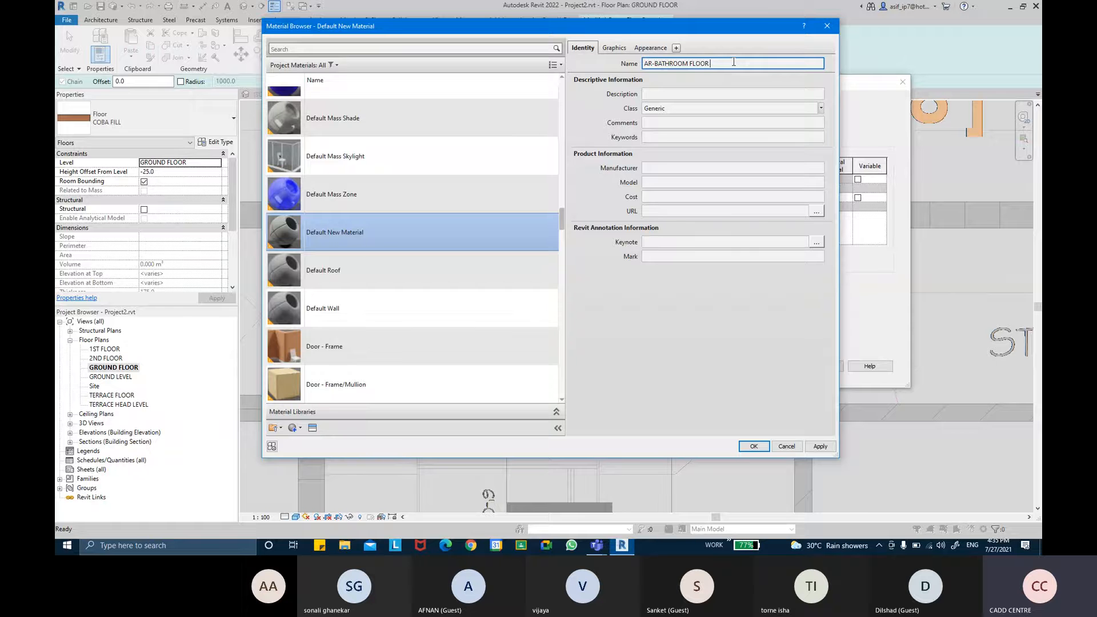
pyautogui.write(' TILES')
pyautogui.press('Return')
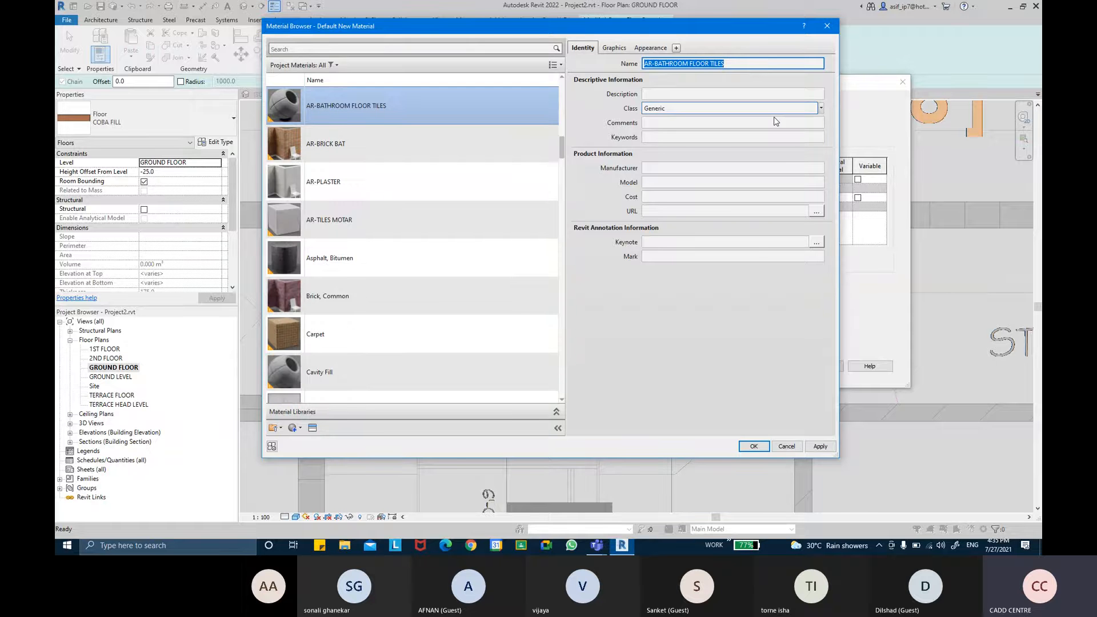
pyautogui.click(821, 108)
pyautogui.click(767, 120)
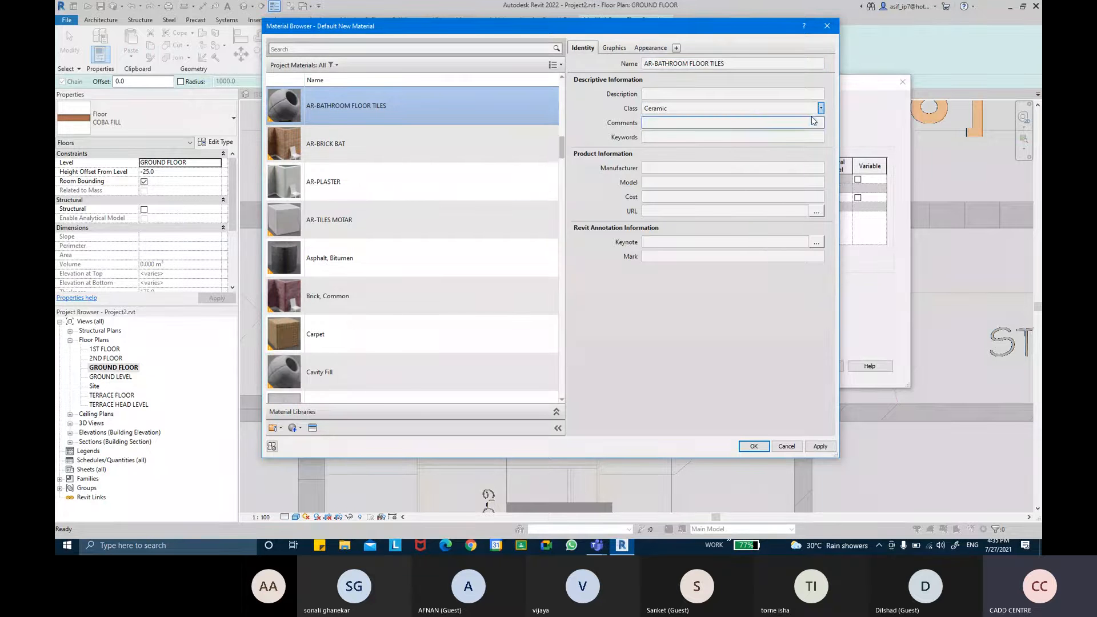
# Make AR-BATHROOM FLOOR TILES use its render appearance for shading and set its surface foreground to the 600 x 600mm model pattern
pyautogui.click(615, 48)
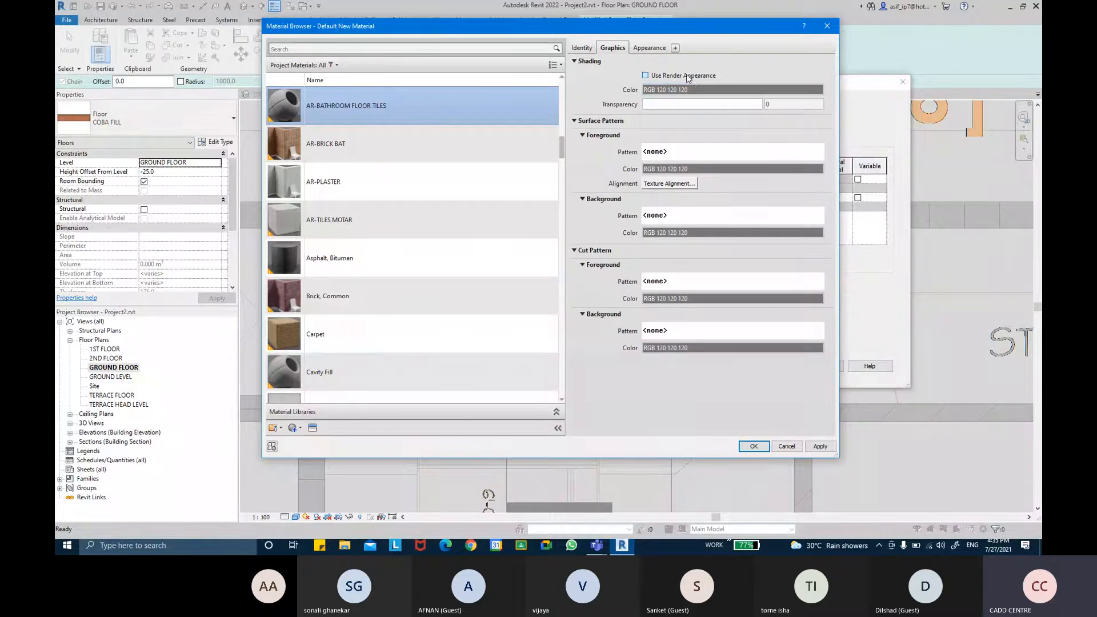
pyautogui.click(714, 158)
pyautogui.click(545, 159)
pyautogui.moveTo(631, 226); pyautogui.dragTo(629, 257)
pyautogui.click(589, 237)
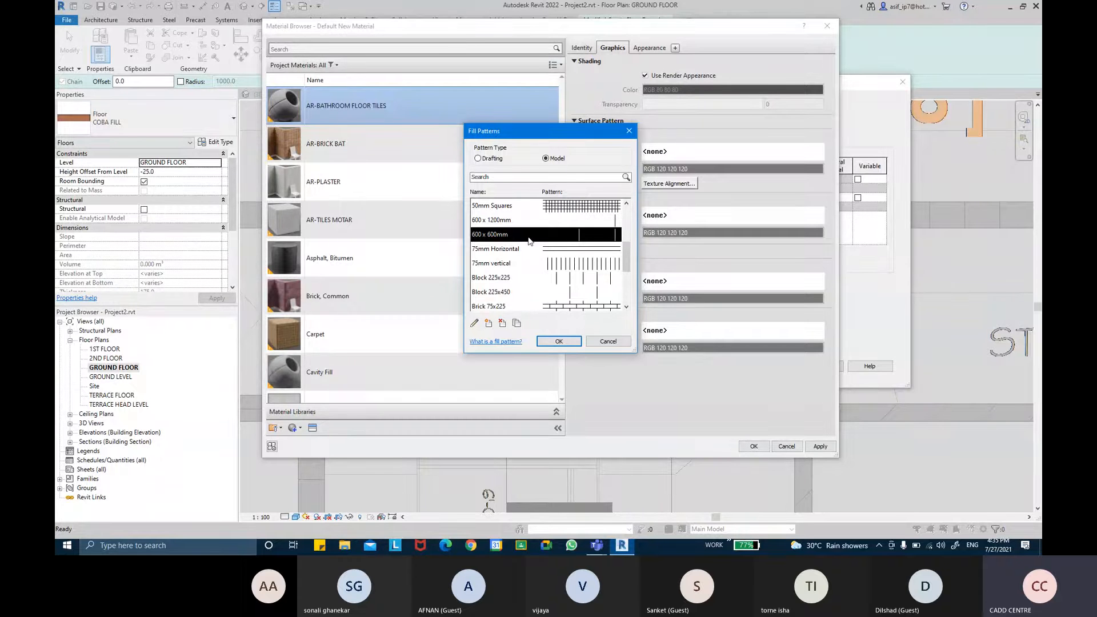
pyautogui.click(563, 342)
# Set the cut foreground pattern of AR-BATHROOM FLOOR TILES to Diagonal crosshatch 1.5mm
pyautogui.click(726, 283)
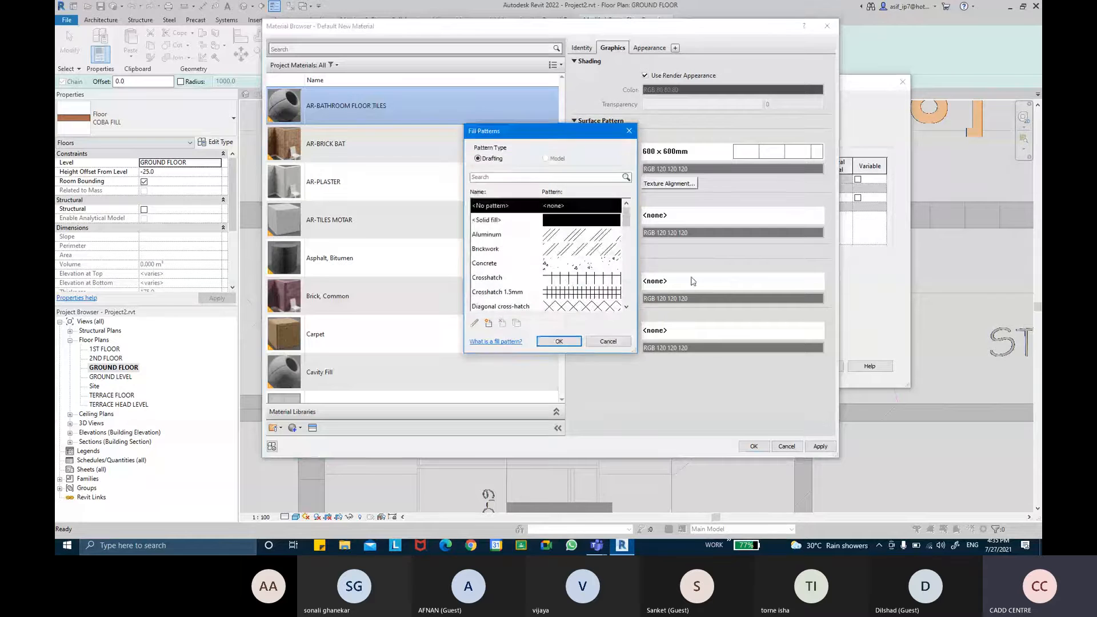
pyautogui.click(574, 292)
pyautogui.click(558, 341)
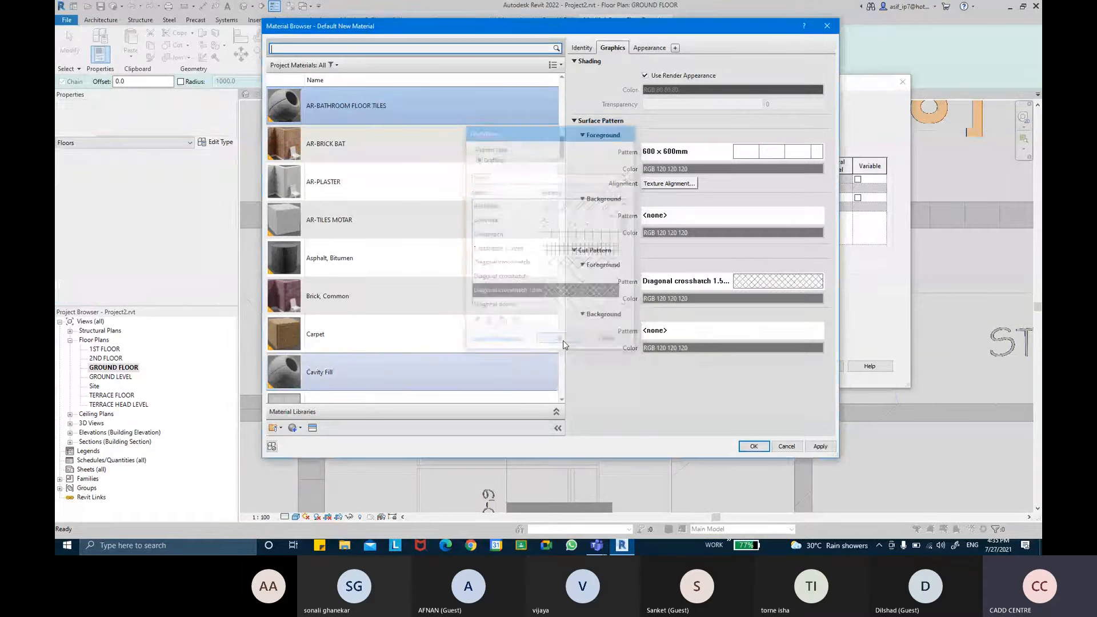
# Apply a Tiles texture as the appearance image of AR-BATHROOM FLOOR TILES and set its sample size to 600 mm
pyautogui.click(649, 48)
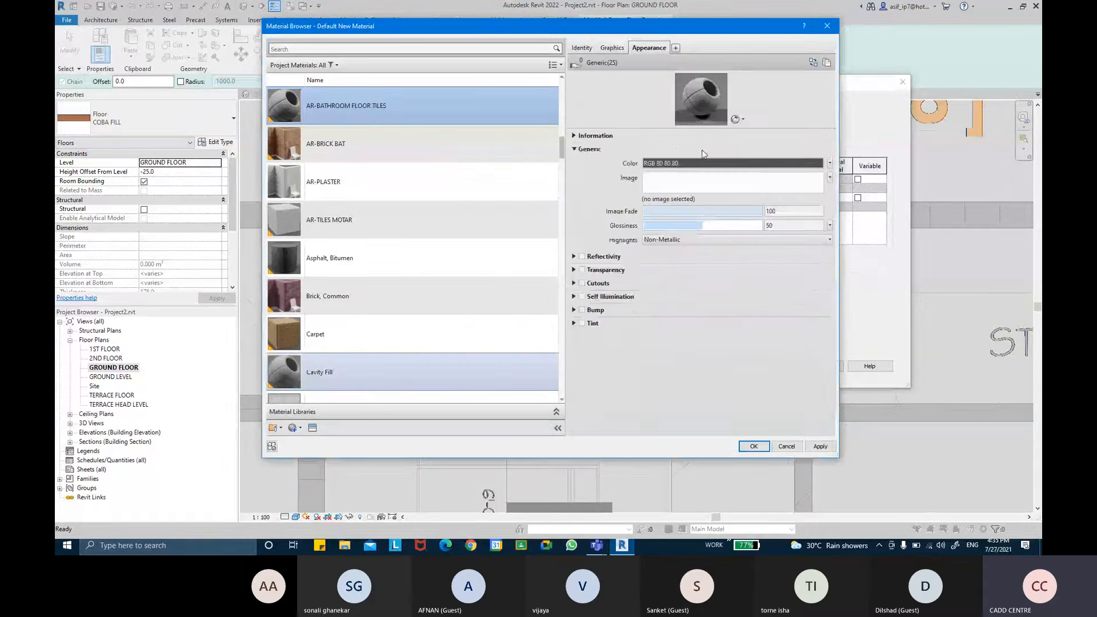
pyautogui.click(830, 181)
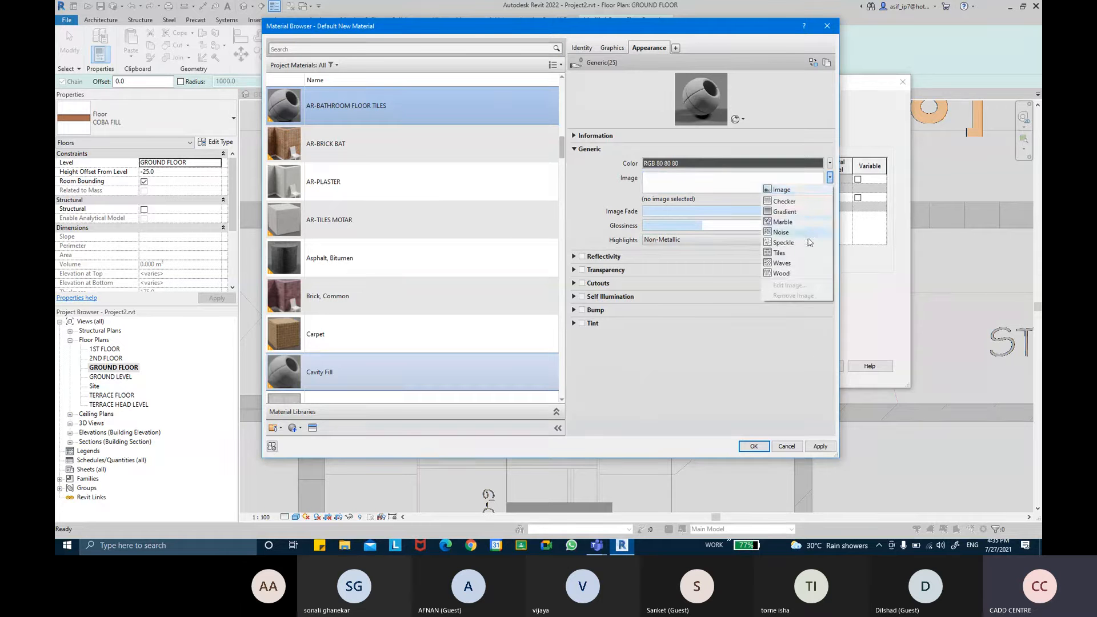
pyautogui.click(798, 254)
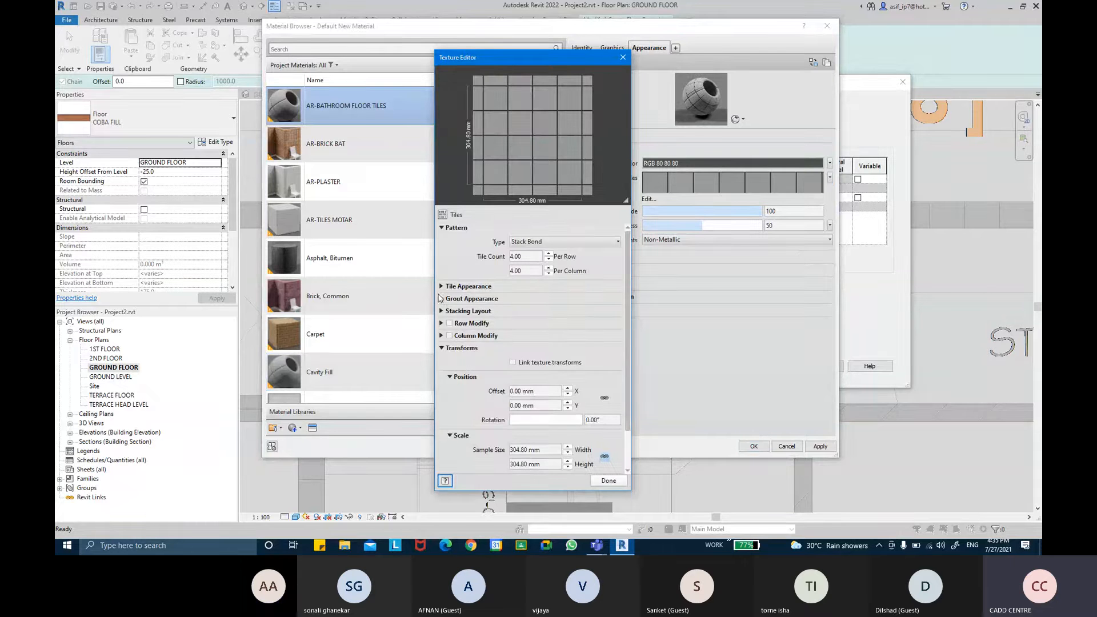
pyautogui.click(442, 286)
pyautogui.click(442, 286)
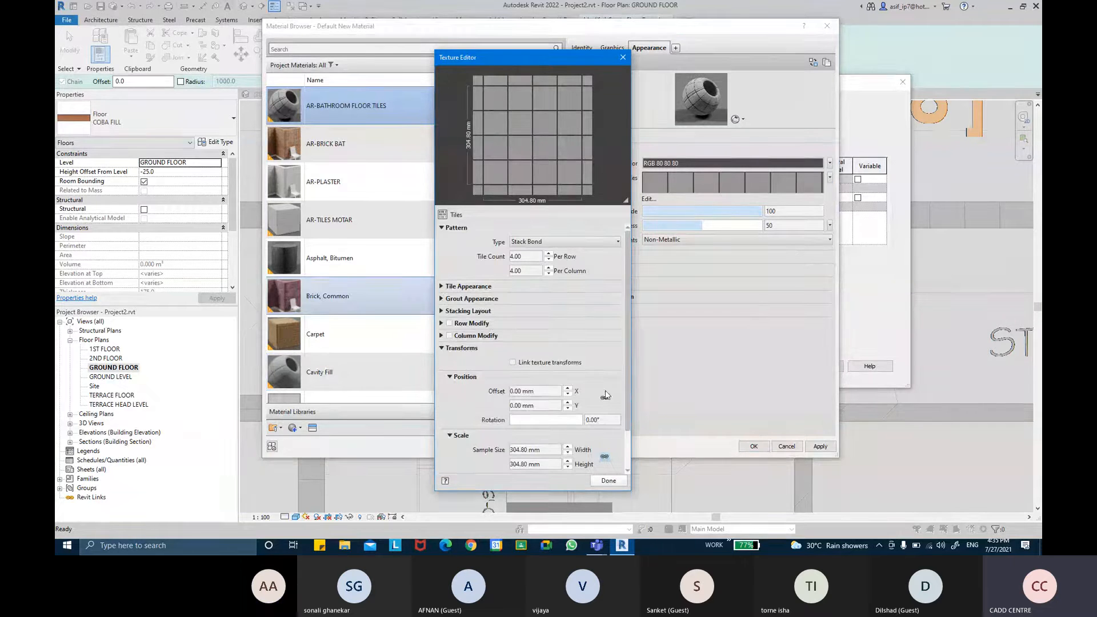
pyautogui.doubleClick(552, 449)
pyautogui.write('600')
pyautogui.press('Return')
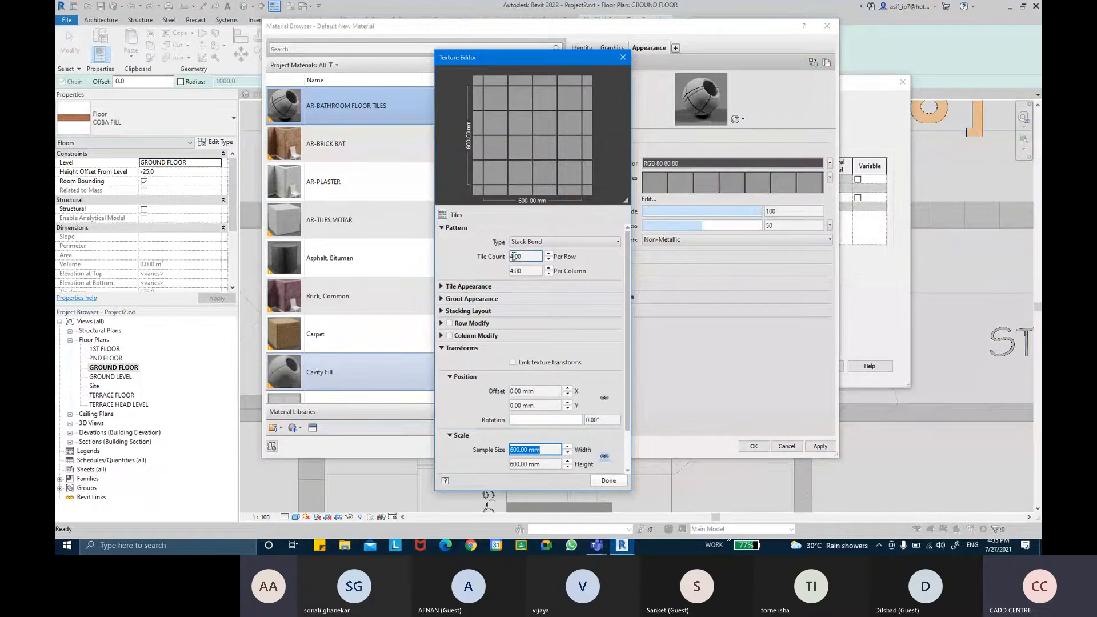
# Set the texture's tile count to 1 per row and 1 per column
pyautogui.doubleClick(521, 256)
pyautogui.write('1')
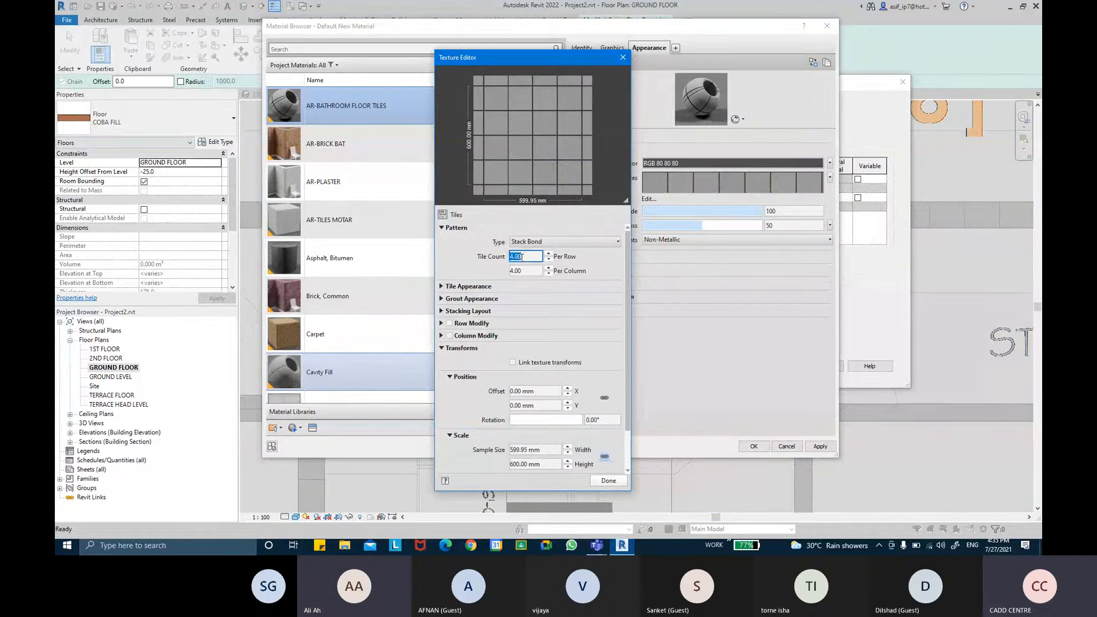
pyautogui.doubleClick(527, 272)
pyautogui.press('Return')
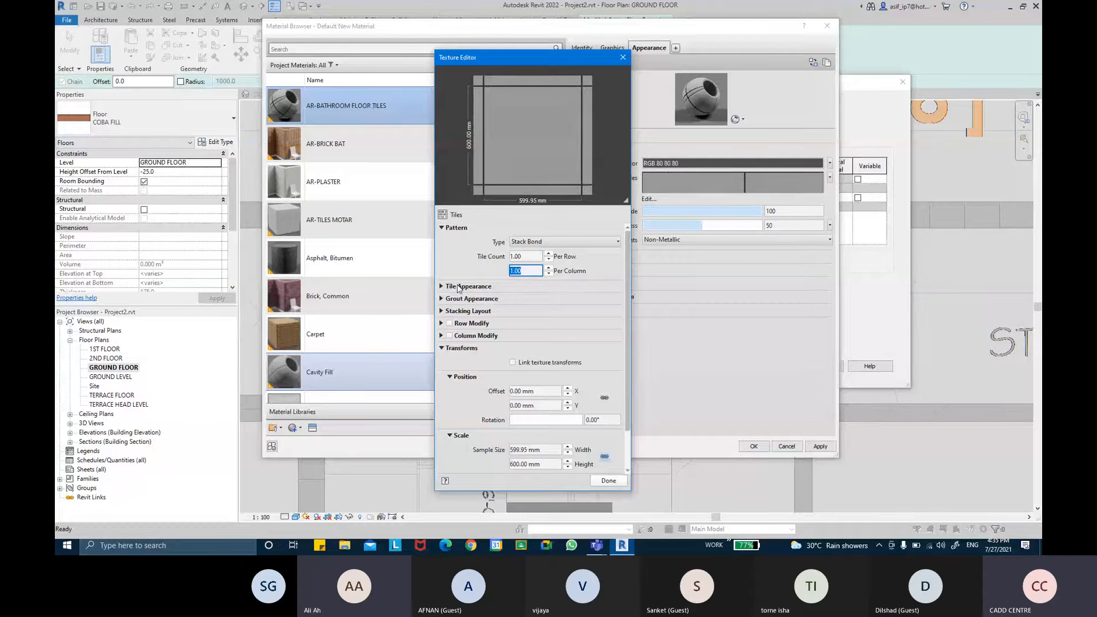
# Switch the tile color to an image and browse to the MATERIALS folder inside REVIT-THE BIM SOLUTION CLASS on the desktop
pyautogui.click(443, 288)
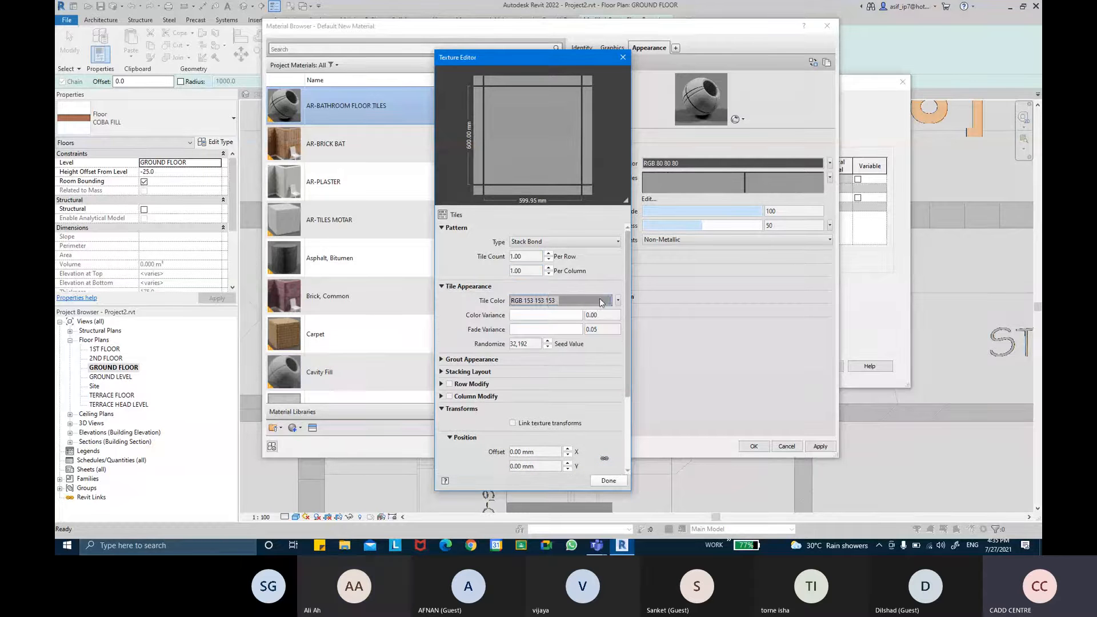
pyautogui.click(618, 301)
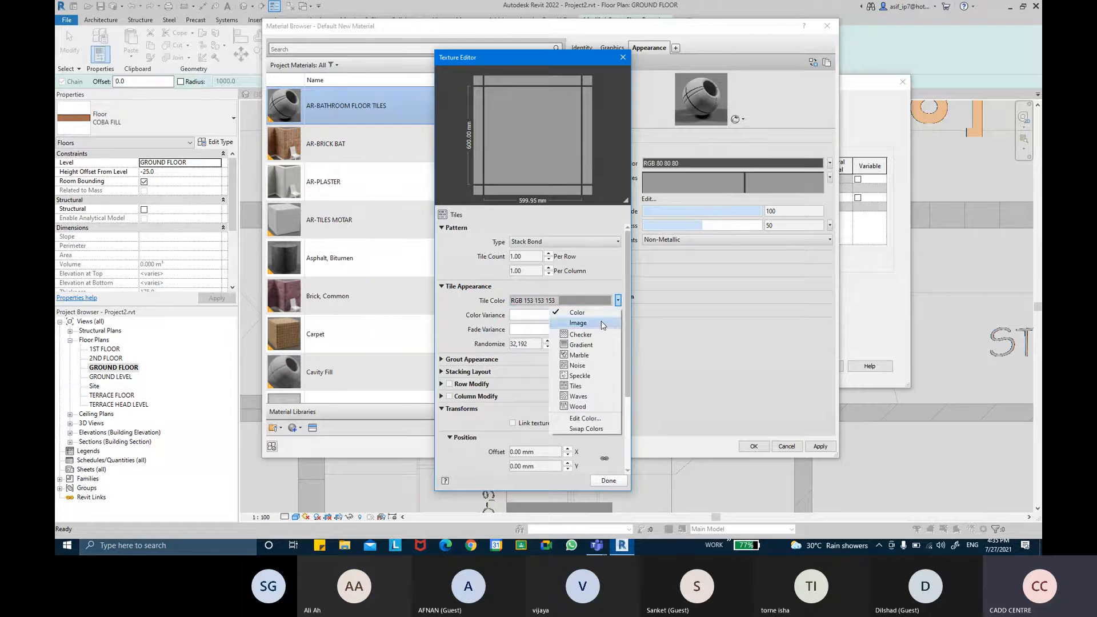
pyautogui.click(603, 325)
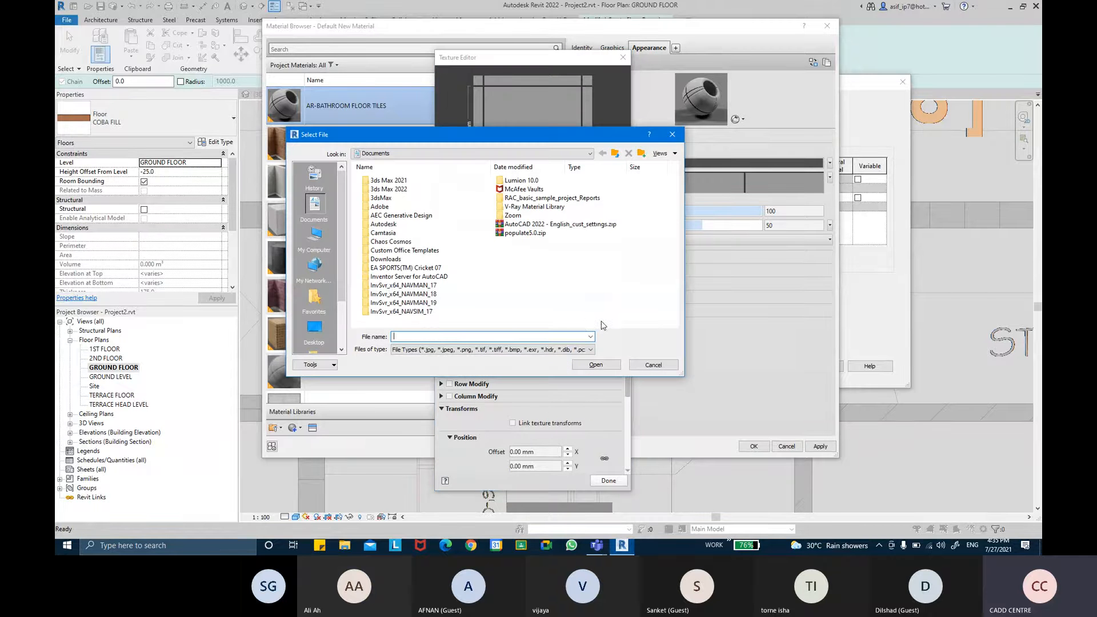
pyautogui.click(314, 329)
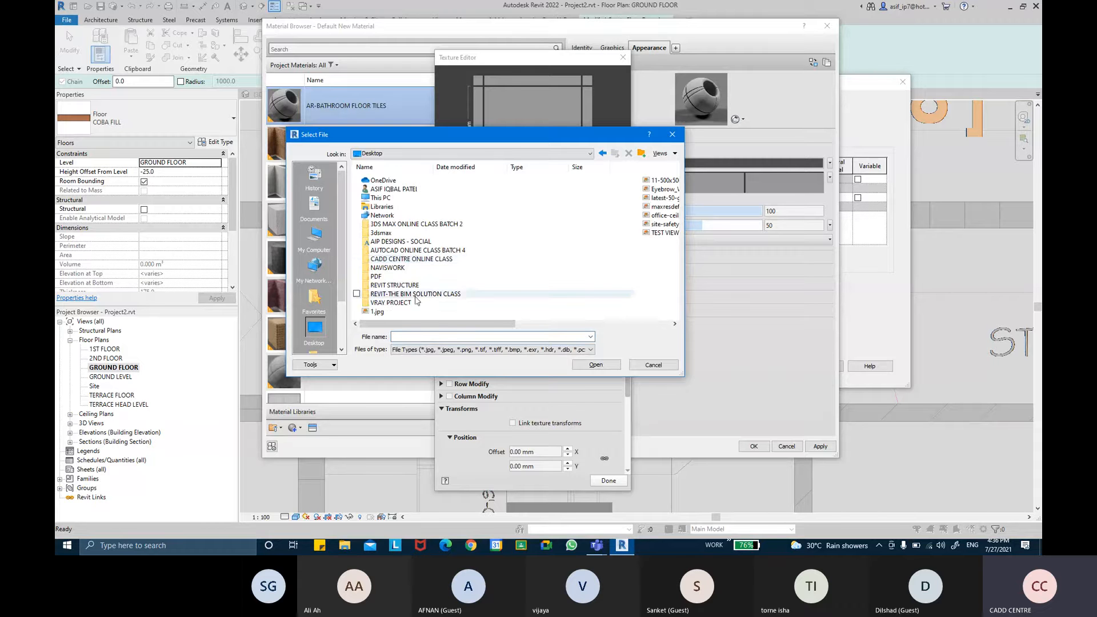
pyautogui.doubleClick(415, 295)
pyautogui.click(411, 252)
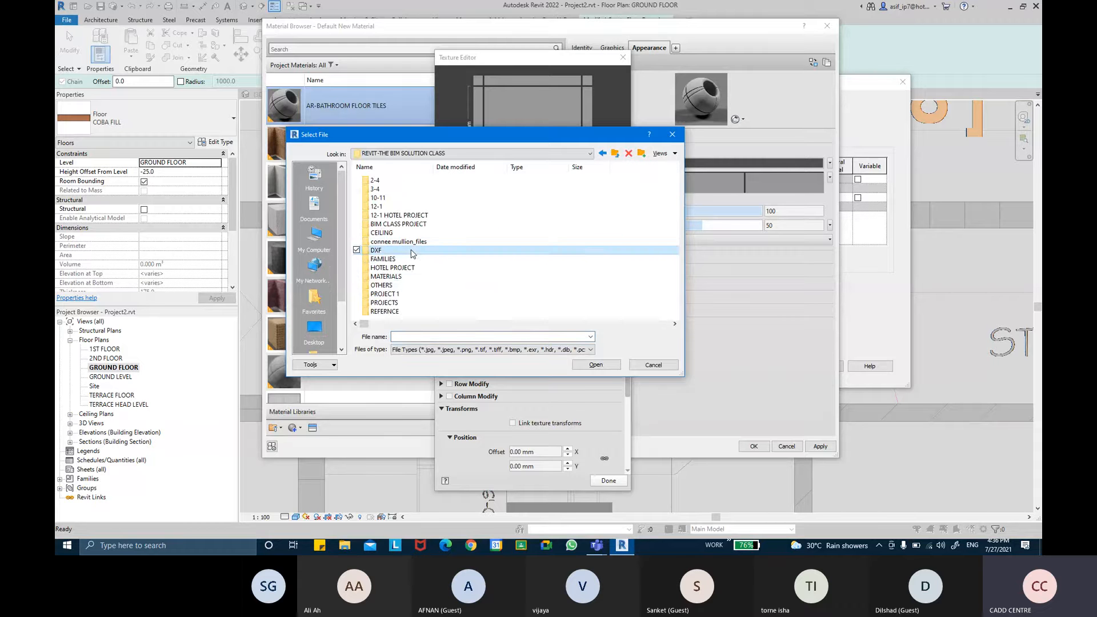
pyautogui.click(411, 276)
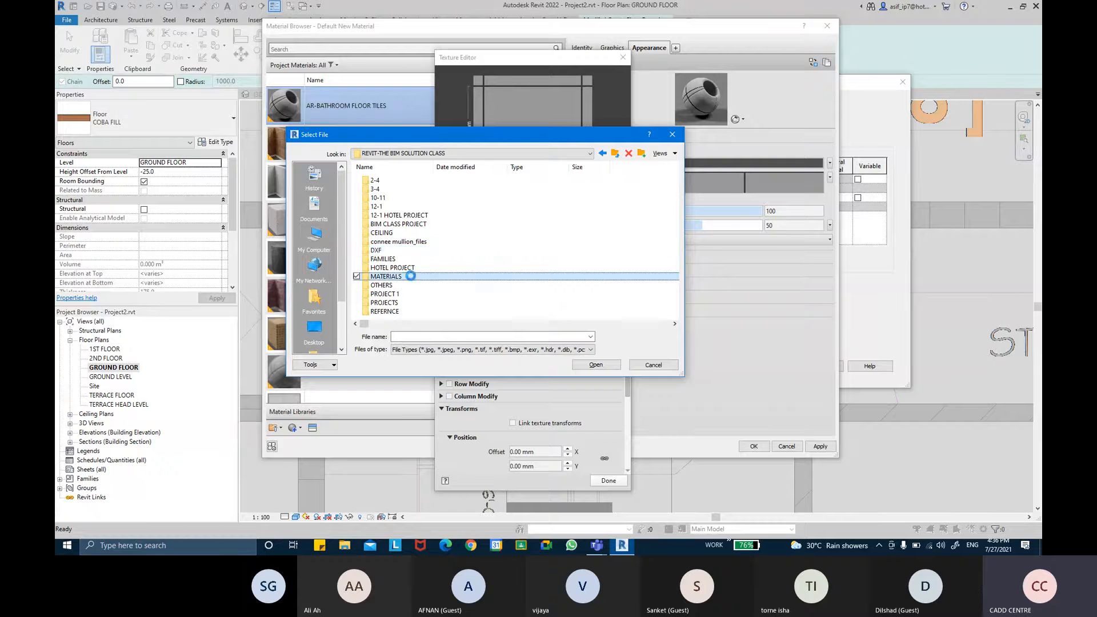
pyautogui.doubleClick(411, 276)
# Preview the folder's images as large thumbnails and load office-floor-tile-500x500.jpg as the tile image
pyautogui.click(663, 153)
pyautogui.click(663, 185)
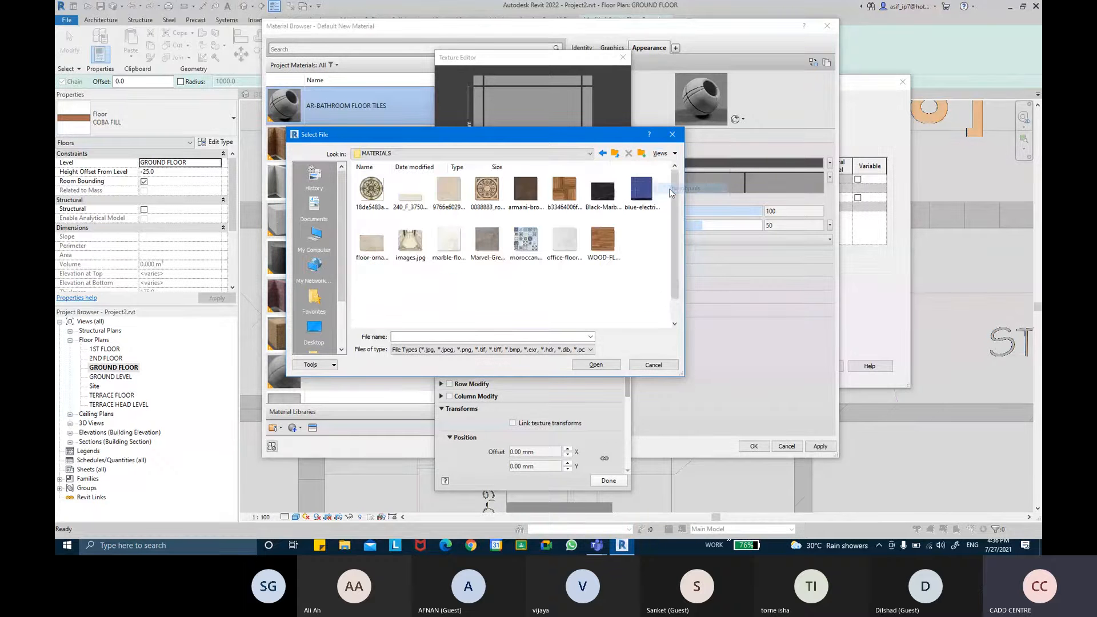
pyautogui.keyDown('ctrl'); pyautogui.scroll(2, 601, 294); pyautogui.keyUp('ctrl')
pyautogui.keyDown('ctrl'); pyautogui.scroll(2, 601, 294); pyautogui.keyUp('ctrl')
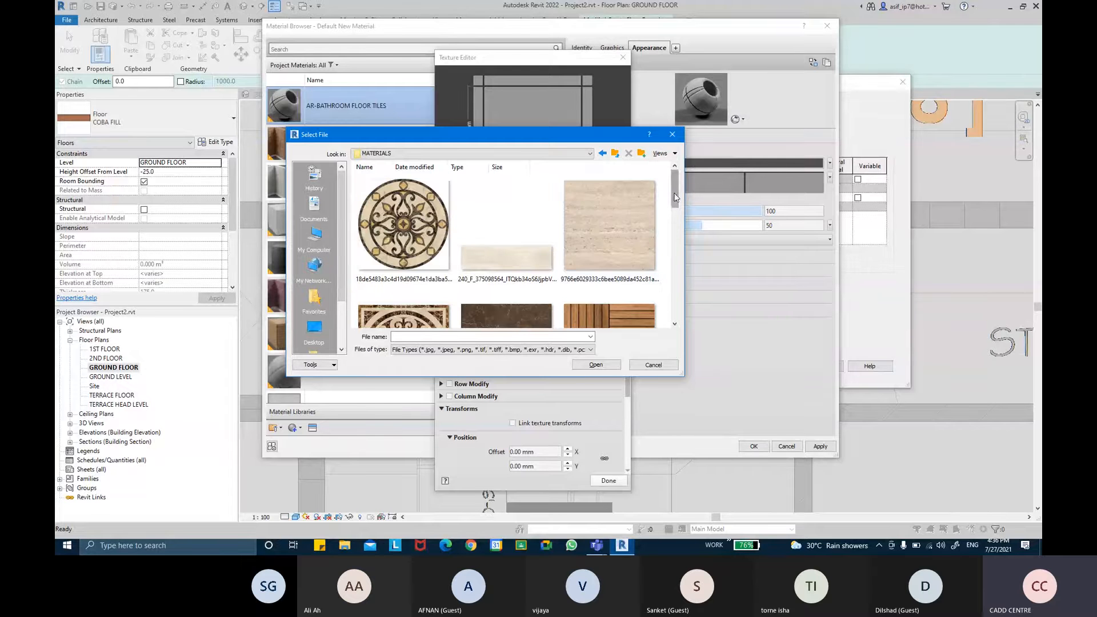
pyautogui.moveTo(675, 198); pyautogui.dragTo(669, 315)
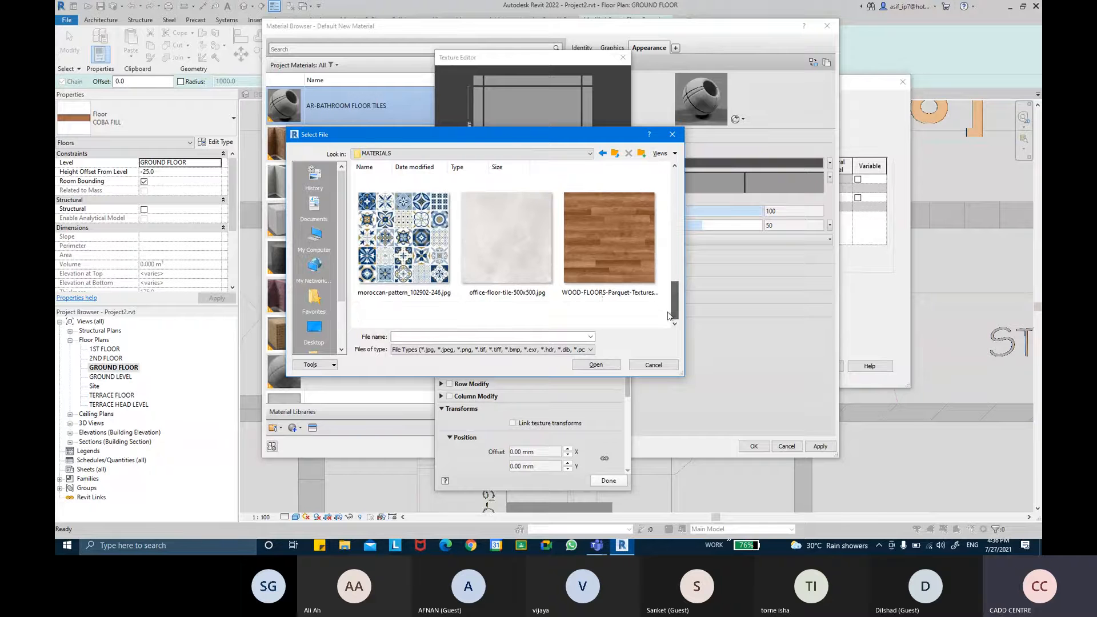
pyautogui.click(466, 257)
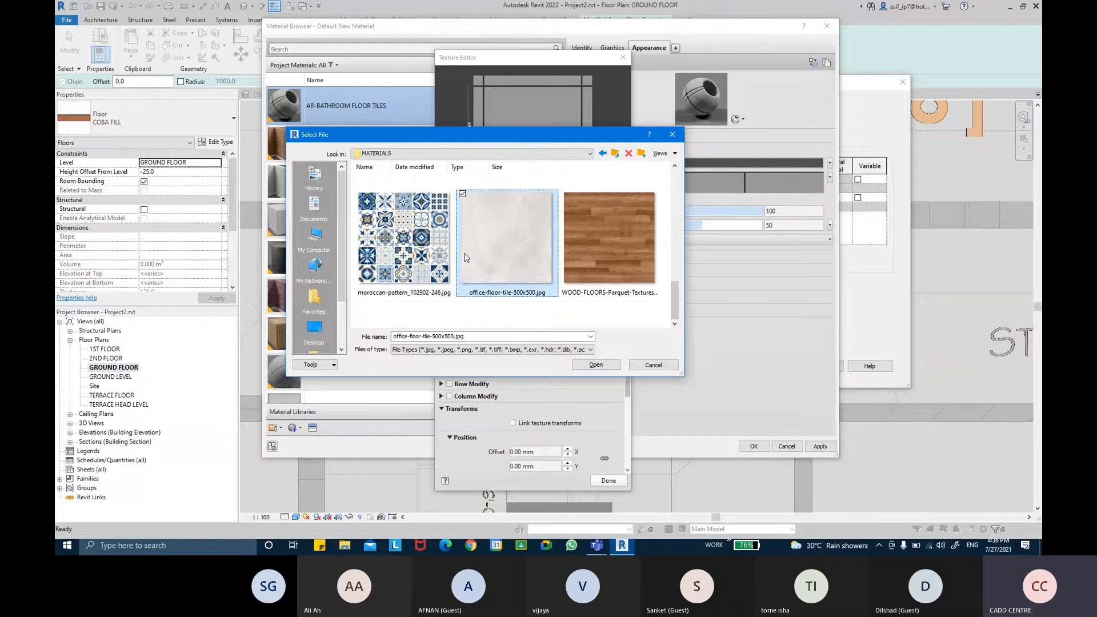
pyautogui.click(595, 365)
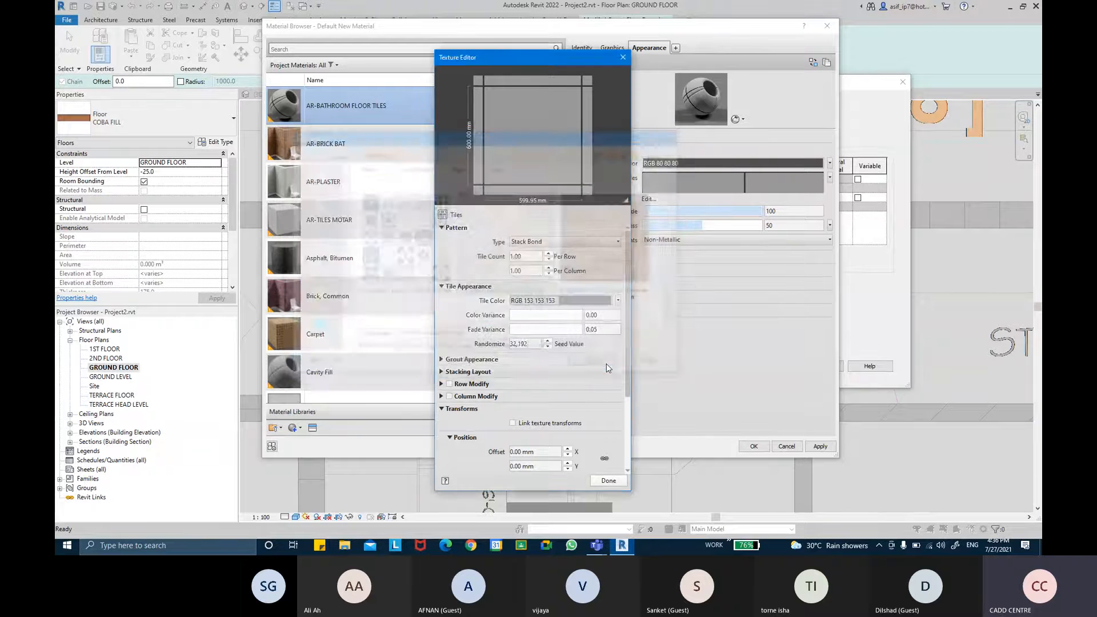
# Set the tile image's sample size to 600 x 600 mm and finish editing the texture
pyautogui.tripleClick(558, 375)
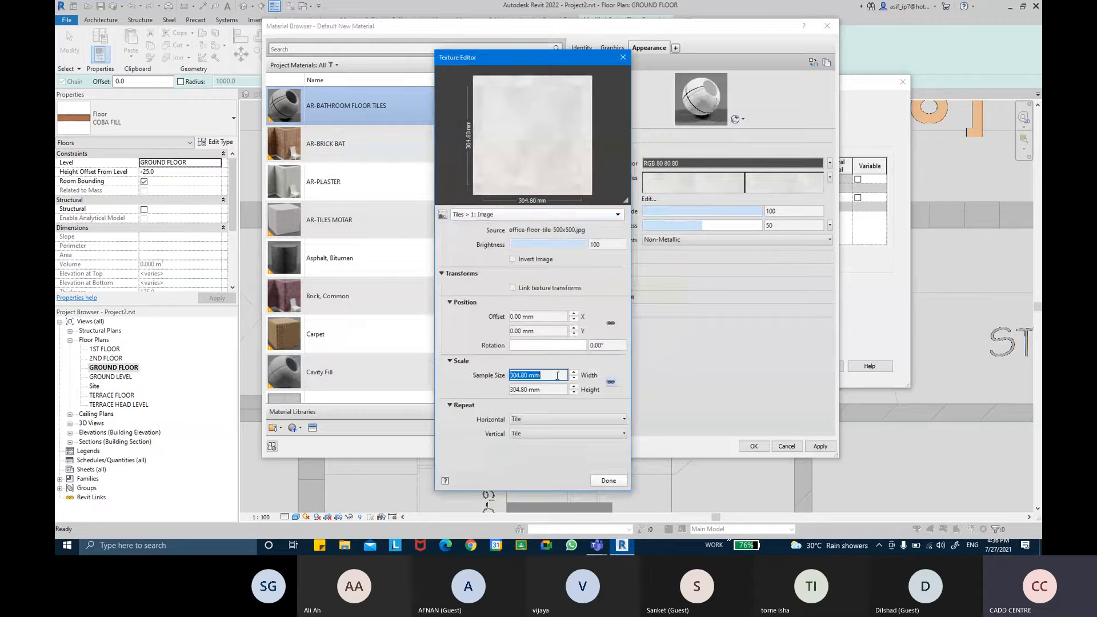
pyautogui.write('600')
pyautogui.tripleClick(550, 389)
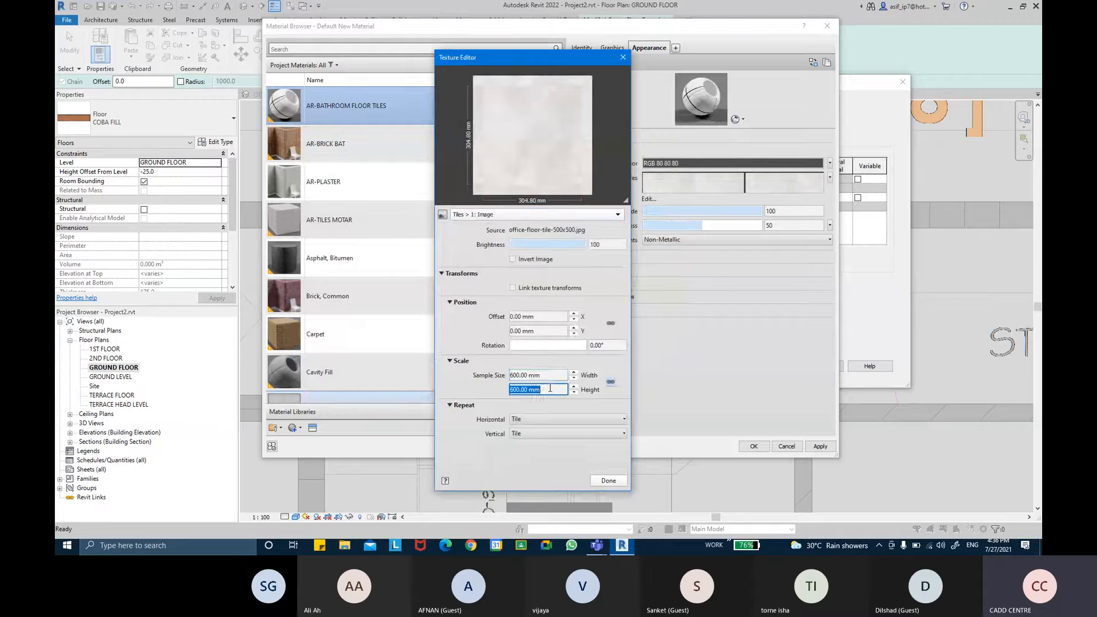
pyautogui.click(606, 481)
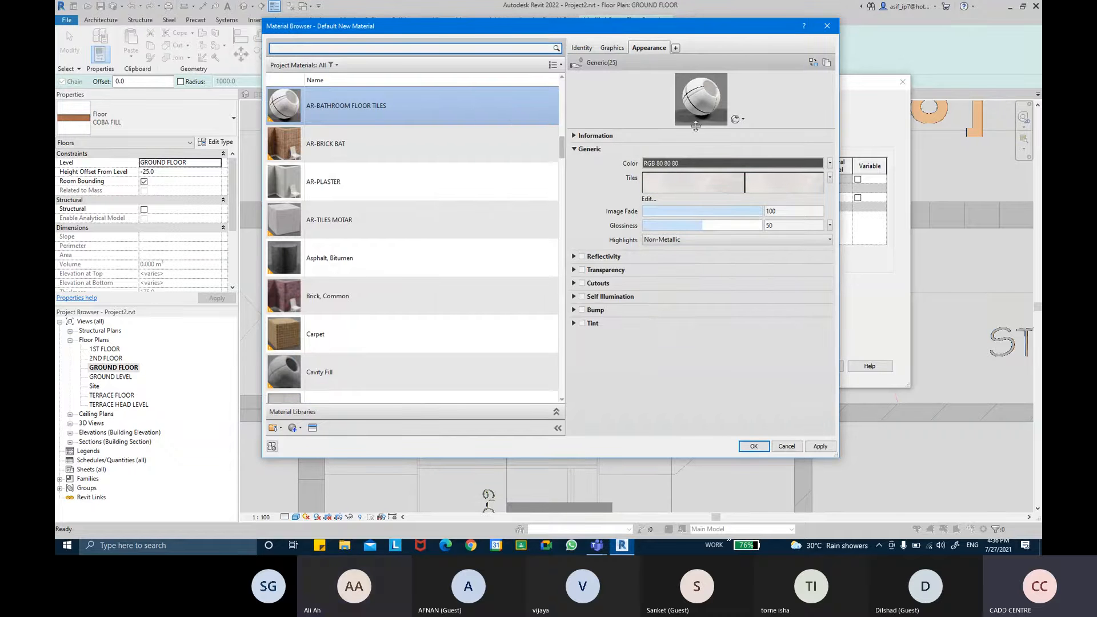
# Set glossiness to 25, enable reflectivity with direct 37 and oblique 24, and assign the tile material to the floor layer
pyautogui.moveTo(695, 130); pyautogui.dragTo(692, 209)
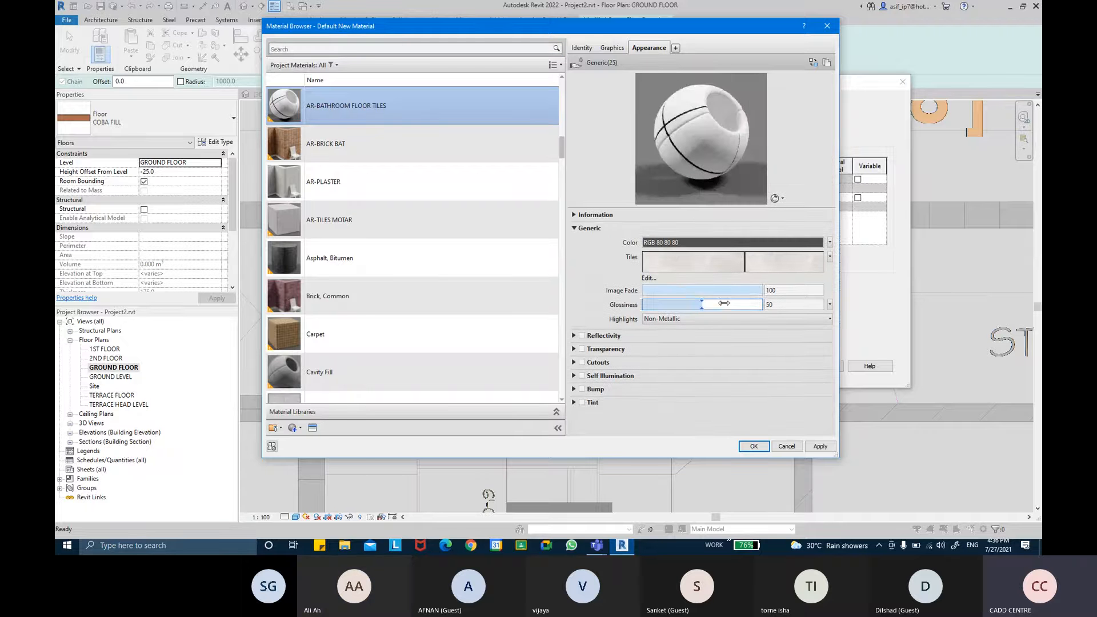
pyautogui.click(694, 305)
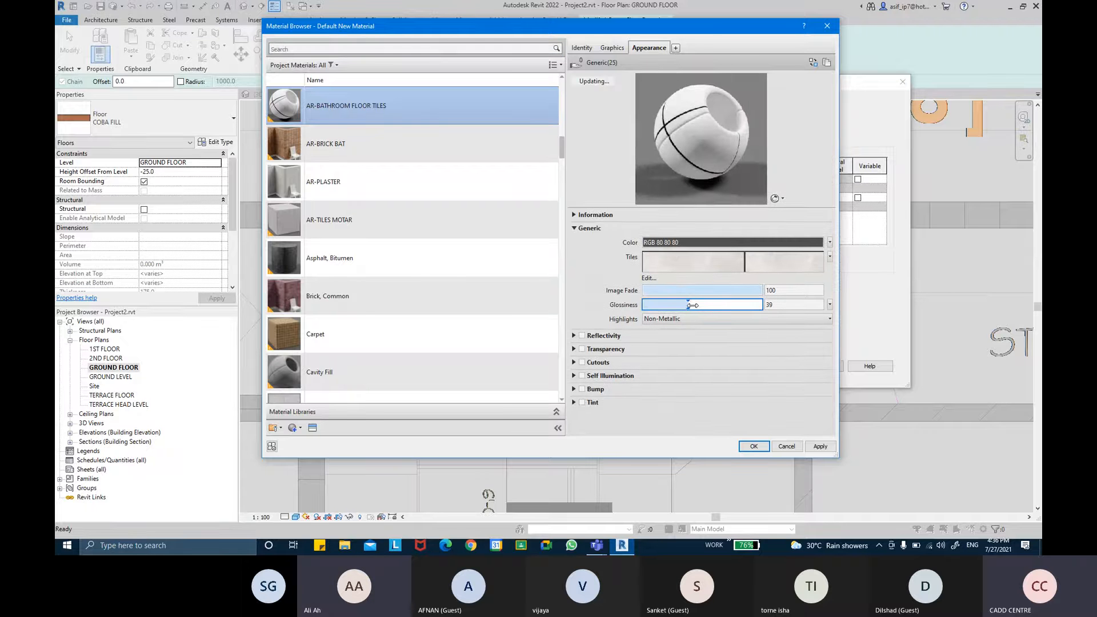
pyautogui.click(582, 335)
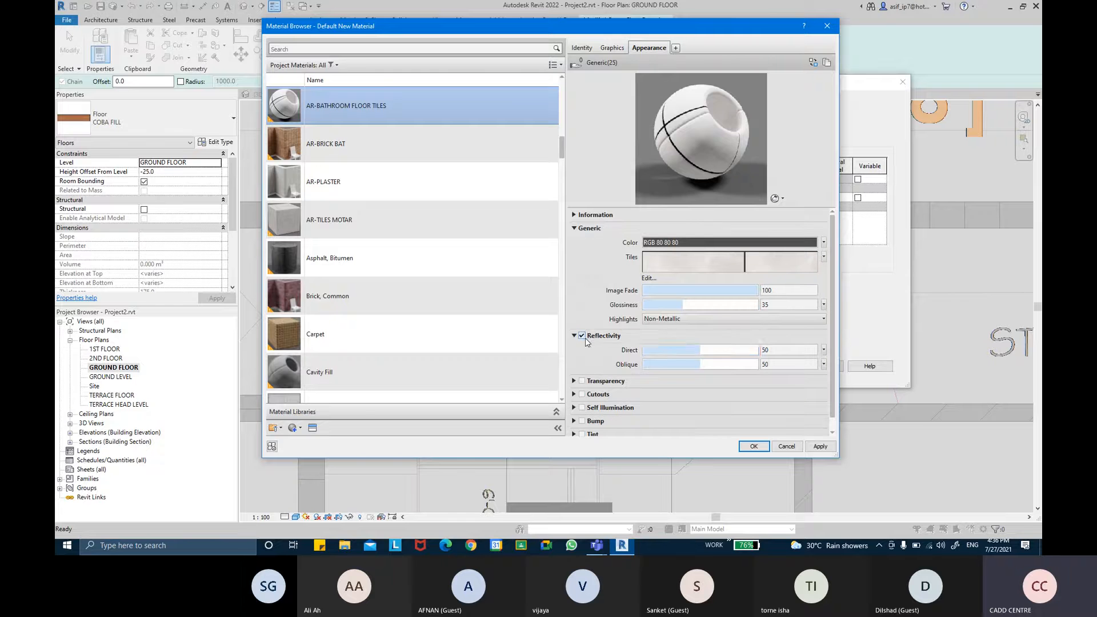
pyautogui.click(698, 346)
pyautogui.moveTo(698, 346); pyautogui.dragTo(669, 363)
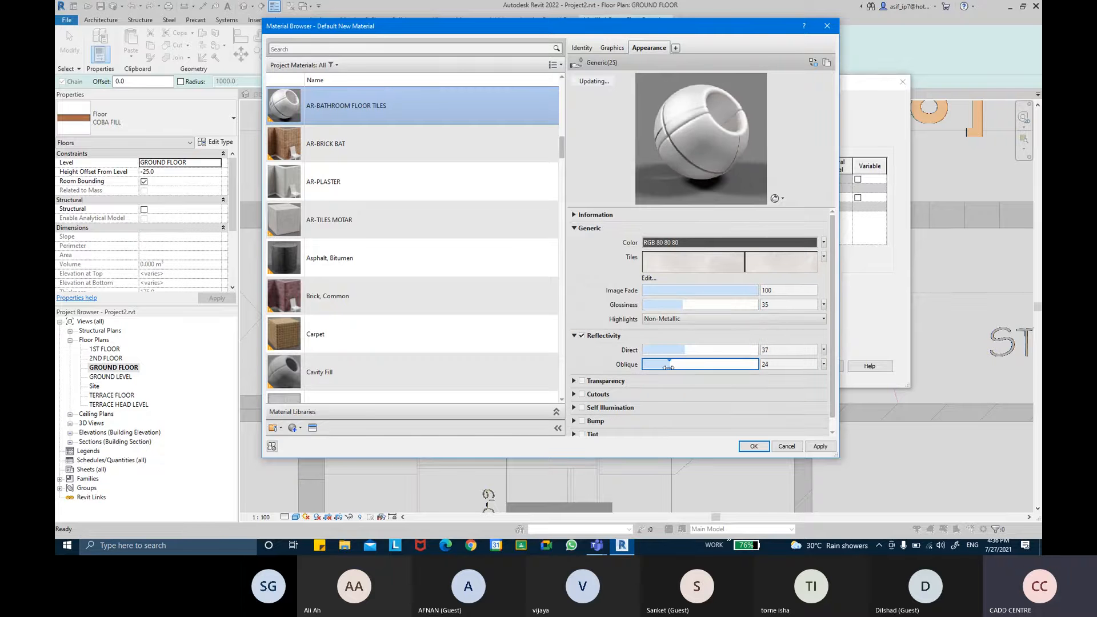
pyautogui.moveTo(679, 304); pyautogui.dragTo(669, 308)
pyautogui.click(820, 447)
pyautogui.click(754, 446)
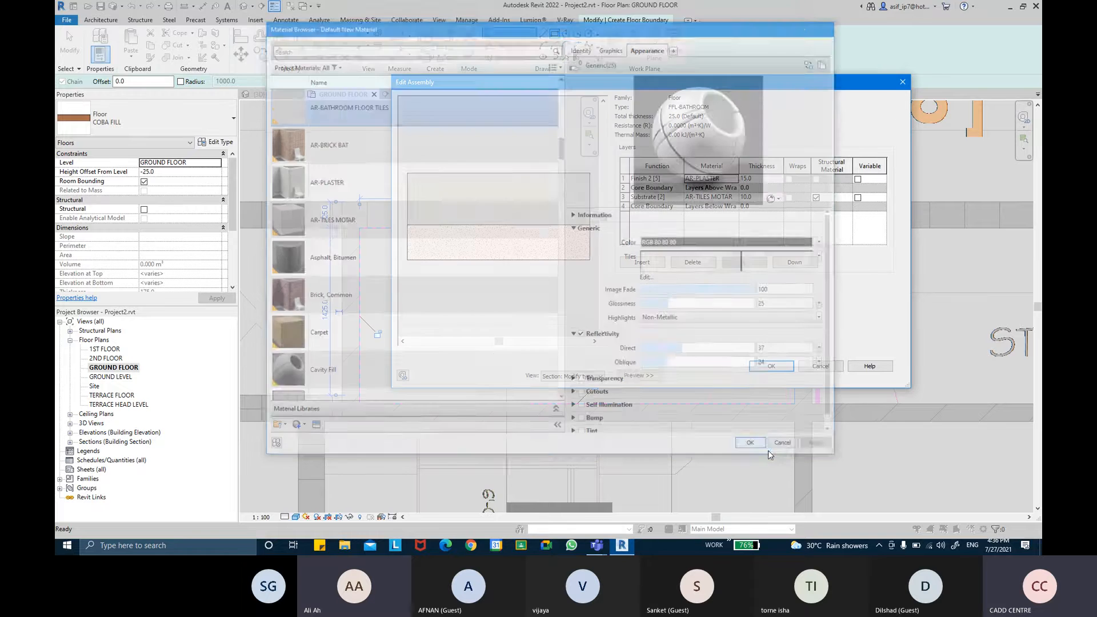
# Accept the FFL-BATHROOM type settings and finish the toilet floor sketch, keeping the height offset at -25
pyautogui.click(771, 366)
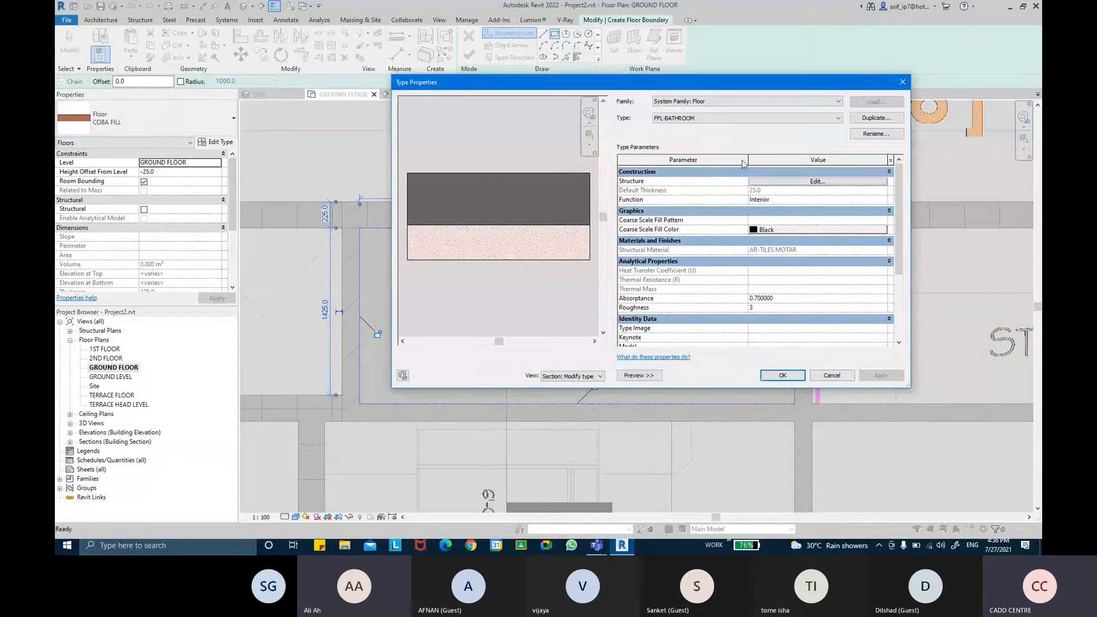
pyautogui.click(782, 375)
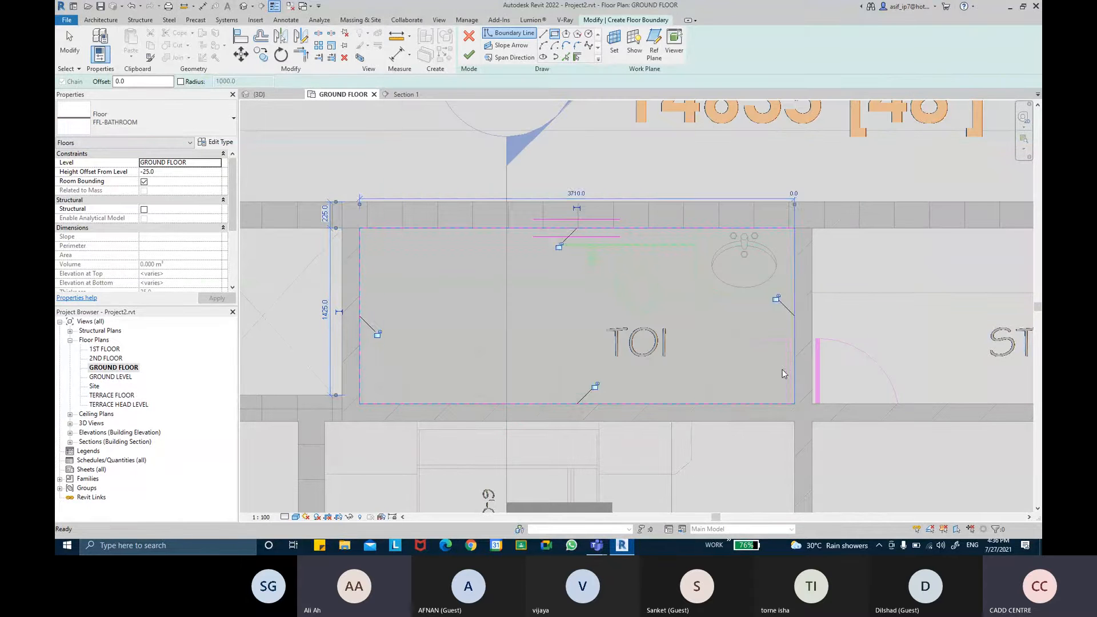
pyautogui.click(173, 172)
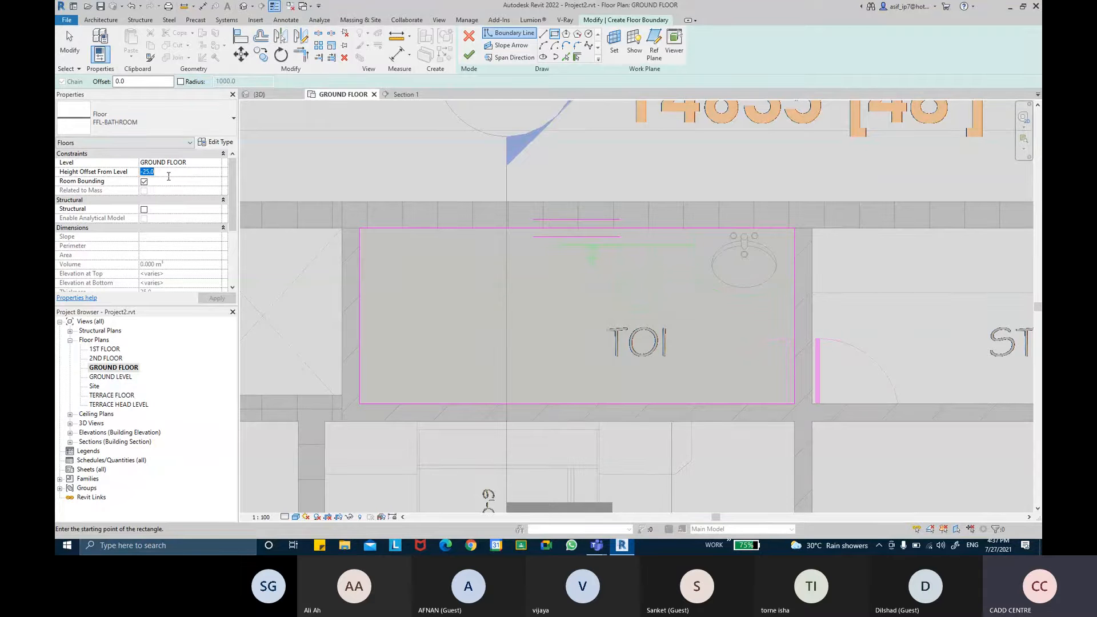
pyautogui.press('Return')
pyautogui.click(469, 55)
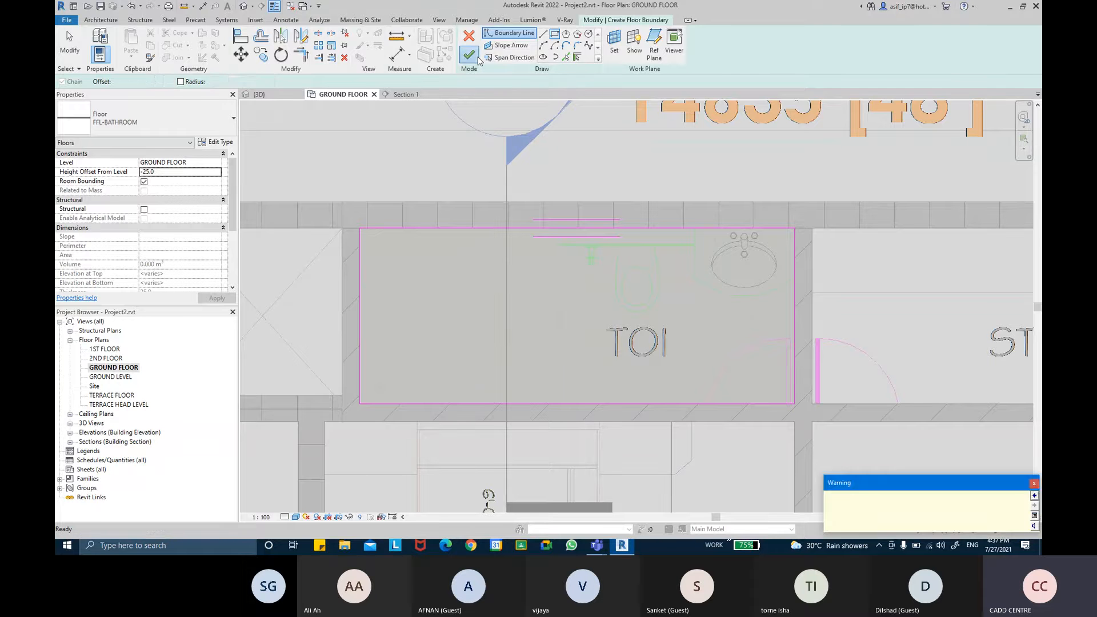
pyautogui.moveTo(870, 487); pyautogui.dragTo(805, 400)
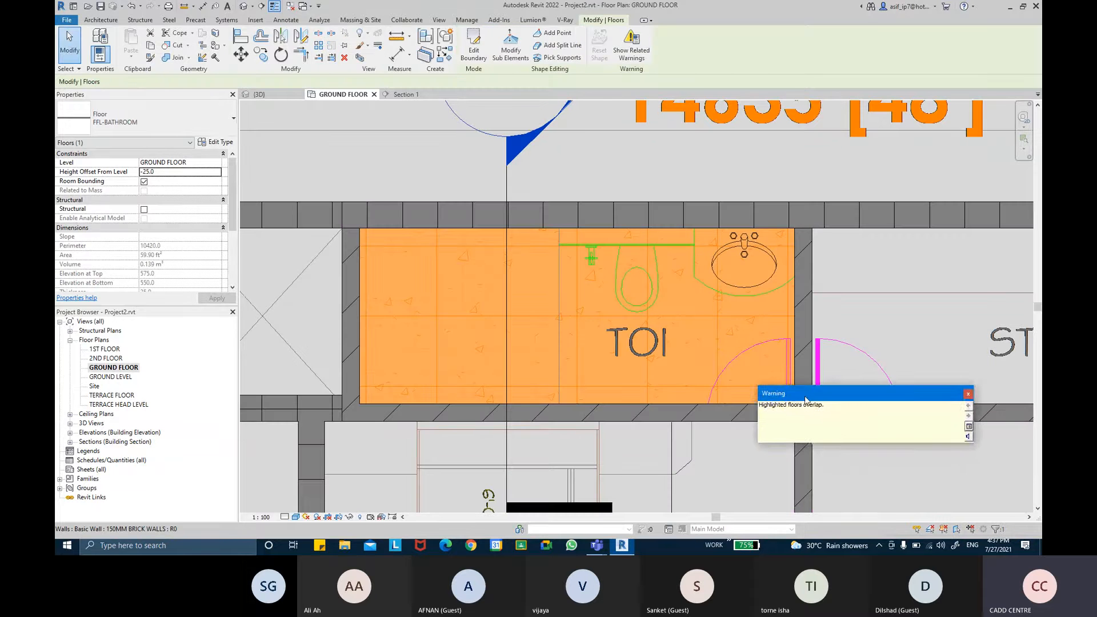
# In the Section 1 view, set the FFL-BATHROOM floor's height offset from level to 0
pyautogui.click(405, 95)
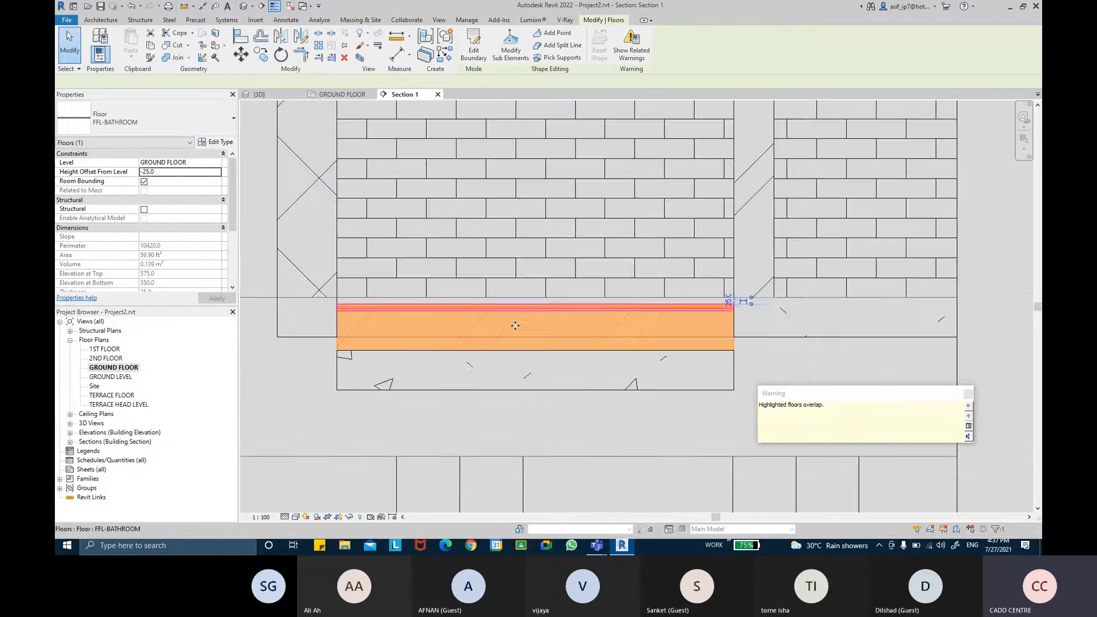
pyautogui.click(497, 479)
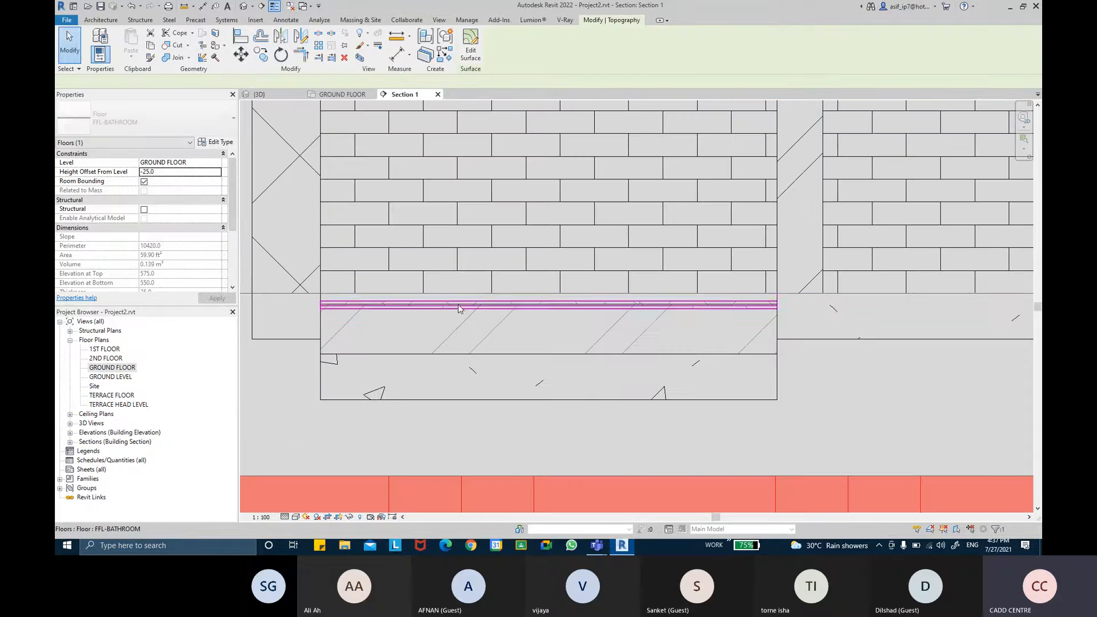
pyautogui.click(454, 304)
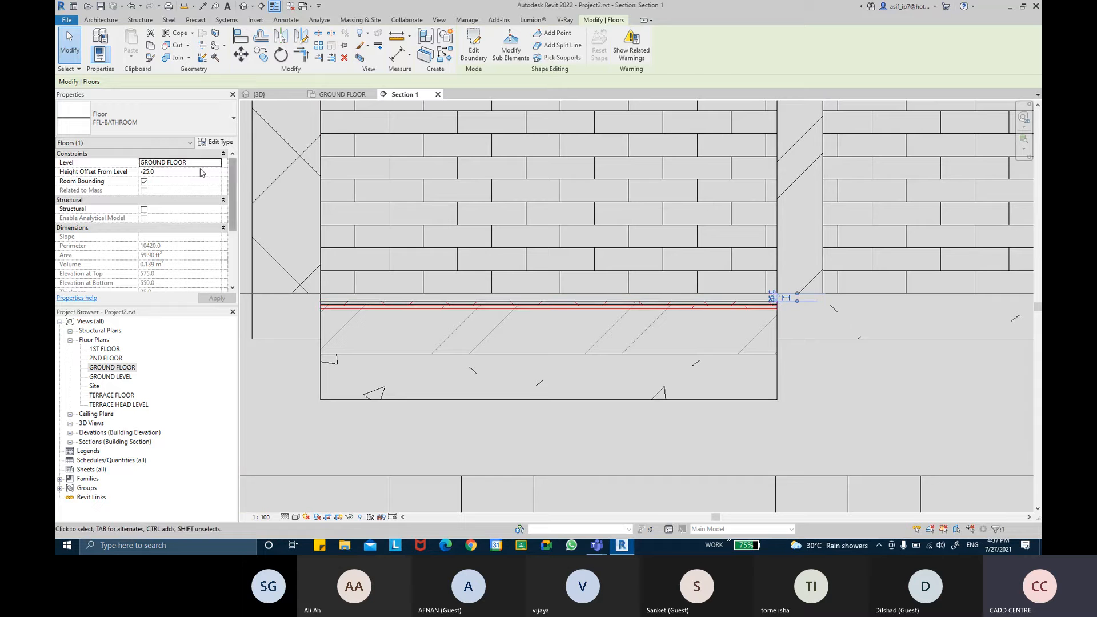
pyautogui.click(191, 171)
pyautogui.write('0')
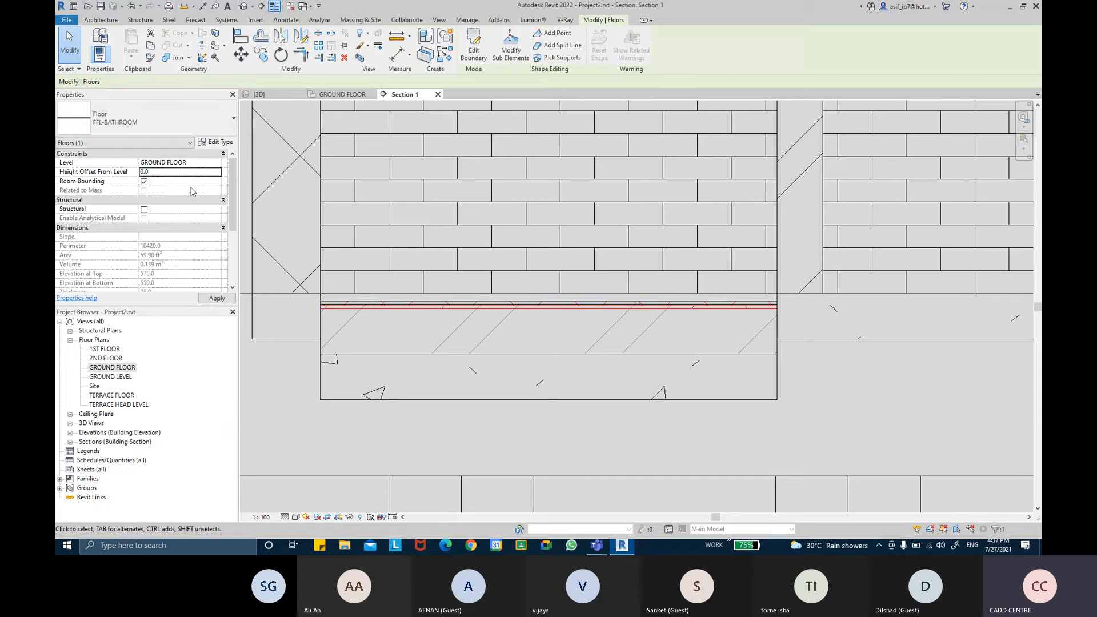
# Apply the FFL-BATHROOM floor's offset of 0 and set the Section 1 view's visual style to Consistent Colors
pyautogui.click(209, 298)
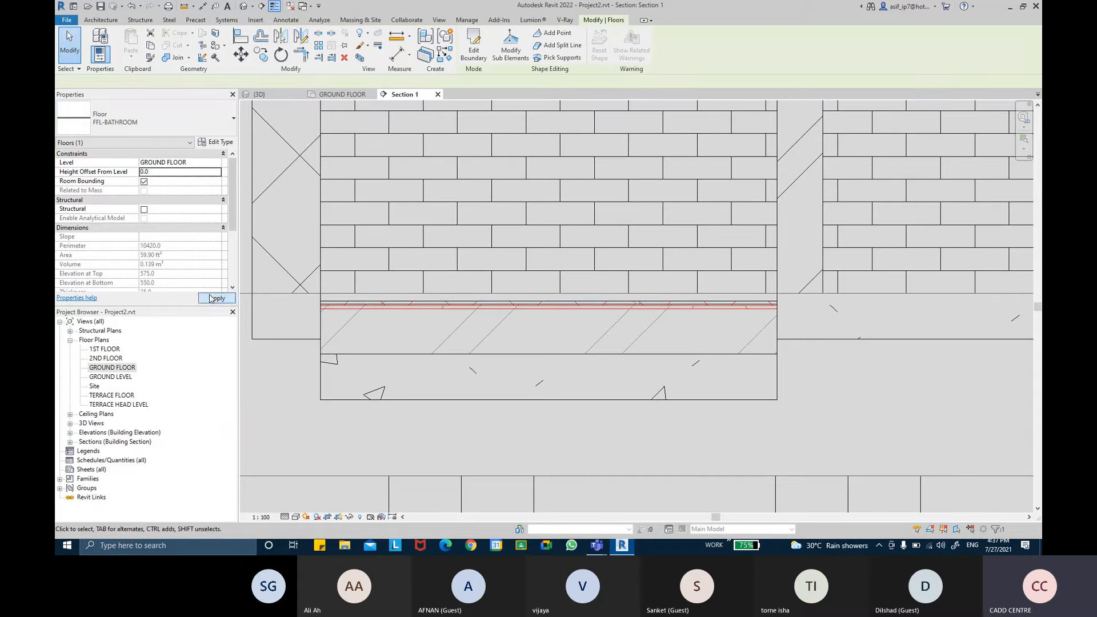
pyautogui.click(812, 439)
pyautogui.scroll(3, 780, 299)
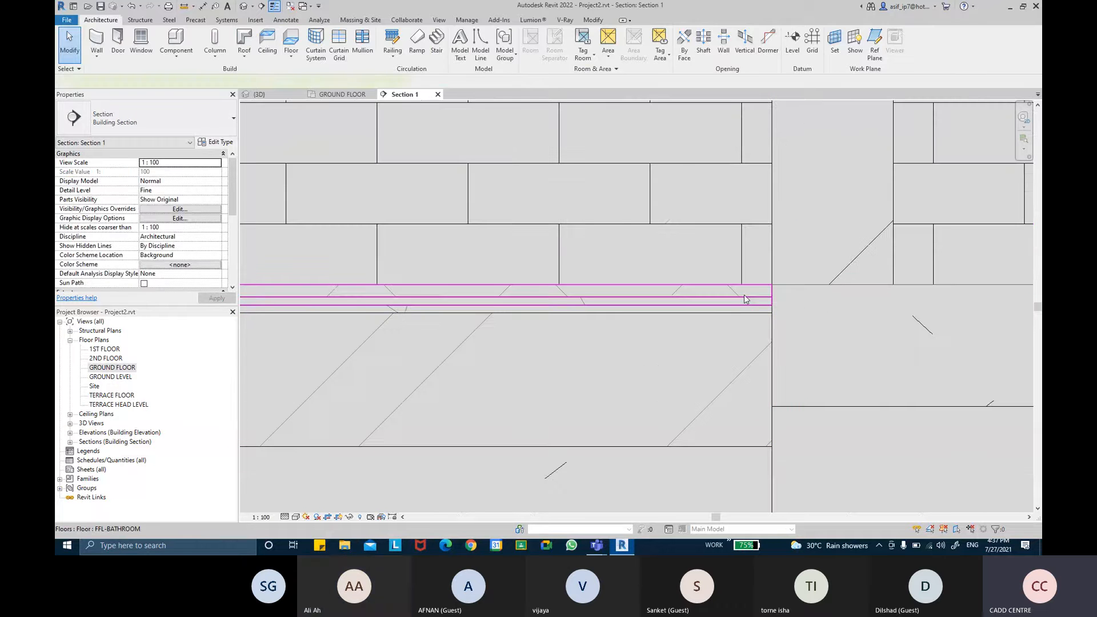
pyautogui.click(744, 297)
pyautogui.moveTo(746, 292); pyautogui.dragTo(750, 278, button='middle')
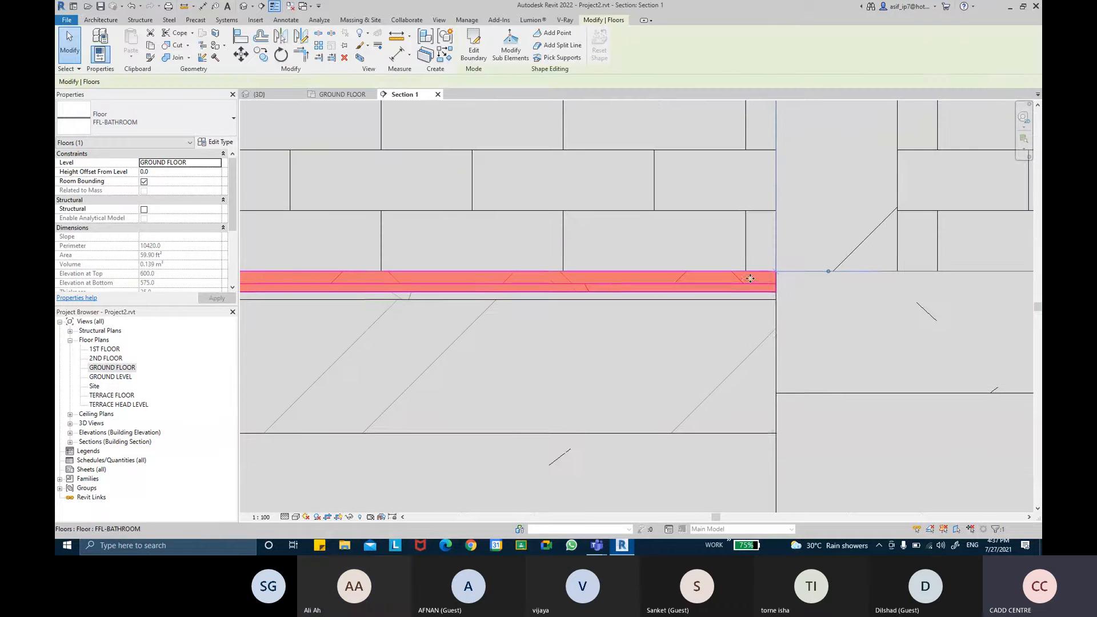
pyautogui.click(295, 516)
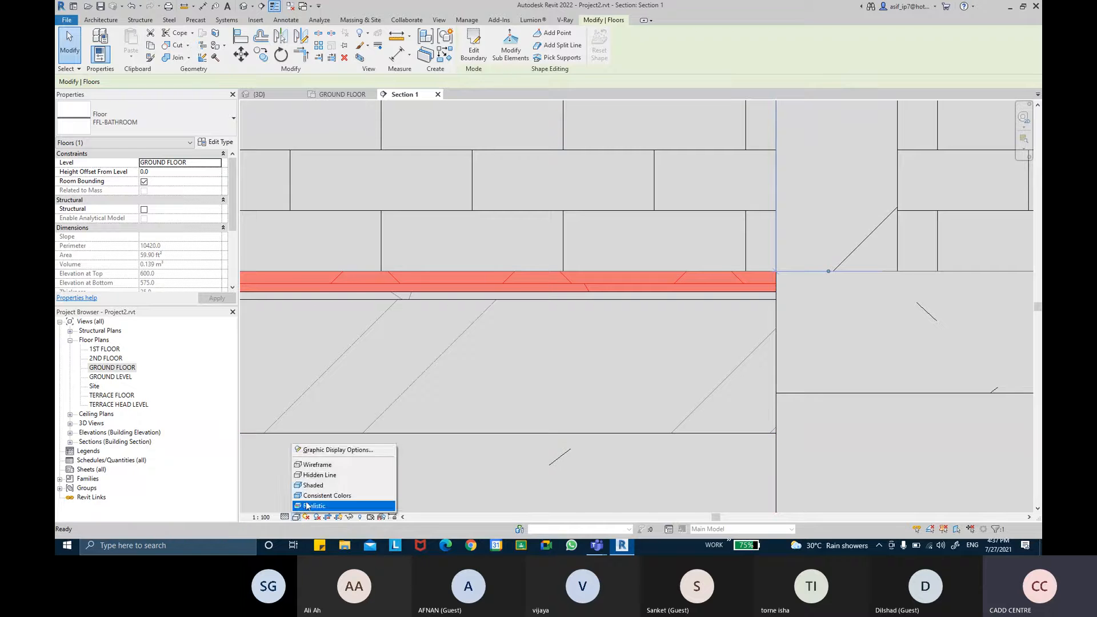
pyautogui.click(323, 497)
pyautogui.scroll(-5, 603, 309)
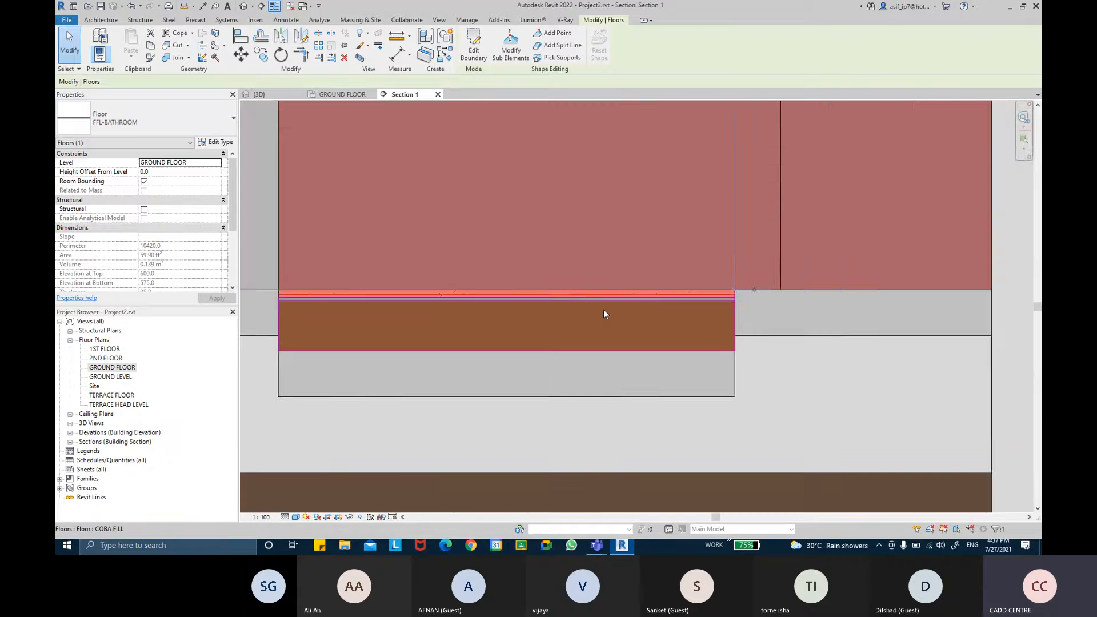
# Examine how the foundation slab, COBA FILL and FFL-BATHROOM layers stack up beneath the toilet in the section
pyautogui.click(801, 379)
pyautogui.moveTo(737, 377); pyautogui.dragTo(842, 381, button='middle')
pyautogui.scroll(2, 581, 328)
pyautogui.scroll(1, 582, 327)
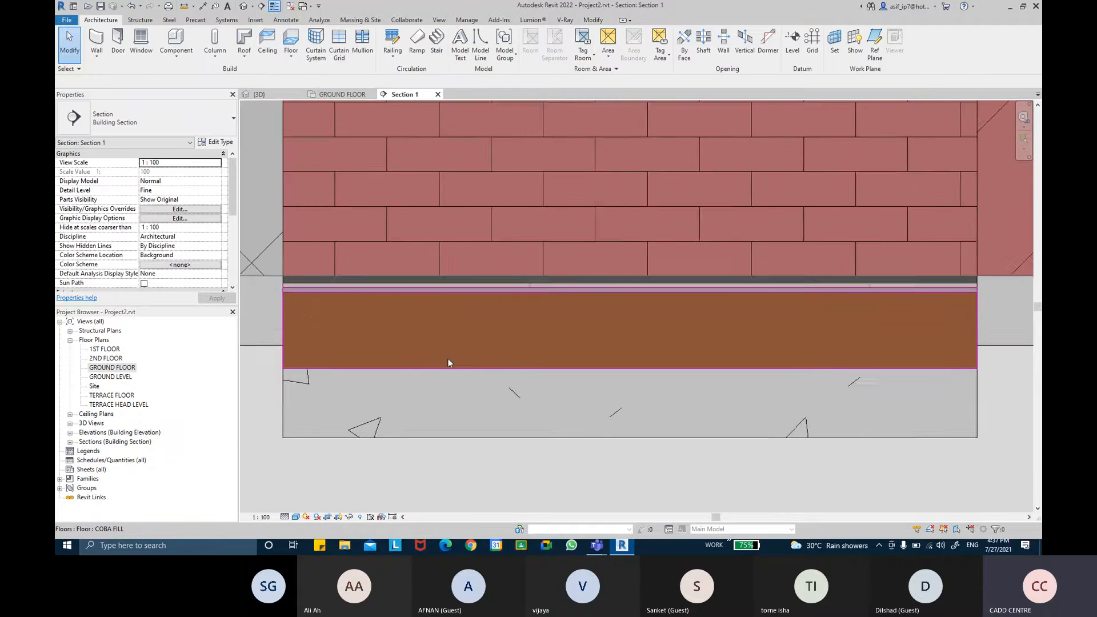
pyautogui.moveTo(448, 361); pyautogui.dragTo(519, 366, button='middle')
pyautogui.click(419, 421)
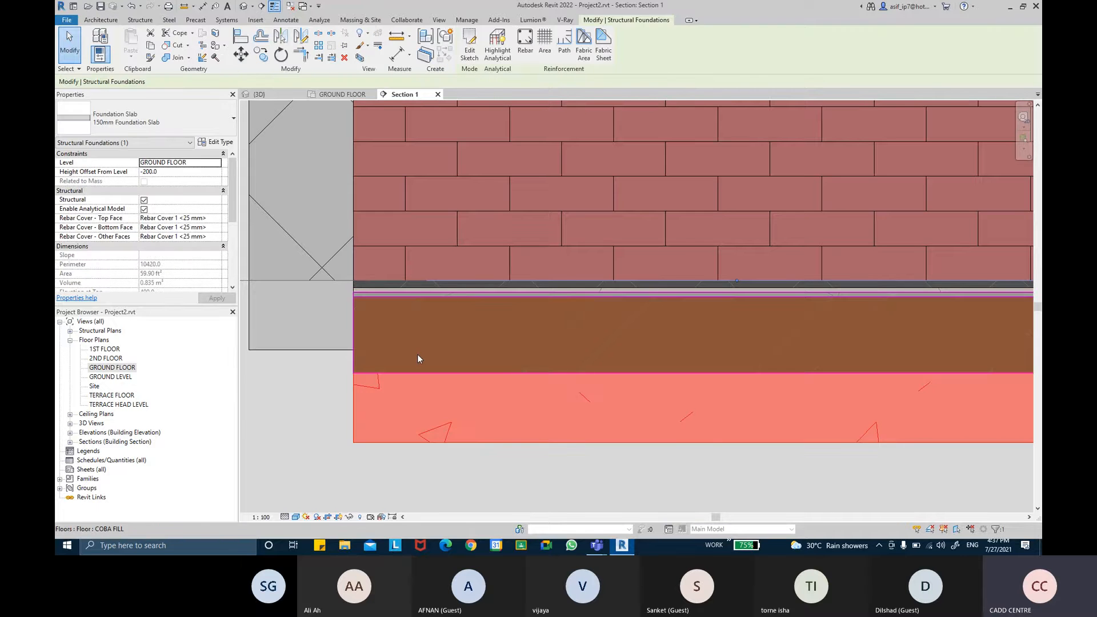
pyautogui.click(417, 359)
pyautogui.scroll(2, 417, 357)
pyautogui.press('Escape')
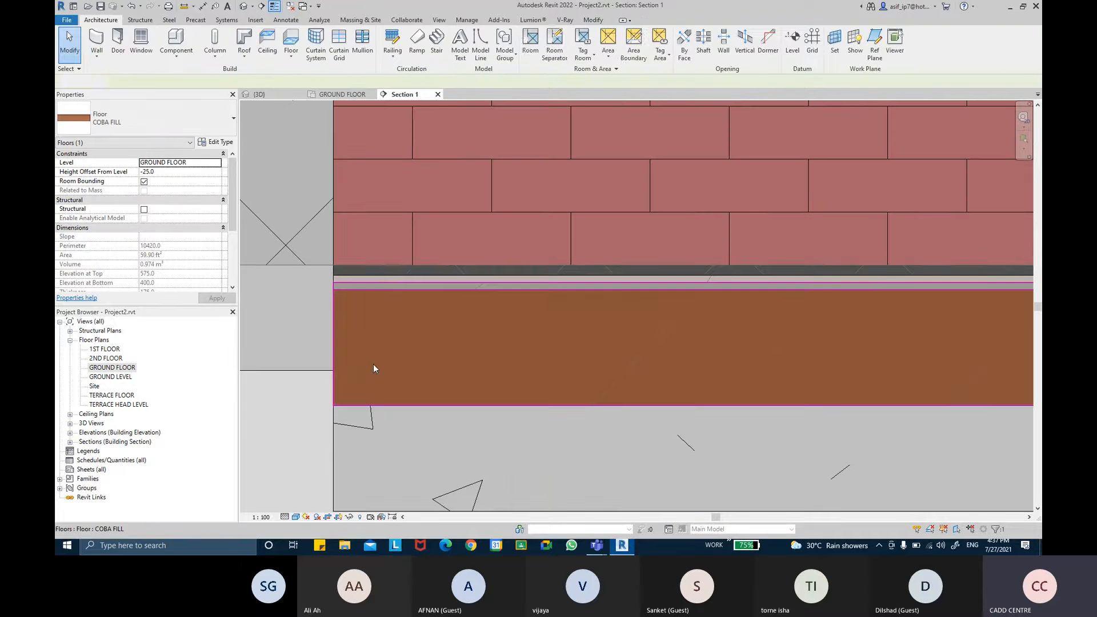
pyautogui.scroll(1, 372, 283)
pyautogui.click(375, 289)
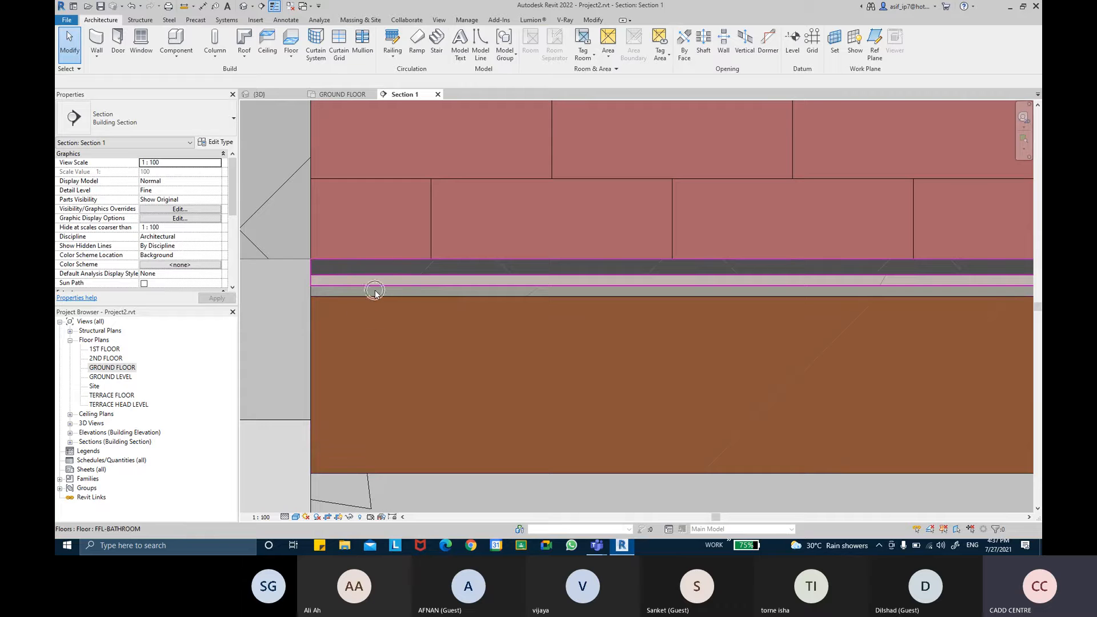
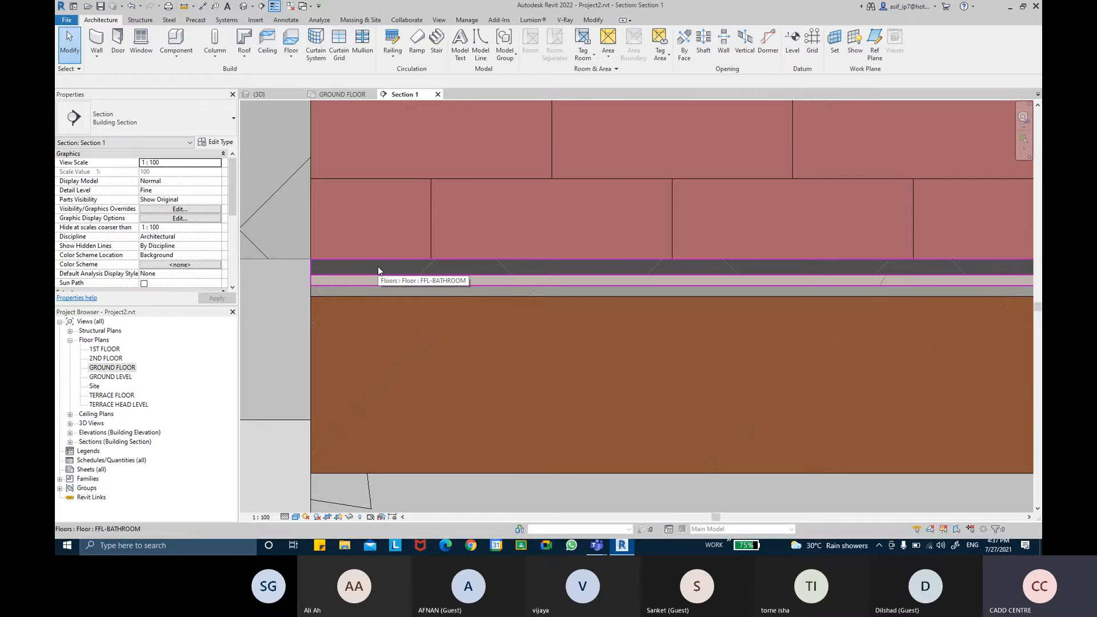
pyautogui.scroll(-4, 378, 266)
pyautogui.moveTo(566, 293)
pyautogui.mouseDown(button='middle')
pyautogui.moveTo(568, 331)
pyautogui.moveTo(553, 339)
pyautogui.mouseUp(button='middle')
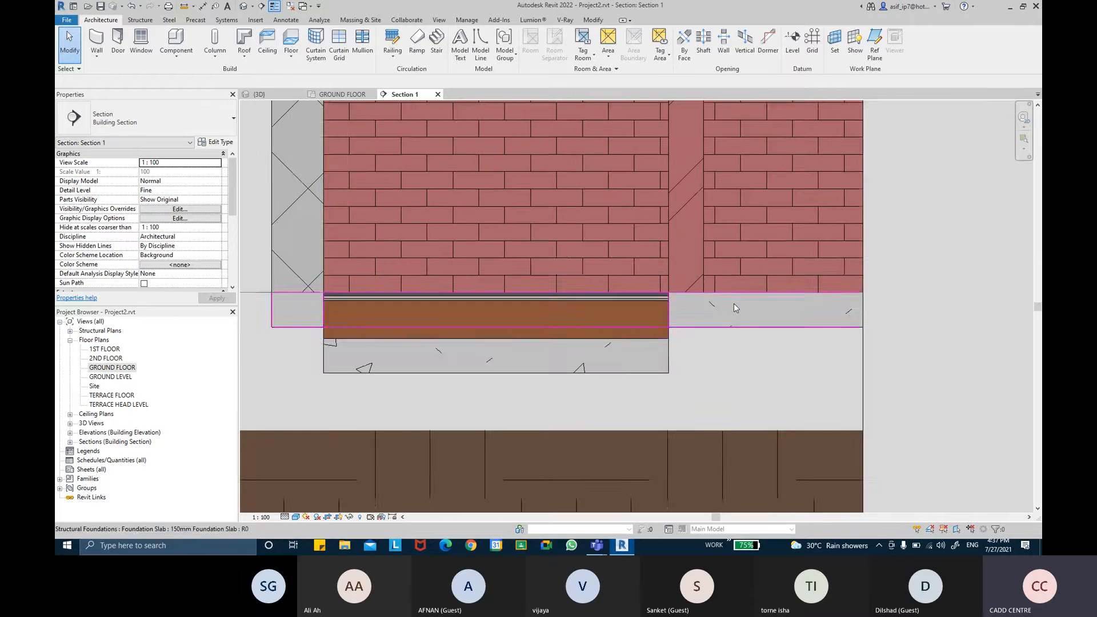
pyautogui.moveTo(734, 305); pyautogui.dragTo(728, 313, button='middle')
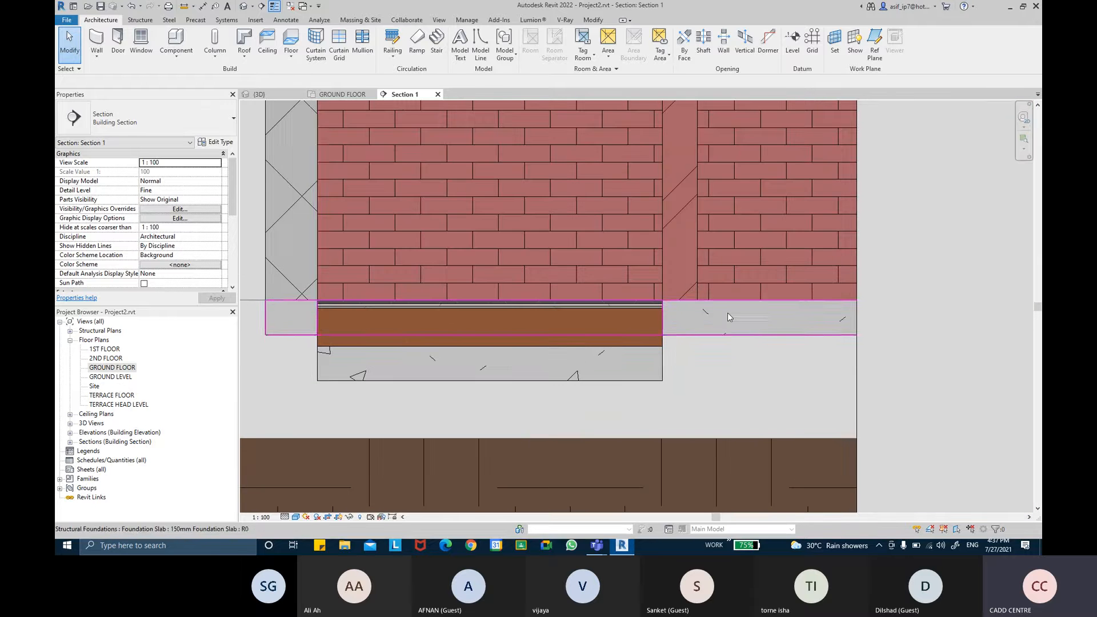
# Open the 3D view, set its visual style to Realistic and inspect the tile joints on the toilet floor
pyautogui.click(261, 94)
pyautogui.keyDown('shift'); pyautogui.moveTo(649, 270); pyautogui.dragTo(461, 336, button='middle'); pyautogui.keyUp('shift')
pyautogui.click(296, 517)
pyautogui.click(311, 507)
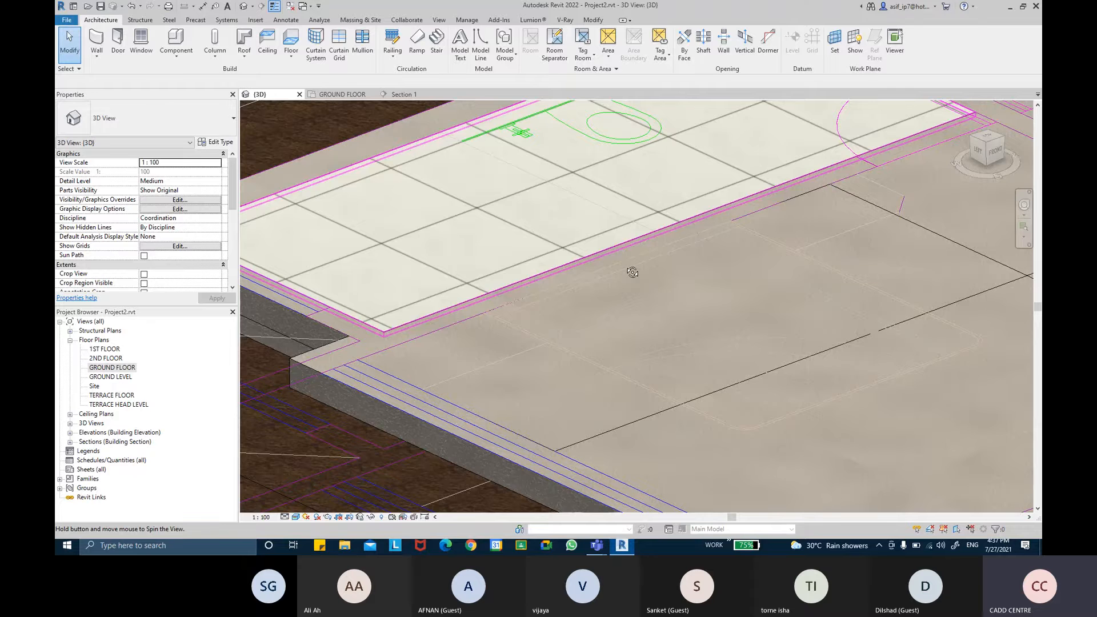
pyautogui.keyDown('shift'); pyautogui.moveTo(632, 273); pyautogui.dragTo(787, 256, button='middle'); pyautogui.keyUp('shift')
pyautogui.scroll(4, 704, 269)
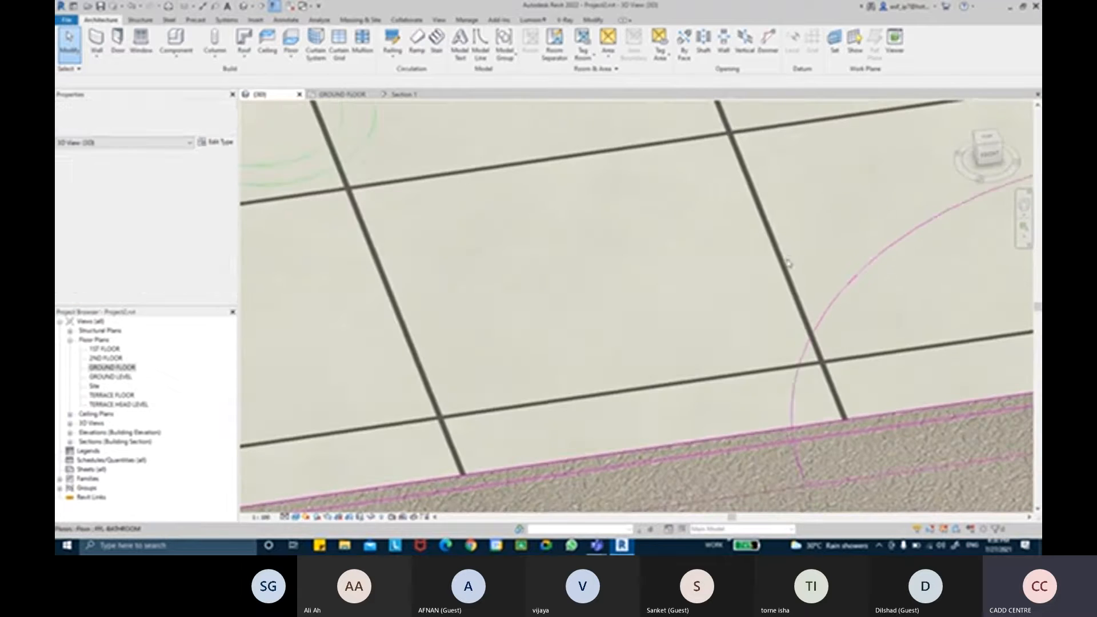
pyautogui.scroll(2, 787, 257)
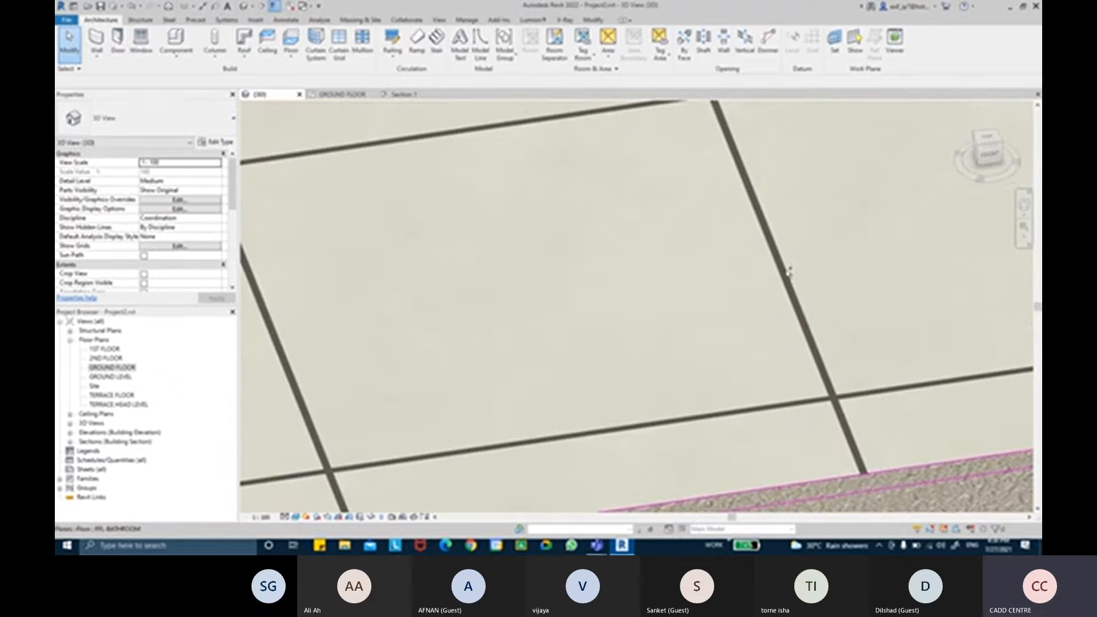
# Open the AR-BATHROOM FLOOR TILES material from the finish layer of the FFL-BATHROOM floor's structure
pyautogui.click(782, 277)
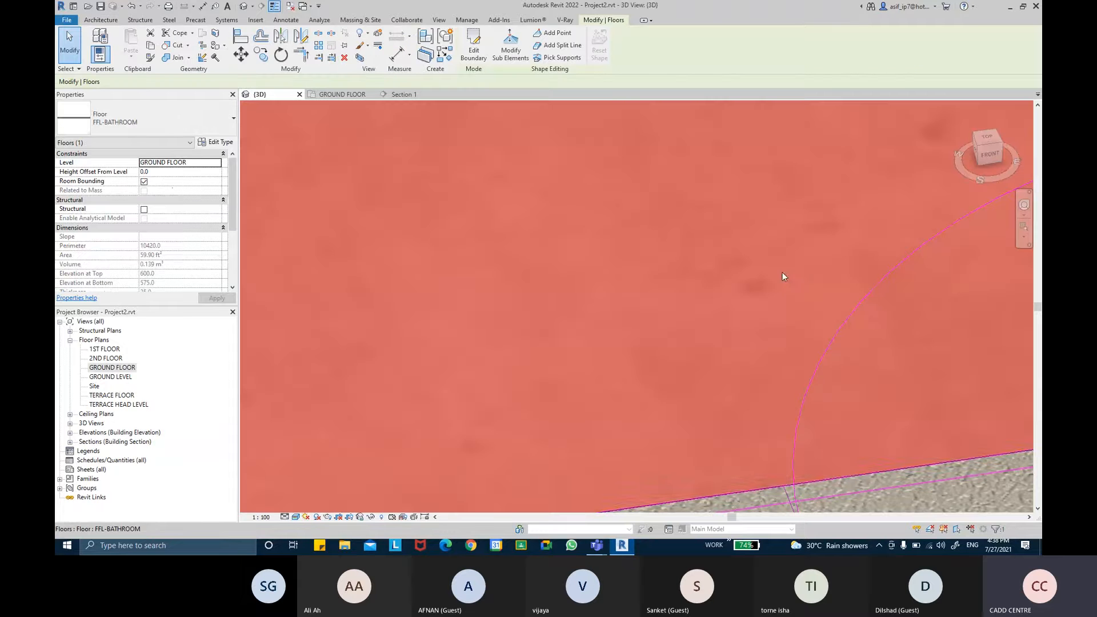
pyautogui.click(215, 141)
pyautogui.click(814, 180)
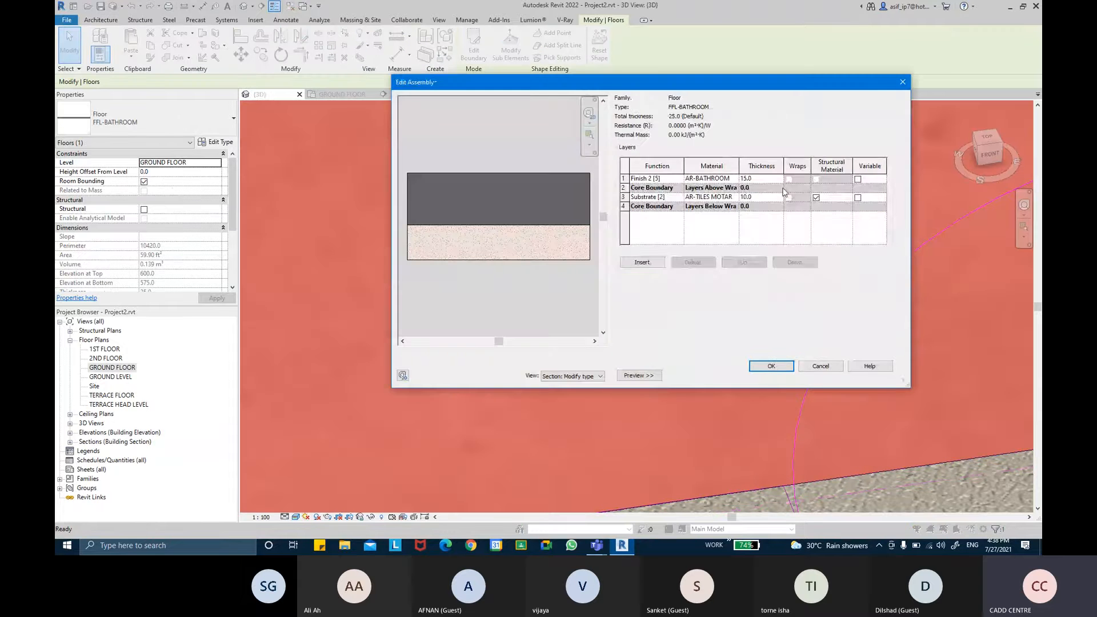
pyautogui.click(736, 179)
pyautogui.click(735, 179)
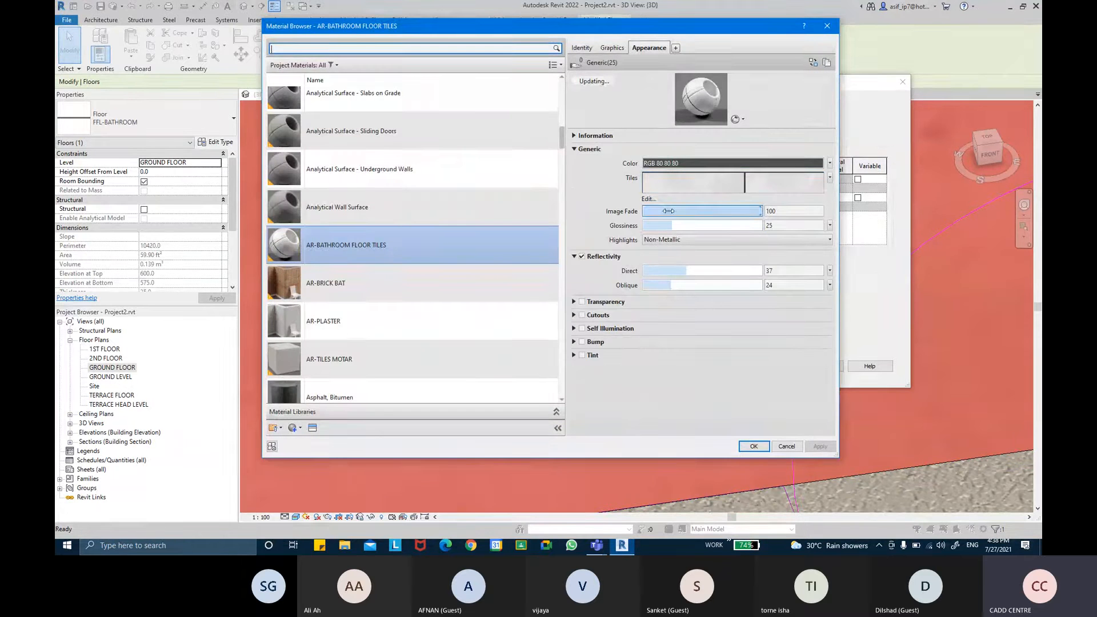
# In the material's tile texture, set the grout gap width to 0.10 both horizontally and vertically
pyautogui.click(650, 199)
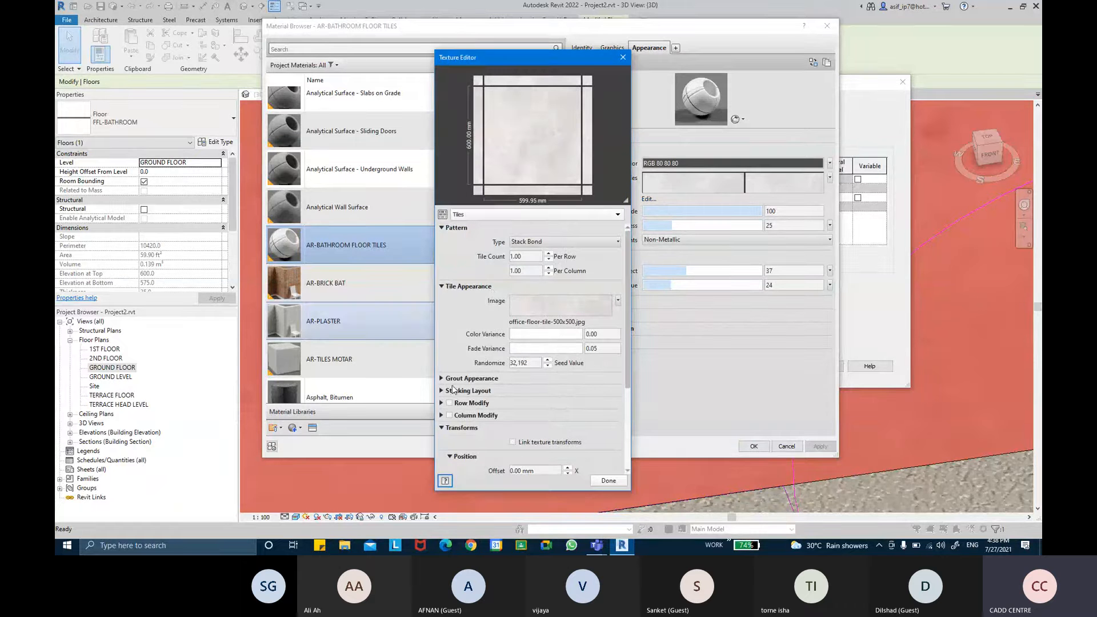
pyautogui.click(444, 379)
pyautogui.doubleClick(530, 407)
pyautogui.write('0.10')
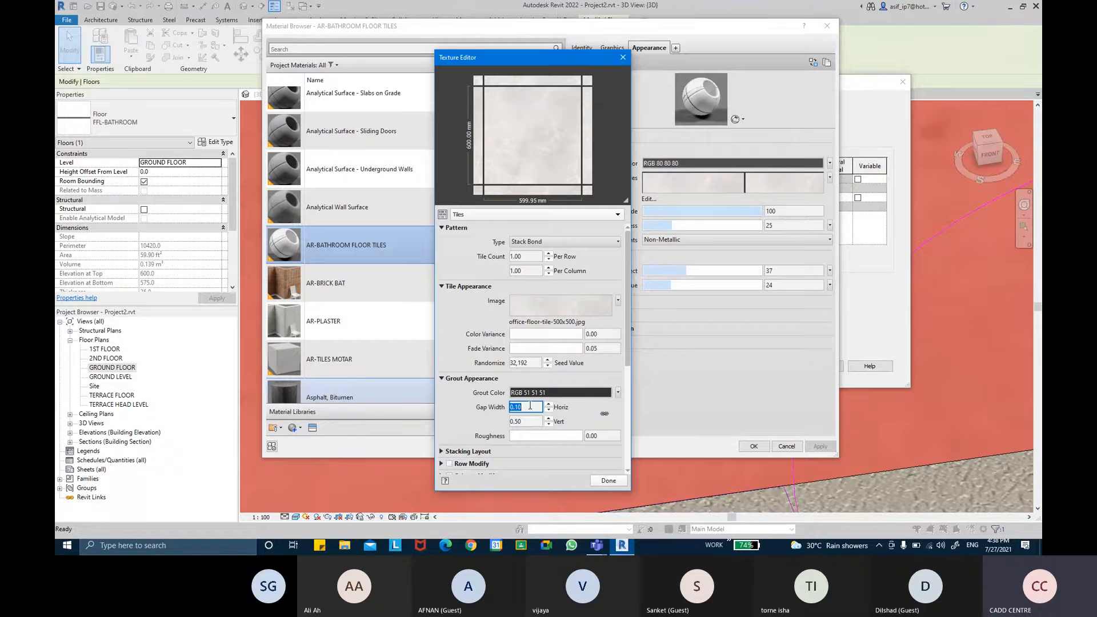
pyautogui.doubleClick(533, 422)
pyautogui.write('0')
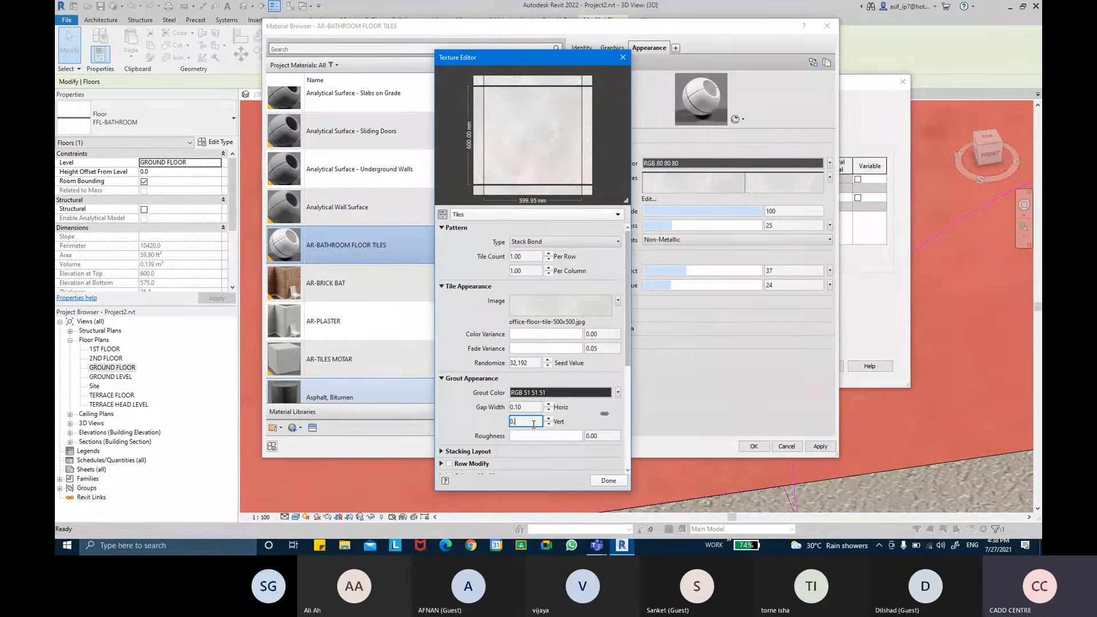
pyautogui.write('.1')
pyautogui.press('Return')
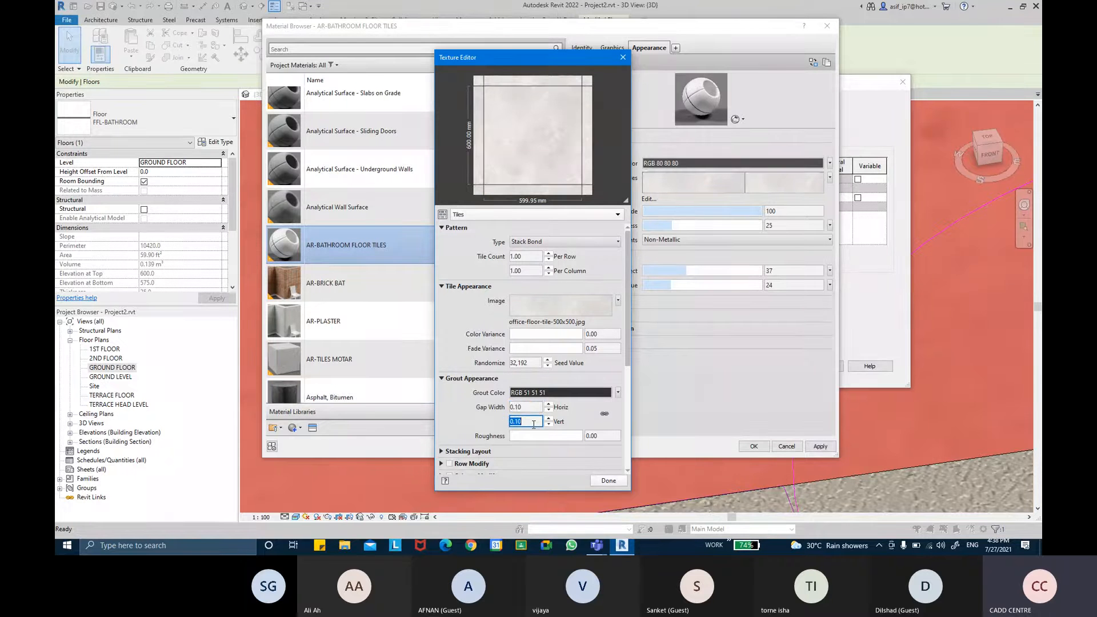
# Finish the texture edit, apply the tile material and accept the FFL-BATHROOM floor assembly and type settings
pyautogui.click(608, 480)
pyautogui.click(817, 448)
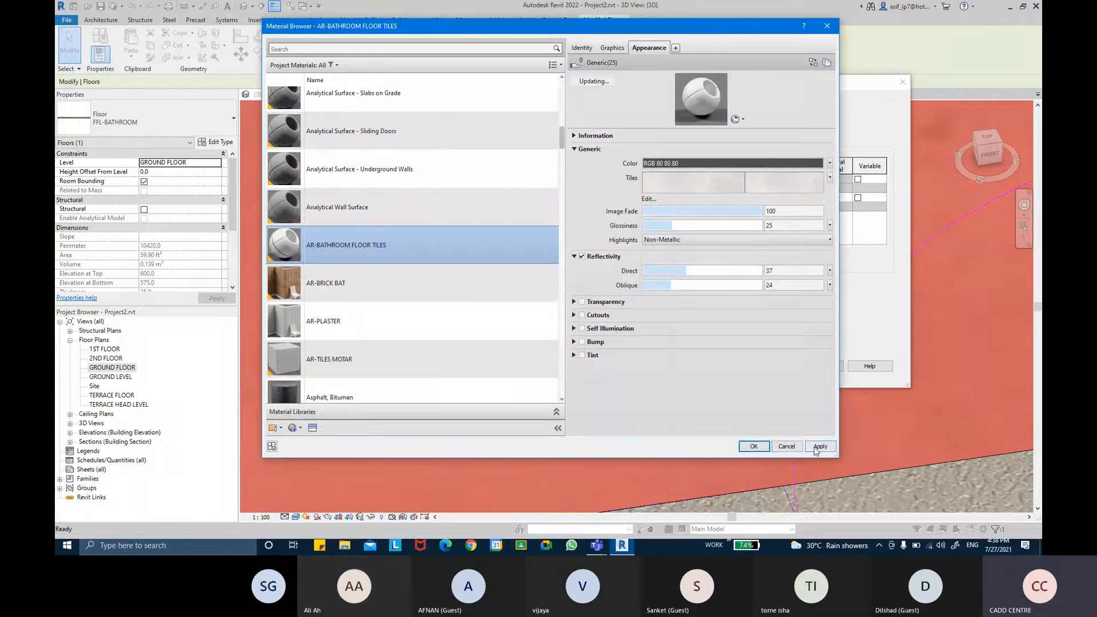
pyautogui.click(753, 448)
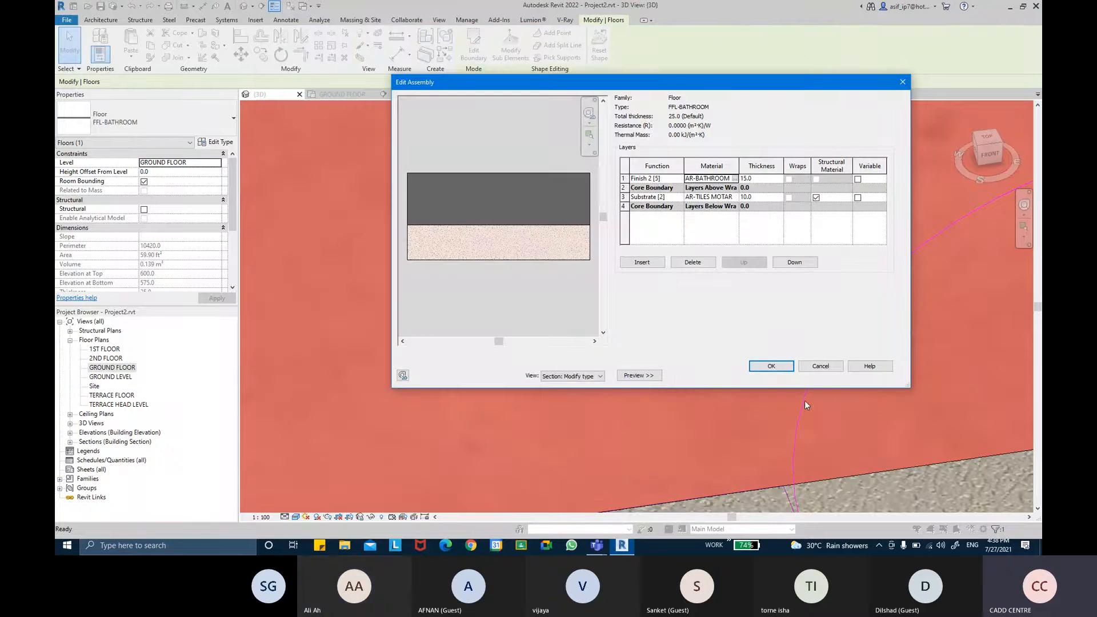
pyautogui.click(772, 366)
pyautogui.click(782, 375)
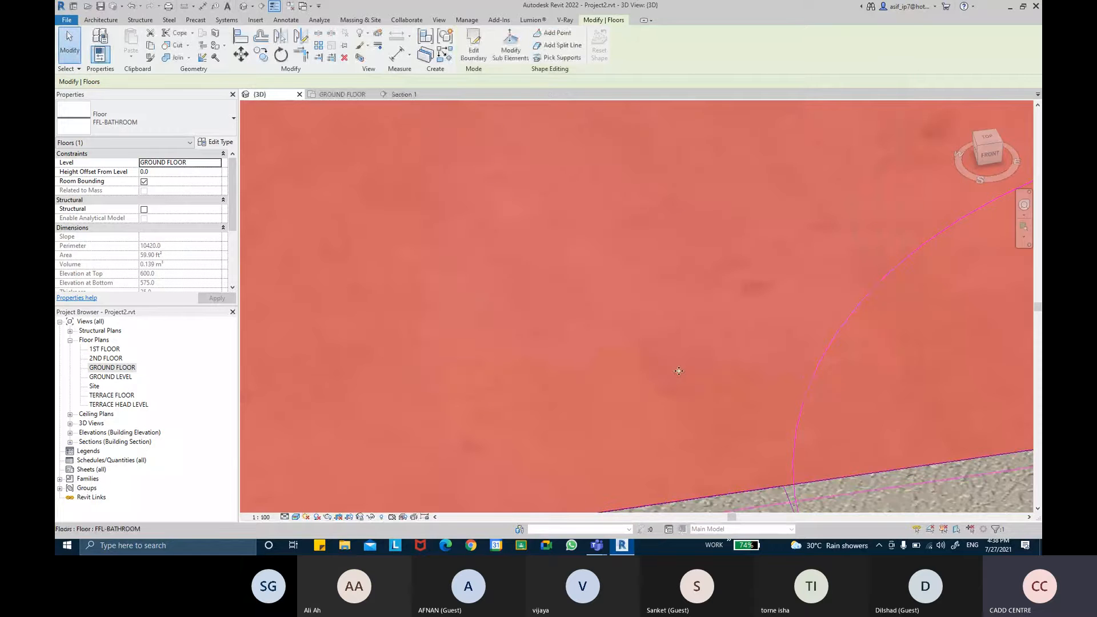
# Deselect the toilet floor and examine its tile joints up close in the 3D view
pyautogui.press('Escape')
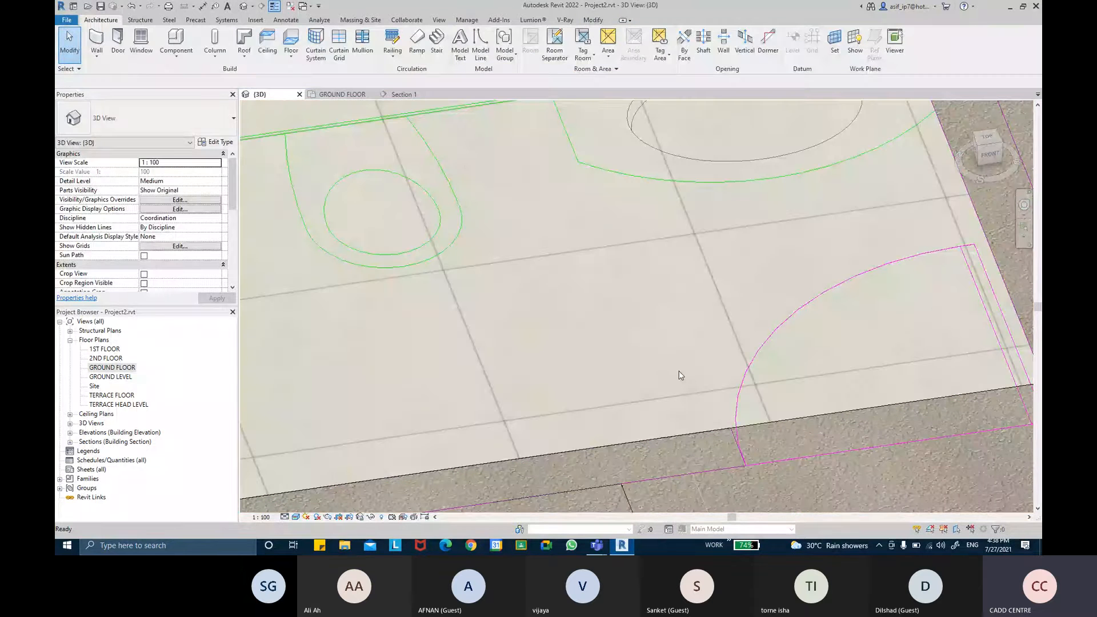
pyautogui.scroll(-5, 678, 376)
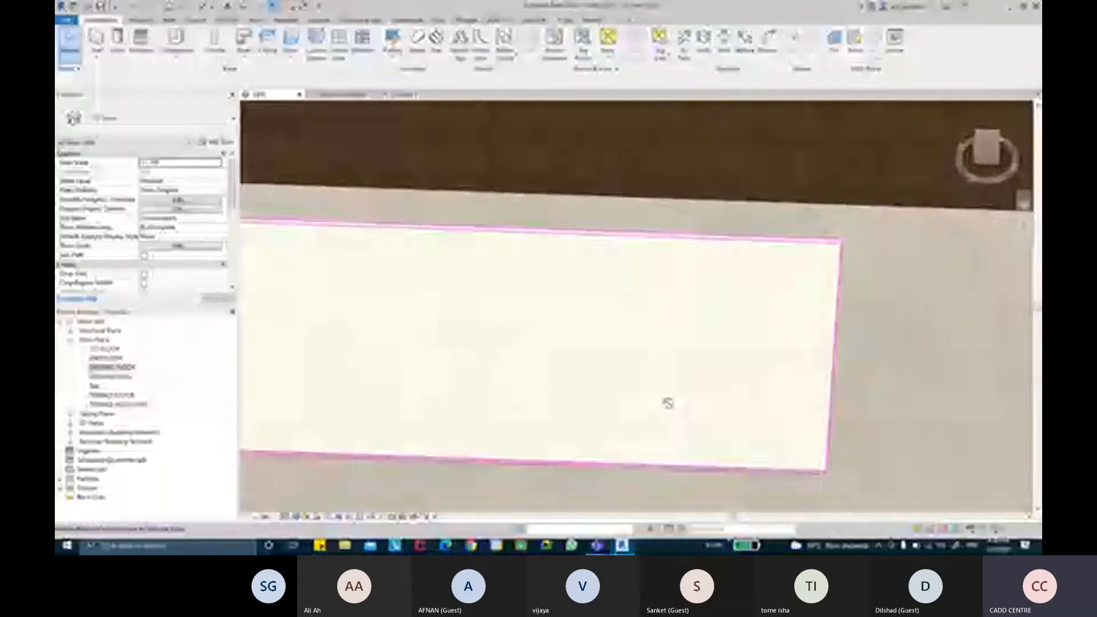
pyautogui.scroll(8, 601, 389)
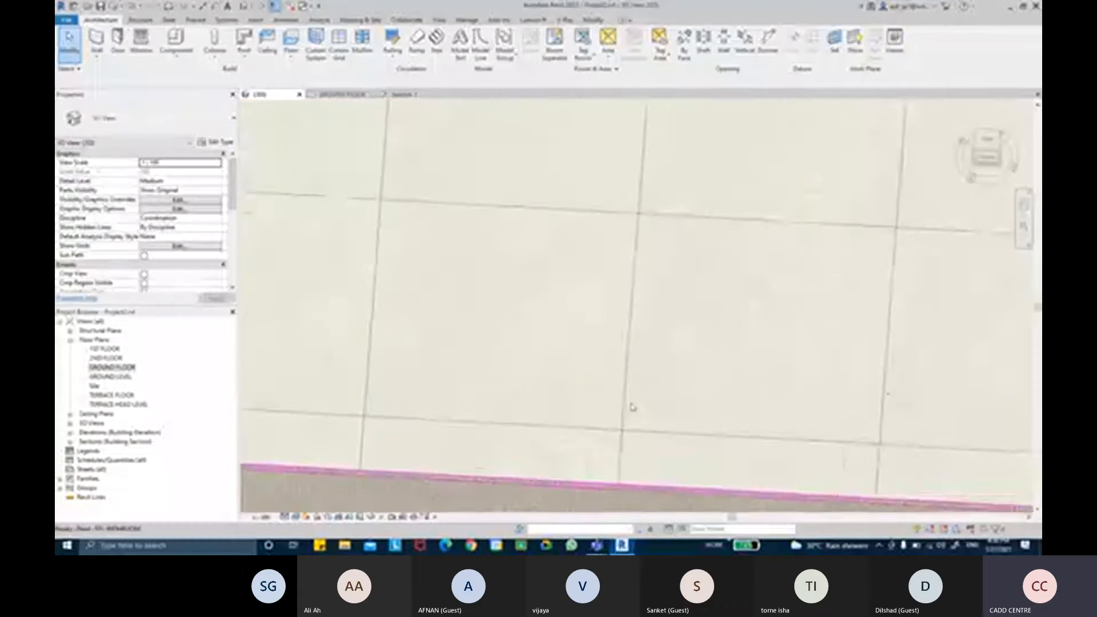
pyautogui.scroll(2, 633, 412)
pyautogui.moveTo(615, 500); pyautogui.dragTo(627, 379, button='middle')
pyautogui.scroll(3, 626, 381)
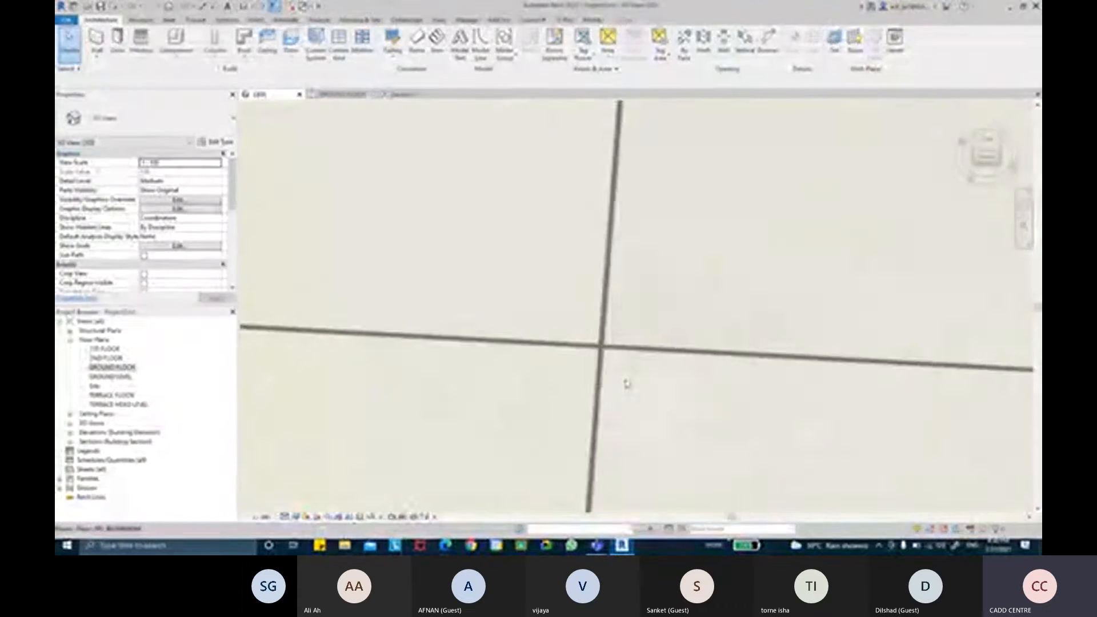
pyautogui.scroll(-3, 627, 384)
pyautogui.scroll(-2, 627, 384)
# Open the GROUND FLOOR plan and set its visual style to Hidden Line
pyautogui.doubleClick(112, 367)
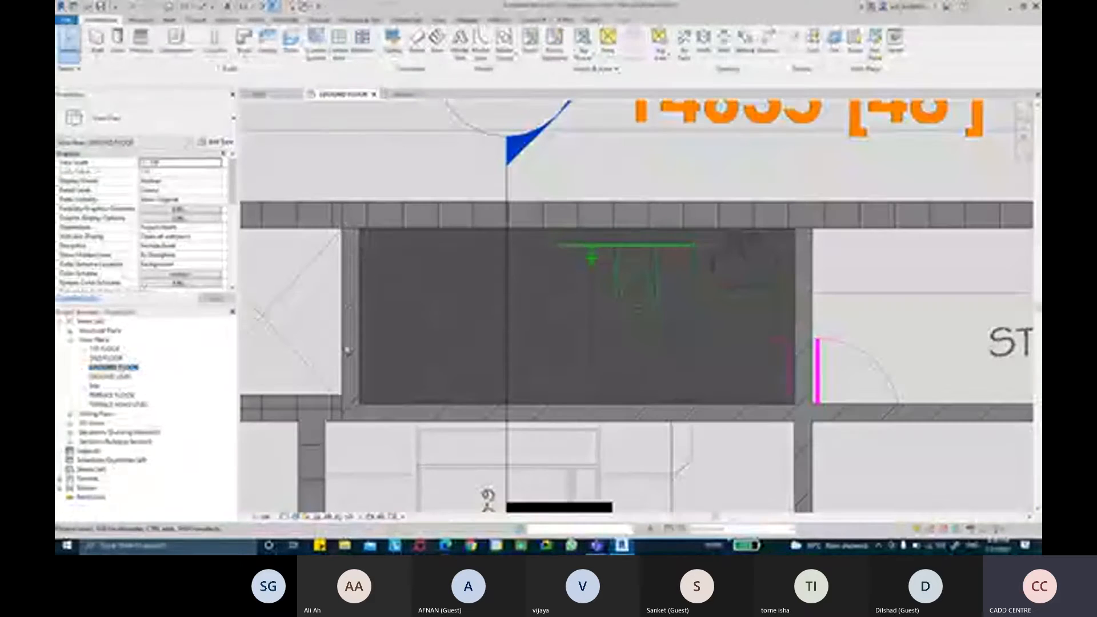
pyautogui.click(296, 516)
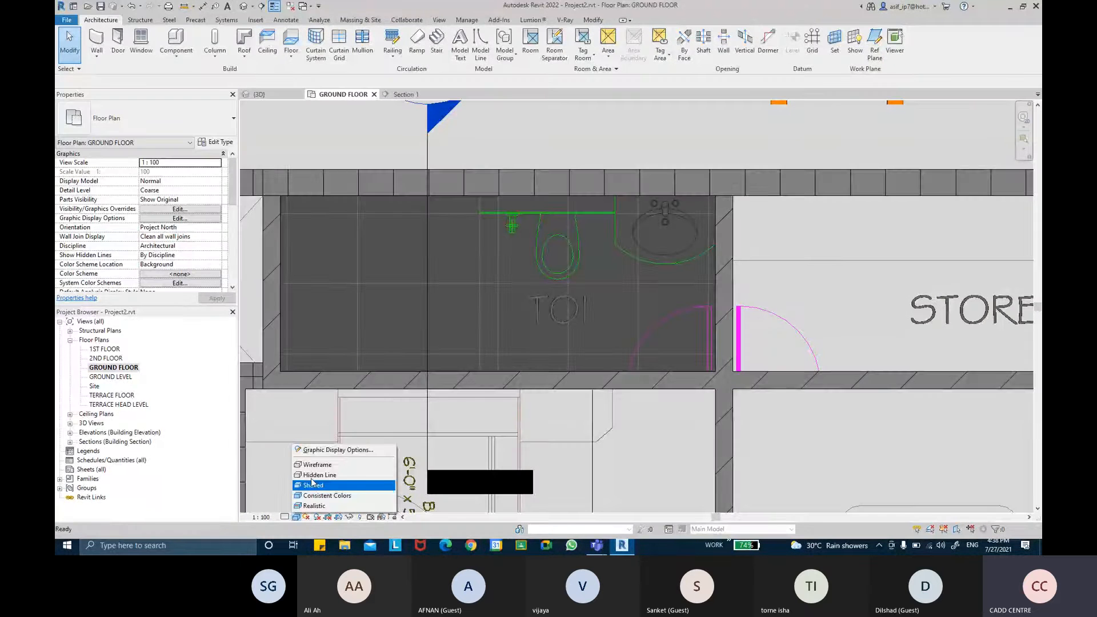
pyautogui.click(312, 476)
# Align the toilet floor's first vertical tile line with the inner face of the toilet's left wall
pyautogui.scroll(2, 650, 351)
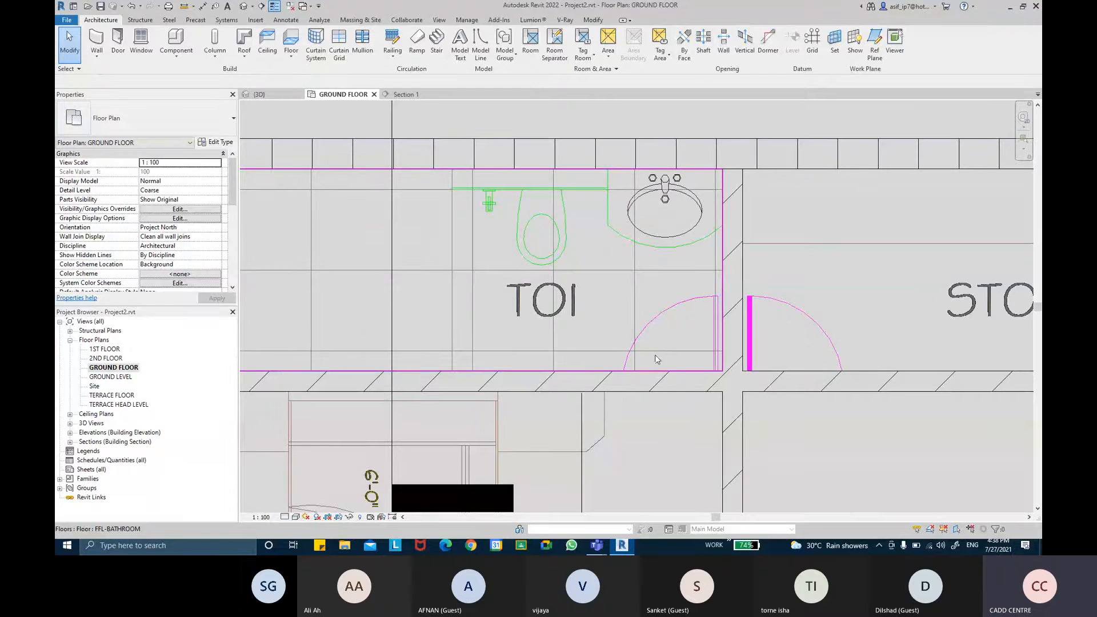
pyautogui.moveTo(555, 326); pyautogui.dragTo(722, 352, button='middle')
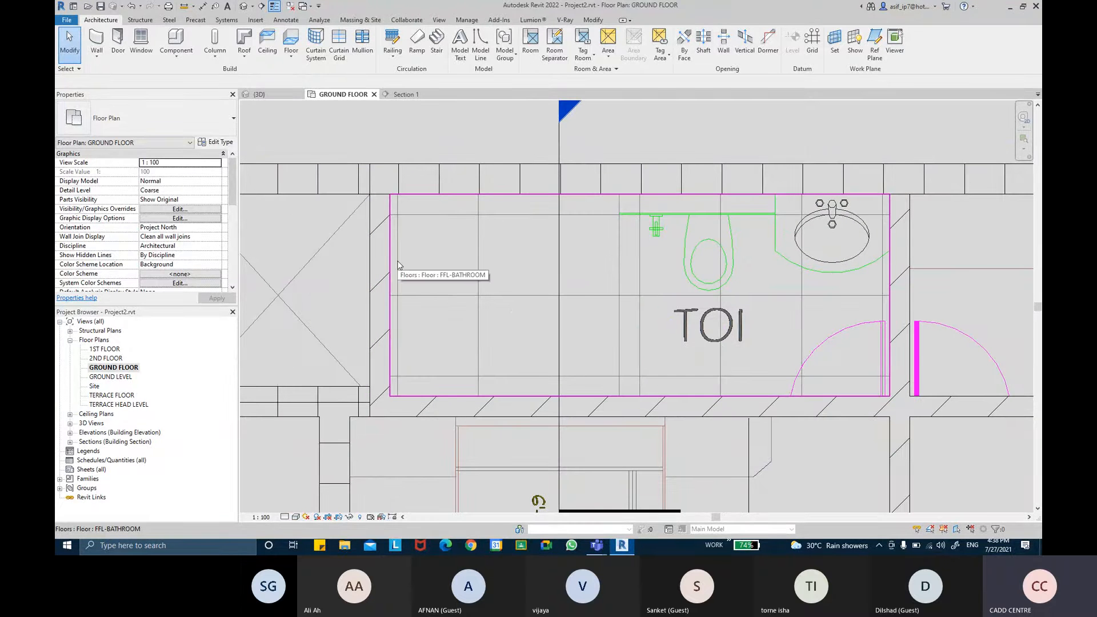
pyautogui.click(592, 20)
pyautogui.click(240, 35)
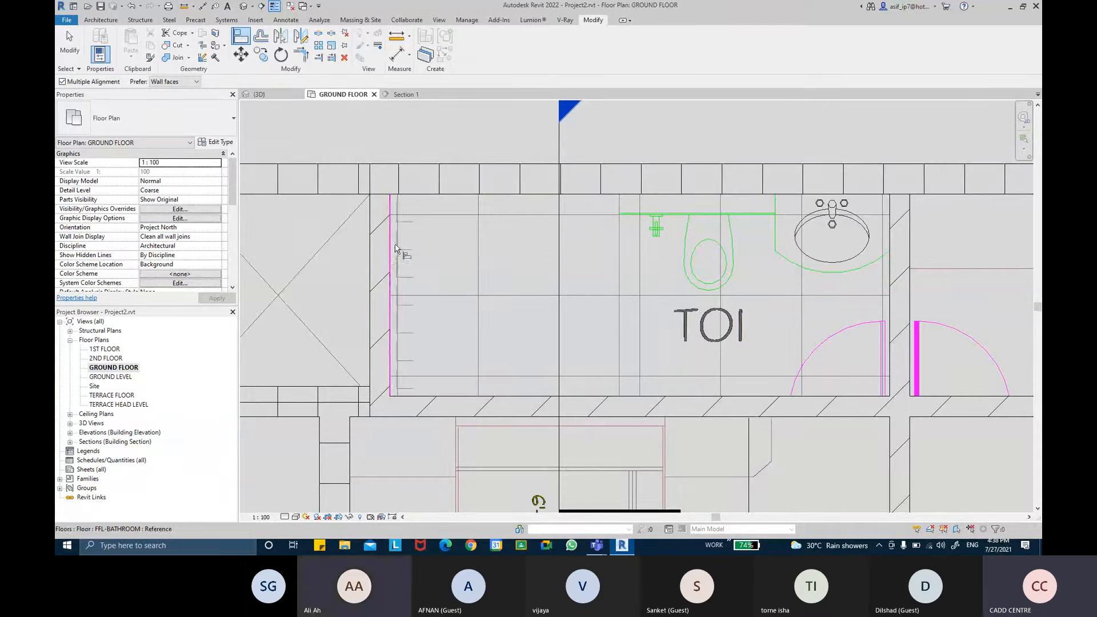
pyautogui.click(399, 241)
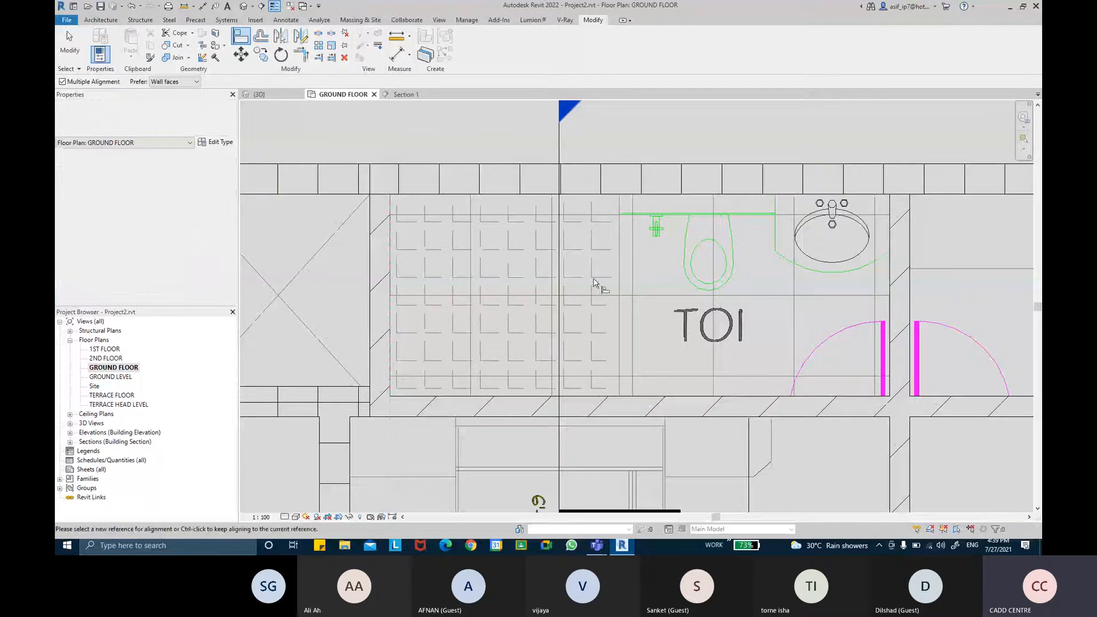
# Align the toilet floor's first horizontal tile line with the inner face of the toilet's upper wall
pyautogui.press('Escape')
pyautogui.moveTo(537, 257); pyautogui.dragTo(513, 268, button='middle')
pyautogui.press('Escape')
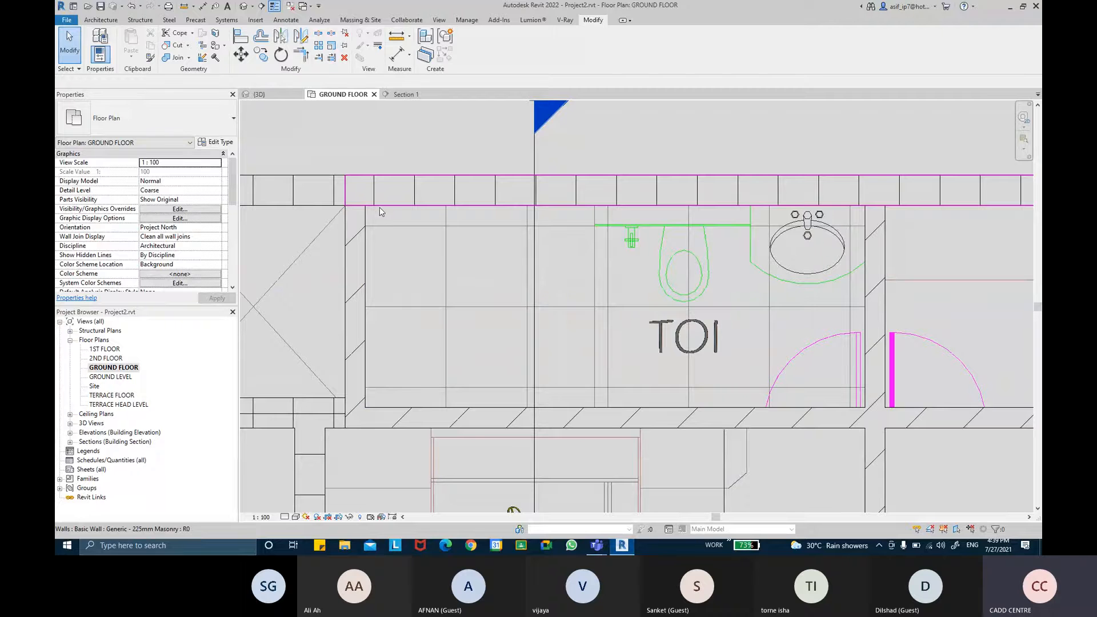
pyautogui.press('a')
pyautogui.press('l')
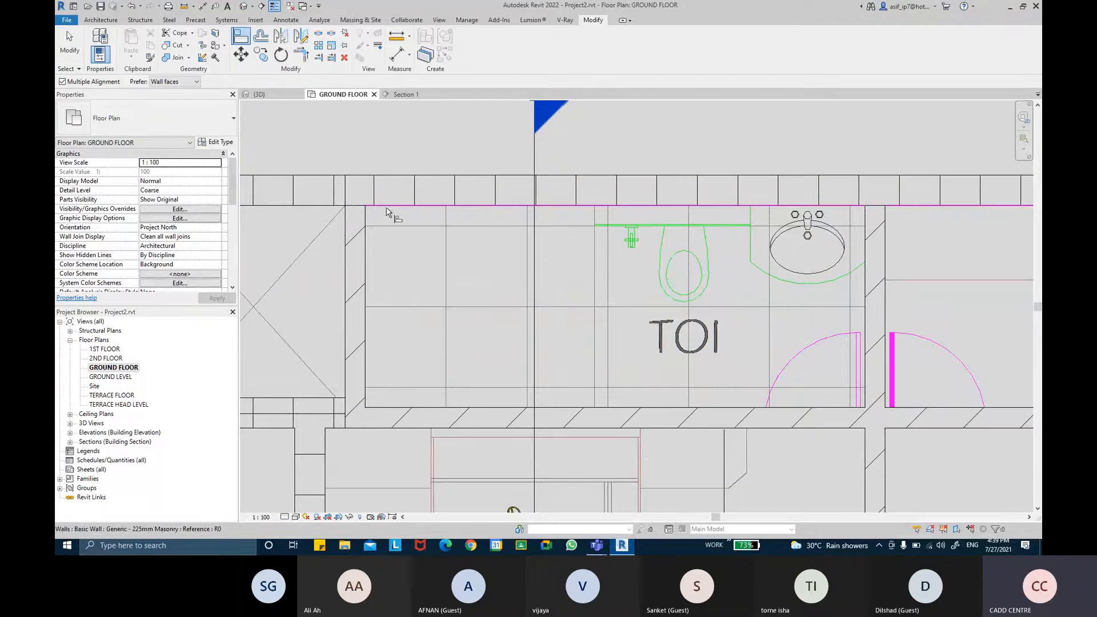
pyautogui.click(388, 230)
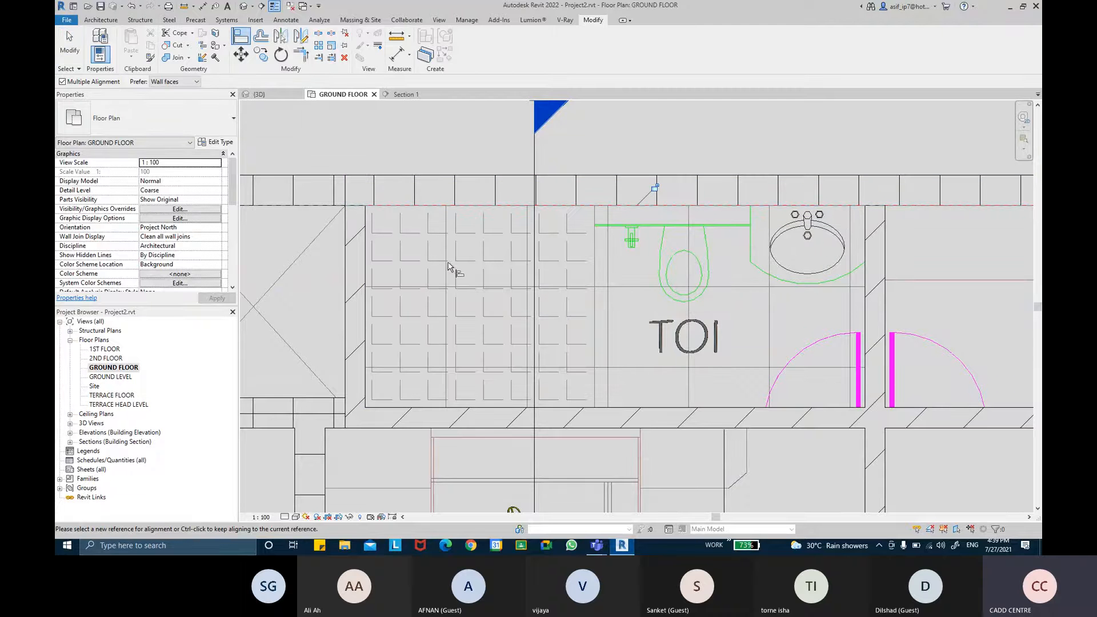
pyautogui.press('Escape')
pyautogui.press('Escape')
pyautogui.moveTo(410, 259); pyautogui.dragTo(402, 259, button='middle')
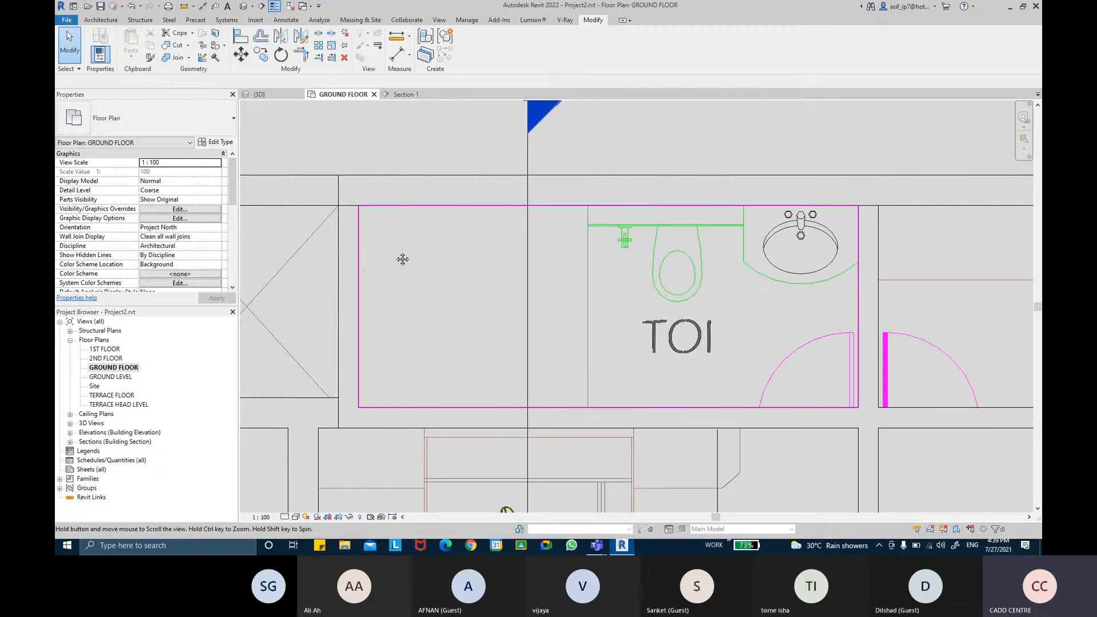
pyautogui.click(241, 36)
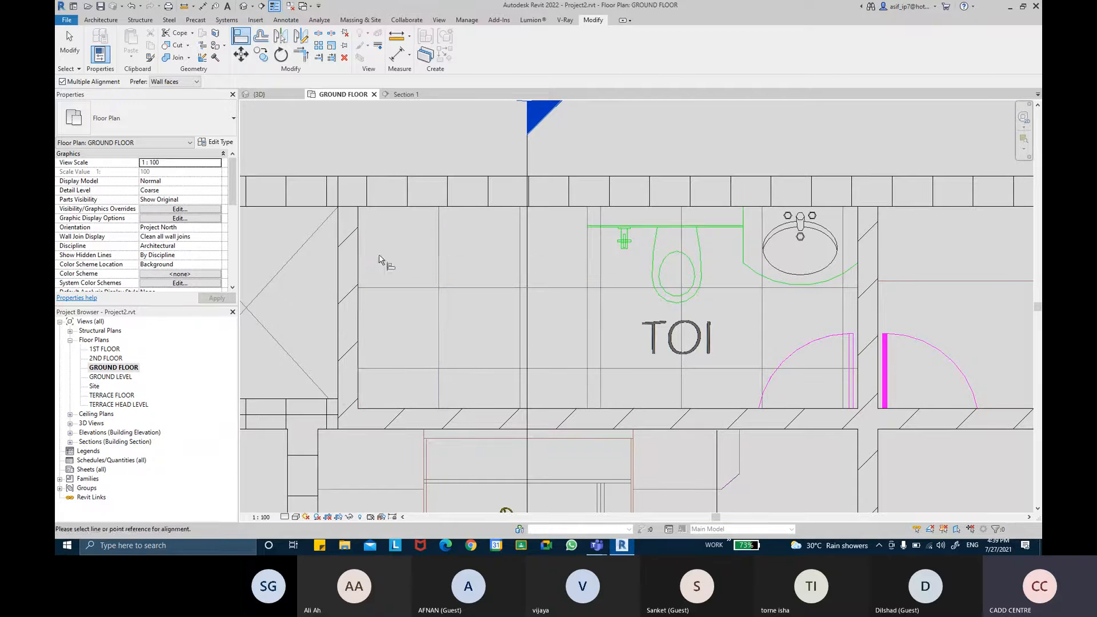
pyautogui.click(362, 252)
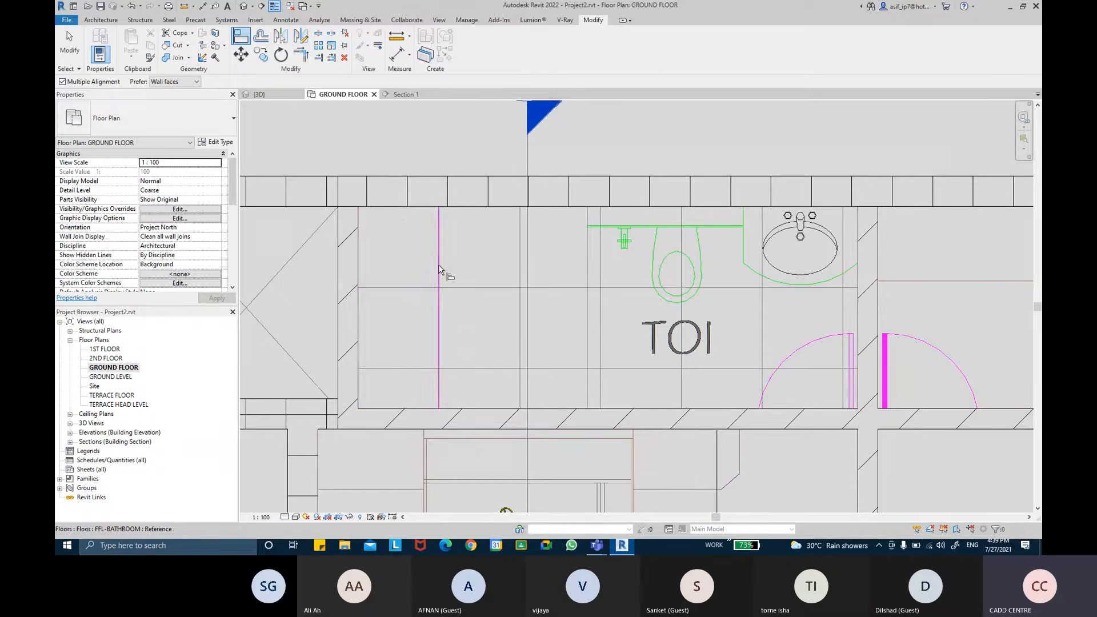
pyautogui.press('Escape')
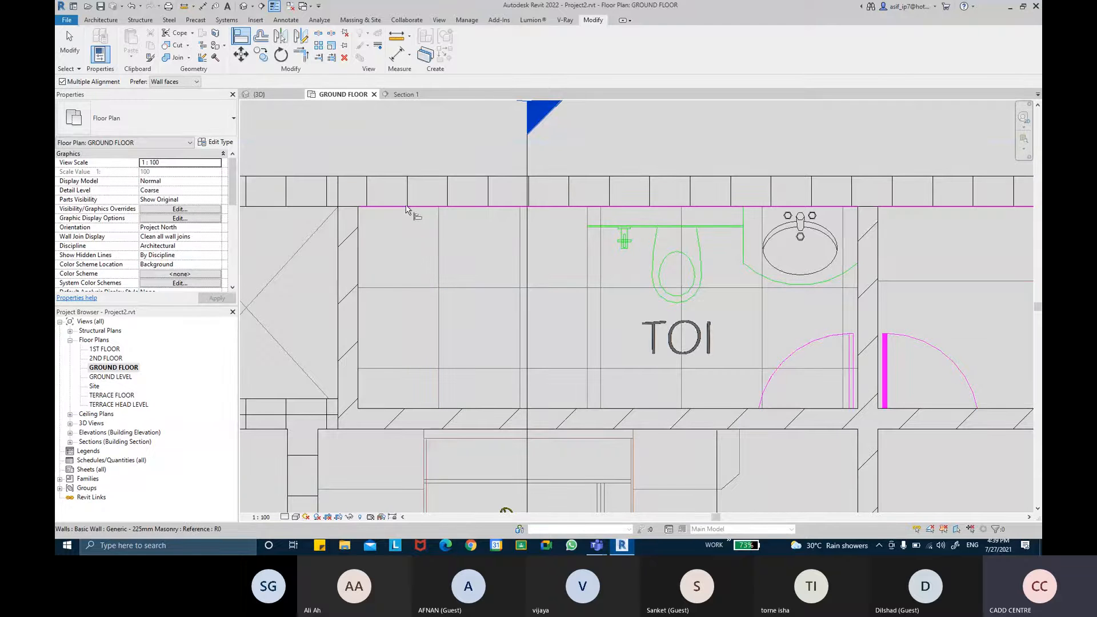
pyautogui.click(404, 289)
pyautogui.press('ctrl')
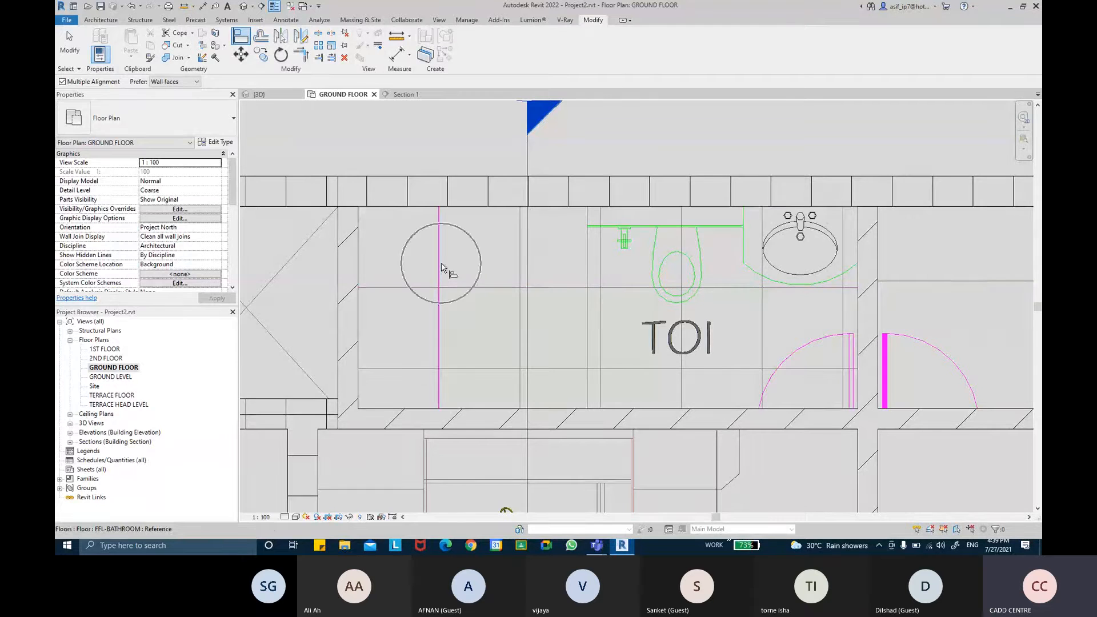
pyautogui.press('Escape')
pyautogui.press('Escape')
# Hide the imported FIRST, GROUND, SECOND and TERRACE FLOOR PLAN.dwg drawings in the ground floor view's visibility overrides
pyautogui.scroll(-6, 474, 280)
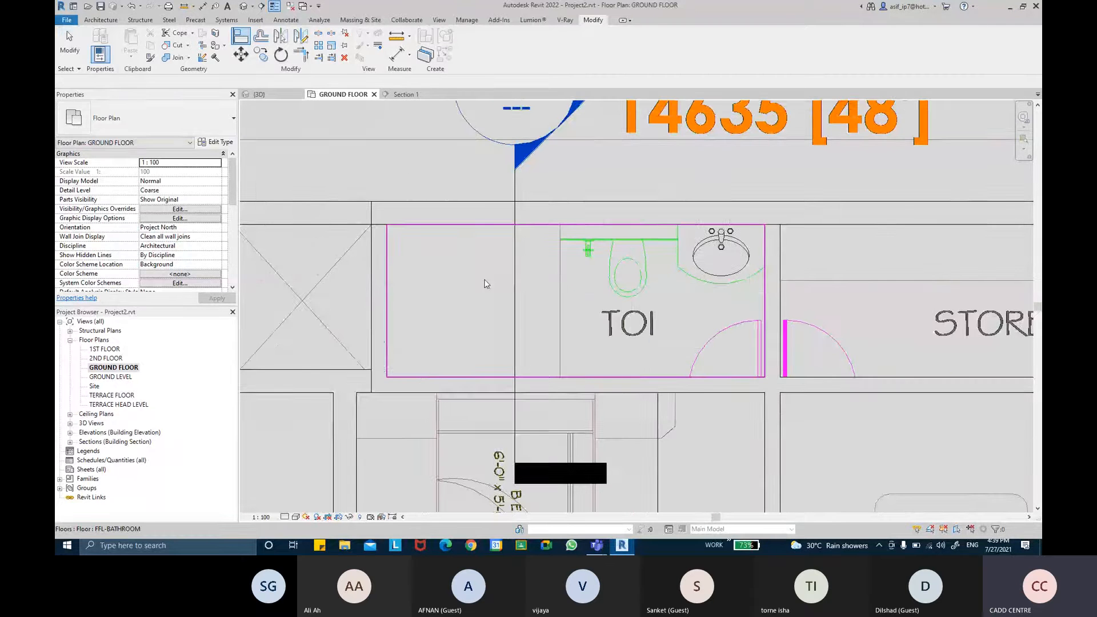
pyautogui.scroll(-2, 523, 255)
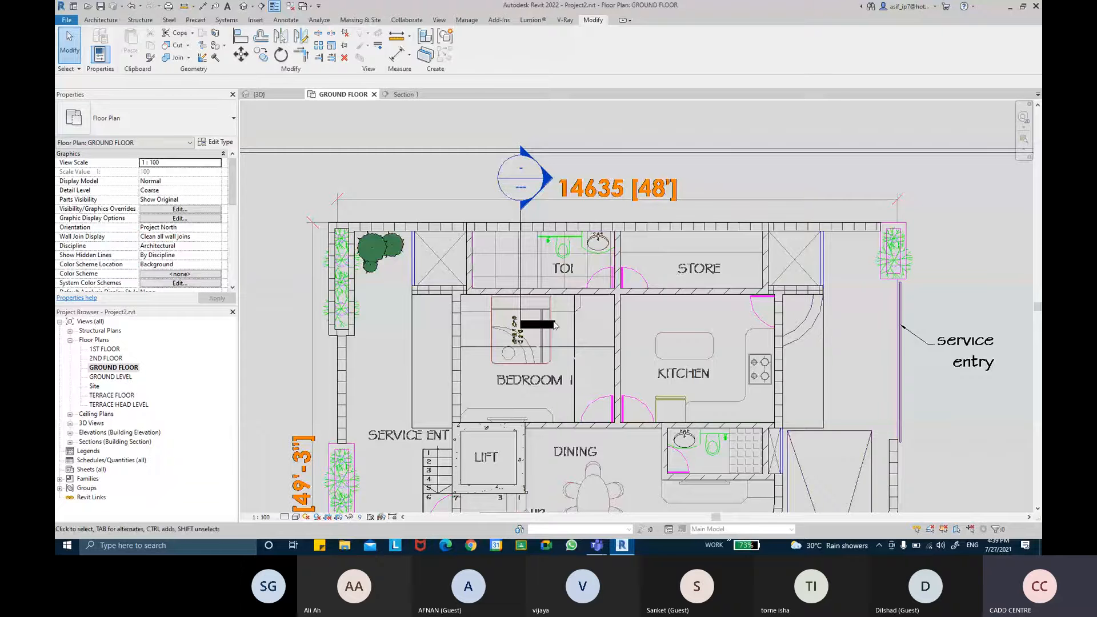
pyautogui.moveTo(554, 324); pyautogui.dragTo(529, 309, button='middle')
pyautogui.press('v')
pyautogui.press('g')
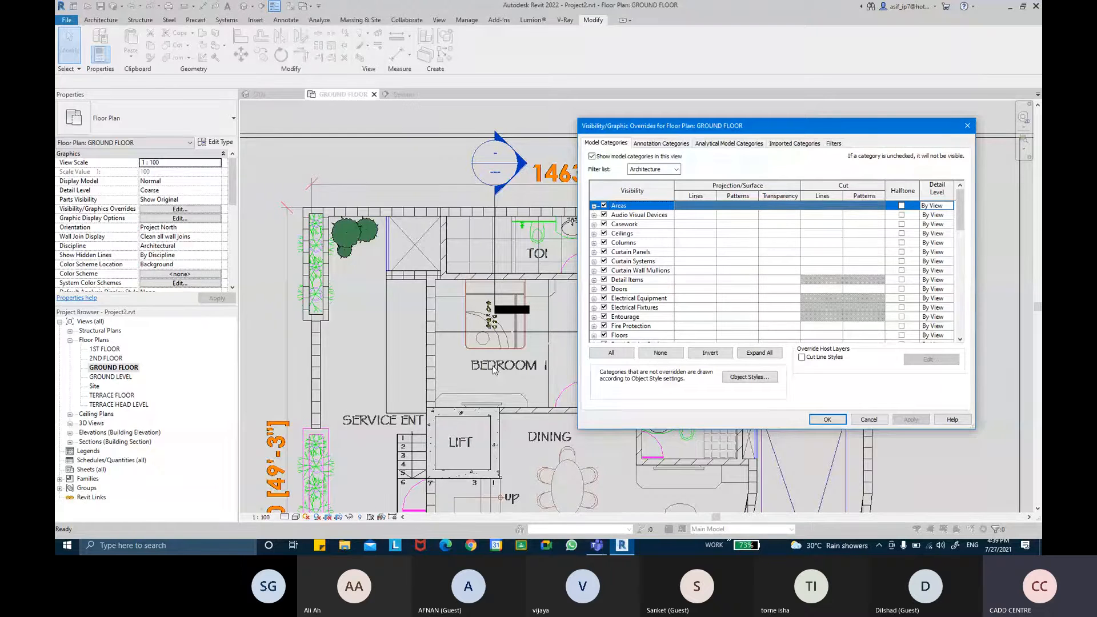
pyautogui.click(812, 146)
pyautogui.click(604, 189)
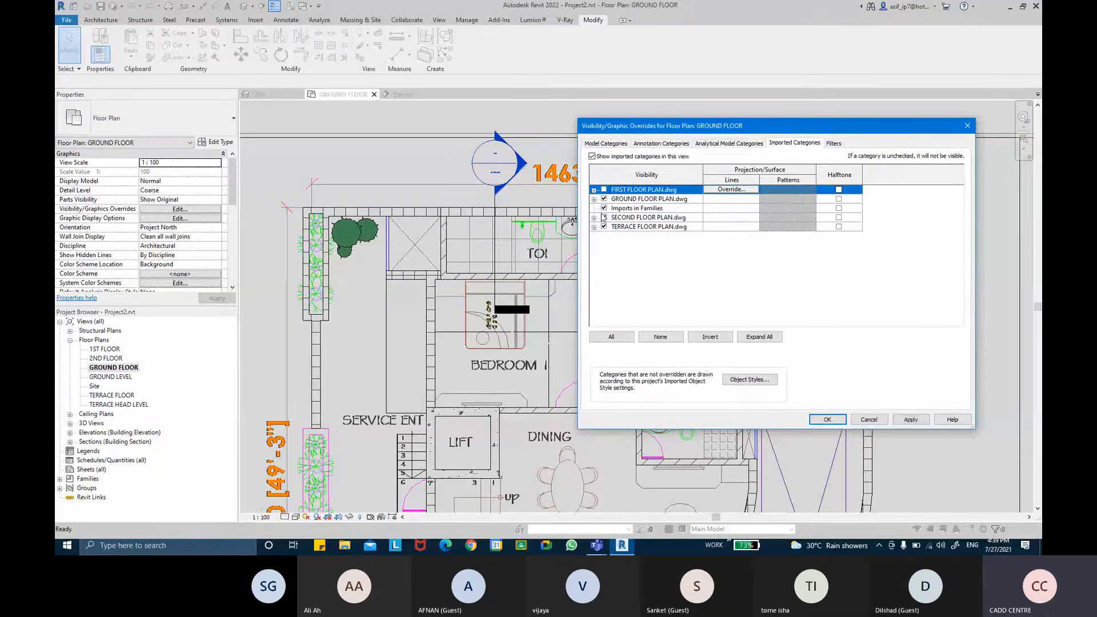
pyautogui.click(604, 217)
pyautogui.click(604, 226)
pyautogui.click(604, 198)
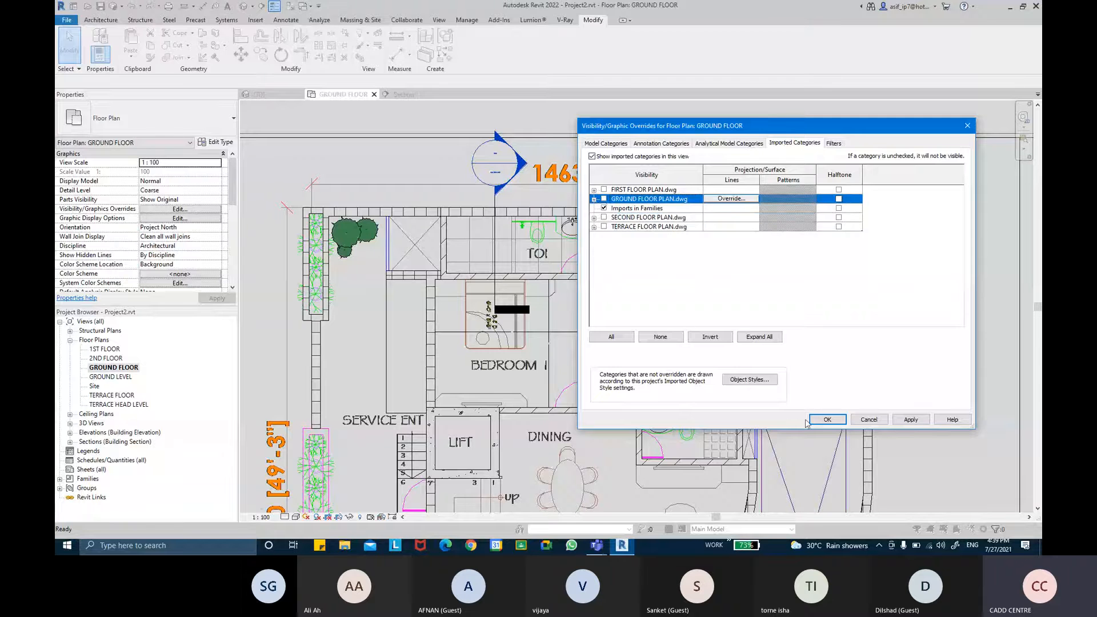
pyautogui.click(827, 420)
# Measure the first tile's width from the toilet's left wall face to the next vertical tile line
pyautogui.scroll(3, 485, 236)
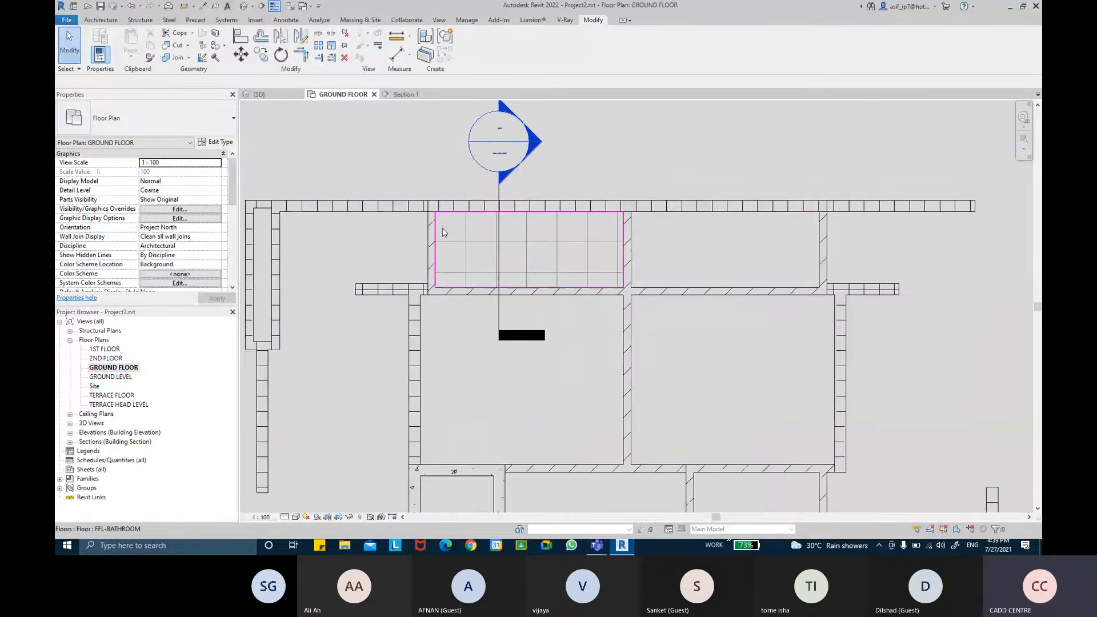
pyautogui.press('d')
pyautogui.press('i')
pyautogui.scroll(5, 435, 234)
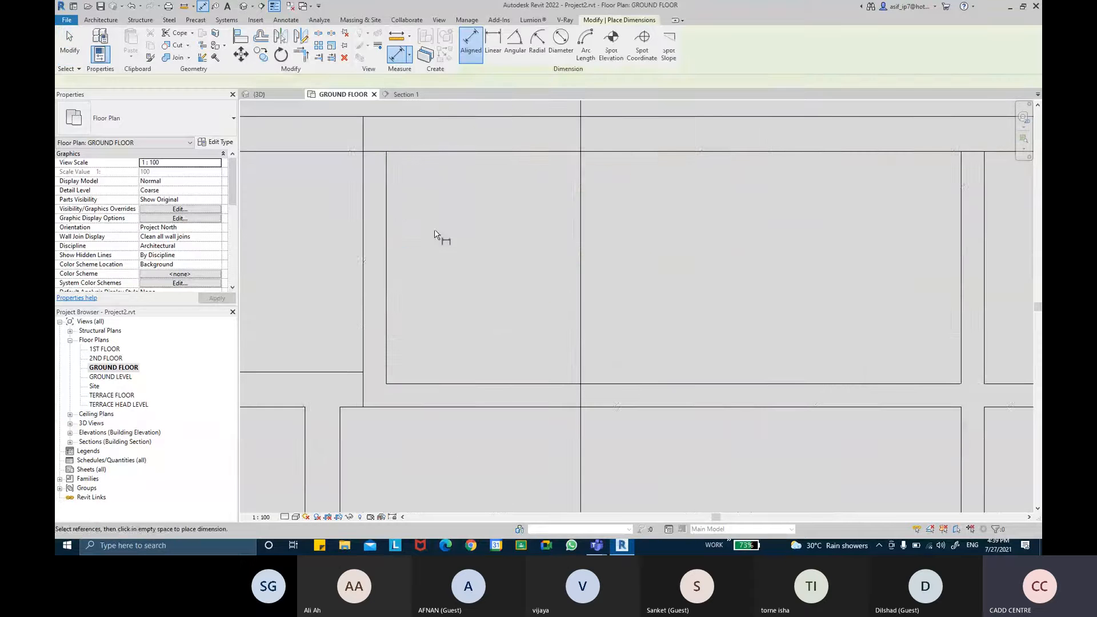
pyautogui.click(389, 211)
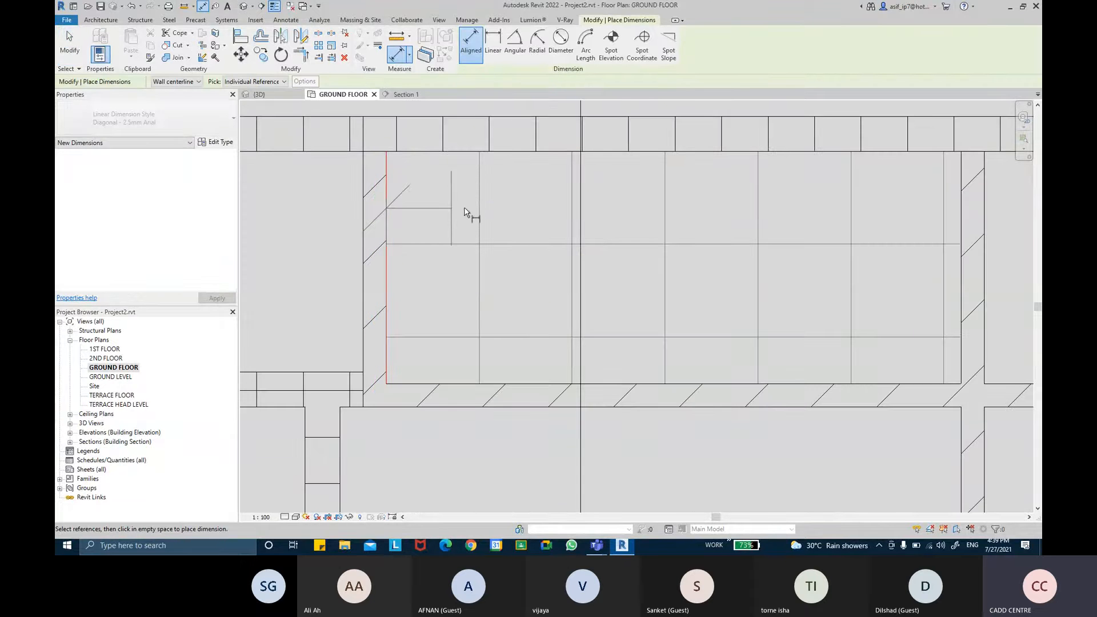
pyautogui.click(479, 213)
pyautogui.press('Escape')
pyautogui.press('Escape')
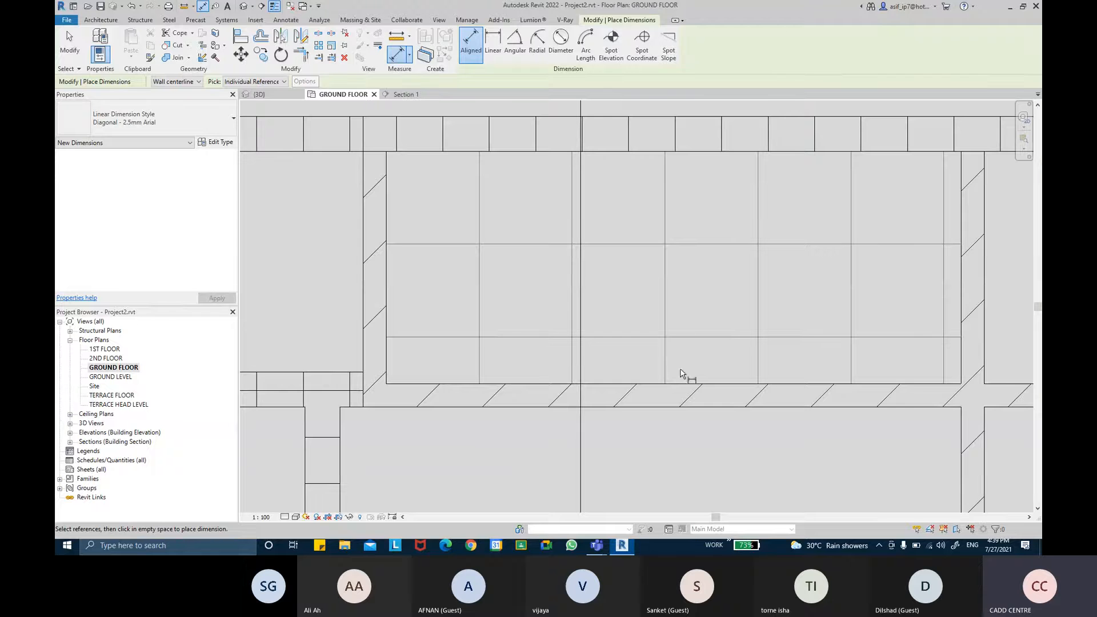
pyautogui.press('Escape')
pyautogui.press('Escape')
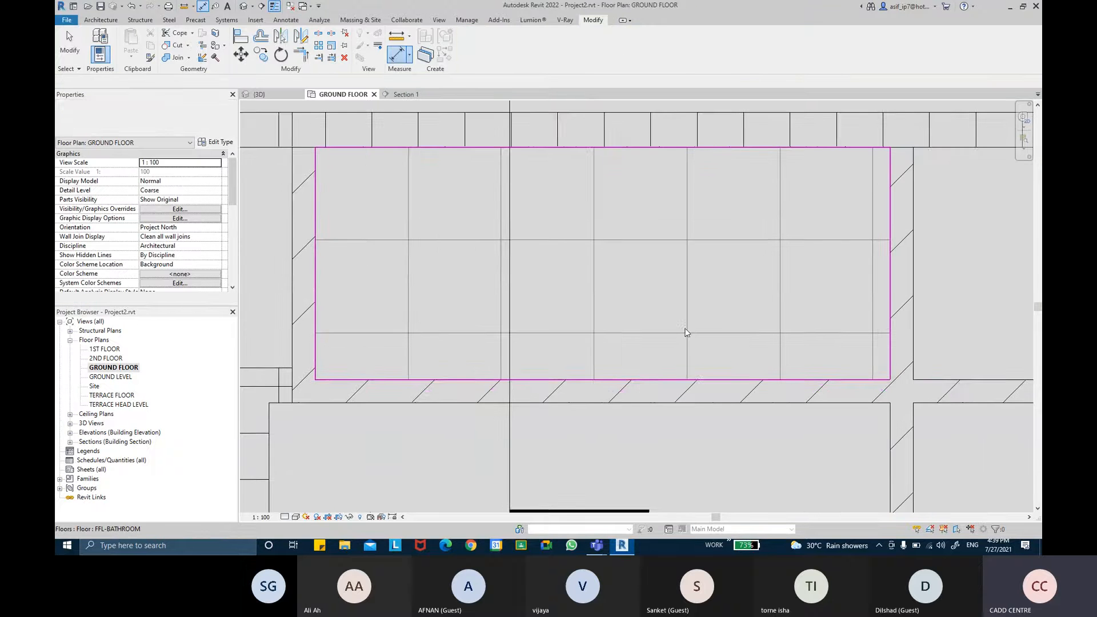
# Look over the second toilet in the plan and examine the front entrance area in the 3D view
pyautogui.scroll(-2, 692, 329)
pyautogui.scroll(-4, 692, 330)
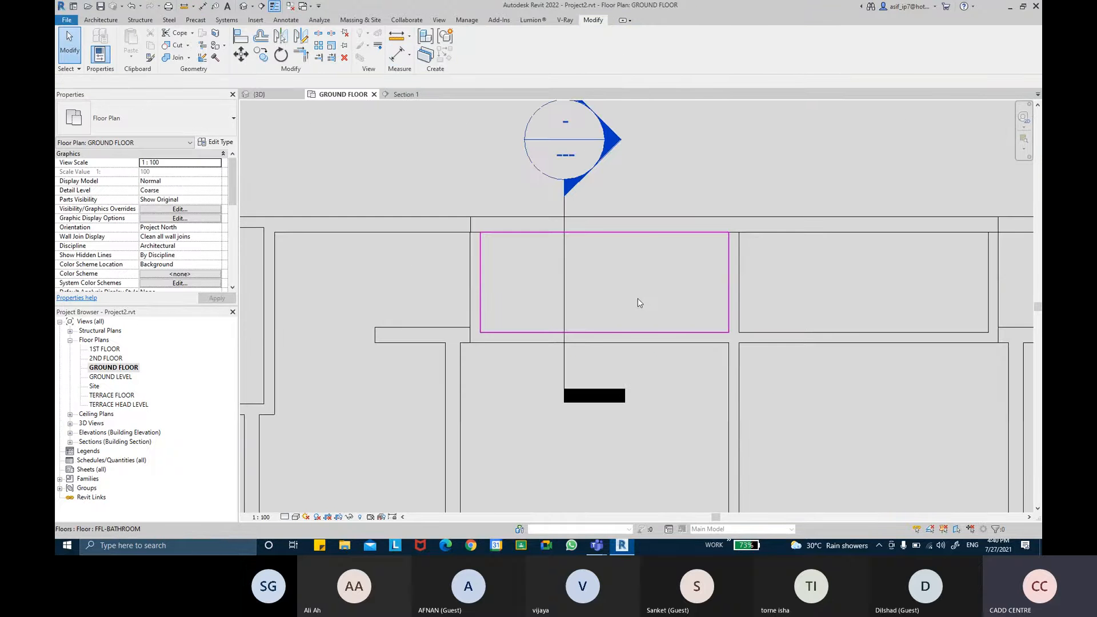
pyautogui.moveTo(651, 311)
pyautogui.mouseDown(button='middle')
pyautogui.moveTo(698, 337)
pyautogui.moveTo(542, 191)
pyautogui.mouseUp(button='middle')
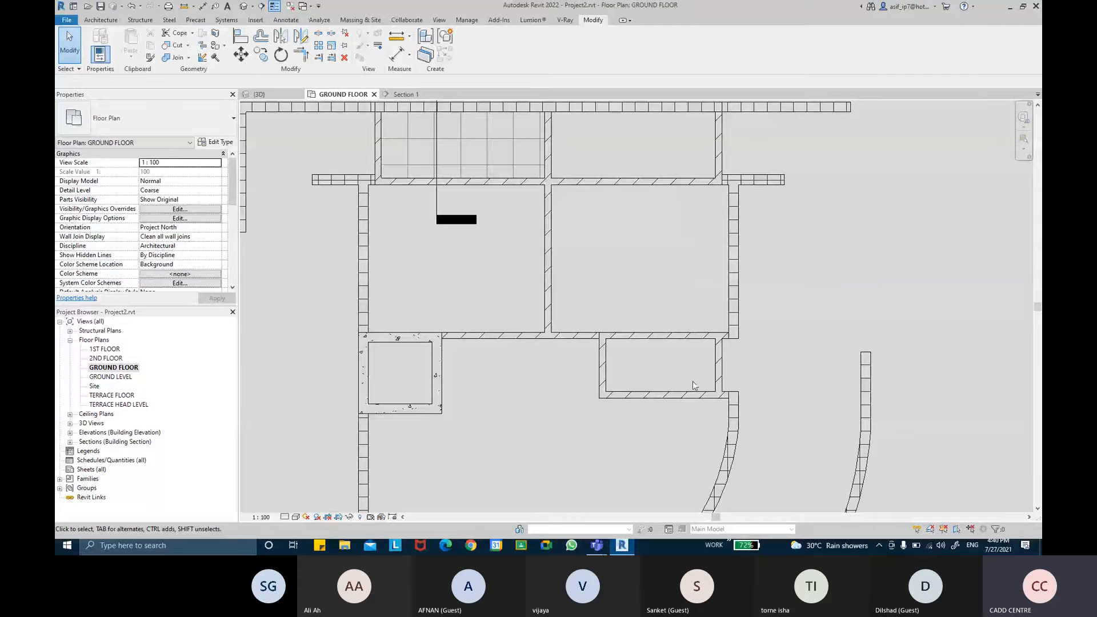
pyautogui.moveTo(700, 377); pyautogui.dragTo(698, 374, button='middle')
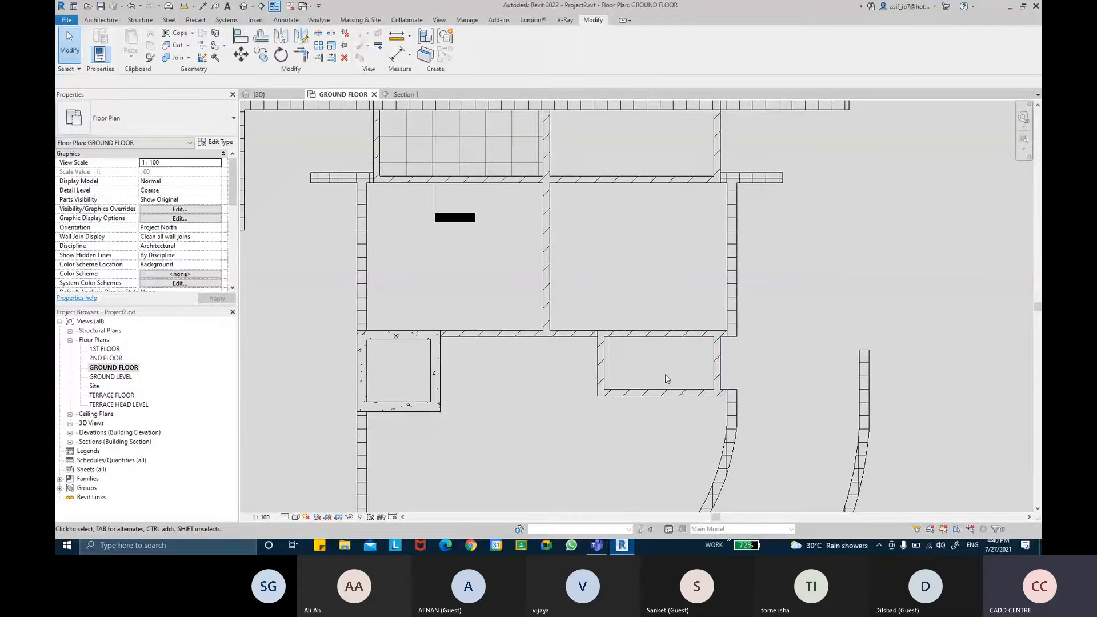
pyautogui.moveTo(670, 358); pyautogui.dragTo(668, 323, button='middle')
pyautogui.click(244, 6)
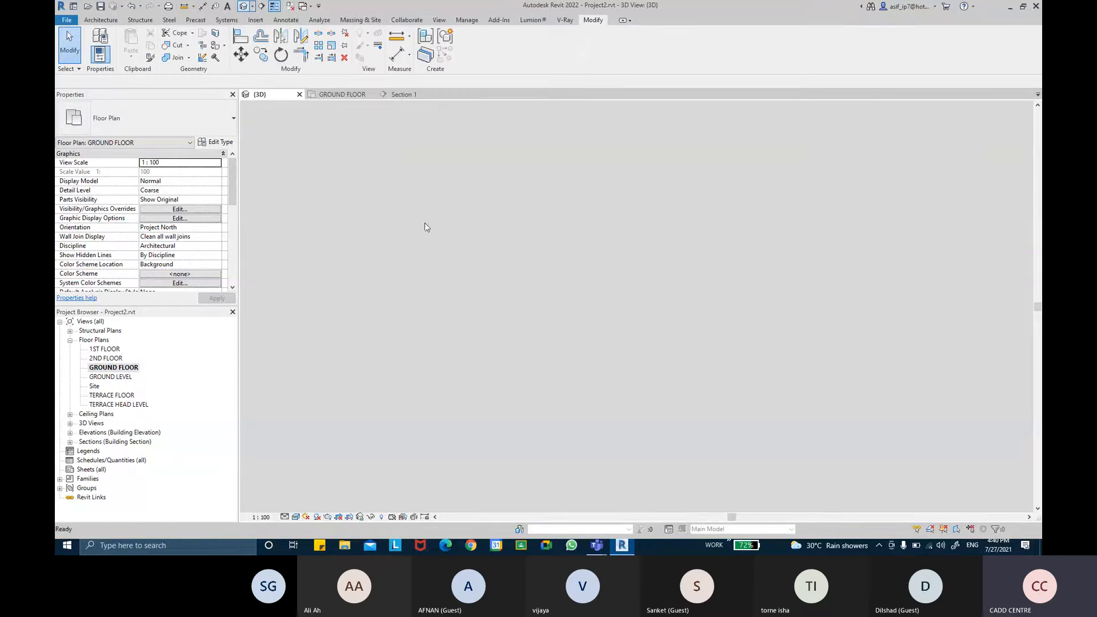
pyautogui.scroll(-6, 585, 307)
pyautogui.scroll(-2, 597, 368)
pyautogui.keyDown('shift'); pyautogui.moveTo(600, 368); pyautogui.dragTo(691, 342, button='middle'); pyautogui.keyUp('shift')
pyautogui.moveTo(691, 343); pyautogui.dragTo(630, 206, button='middle')
pyautogui.scroll(1, 656, 368)
pyautogui.moveTo(655, 422); pyautogui.dragTo(626, 291, button='middle')
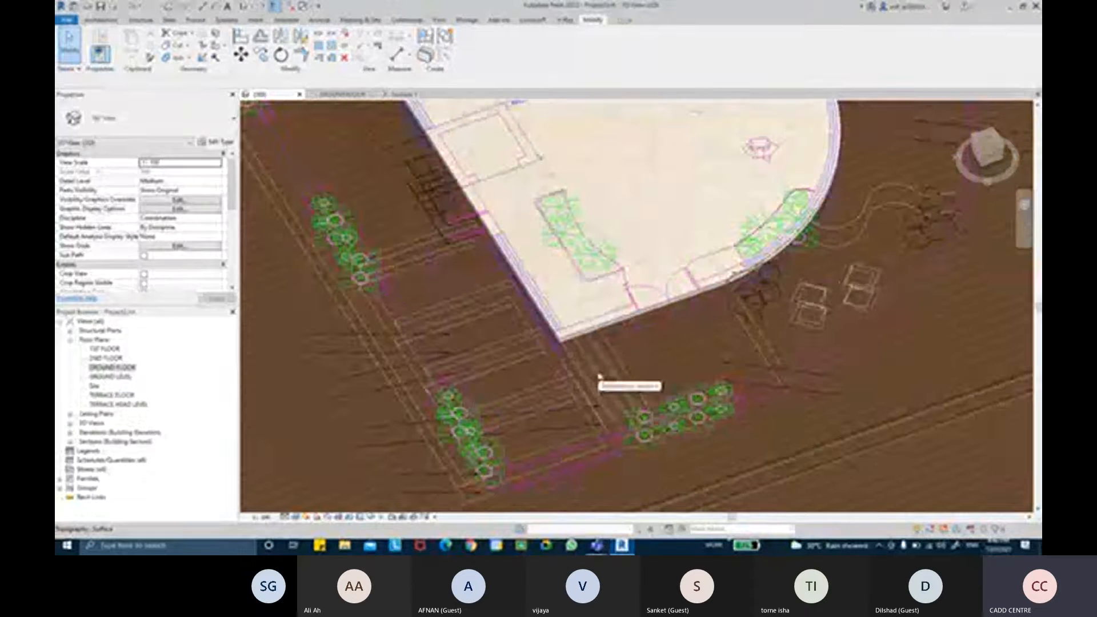
pyautogui.keyDown('shift'); pyautogui.moveTo(598, 373); pyautogui.dragTo(560, 334, button='middle'); pyautogui.keyUp('shift')
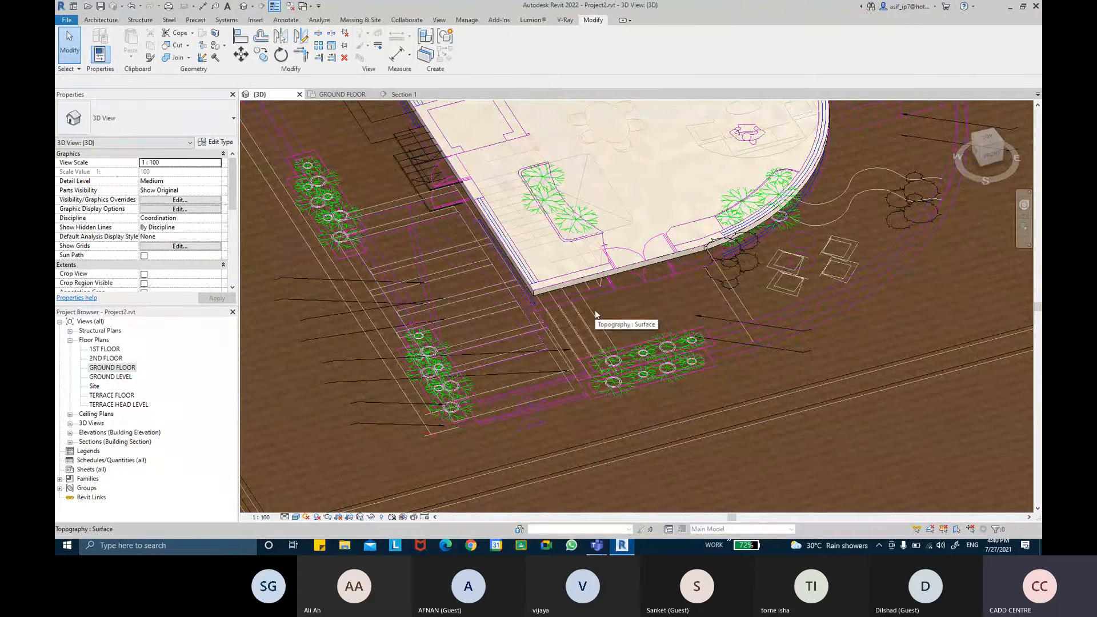
pyautogui.scroll(2, 599, 343)
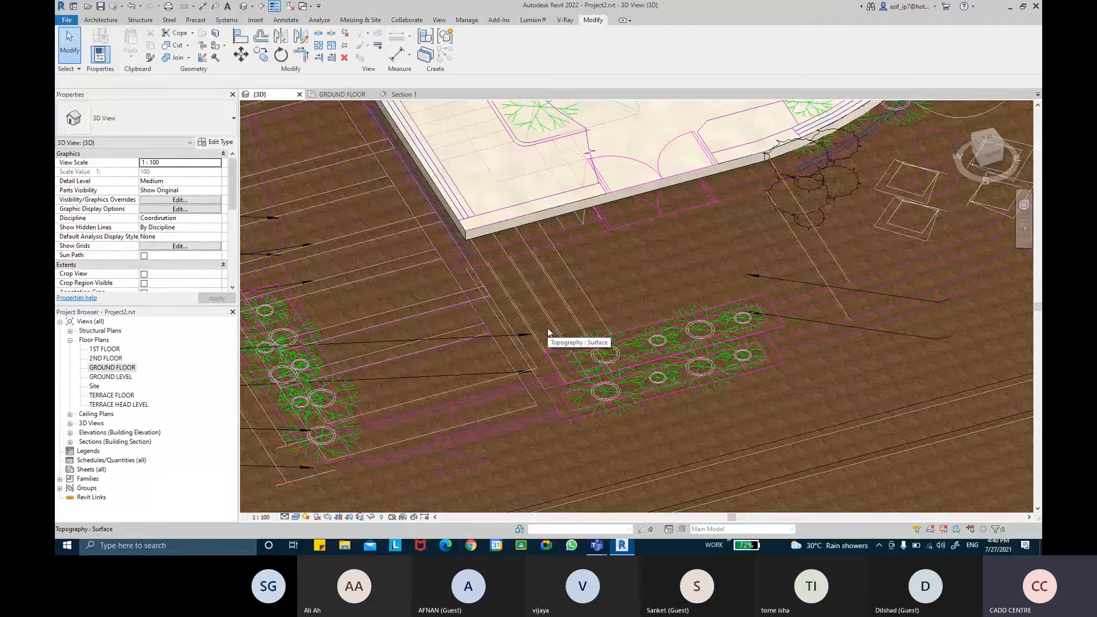
# Reopen the GROUND FLOOR plan and make the imported GROUND FLOOR PLAN.dwg visible in it
pyautogui.doubleClick(106, 368)
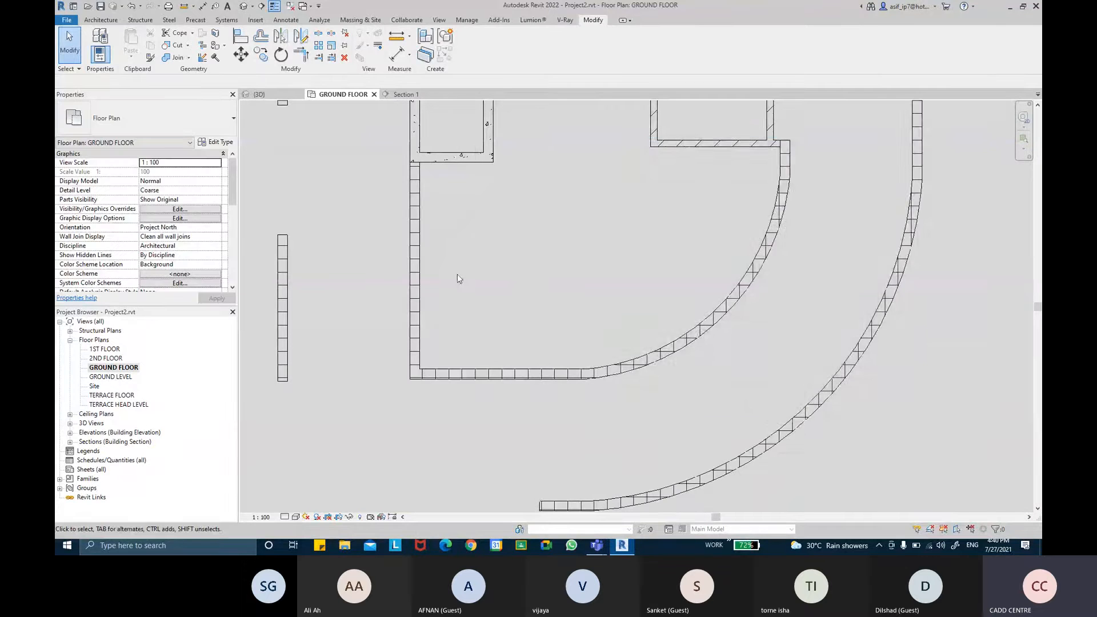
pyautogui.press('v')
pyautogui.press('v')
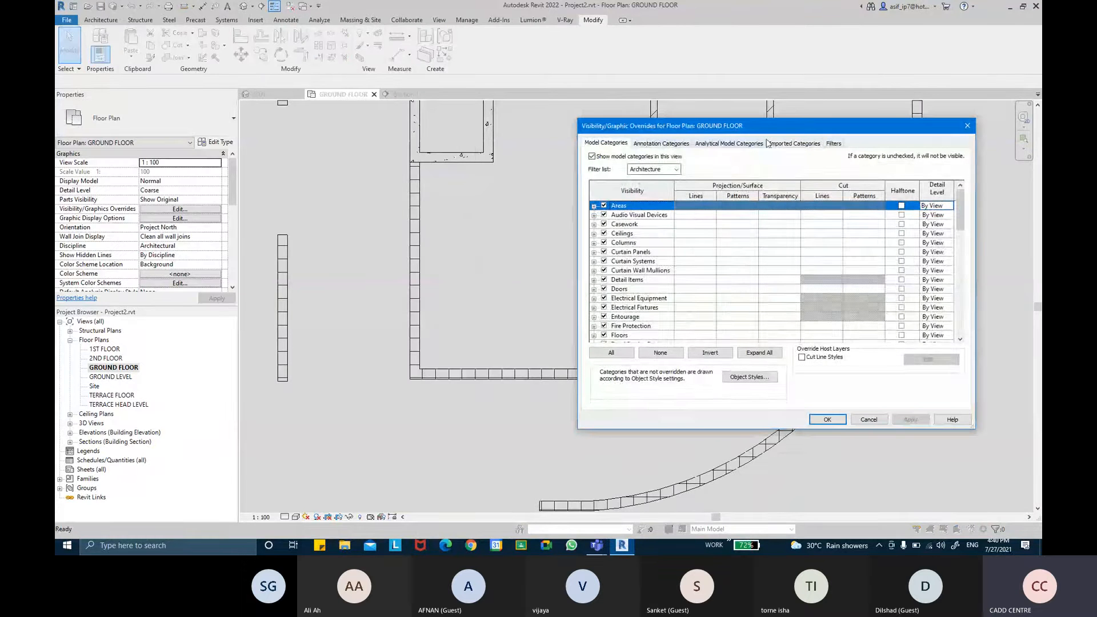
pyautogui.click(794, 143)
pyautogui.click(604, 199)
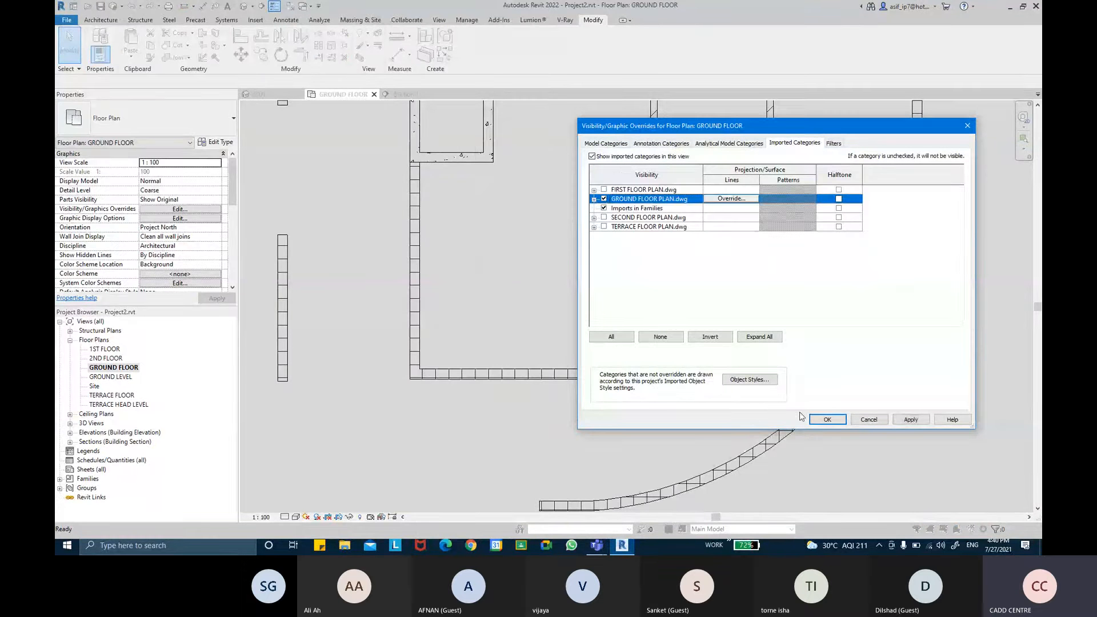
pyautogui.click(827, 419)
pyautogui.moveTo(447, 444); pyautogui.dragTo(493, 372, button='middle')
pyautogui.press('ctrl')
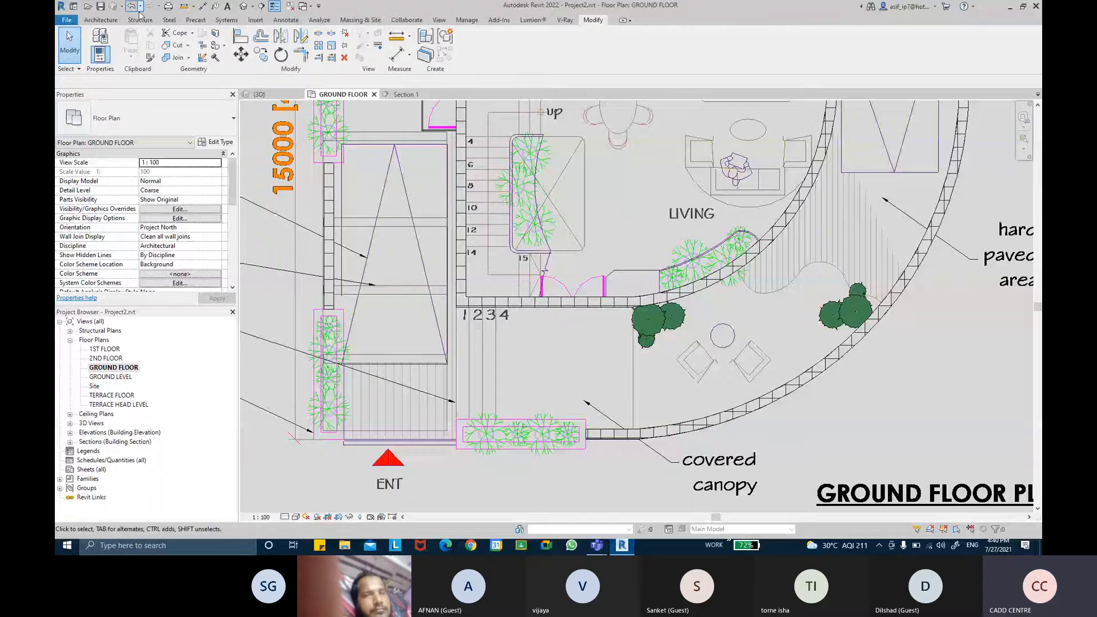
# Switch to the Microsoft Teams meeting to check on the participants, and return to the Revit ground floor plan
pyautogui.click(100, 19)
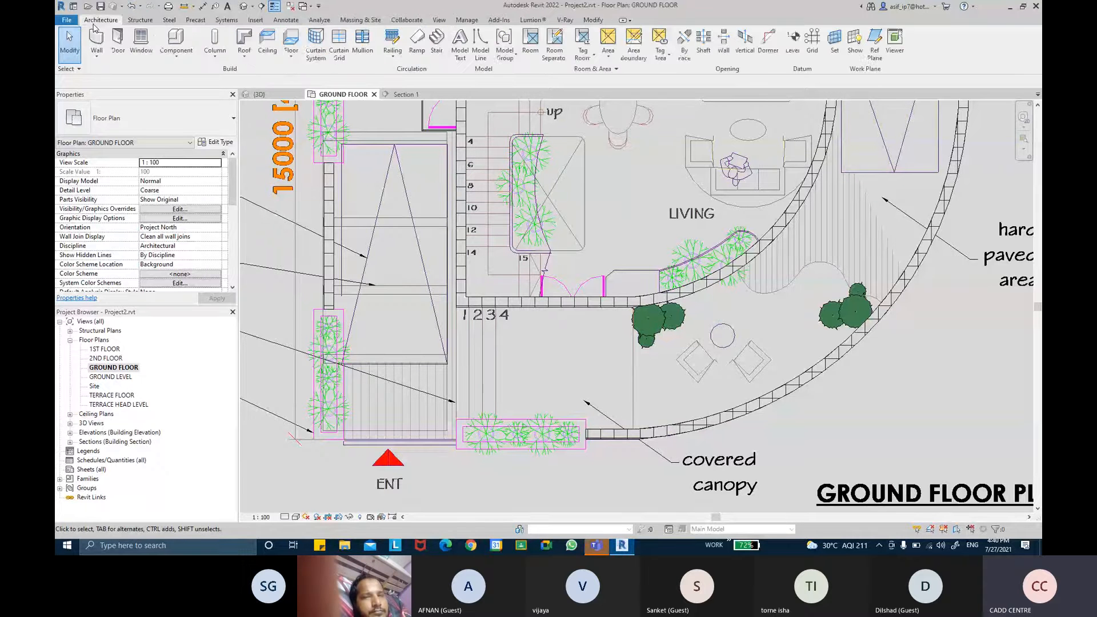
pyautogui.click(597, 545)
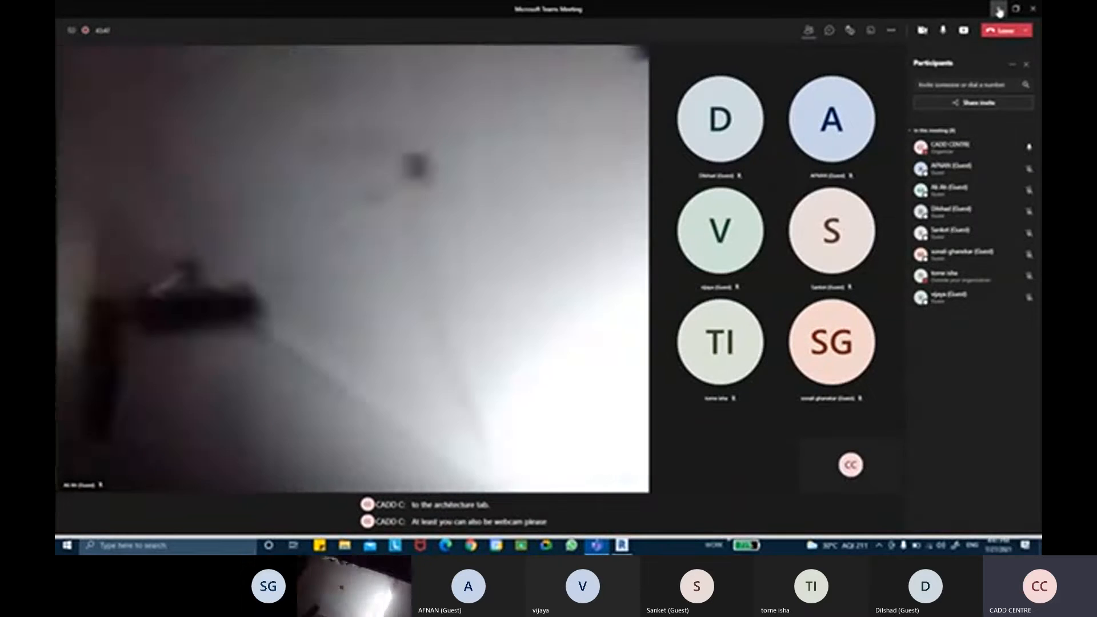
pyautogui.click(998, 10)
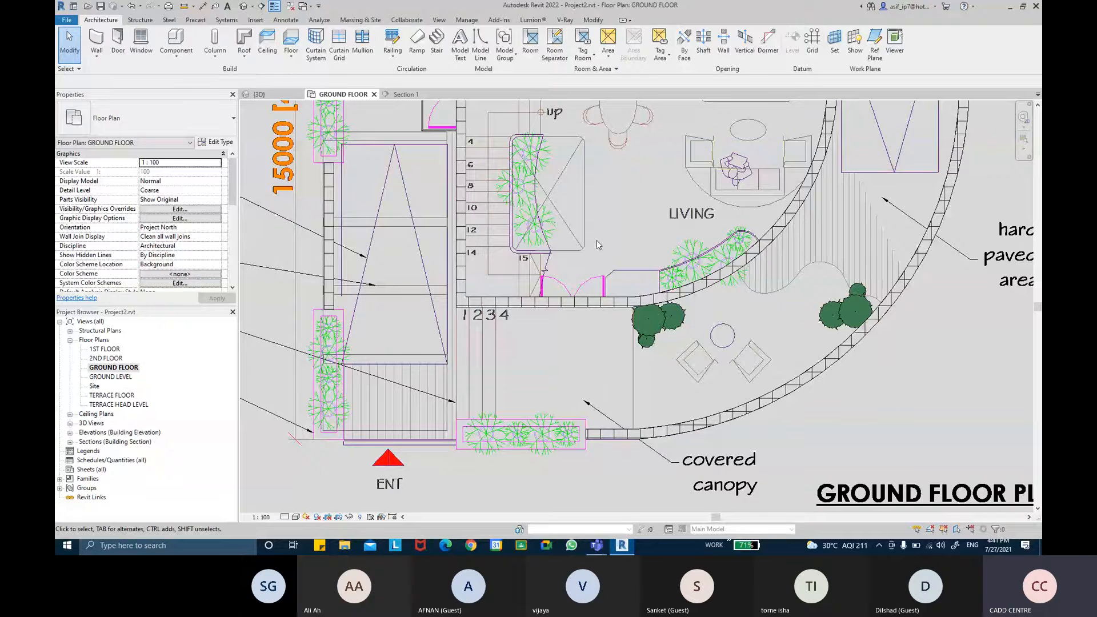
pyautogui.hotkey('alt', 'Tab')
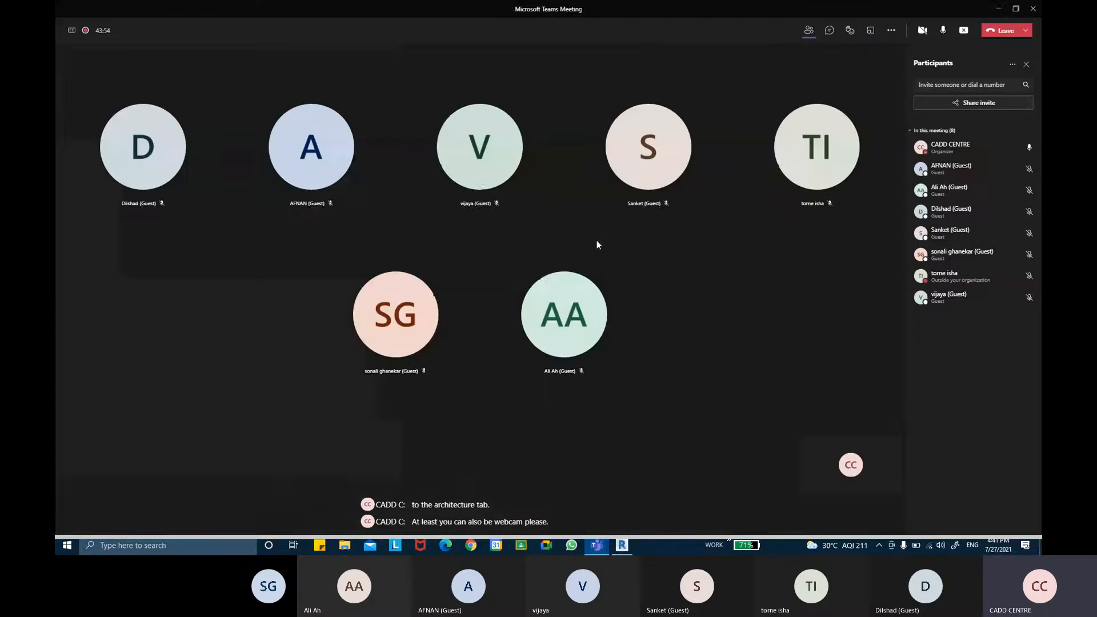
pyautogui.click(999, 9)
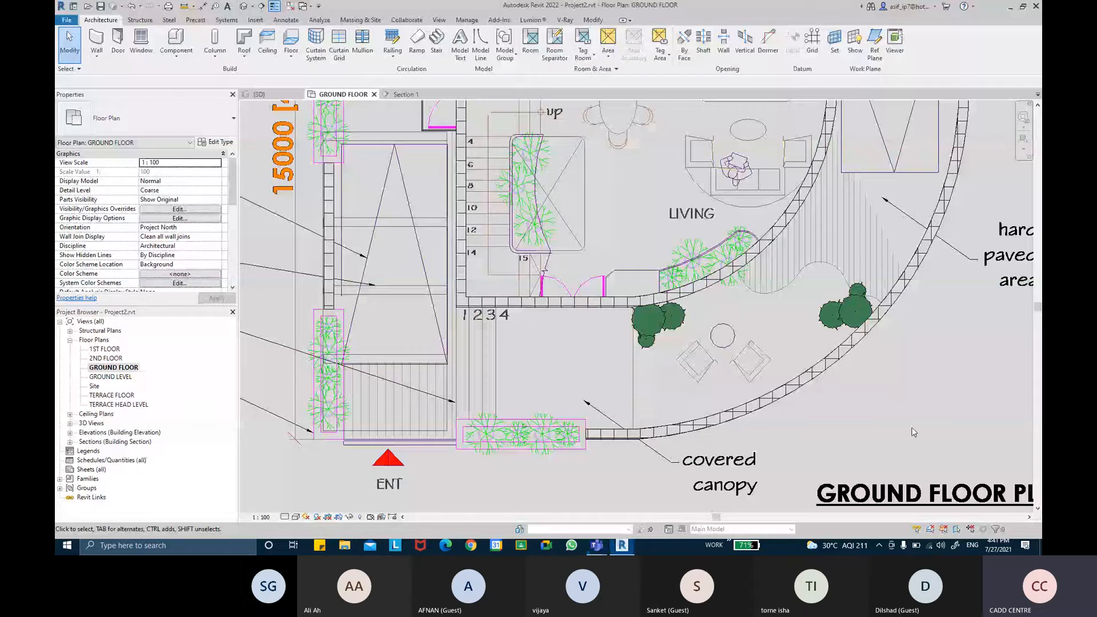
pyautogui.moveTo(722, 308); pyautogui.dragTo(729, 309, button='middle')
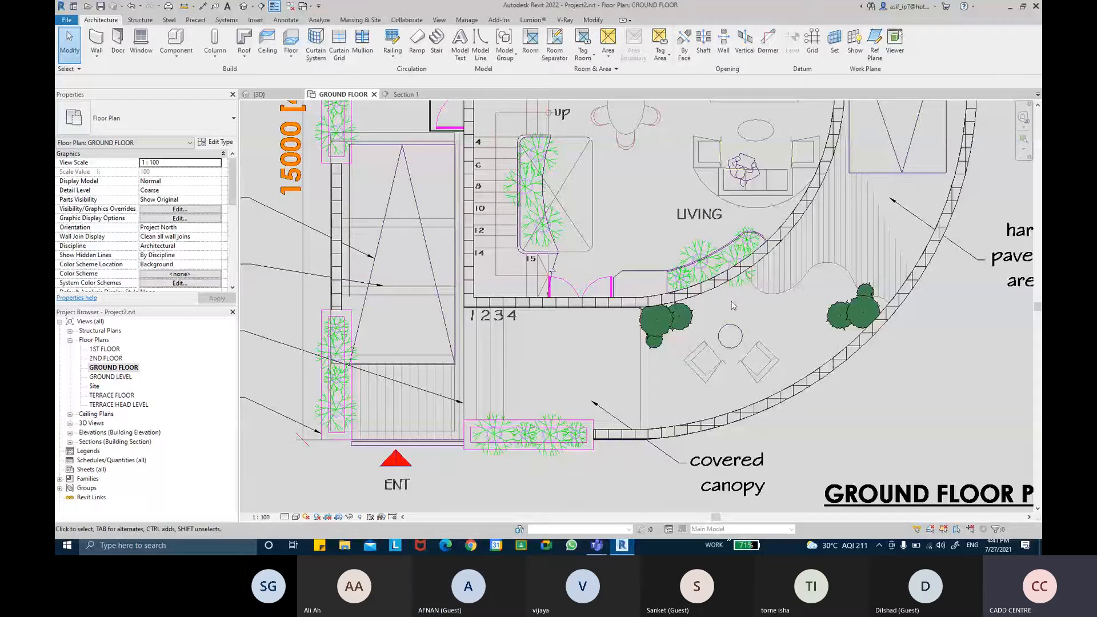
pyautogui.moveTo(731, 305); pyautogui.dragTo(724, 306, button='middle')
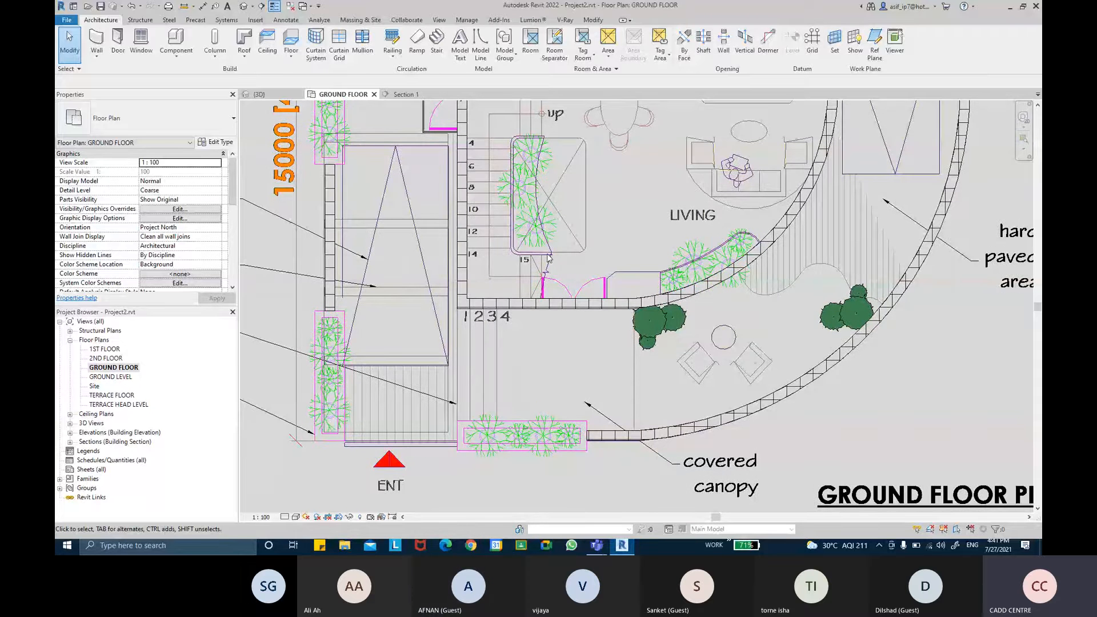
pyautogui.click(107, 20)
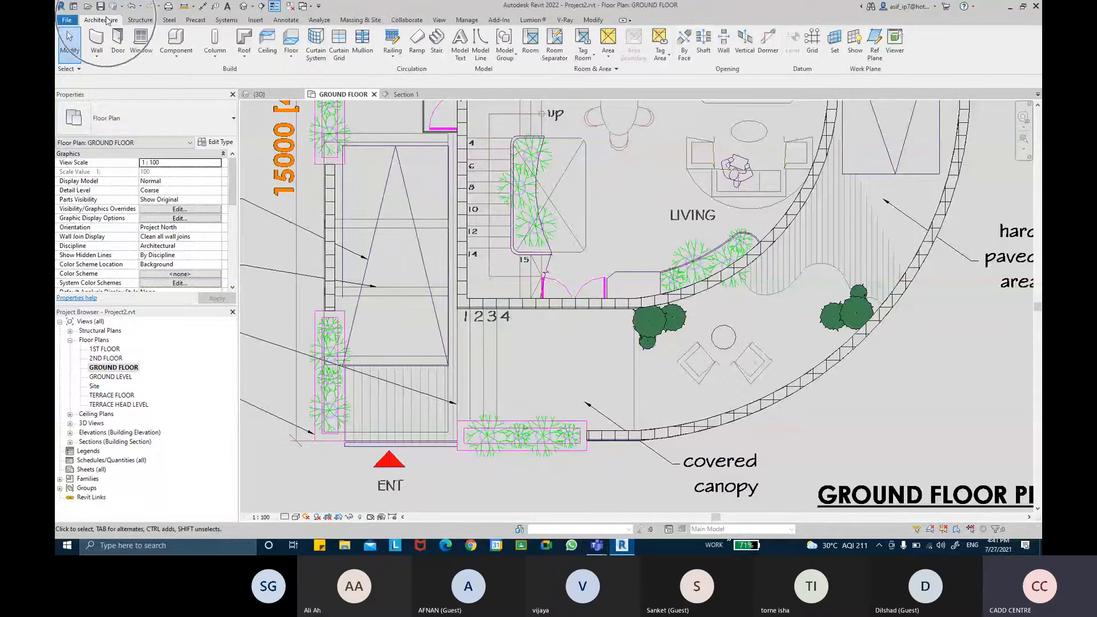
pyautogui.click(433, 61)
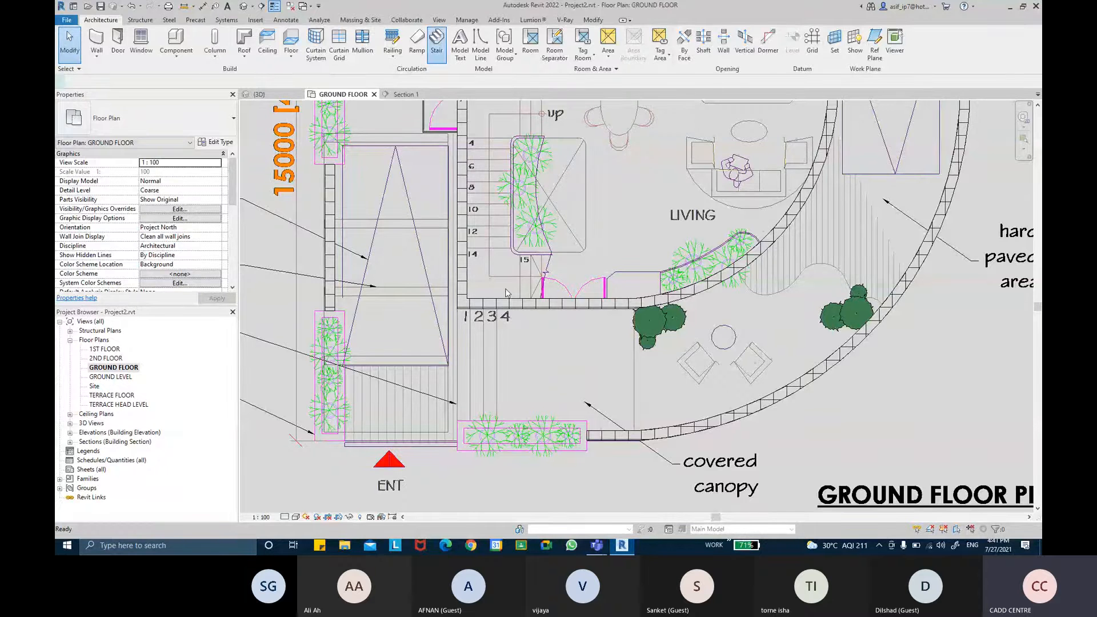
pyautogui.scroll(1, 520, 415)
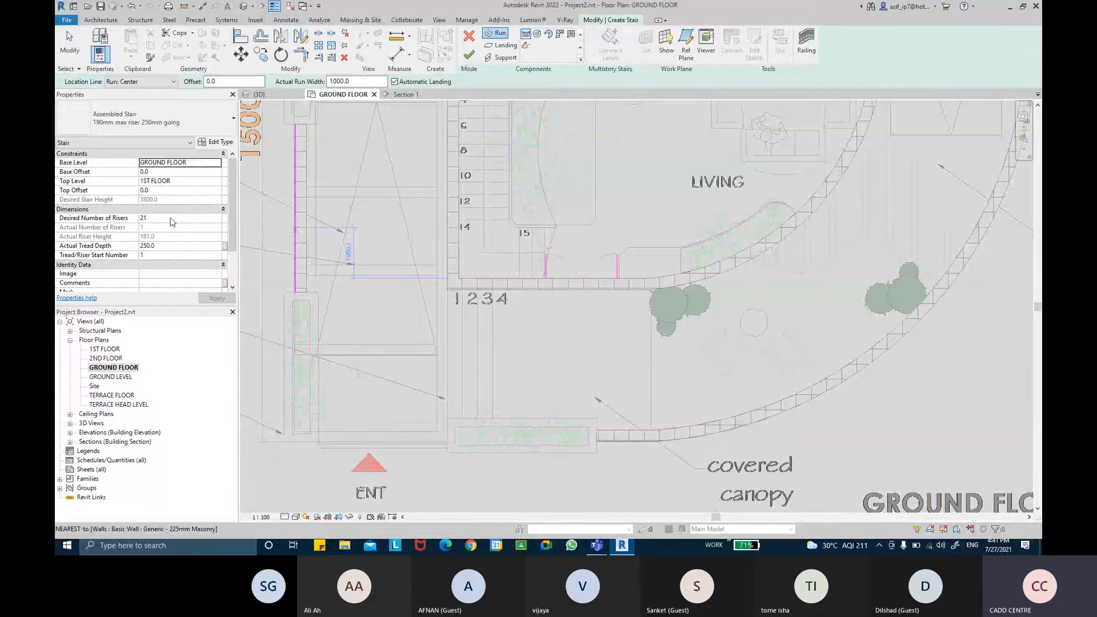
pyautogui.click(208, 181)
pyautogui.click(216, 181)
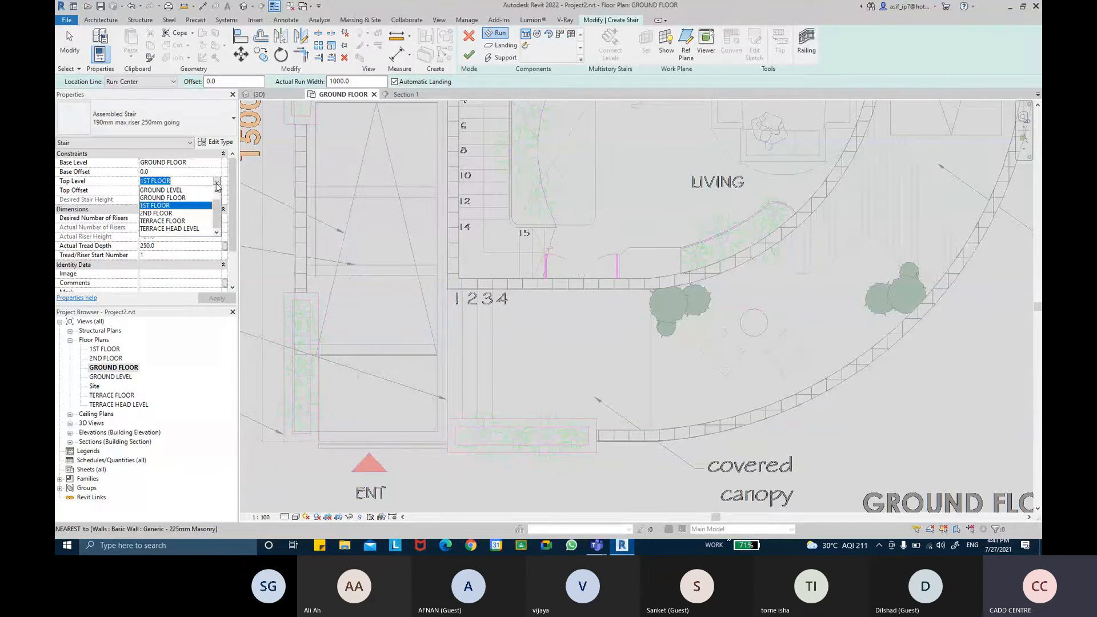
pyautogui.click(188, 204)
pyautogui.click(183, 162)
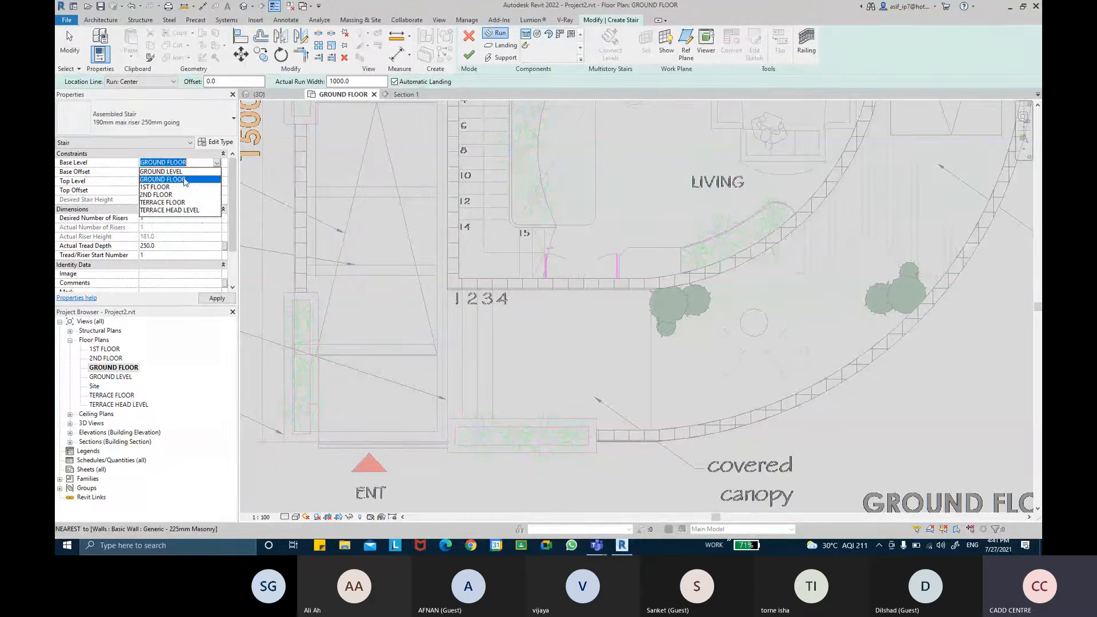
pyautogui.click(162, 171)
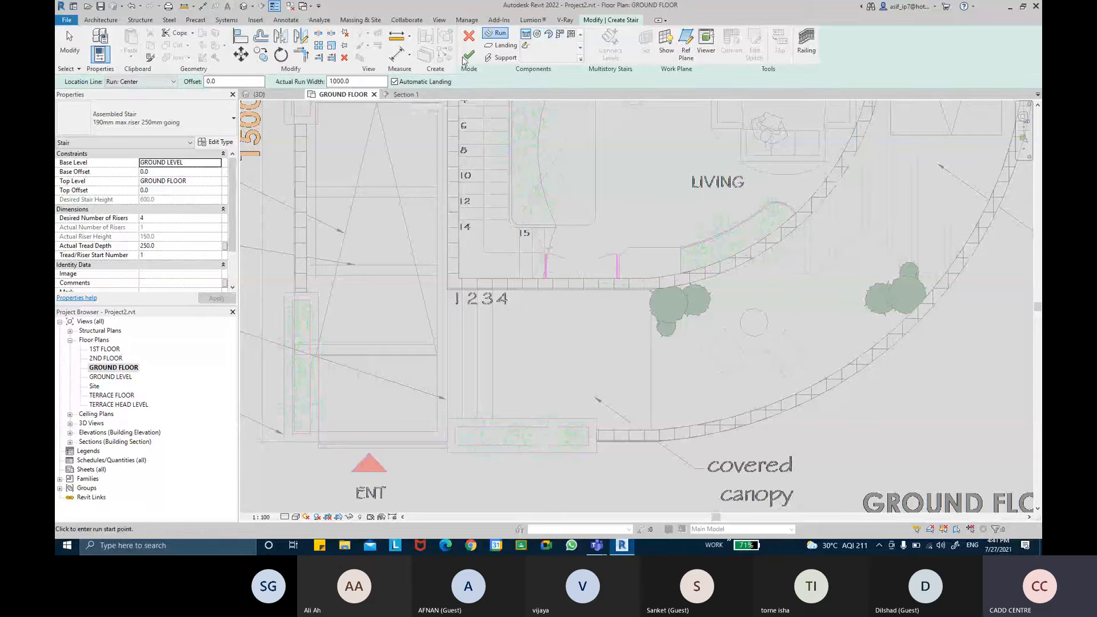
pyautogui.press('Escape')
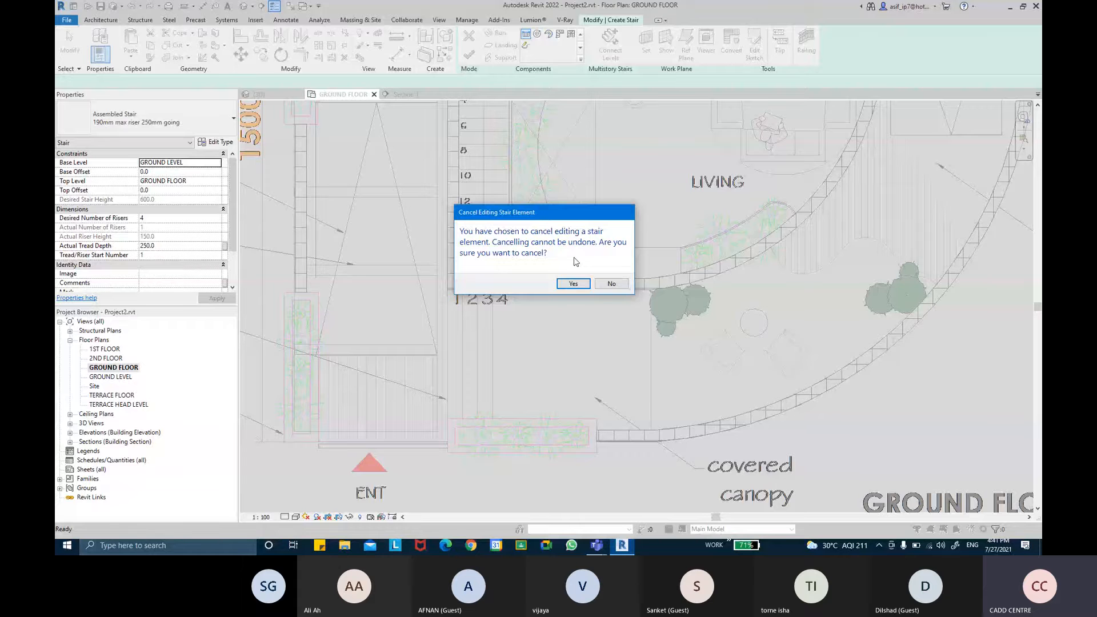
pyautogui.click(573, 283)
# Open the GROUND LEVEL floor plan and start a new stair at the front entrance
pyautogui.doubleClick(110, 376)
pyautogui.moveTo(485, 343); pyautogui.dragTo(473, 342, button='middle')
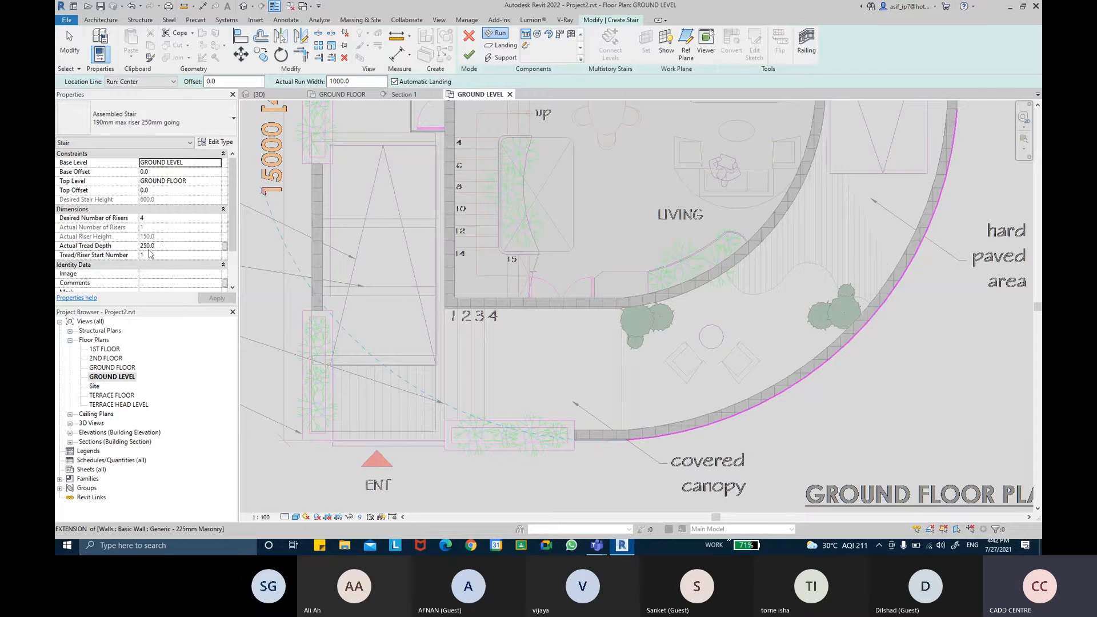
pyautogui.click(153, 245)
# Measure the tread spacing between two entrance step lines of the imported plan
pyautogui.click(397, 55)
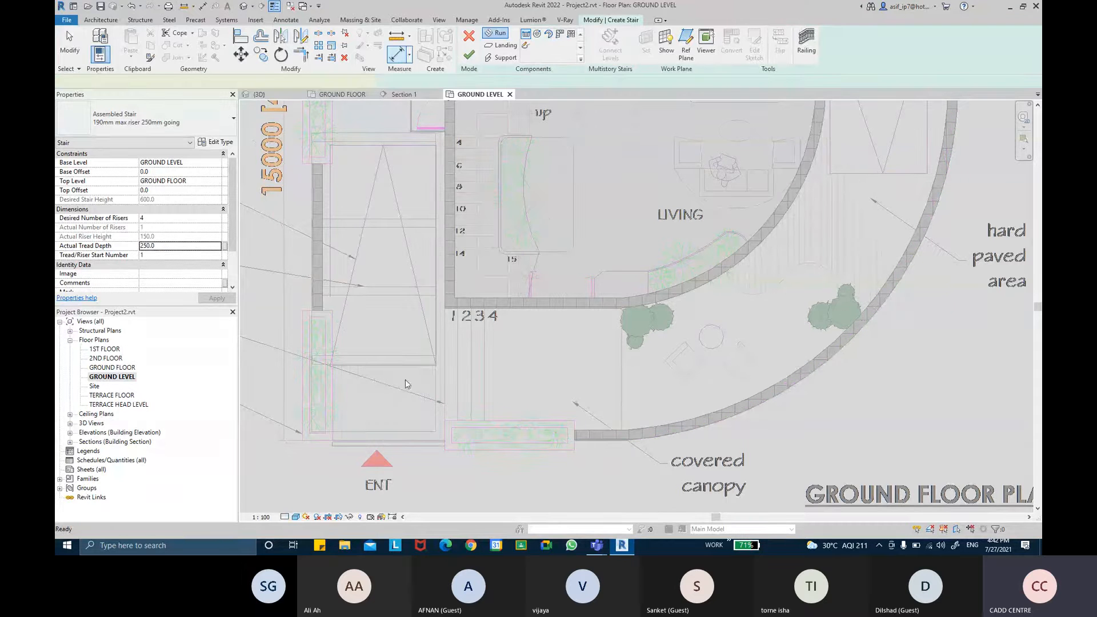
pyautogui.scroll(2, 442, 366)
pyautogui.click(516, 344)
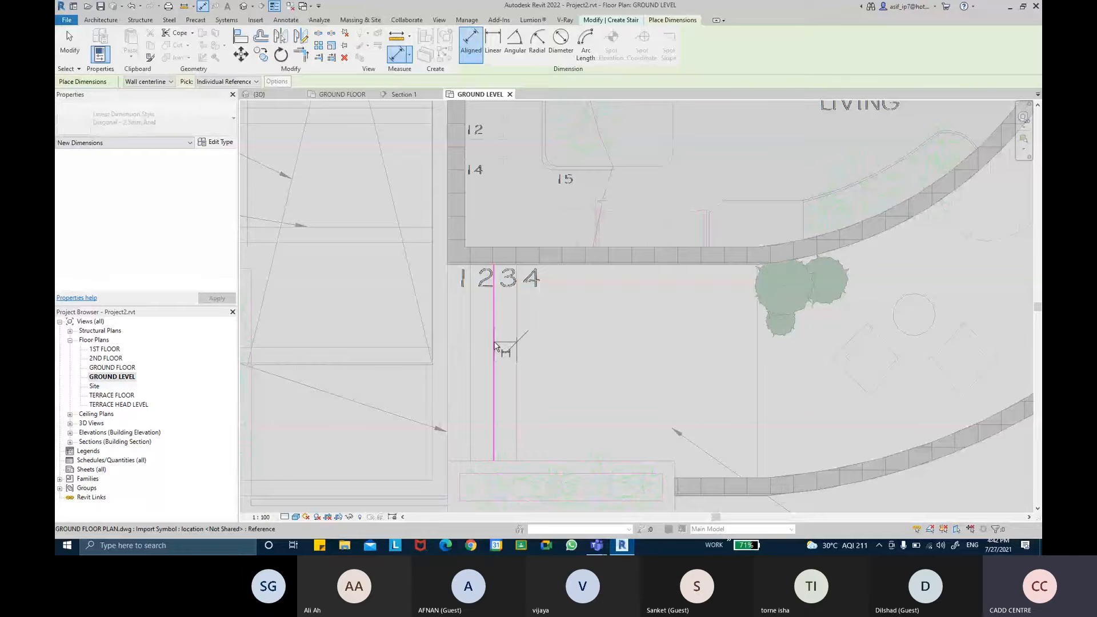
pyautogui.click(495, 343)
pyautogui.press('Escape')
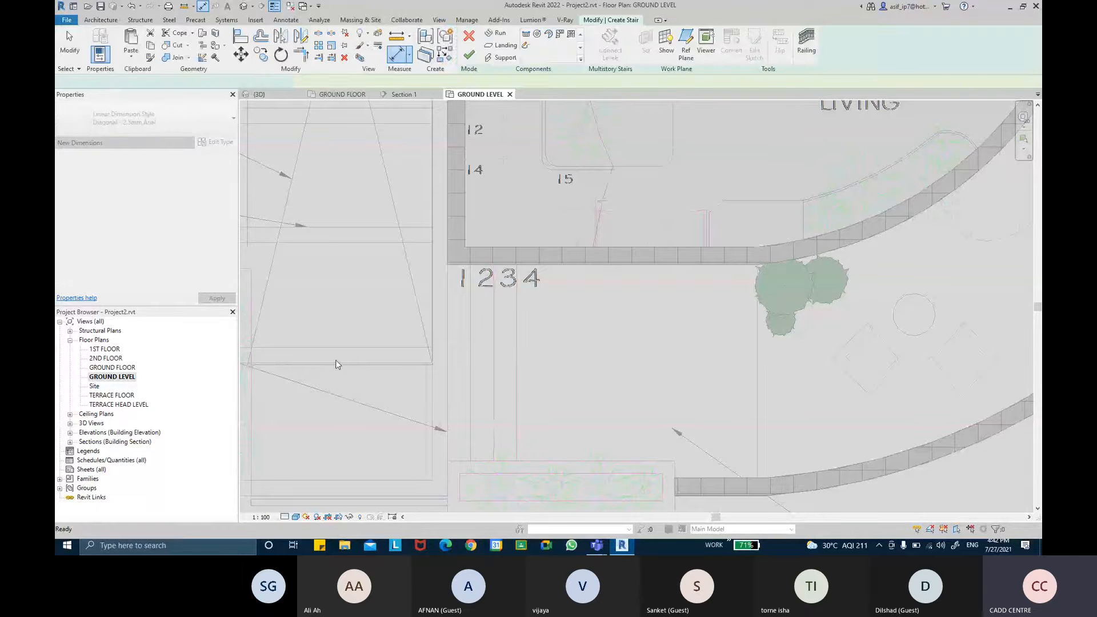
pyautogui.press('Escape')
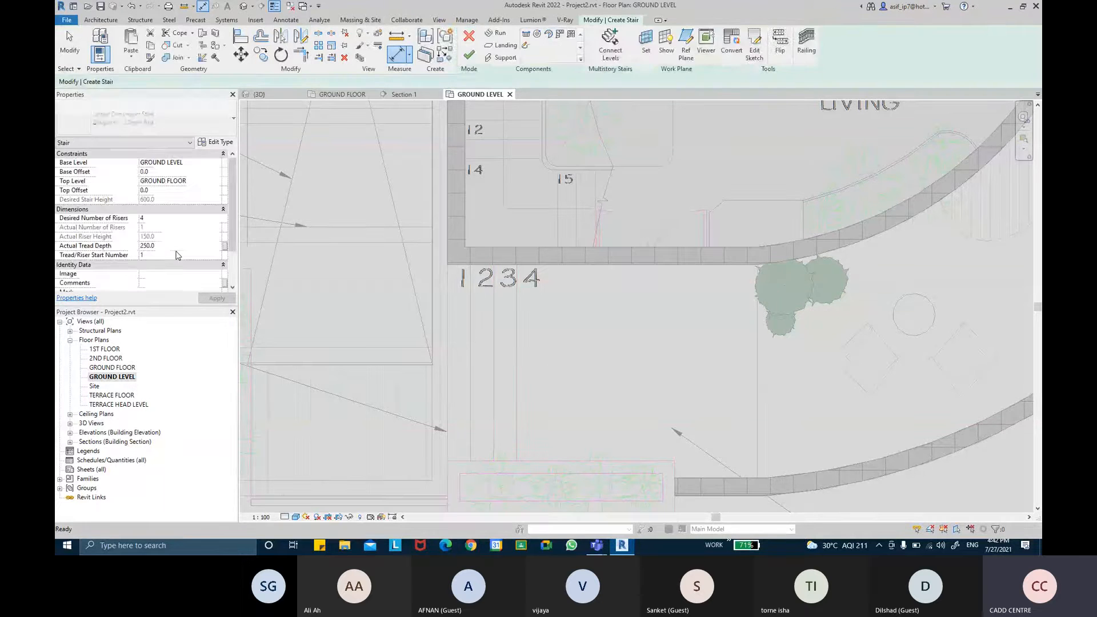
# Set the assembled stair's actual tread depth to 300 mm
pyautogui.click(171, 245)
pyautogui.write('300.0')
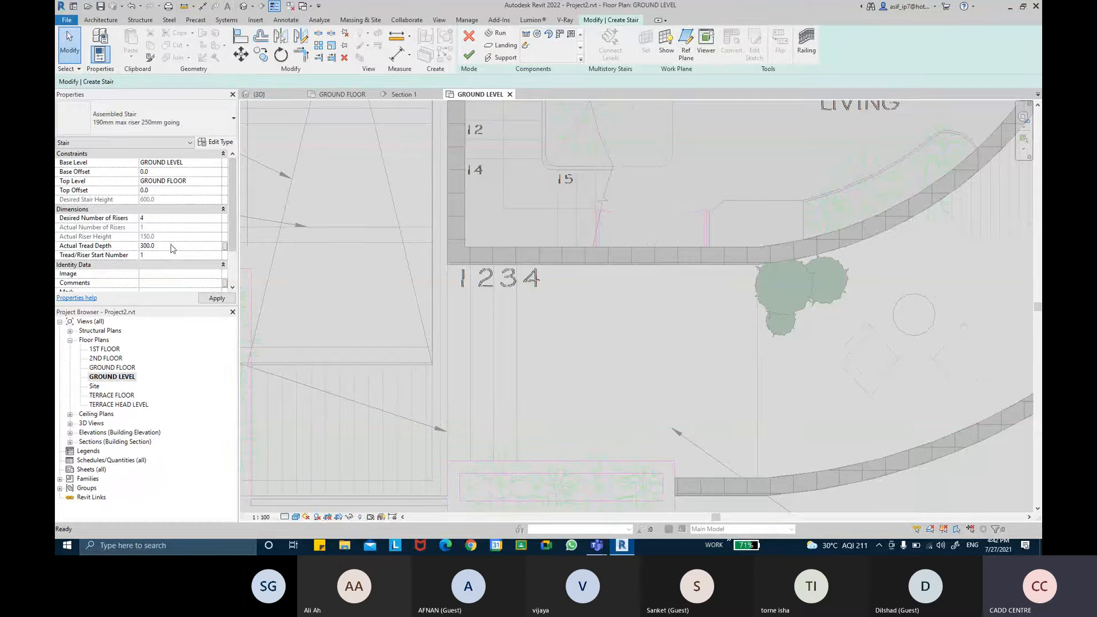
pyautogui.click(217, 297)
# Start a straight stair run and set its location line to Run: Left
pyautogui.moveTo(532, 348); pyautogui.dragTo(537, 343, button='middle')
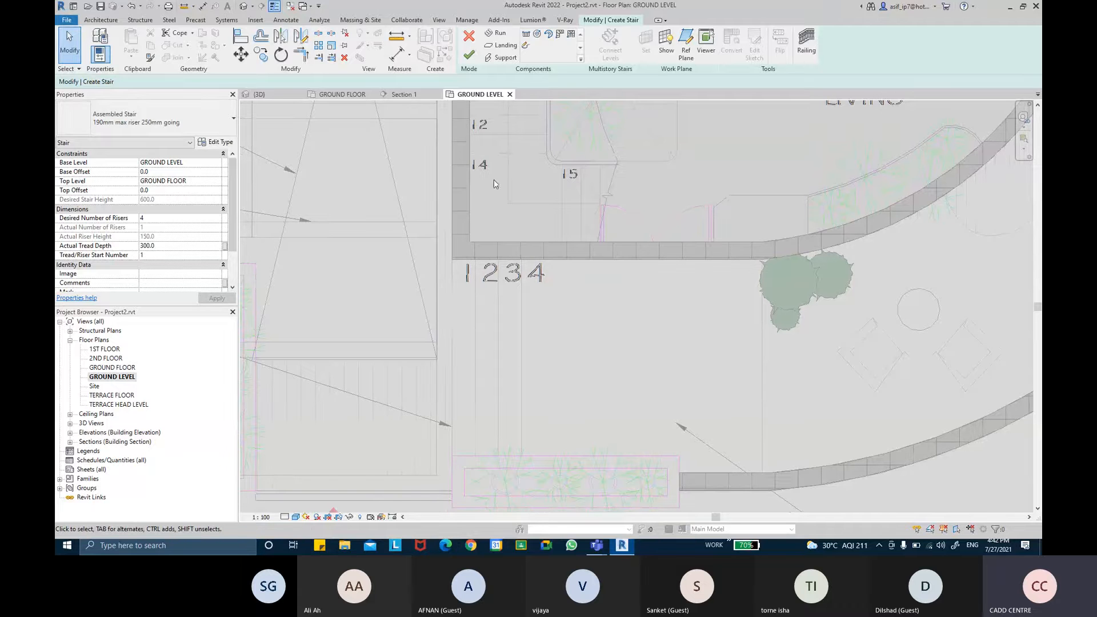
pyautogui.click(526, 34)
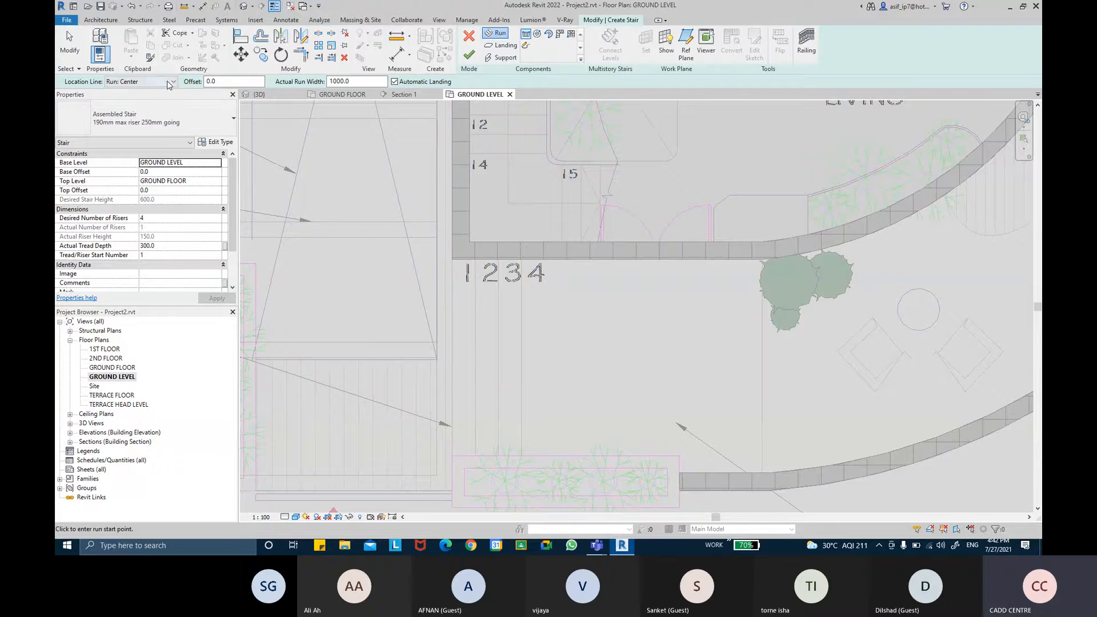
pyautogui.click(140, 82)
pyautogui.click(131, 101)
# Try a four-riser assembled-stair run from the entrance wall's outer corner along its outer face, and undo it
pyautogui.scroll(2, 451, 259)
pyautogui.click(450, 259)
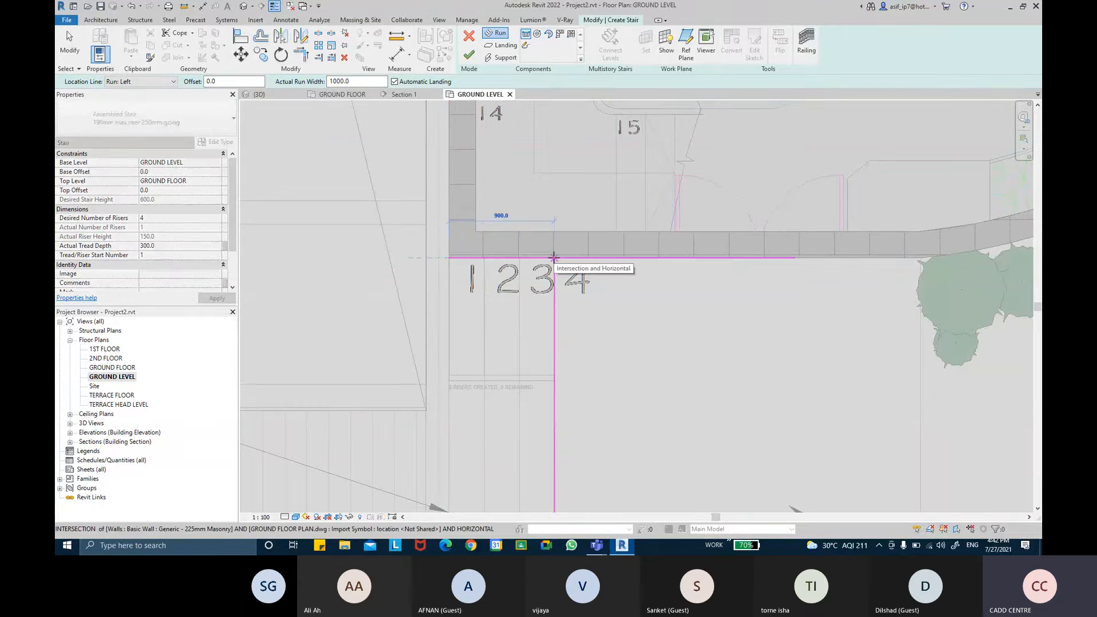
pyautogui.click(585, 257)
pyautogui.press('Escape')
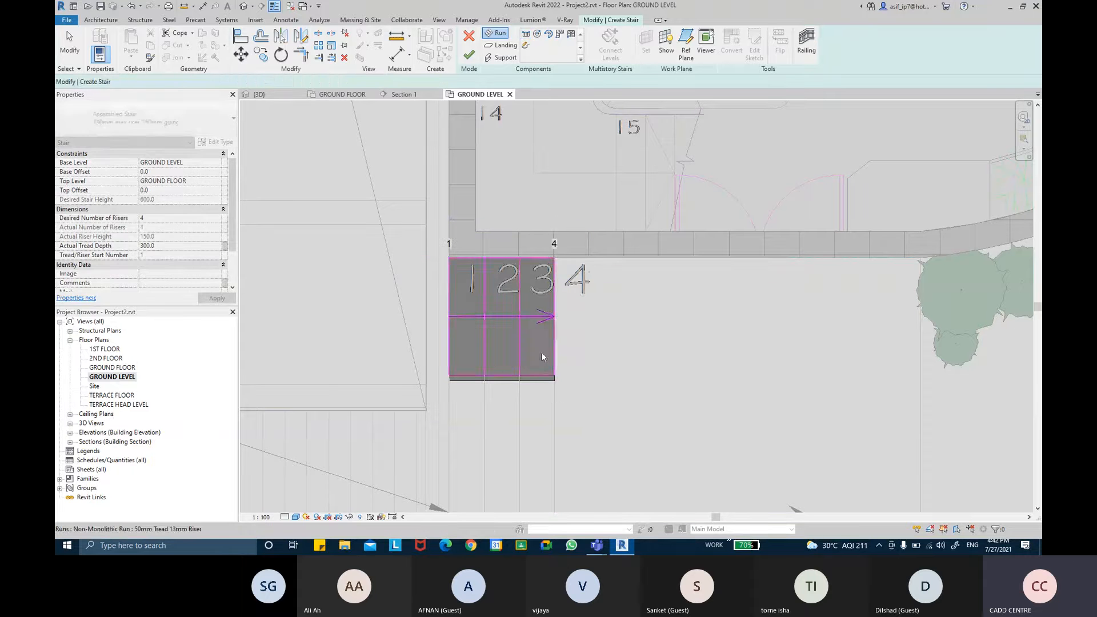
pyautogui.scroll(-2, 568, 311)
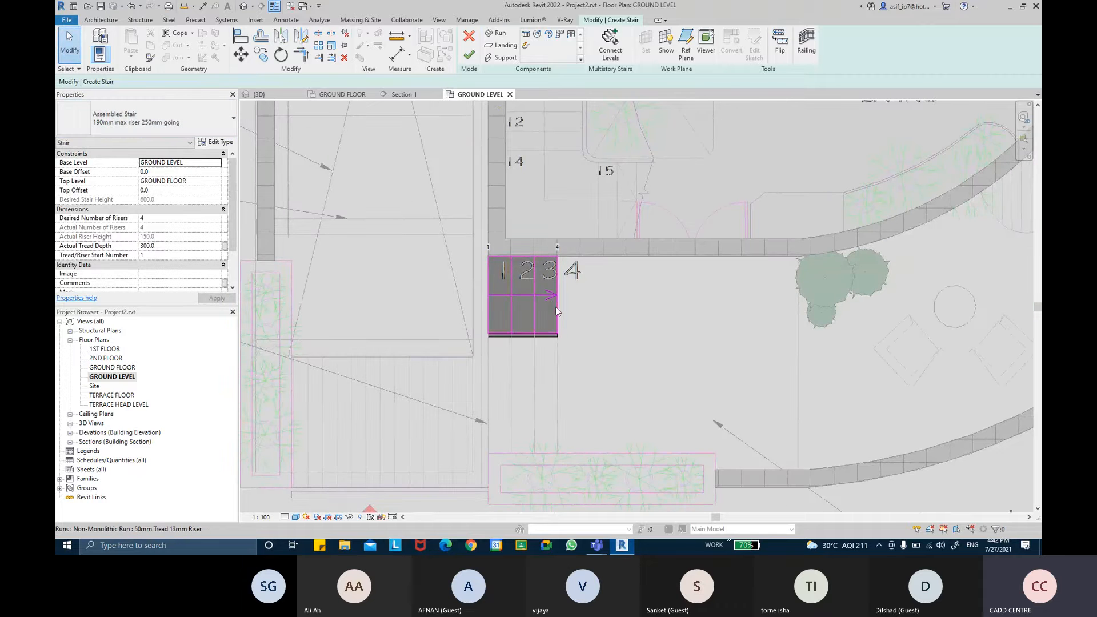
pyautogui.scroll(2, 605, 302)
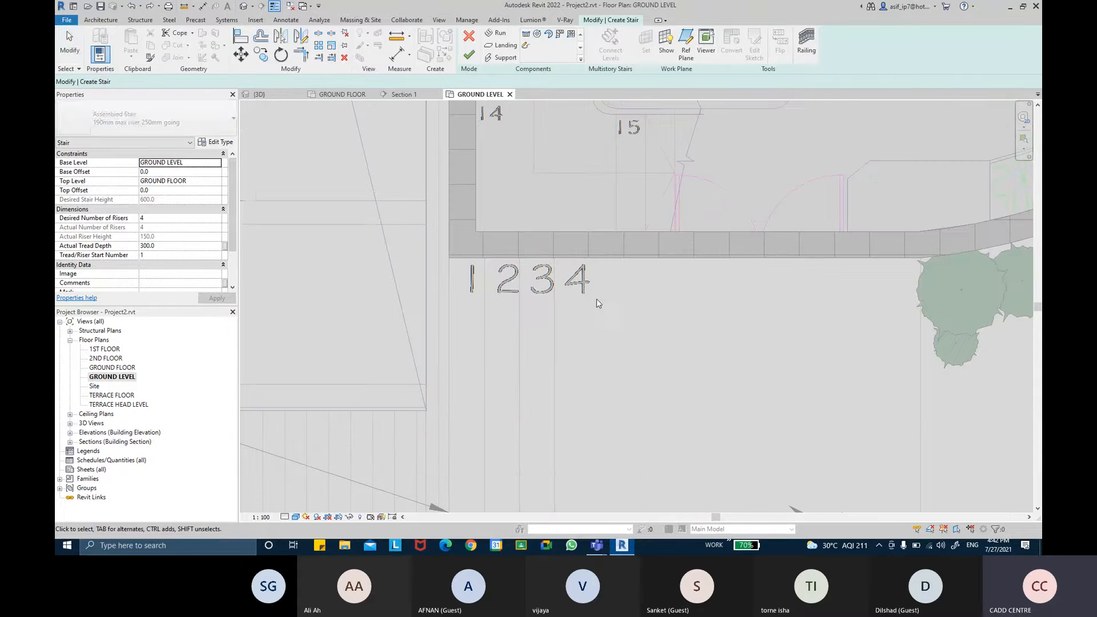
# Change the stair to the cast-in-place Monolithic Stair type and set its actual tread depth to 300 mm
pyautogui.click(195, 117)
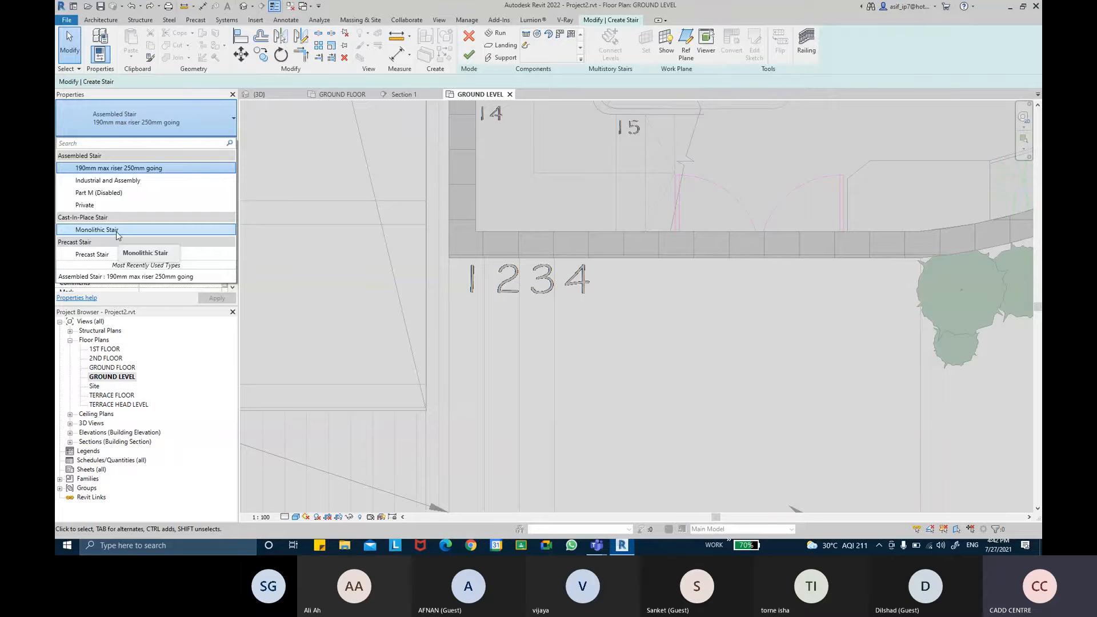
pyautogui.click(115, 232)
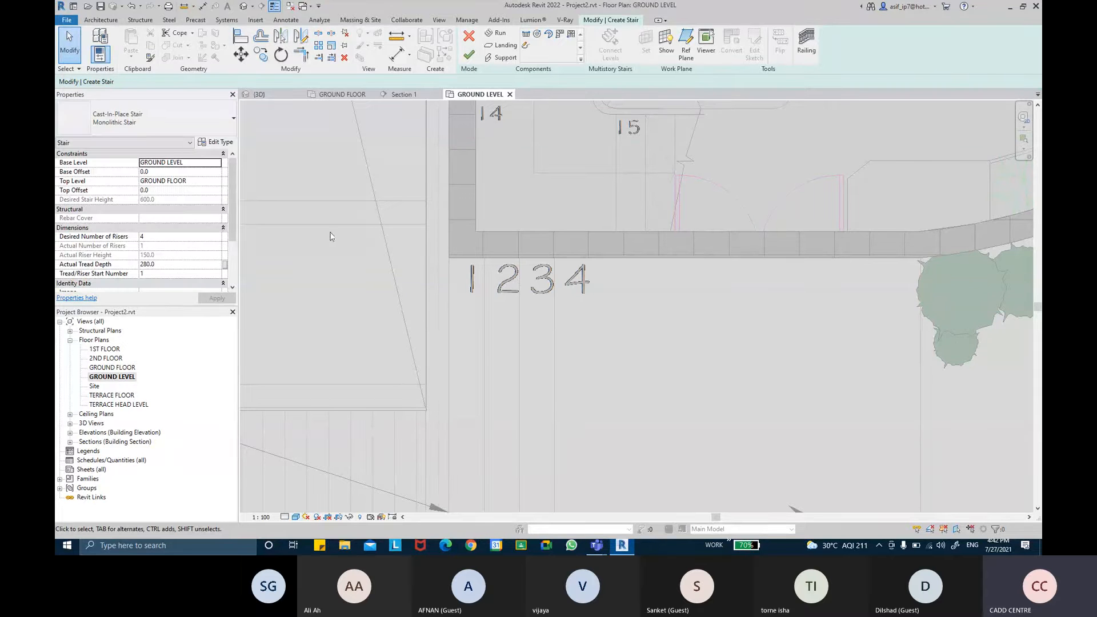
pyautogui.scroll(1, 451, 266)
pyautogui.click(449, 257)
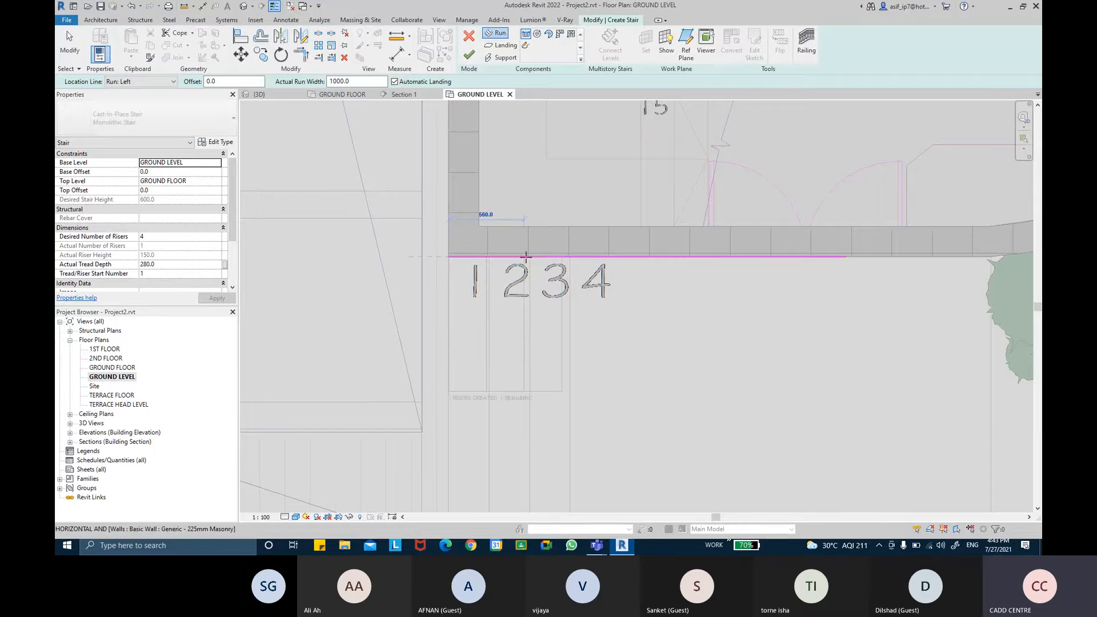
pyautogui.click(168, 263)
pyautogui.write('300')
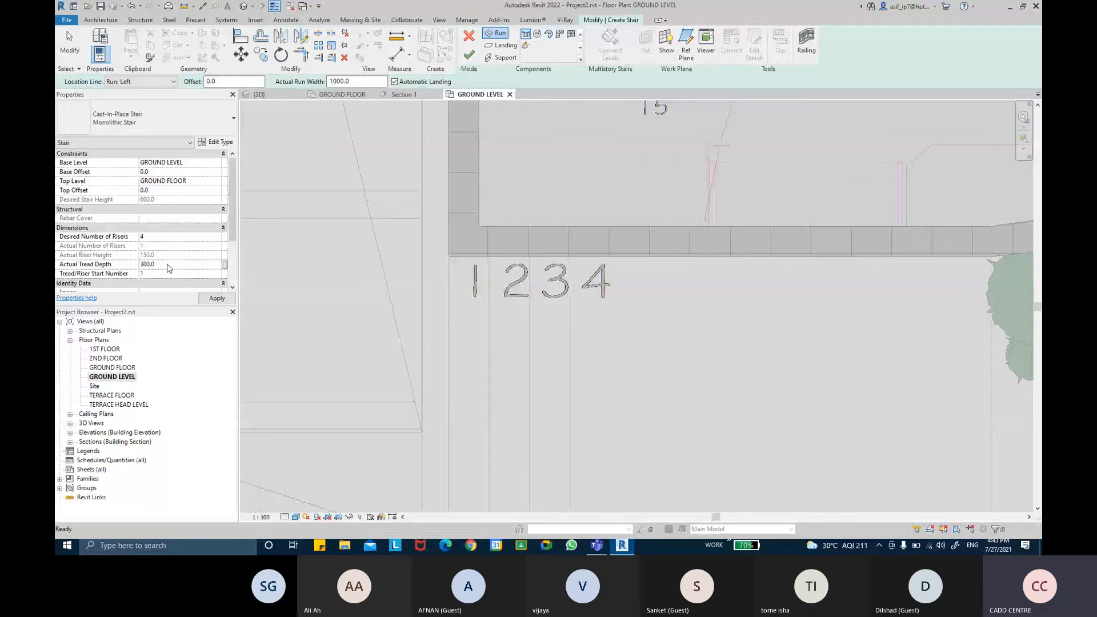
pyautogui.click(215, 298)
# Draw a four-riser run from the entrance wall's outer corner along its outer face, and set the run's width to 1400 mm
pyautogui.click(449, 257)
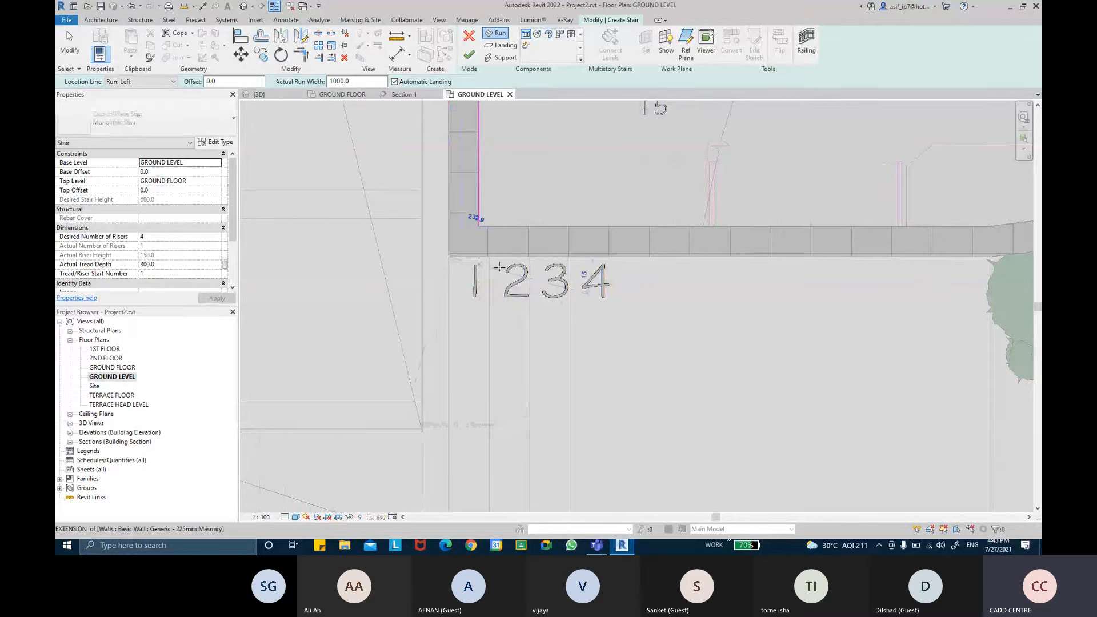
pyautogui.click(569, 257)
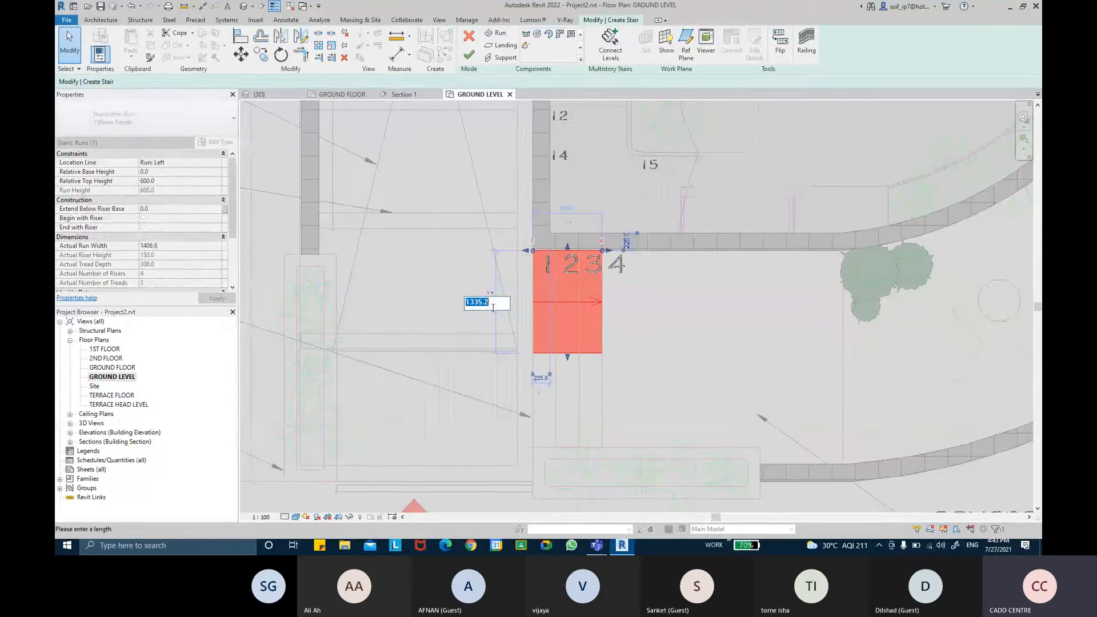
pyautogui.write('1400')
pyautogui.press('Return')
pyautogui.press('Escape')
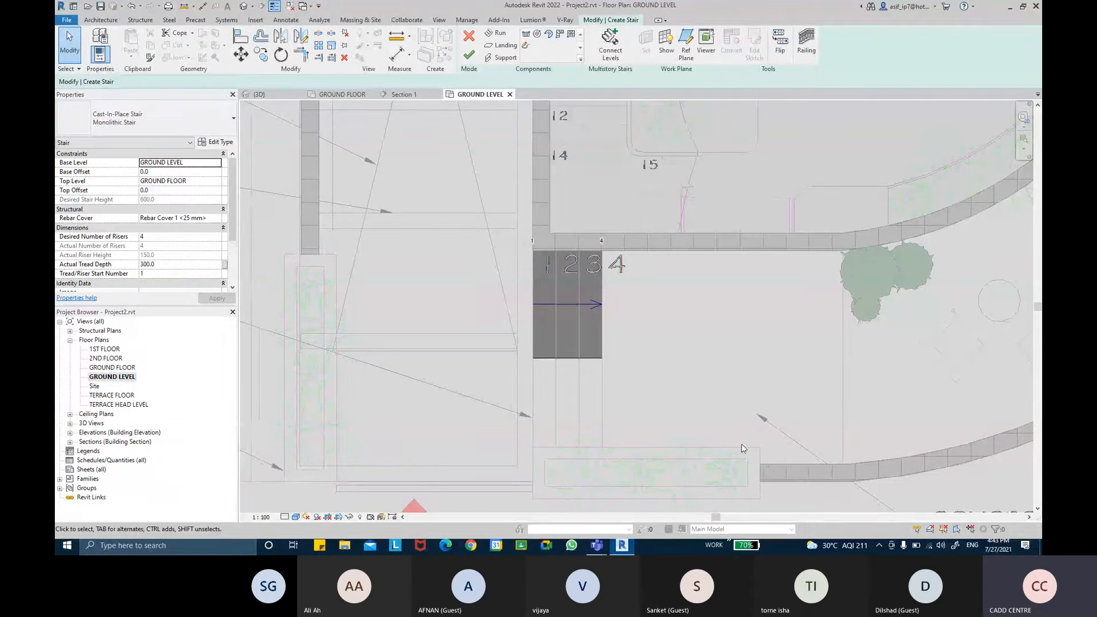
# Sketch a rectangular landing boundary about 3125 by 2772 mm from the run's last riser at the wall to the curved outer wall's inner face
pyautogui.moveTo(763, 304); pyautogui.dragTo(599, 298, button='middle')
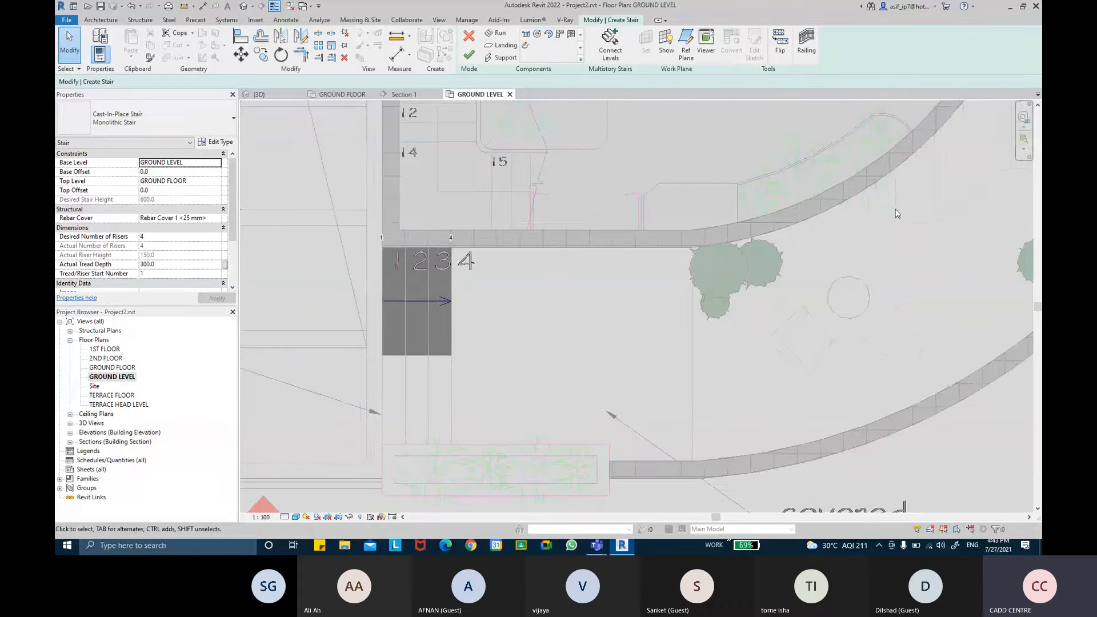
pyautogui.moveTo(975, 195); pyautogui.dragTo(891, 203, button='middle')
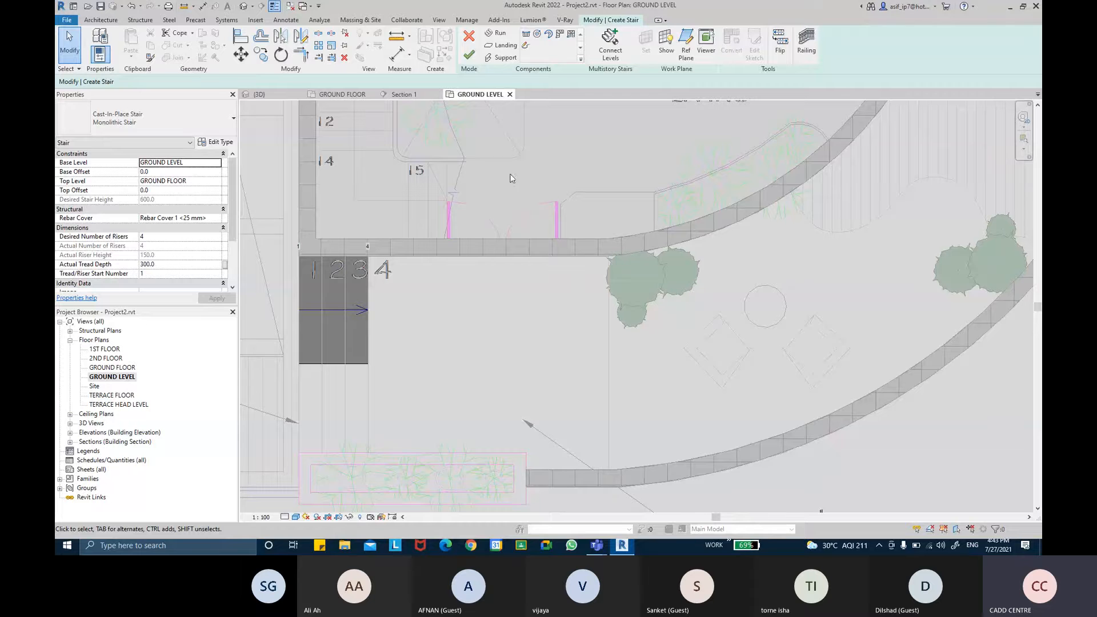
pyautogui.click(506, 45)
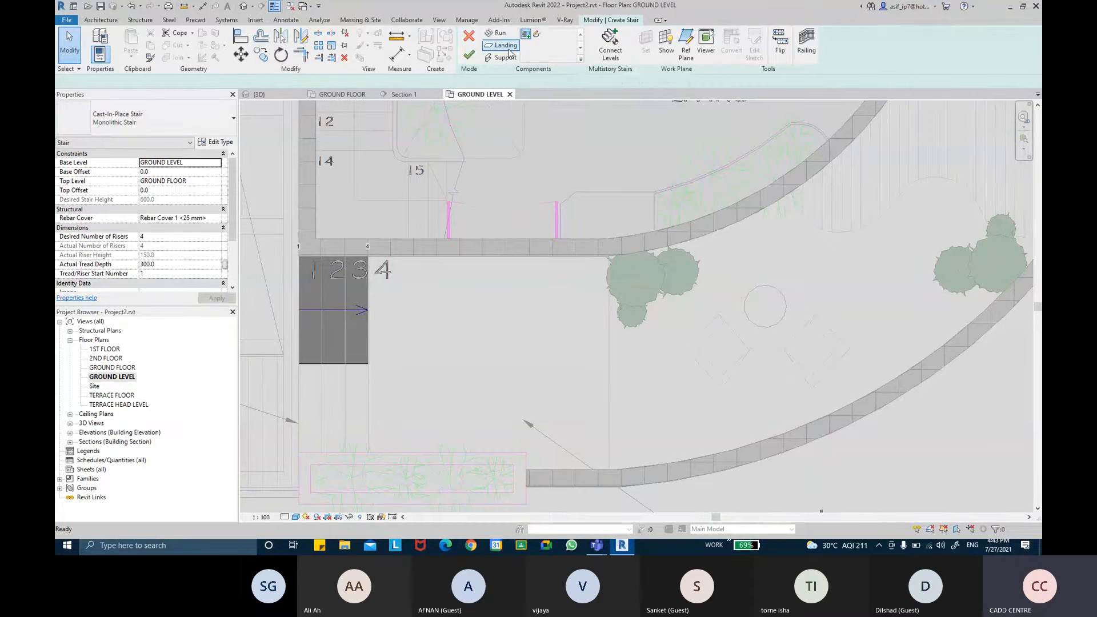
pyautogui.click(537, 34)
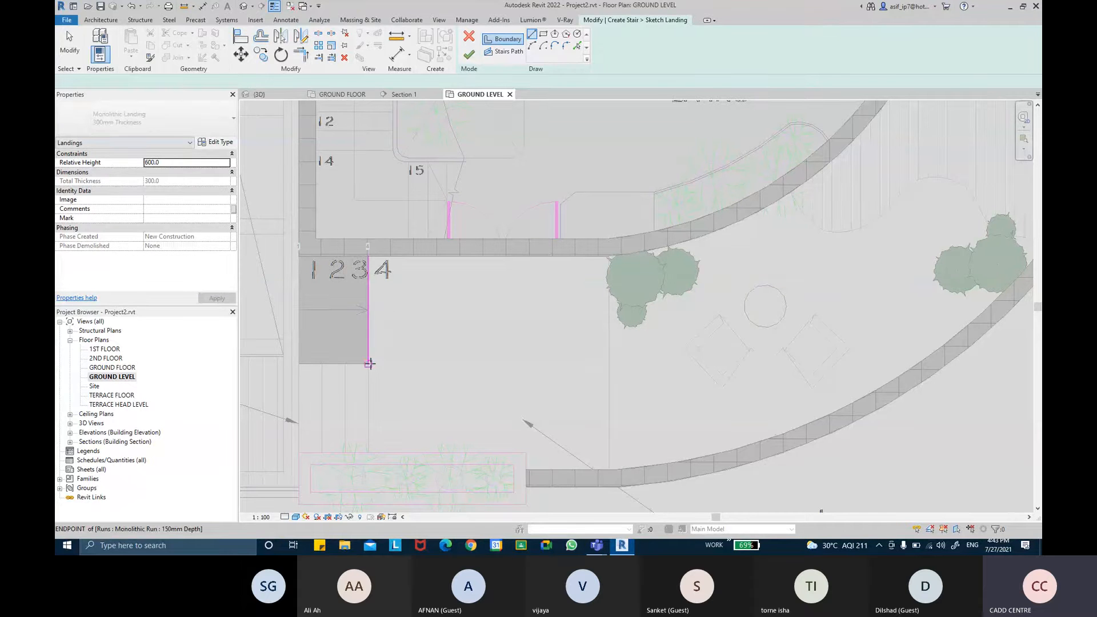
pyautogui.click(542, 35)
pyautogui.scroll(1, 368, 253)
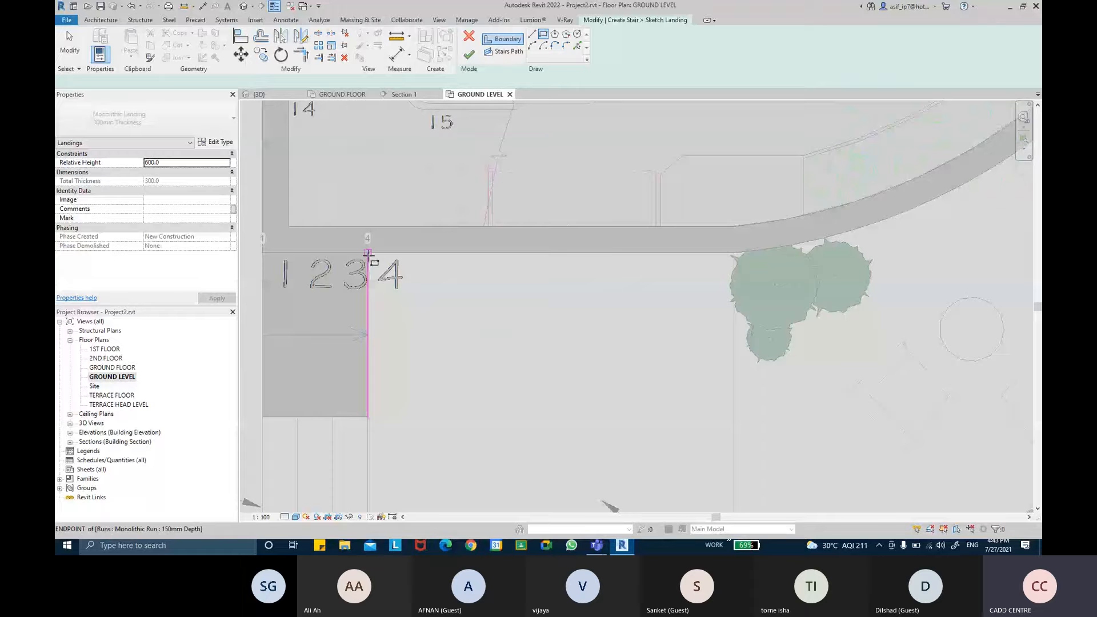
pyautogui.click(369, 254)
pyautogui.moveTo(588, 428); pyautogui.dragTo(548, 262, button='middle')
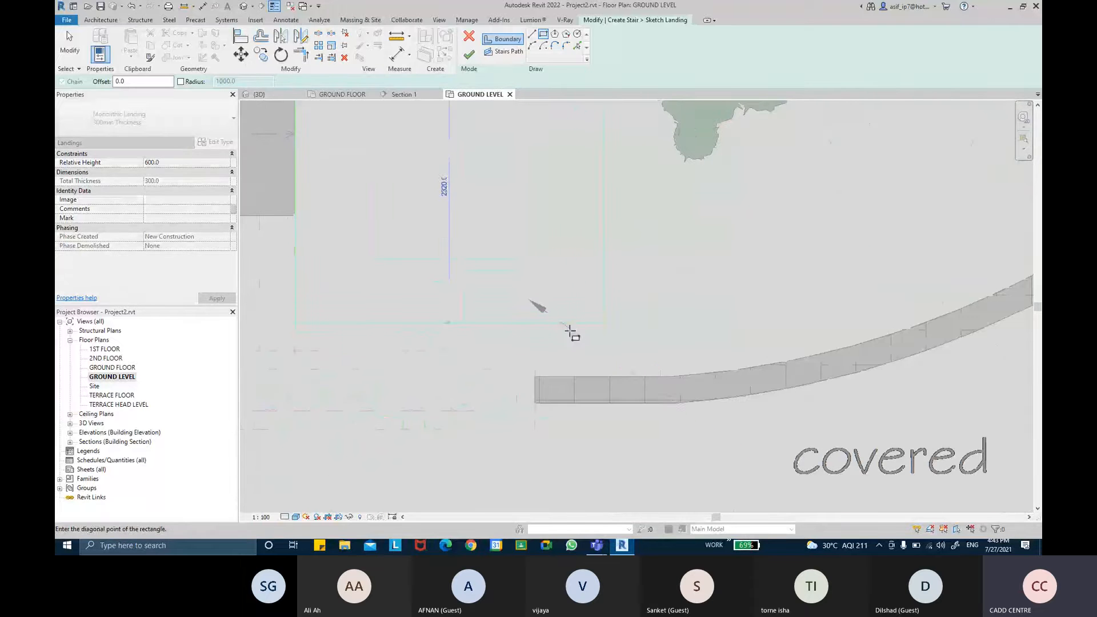
pyautogui.click(661, 376)
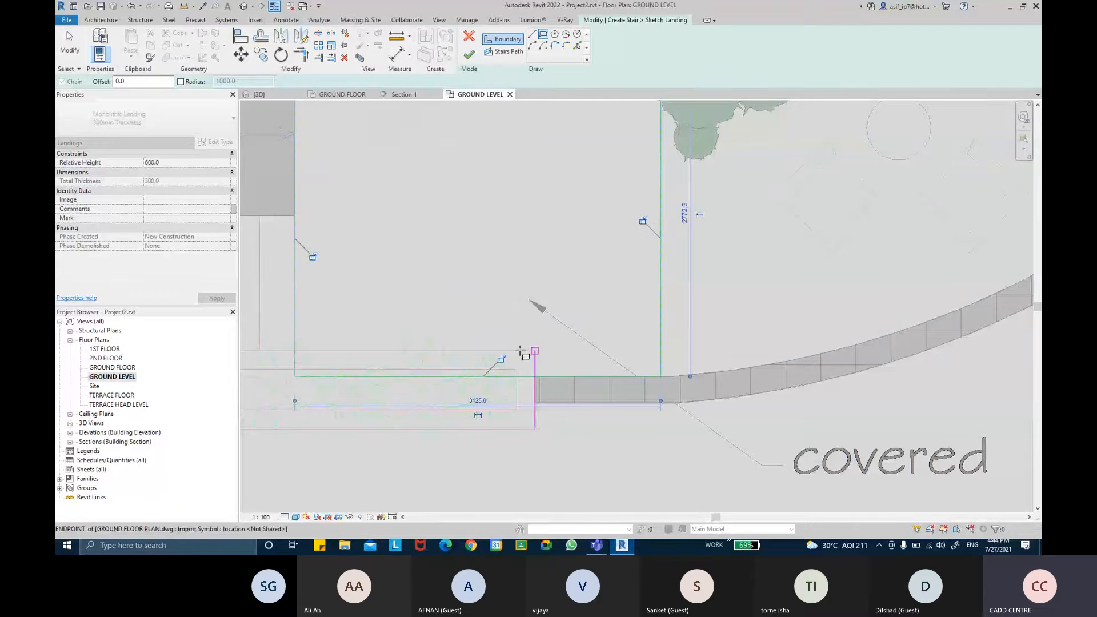
pyautogui.press('Escape')
pyautogui.press('Escape')
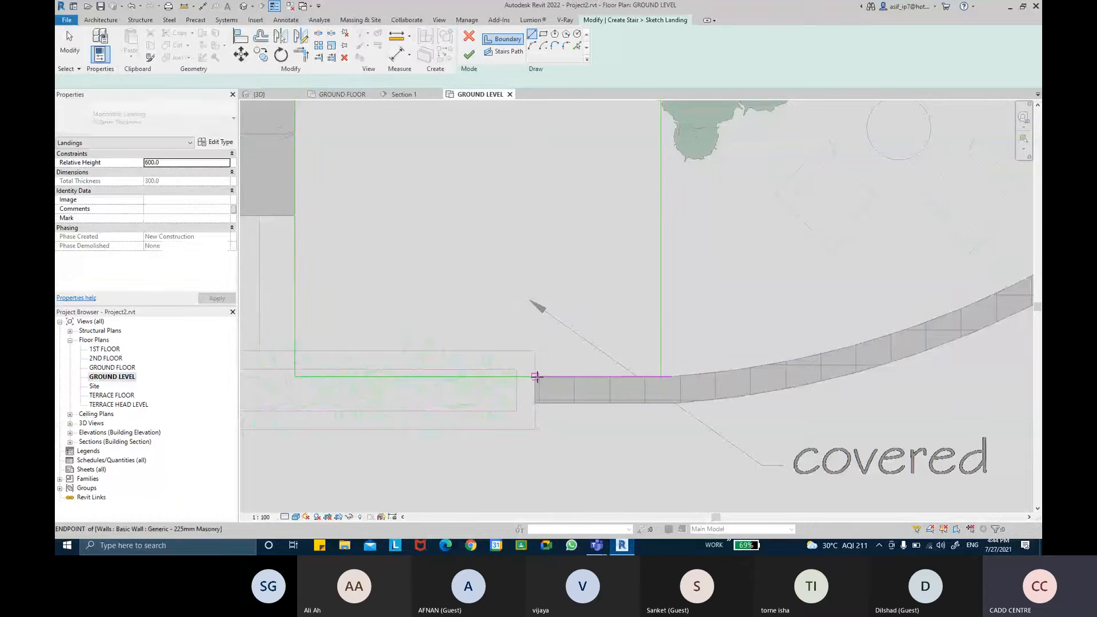
# Draw landing boundary lines from the curved wall's end up to the planter's inner edge and along it to the stair-side boundary
pyautogui.press('l')
pyautogui.press('i')
pyautogui.click(535, 351)
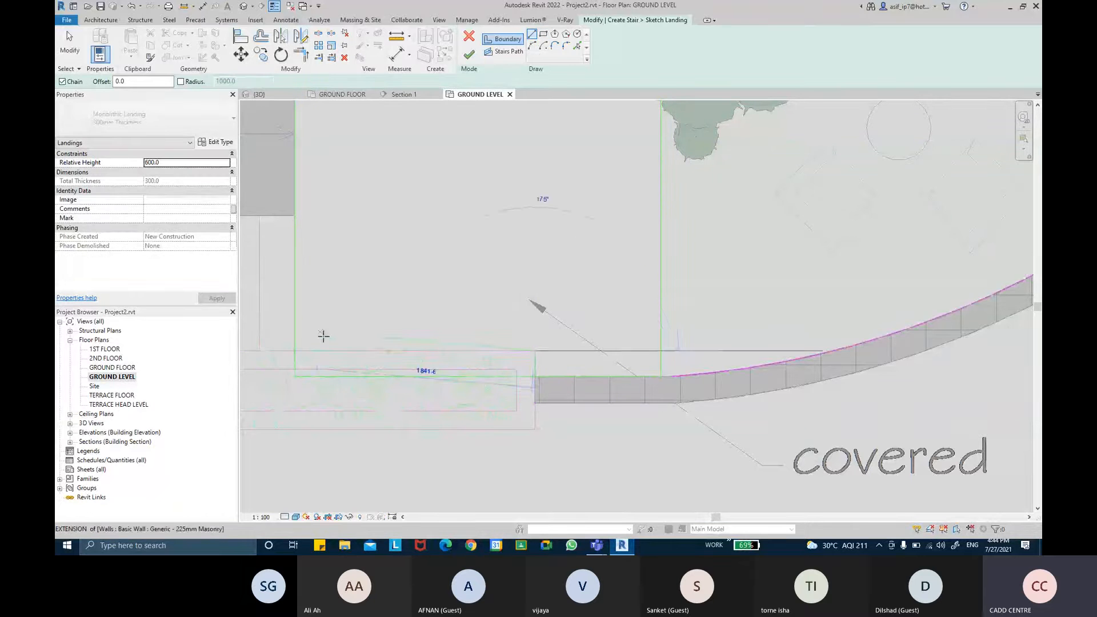
pyautogui.click(296, 351)
pyautogui.press('Escape')
pyautogui.press('Escape')
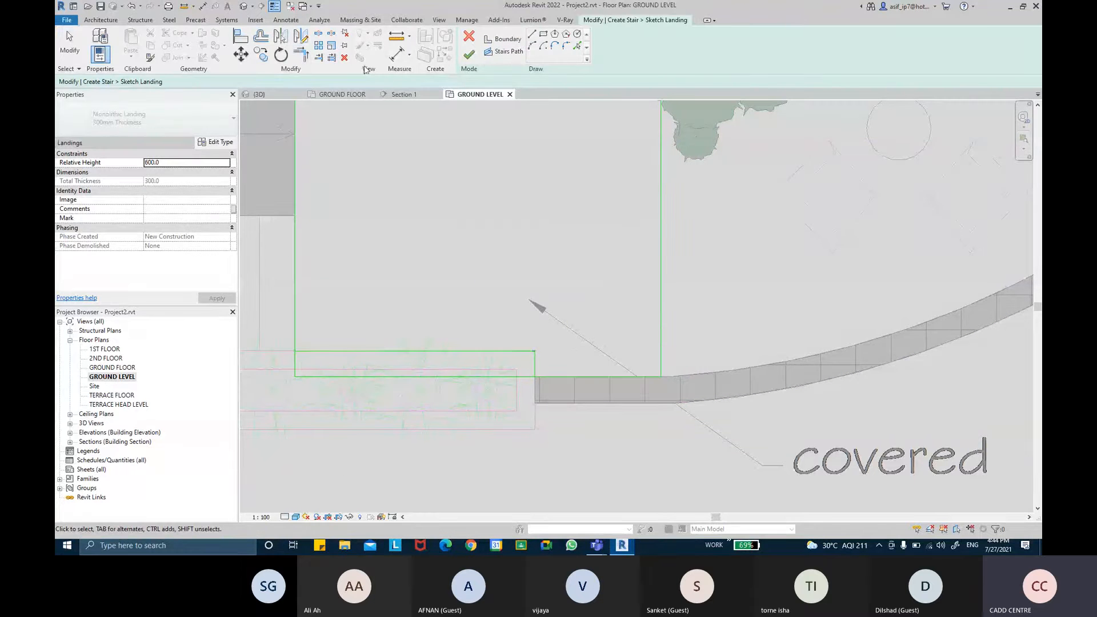
# Trim the landing boundary to a closed outline notched around the planter, and turn off the thin-lines display
pyautogui.click(301, 54)
pyautogui.click(295, 274)
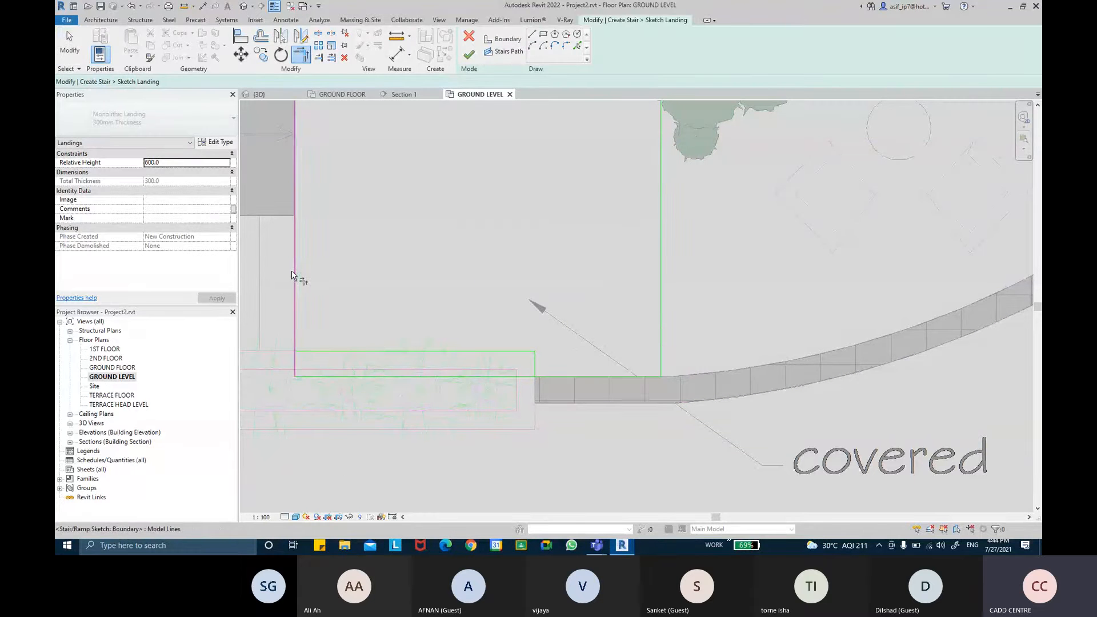
pyautogui.click(317, 353)
pyautogui.scroll(1, 554, 359)
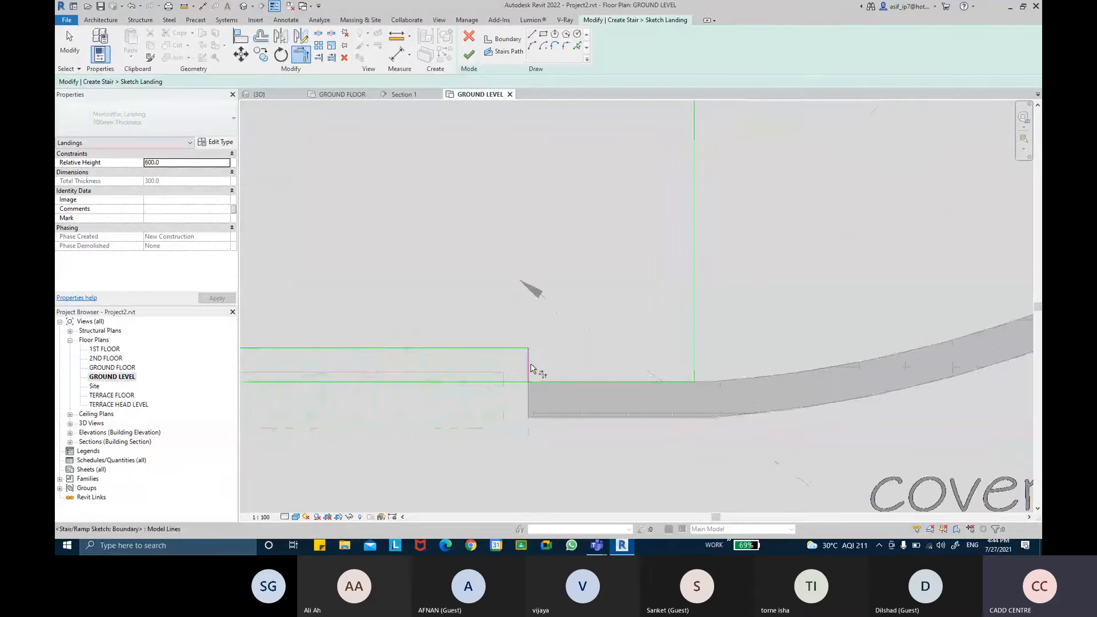
pyautogui.scroll(-2, 552, 377)
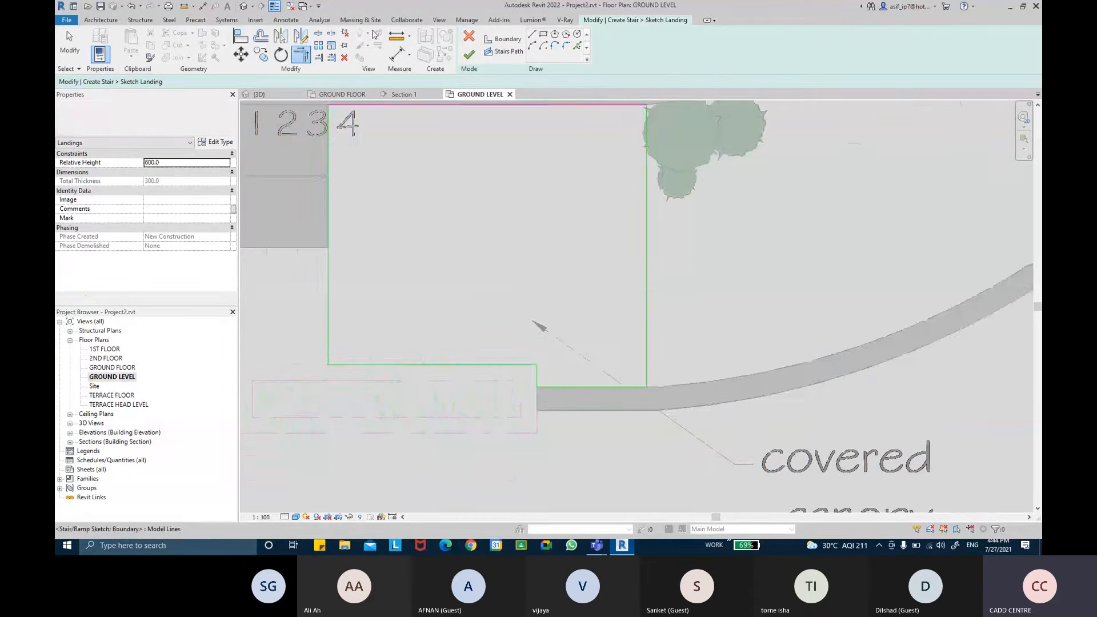
pyautogui.click(274, 6)
pyautogui.moveTo(565, 228); pyautogui.dragTo(594, 269, button='middle')
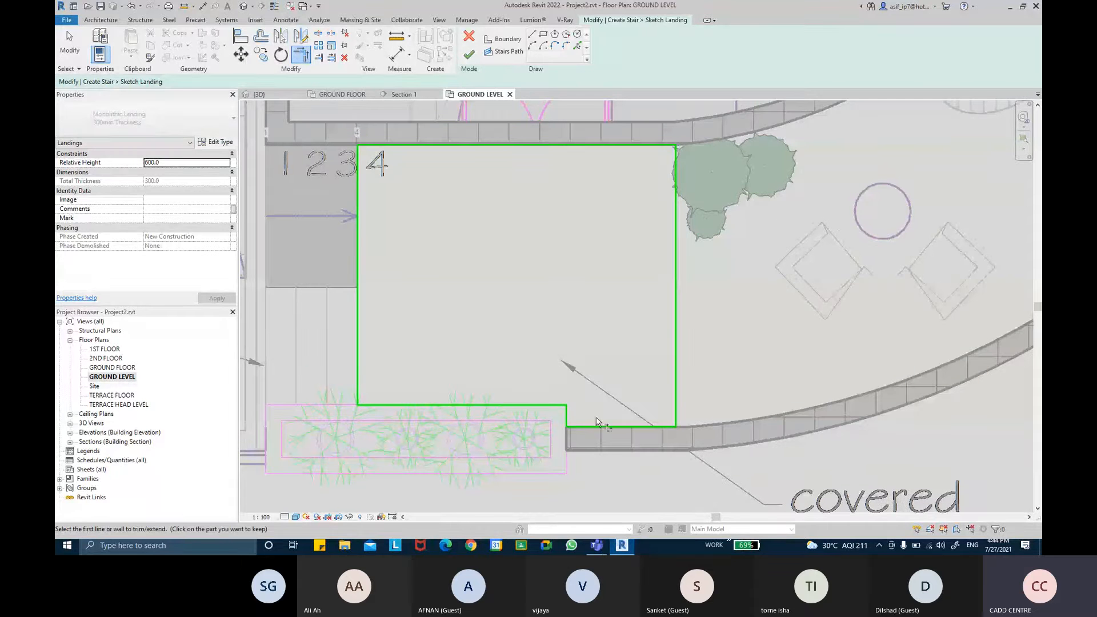
pyautogui.moveTo(466, 225); pyautogui.dragTo(478, 234, button='middle')
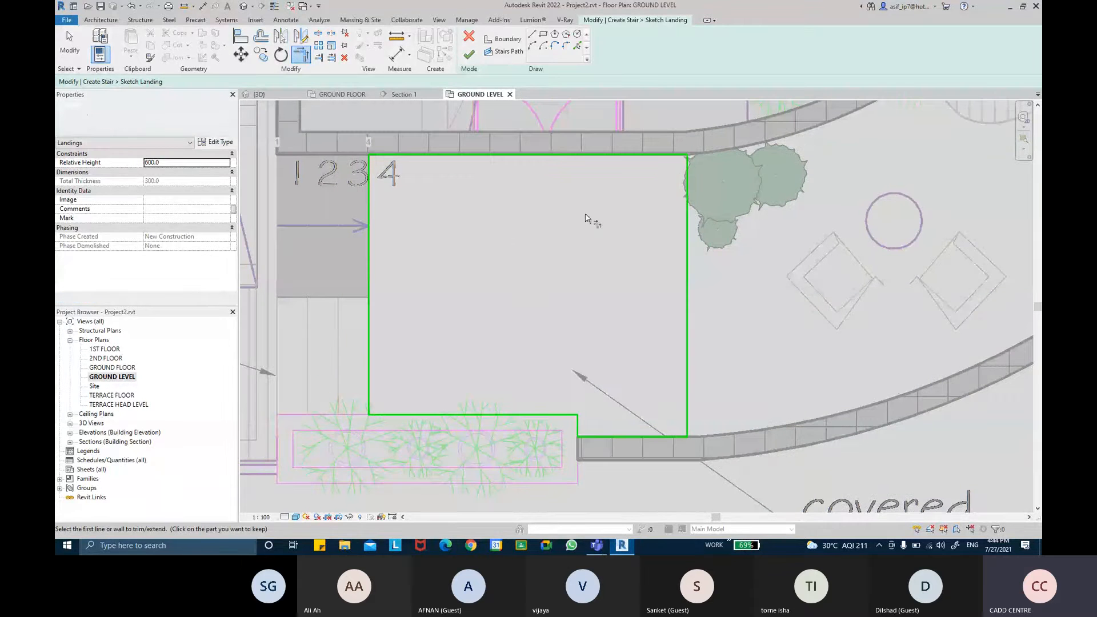
# Finish the landing sketch and complete the monolithic stair with its run and landing
pyautogui.click(467, 57)
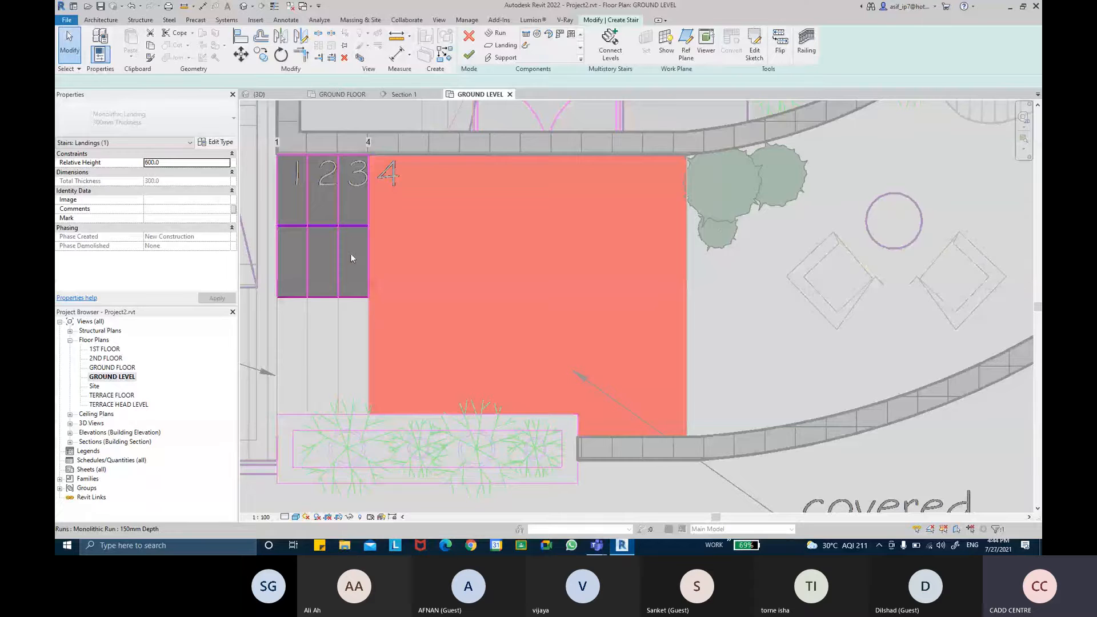
pyautogui.press('Escape')
pyautogui.moveTo(456, 256); pyautogui.dragTo(480, 258, button='middle')
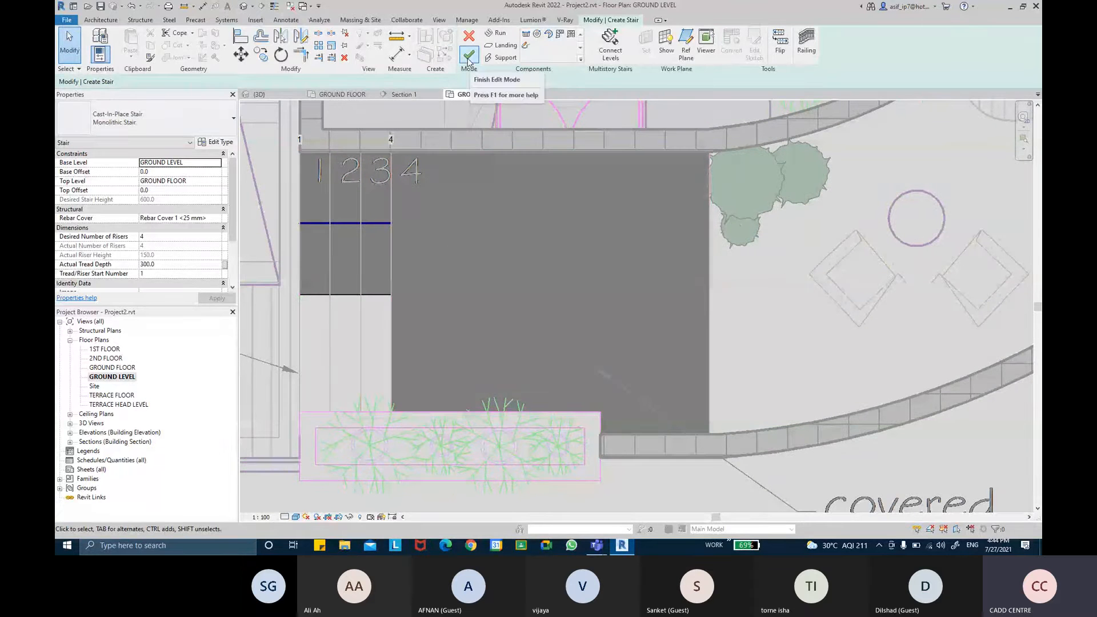
pyautogui.click(468, 57)
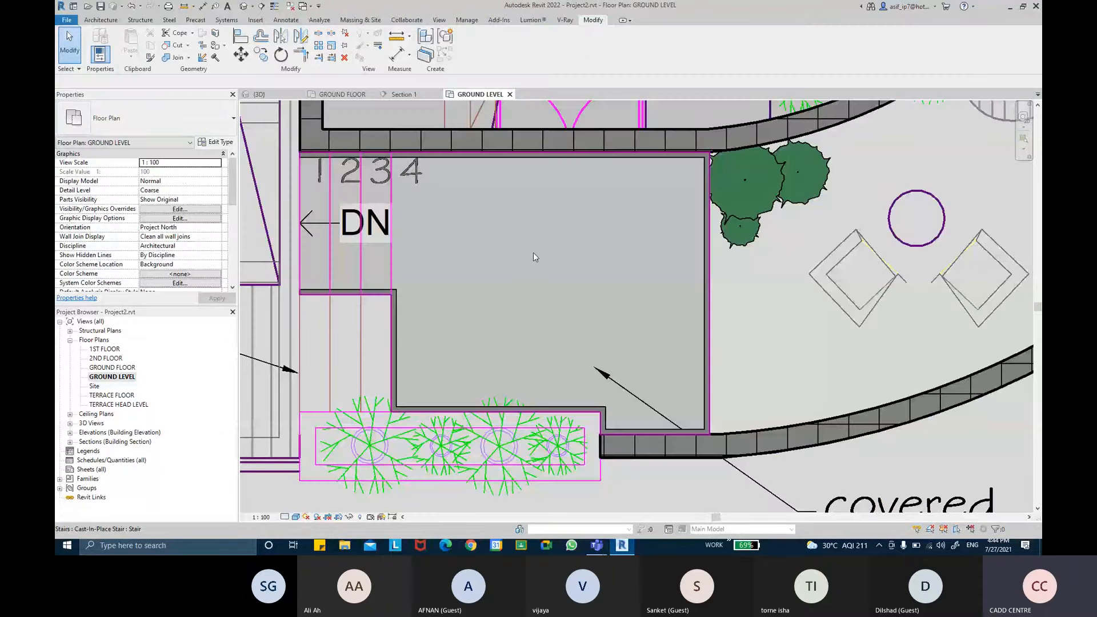
# Delete the 1100mm railing that runs around the entrance stair and landing
pyautogui.click(533, 252)
pyautogui.press('Escape')
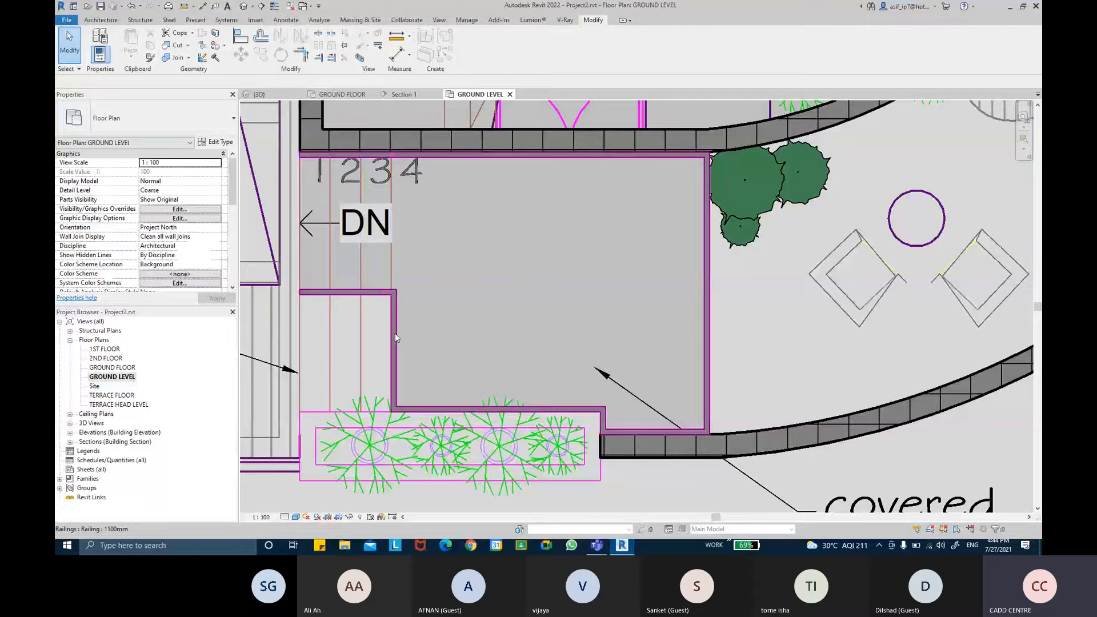
pyautogui.click(395, 334)
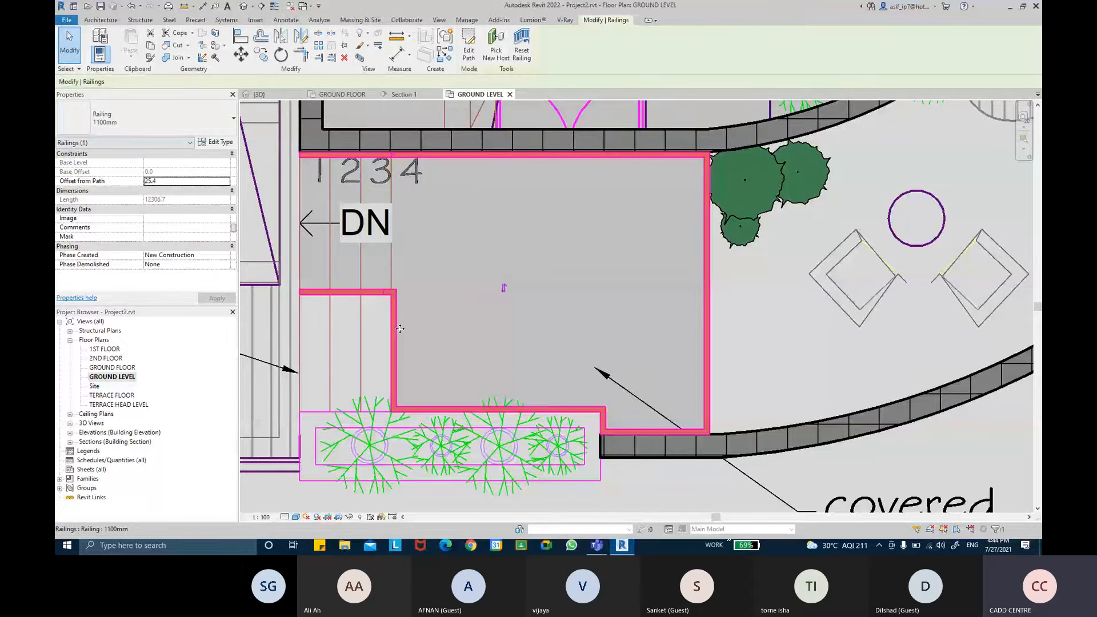
pyautogui.press('Delete')
pyautogui.moveTo(421, 206); pyautogui.dragTo(440, 223, button='middle')
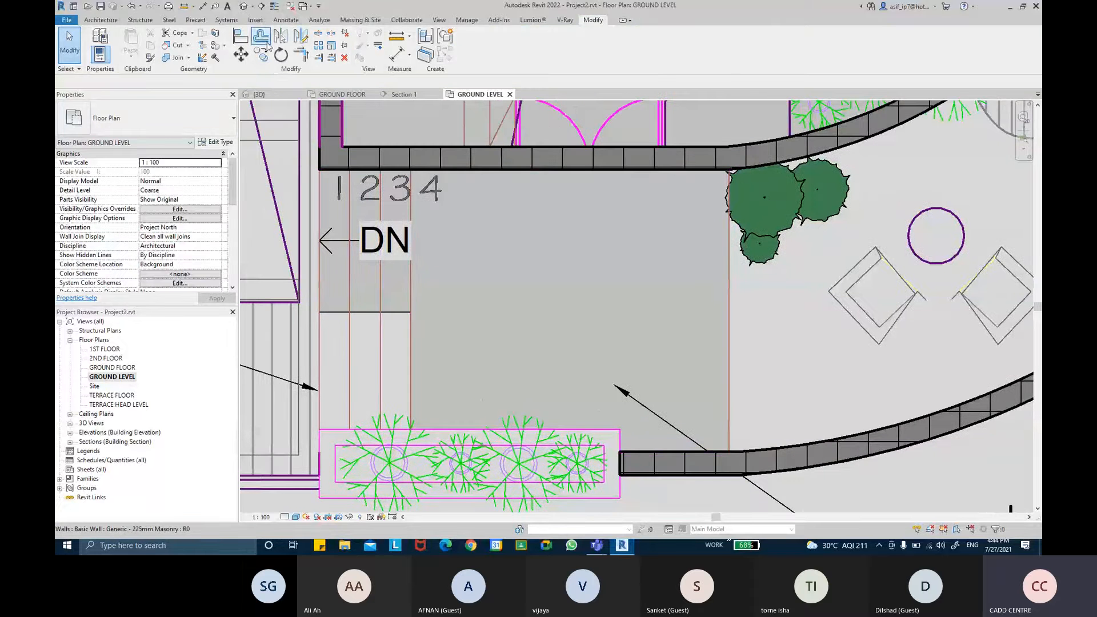
# Open the default 3D view and show the entrance stair and its landing
pyautogui.click(245, 7)
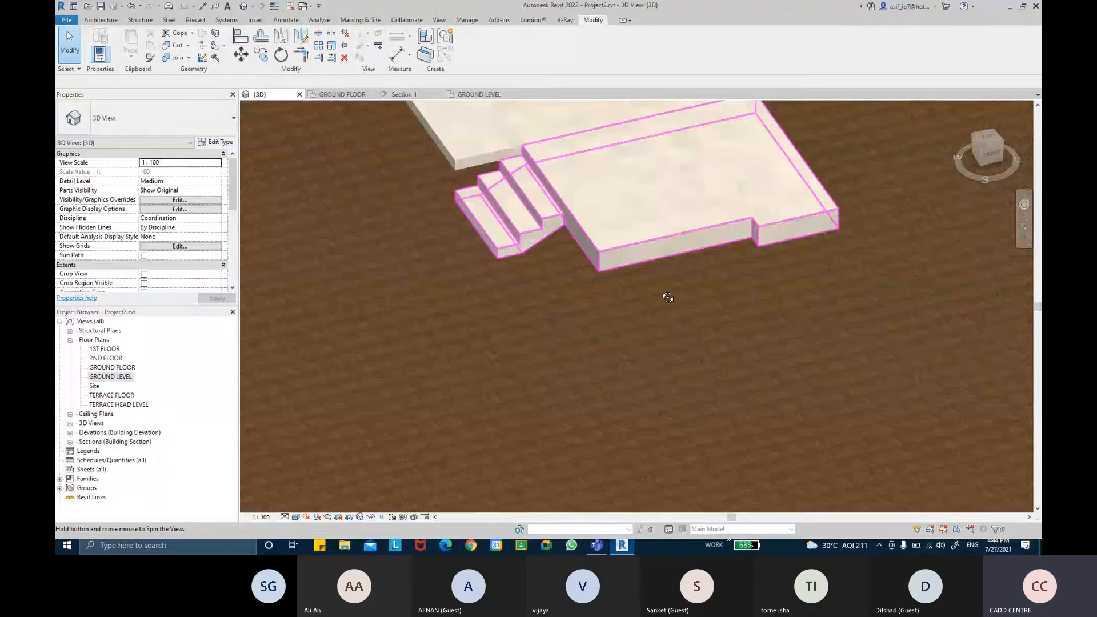
pyautogui.keyDown('shift'); pyautogui.moveTo(667, 297); pyautogui.dragTo(672, 293, button='middle'); pyautogui.keyUp('shift')
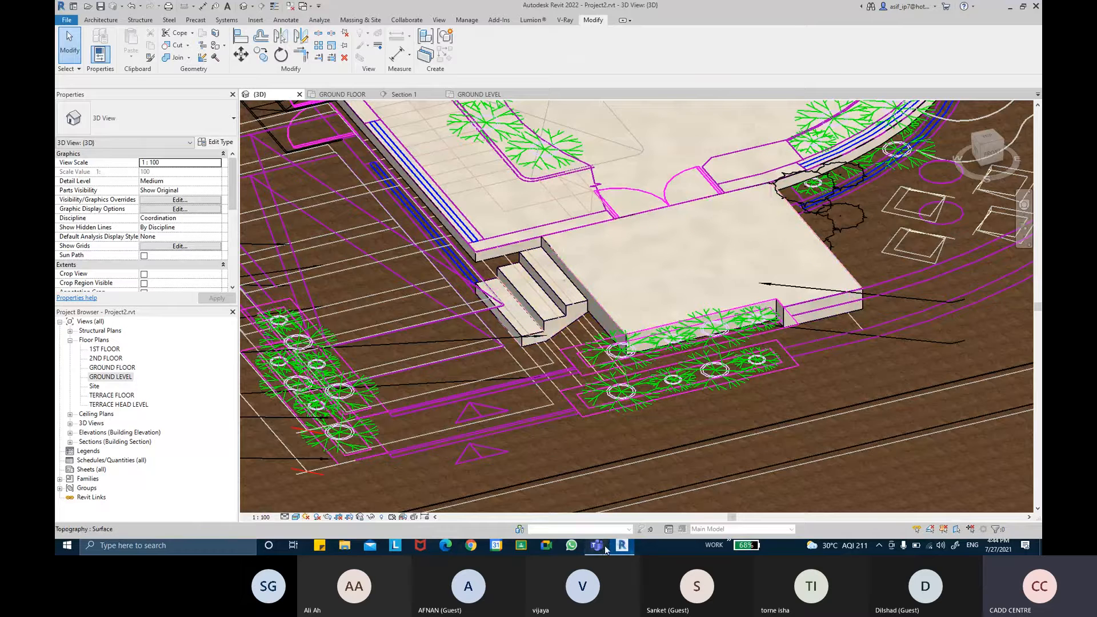
# Switch to the Microsoft Teams meeting to check the participants, and return to Revit
pyautogui.moveTo(596, 544)
pyautogui.click(600, 460)
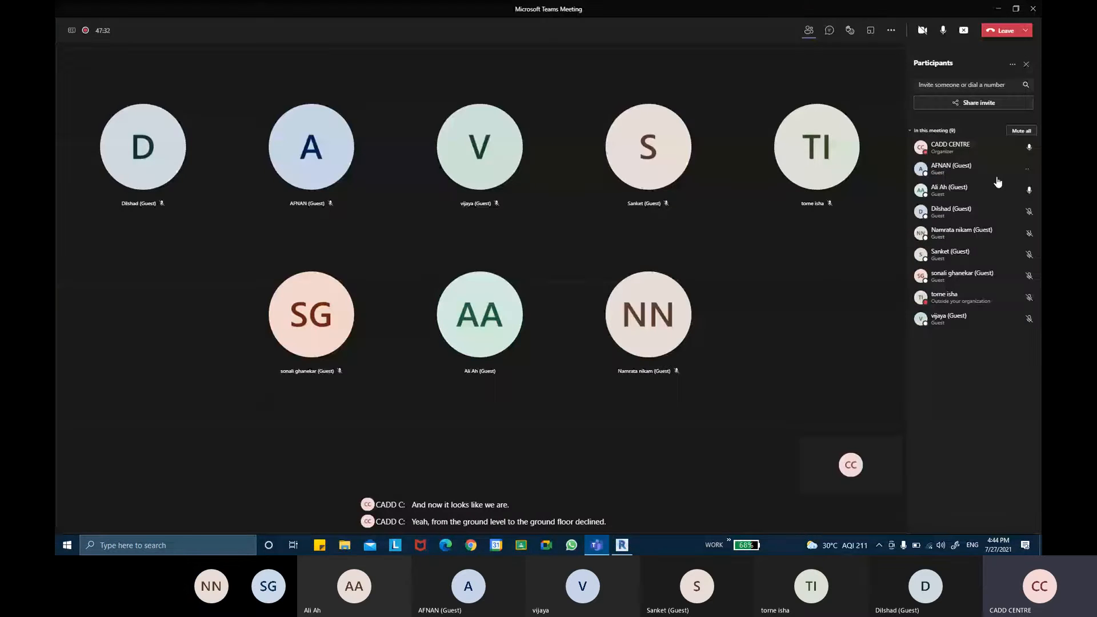
pyautogui.click(995, 9)
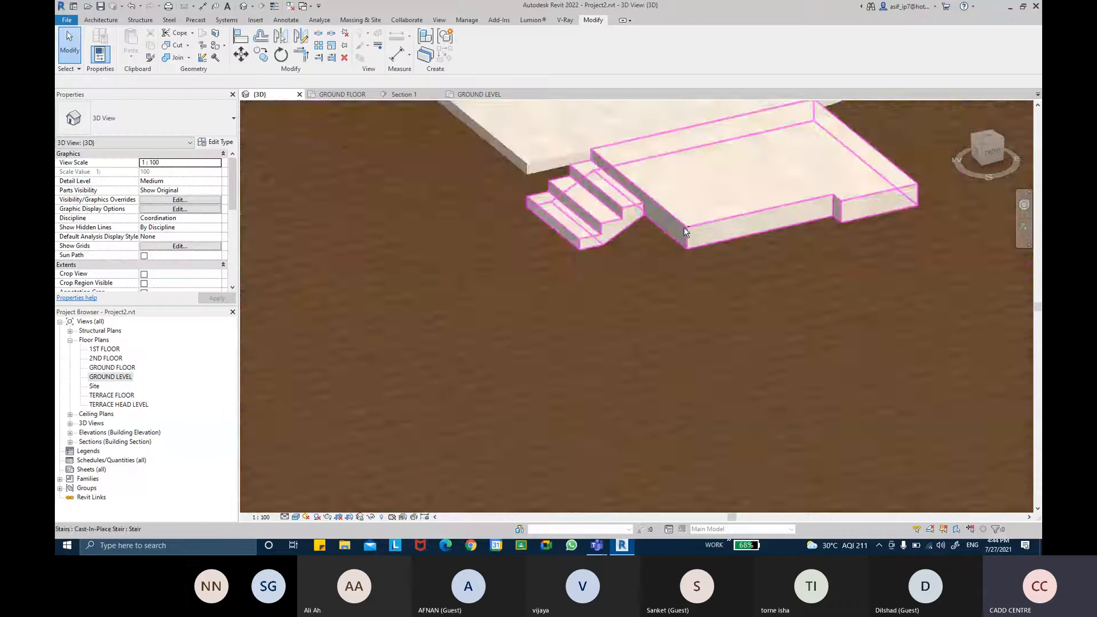
# Hide the imported CAD drawing in the 3D view through its visibility/graphics overrides
pyautogui.scroll(5, 685, 232)
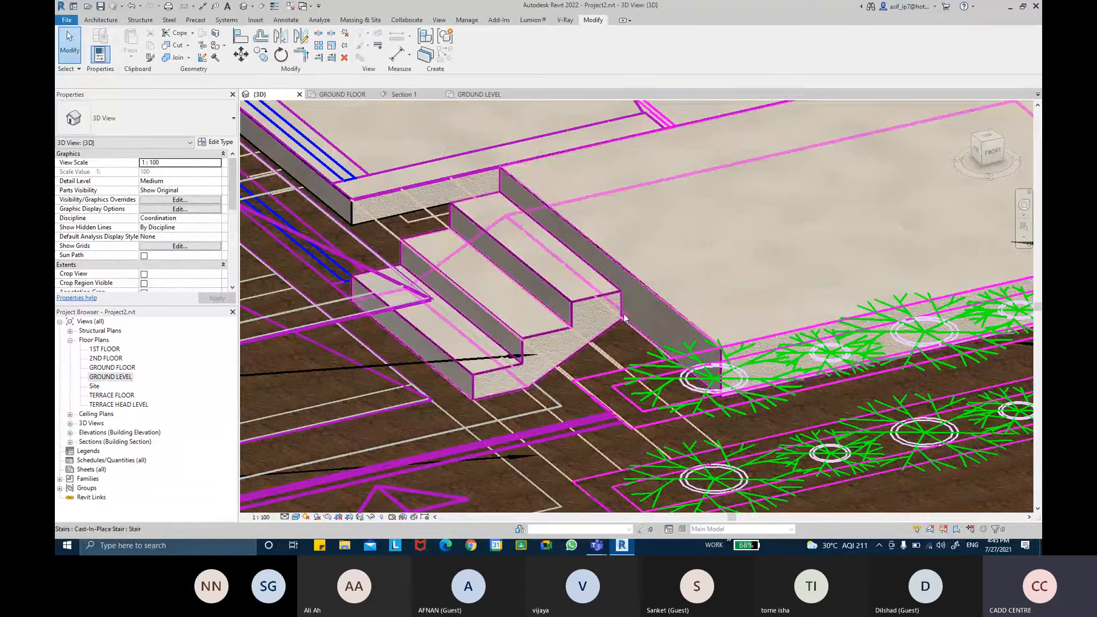
pyautogui.keyDown('shift'); pyautogui.moveTo(501, 381); pyautogui.dragTo(518, 319, button='middle'); pyautogui.keyUp('shift')
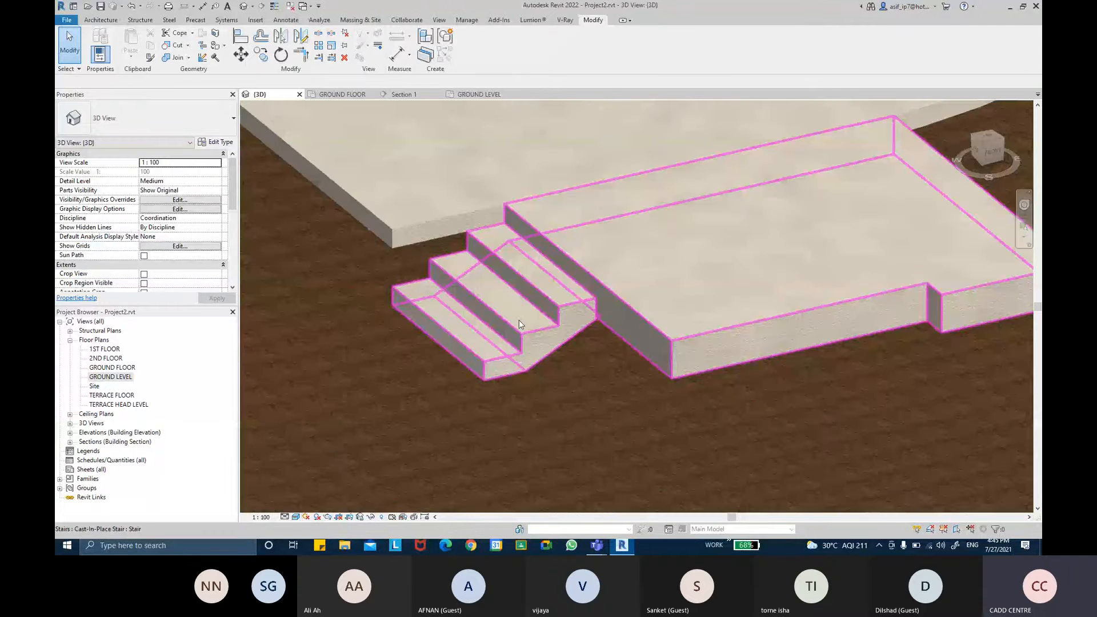
pyautogui.press('v')
pyautogui.press('v')
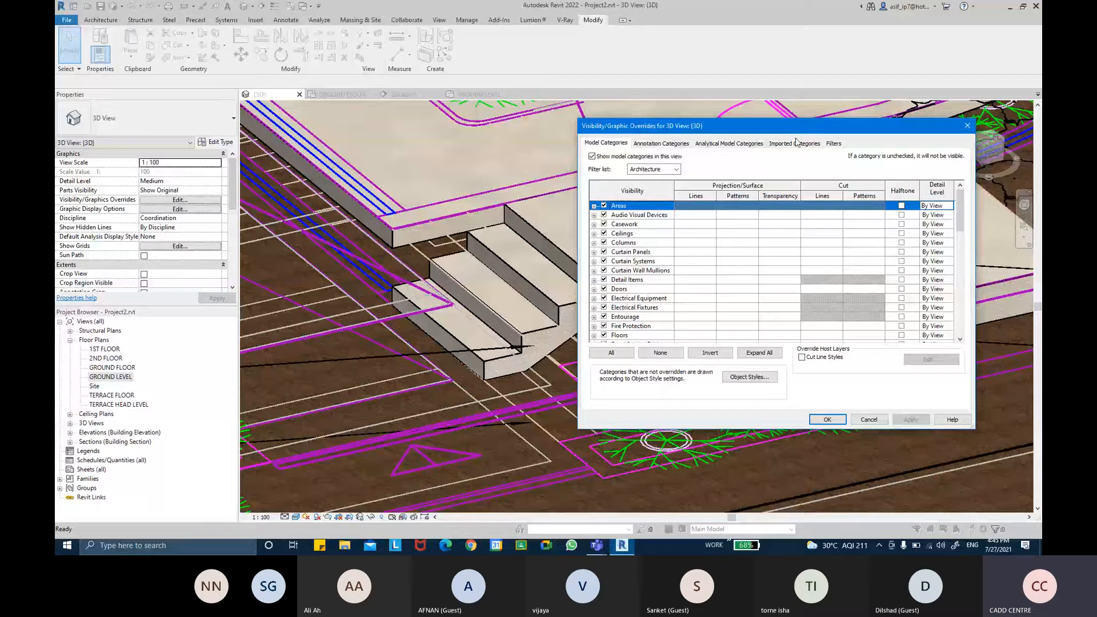
pyautogui.click(794, 143)
pyautogui.click(605, 203)
pyautogui.click(826, 420)
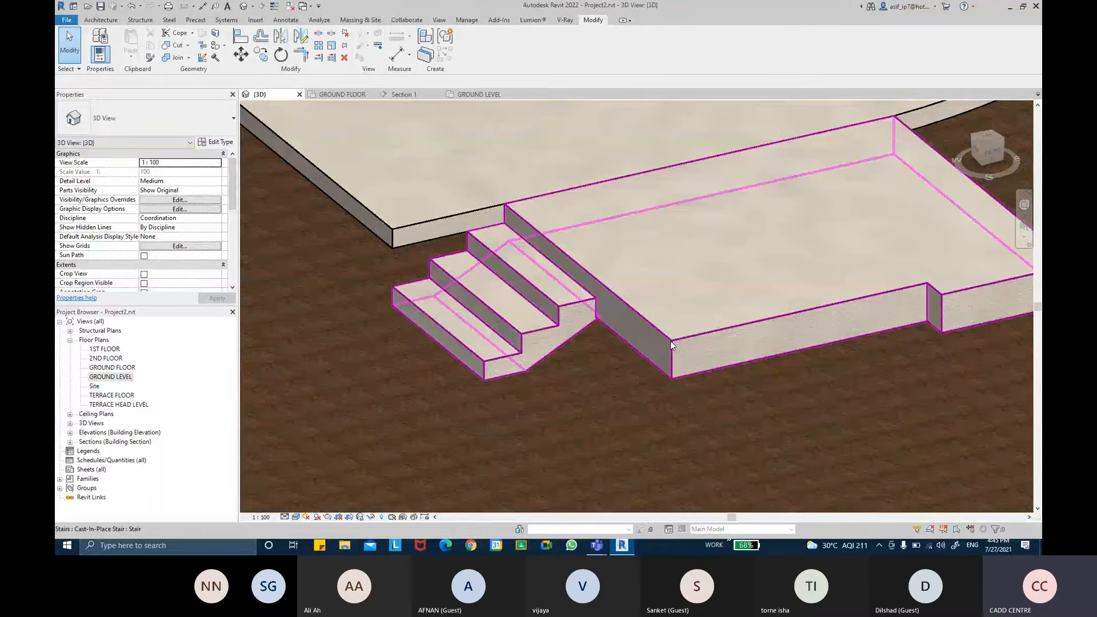
# Duplicate the entrance stair's Monolithic Stair type under the name MAIN GATE STAIRS
pyautogui.click(670, 341)
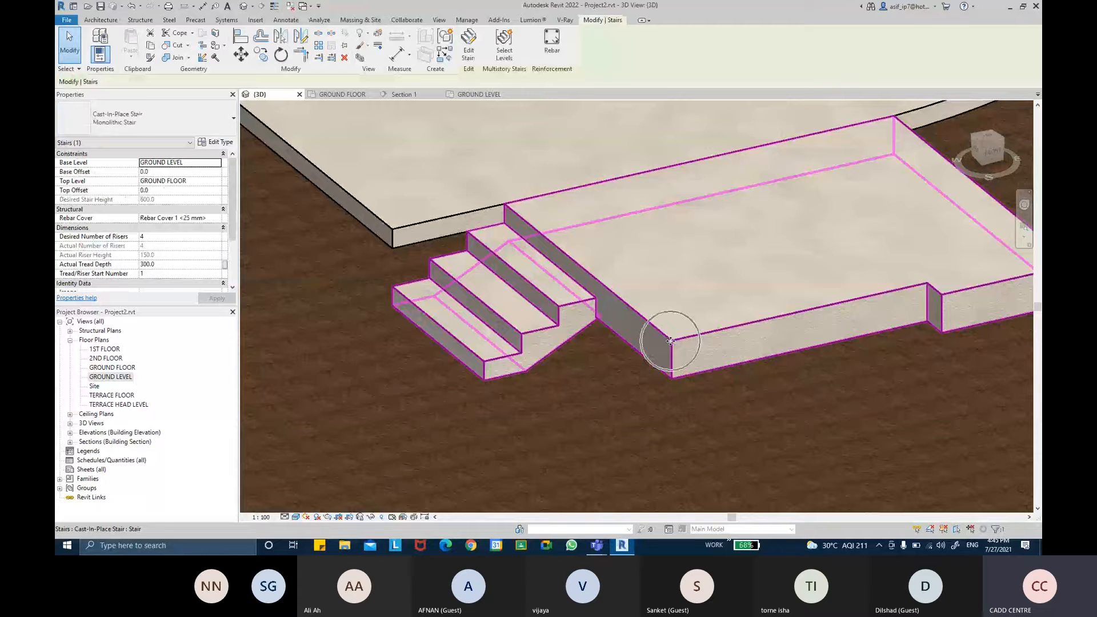
pyautogui.click(225, 143)
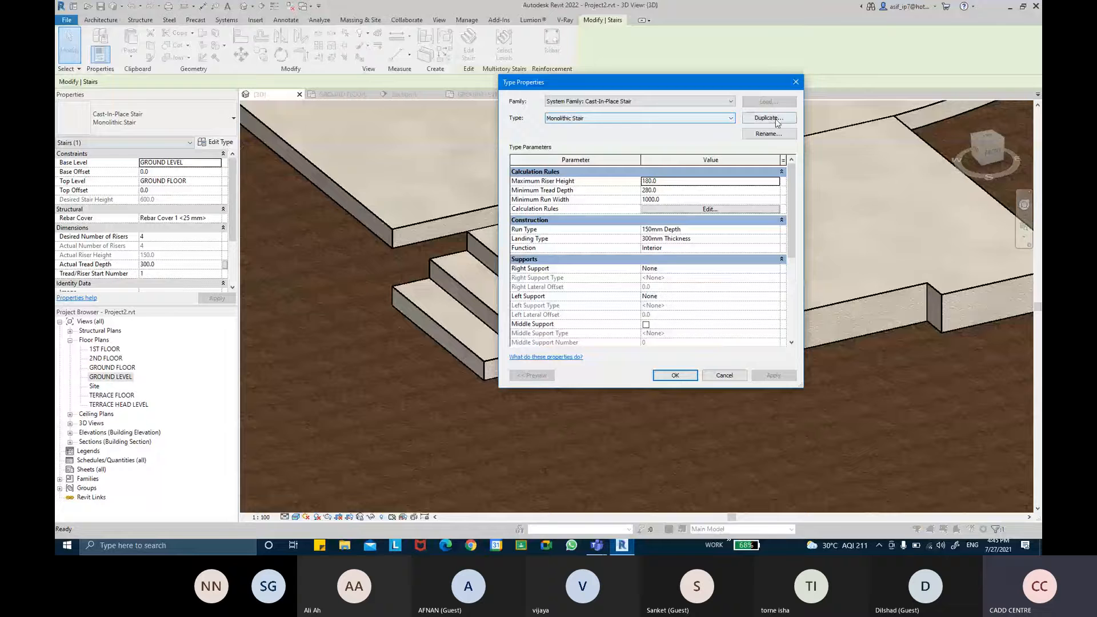
pyautogui.click(777, 119)
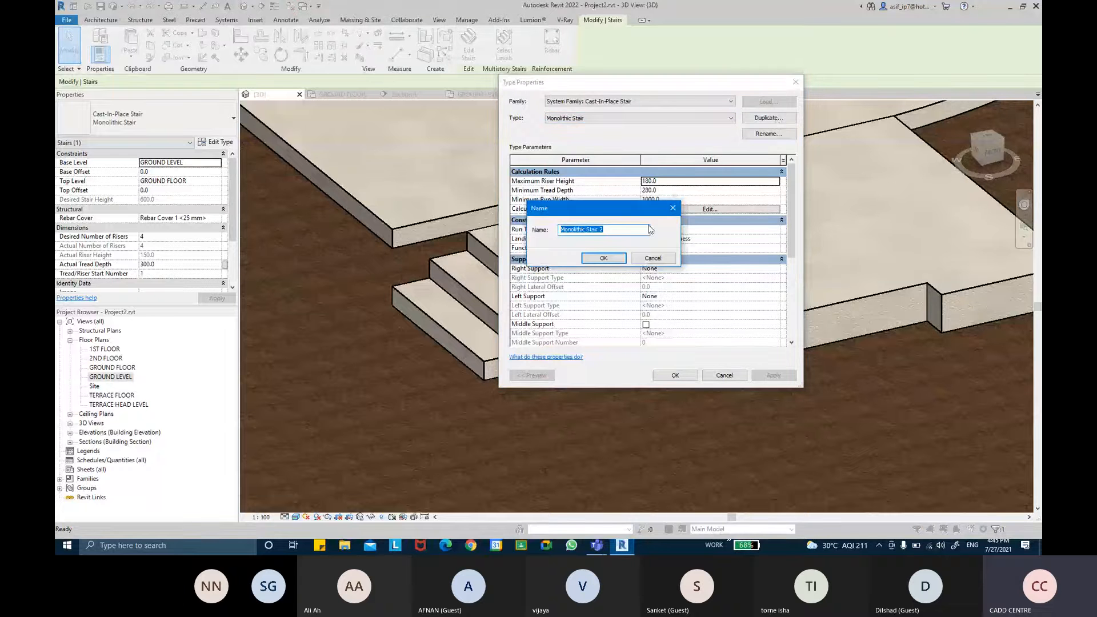
pyautogui.press('BackSpace')
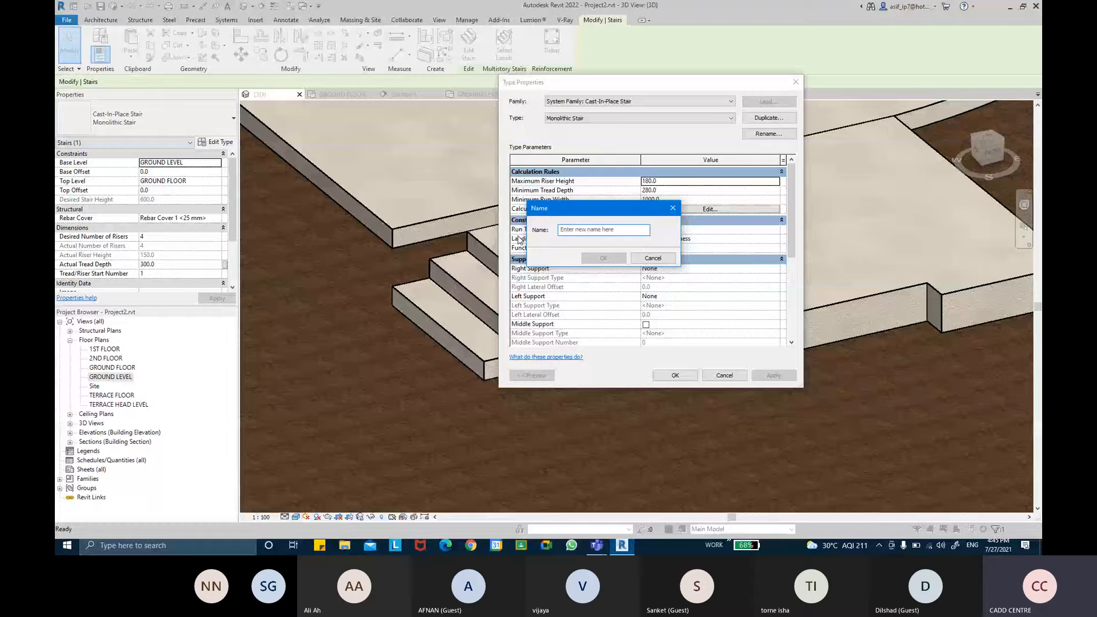
pyautogui.write('MAI')
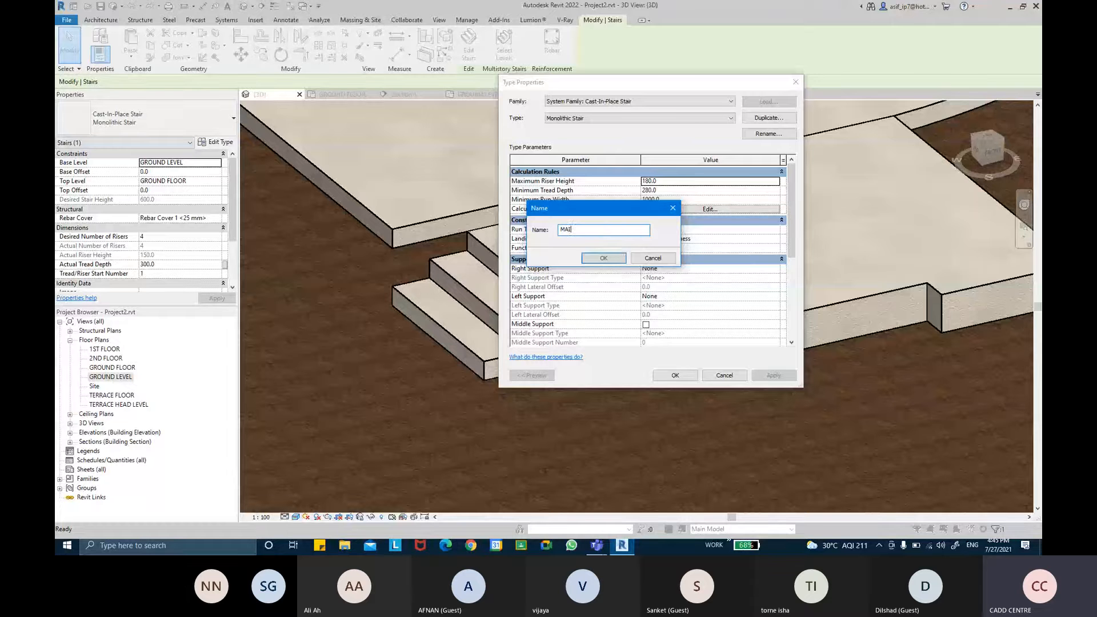
pyautogui.write('N GATE STAIRS')
pyautogui.press('Return')
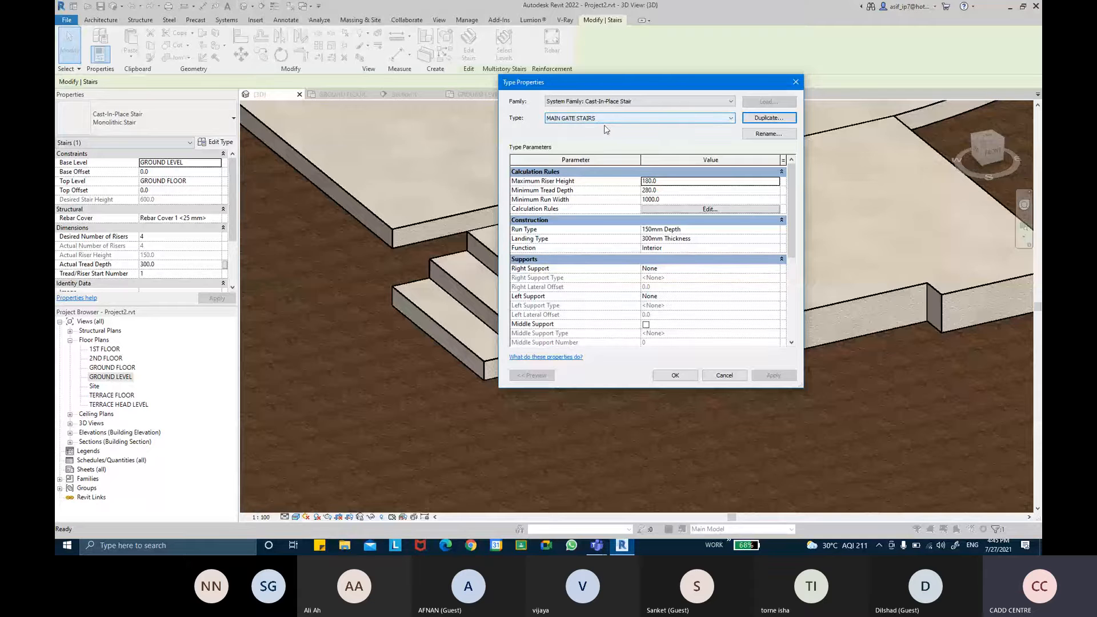
# Duplicate the stair's 150mm Depth run type under the name BOX STAIRS
pyautogui.moveTo(676, 88); pyautogui.dragTo(920, 88)
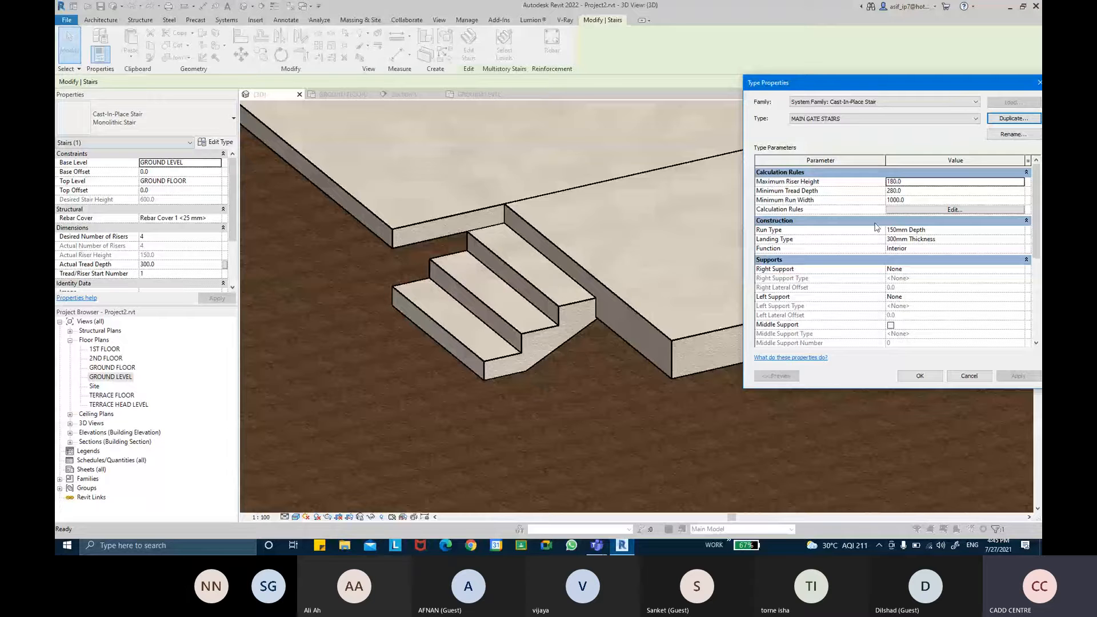
pyautogui.click(1011, 231)
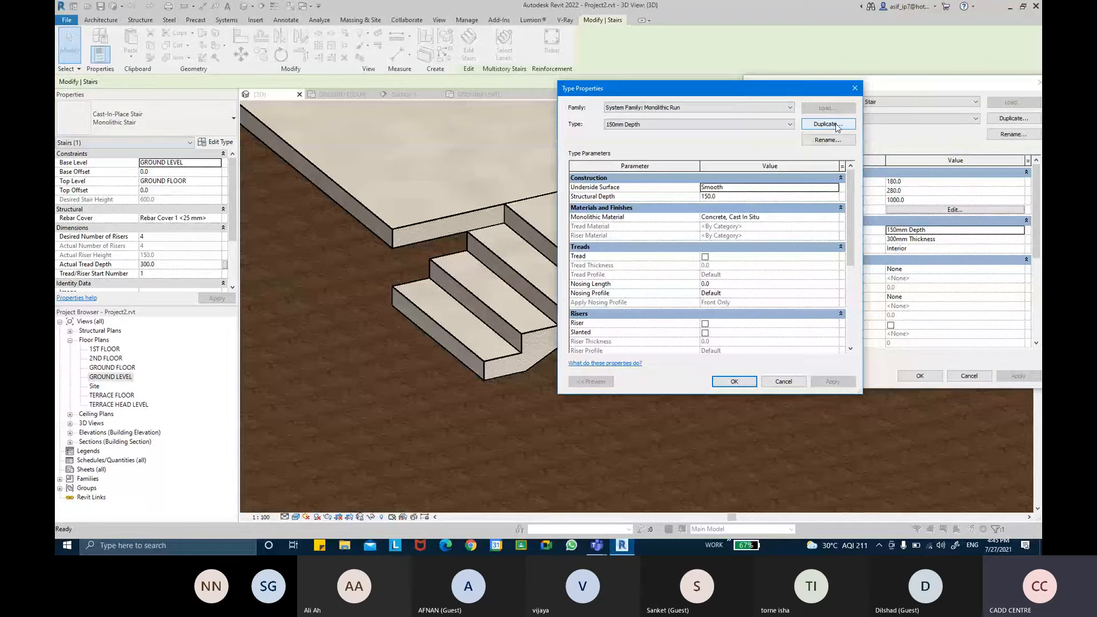
pyautogui.click(835, 124)
pyautogui.press('BackSpace')
pyautogui.write('BOX STA')
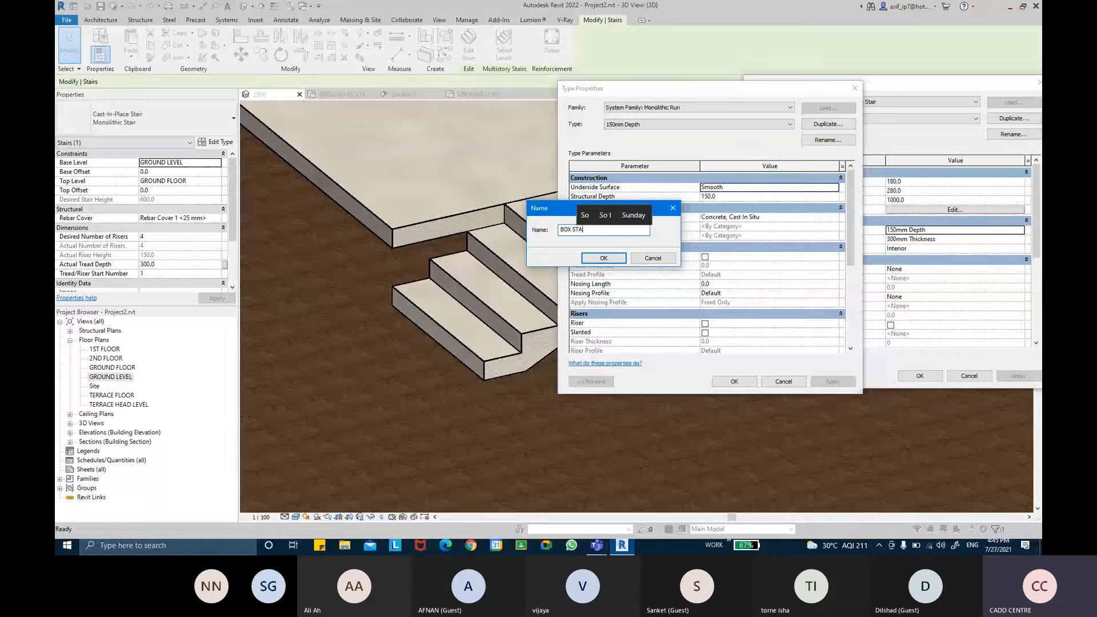
pyautogui.write('IRS')
pyautogui.press('Return')
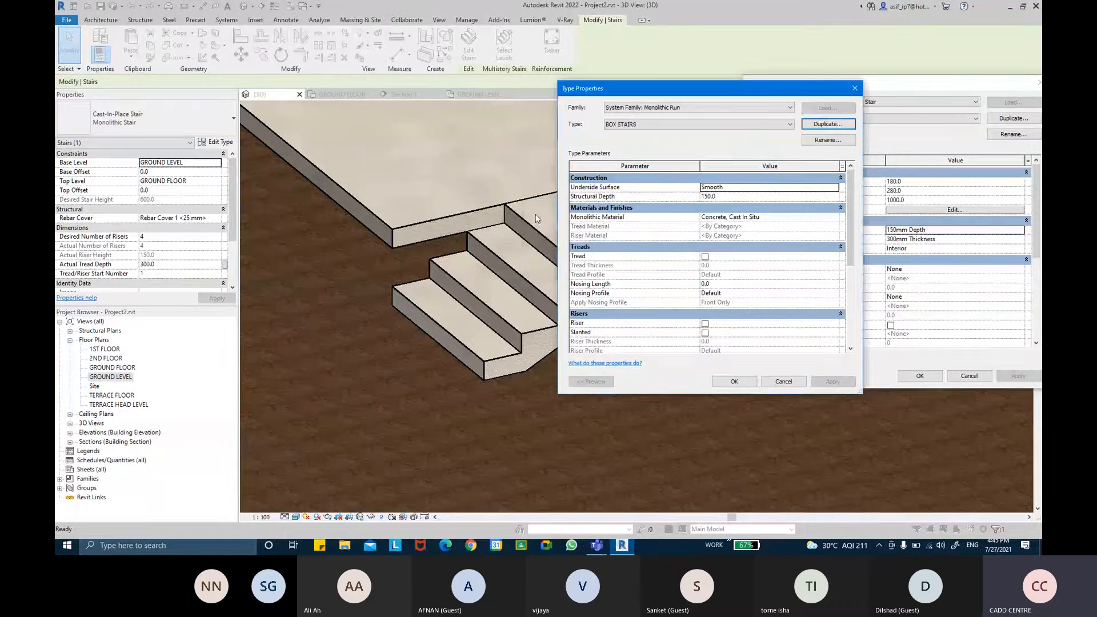
# Set the structural depth of the BOX STAIRS run type to 600 and apply it to the entrance stair
pyautogui.click(749, 196)
pyautogui.write('60')
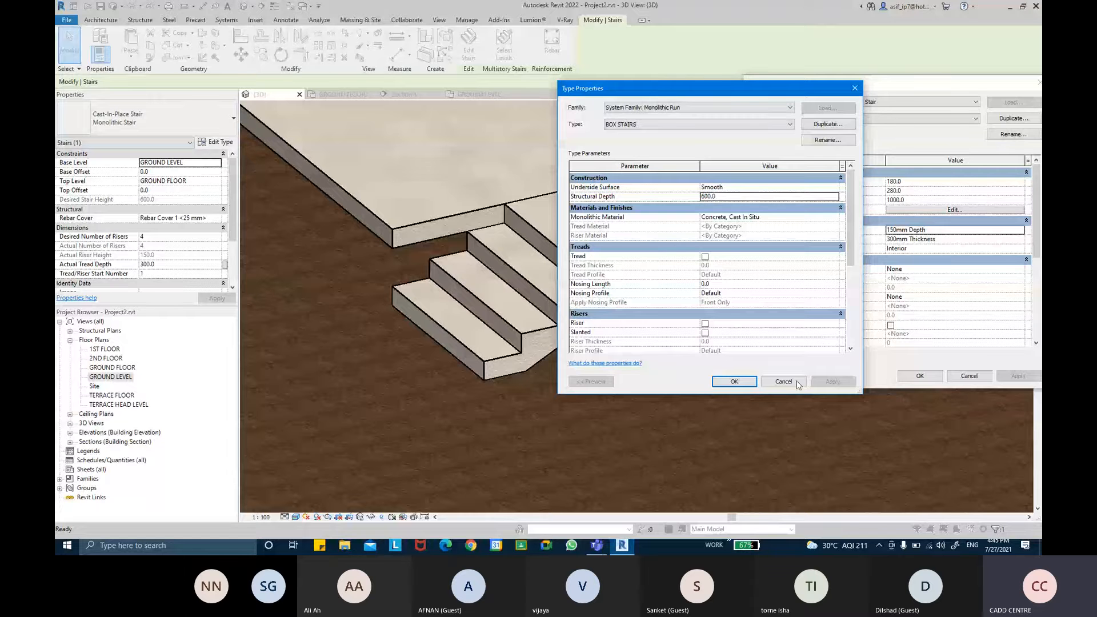
pyautogui.click(734, 381)
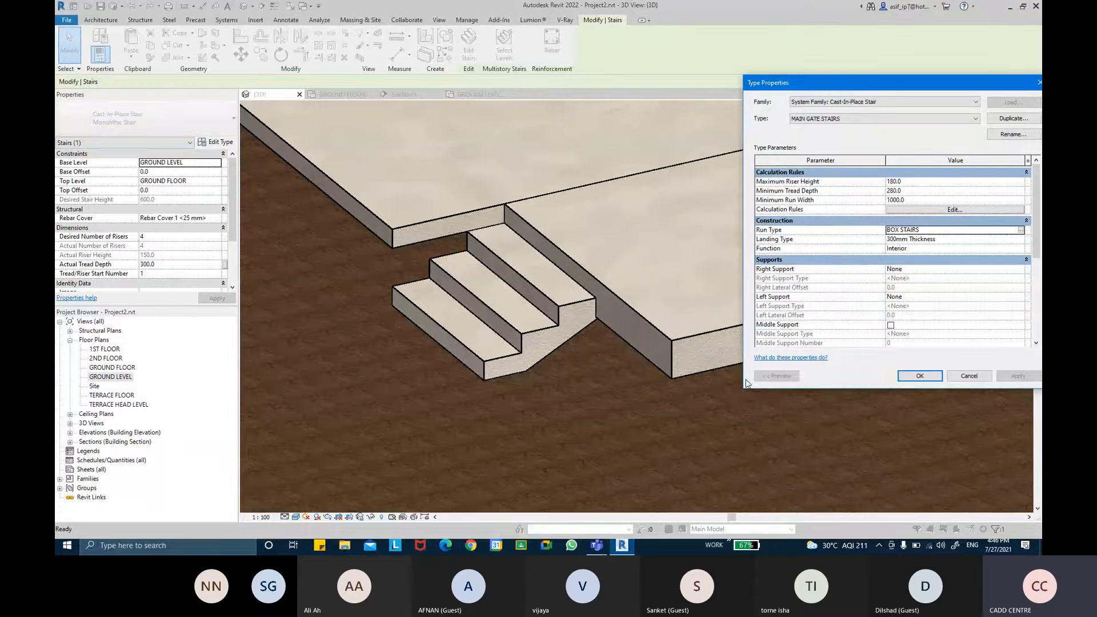
pyautogui.click(915, 375)
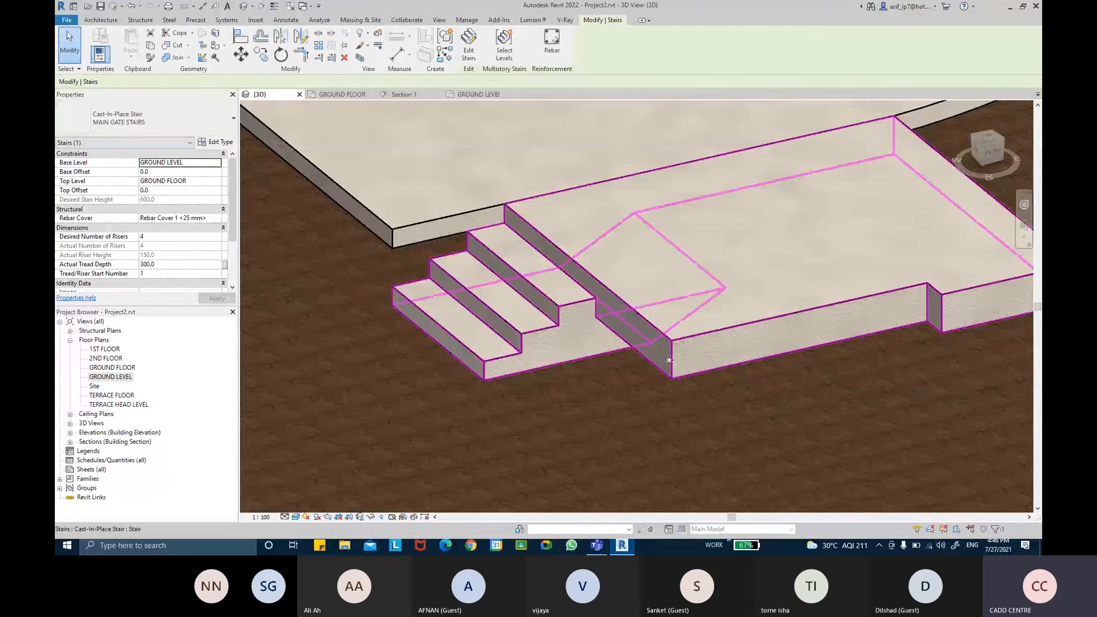
pyautogui.moveTo(668, 360)
pyautogui.keyDown('shift'); pyautogui.mouseDown(button='middle')
pyautogui.moveTo(683, 264)
pyautogui.moveTo(672, 343)
pyautogui.mouseUp(button='middle'); pyautogui.keyUp('shift')
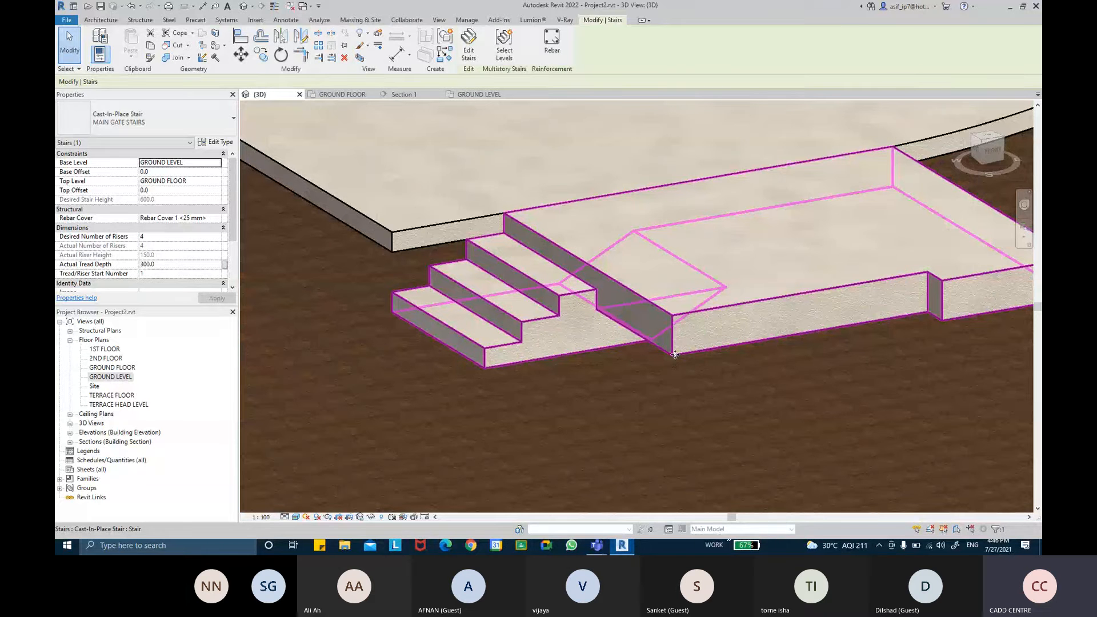
pyautogui.press('Escape')
# Duplicate the MAIN GATE STAIRS landing type, 300mm Thickness, under the name 600MM THICL
pyautogui.click(675, 314)
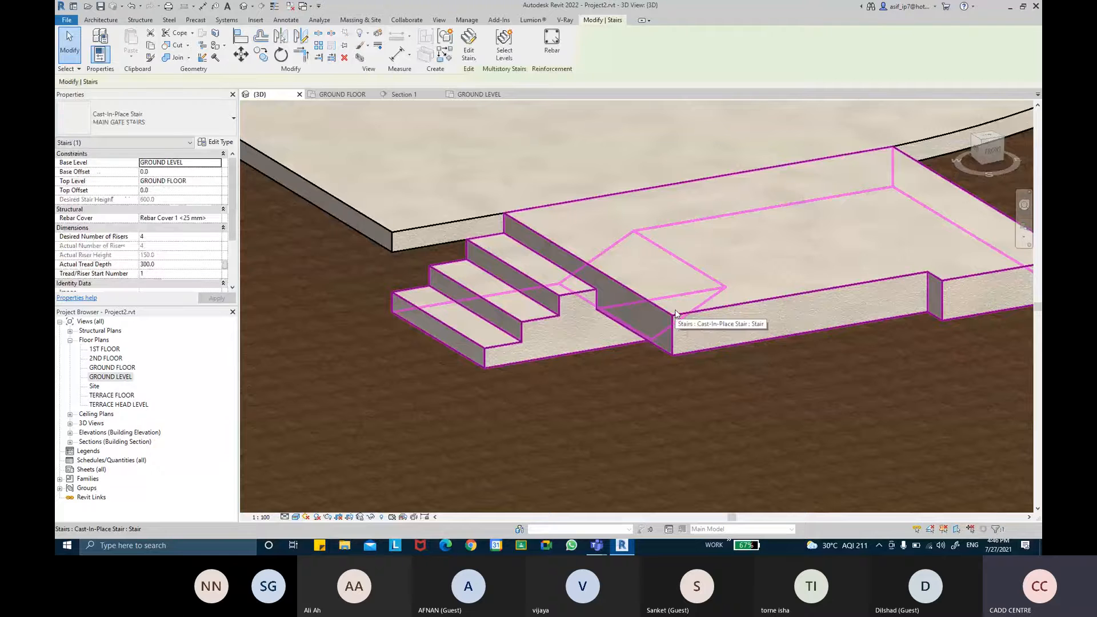
pyautogui.click(221, 142)
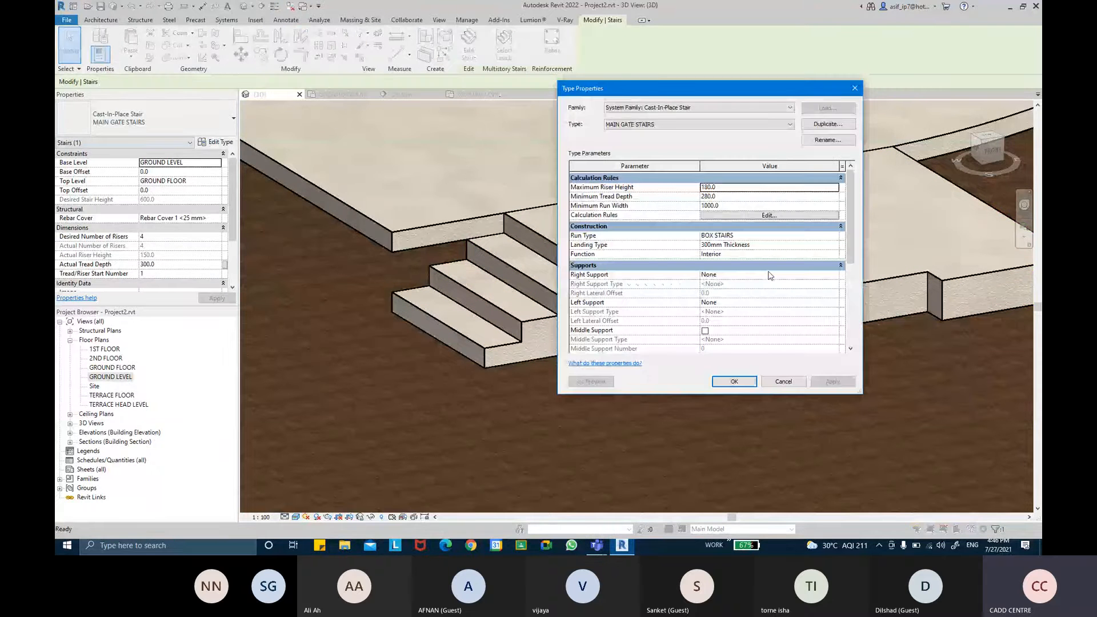
pyautogui.click(835, 245)
pyautogui.click(819, 127)
pyautogui.press('BackSpace')
pyautogui.write('60')
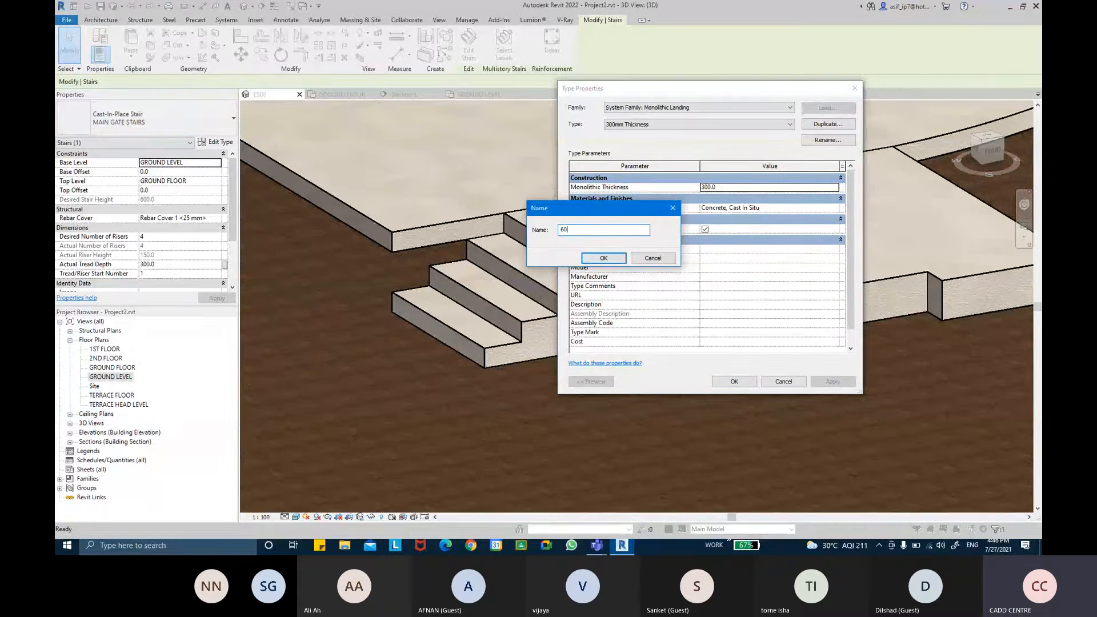
pyautogui.write('0MM ')
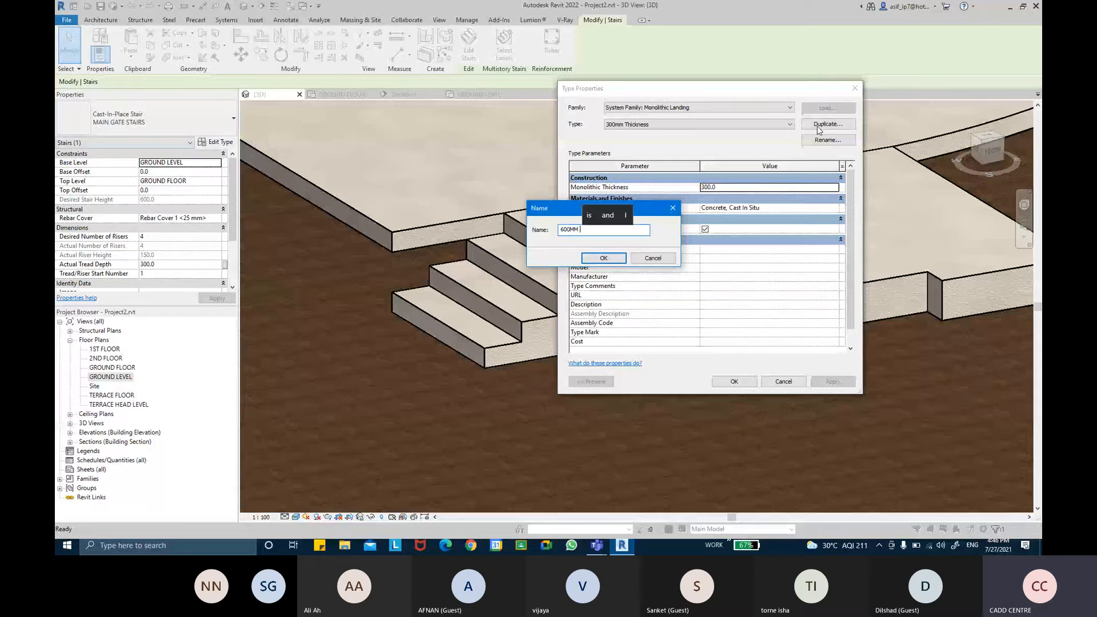
pyautogui.write('THICL')
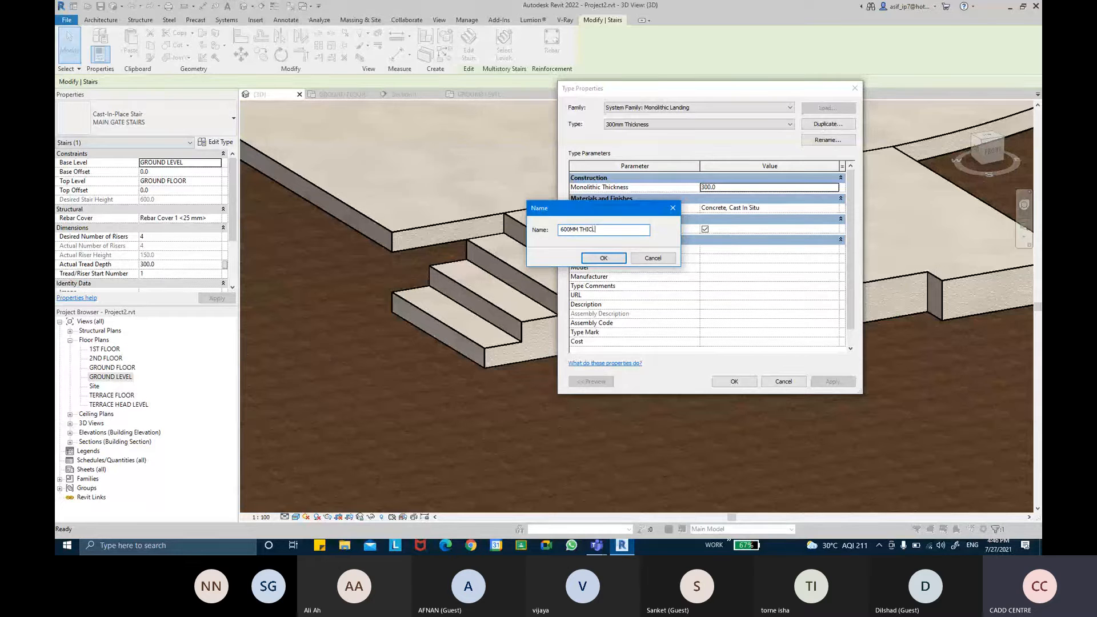
pyautogui.press('Return')
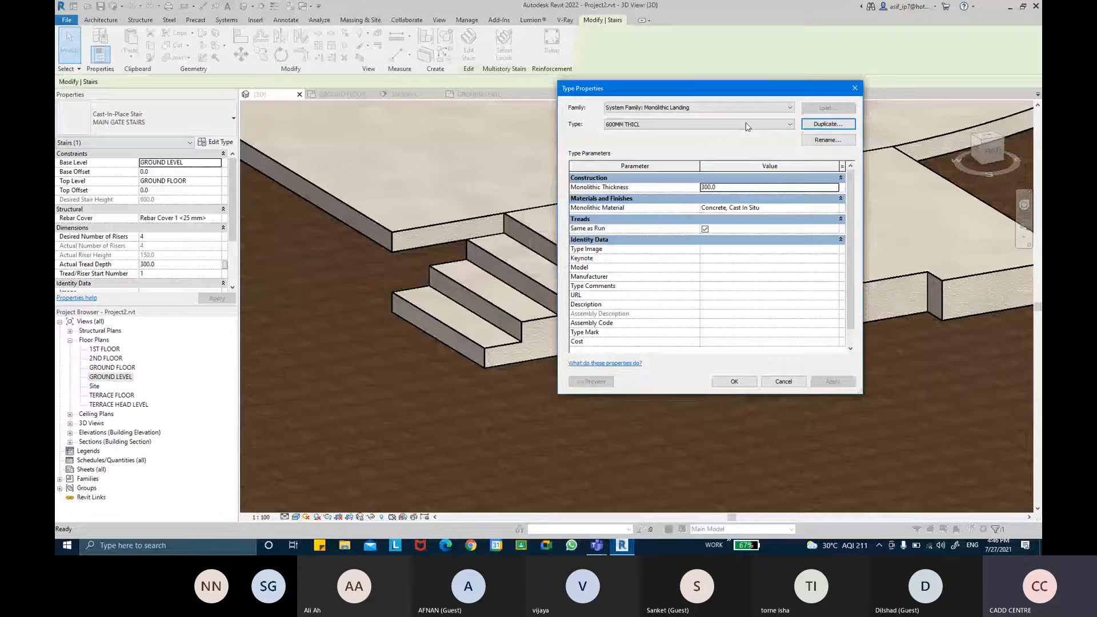
# Rename the duplicated landing type to 600MM THICK
pyautogui.click(826, 140)
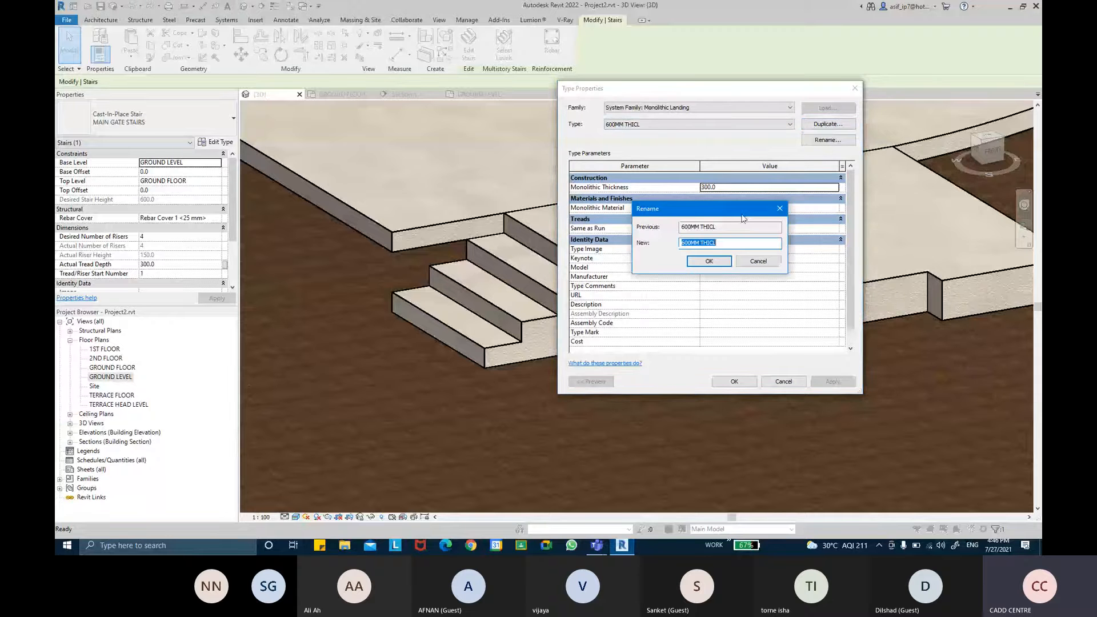
pyautogui.click(735, 242)
pyautogui.press('BackSpace')
pyautogui.write('K')
pyautogui.press('Return')
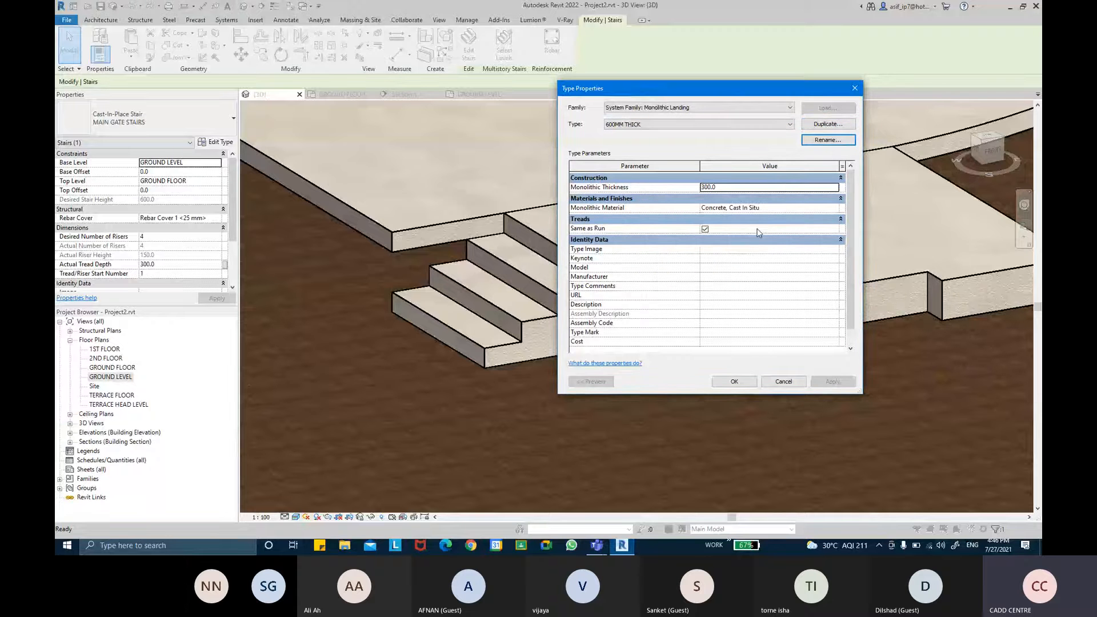
# Set the monolithic thickness of the 600MM THICK landing type to 600, apply it to the stair and inspect the stair in 3D
pyautogui.click(814, 187)
pyautogui.write('600.0')
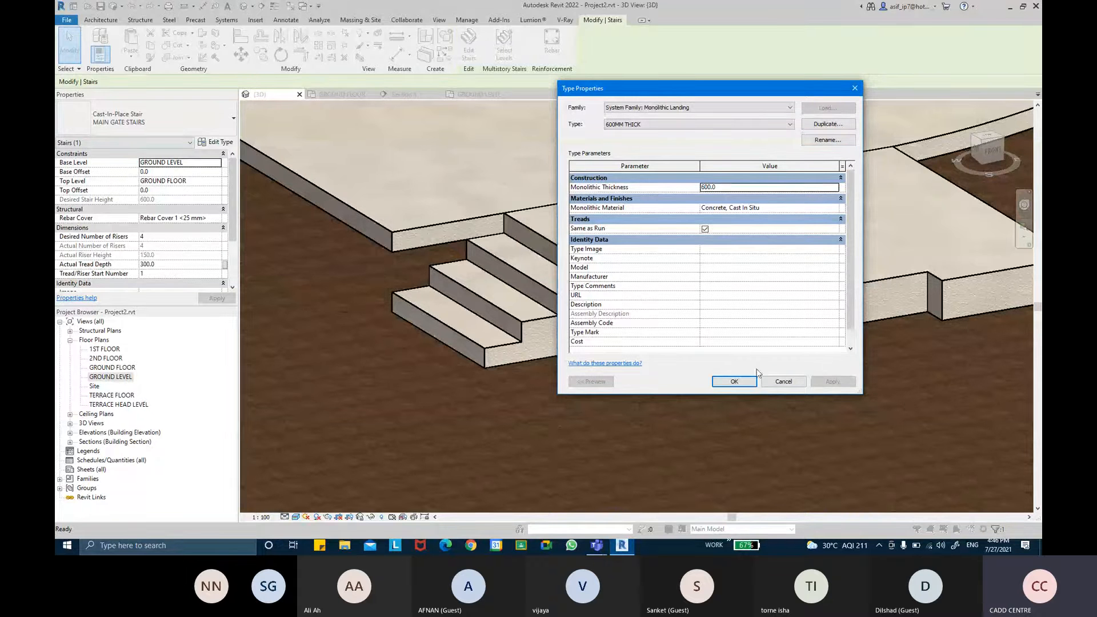
pyautogui.click(745, 384)
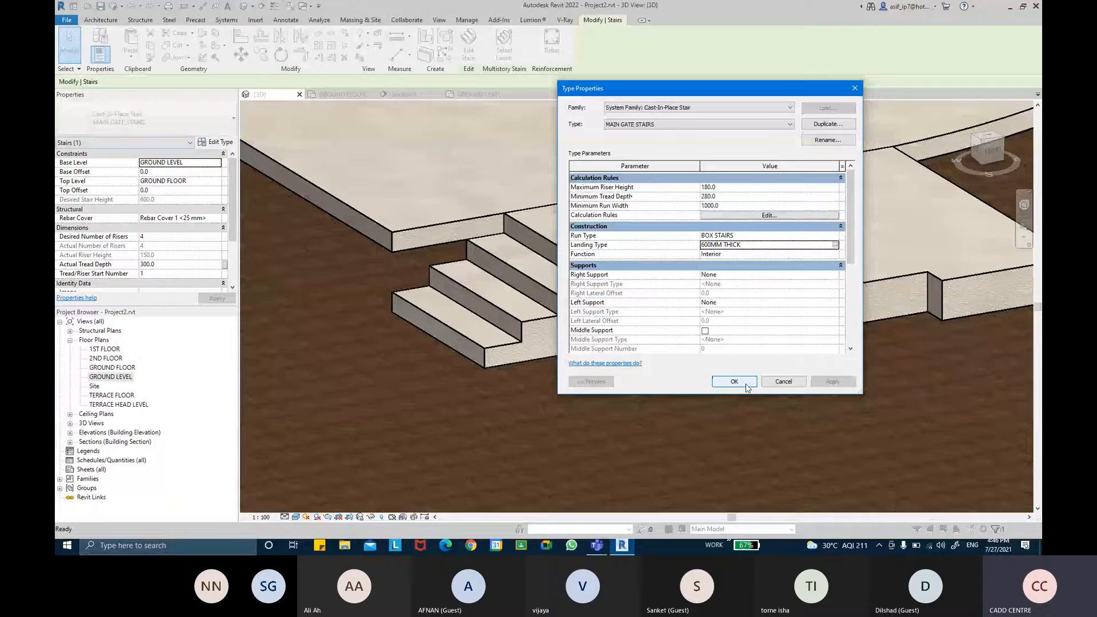
pyautogui.click(743, 386)
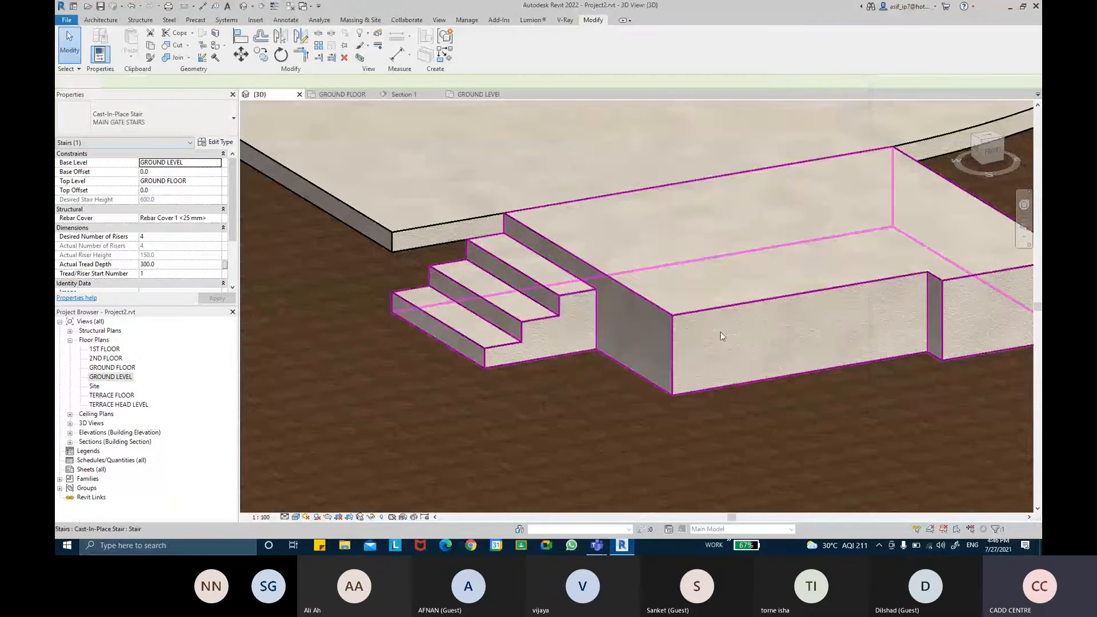
pyautogui.press('Escape')
pyautogui.scroll(-1, 710, 329)
pyautogui.keyDown('shift'); pyautogui.moveTo(709, 328); pyautogui.dragTo(772, 350, button='middle'); pyautogui.keyUp('shift')
pyautogui.scroll(2, 669, 346)
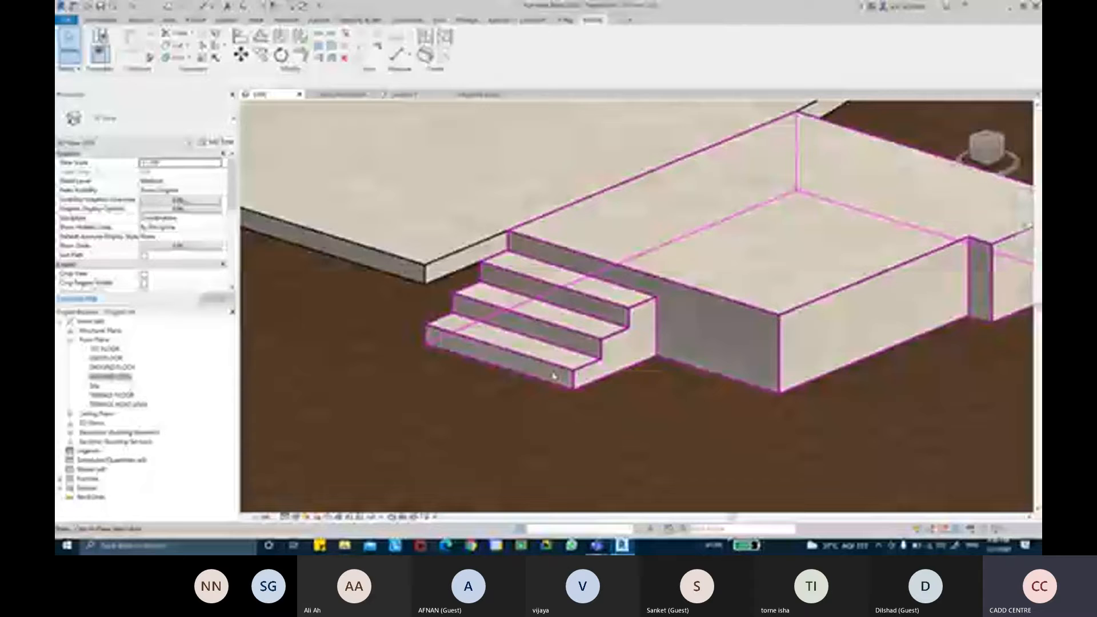
pyautogui.moveTo(667, 281)
pyautogui.keyDown('shift'); pyautogui.mouseDown(button='middle')
pyautogui.moveTo(654, 250)
pyautogui.moveTo(680, 280)
pyautogui.mouseUp(button='middle'); pyautogui.keyUp('shift')
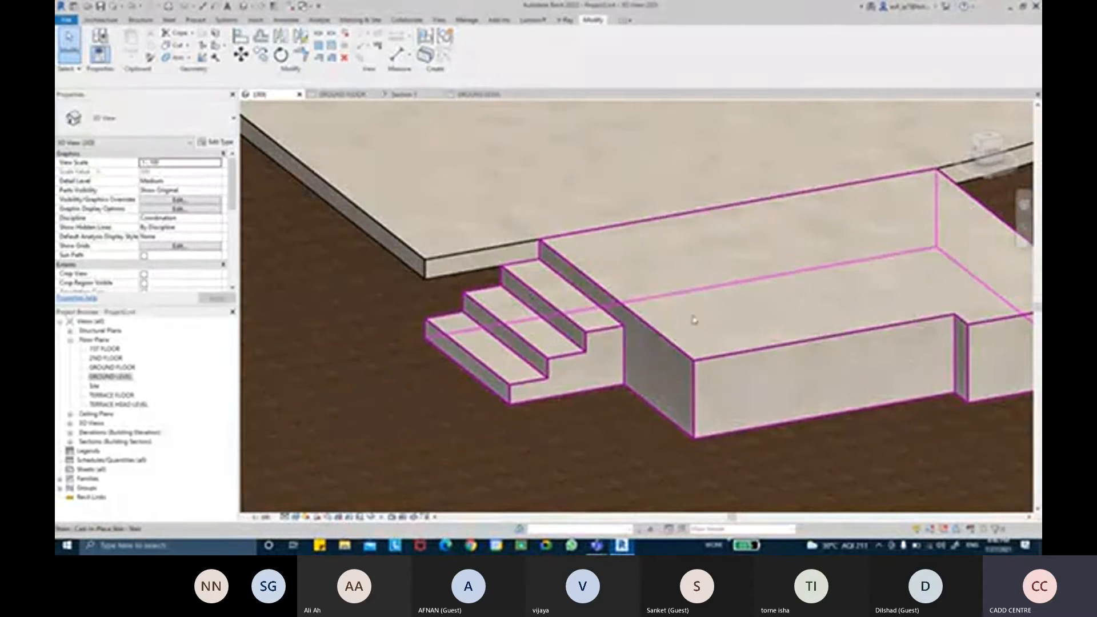
# Examine the entrance stair's solid run and landing in the 3D view from several angles, including their junction with the foundation slab
pyautogui.keyDown('shift'); pyautogui.moveTo(705, 315); pyautogui.dragTo(614, 348, button='middle'); pyautogui.keyUp('shift')
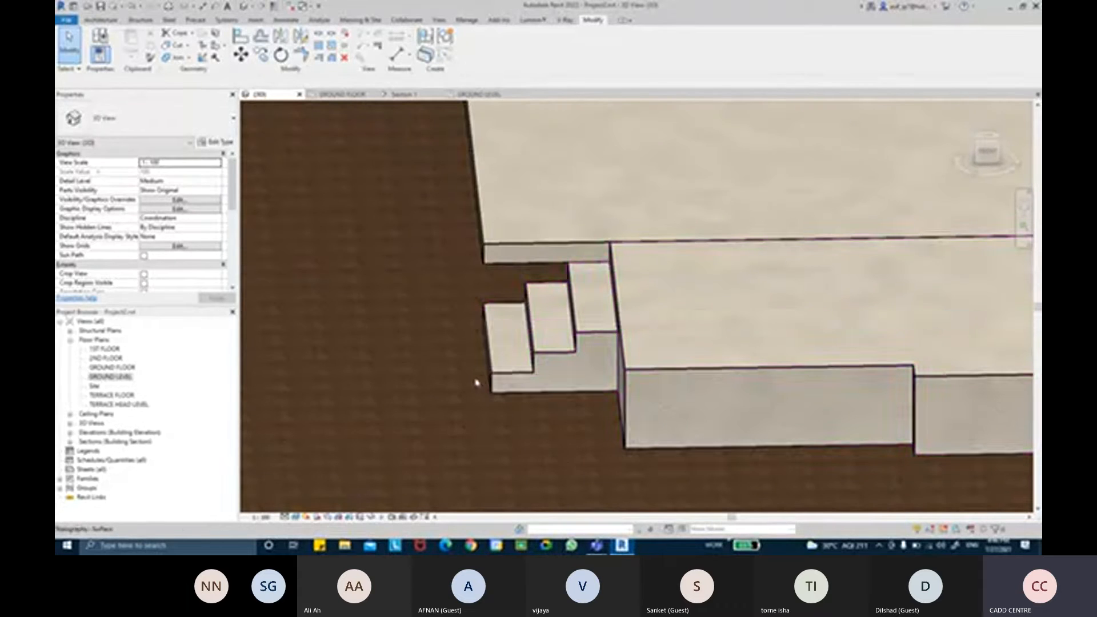
pyautogui.keyDown('shift'); pyautogui.moveTo(681, 345); pyautogui.dragTo(758, 333, button='middle'); pyautogui.keyUp('shift')
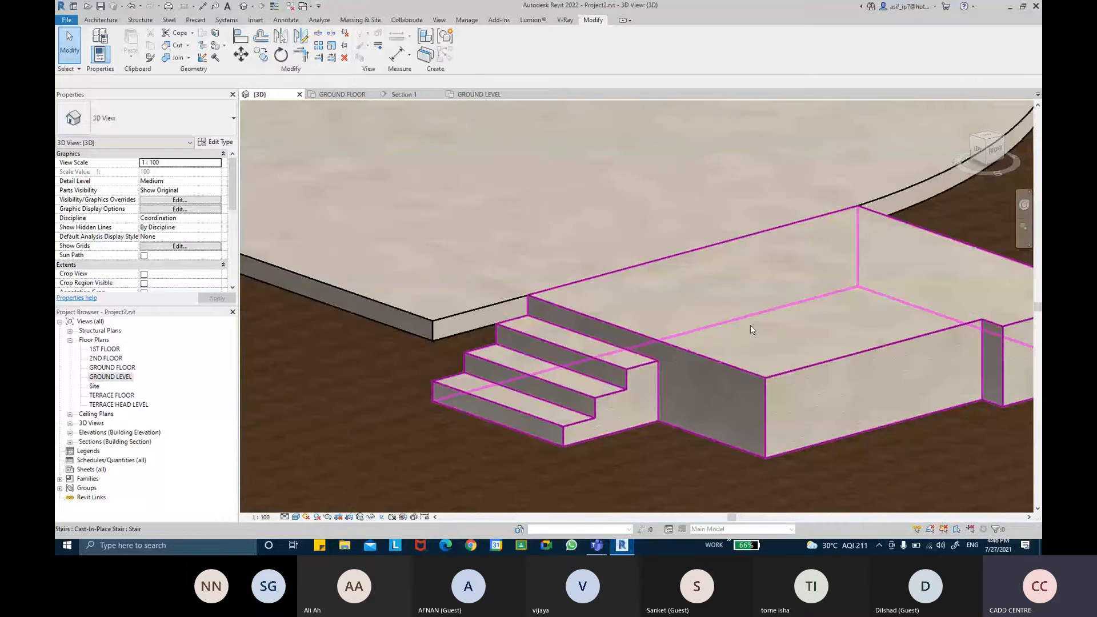
pyautogui.keyDown('shift'); pyautogui.moveTo(749, 330); pyautogui.dragTo(703, 340, button='middle'); pyautogui.keyUp('shift')
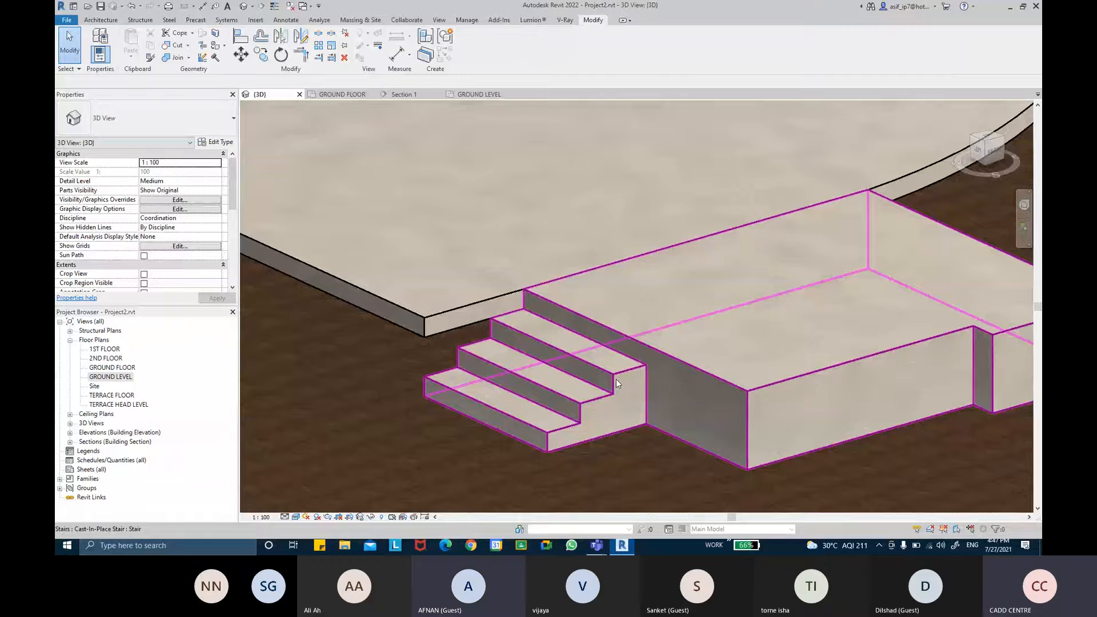
pyautogui.keyDown('shift'); pyautogui.moveTo(729, 359); pyautogui.dragTo(717, 371, button='middle'); pyautogui.keyUp('shift')
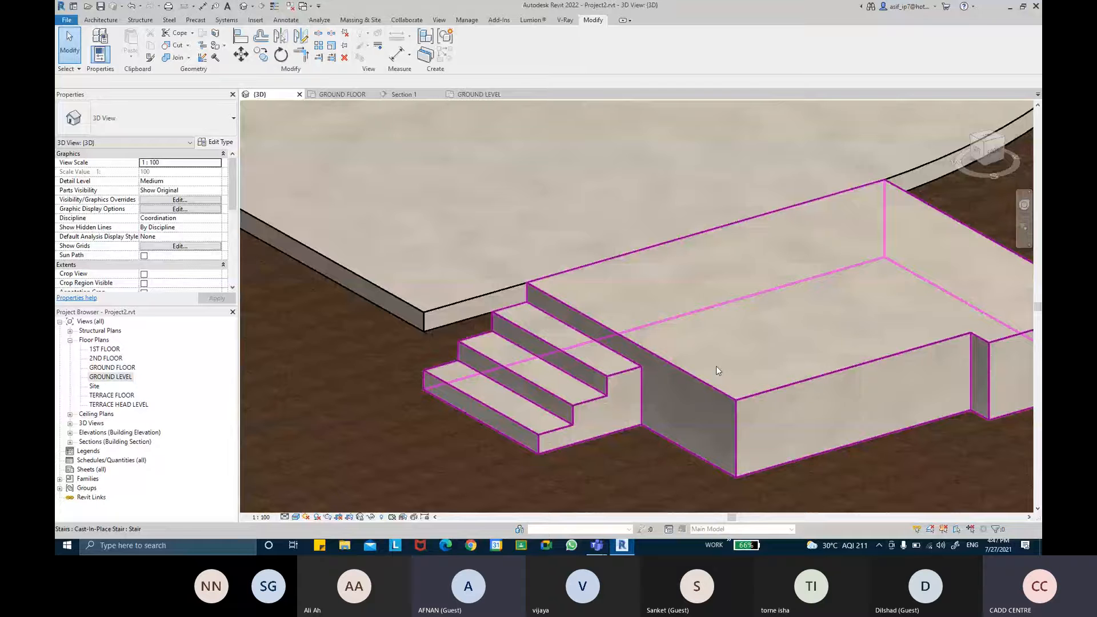
pyautogui.keyDown('shift'); pyautogui.moveTo(715, 365); pyautogui.dragTo(617, 415, button='middle'); pyautogui.keyUp('shift')
pyautogui.click(611, 369)
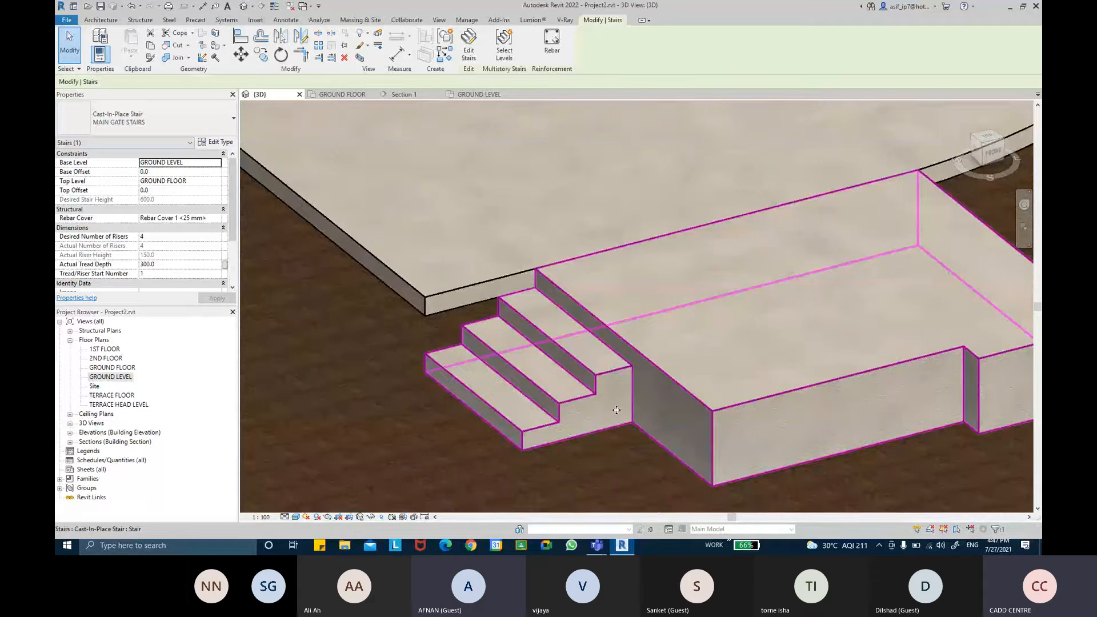
pyautogui.scroll(2, 616, 410)
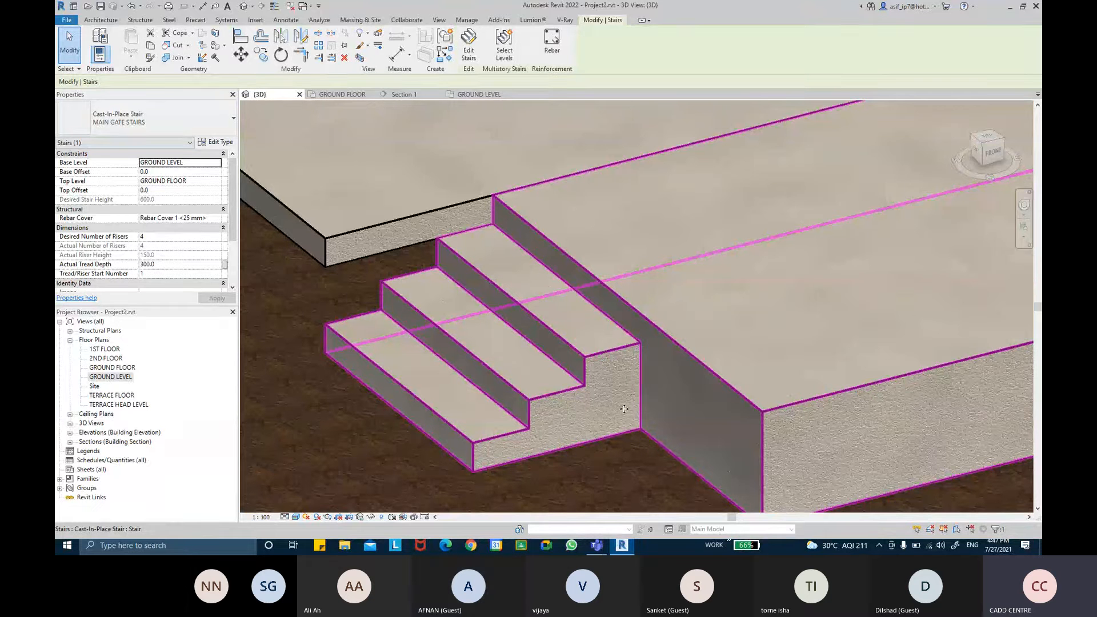
pyautogui.moveTo(712, 384)
pyautogui.keyDown('shift'); pyautogui.mouseDown(button='middle')
pyautogui.moveTo(735, 212)
pyautogui.moveTo(686, 379)
pyautogui.mouseUp(button='middle'); pyautogui.keyUp('shift')
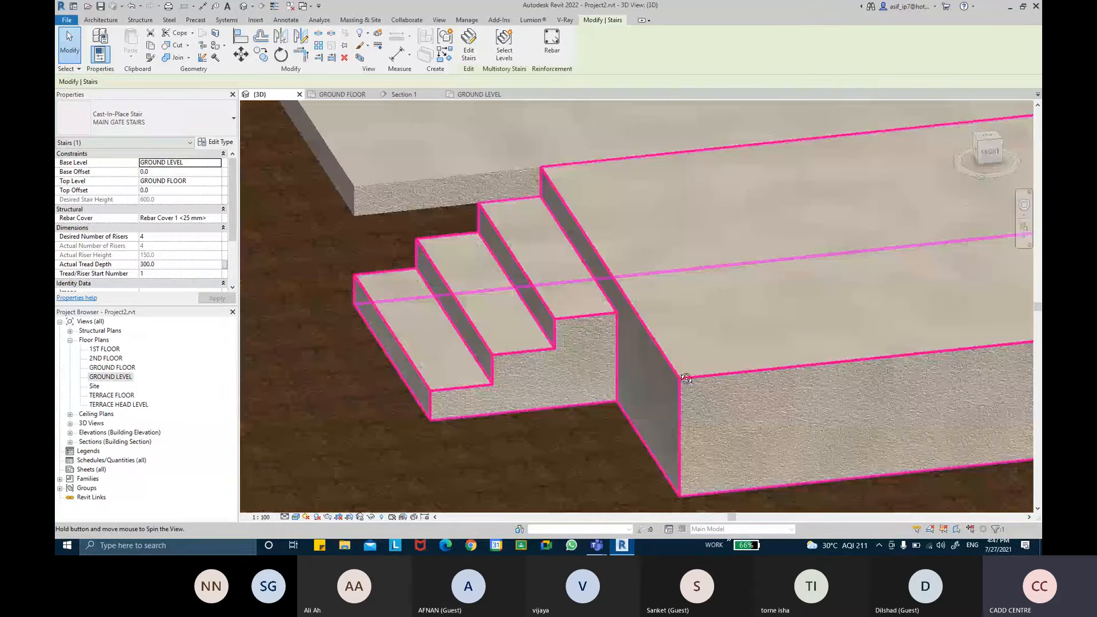
pyautogui.press('Escape')
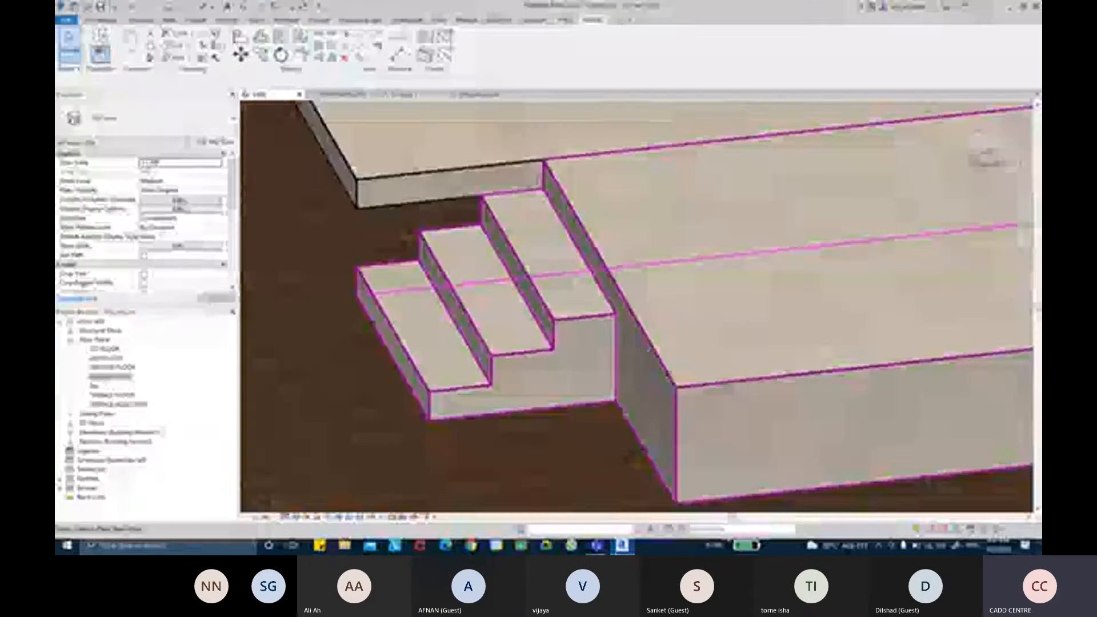
pyautogui.scroll(-4, 546, 363)
pyautogui.keyDown('shift'); pyautogui.moveTo(545, 363); pyautogui.dragTo(642, 391, button='middle'); pyautogui.keyUp('shift')
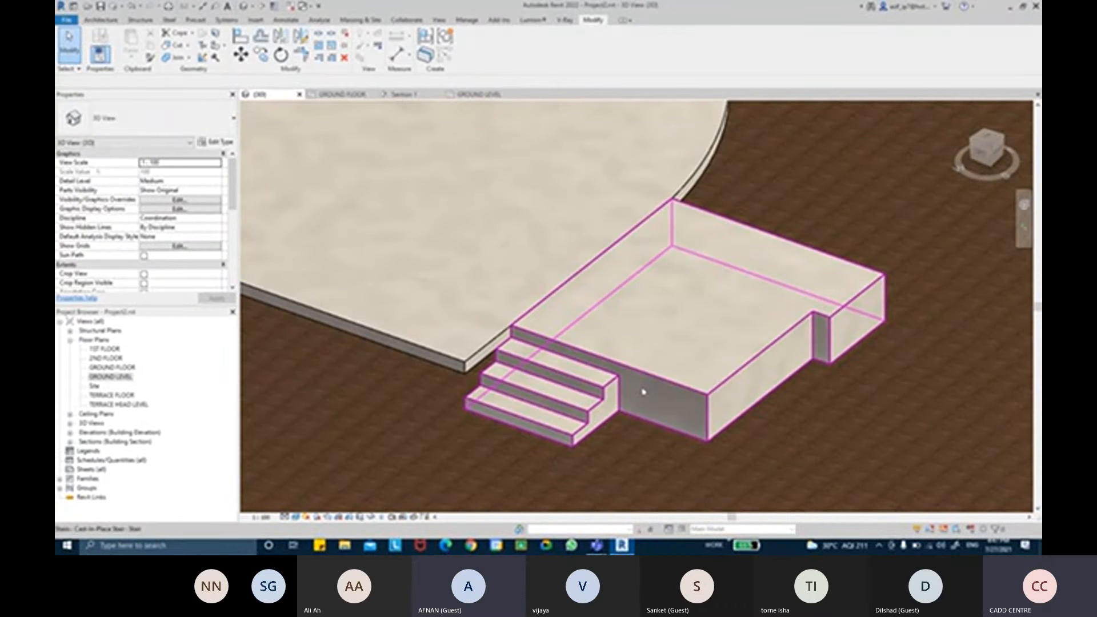
pyautogui.keyDown('shift'); pyautogui.moveTo(664, 380); pyautogui.dragTo(622, 371, button='middle'); pyautogui.keyUp('shift')
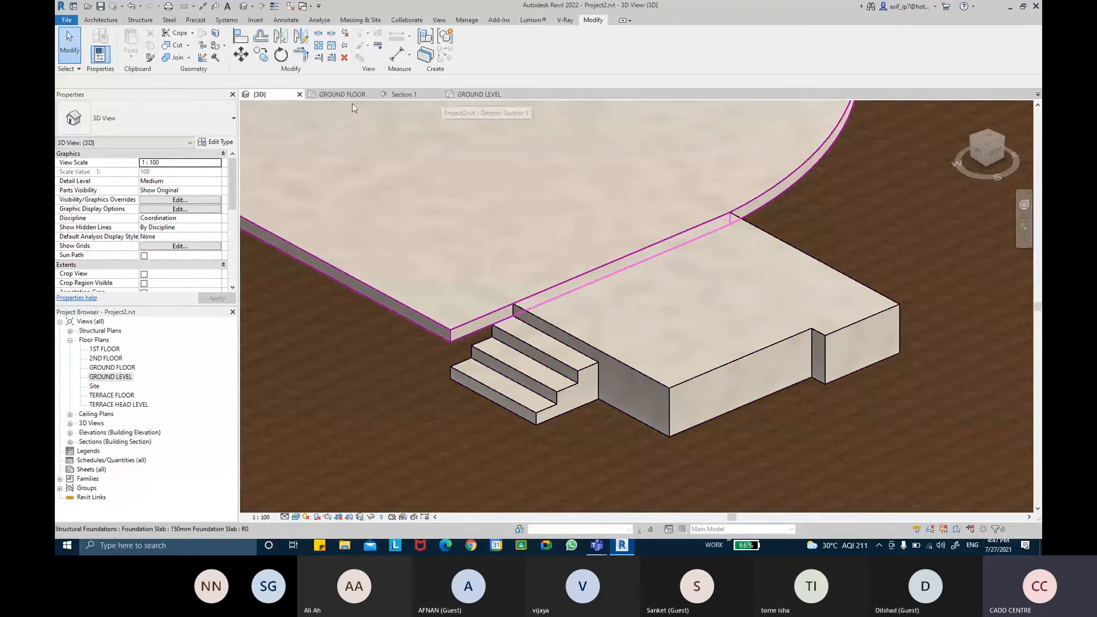
# Open the GROUND LEVEL plan and review the entrance stair's MAIN GATE STAIRS type and its BOX STAIRS run type properties
pyautogui.click(482, 95)
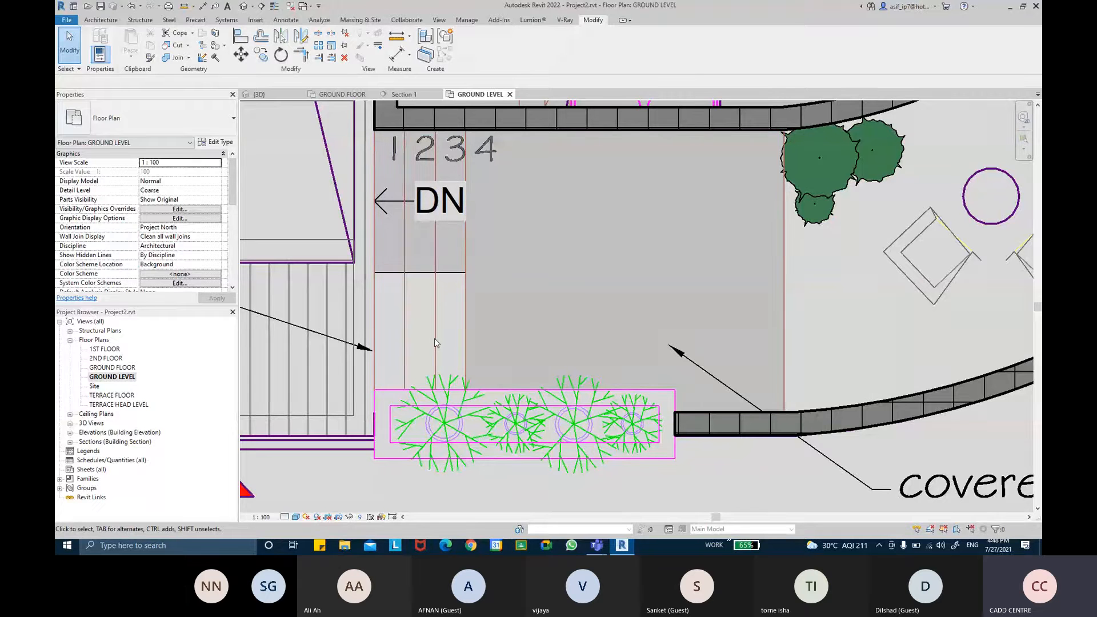
pyautogui.moveTo(435, 342); pyautogui.dragTo(432, 338, button='middle')
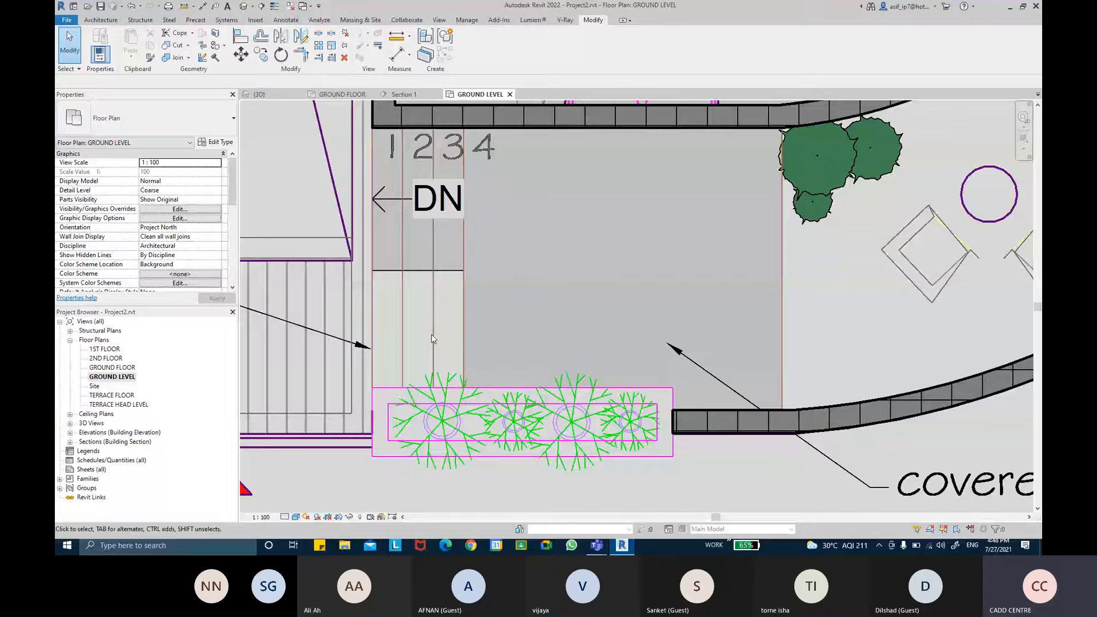
pyautogui.click(500, 290)
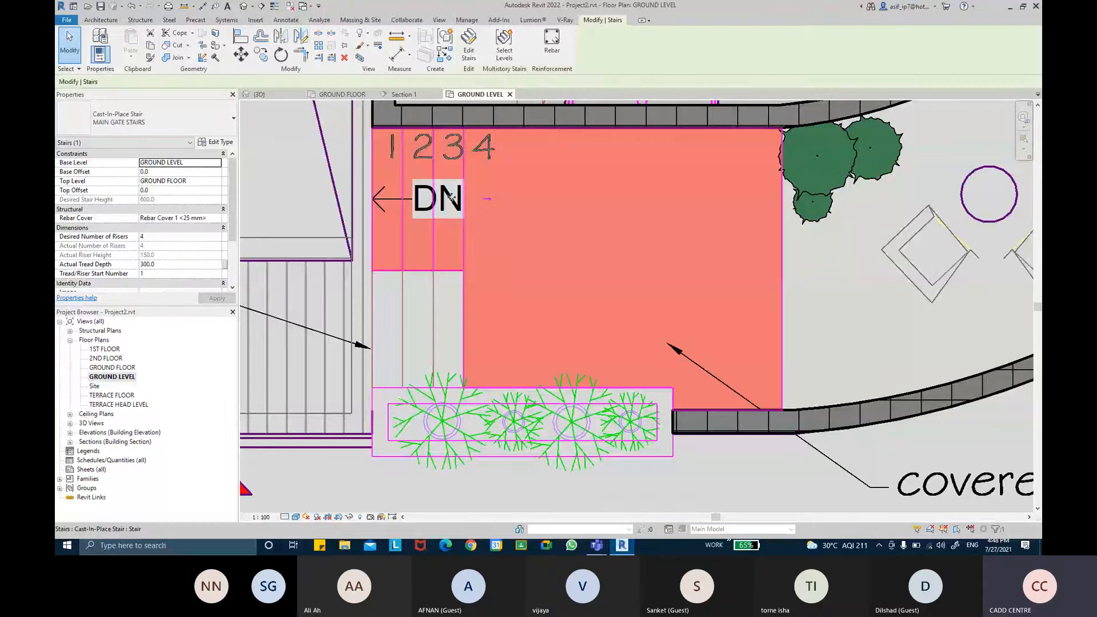
pyautogui.click(211, 144)
pyautogui.click(643, 127)
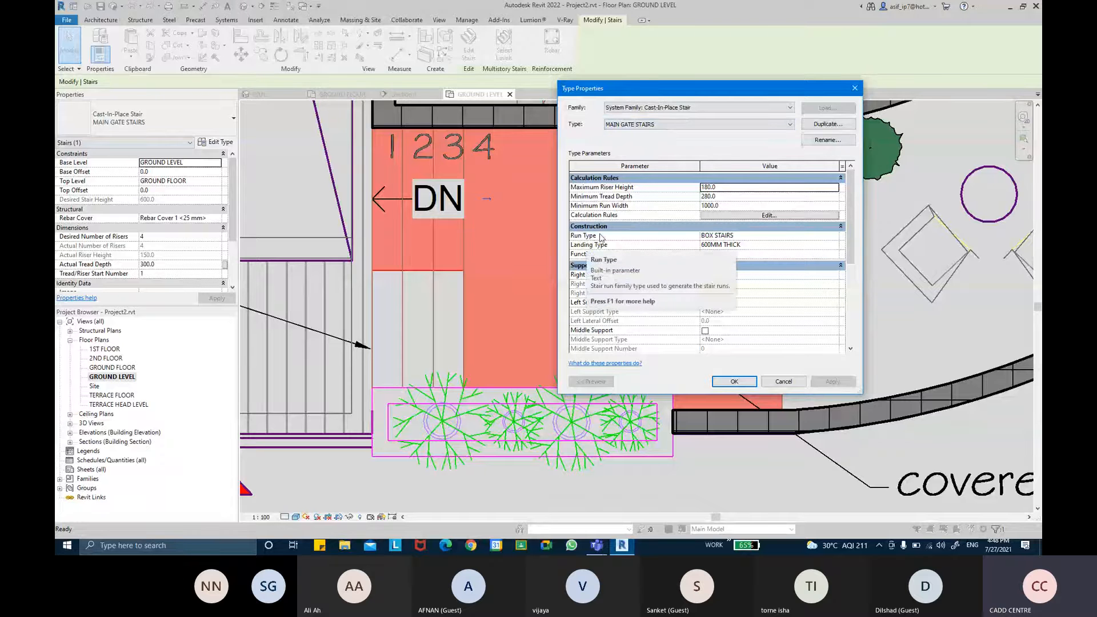
pyautogui.click(763, 236)
pyautogui.click(833, 236)
pyautogui.click(808, 128)
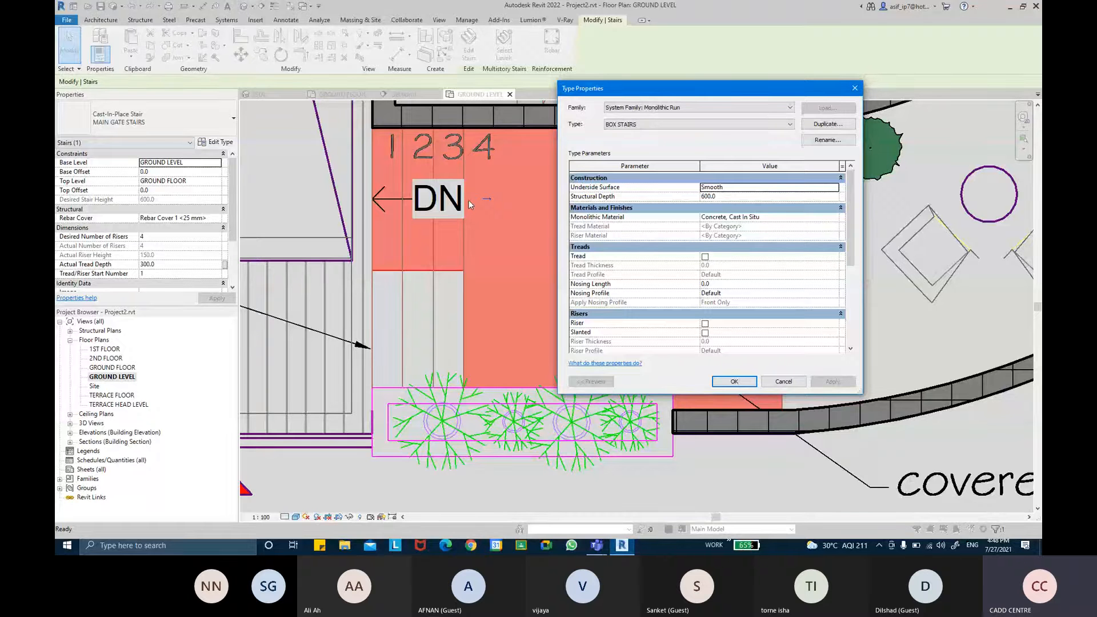
pyautogui.click(737, 380)
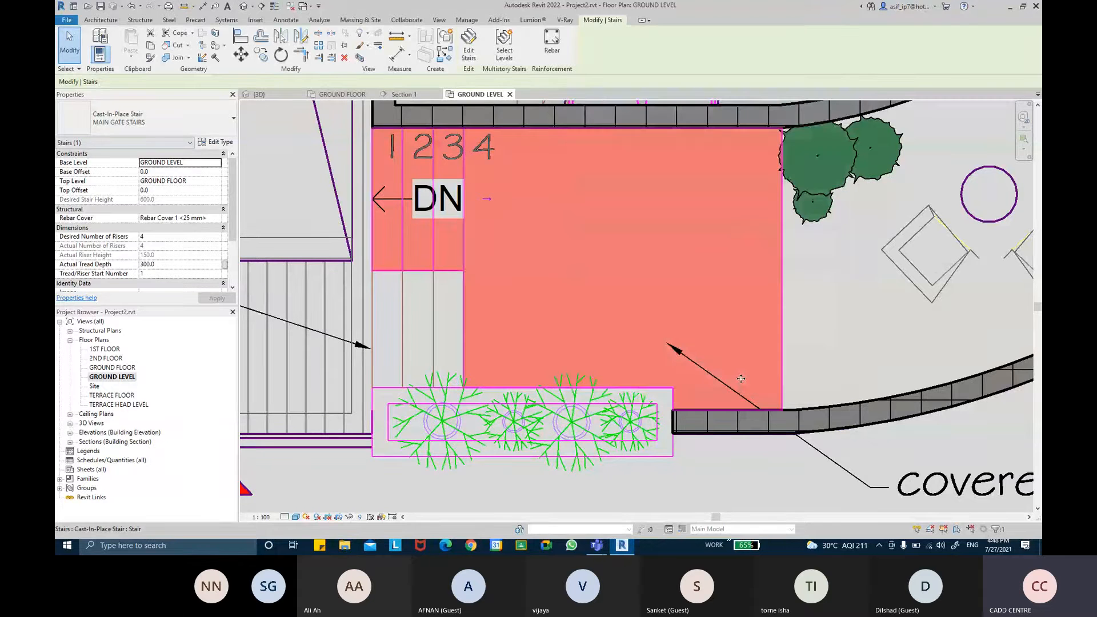
pyautogui.click(822, 316)
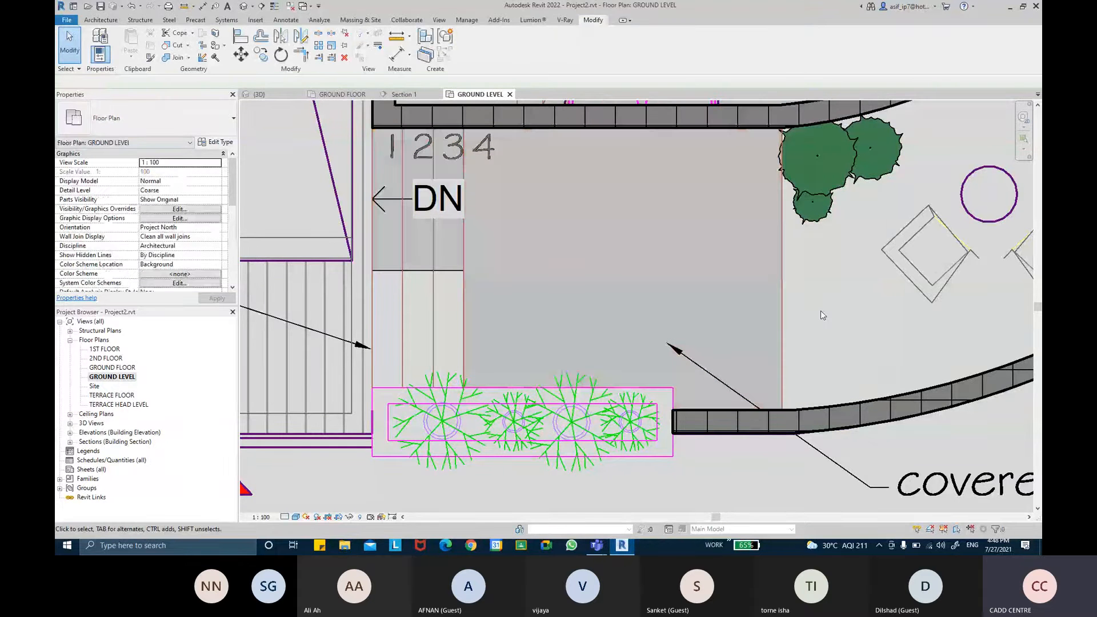
# Start editing the entrance stair in plan and open the boundary sketch of its landing
pyautogui.moveTo(820, 311)
pyautogui.mouseDown(button='middle')
pyautogui.moveTo(808, 292)
pyautogui.moveTo(808, 306)
pyautogui.mouseUp(button='middle')
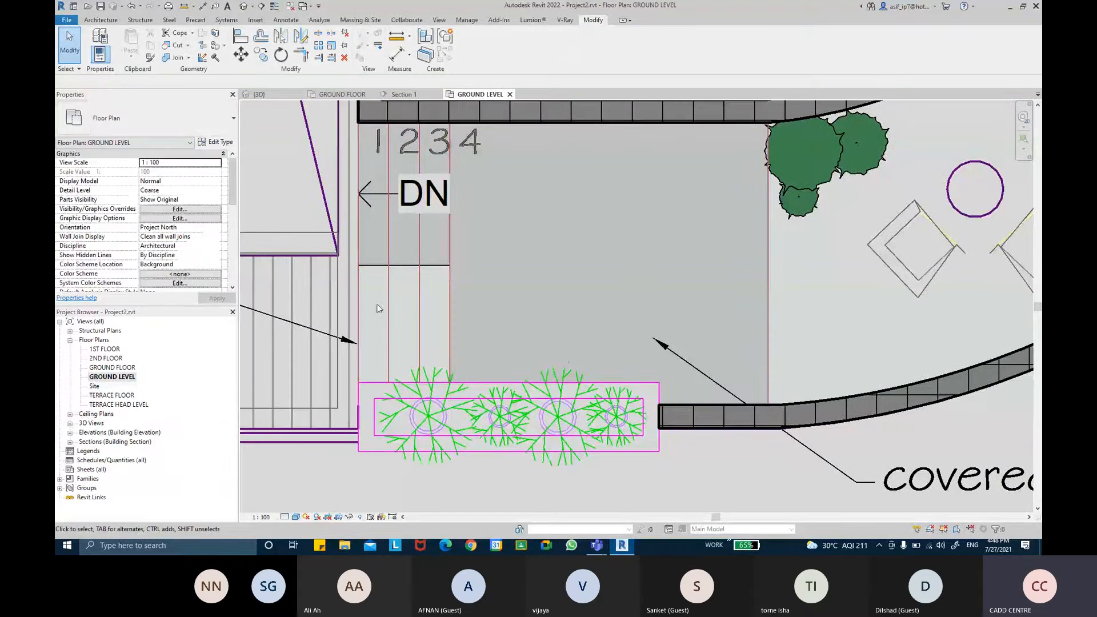
pyautogui.moveTo(409, 337); pyautogui.dragTo(447, 334, button='middle')
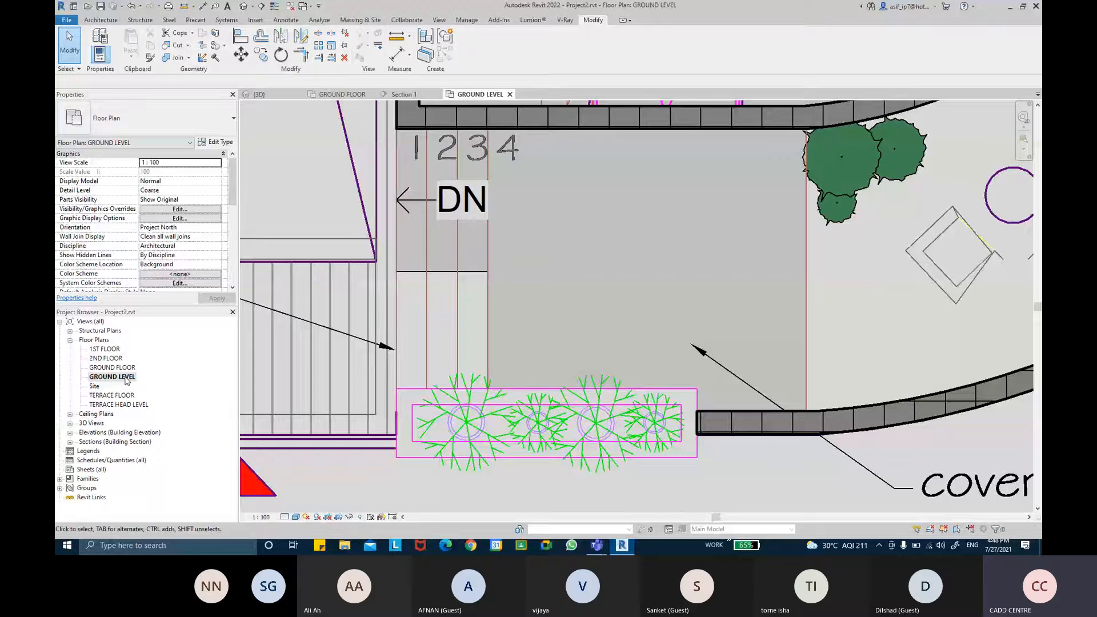
pyautogui.moveTo(412, 321); pyautogui.dragTo(424, 324, button='middle')
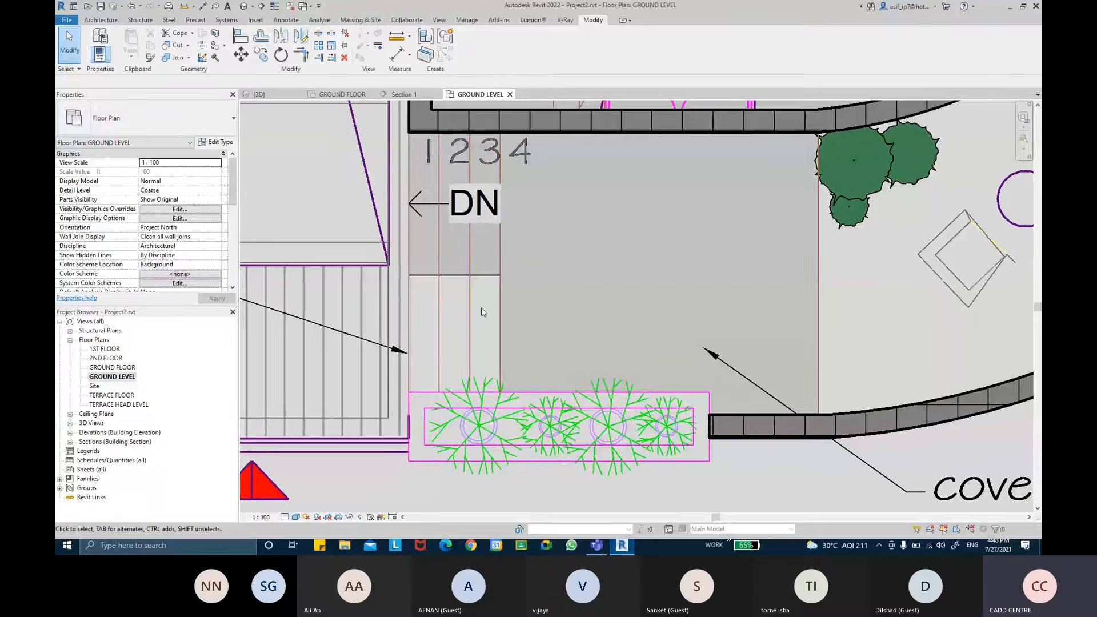
pyautogui.click(502, 361)
pyautogui.doubleClick(533, 329)
pyautogui.click(505, 326)
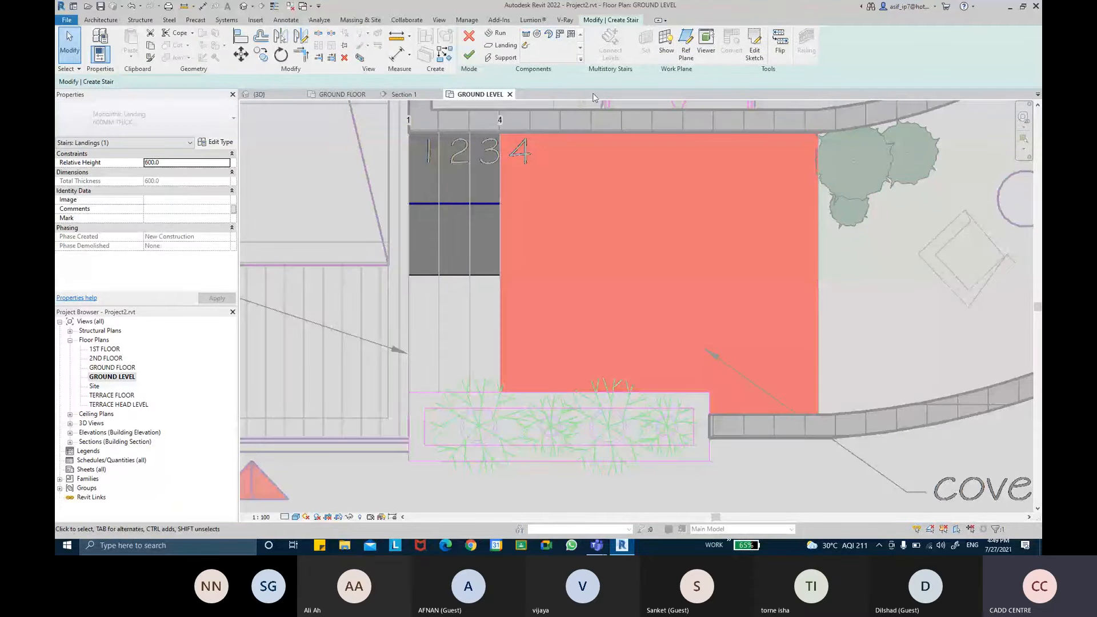
pyautogui.click(754, 45)
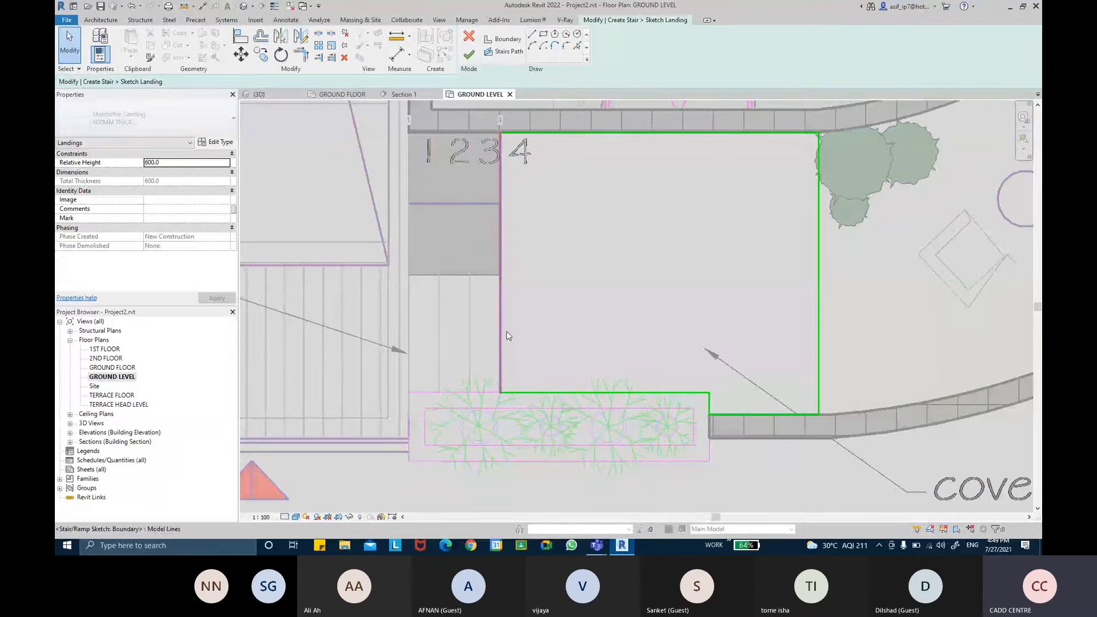
pyautogui.click(531, 35)
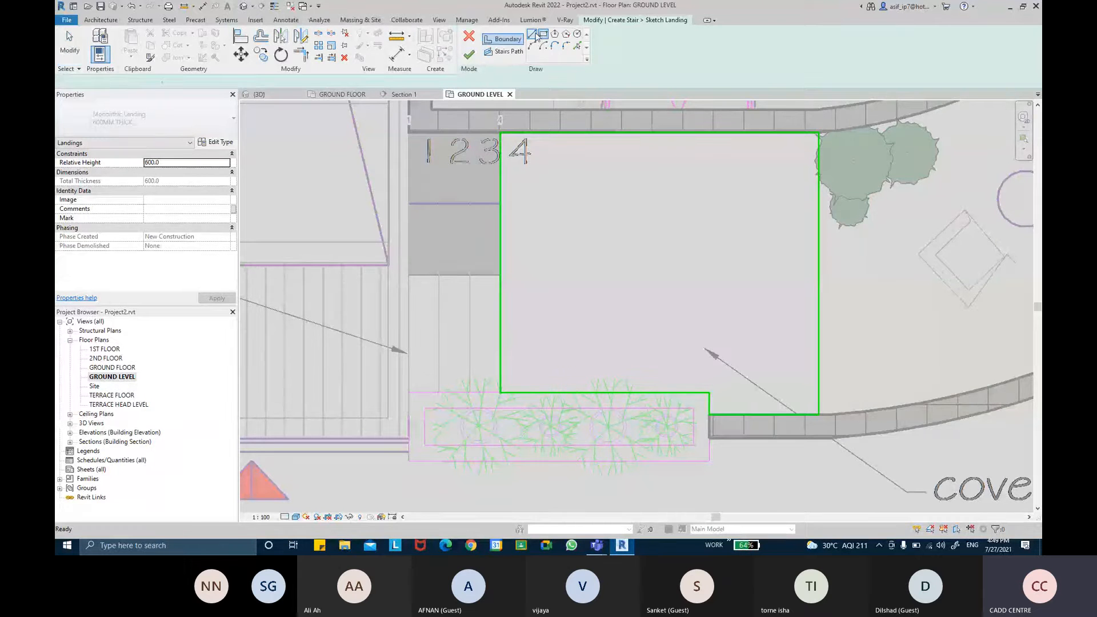
pyautogui.click(500, 276)
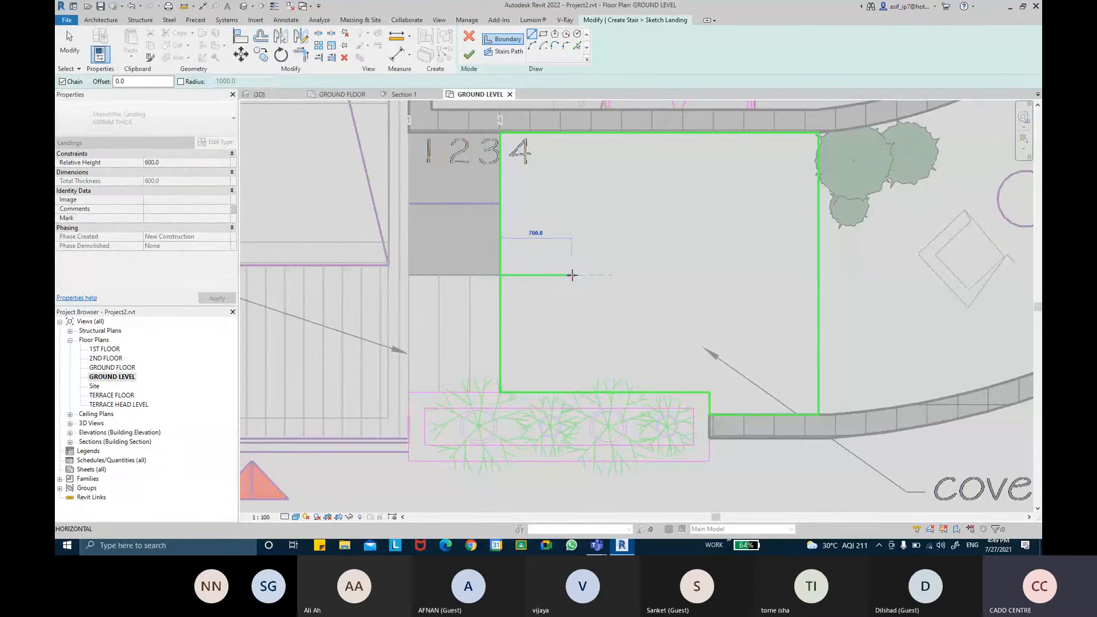
pyautogui.press('Escape')
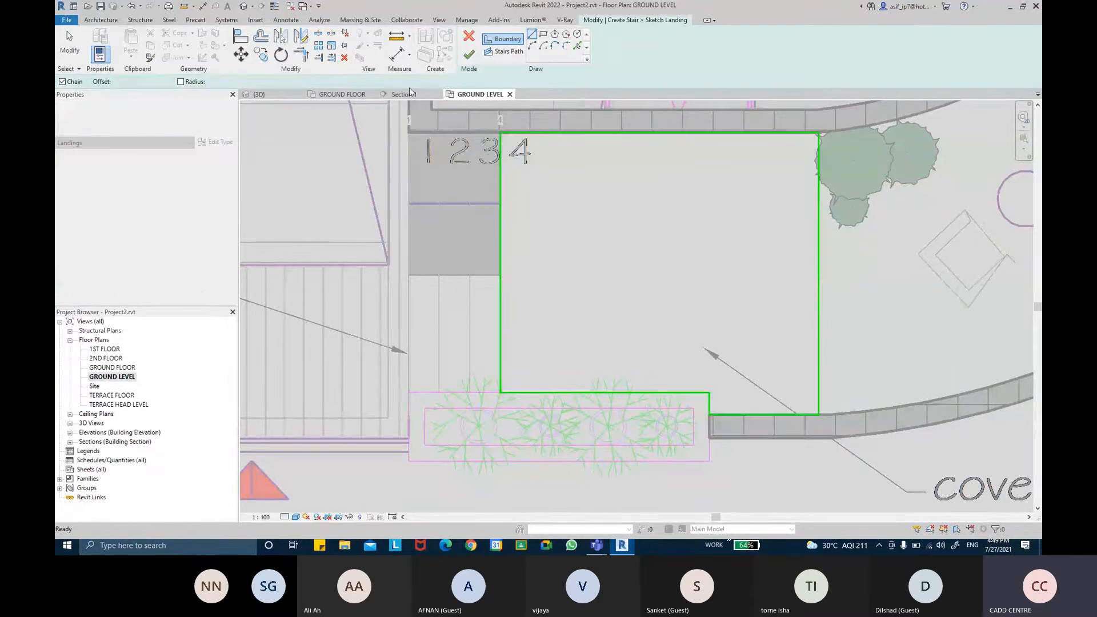
# Measure the distance from the first riser line to the landing boundary beside the steps with an aligned dimension
pyautogui.click(392, 56)
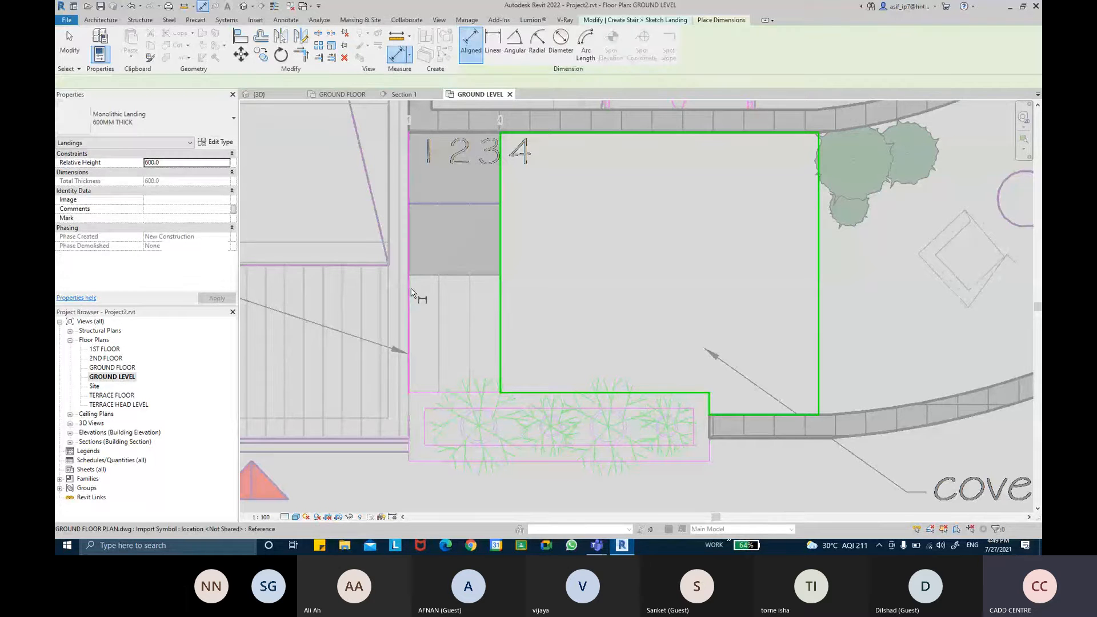
pyautogui.click(410, 294)
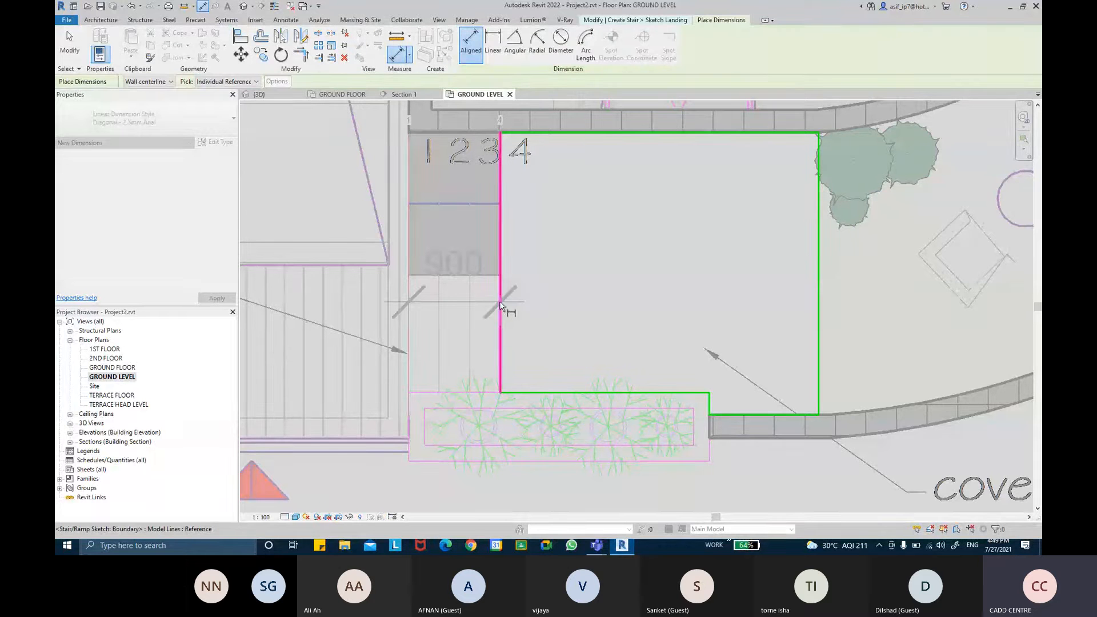
pyautogui.press('Escape')
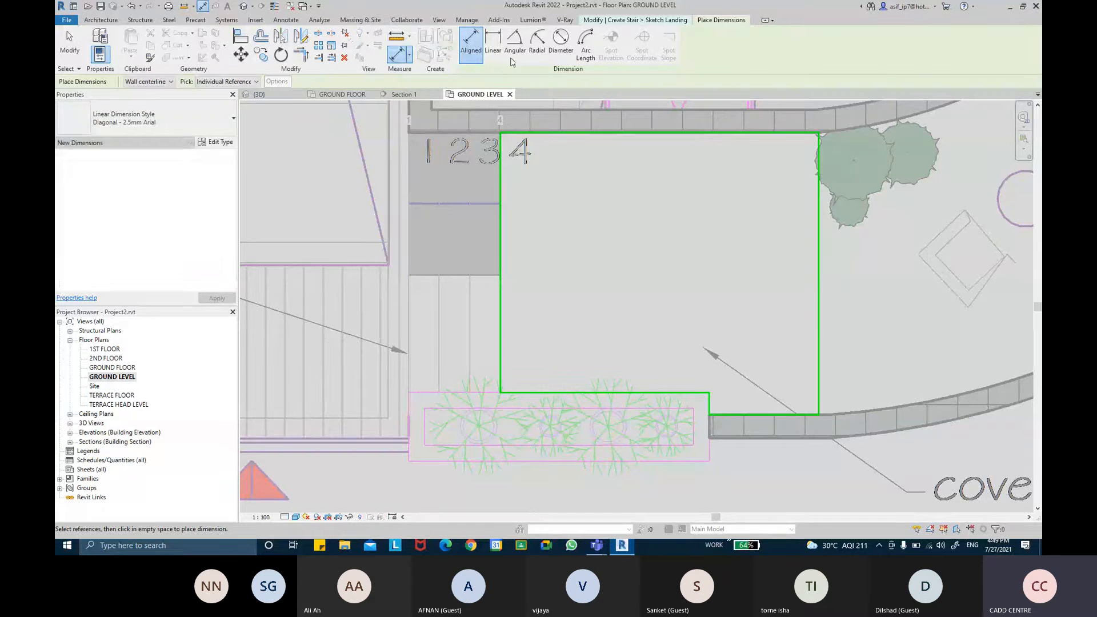
pyautogui.click(101, 20)
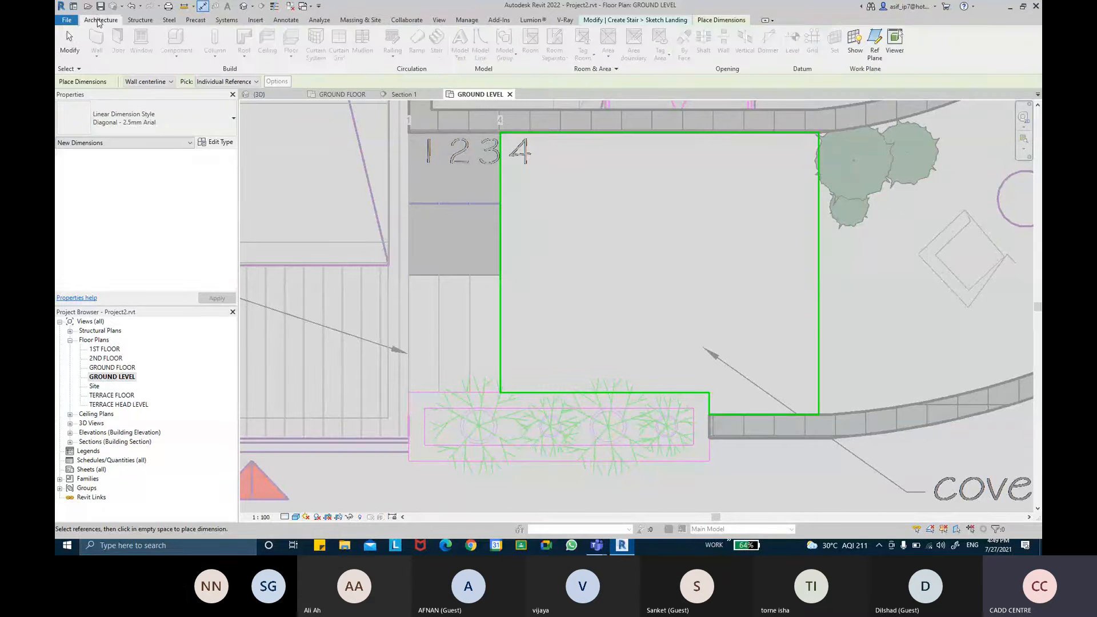
pyautogui.press('Escape')
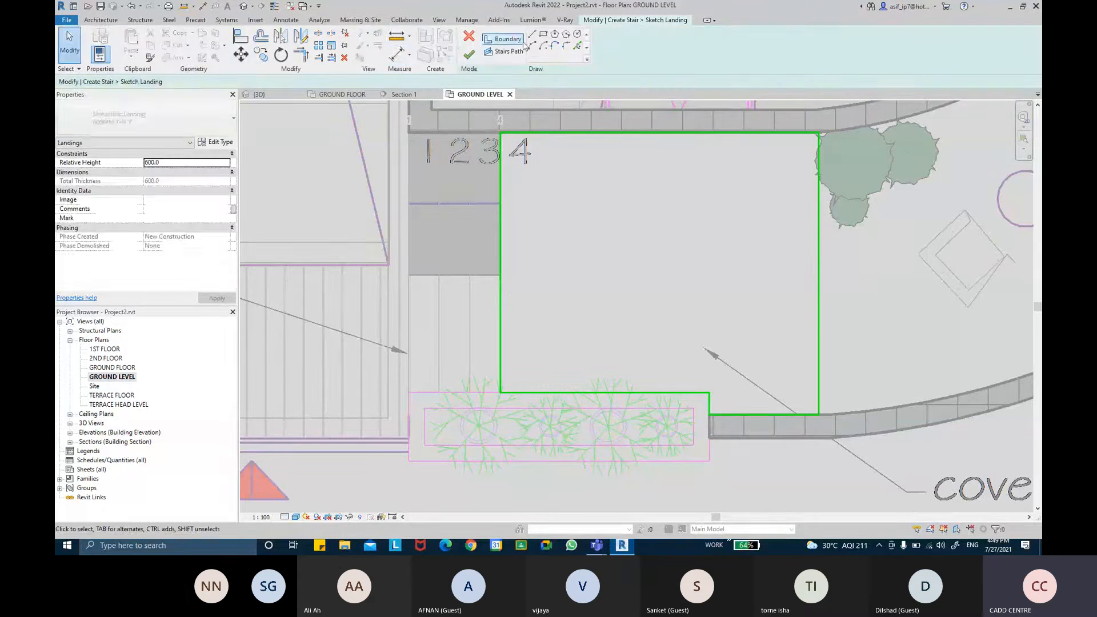
# Try a 200 mm horizontal boundary line into the landing from the run's corner at riser 4, and undo it
pyautogui.click(531, 34)
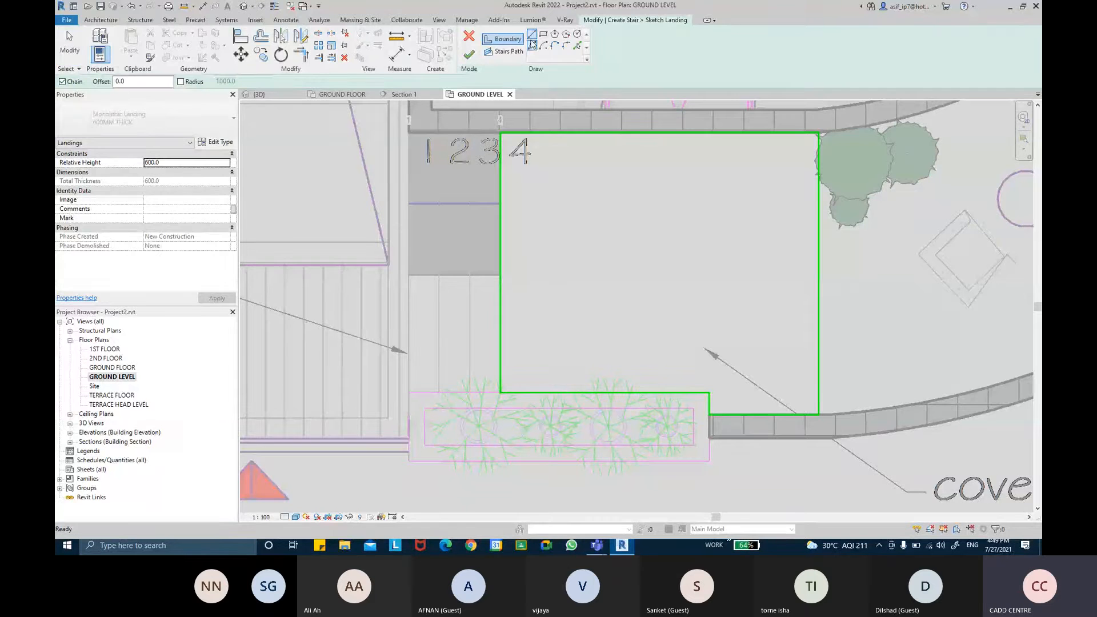
pyautogui.click(500, 274)
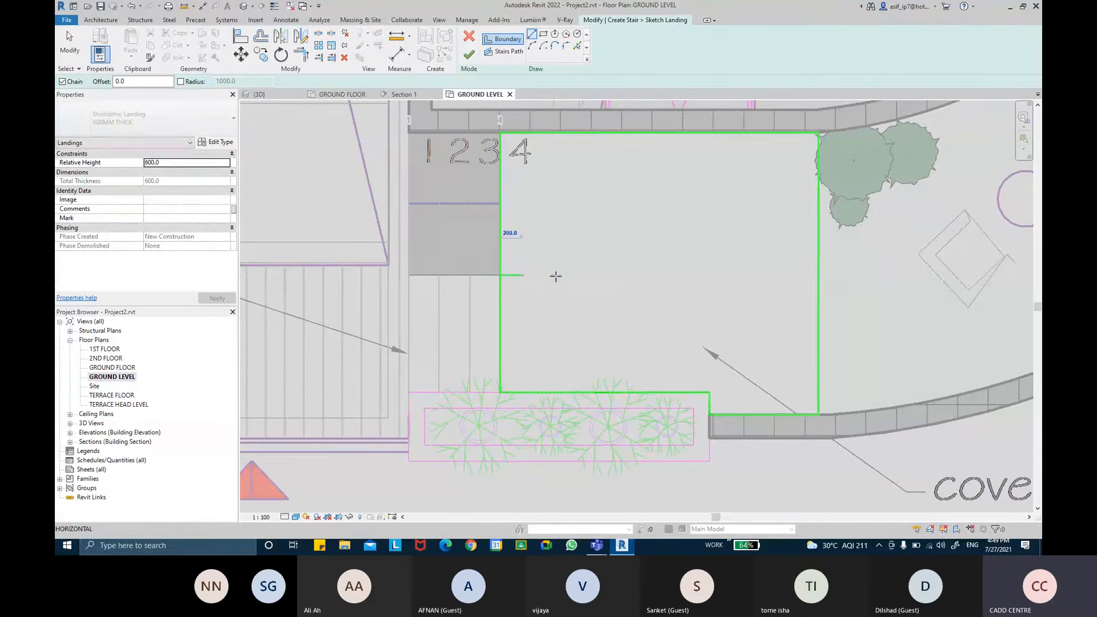
pyautogui.write('200')
pyautogui.press('Return')
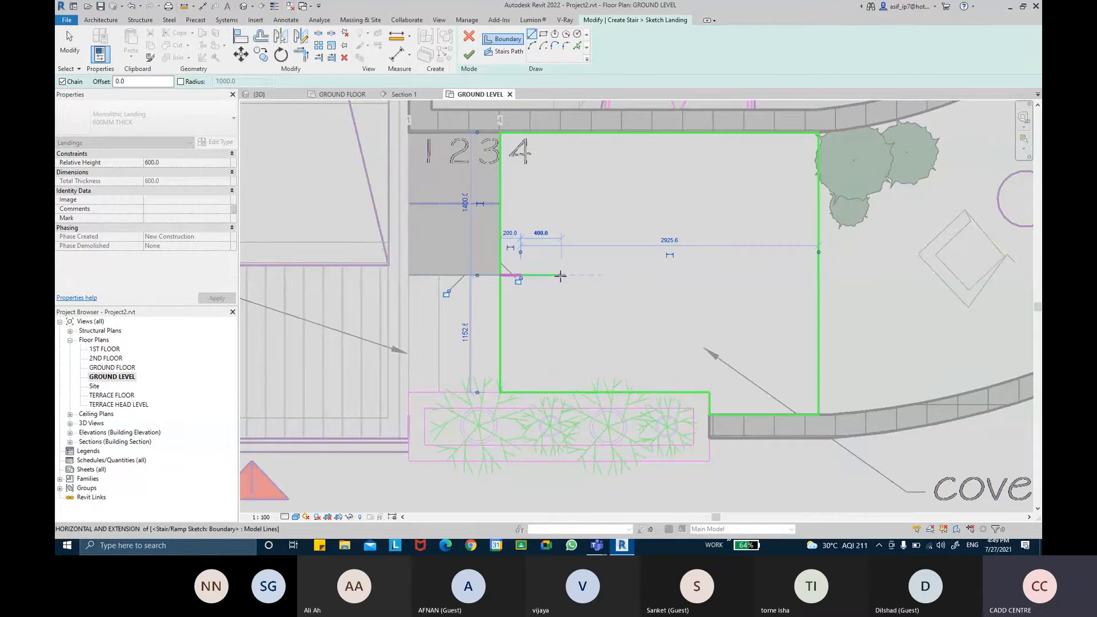
pyautogui.press('Escape')
pyautogui.press('Escape')
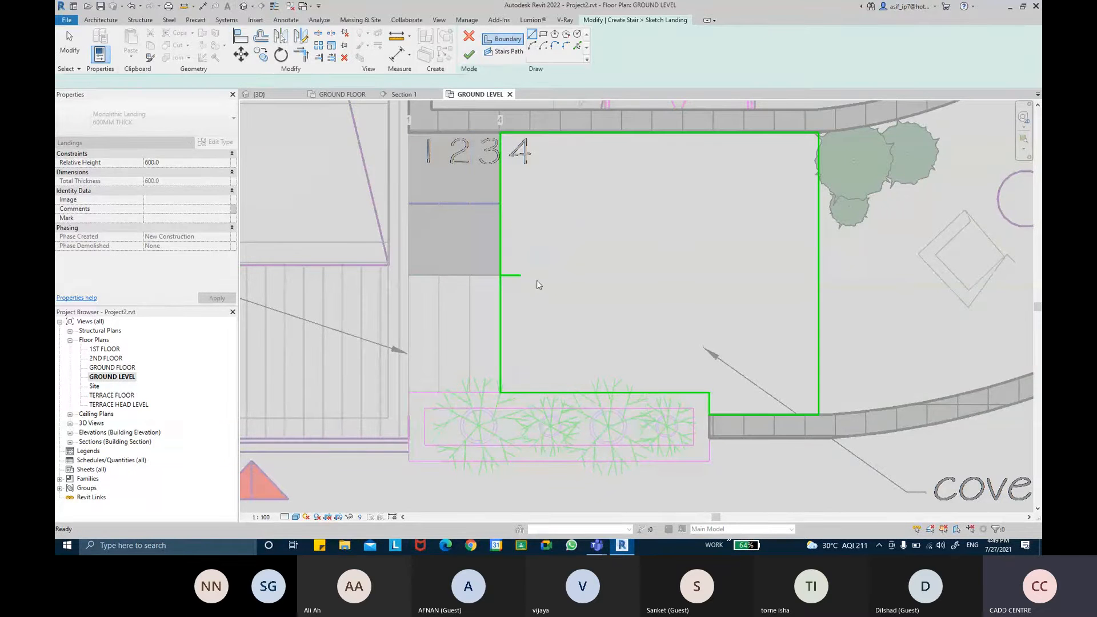
pyautogui.hotkey('ctrl', 'z')
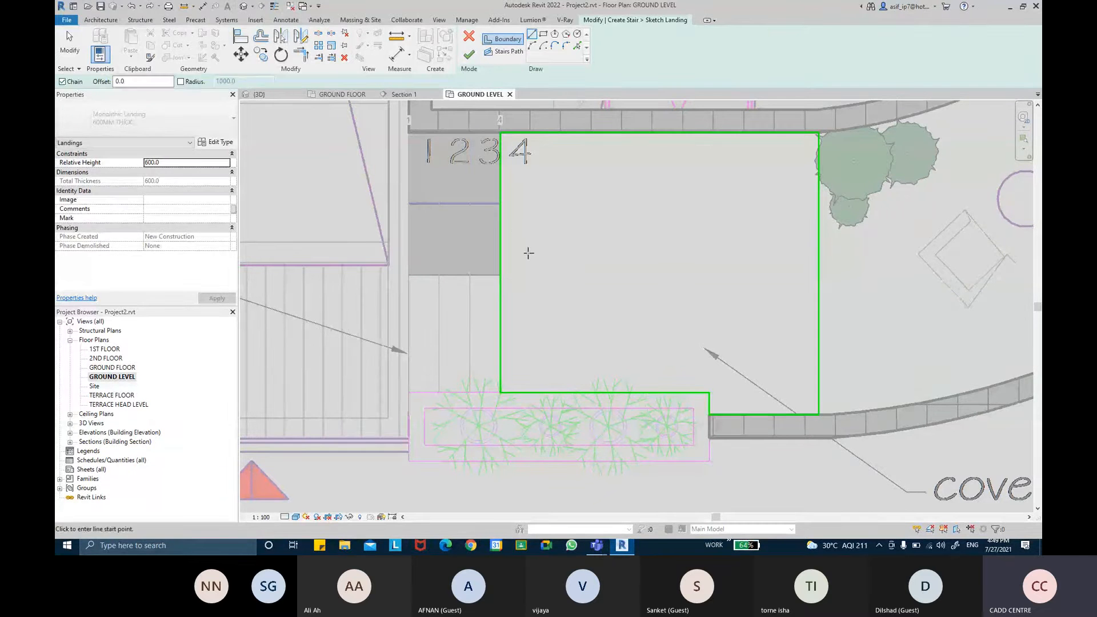
# Draw landing boundary lines 300 mm horizontally from the run's lower corner at riser 4, continuing straight down to the landing's lower edge
pyautogui.click(500, 275)
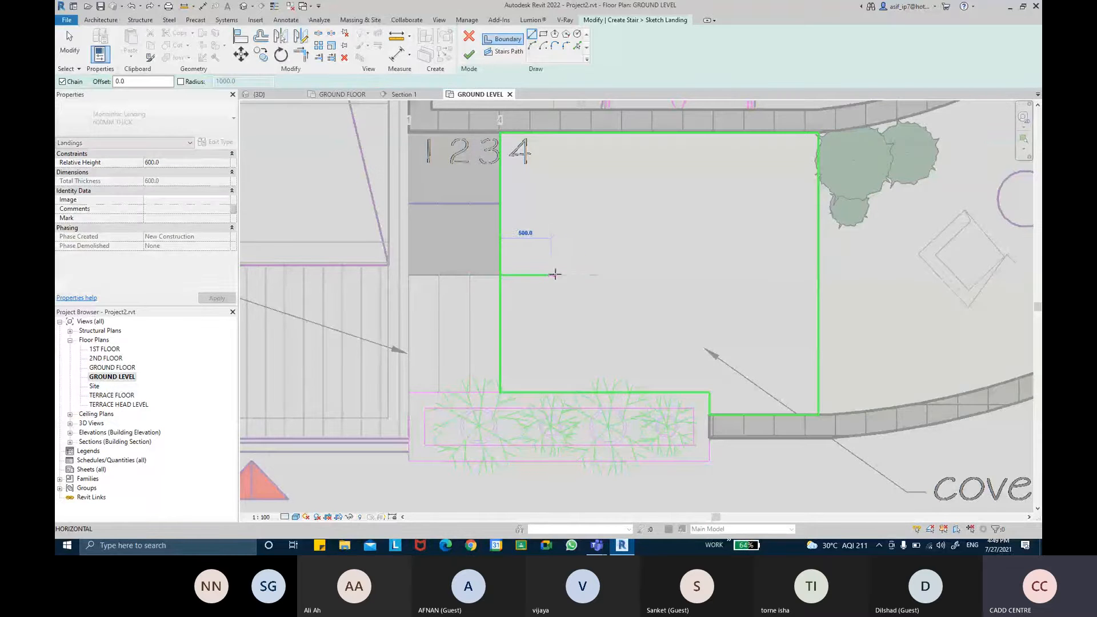
pyautogui.write('300')
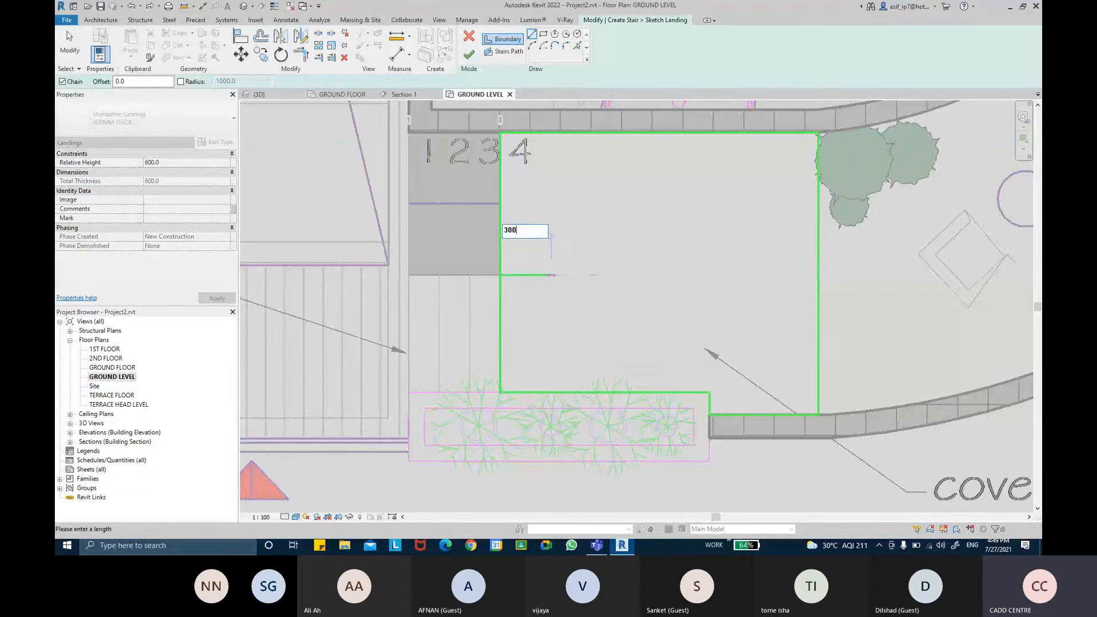
pyautogui.press('Return')
pyautogui.click(530, 391)
pyautogui.press('Escape')
pyautogui.press('Escape')
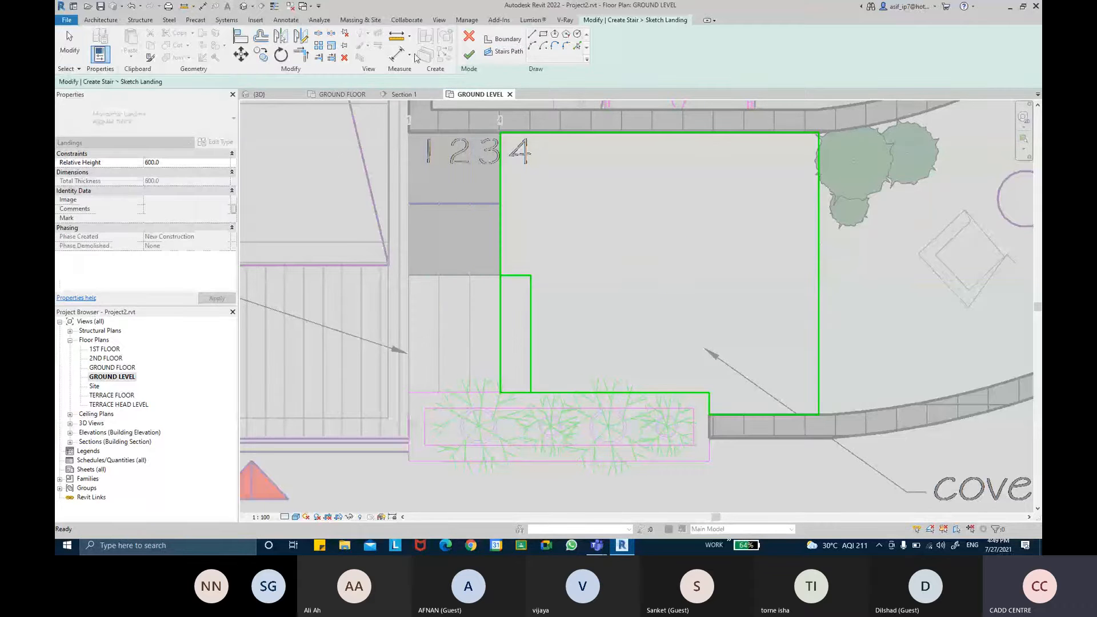
# Trim the landing boundary to the new notch's corners and finish both the landing sketch and the stair edit
pyautogui.press('t')
pyautogui.press('r')
pyautogui.click(498, 239)
pyautogui.click(516, 275)
pyautogui.click(543, 392)
pyautogui.click(531, 342)
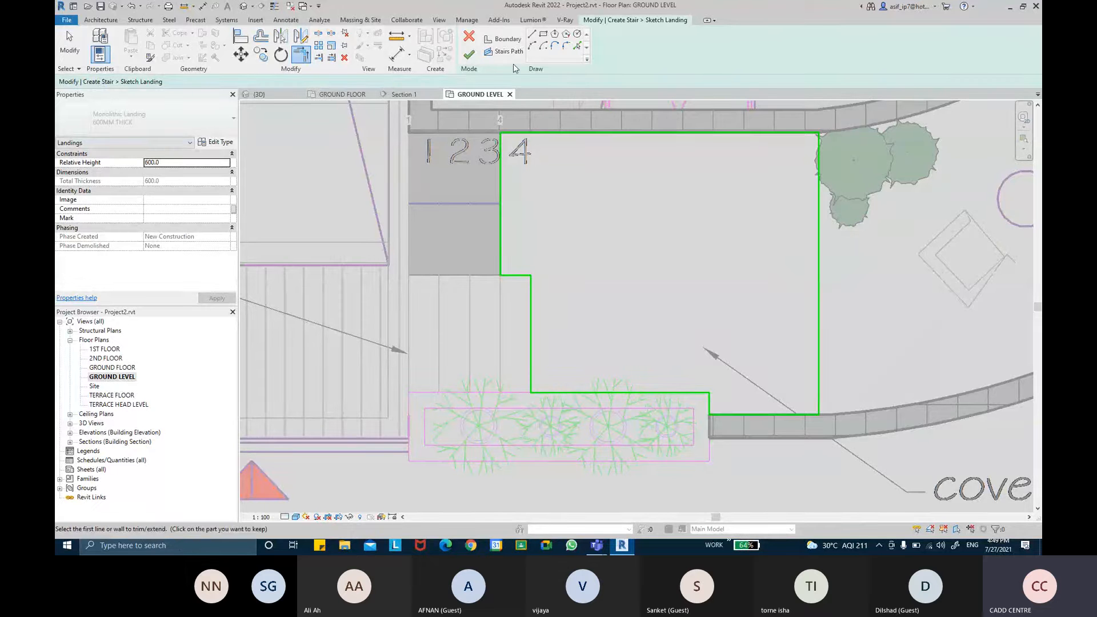
pyautogui.click(469, 54)
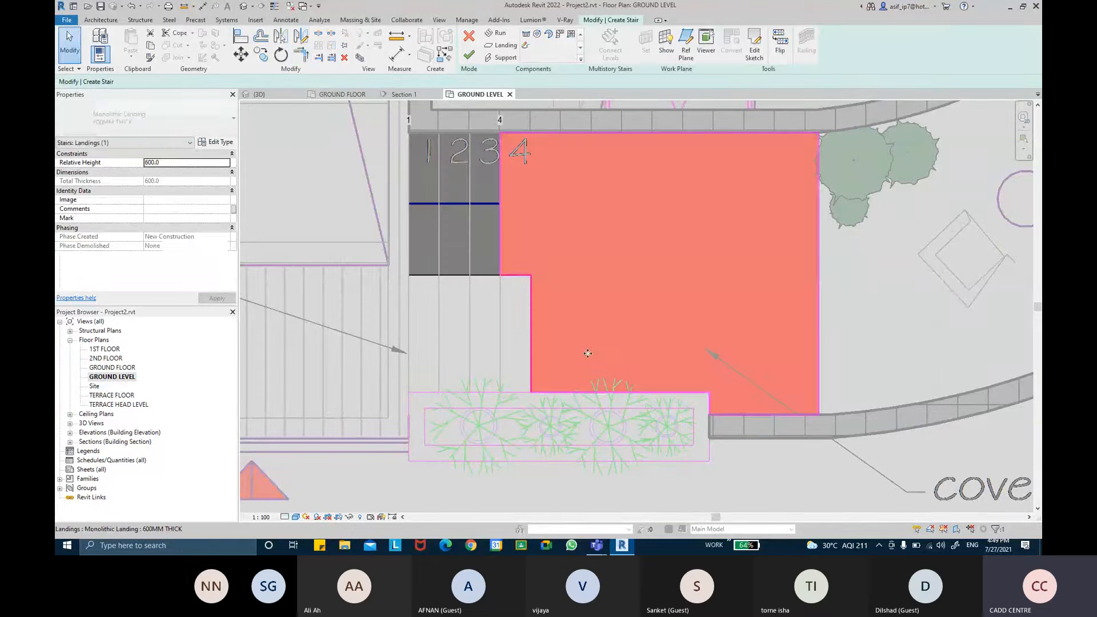
pyautogui.click(468, 54)
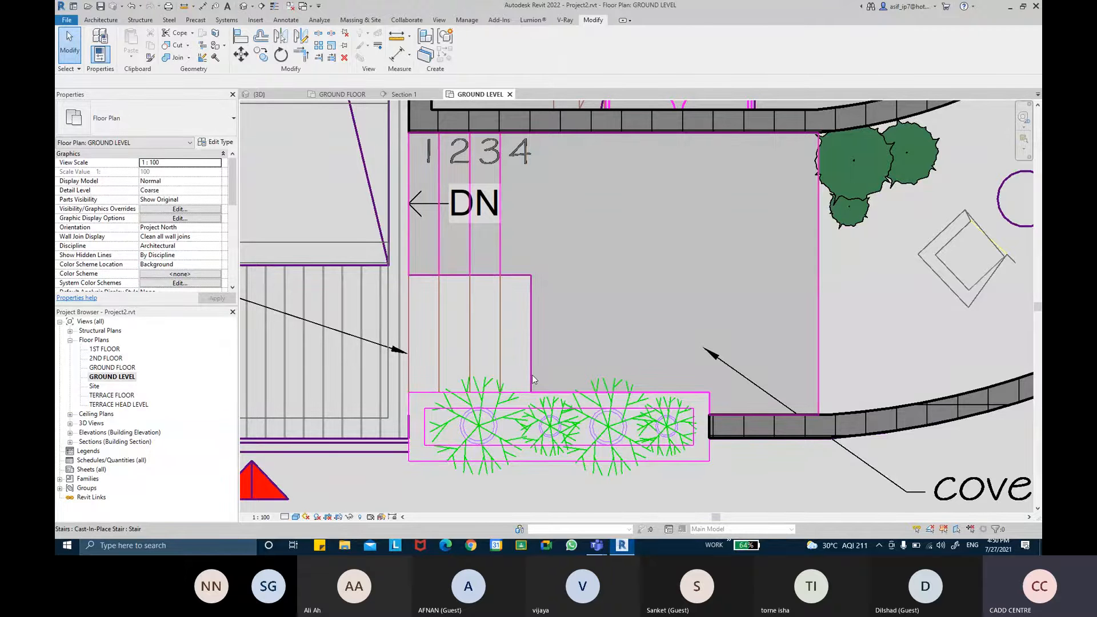
# Start a ramp sketch and measure the gap between the stair run's lower edge and the planter with an aligned dimension
pyautogui.moveTo(558, 348); pyautogui.dragTo(546, 343, button='middle')
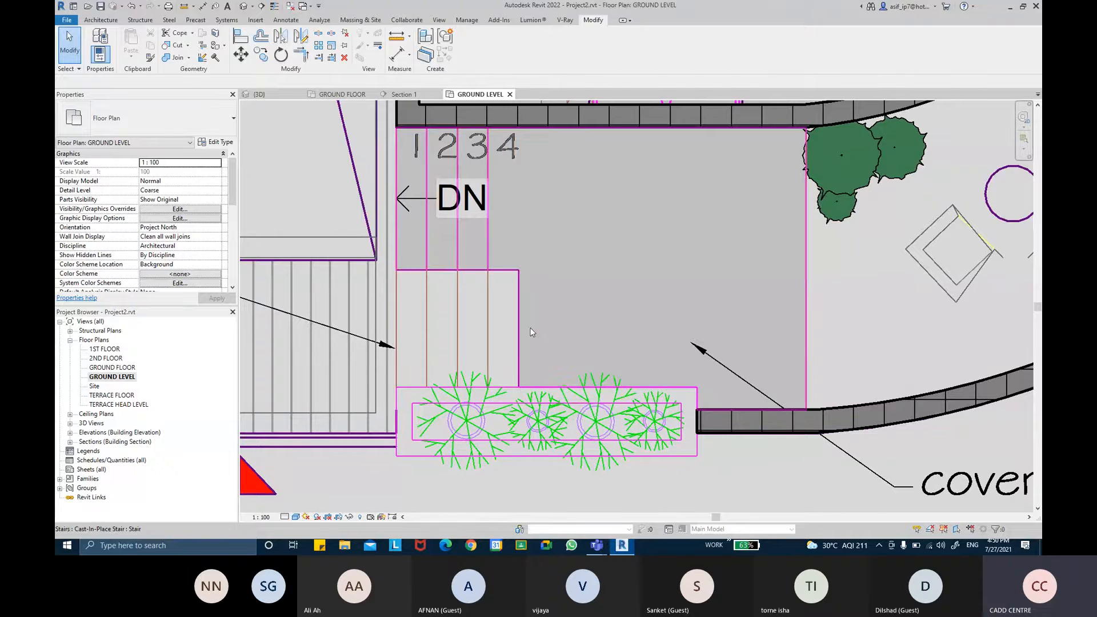
pyautogui.press('ctrl')
pyautogui.press('ctrl')
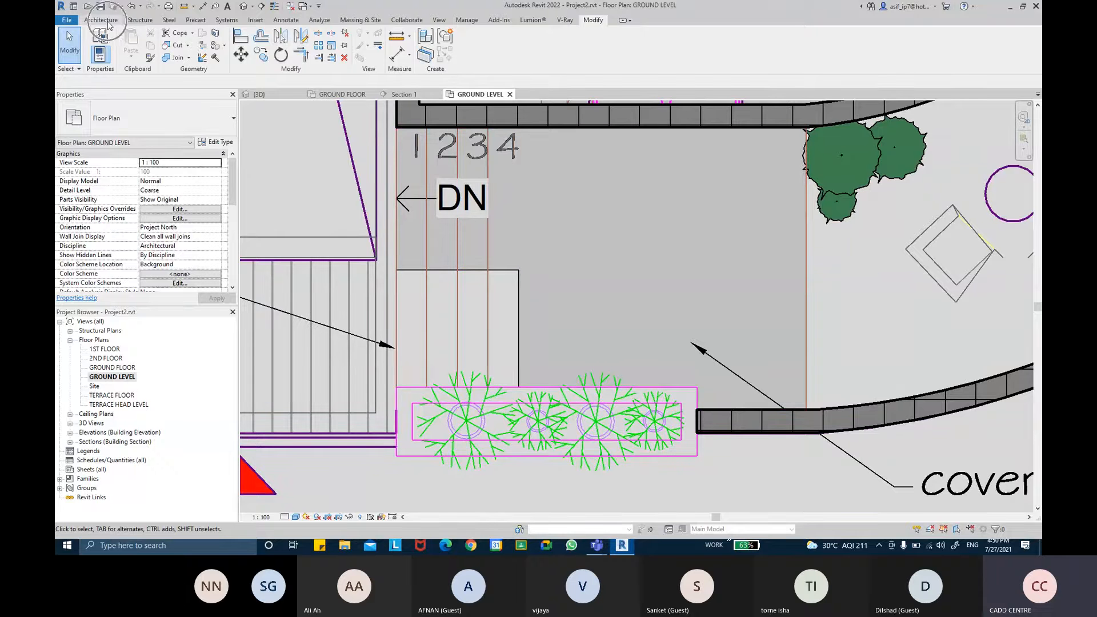
pyautogui.click(108, 23)
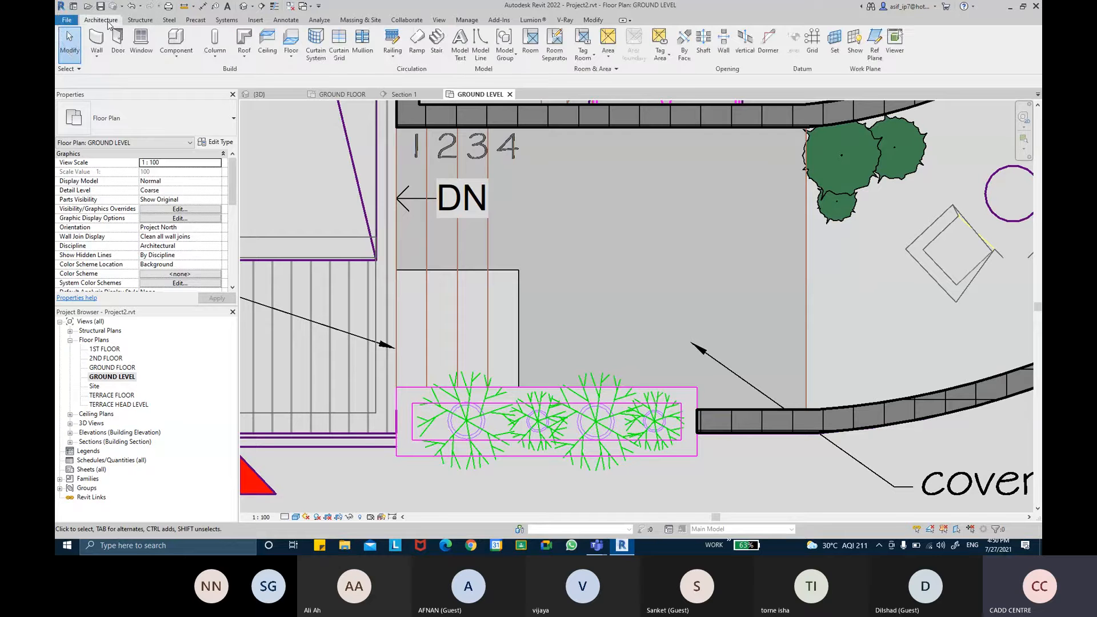
pyautogui.press('ctrl')
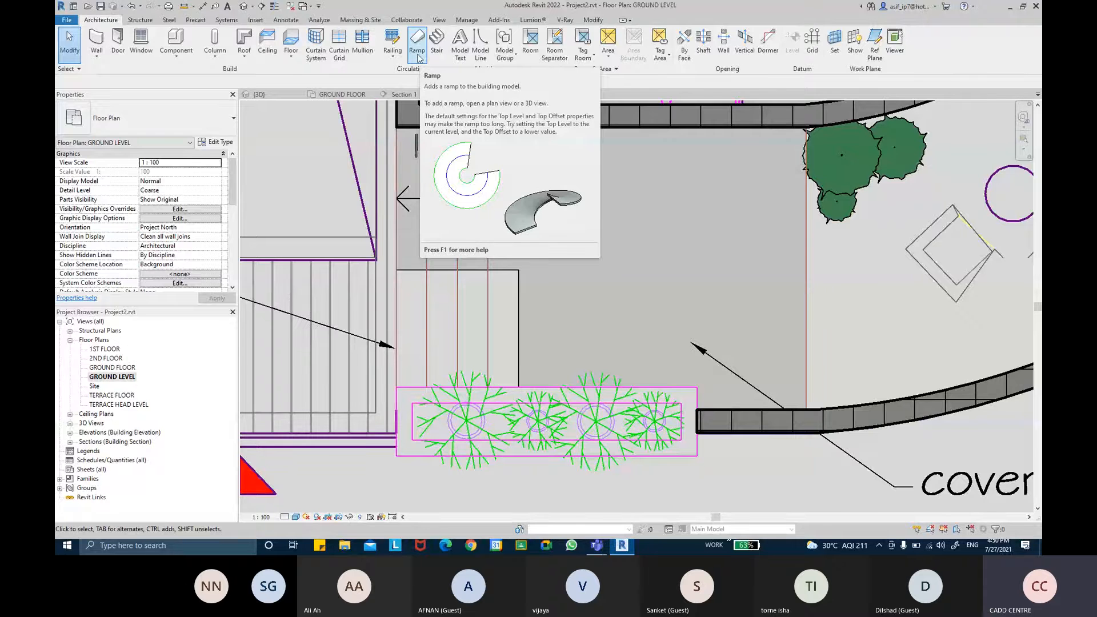
pyautogui.click(417, 52)
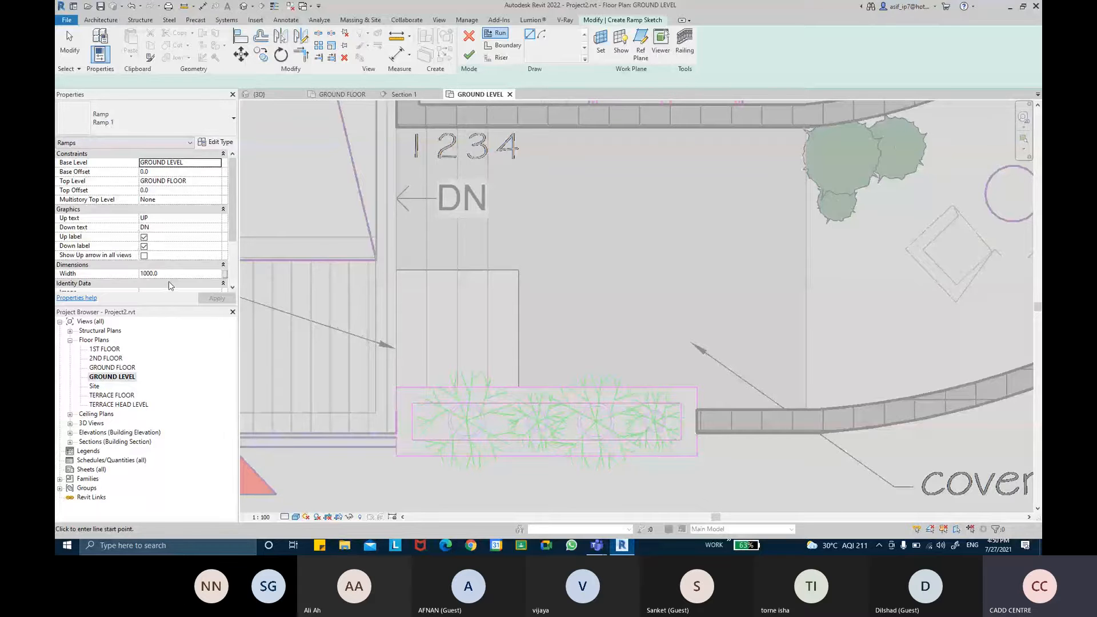
pyautogui.click(397, 56)
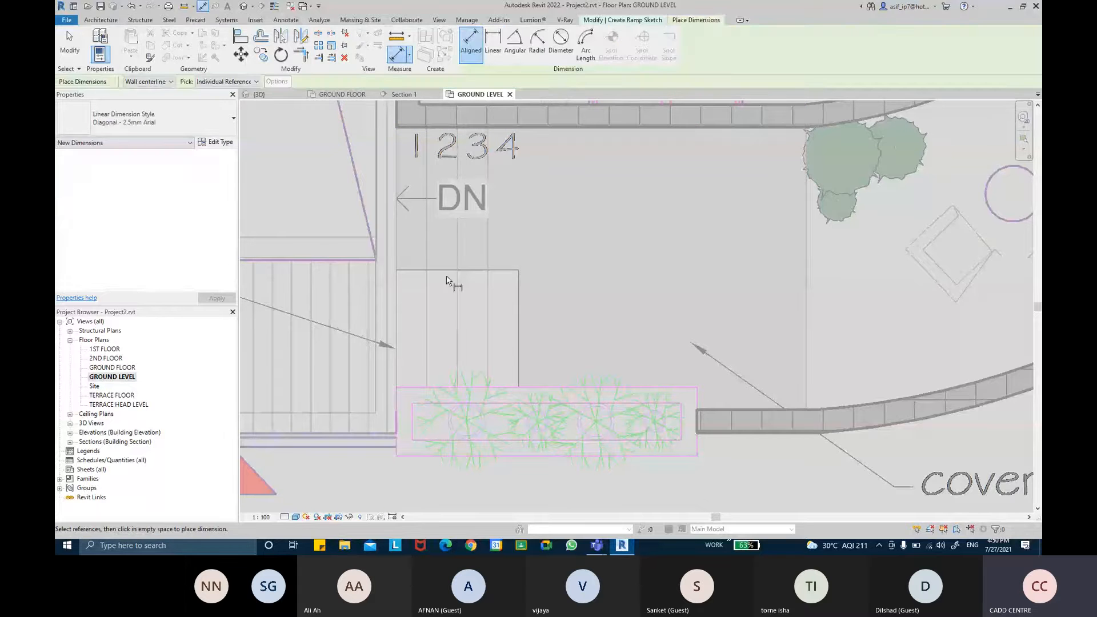
pyautogui.click(442, 280)
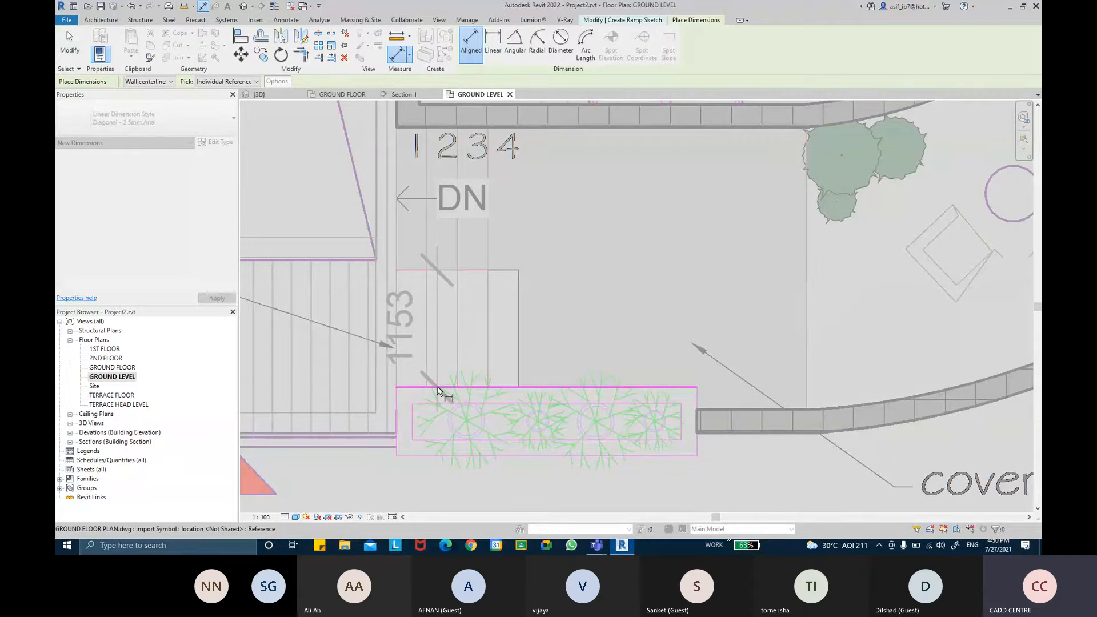
pyautogui.press('Escape')
pyautogui.press('Escape')
# Set the ramp's width to 1153 mm and get the straight run tool ready
pyautogui.click(172, 274)
pyautogui.write('1153')
pyautogui.click(217, 298)
pyautogui.moveTo(511, 333); pyautogui.dragTo(507, 332, button='middle')
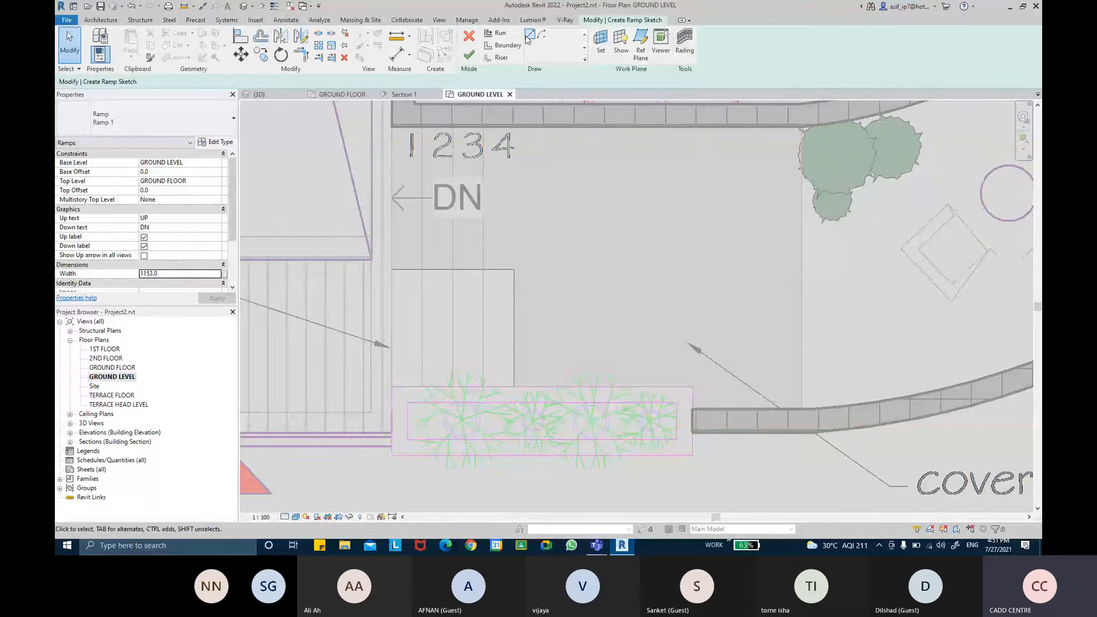
pyautogui.click(494, 33)
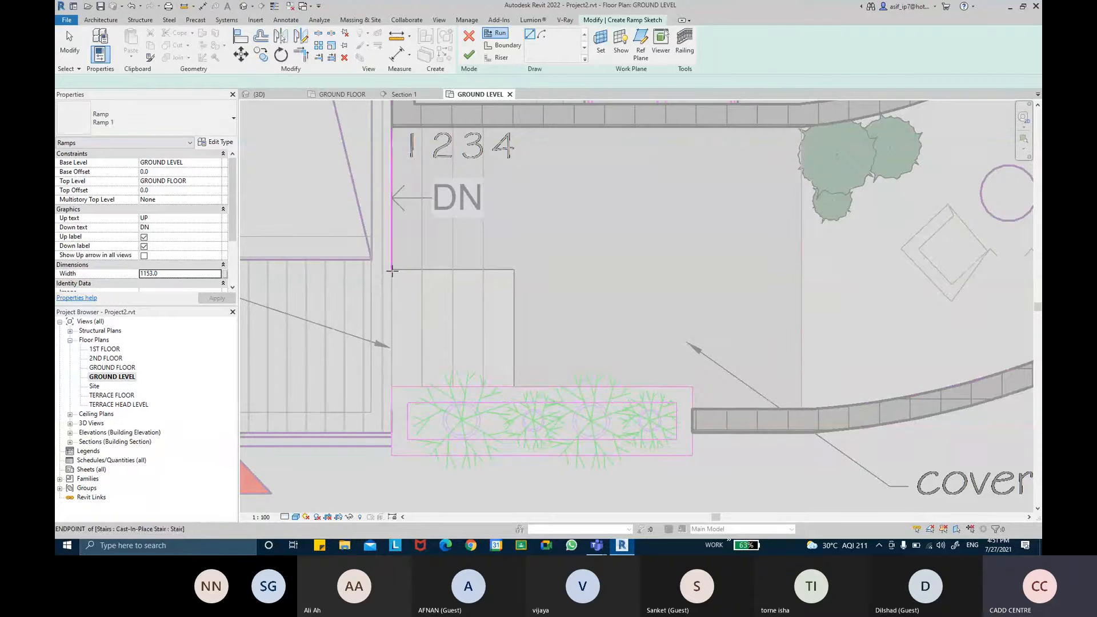
pyautogui.click(380, 317)
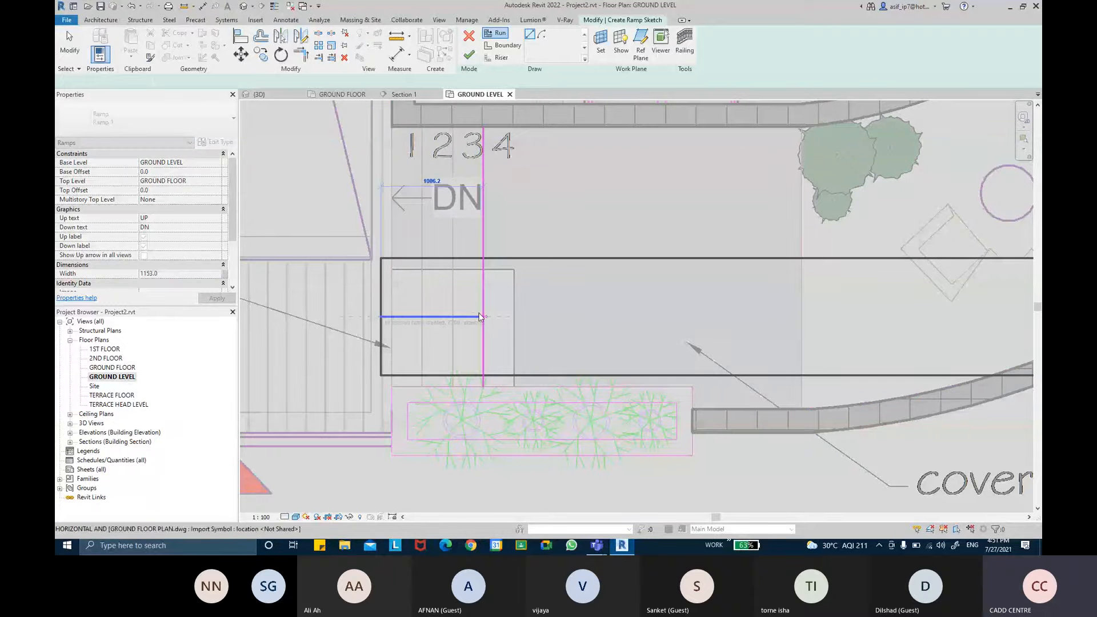
pyautogui.press('Escape')
pyautogui.press('Escape')
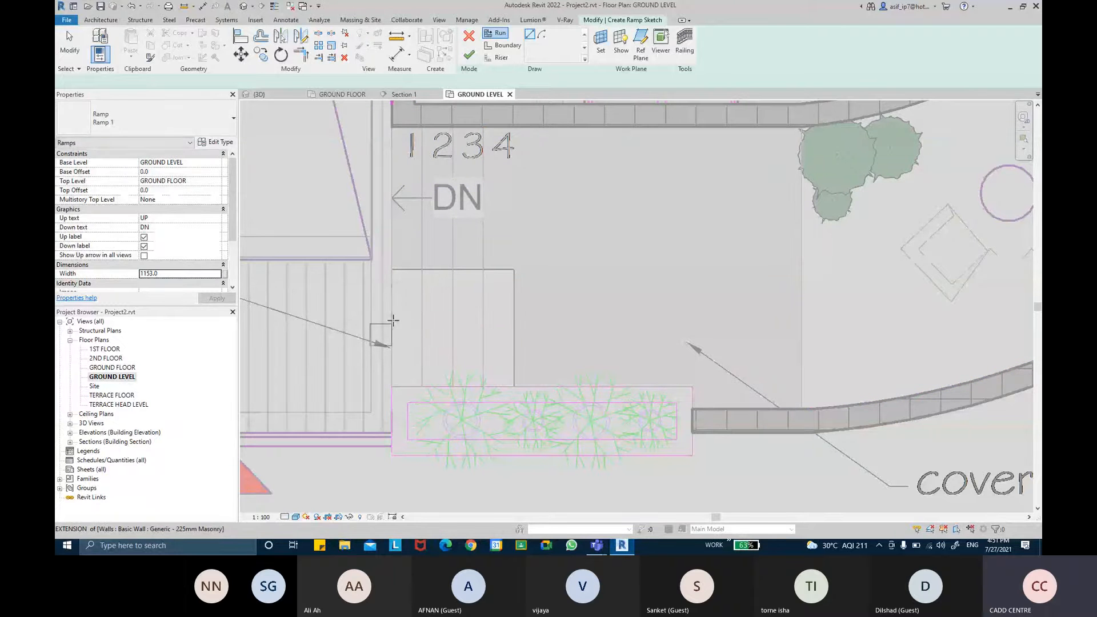
# Sketch a horizontal ramp run about 1500 mm long from just outside the first riser line into the landing notch beside the steps
pyautogui.click(381, 330)
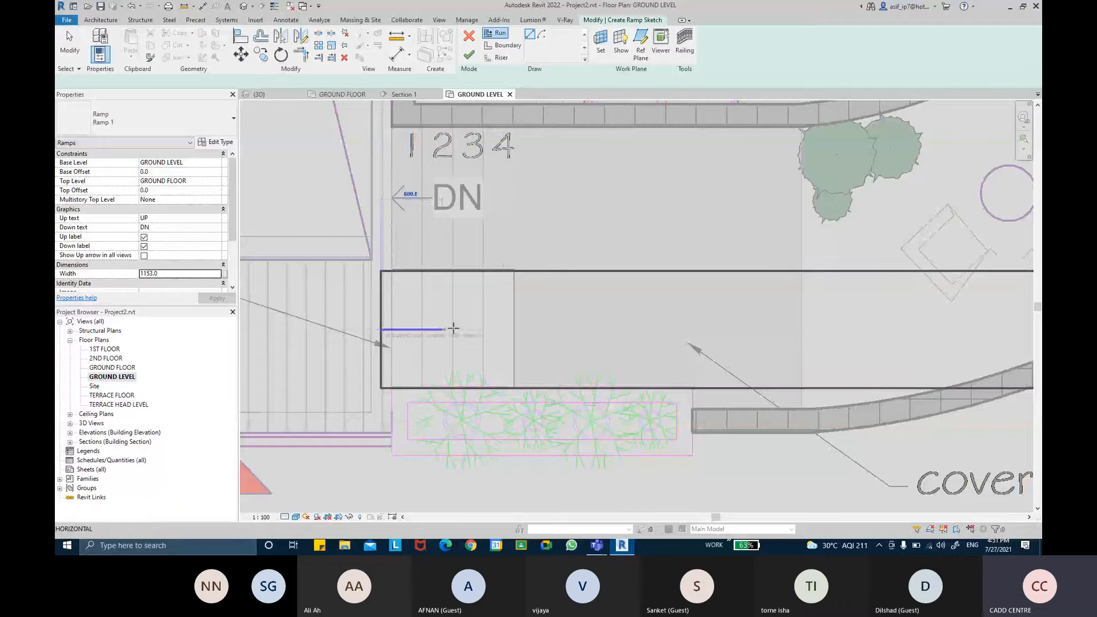
pyautogui.click(510, 331)
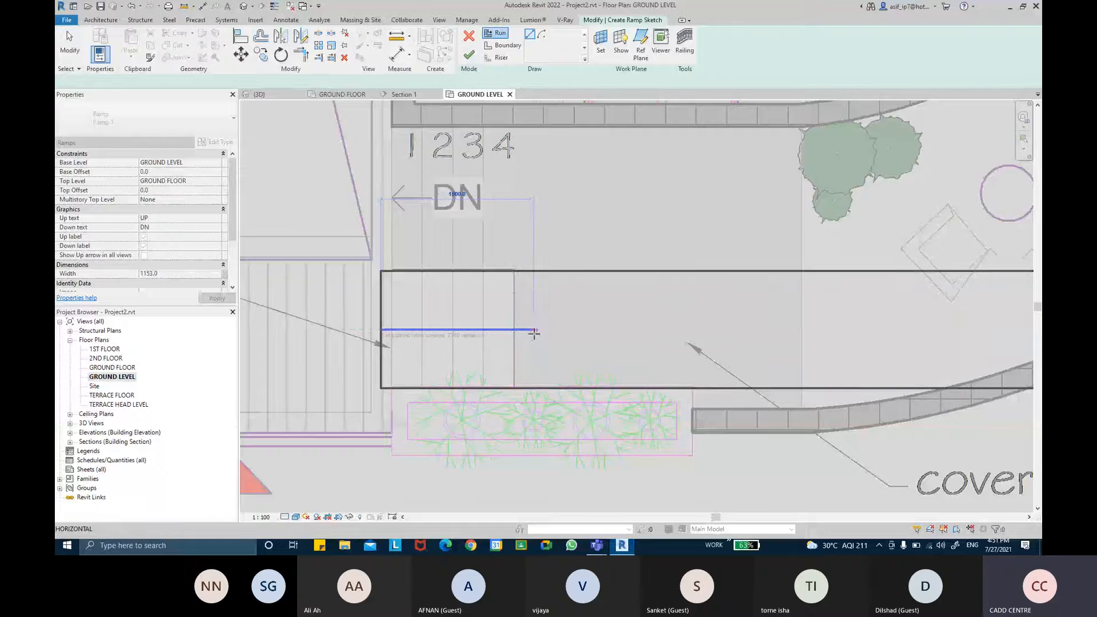
pyautogui.click(533, 331)
pyautogui.press('Escape')
pyautogui.scroll(3, 545, 349)
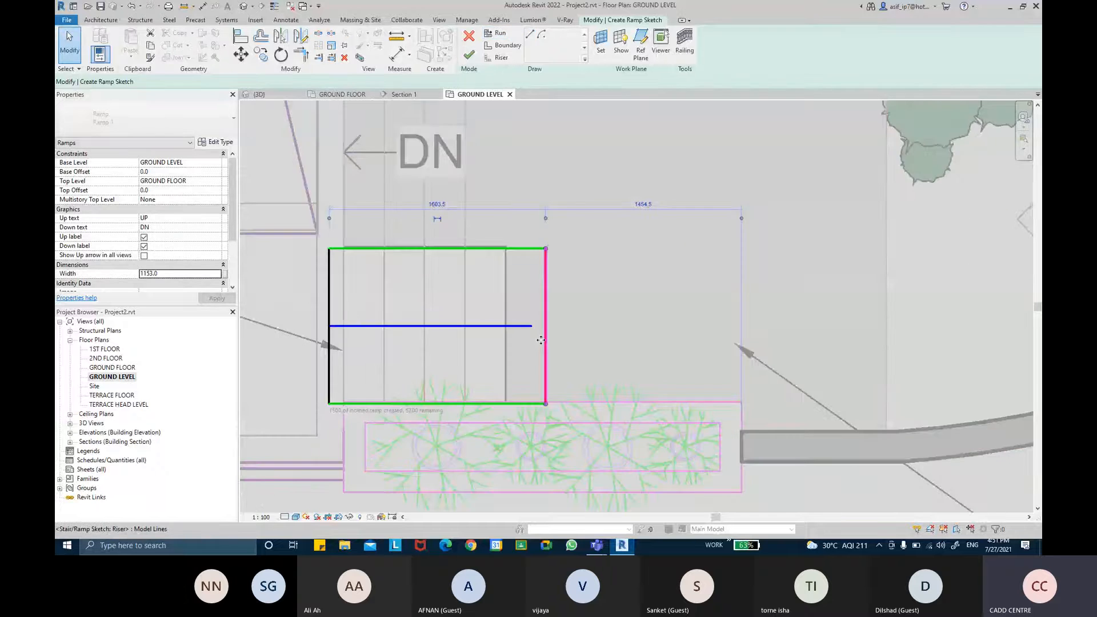
# Fit the ramp outline to the notch, moving its end lines to the landing edge and first riser line and adjusting the upper boundary
pyautogui.click(544, 343)
pyautogui.moveTo(544, 341); pyautogui.dragTo(501, 340)
pyautogui.moveTo(298, 351); pyautogui.dragTo(314, 354)
pyautogui.click(569, 253)
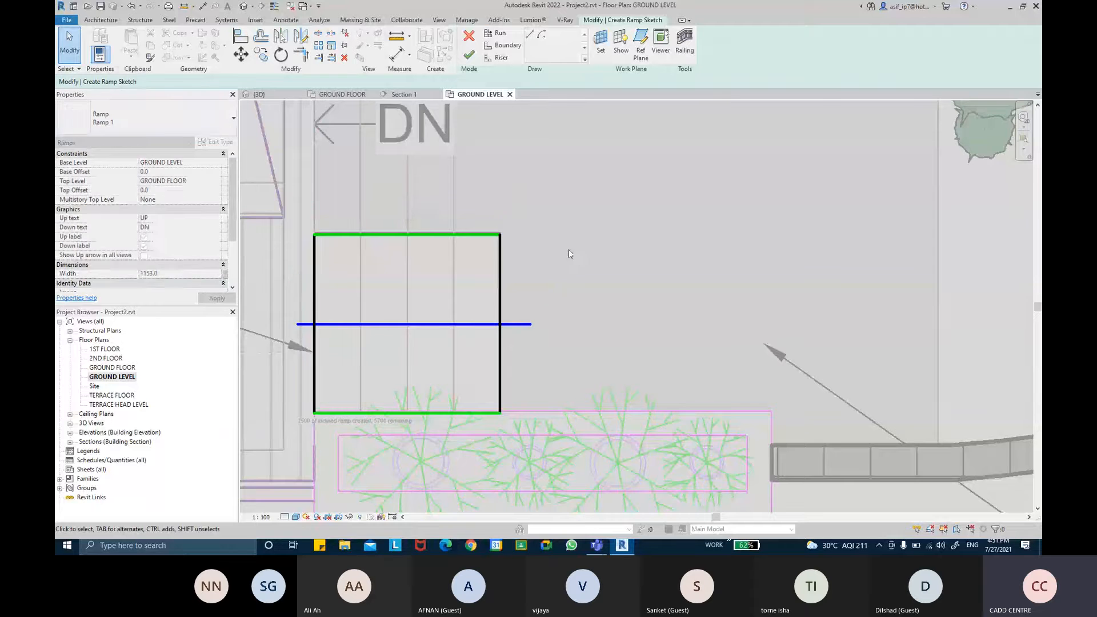
pyautogui.scroll(5, 516, 253)
pyautogui.moveTo(509, 244)
pyautogui.mouseDown()
pyautogui.moveTo(513, 218)
pyautogui.moveTo(511, 237)
pyautogui.mouseUp()
pyautogui.scroll(-3, 505, 343)
pyautogui.click(498, 446)
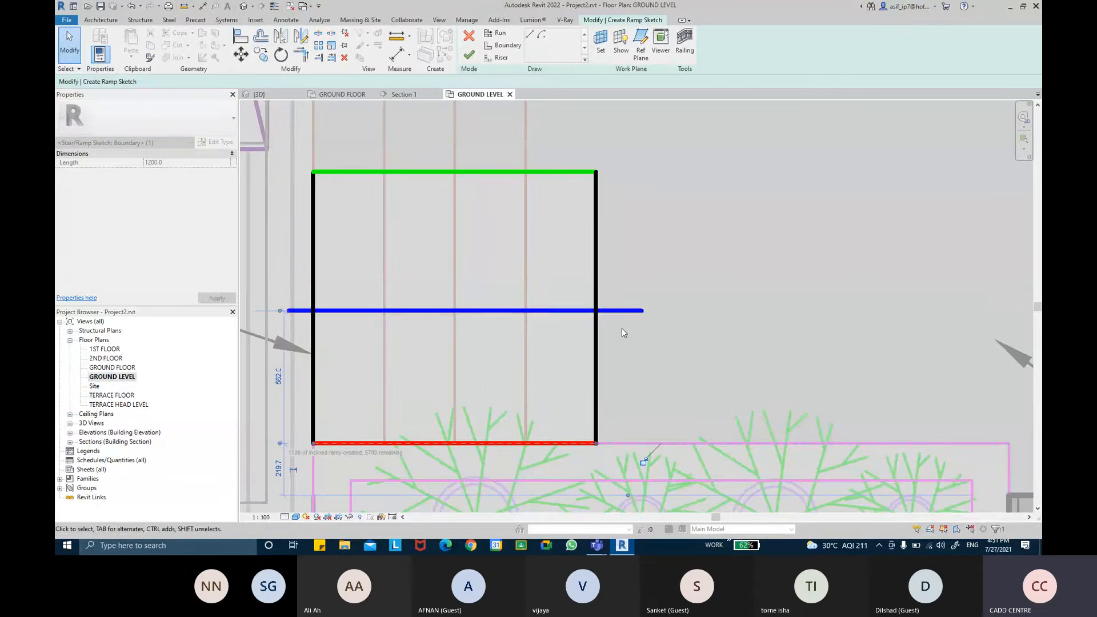
# Shorten the ramp's centre run line so it ends at the ramp's end line on the landing edge
pyautogui.click(633, 311)
pyautogui.moveTo(611, 309); pyautogui.dragTo(596, 310)
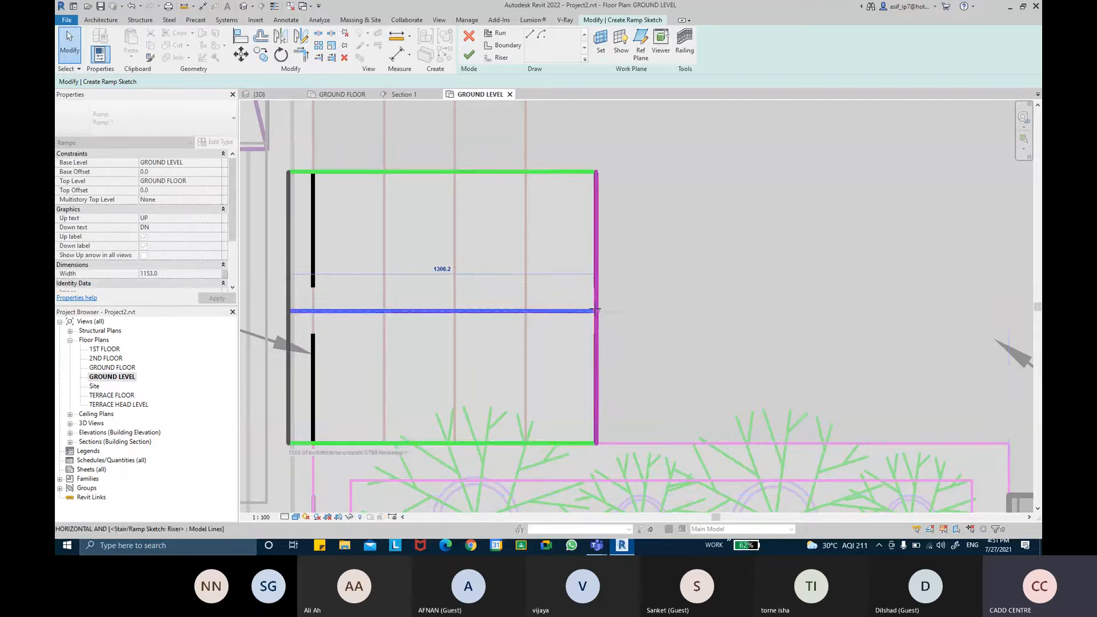
pyautogui.click(642, 283)
pyautogui.moveTo(422, 235); pyautogui.dragTo(454, 301, button='middle')
pyautogui.scroll(-3, 456, 304)
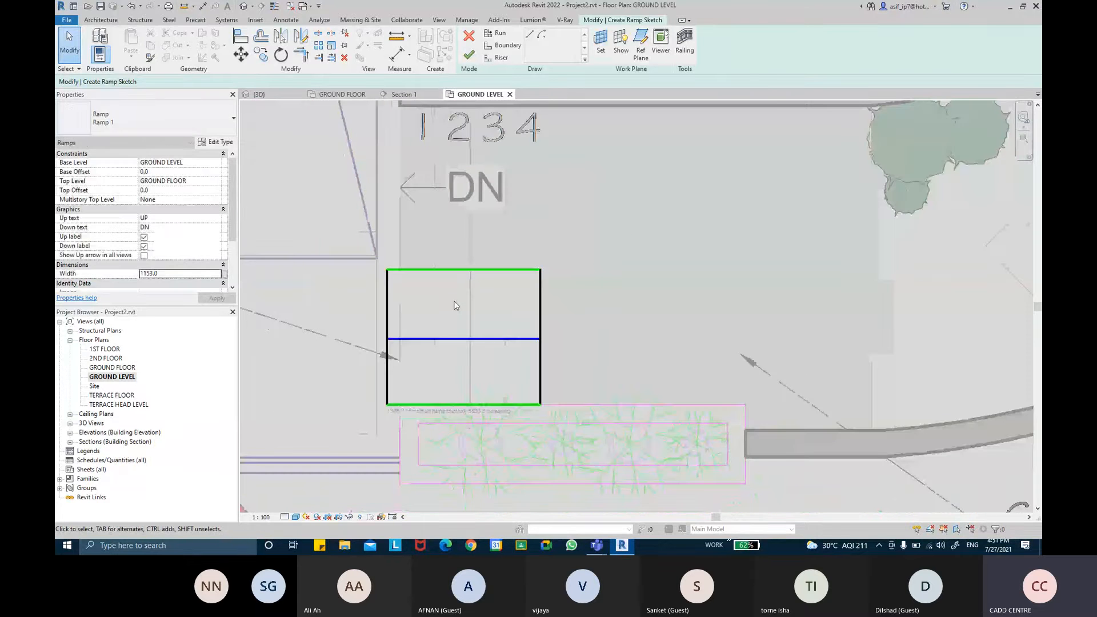
# Move the ramp's start line back onto the first riser line and shorten the centre run line to it, 1200 mm long
pyautogui.click(388, 303)
pyautogui.moveTo(389, 303); pyautogui.dragTo(406, 308)
pyautogui.click(587, 274)
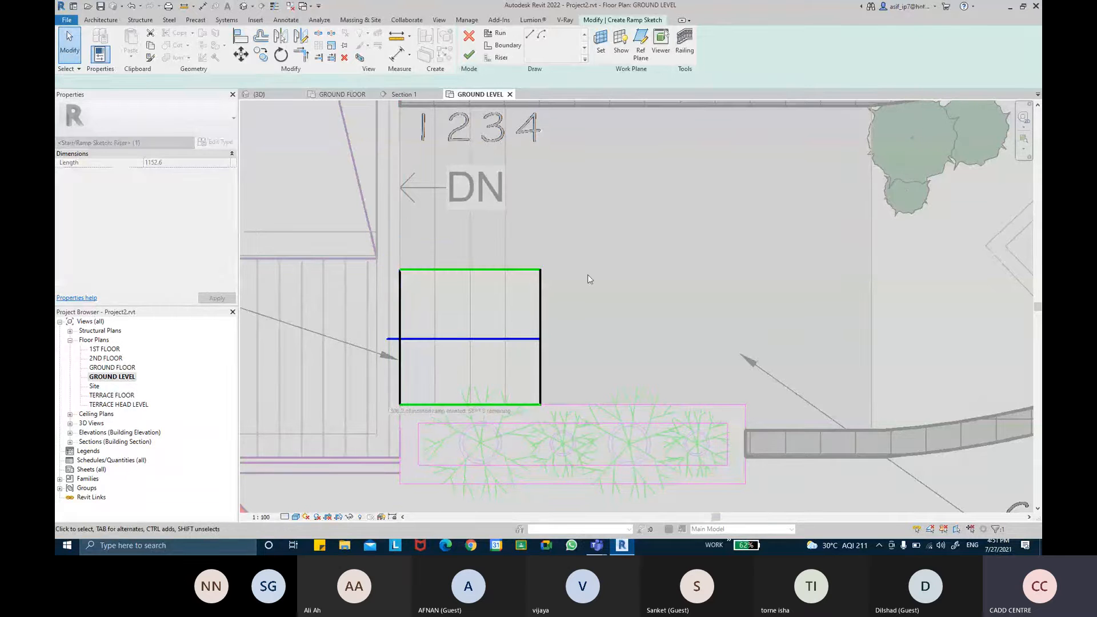
pyautogui.scroll(2, 444, 362)
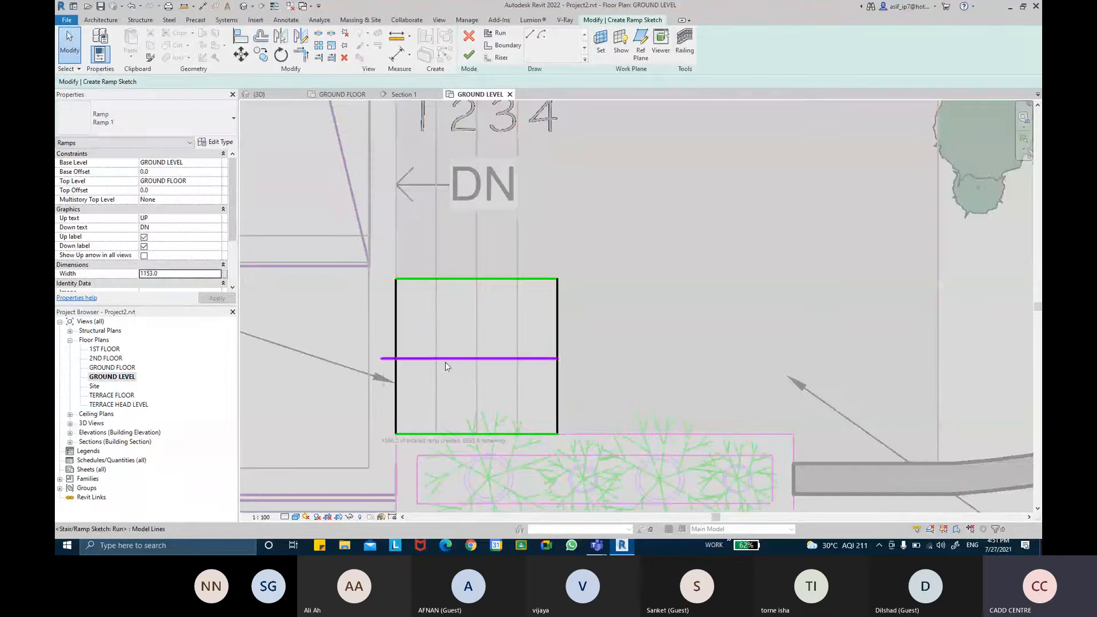
pyautogui.click(444, 362)
pyautogui.moveTo(381, 359); pyautogui.dragTo(396, 359)
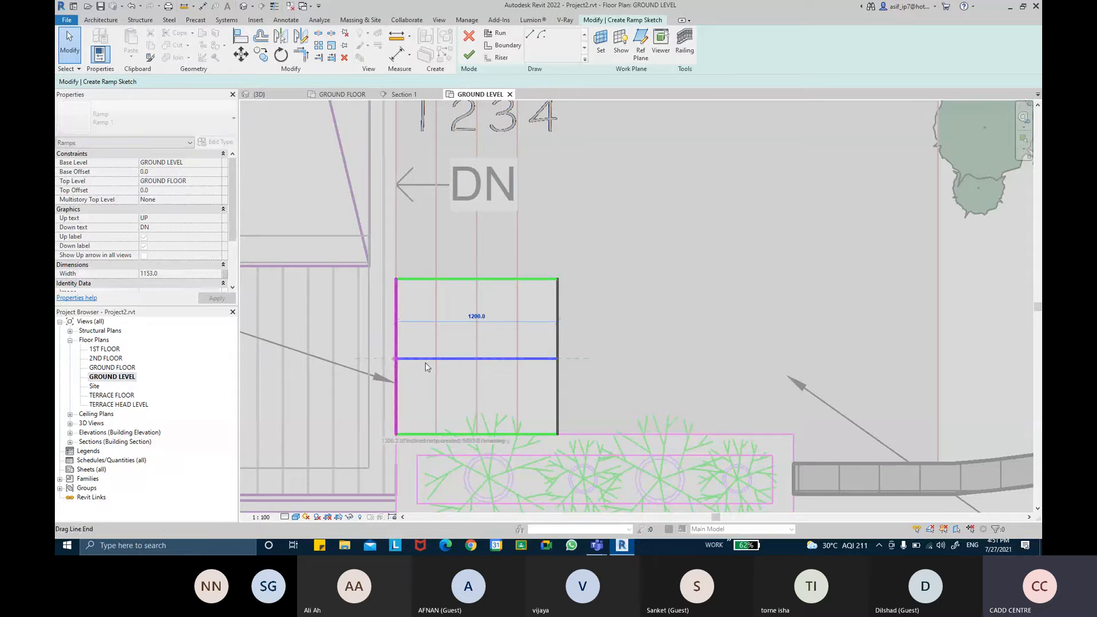
pyautogui.click(516, 363)
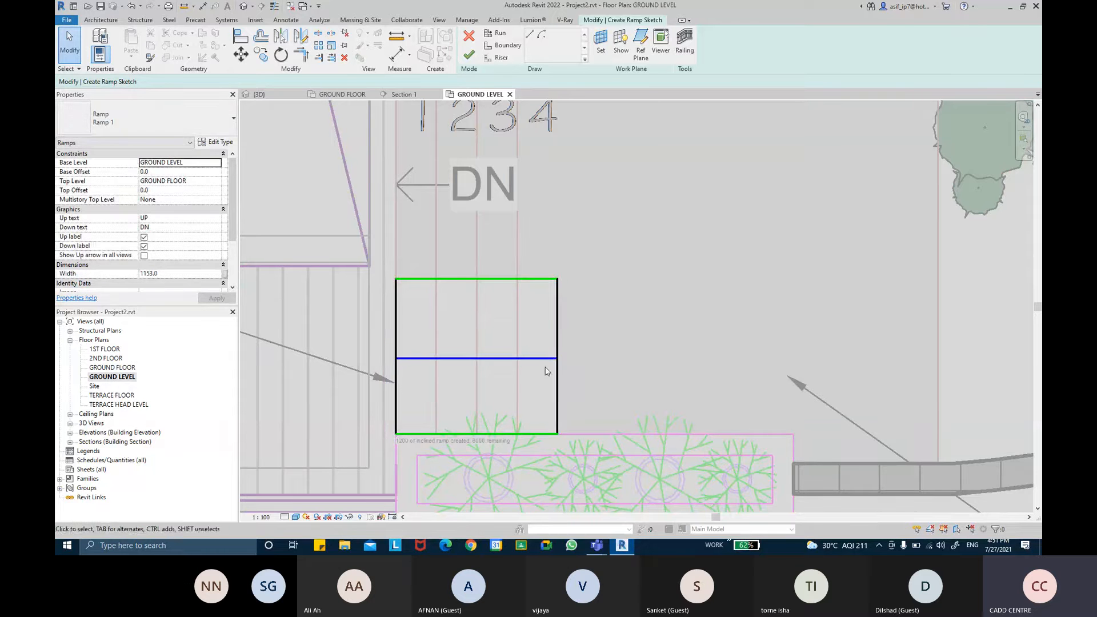
# Finish the ramp sketch, dismiss the warning, and open the 3D view of the ramp
pyautogui.click(469, 56)
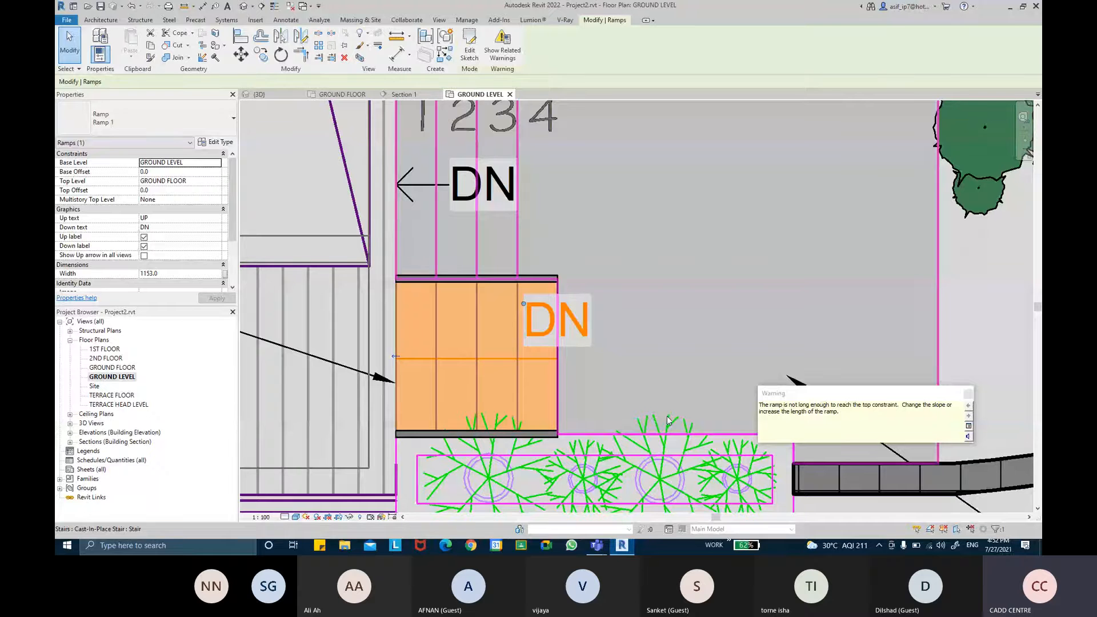
pyautogui.click(967, 394)
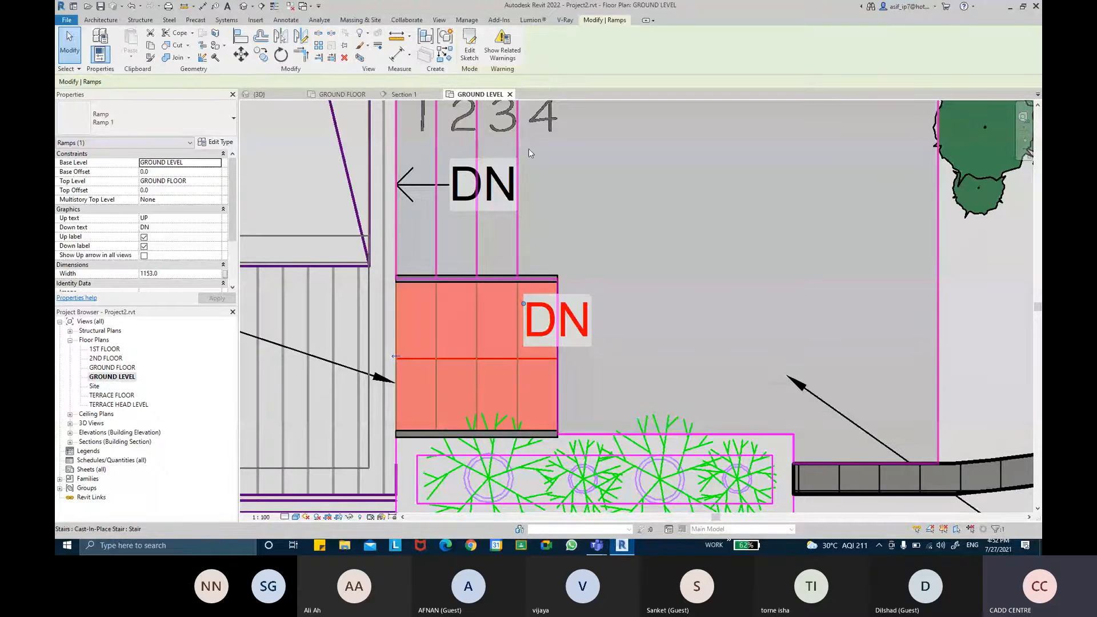
pyautogui.press('Escape')
pyautogui.click(259, 94)
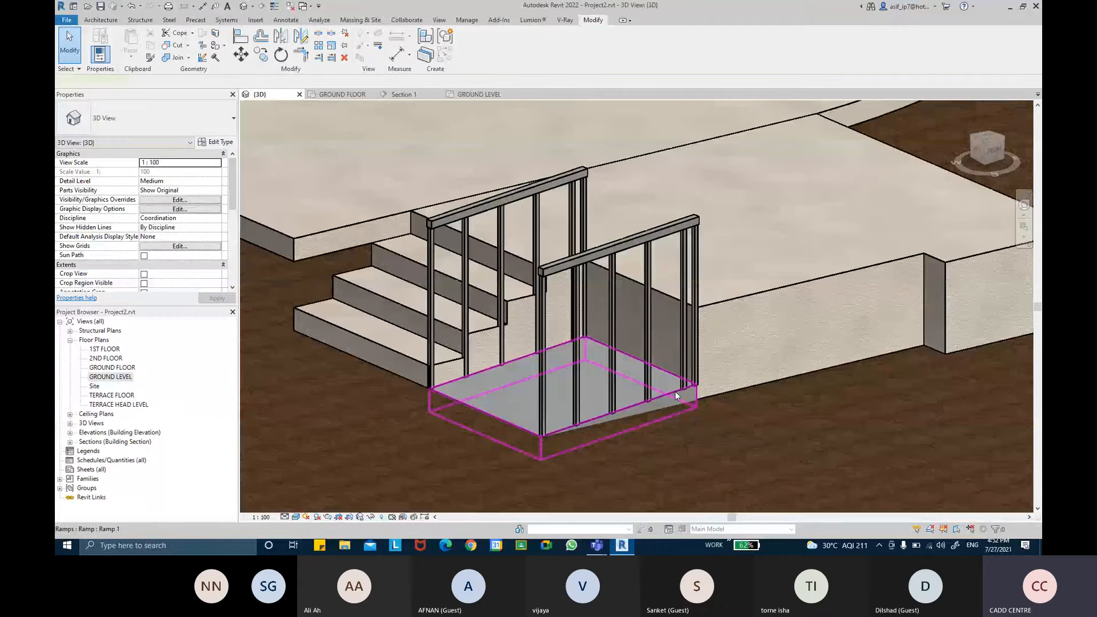
# Duplicate the type of the ramp beside the entrance steps as SERVICE RAMP
pyautogui.click(675, 391)
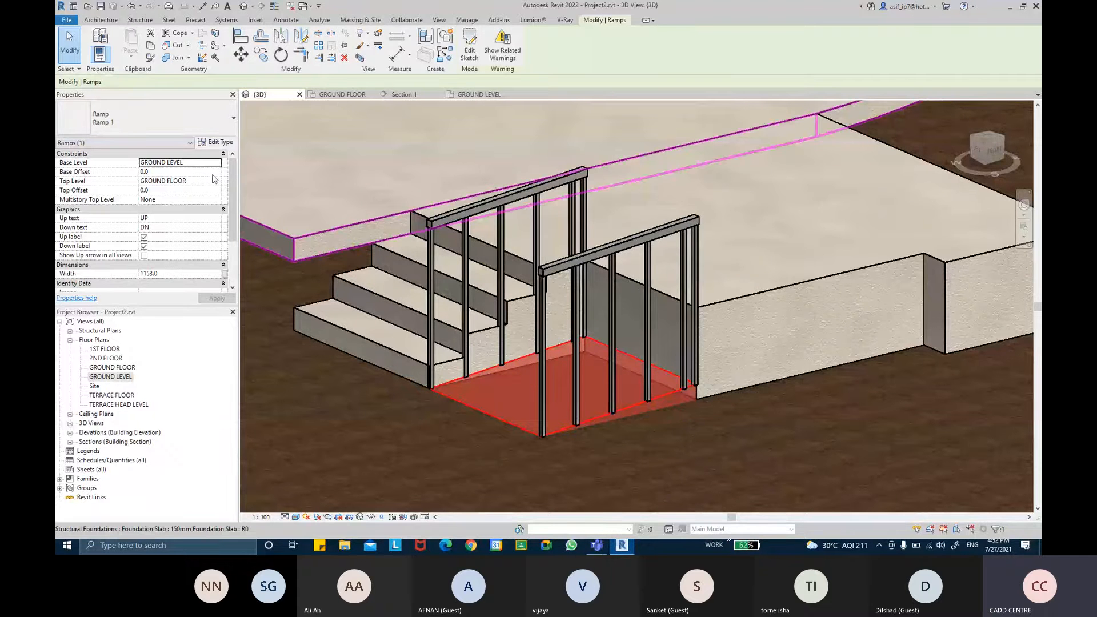
pyautogui.click(215, 142)
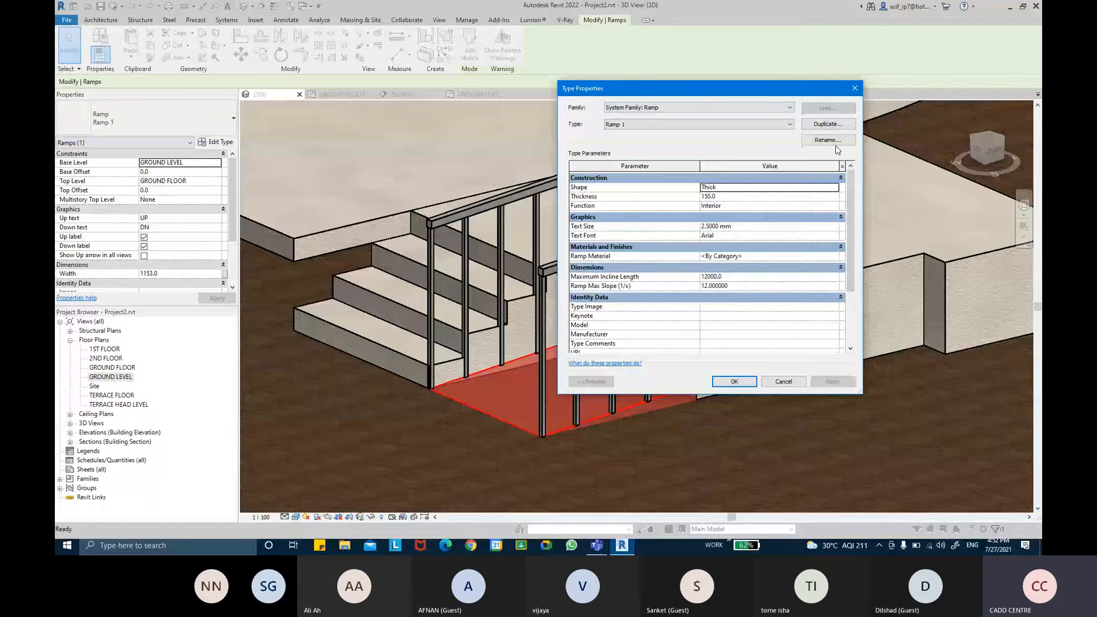
pyautogui.click(841, 126)
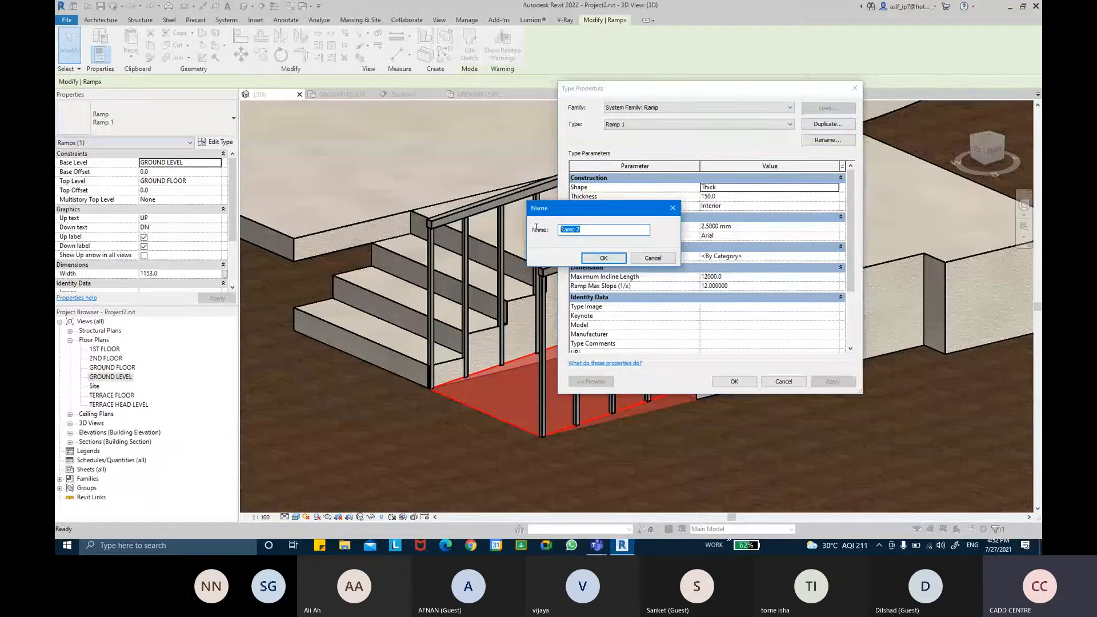
pyautogui.write('SER')
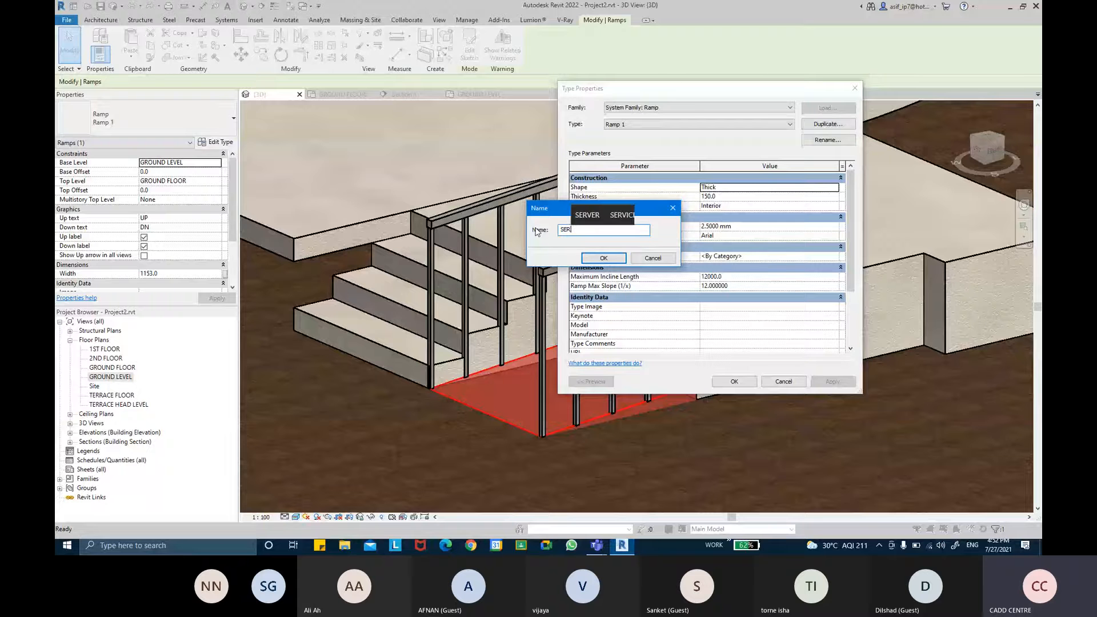
pyautogui.write('VICE RAMP')
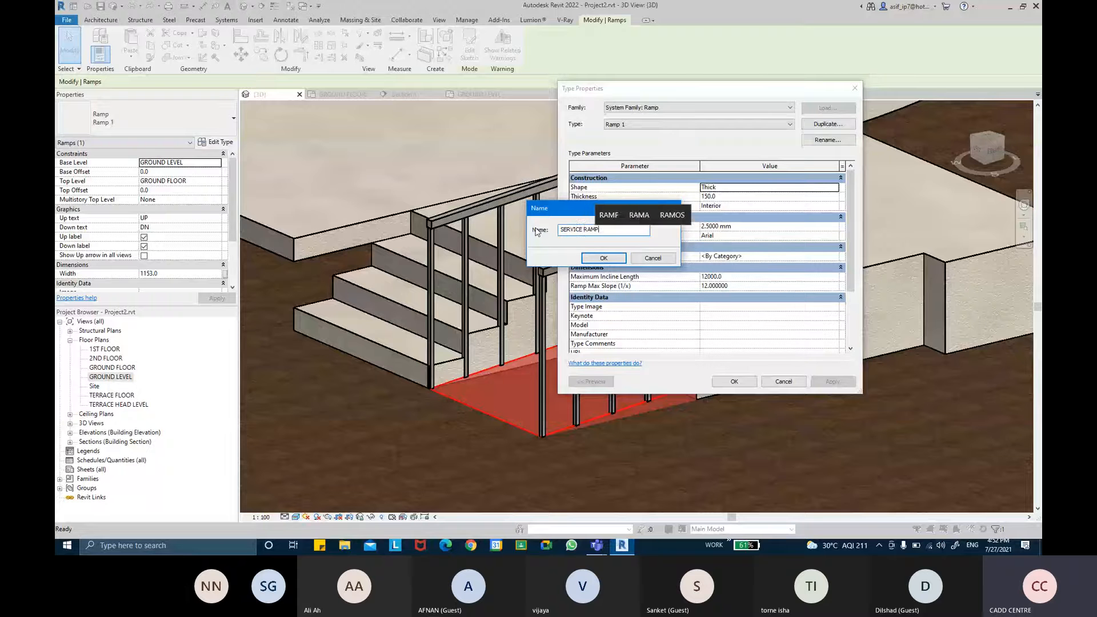
pyautogui.press('Return')
# Set the SERVICE RAMP type's maximum slope (1/x) to 1, apply it, and inspect the ramp in 3D
pyautogui.click(739, 288)
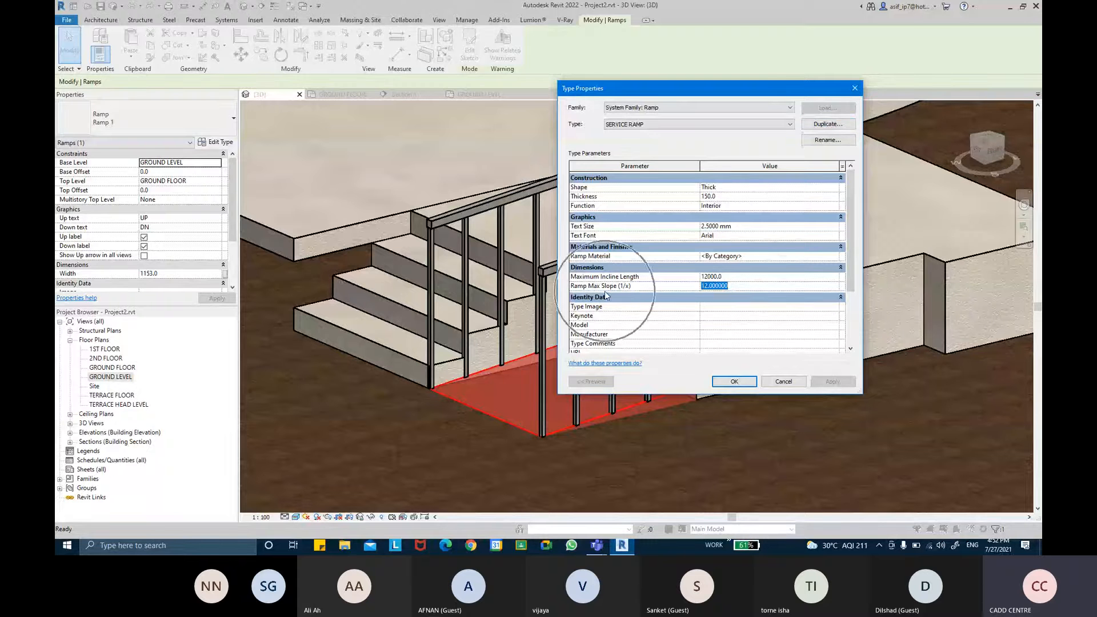
pyautogui.write('1')
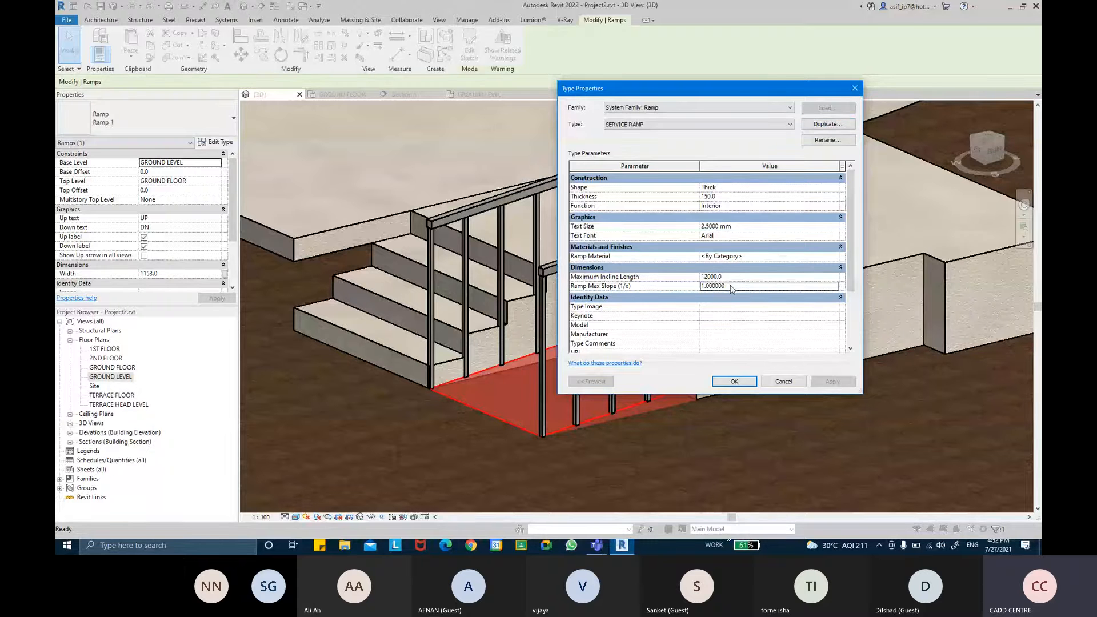
pyautogui.click(745, 382)
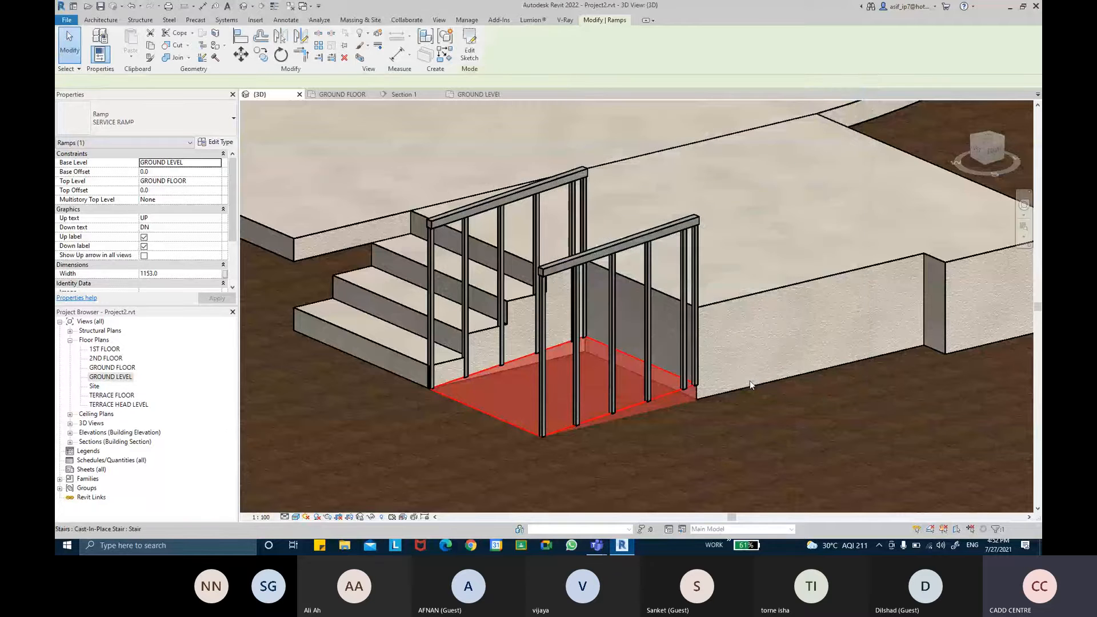
pyautogui.keyDown('shift'); pyautogui.moveTo(749, 381); pyautogui.dragTo(582, 298, button='middle'); pyautogui.keyUp('shift')
pyautogui.press('Escape')
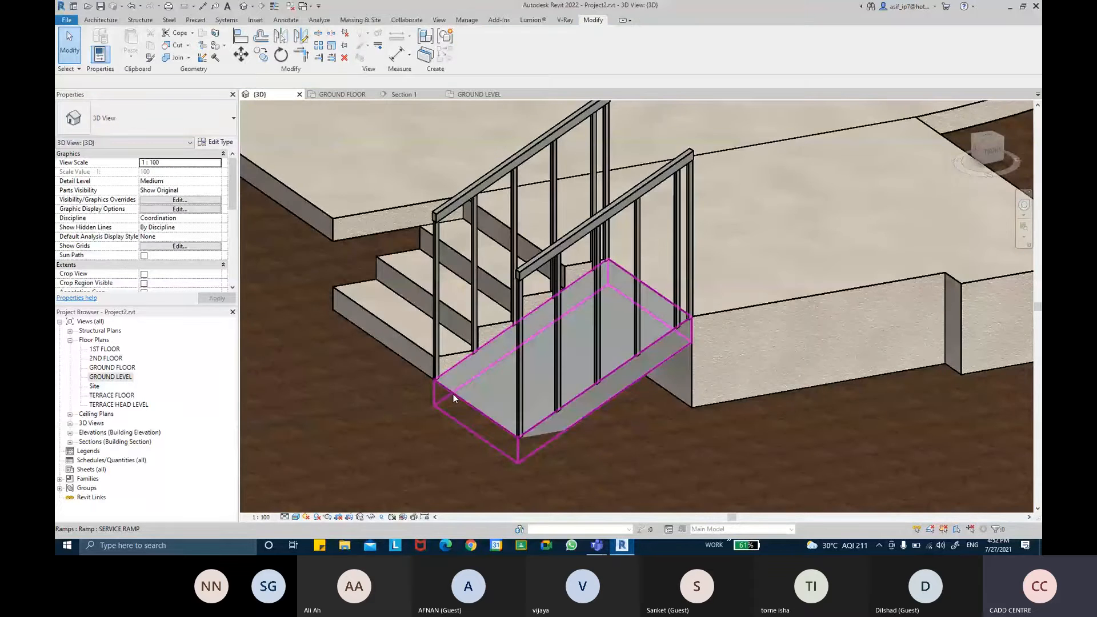
pyautogui.keyDown('shift'); pyautogui.moveTo(453, 393); pyautogui.dragTo(496, 399, button='middle'); pyautogui.keyUp('shift')
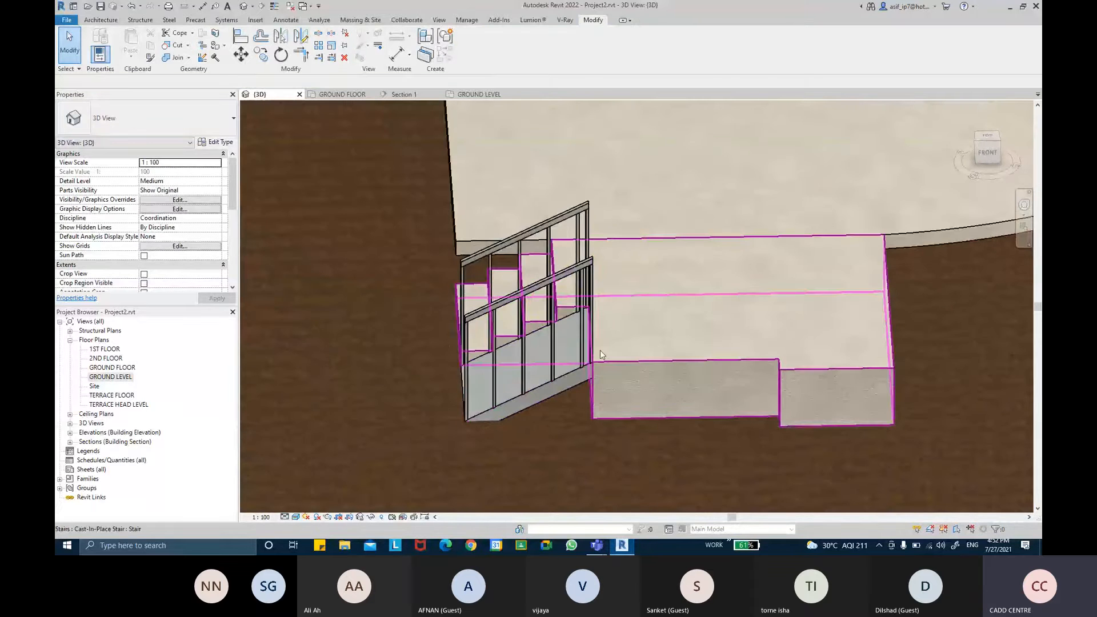
# Open the landing sketch of the main gate stairs for editing in the GROUND LEVEL floor plan
pyautogui.click(735, 351)
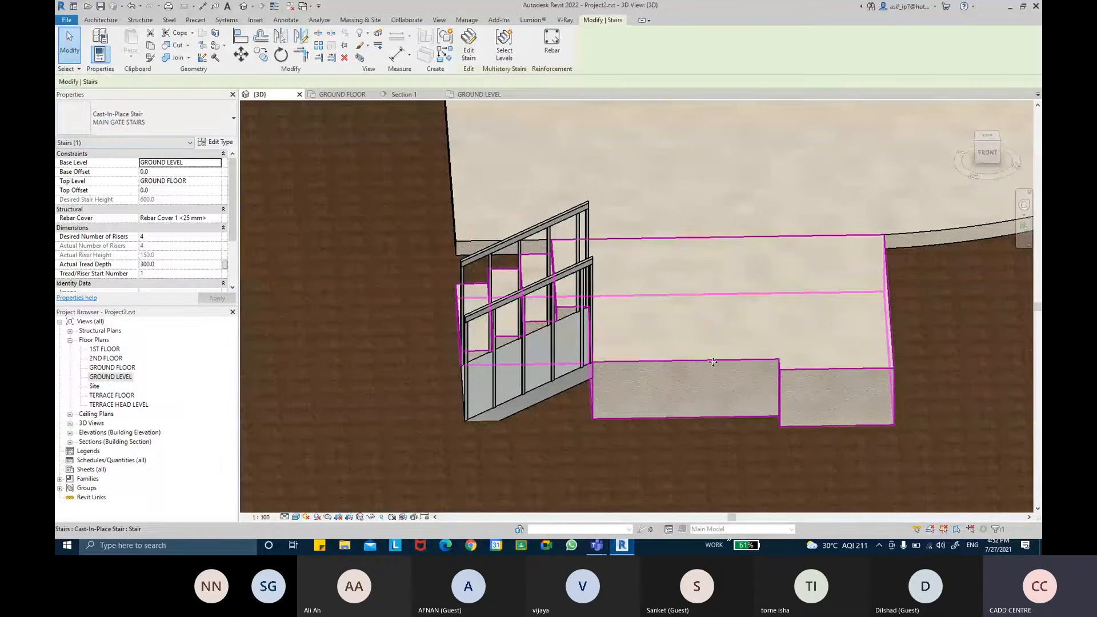
pyautogui.click(479, 58)
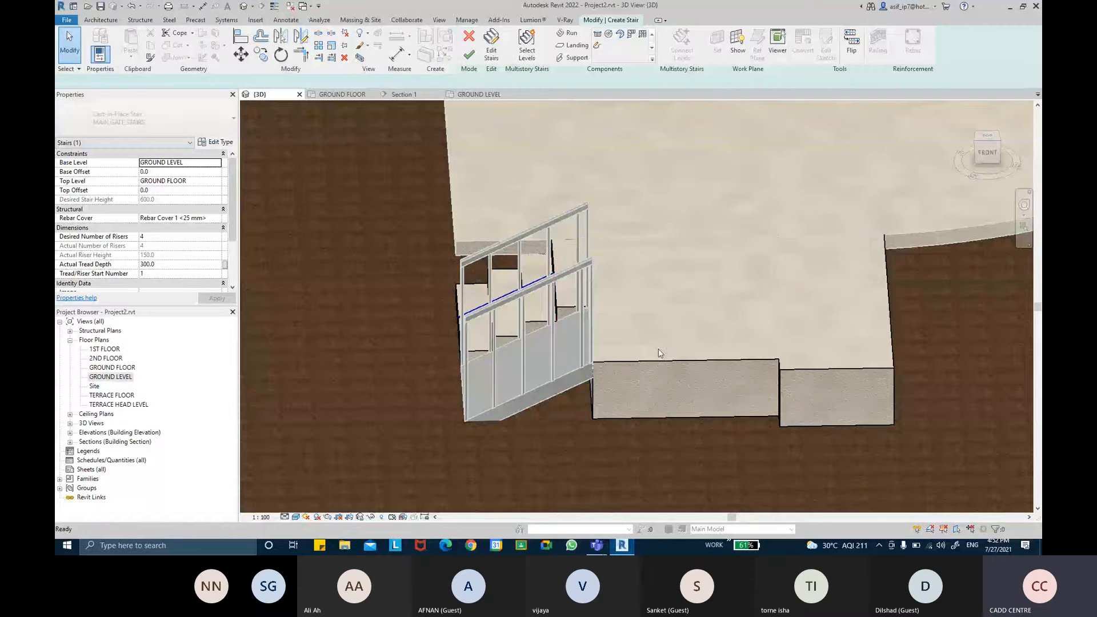
pyautogui.click(658, 358)
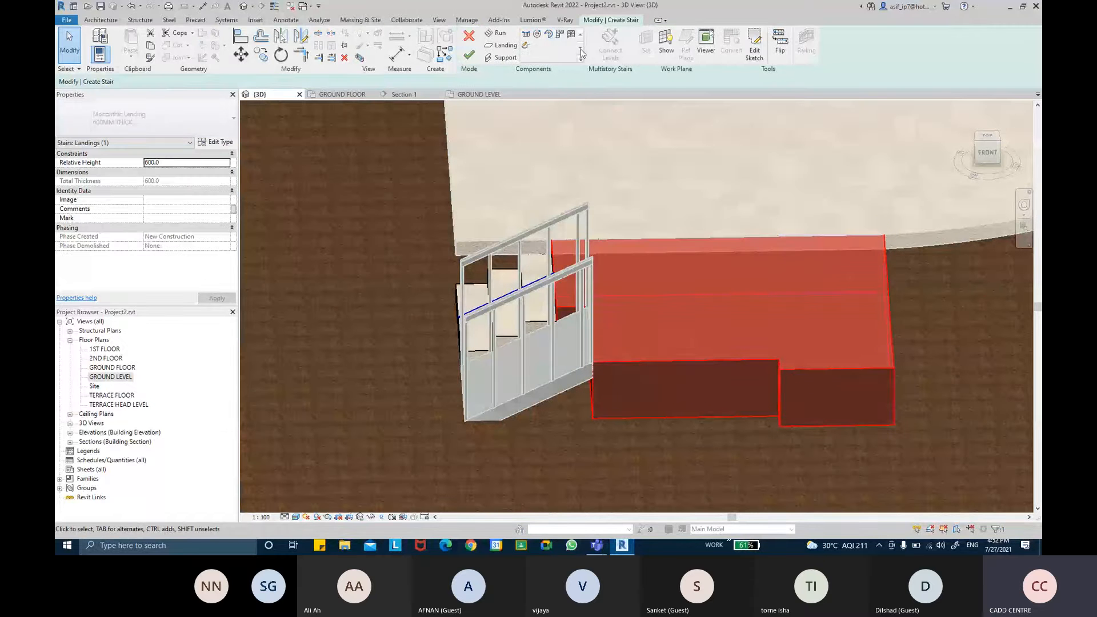
pyautogui.click(754, 46)
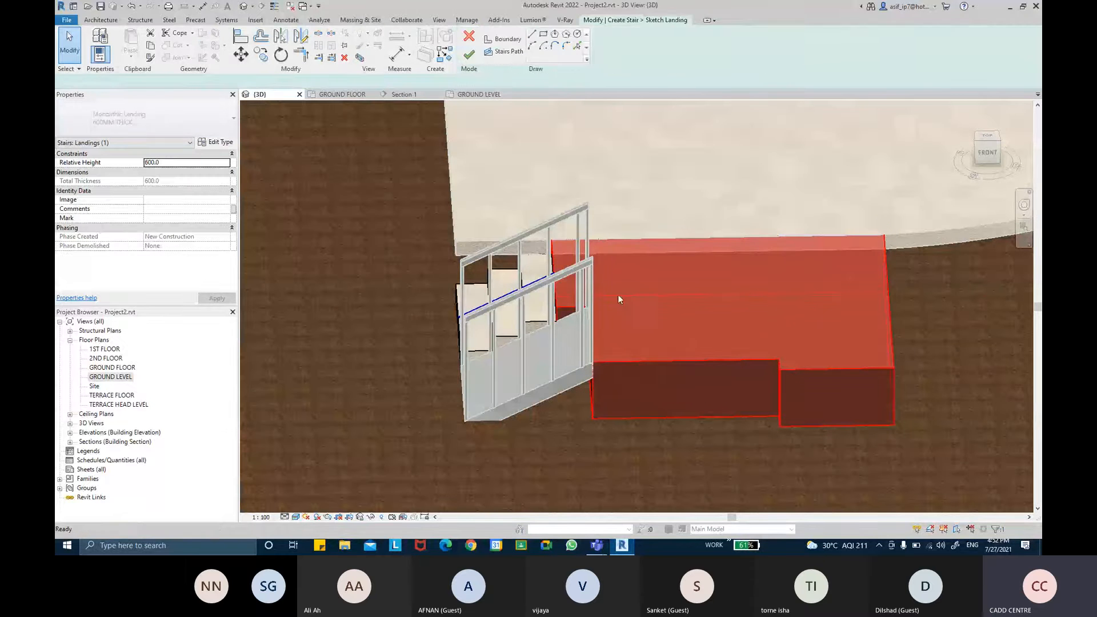
pyautogui.click(593, 386)
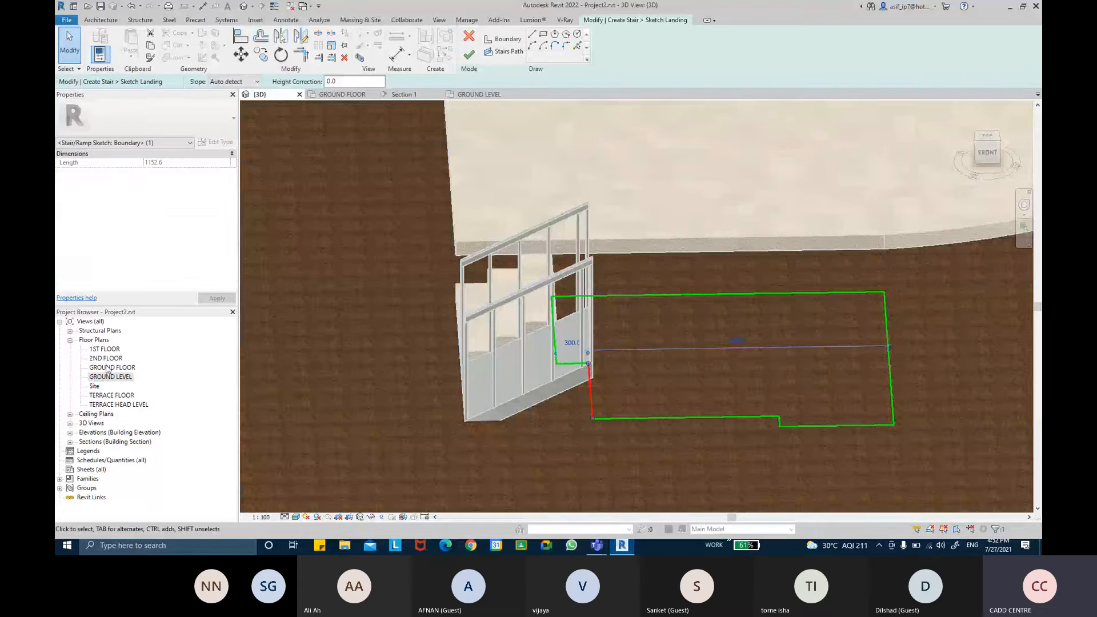
pyautogui.doubleClick(109, 376)
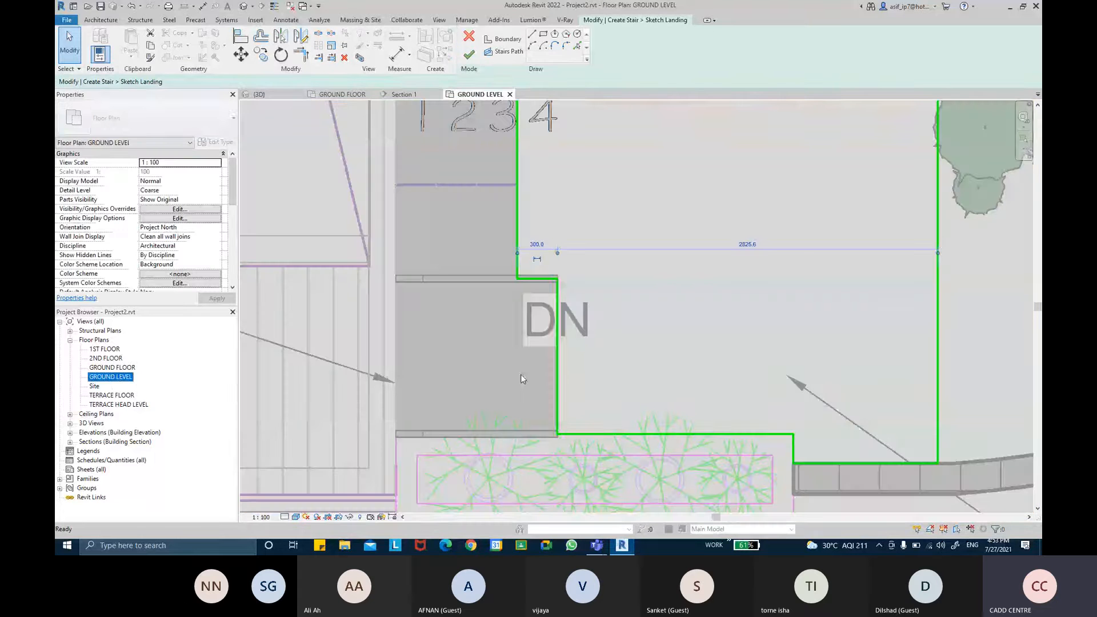
# Set the depth of the landing notch at the ramp's upper end to 600 mm
pyautogui.click(557, 371)
pyautogui.click(535, 243)
pyautogui.write('600')
pyautogui.press('Return')
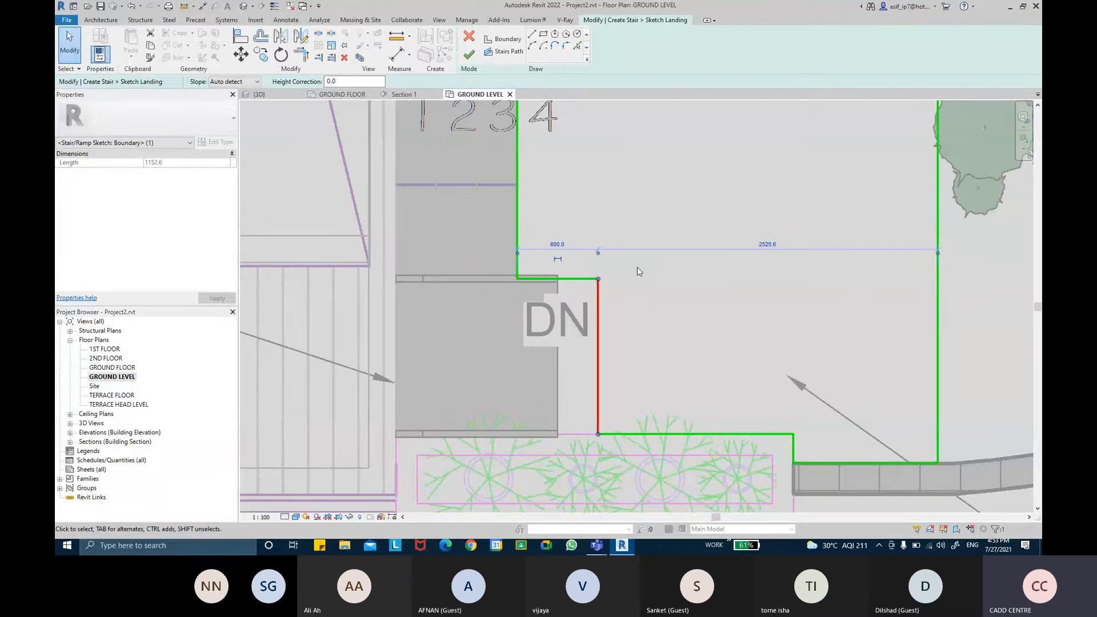
# Set the landing notch depth to 900 mm, and finish both the landing sketch and the stair edit
pyautogui.click(559, 245)
pyautogui.write('900')
pyautogui.press('Return')
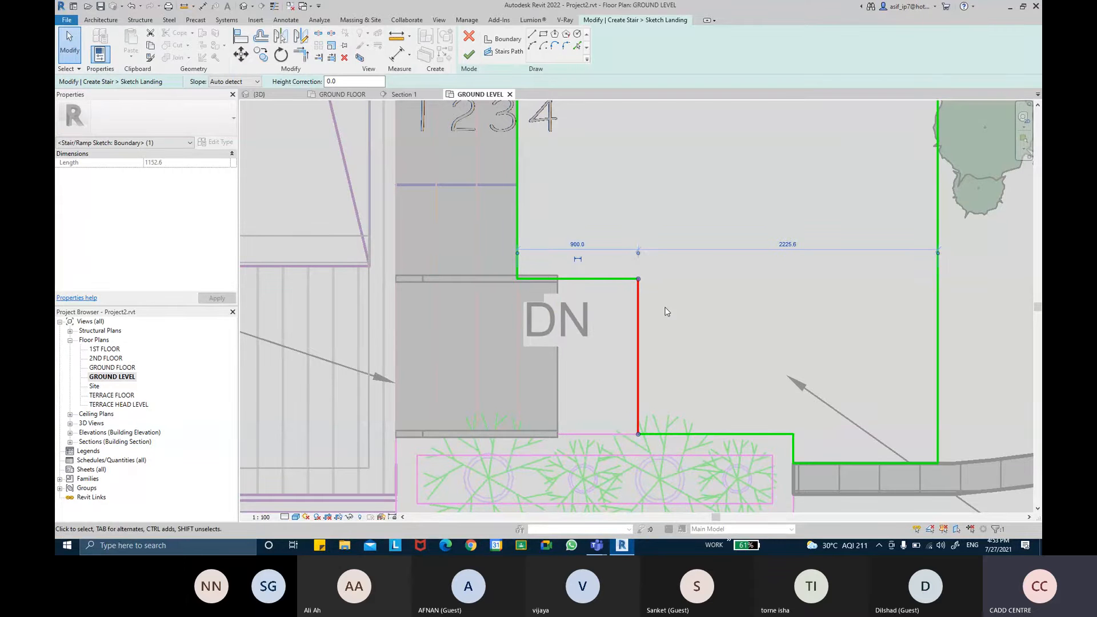
pyautogui.scroll(-3, 656, 303)
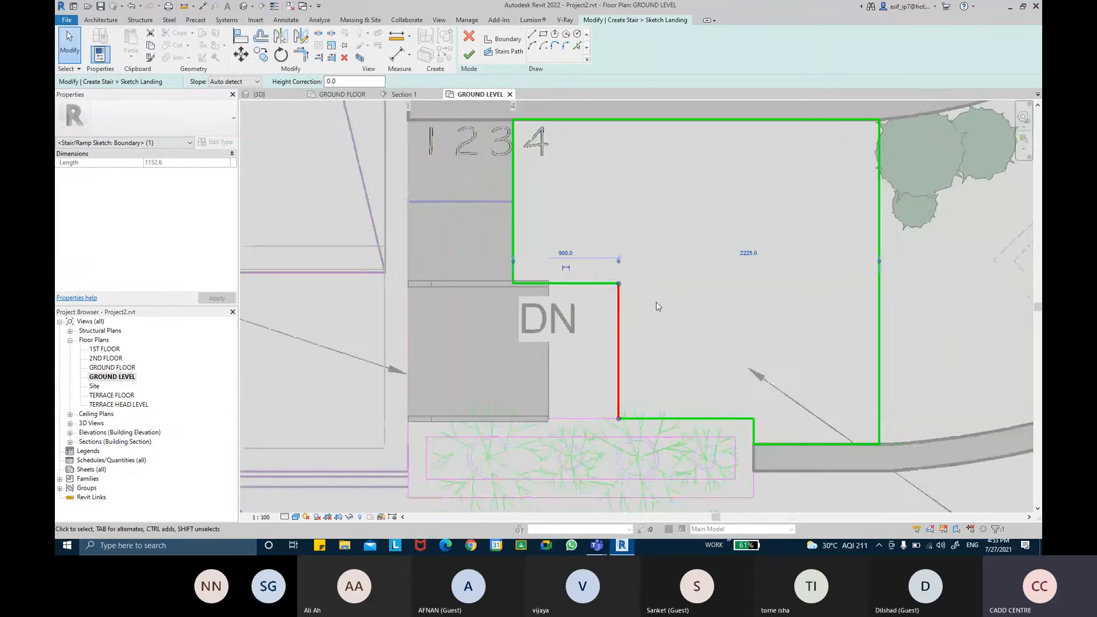
pyautogui.scroll(-3, 651, 303)
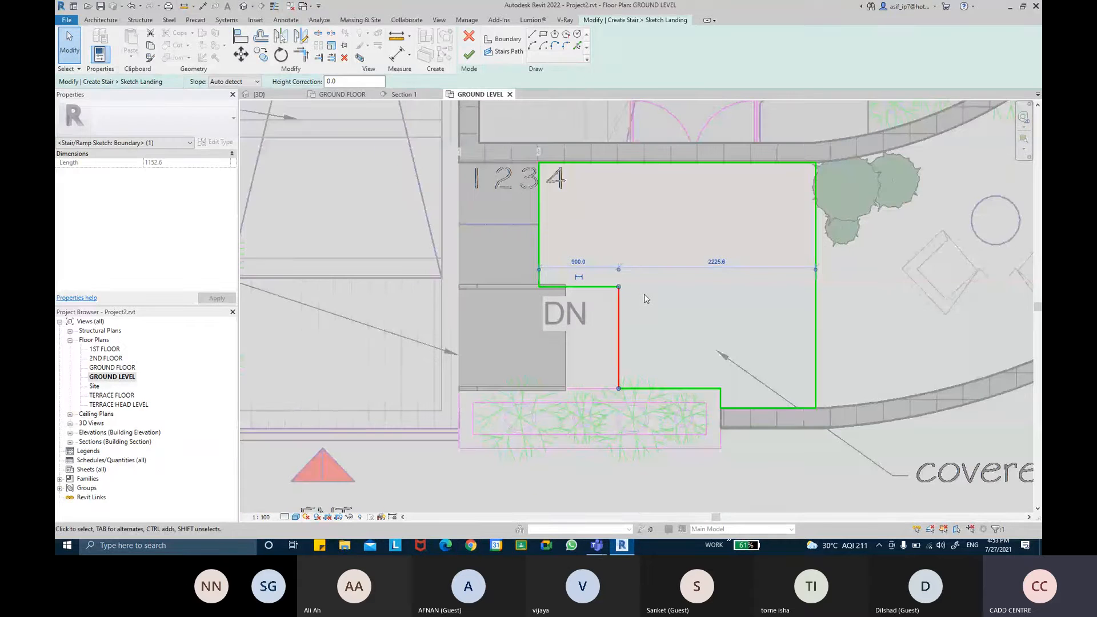
pyautogui.click(469, 55)
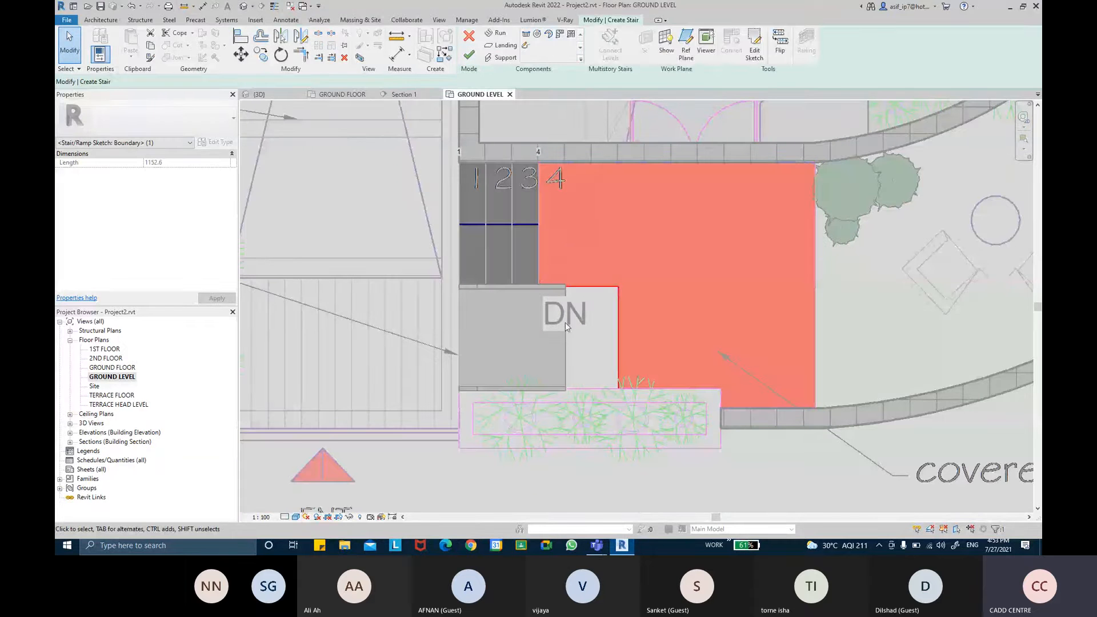
pyautogui.click(470, 55)
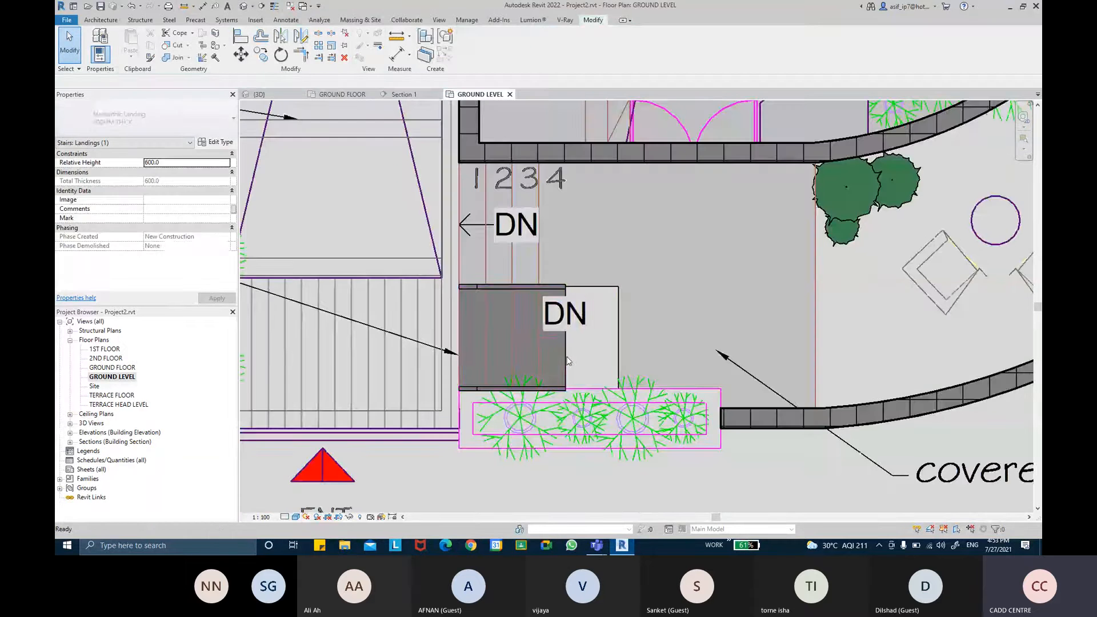
# Edit the ramp sketch to extend its upper end to the notch's inner edge, and finish the sketch
pyautogui.doubleClick(567, 361)
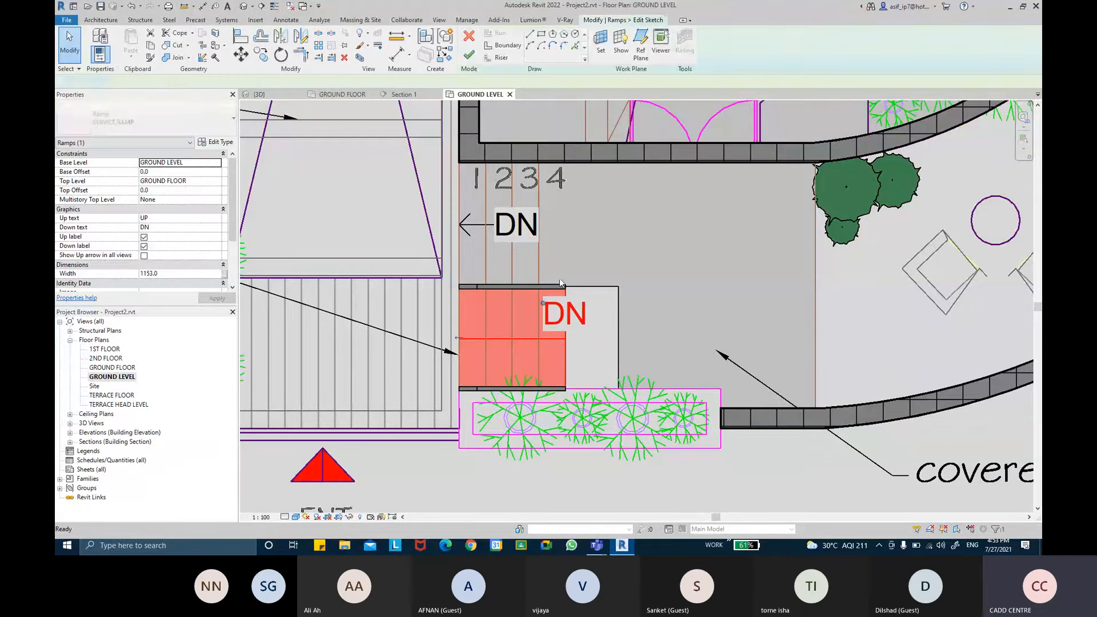
pyautogui.click(567, 346)
pyautogui.moveTo(568, 346); pyautogui.dragTo(618, 342)
pyautogui.click(566, 344)
pyautogui.click(468, 54)
pyautogui.press('Escape')
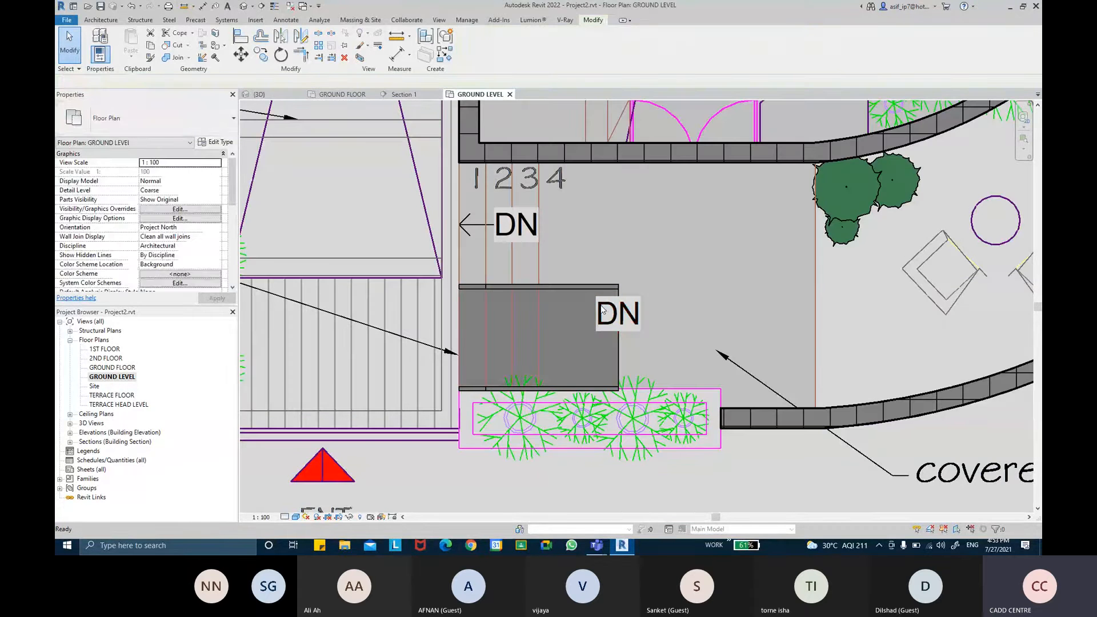
# Delete the ramp railing on the side next to the steps in the 3D view
pyautogui.click(274, 94)
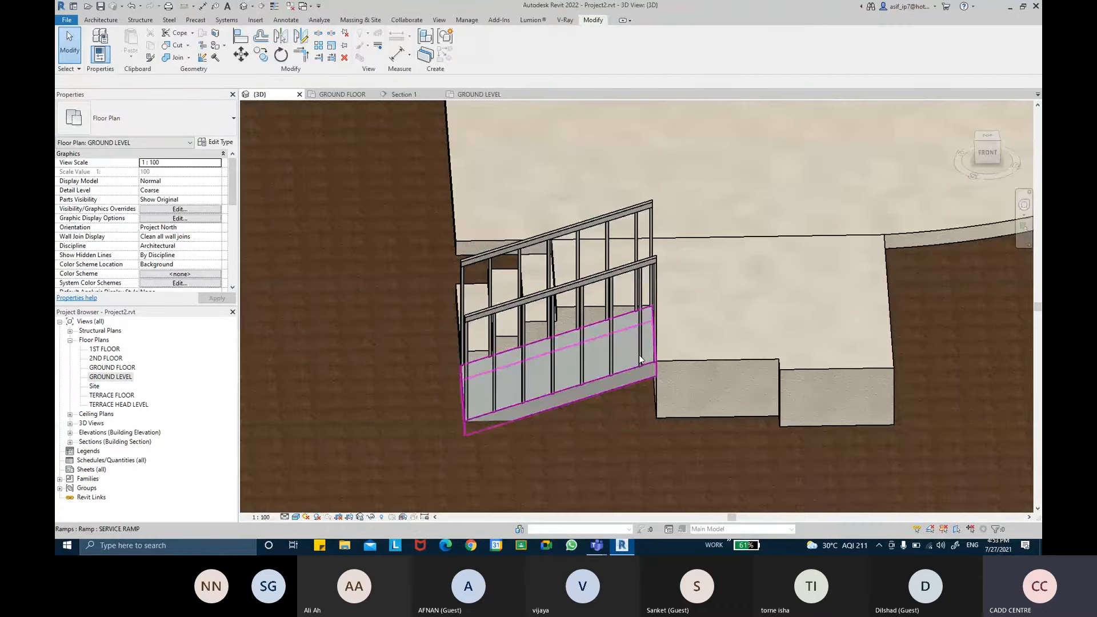
pyautogui.keyDown('shift'); pyautogui.moveTo(700, 327); pyautogui.dragTo(636, 371, button='middle'); pyautogui.keyUp('shift')
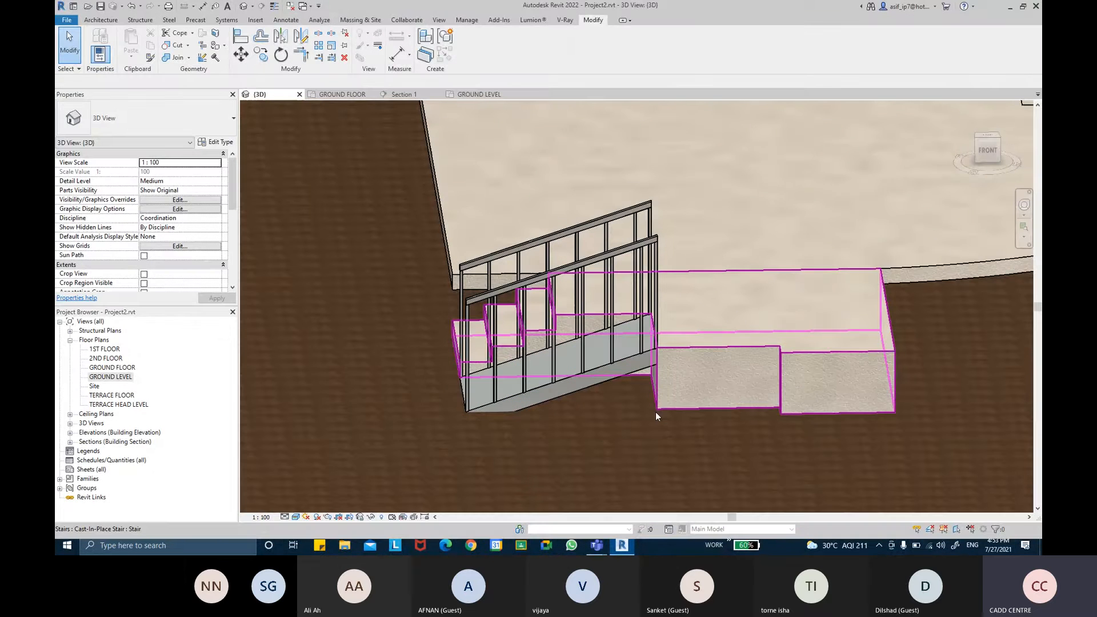
pyautogui.click(570, 392)
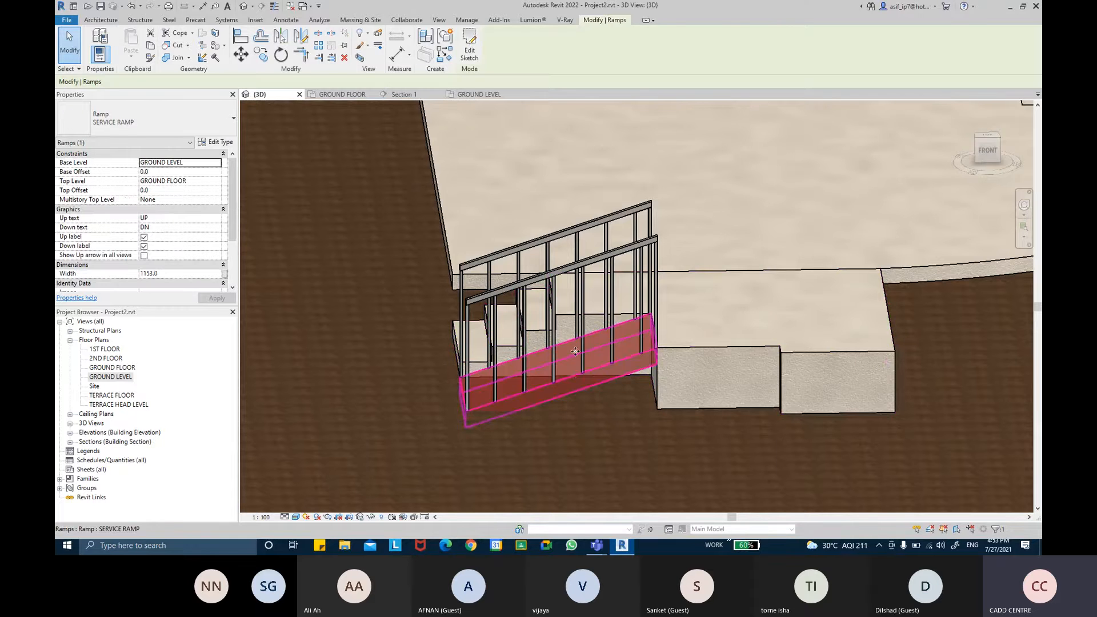
pyautogui.keyDown('shift'); pyautogui.moveTo(576, 351); pyautogui.dragTo(557, 228, button='middle'); pyautogui.keyUp('shift')
pyautogui.click(557, 221)
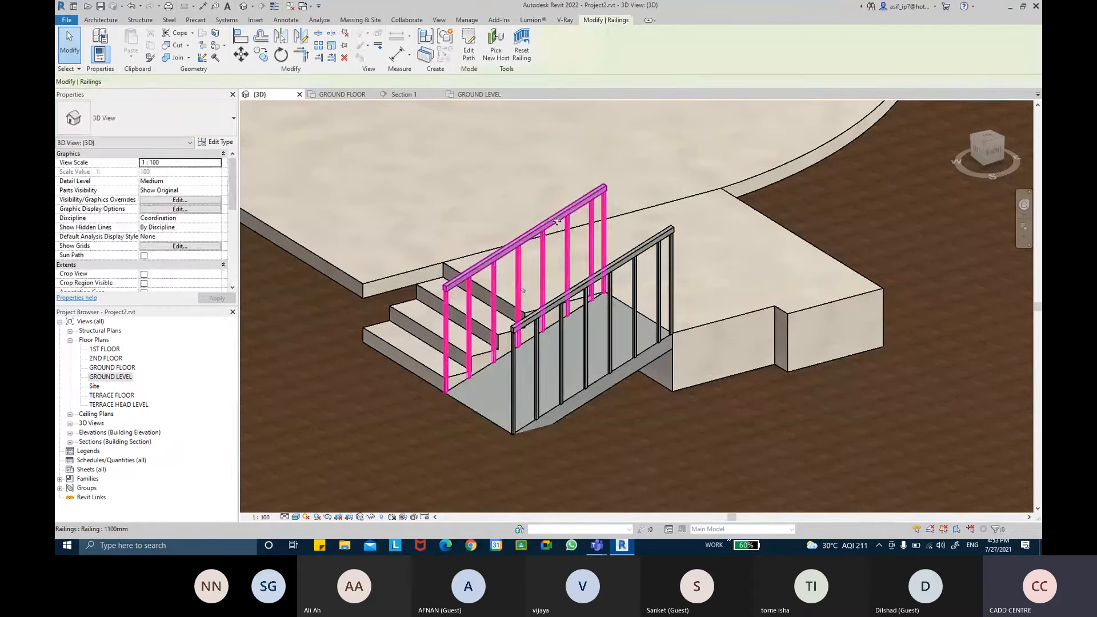
pyautogui.press('Delete')
pyautogui.keyDown('shift'); pyautogui.moveTo(559, 229); pyautogui.dragTo(632, 288, button='middle'); pyautogui.keyUp('shift')
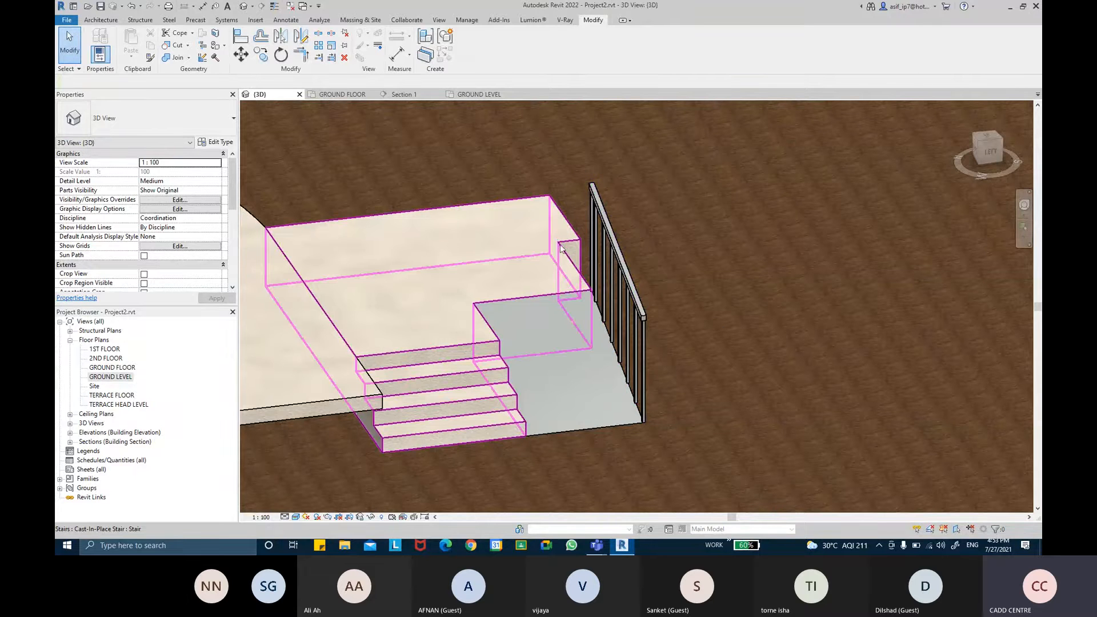
pyautogui.keyDown('shift'); pyautogui.moveTo(695, 296); pyautogui.dragTo(594, 394, button='middle'); pyautogui.keyUp('shift')
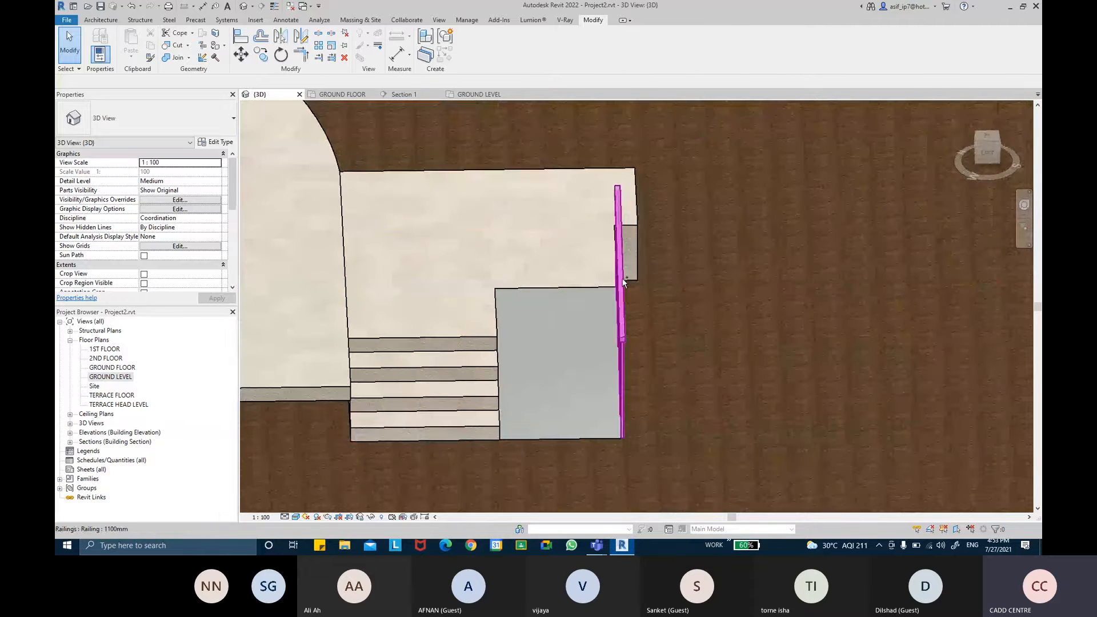
# Change the shape of the SERVICE RAMP type from thick to Solid
pyautogui.click(585, 390)
pyautogui.keyDown('shift'); pyautogui.moveTo(706, 370); pyautogui.dragTo(577, 326, button='middle'); pyautogui.keyUp('shift')
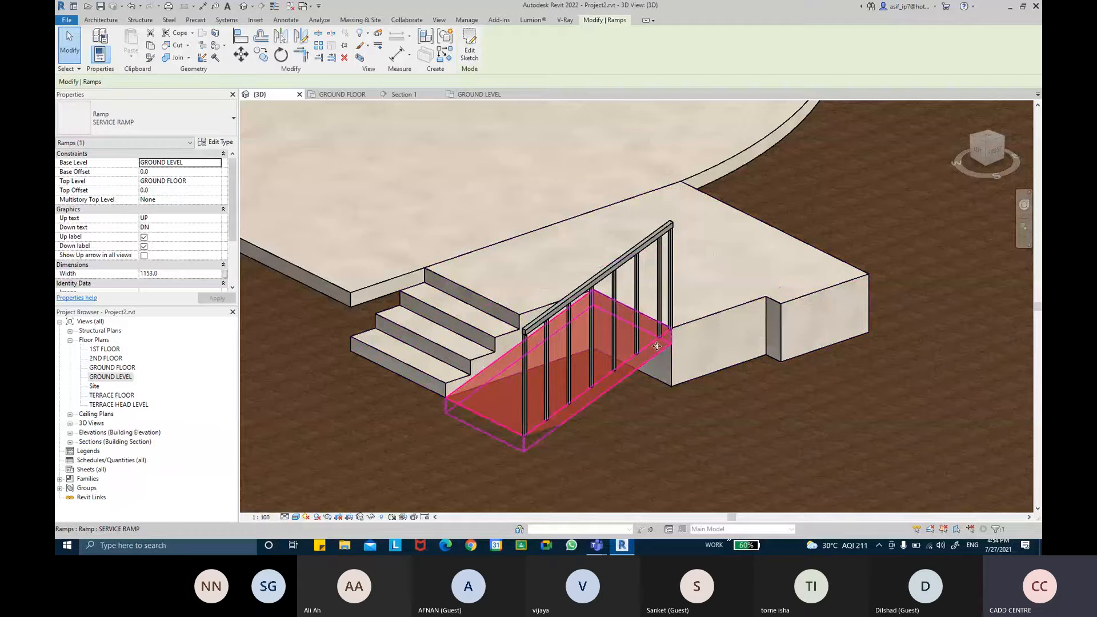
pyautogui.keyDown('shift'); pyautogui.moveTo(657, 346); pyautogui.dragTo(658, 359, button='middle'); pyautogui.keyUp('shift')
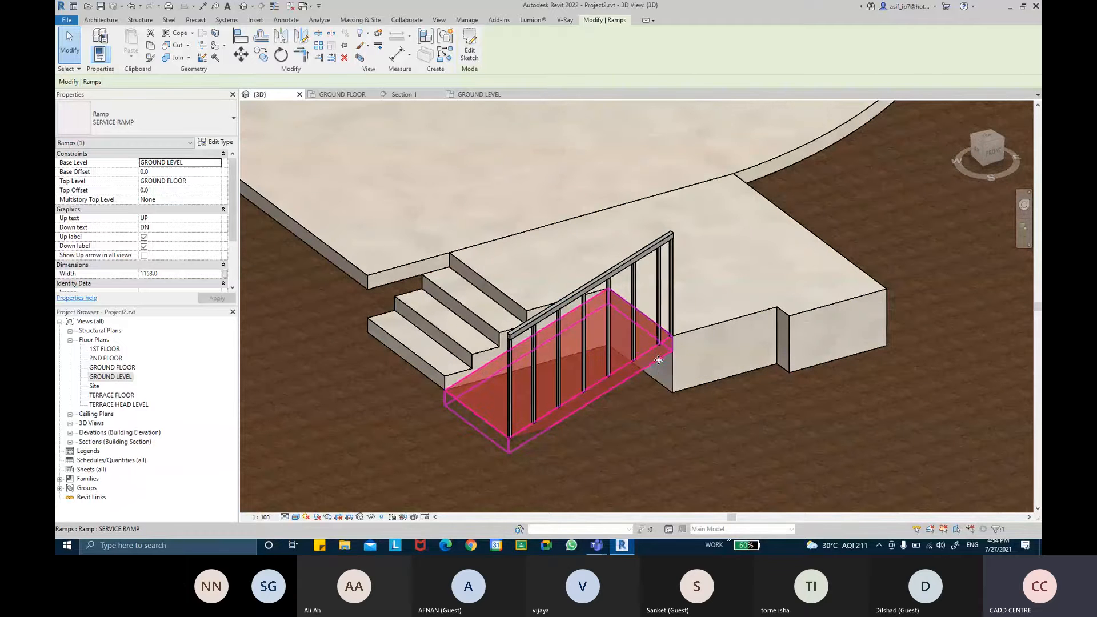
pyautogui.click(216, 142)
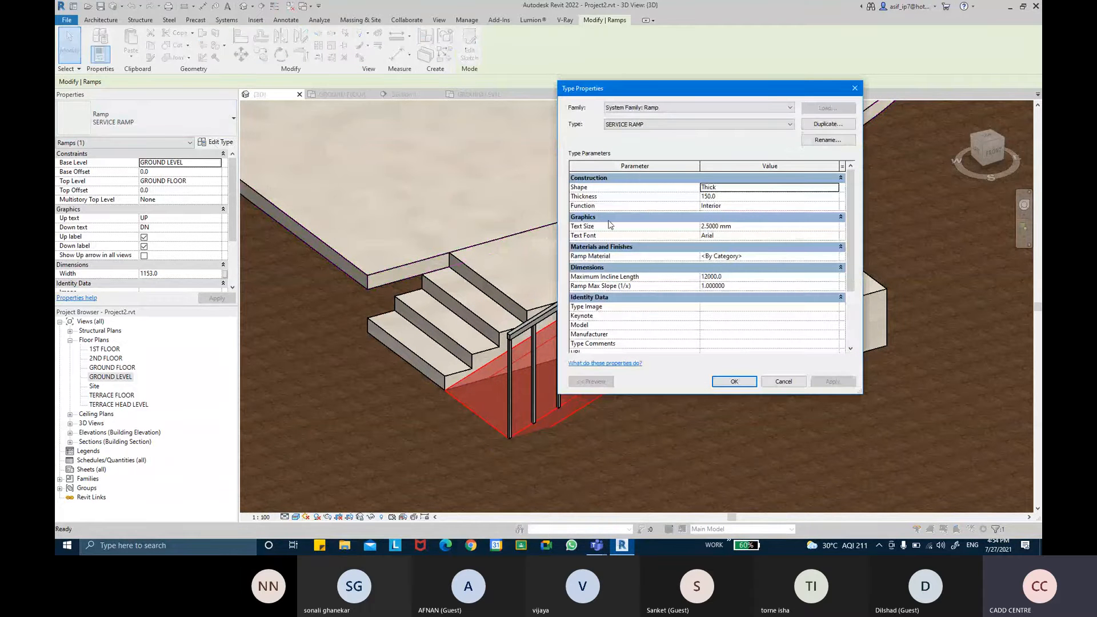
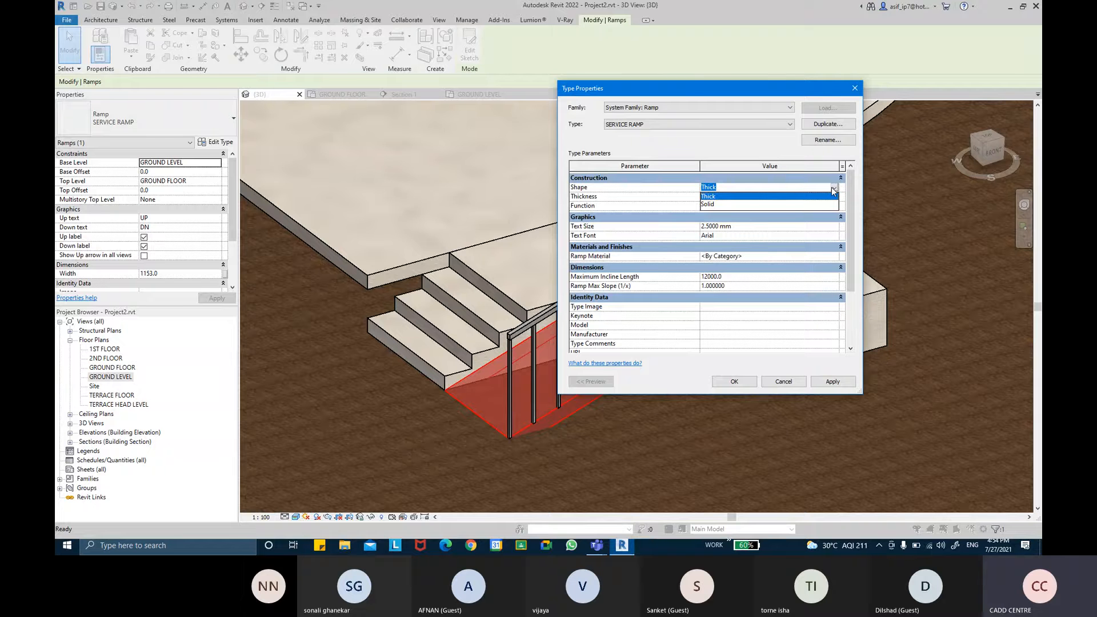
pyautogui.click(721, 204)
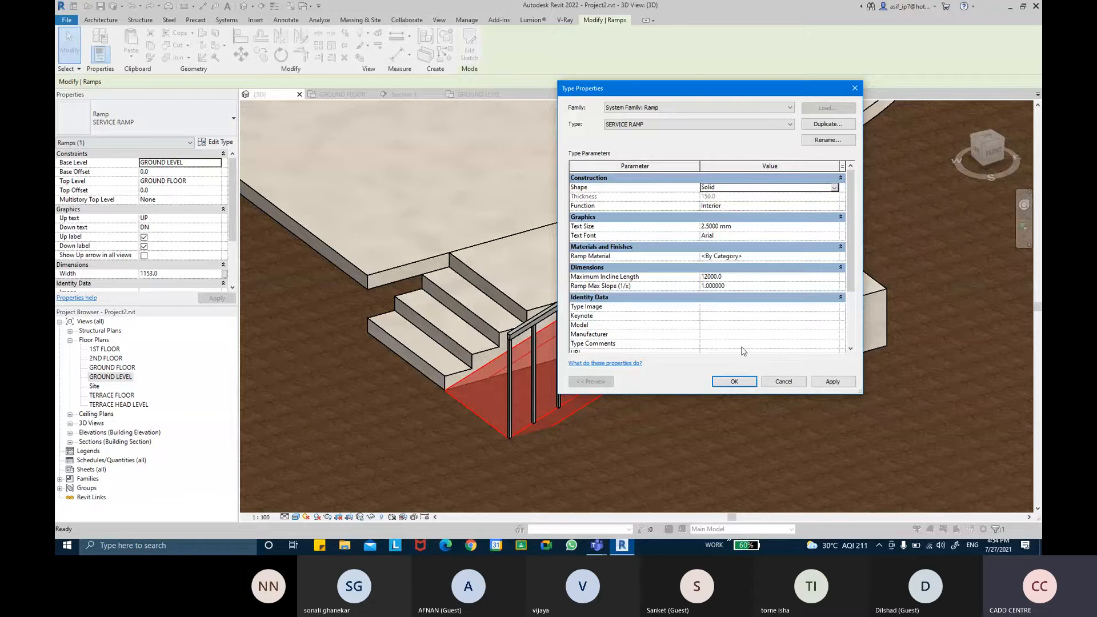
pyautogui.click(740, 381)
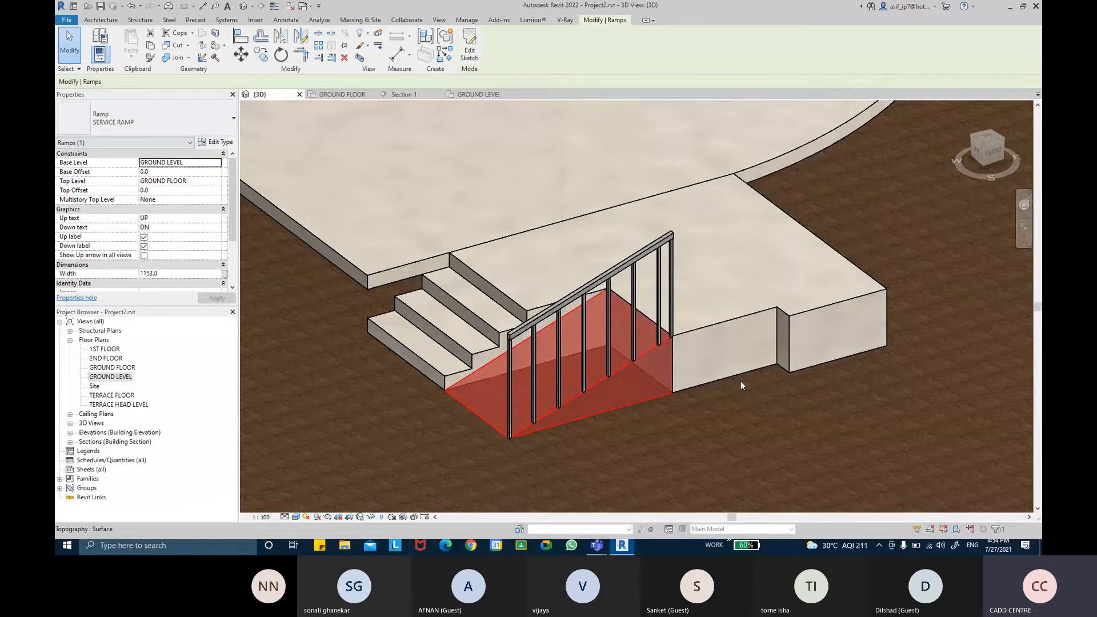
pyautogui.press('Escape')
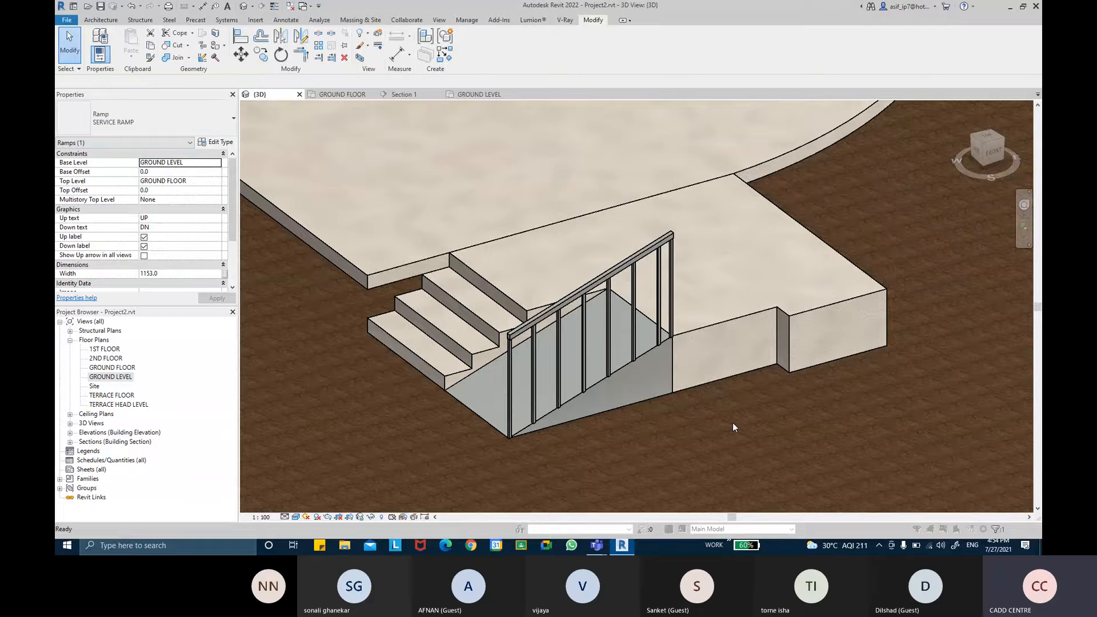
# Assign the Concrete, Cast In Situ material to the SERVICE RAMP type
pyautogui.click(601, 315)
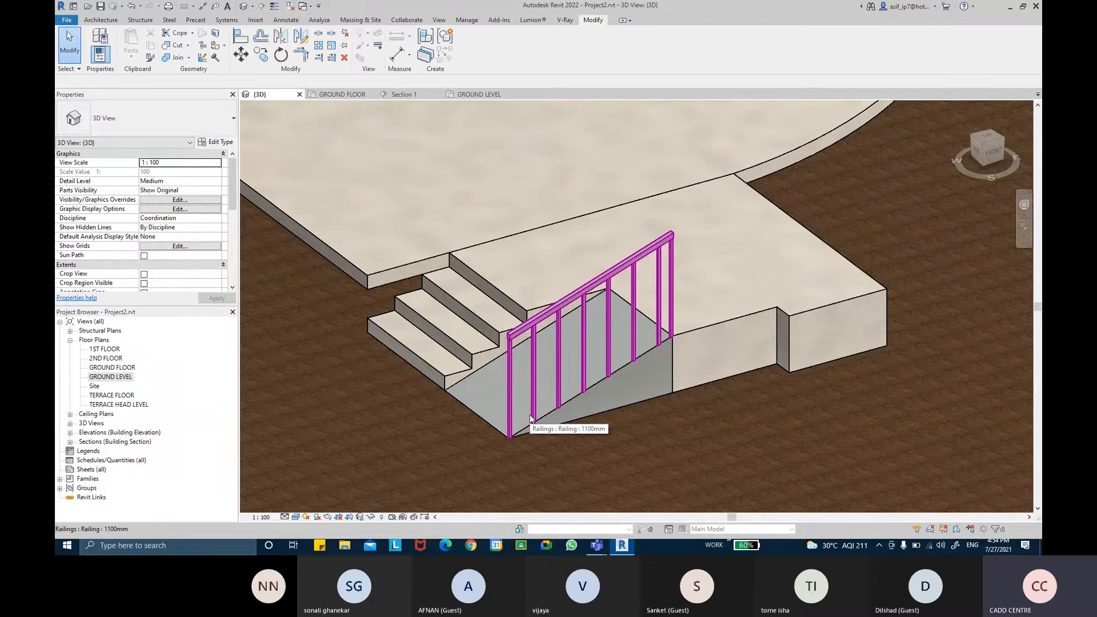
pyautogui.scroll(5, 588, 375)
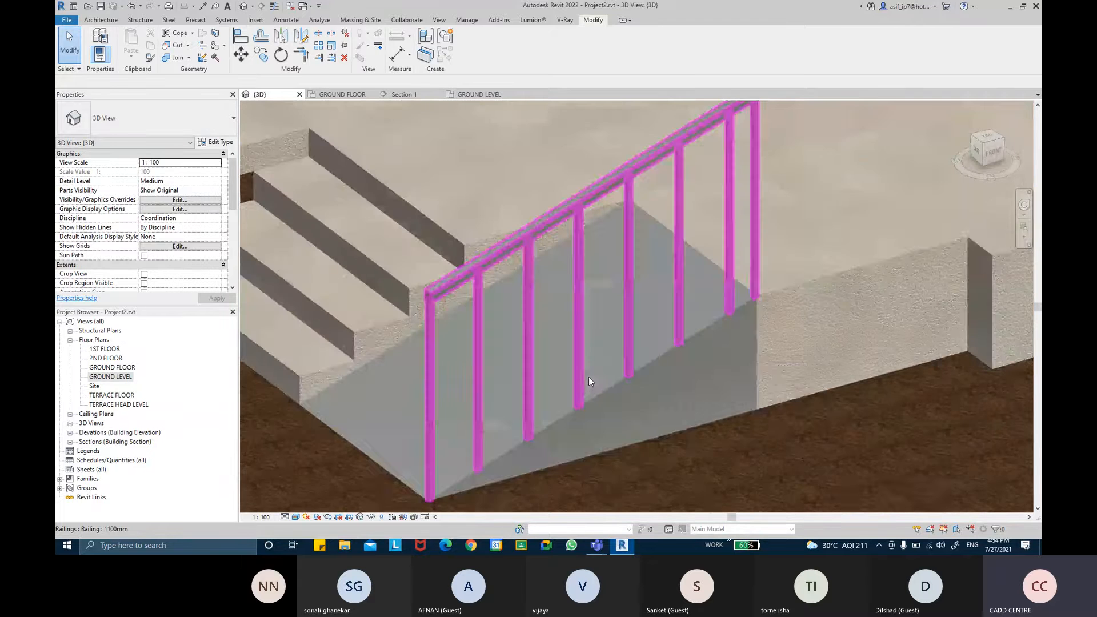
pyautogui.click(725, 353)
pyautogui.click(215, 142)
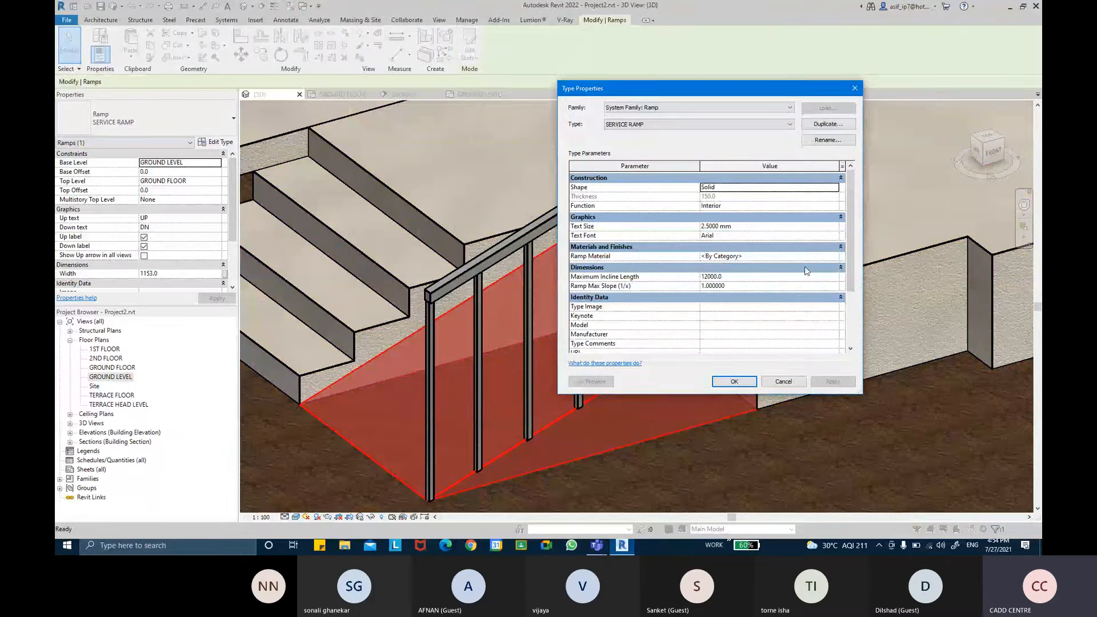
pyautogui.click(743, 256)
pyautogui.click(832, 256)
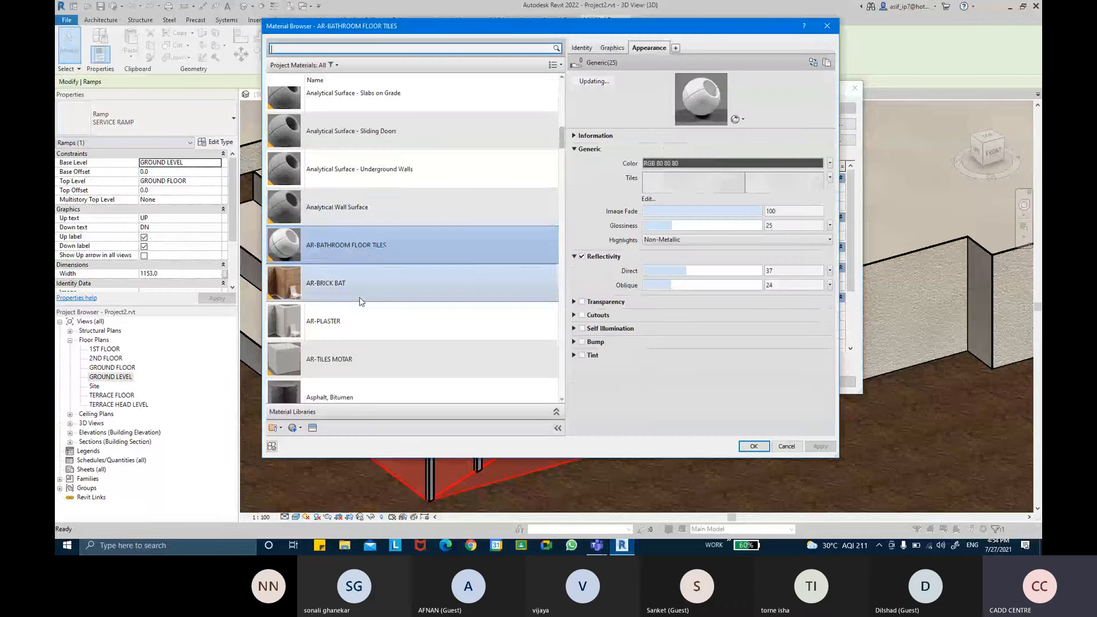
pyautogui.scroll(-2, 364, 262)
pyautogui.scroll(5, 365, 264)
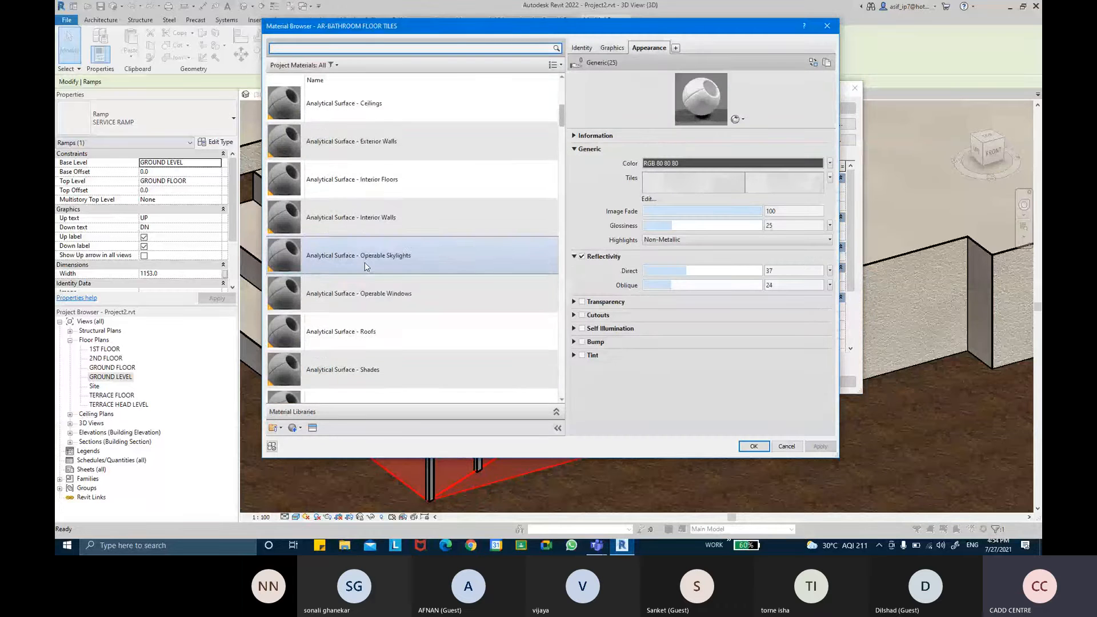
pyautogui.scroll(-8, 365, 264)
pyautogui.scroll(-4, 364, 273)
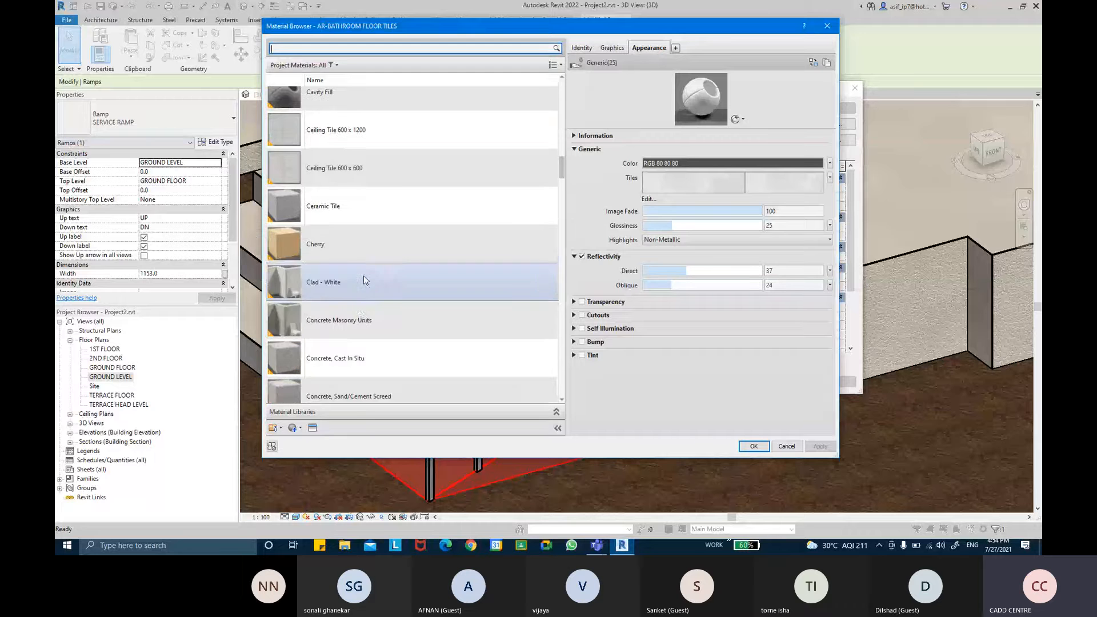
pyautogui.doubleClick(362, 360)
pyautogui.click(832, 381)
pyautogui.click(736, 381)
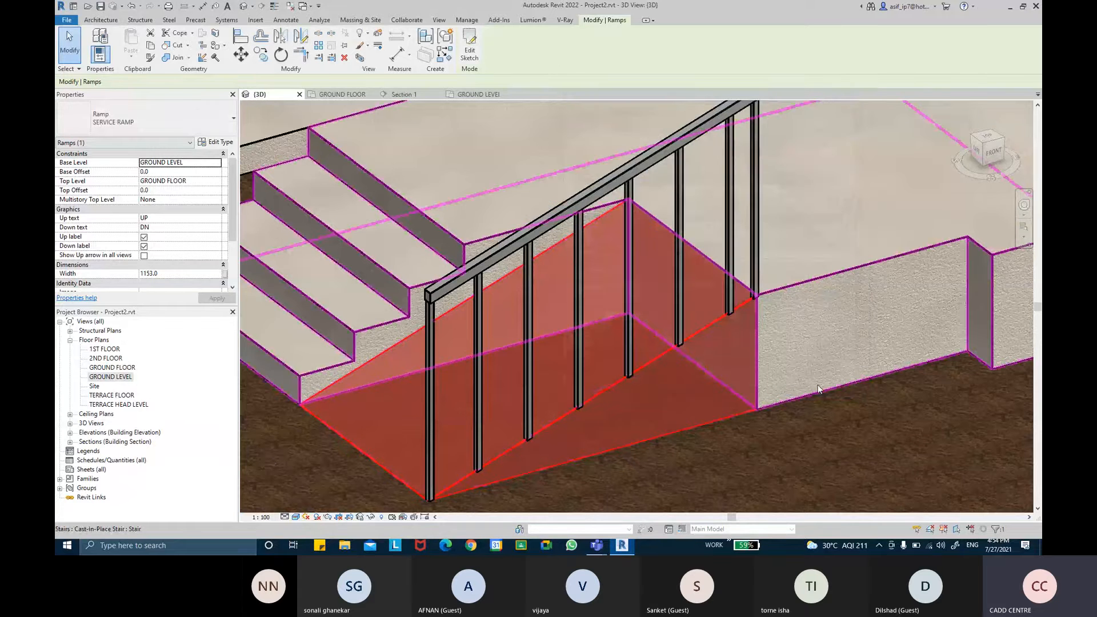
pyautogui.press('Escape')
# Create an FFL-BATHROOM floor over the ramp in the GROUND FLOOR plan with an 1800 by about 1153 mm rectangular boundary, and show it in 3D
pyautogui.keyDown('shift'); pyautogui.moveTo(817, 385); pyautogui.dragTo(721, 361, button='middle'); pyautogui.keyUp('shift')
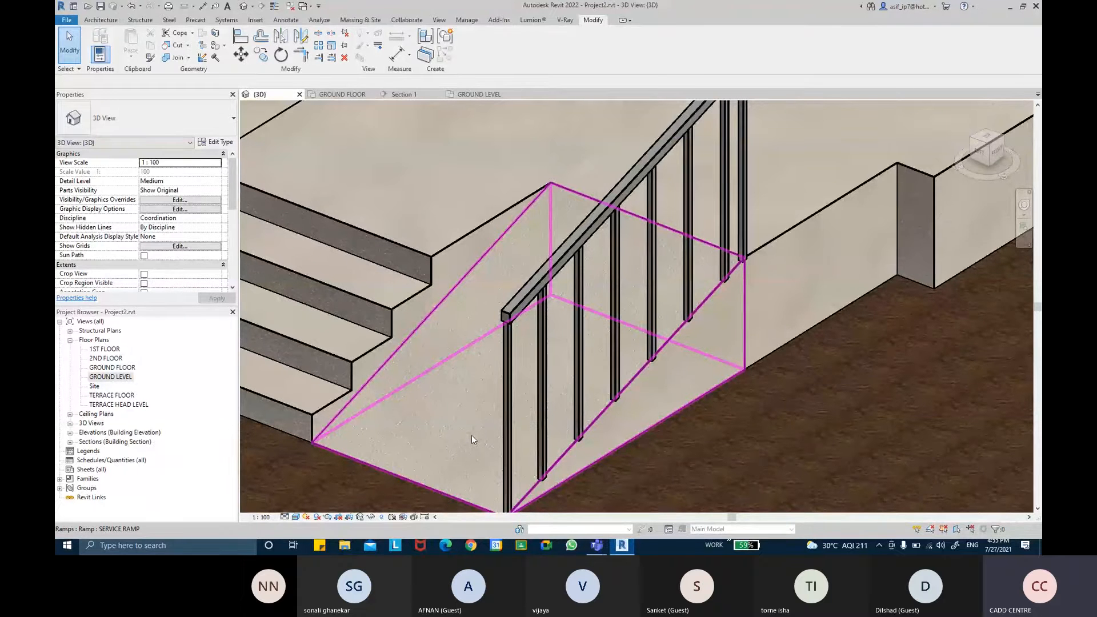
pyautogui.moveTo(774, 327)
pyautogui.keyDown('shift'); pyautogui.mouseDown(button='middle')
pyautogui.moveTo(753, 296)
pyautogui.moveTo(774, 304)
pyautogui.moveTo(769, 285)
pyautogui.moveTo(782, 313)
pyautogui.moveTo(768, 316)
pyautogui.mouseUp(button='middle'); pyautogui.keyUp('shift')
pyautogui.scroll(-3, 753, 296)
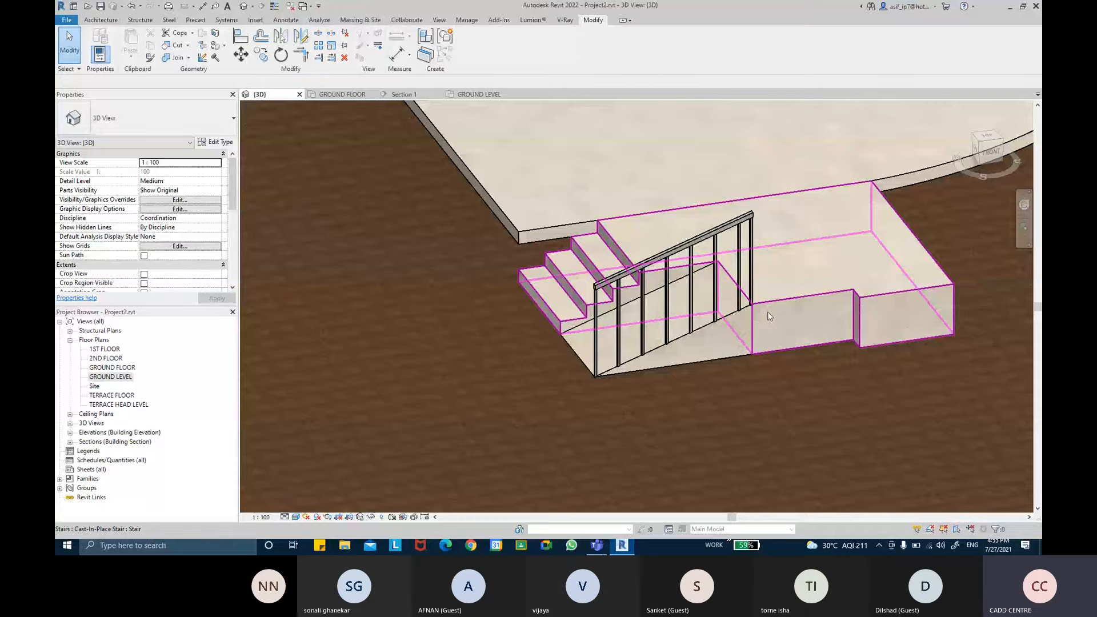
pyautogui.keyDown('shift'); pyautogui.moveTo(768, 316); pyautogui.dragTo(734, 382, button='middle'); pyautogui.keyUp('shift')
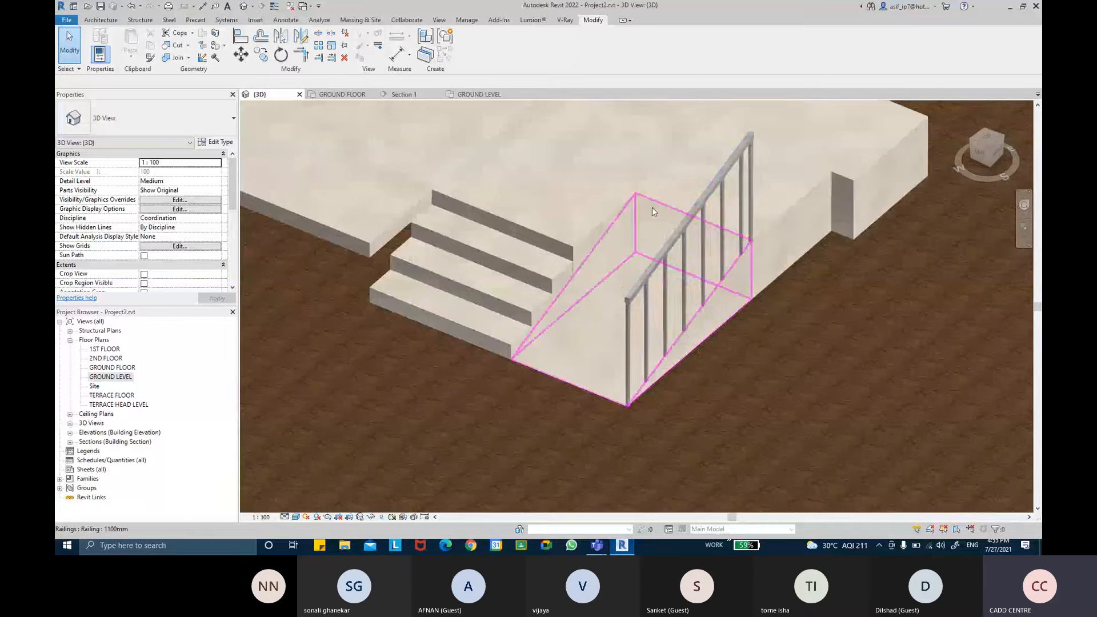
pyautogui.click(101, 19)
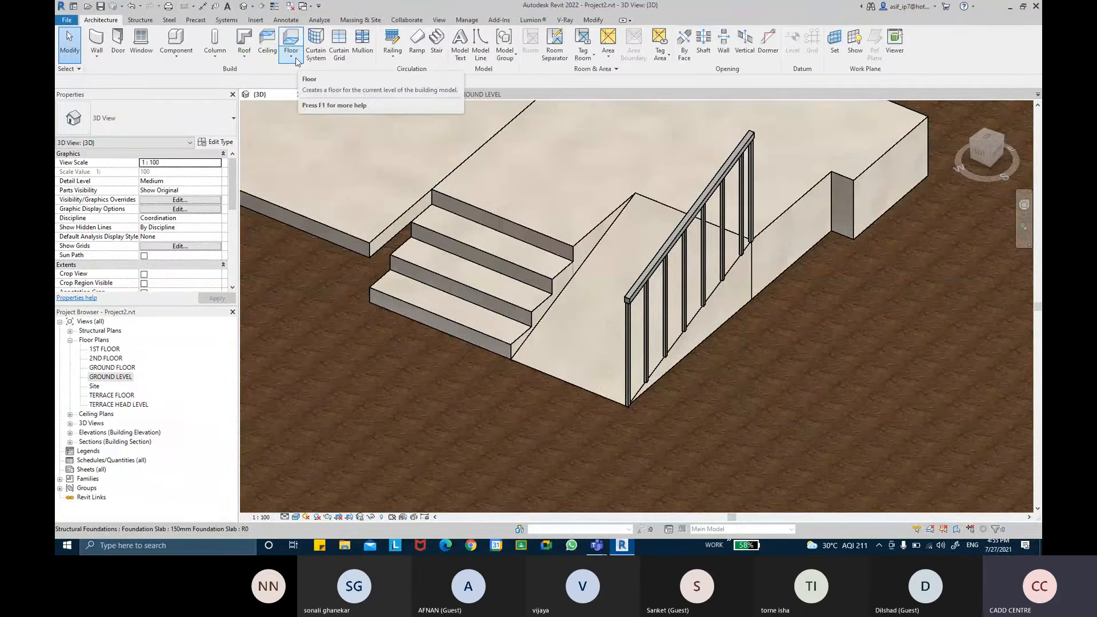
pyautogui.click(116, 368)
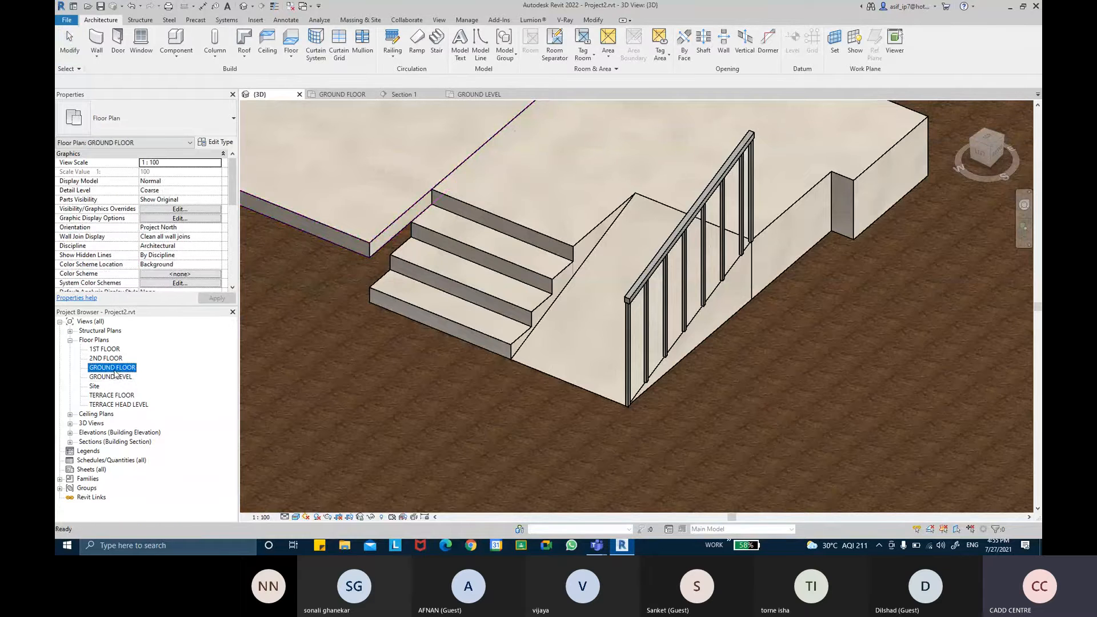
pyautogui.doubleClick(115, 369)
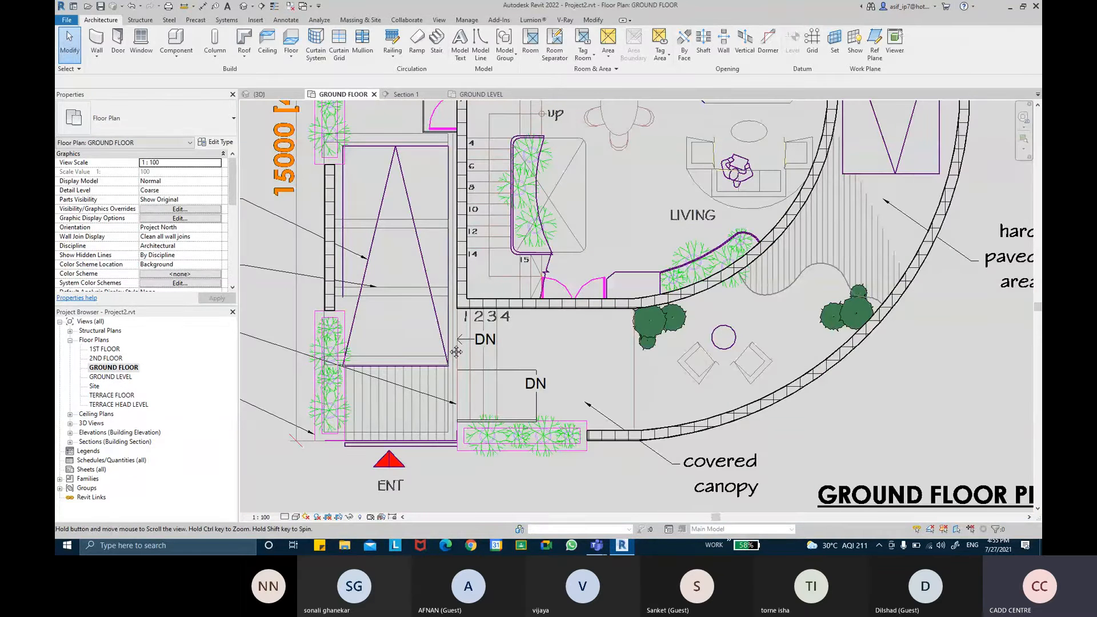
pyautogui.scroll(4, 456, 351)
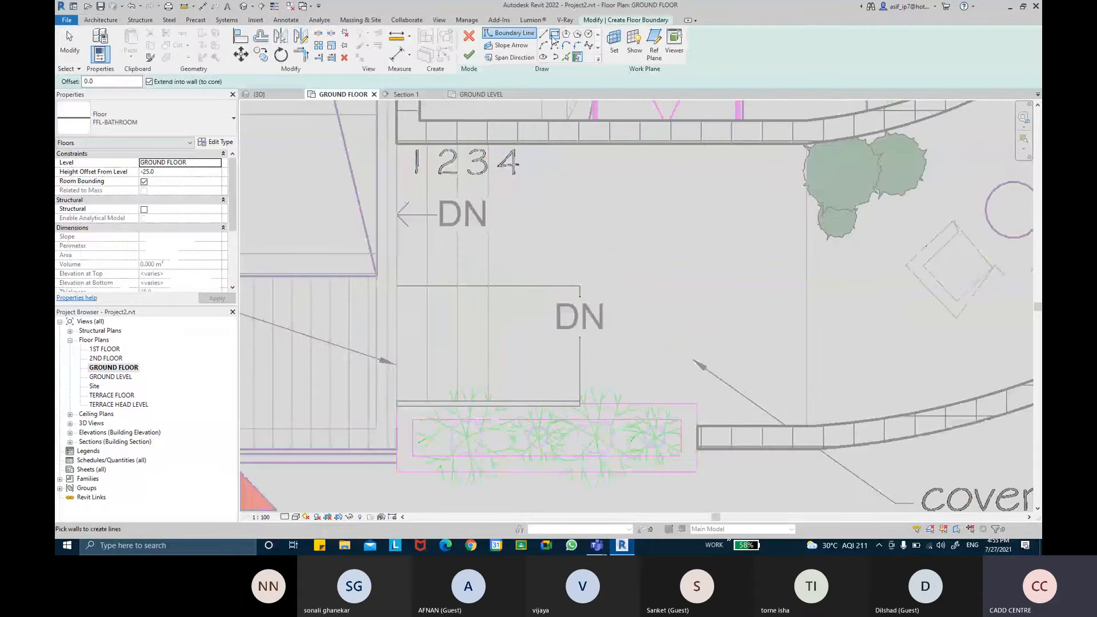
pyautogui.click(398, 286)
pyautogui.click(579, 403)
pyautogui.scroll(2, 579, 404)
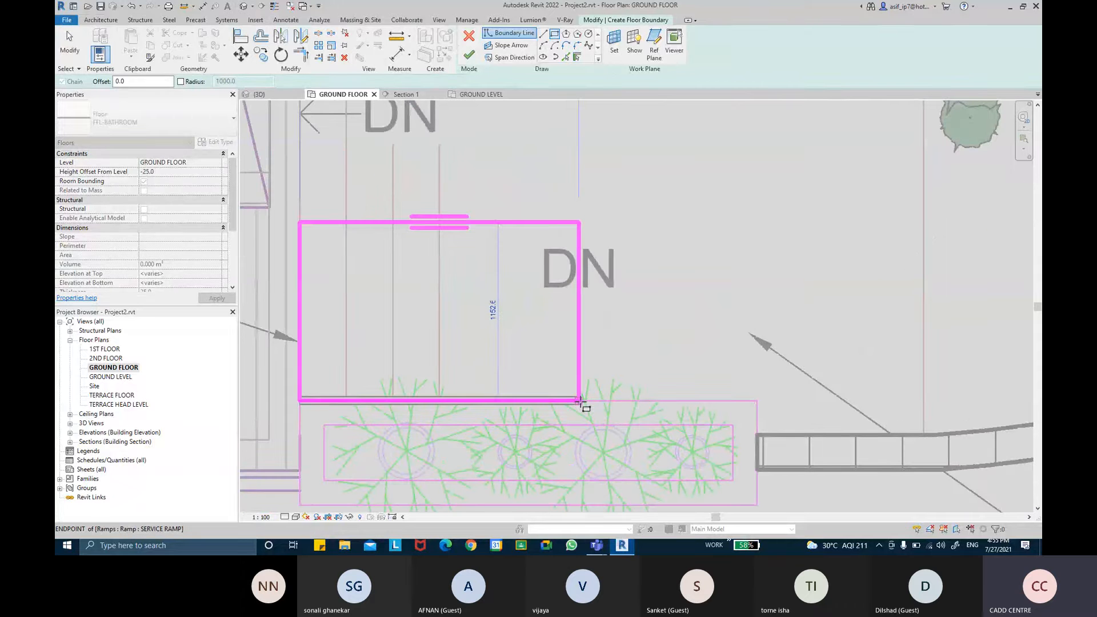
pyautogui.click(580, 403)
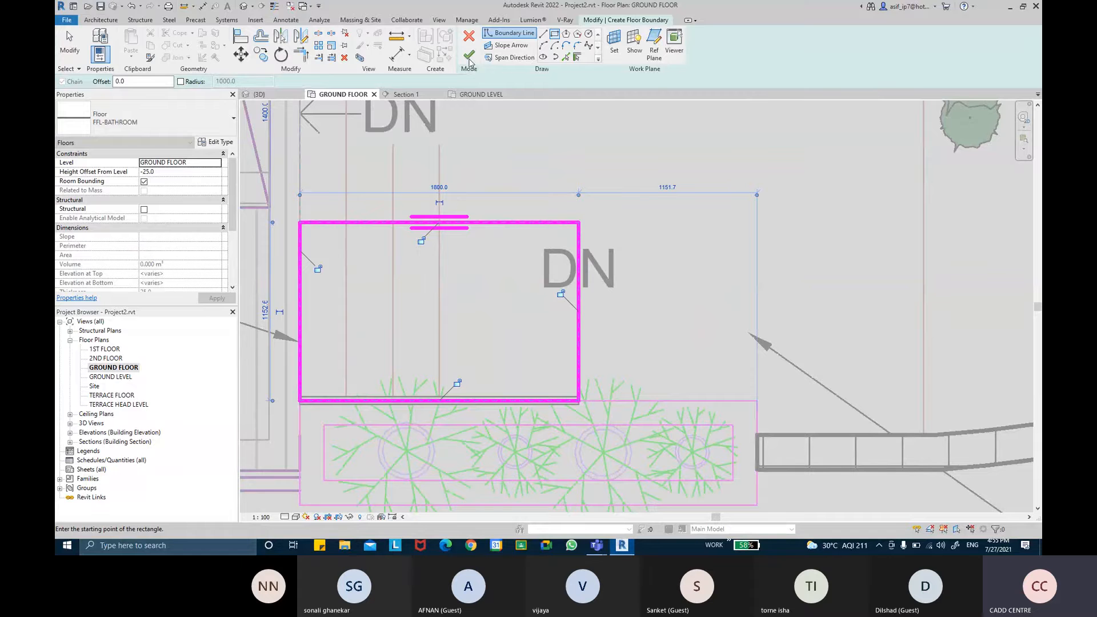
pyautogui.click(469, 58)
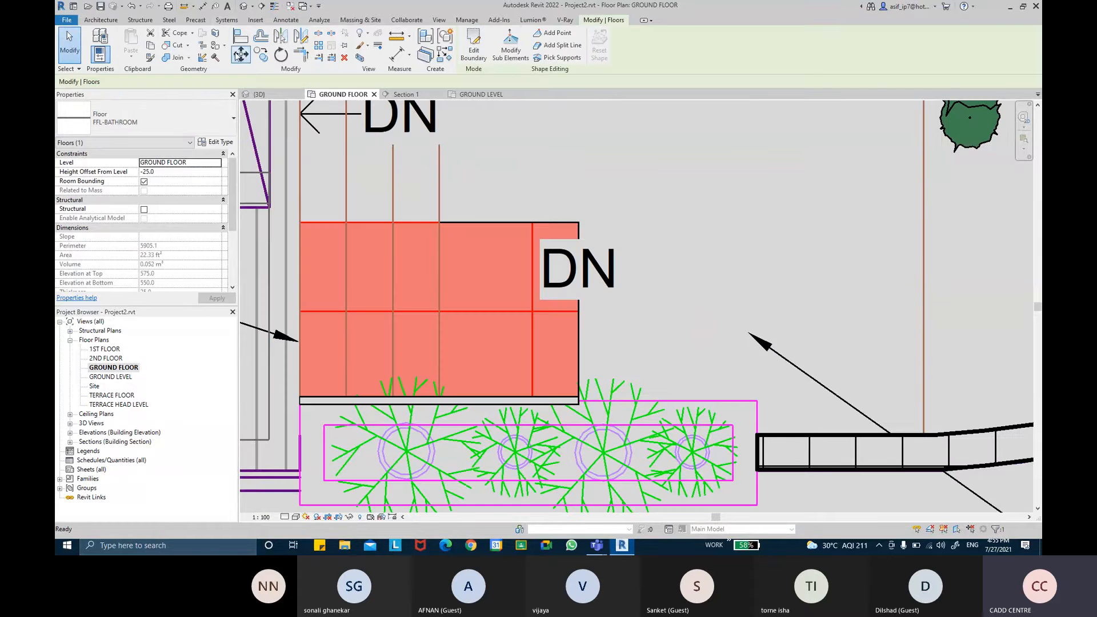
pyautogui.click(243, 7)
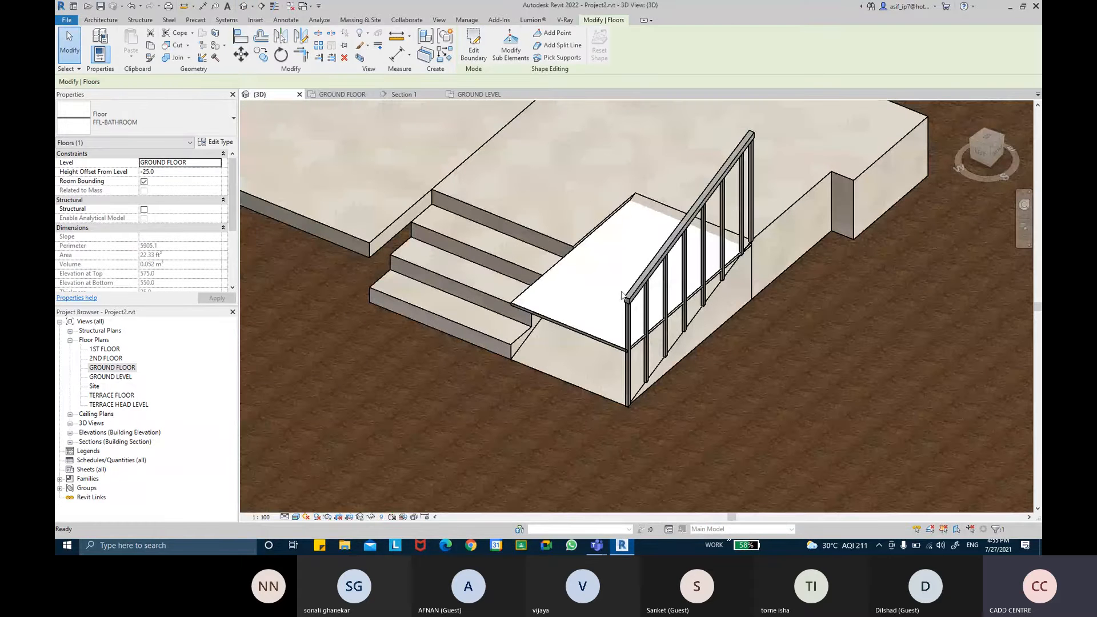
pyautogui.press('Escape')
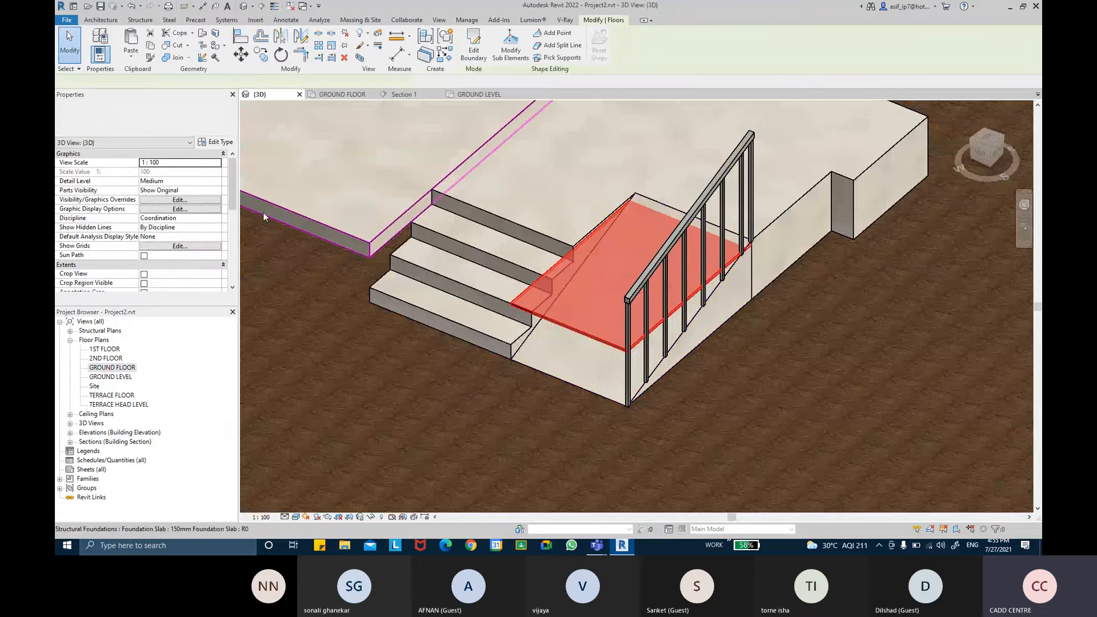
# Set the ramp finish floor's height offset from the GROUND FLOOR level to 0
pyautogui.click(178, 172)
pyautogui.write('0.0')
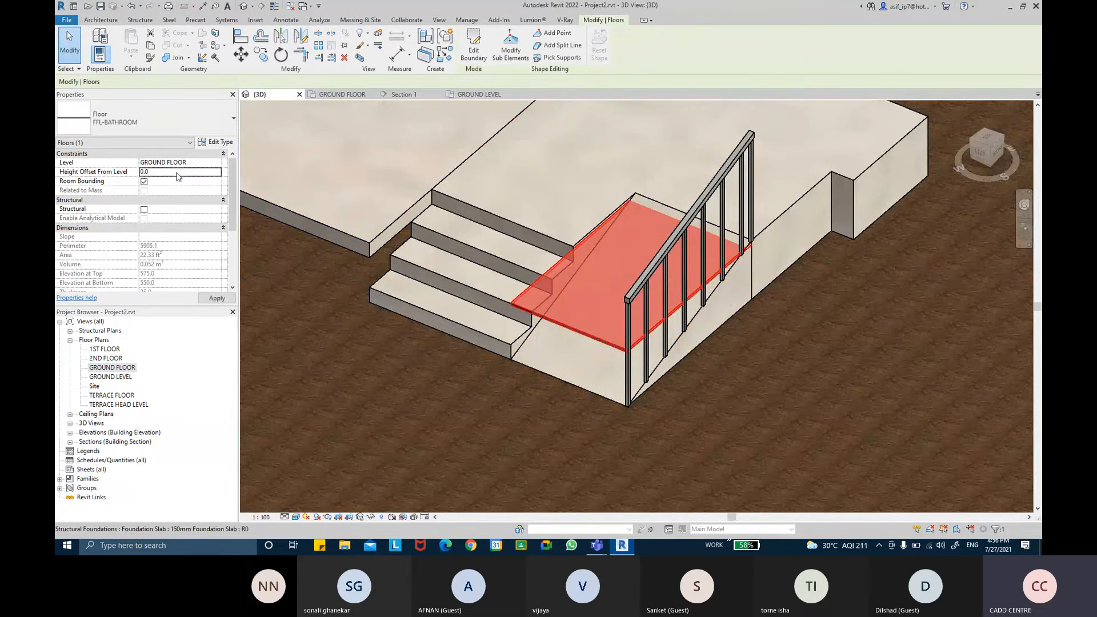
pyautogui.click(226, 301)
pyautogui.moveTo(532, 286)
pyautogui.keyDown('shift'); pyautogui.mouseDown(button='middle')
pyautogui.moveTo(577, 288)
pyautogui.moveTo(547, 288)
pyautogui.mouseUp(button='middle'); pyautogui.keyUp('shift')
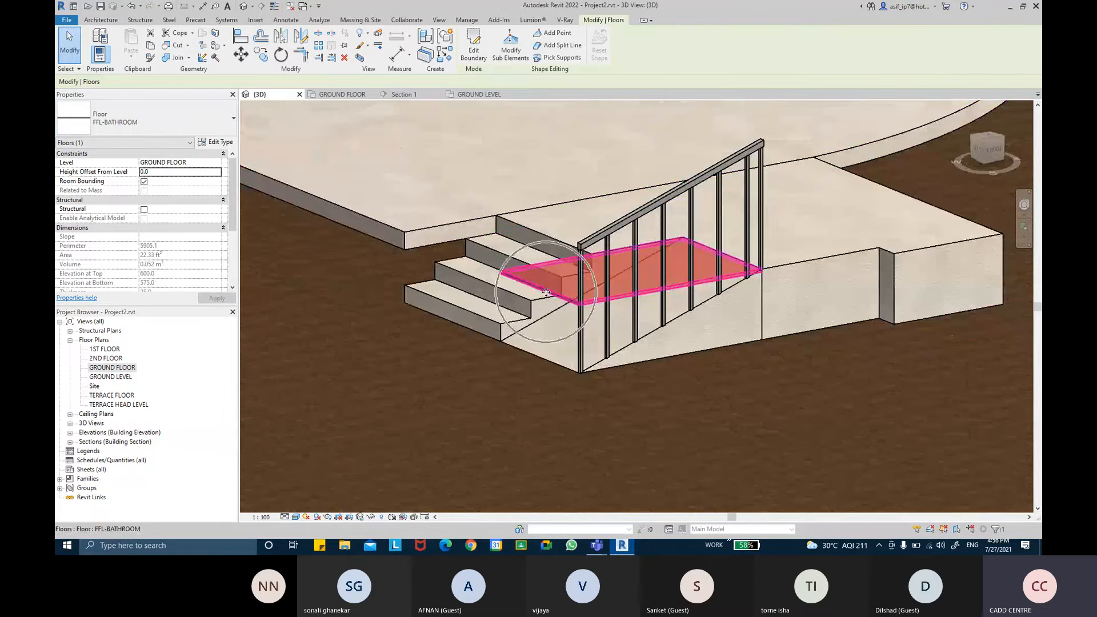
# Change the ramp finish floor's level to GROUND LEVEL and set its height offset to 25 mm
pyautogui.click(217, 162)
pyautogui.click(161, 171)
pyautogui.click(217, 298)
pyautogui.keyDown('shift'); pyautogui.moveTo(609, 360); pyautogui.dragTo(641, 341, button='middle'); pyautogui.keyUp('shift')
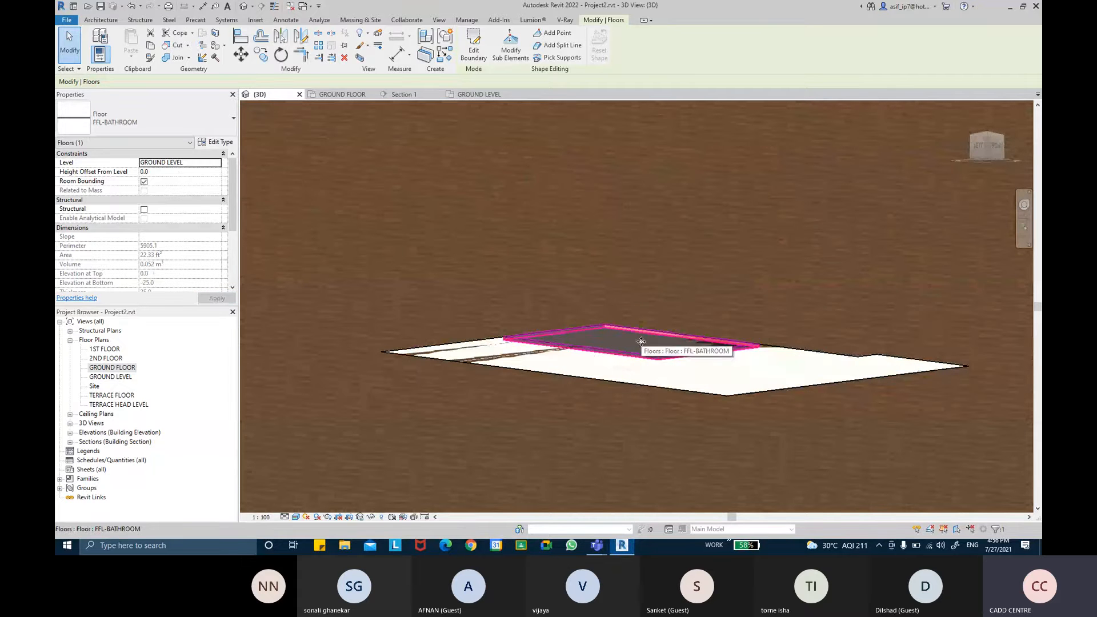
pyautogui.click(175, 172)
pyautogui.write('25.0')
pyautogui.click(216, 298)
pyautogui.scroll(5, 628, 370)
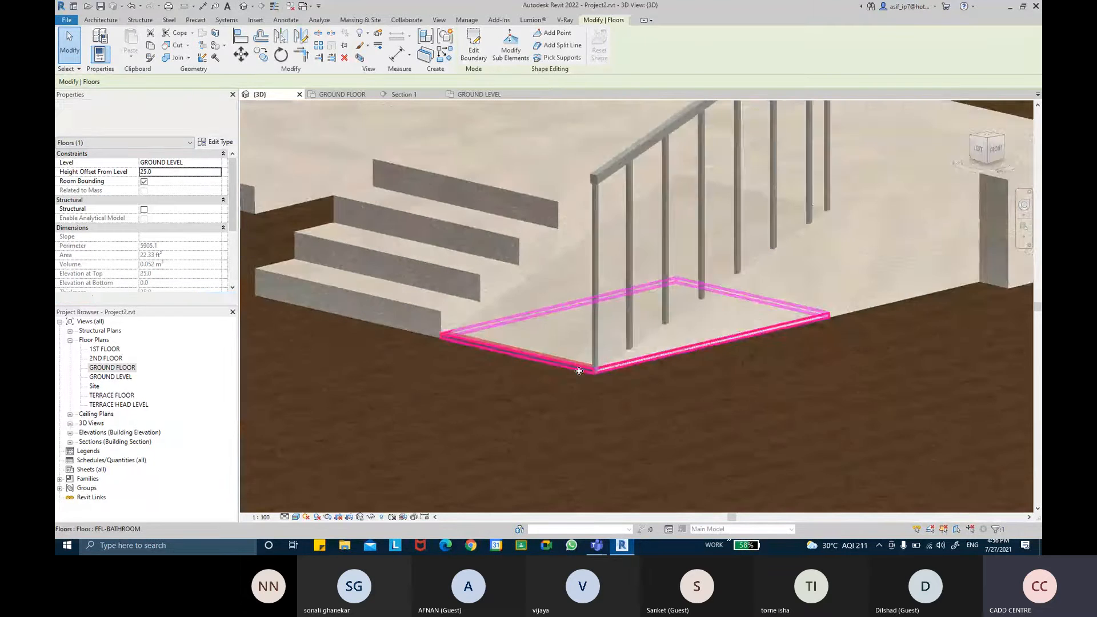
# Try raising the upper edge of the ramp finish floor to an elevation of 600 mm by modifying its sub-elements
pyautogui.press('ctrl')
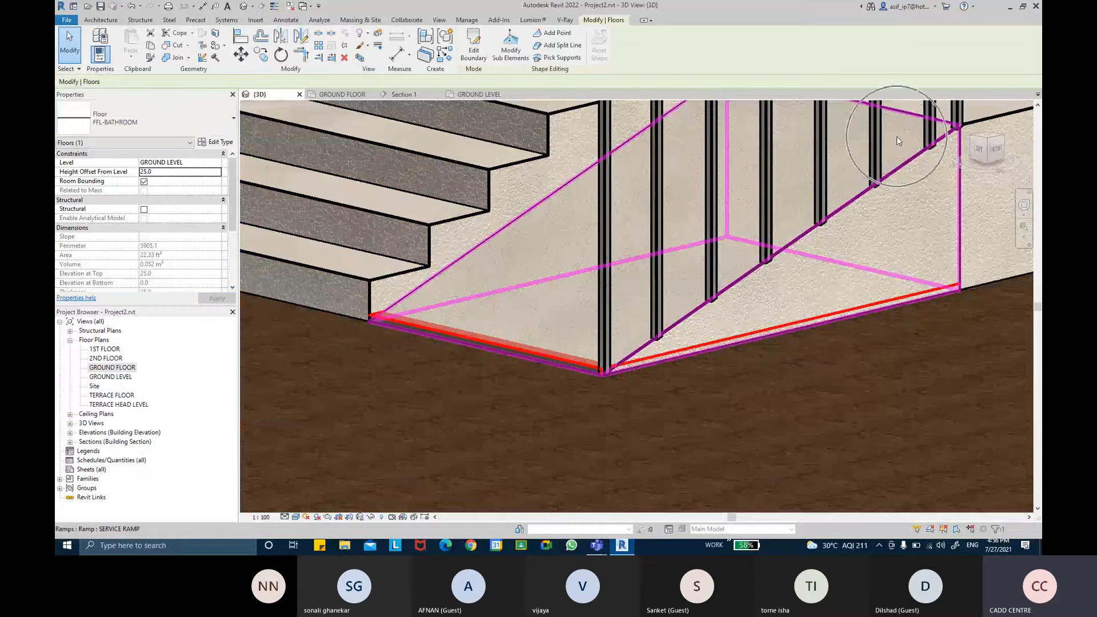
pyautogui.moveTo(896, 137); pyautogui.dragTo(878, 141, button='middle')
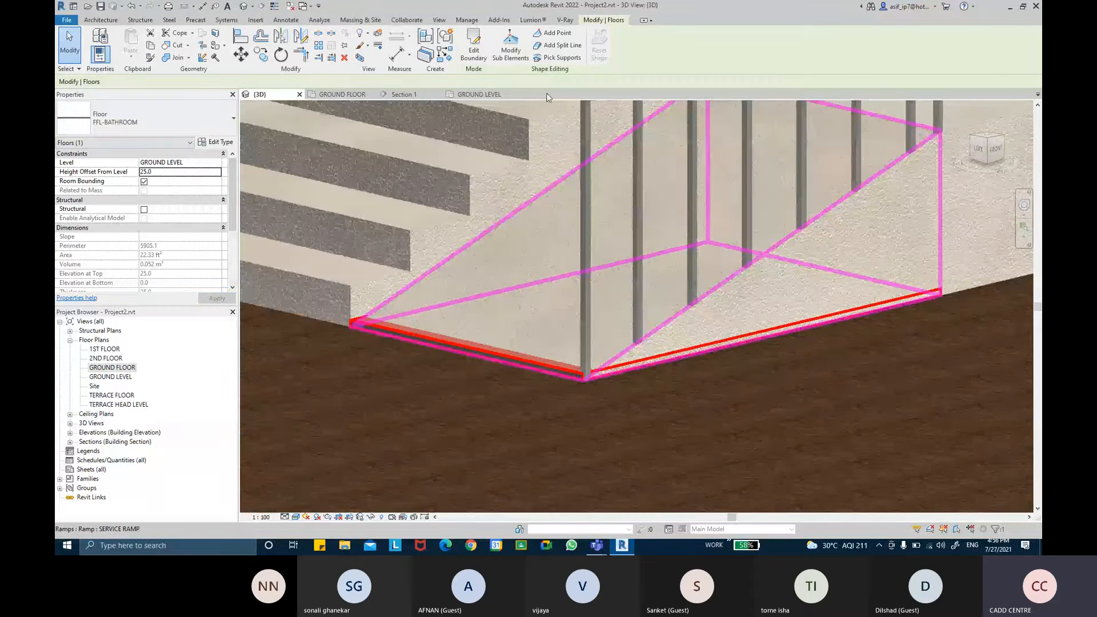
pyautogui.click(519, 61)
pyautogui.moveTo(782, 232); pyautogui.dragTo(758, 244, button='middle')
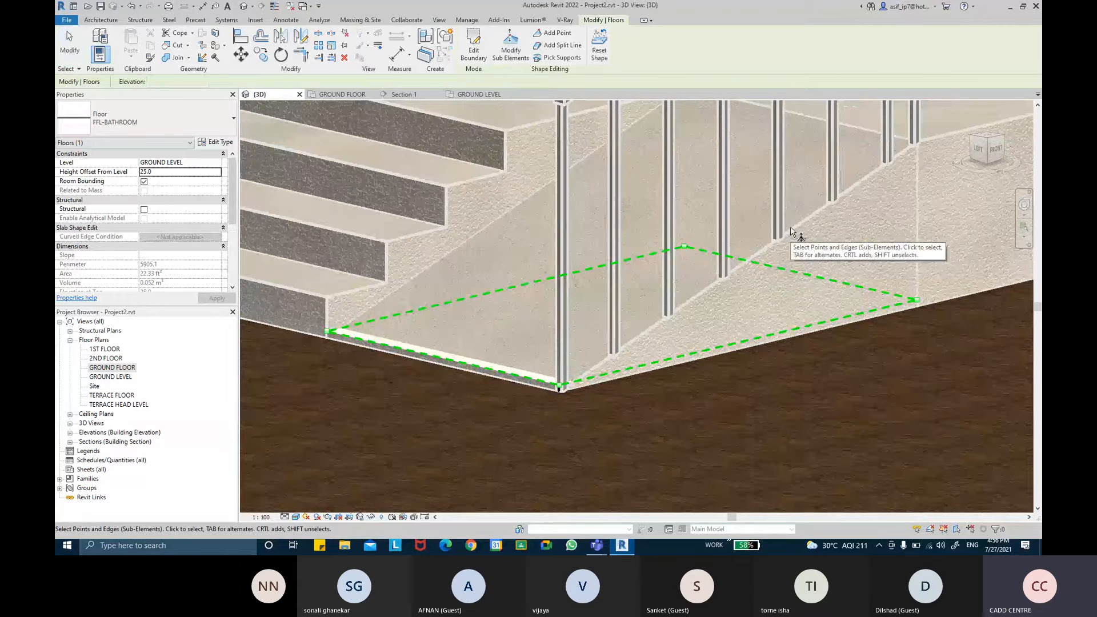
pyautogui.keyDown('shift'); pyautogui.moveTo(814, 280); pyautogui.dragTo(841, 264, button='middle'); pyautogui.keyUp('shift')
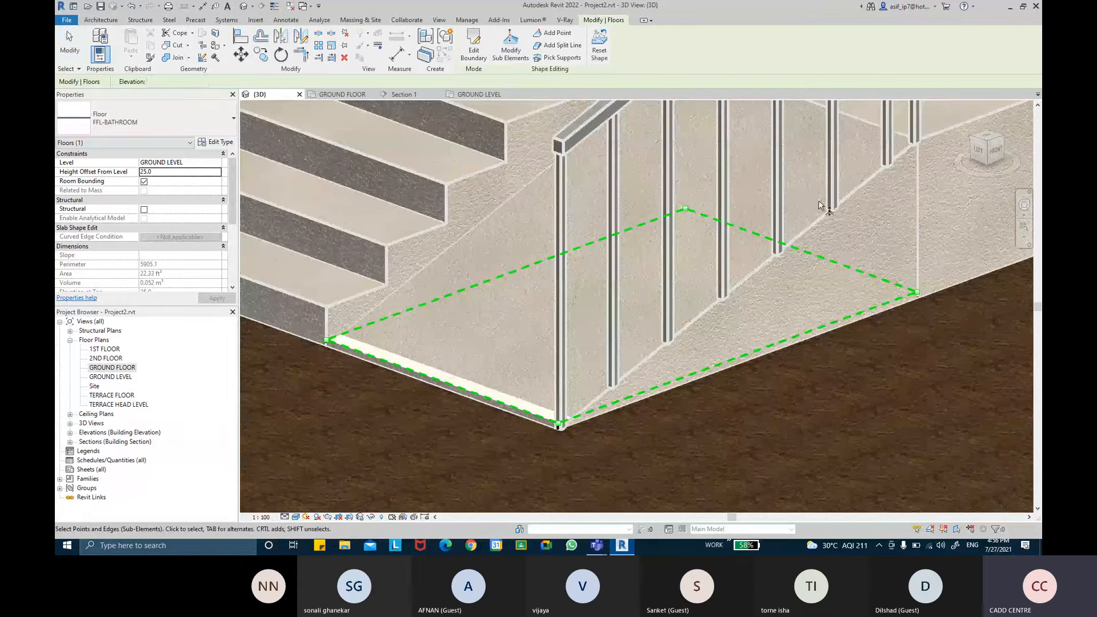
pyautogui.click(814, 250)
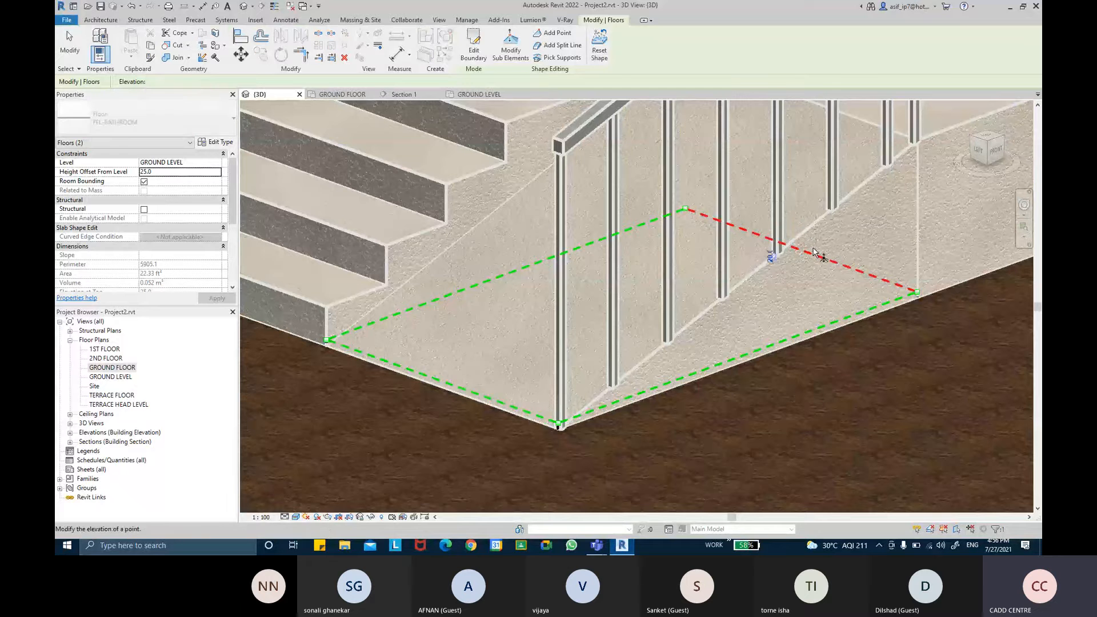
pyautogui.moveTo(814, 250); pyautogui.dragTo(811, 246)
pyautogui.click(810, 243)
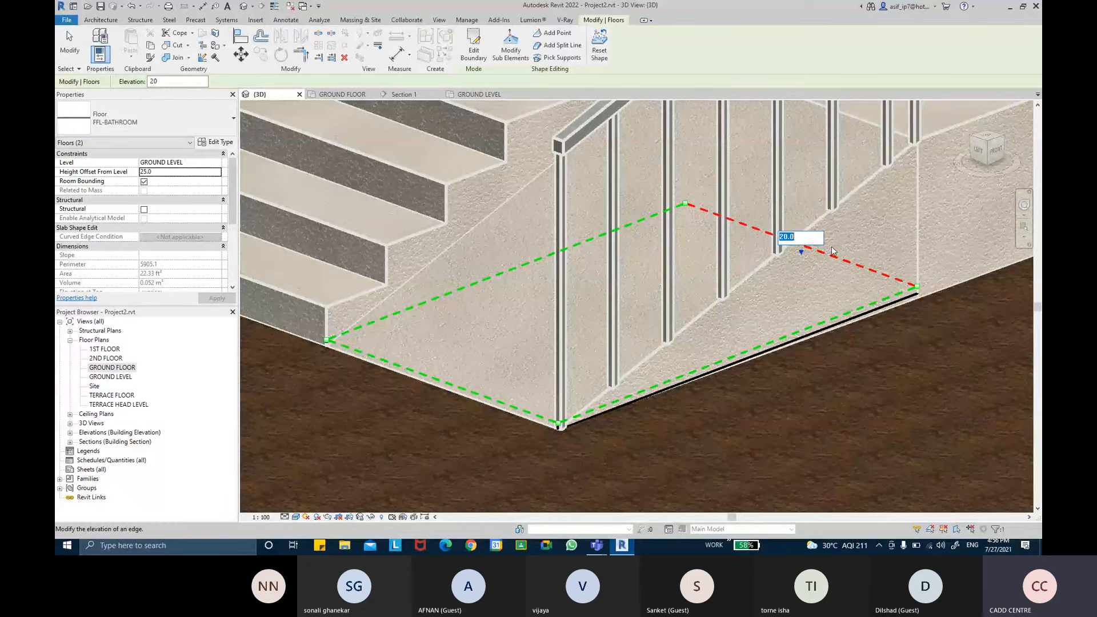
pyautogui.write('60')
pyautogui.press('Return')
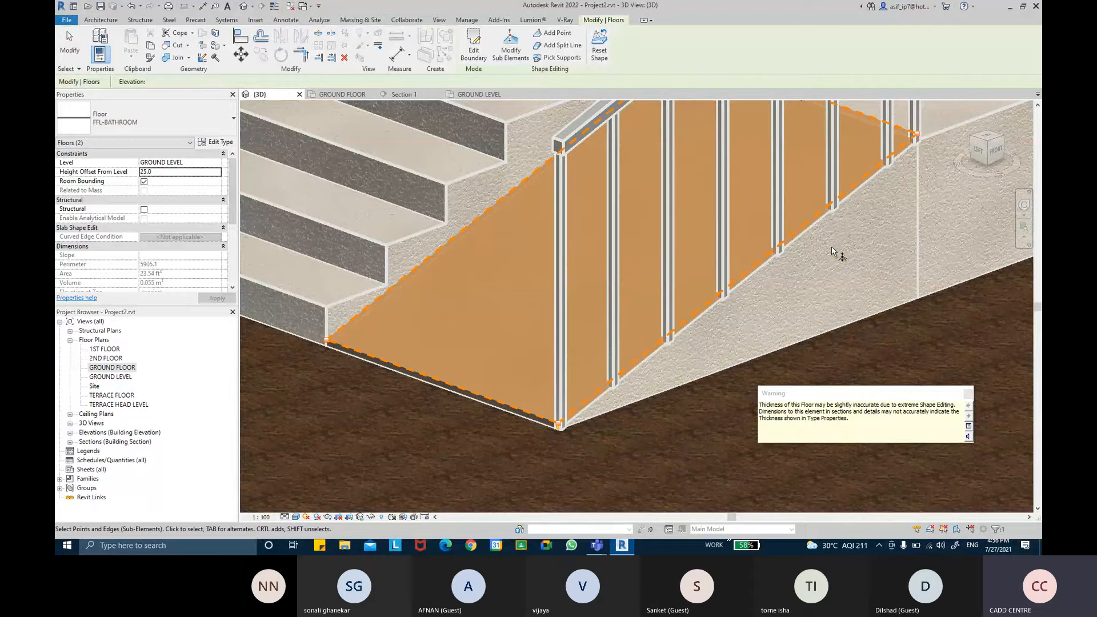
pyautogui.moveTo(881, 319); pyautogui.dragTo(871, 382, button='middle')
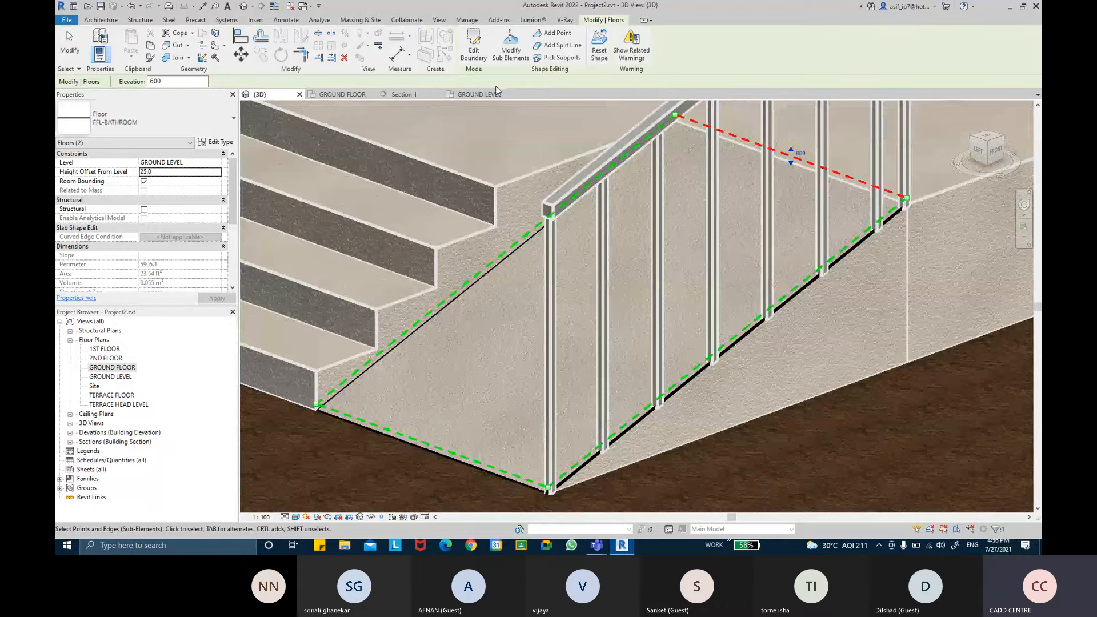
pyautogui.press('Escape')
pyautogui.press('Escape')
pyautogui.keyDown('shift'); pyautogui.moveTo(799, 200); pyautogui.dragTo(450, 387, button='middle'); pyautogui.keyUp('shift')
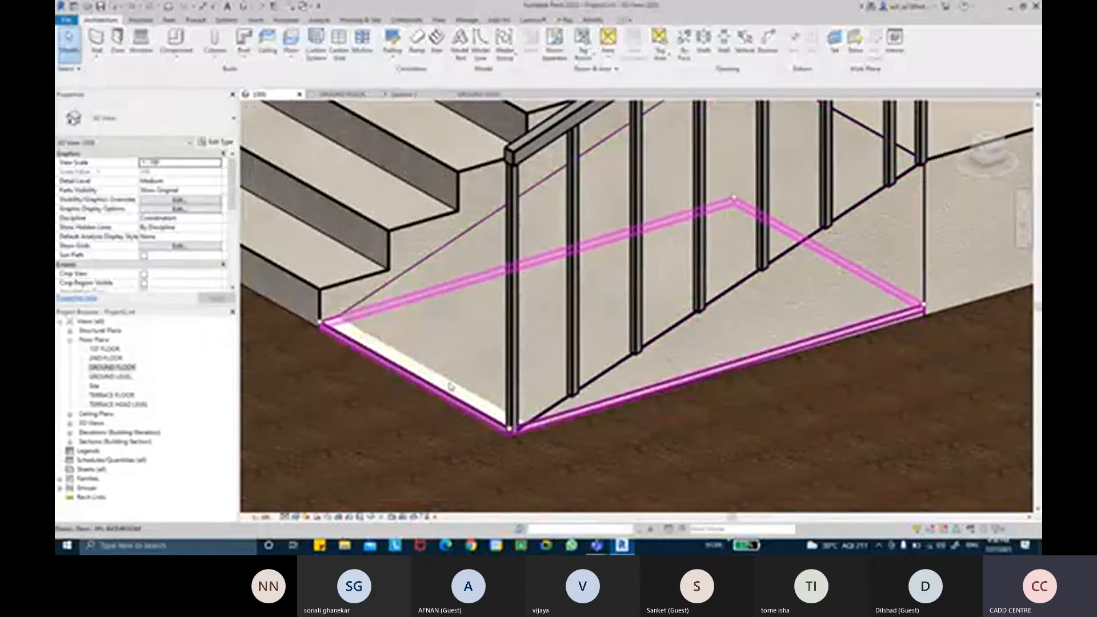
# Slope the ramp finish floor again by setting its upper edge's sub-element elevation to 600 mm
pyautogui.click(450, 387)
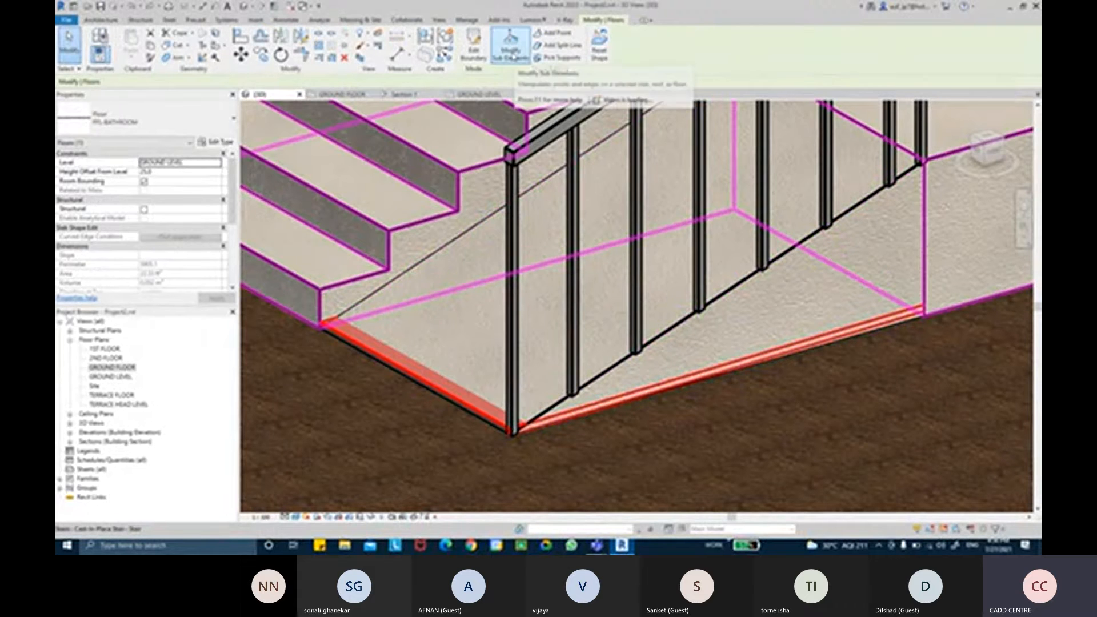
pyautogui.click(512, 57)
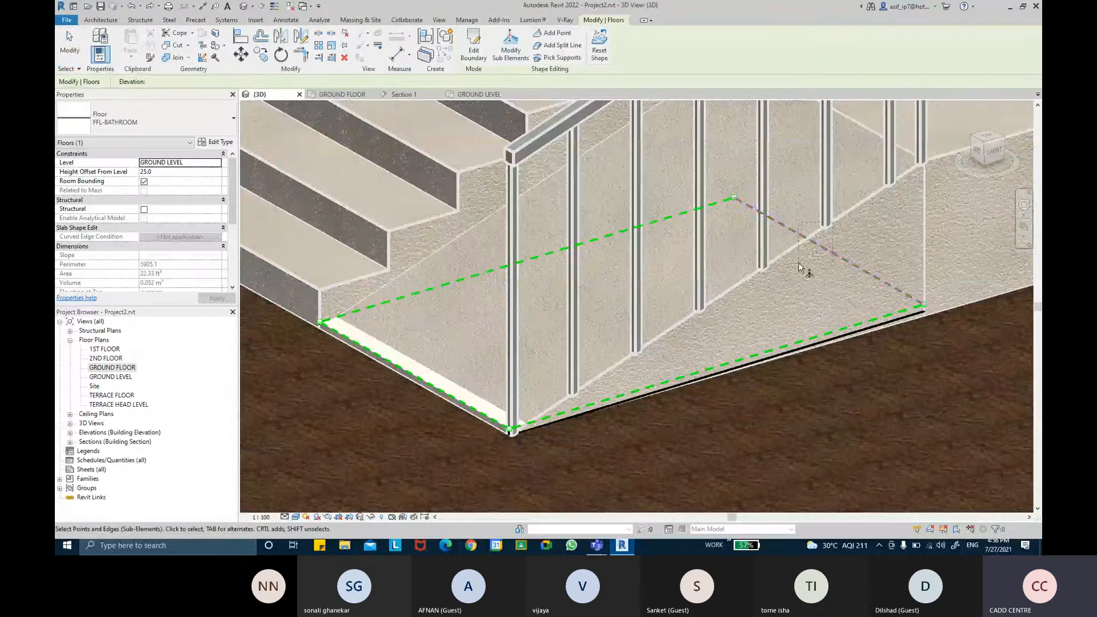
pyautogui.click(835, 250)
pyautogui.click(837, 249)
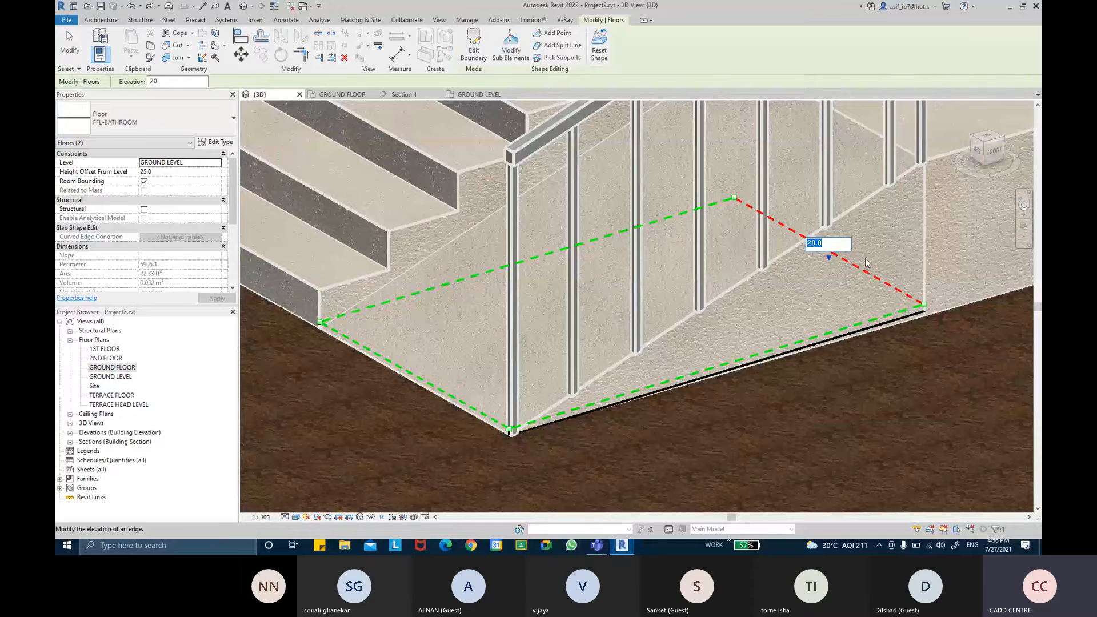
pyautogui.write('600')
pyautogui.press('Return')
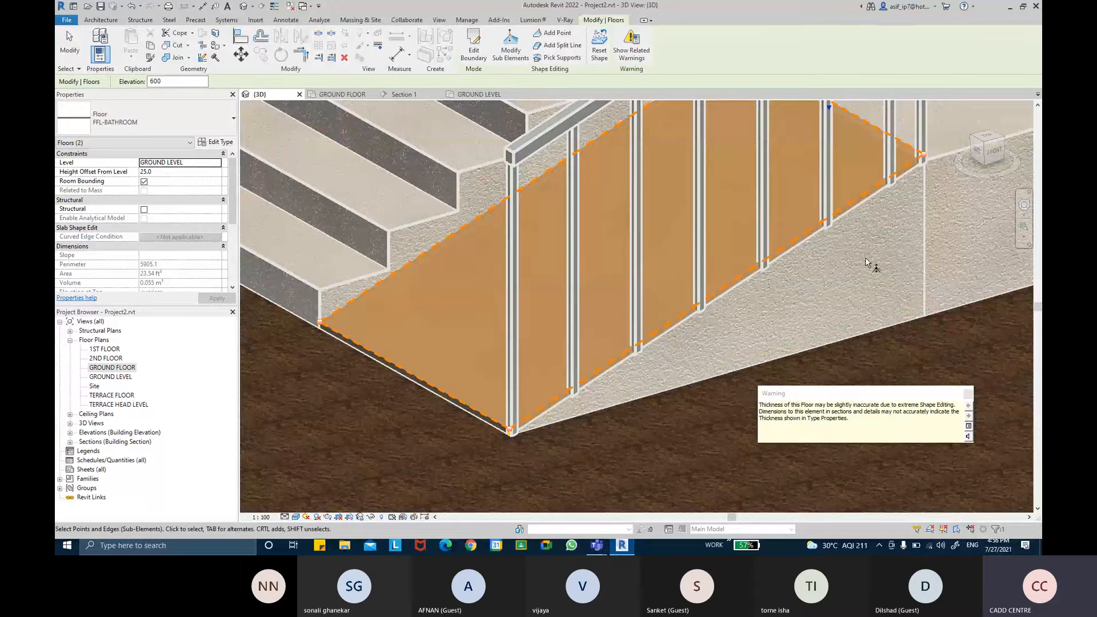
pyautogui.moveTo(707, 213); pyautogui.dragTo(671, 239, button='middle')
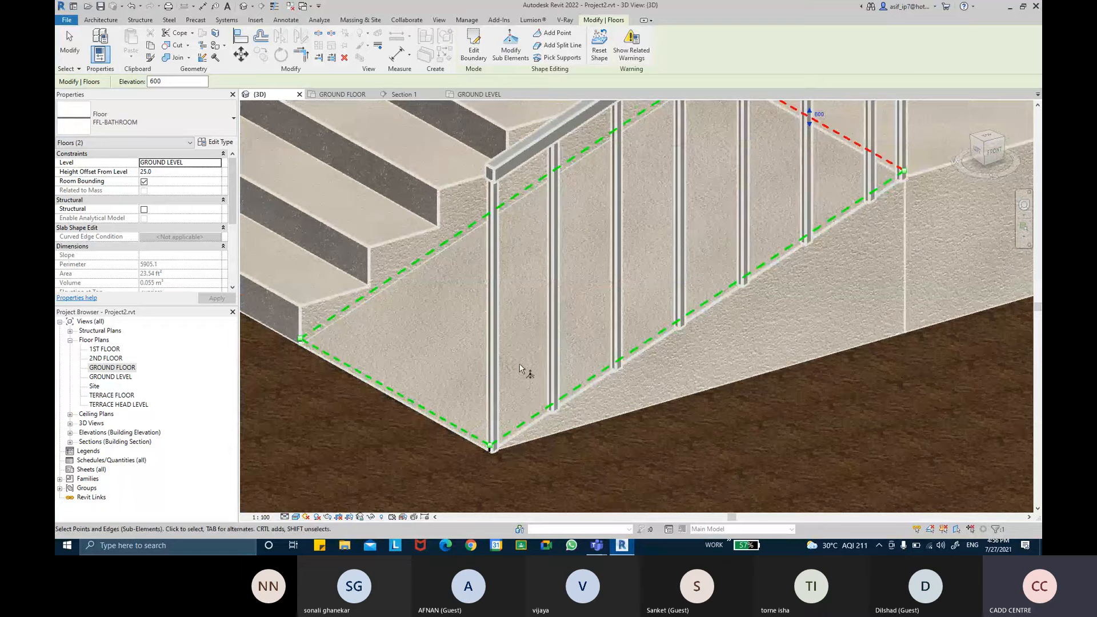
pyautogui.click(393, 395)
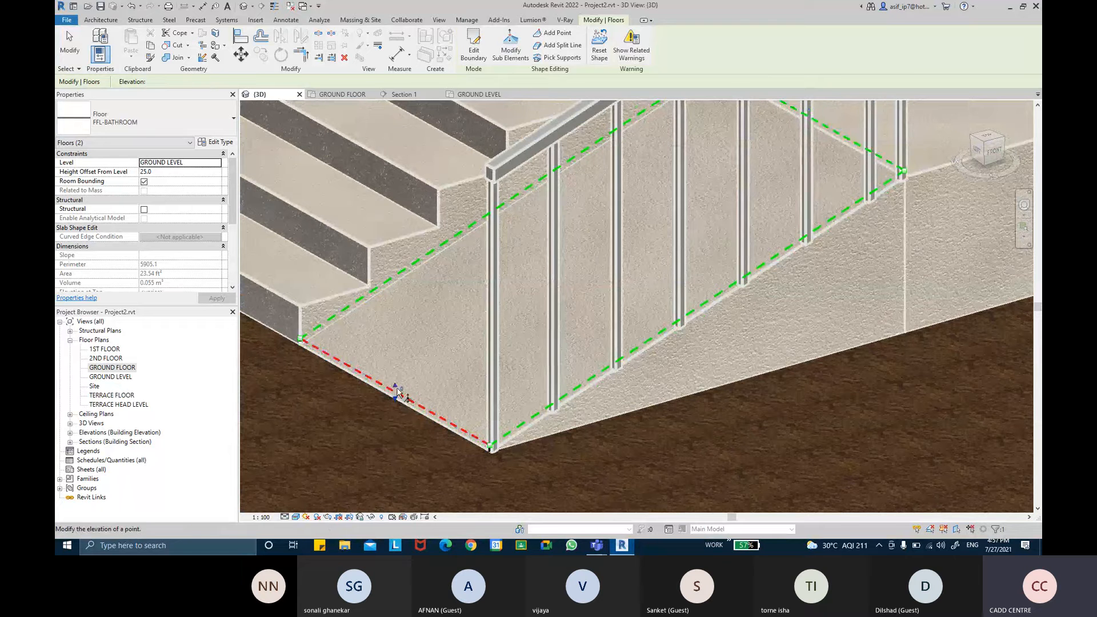
pyautogui.press('Escape')
pyautogui.press('Escape')
# Duplicate the ramp finish floor's type as FFL-BATHROOM 2
pyautogui.scroll(-3, 714, 255)
pyautogui.keyDown('shift'); pyautogui.moveTo(666, 293); pyautogui.dragTo(671, 241, button='middle'); pyautogui.keyUp('shift')
pyautogui.click(644, 200)
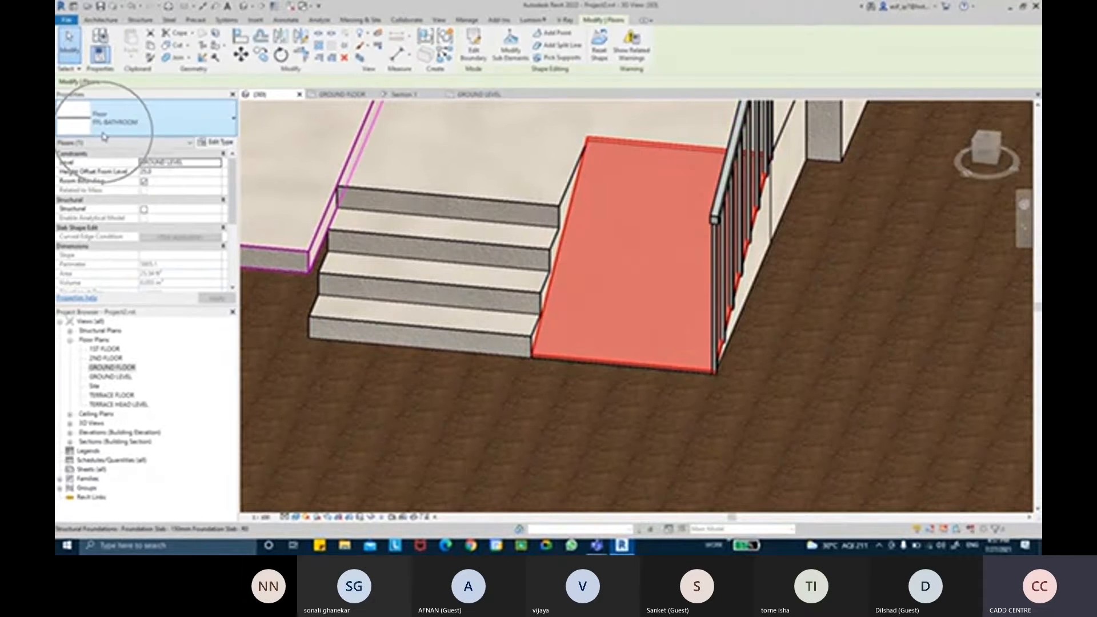
pyautogui.click(208, 144)
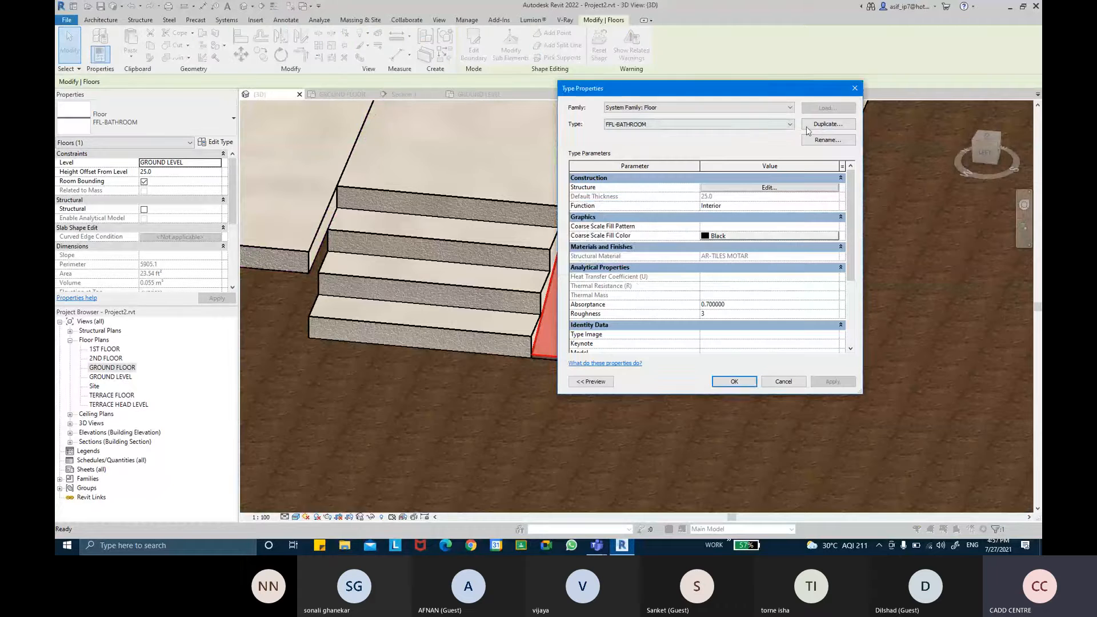
pyautogui.click(819, 125)
pyautogui.click(604, 257)
# Create a new material named AR-STONE-RAMP for the Finish 2 [5] layer in the floor type's structure
pyautogui.click(743, 189)
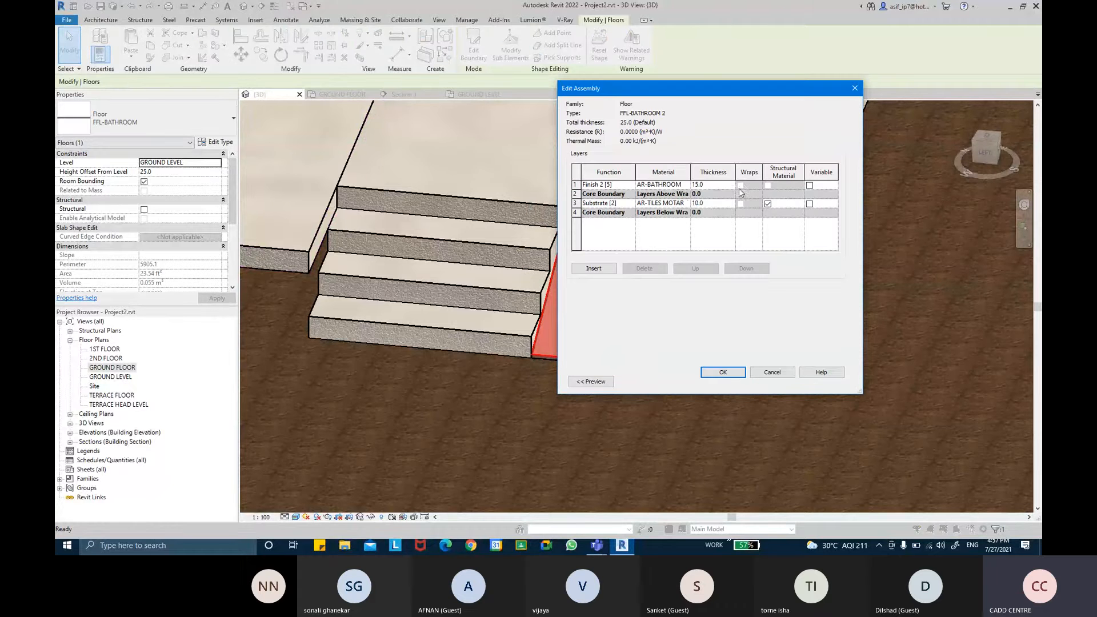
pyautogui.click(662, 184)
pyautogui.click(687, 184)
pyautogui.click(301, 428)
pyautogui.click(320, 440)
pyautogui.click(582, 49)
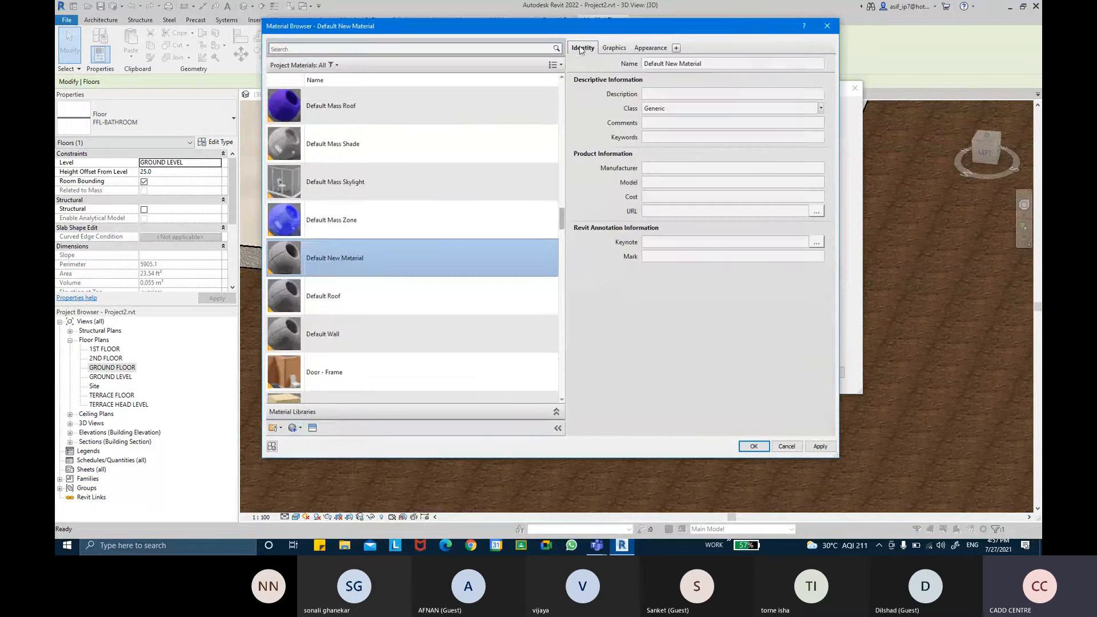
pyautogui.click(707, 67)
pyautogui.press('BackSpace')
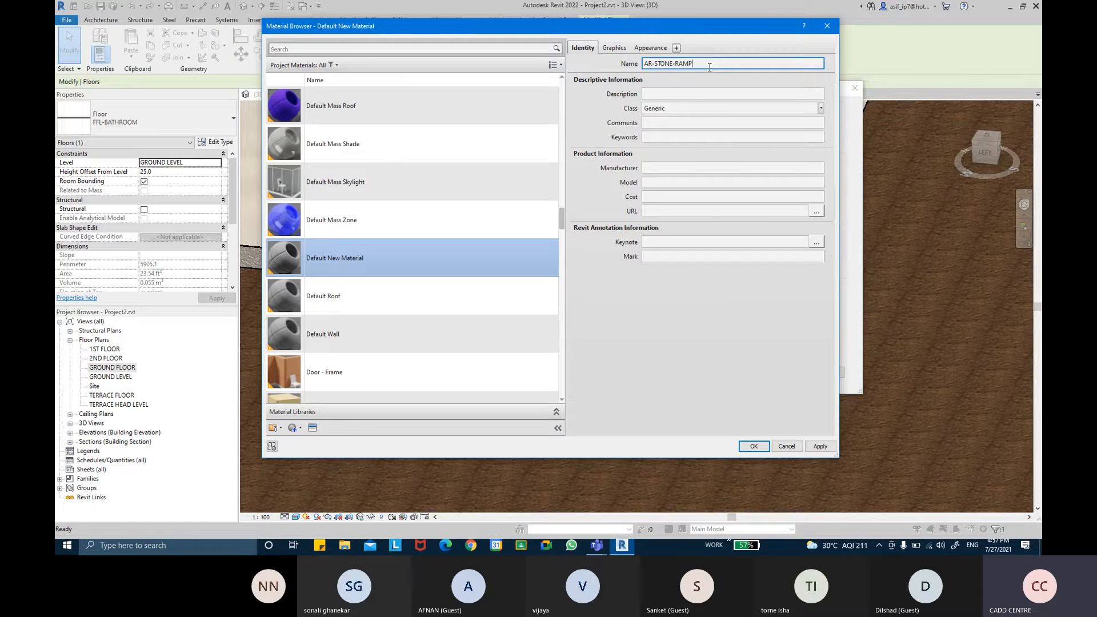
pyautogui.press('Return')
# Give the AR-STONE-RAMP material the Rough - Black appearance from the Granite category of the Stone library
pyautogui.click(614, 49)
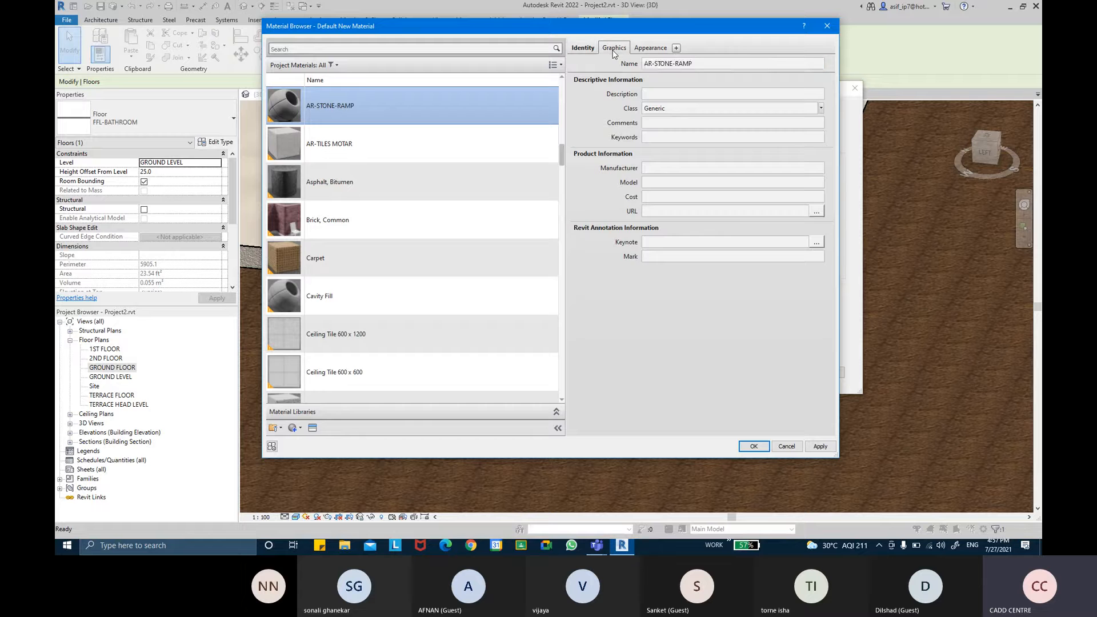
pyautogui.click(649, 48)
pyautogui.click(313, 428)
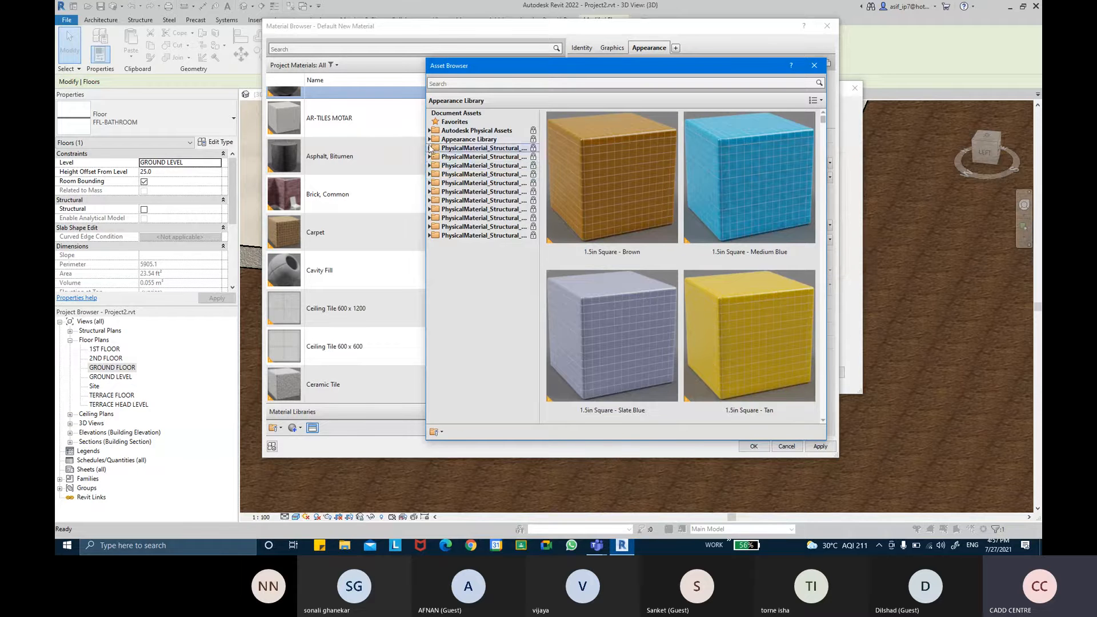
pyautogui.click(430, 148)
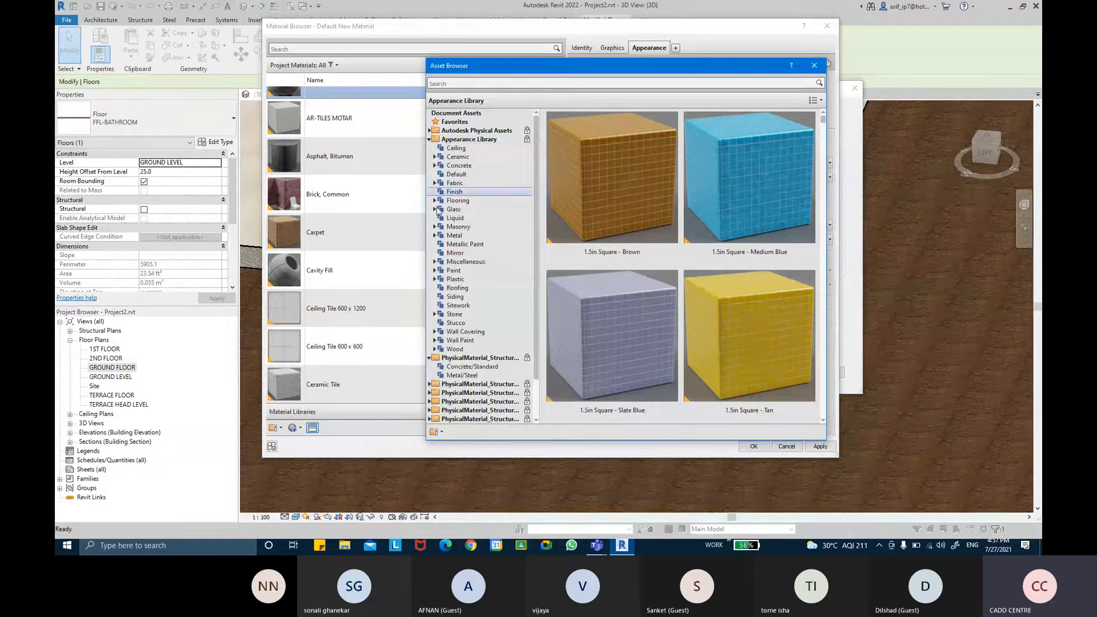
pyautogui.click(469, 316)
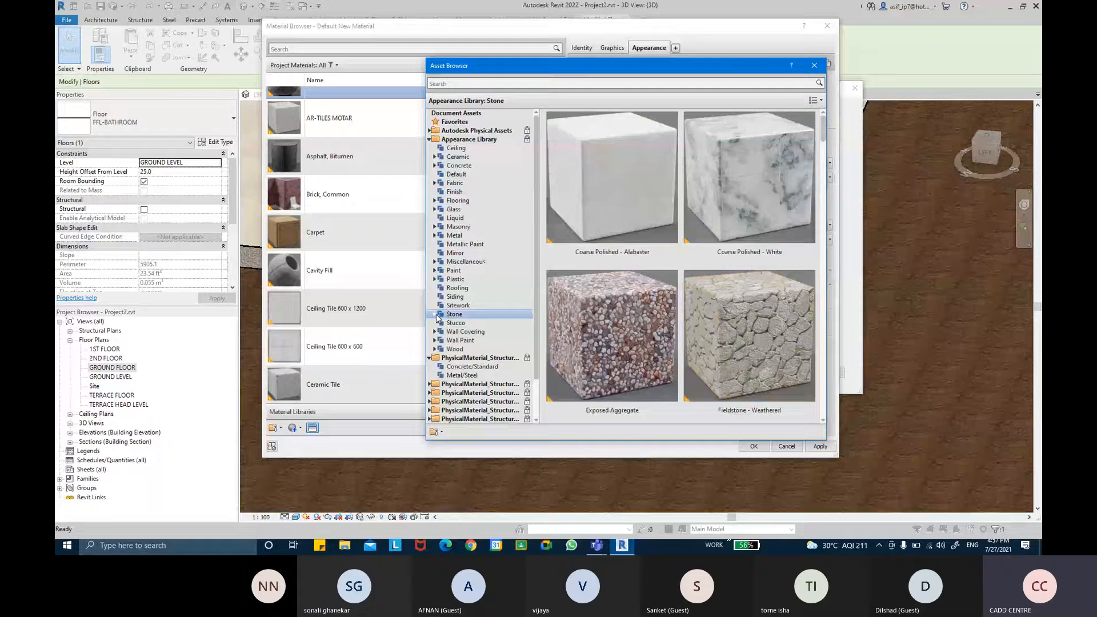
pyautogui.click(436, 314)
pyautogui.click(457, 323)
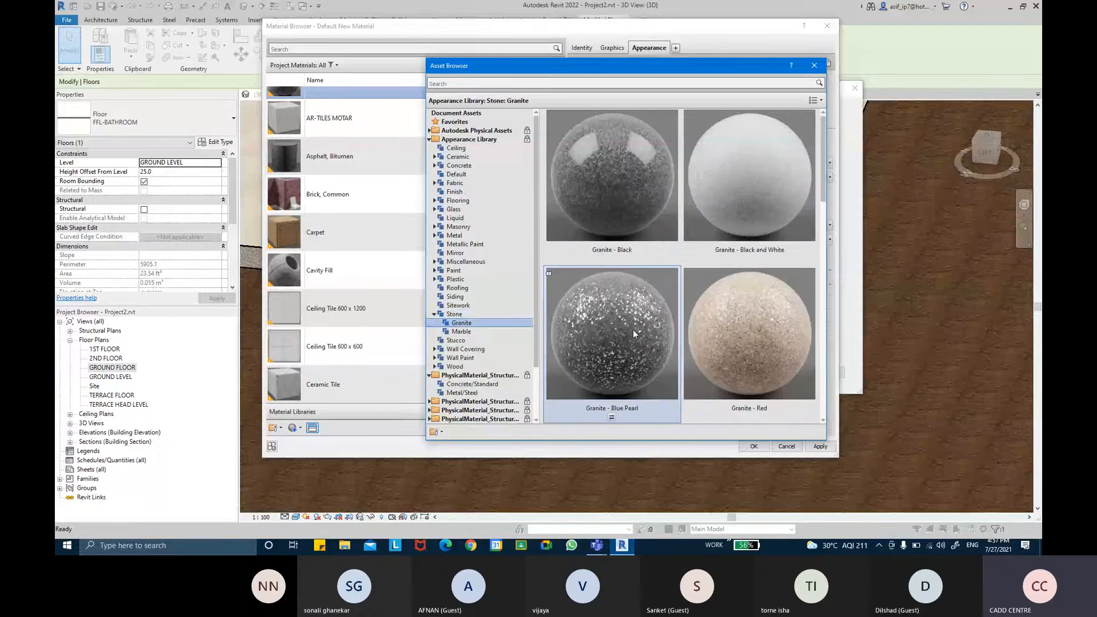
pyautogui.moveTo(821, 173); pyautogui.dragTo(815, 328)
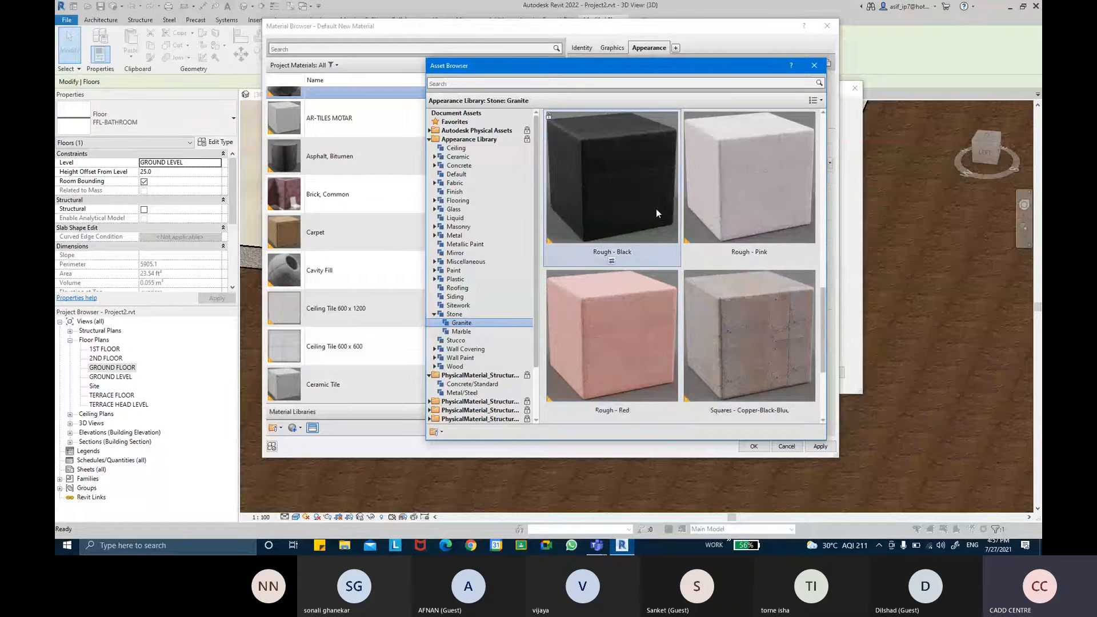
pyautogui.doubleClick(622, 201)
pyautogui.click(814, 65)
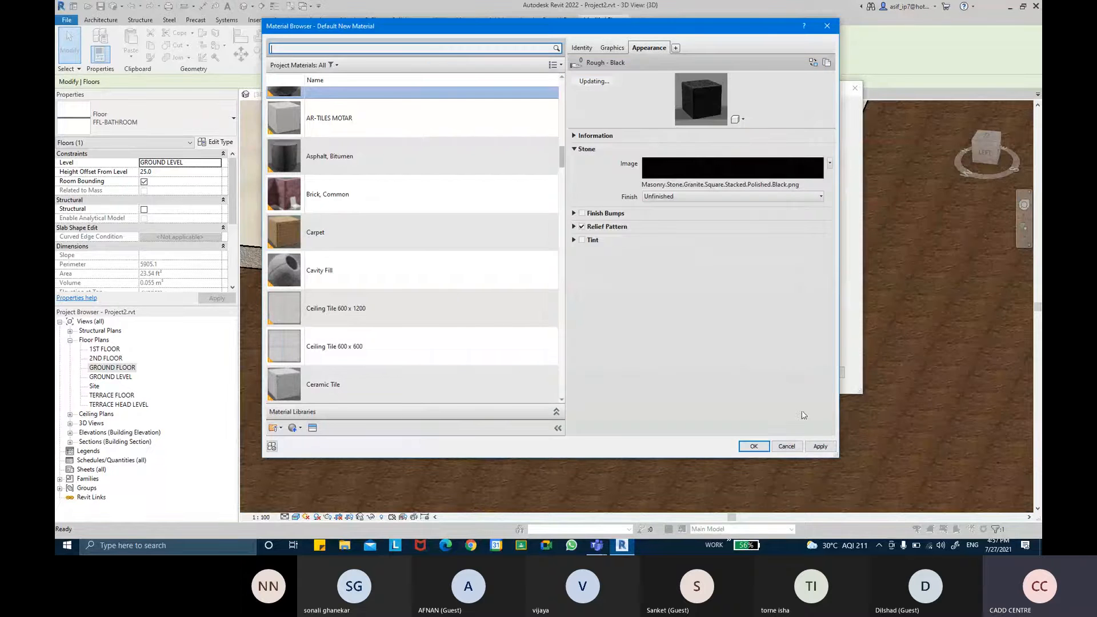
# Apply the AR-STONE-RAMP material to the finish layer and save the FFL-BATHROOM 2 floor type
pyautogui.click(813, 447)
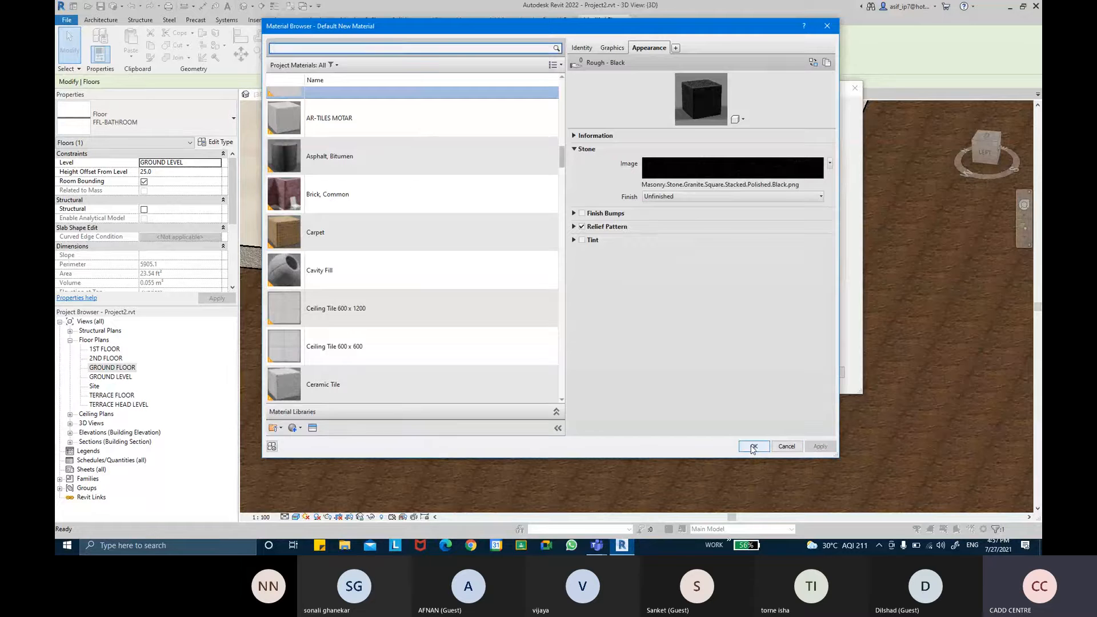
pyautogui.click(753, 448)
pyautogui.click(737, 374)
pyautogui.click(734, 381)
pyautogui.press('Escape')
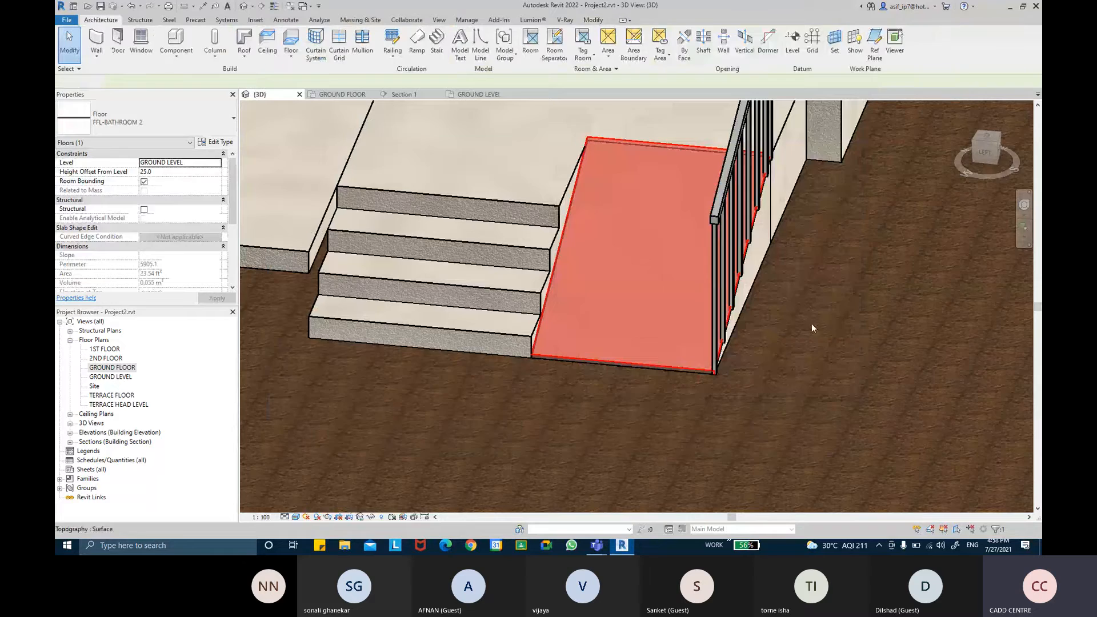
# Examine the ramp's stone finish up close and the whole entrance from several angles in 3D
pyautogui.moveTo(815, 321)
pyautogui.keyDown('shift'); pyautogui.mouseDown(button='middle')
pyautogui.moveTo(795, 325)
pyautogui.moveTo(810, 332)
pyautogui.moveTo(824, 306)
pyautogui.mouseUp(button='middle'); pyautogui.keyUp('shift')
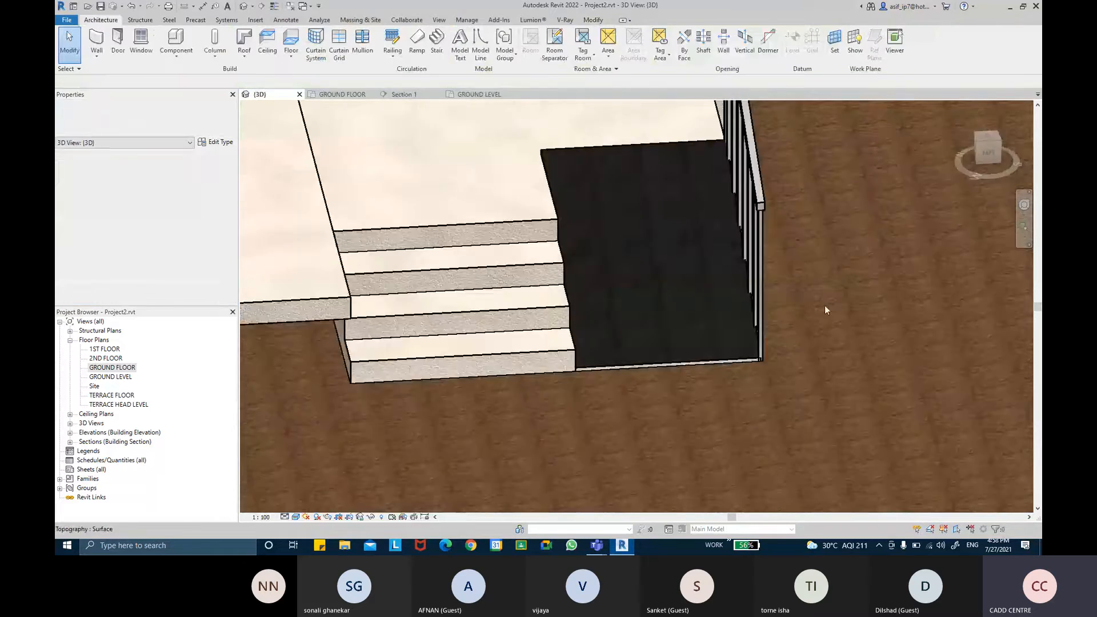
pyautogui.scroll(10, 697, 264)
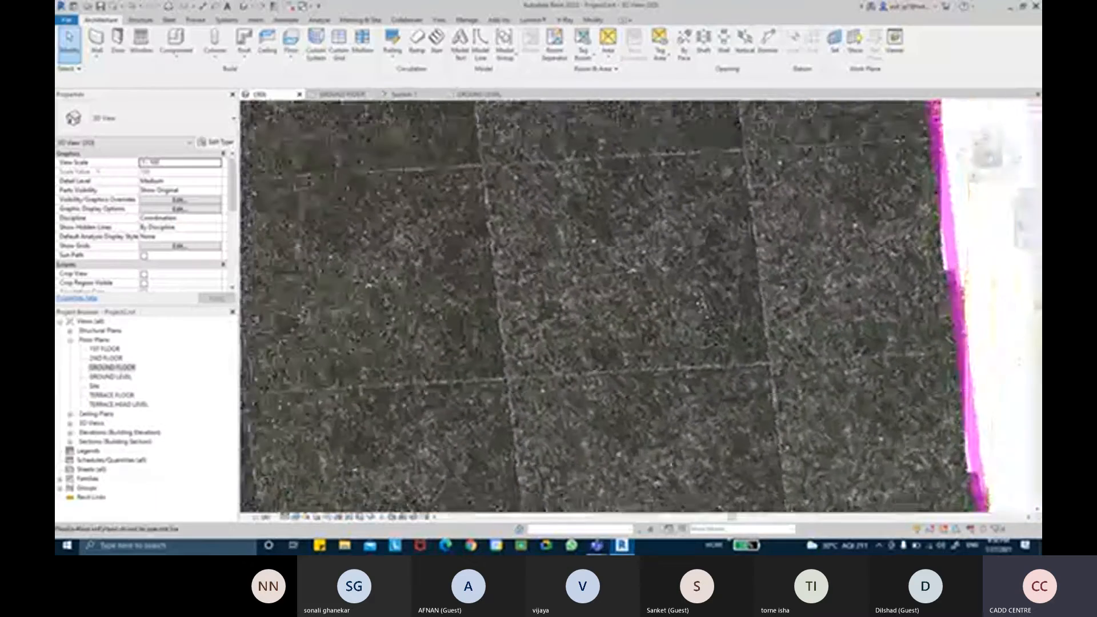
pyautogui.scroll(-10, 678, 299)
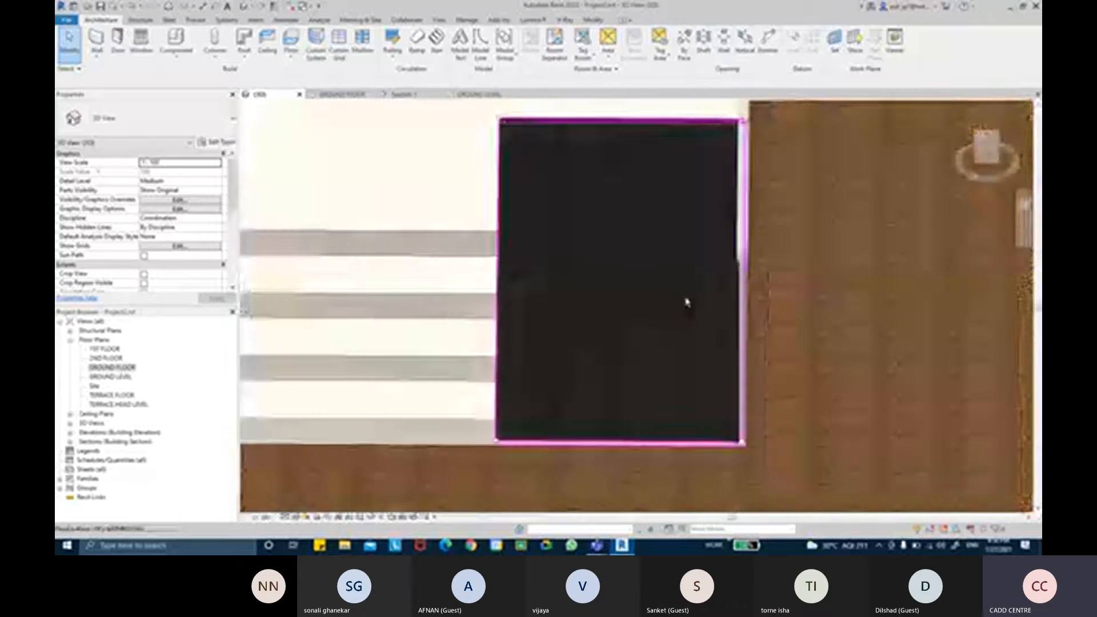
pyautogui.keyDown('shift'); pyautogui.moveTo(685, 303); pyautogui.dragTo(806, 231, button='middle'); pyautogui.keyUp('shift')
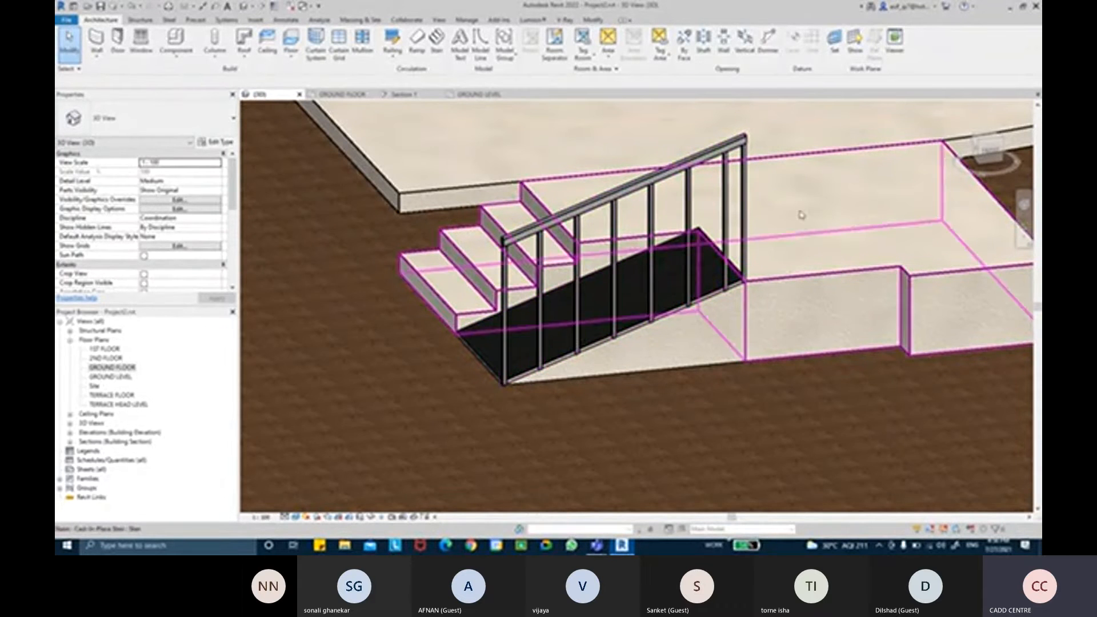
pyautogui.scroll(-3, 536, 240)
pyautogui.keyDown('shift'); pyautogui.moveTo(537, 240); pyautogui.dragTo(539, 386, button='middle'); pyautogui.keyUp('shift')
pyautogui.scroll(-2, 612, 238)
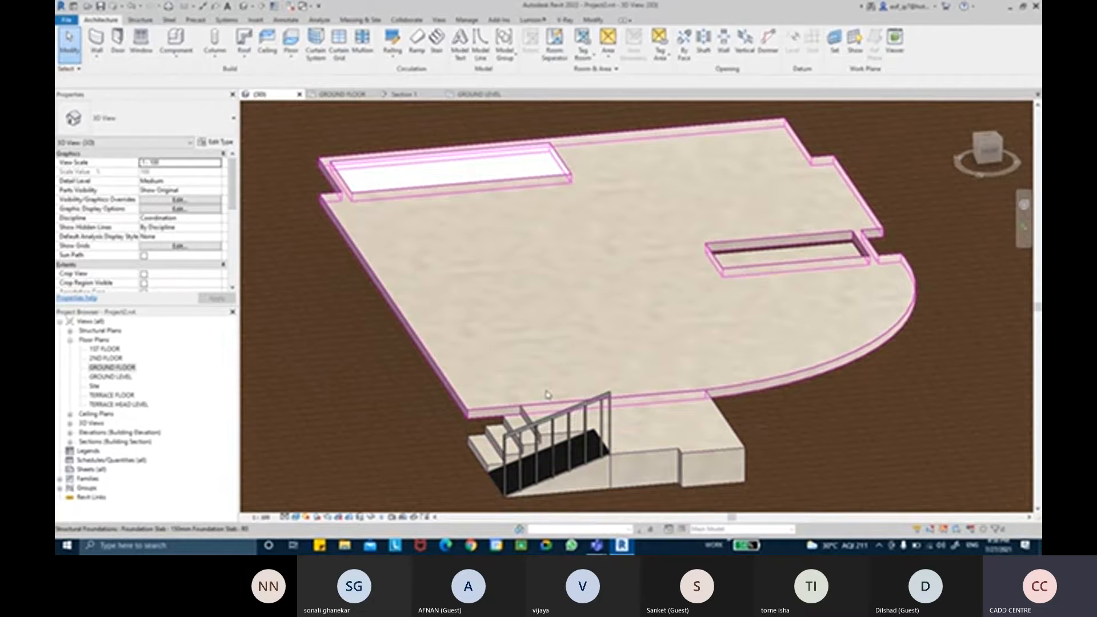
# Turn on the visibility of the Walls category in the 3D view and apply the override
pyautogui.press('v')
pyautogui.press('g')
pyautogui.click(641, 298)
pyautogui.press('w')
pyautogui.click(604, 326)
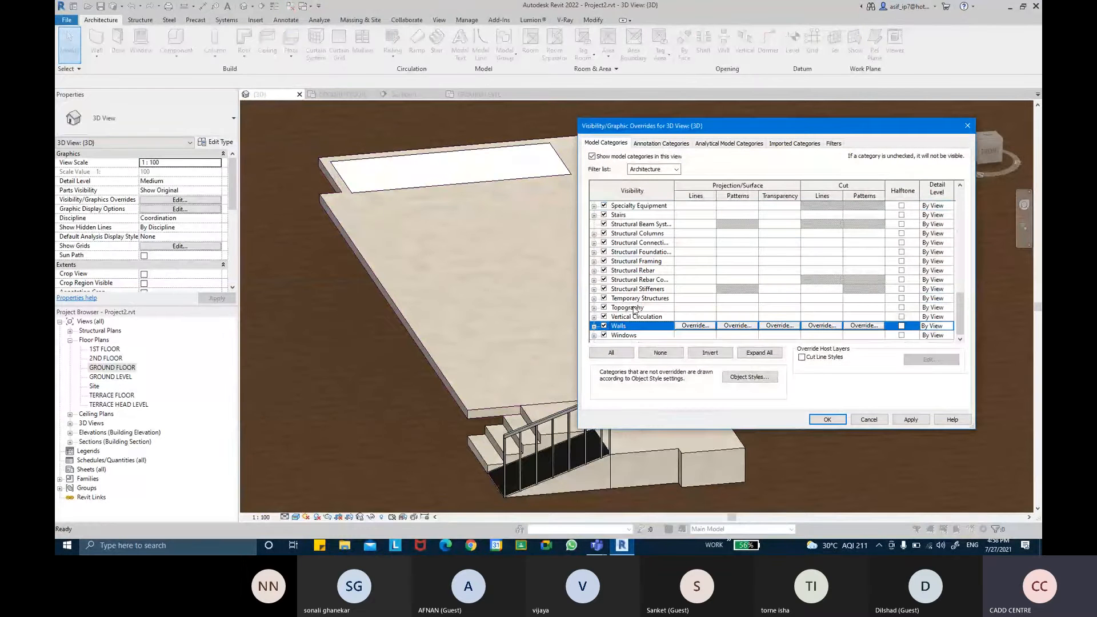
pyautogui.scroll(5, 634, 309)
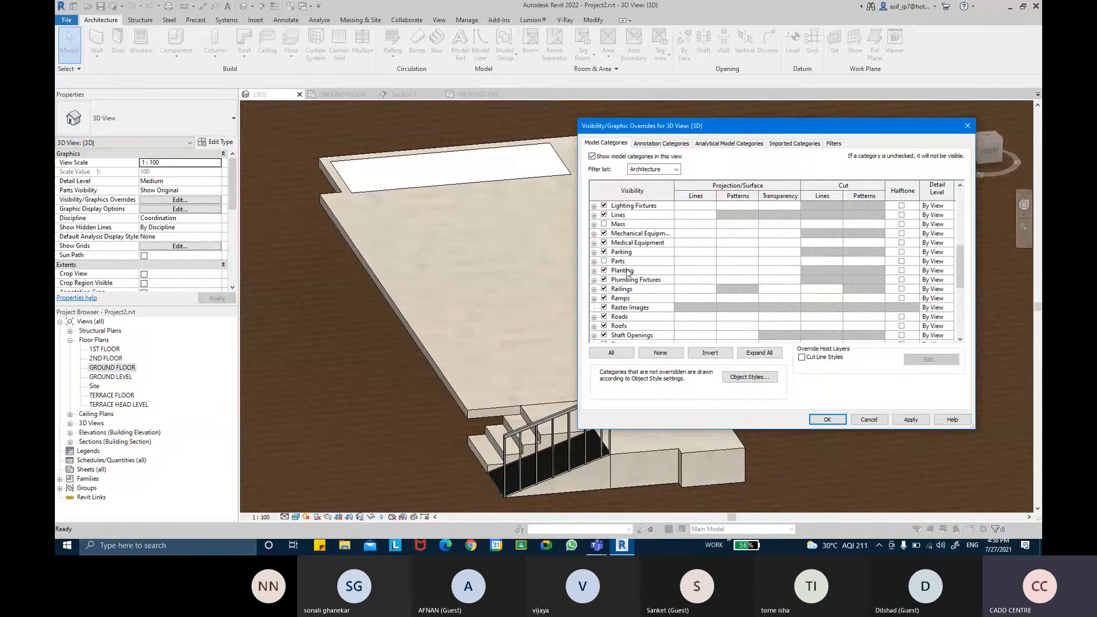
pyautogui.scroll(1, 611, 266)
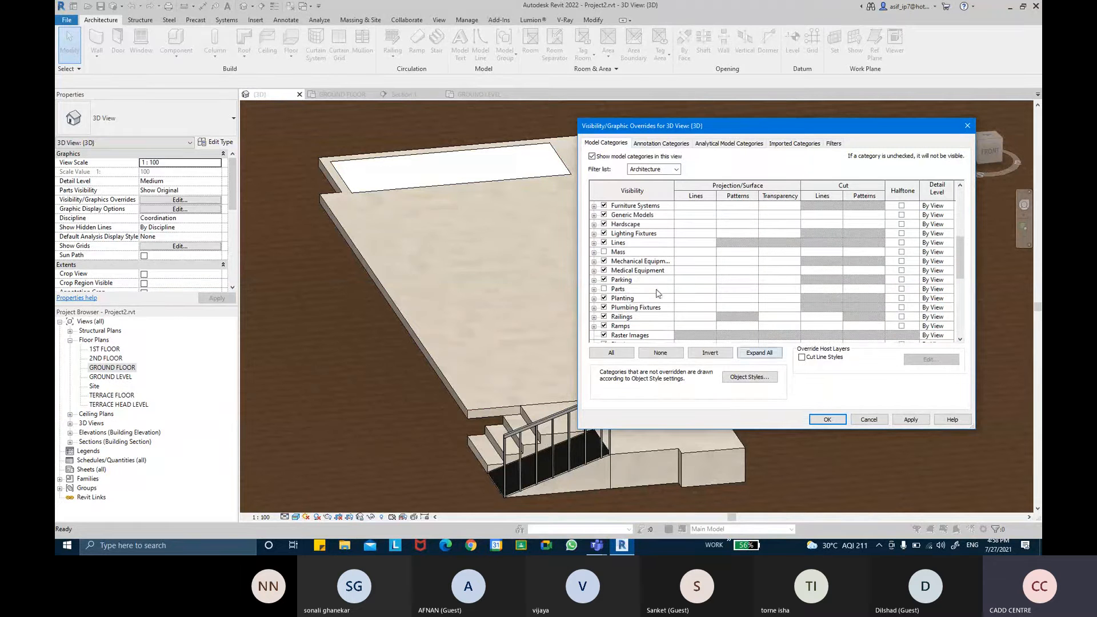
pyautogui.click(910, 420)
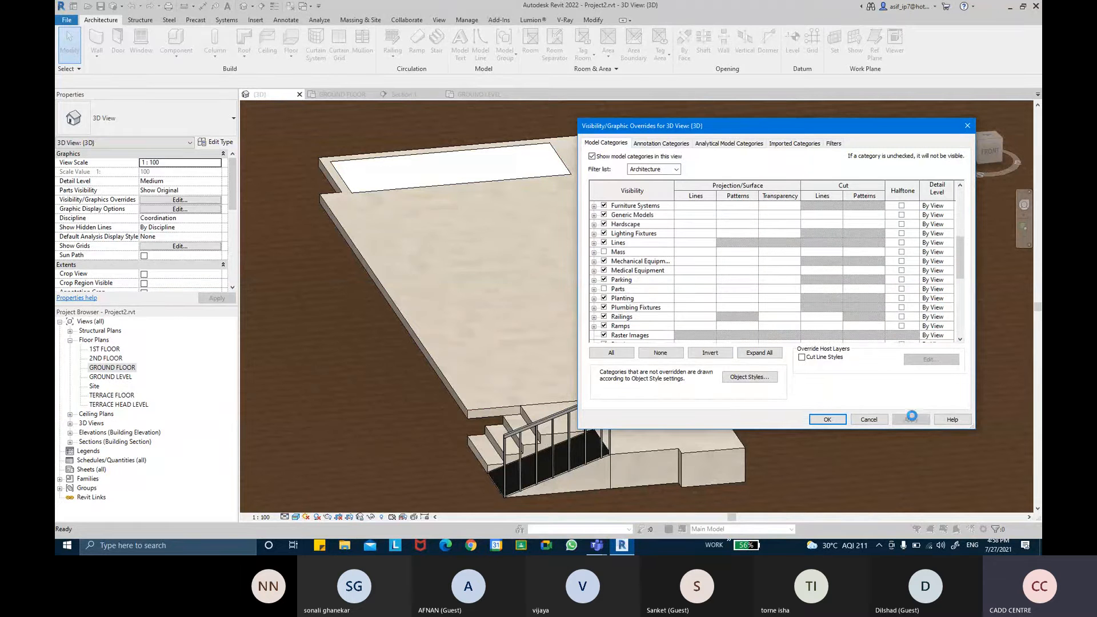
pyautogui.click(818, 420)
# Examine the ramp railing up close in 3D, including its available railing types and type properties
pyautogui.keyDown('shift'); pyautogui.moveTo(667, 290); pyautogui.dragTo(755, 363, button='middle'); pyautogui.keyUp('shift')
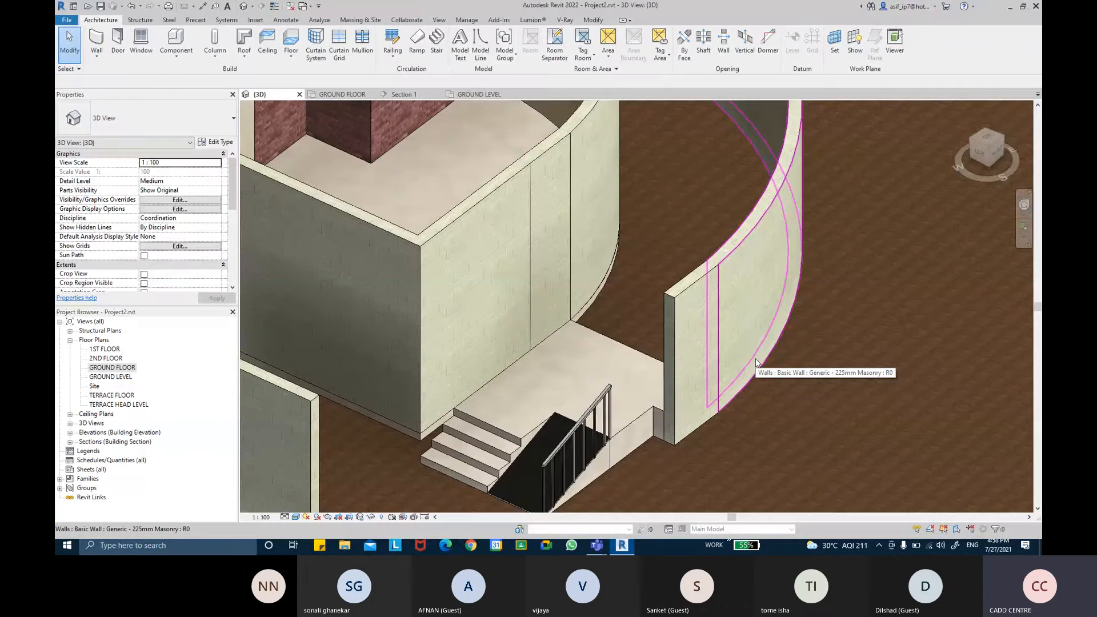
pyautogui.keyDown('shift'); pyautogui.moveTo(623, 290); pyautogui.dragTo(680, 337, button='middle'); pyautogui.keyUp('shift')
pyautogui.scroll(2, 683, 345)
pyautogui.click(618, 342)
pyautogui.moveTo(634, 378); pyautogui.dragTo(622, 276, button='middle')
pyautogui.click(181, 119)
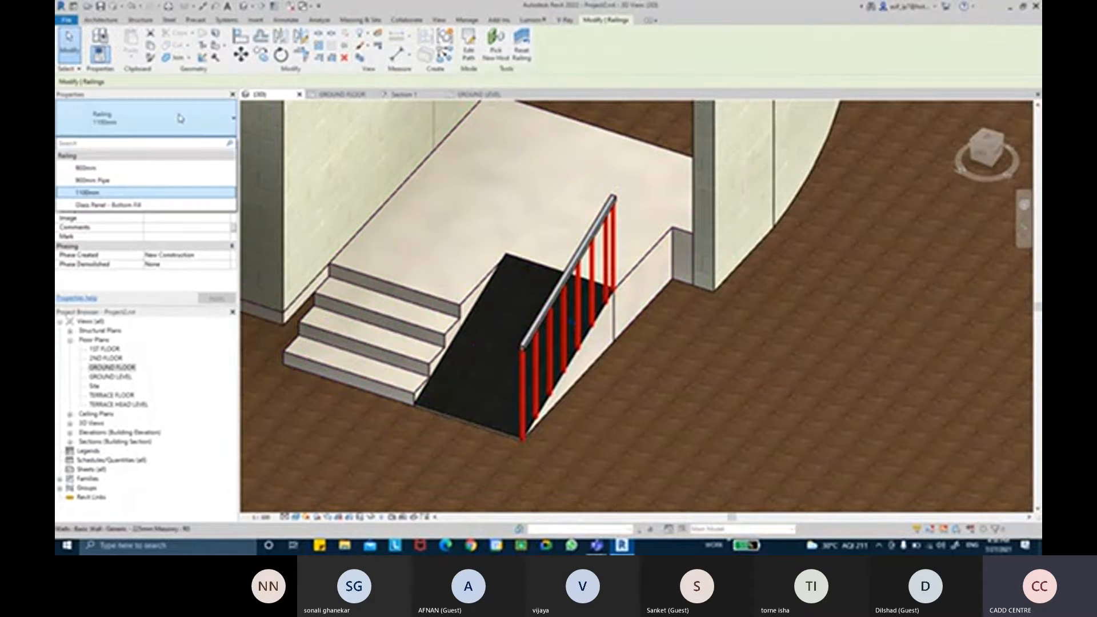
pyautogui.click(180, 119)
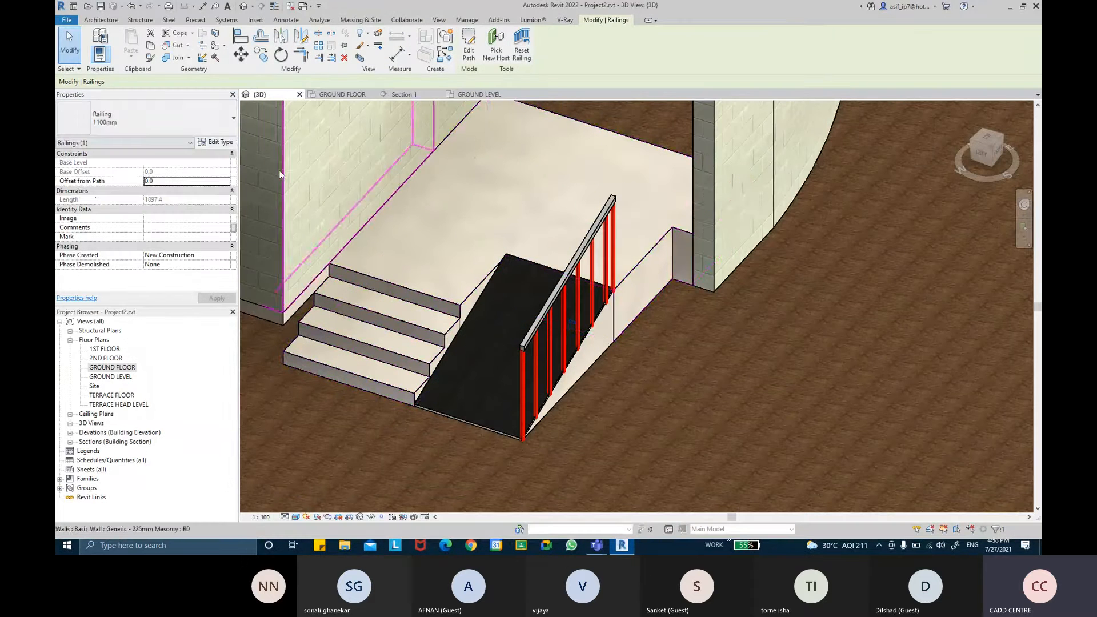
pyautogui.click(216, 141)
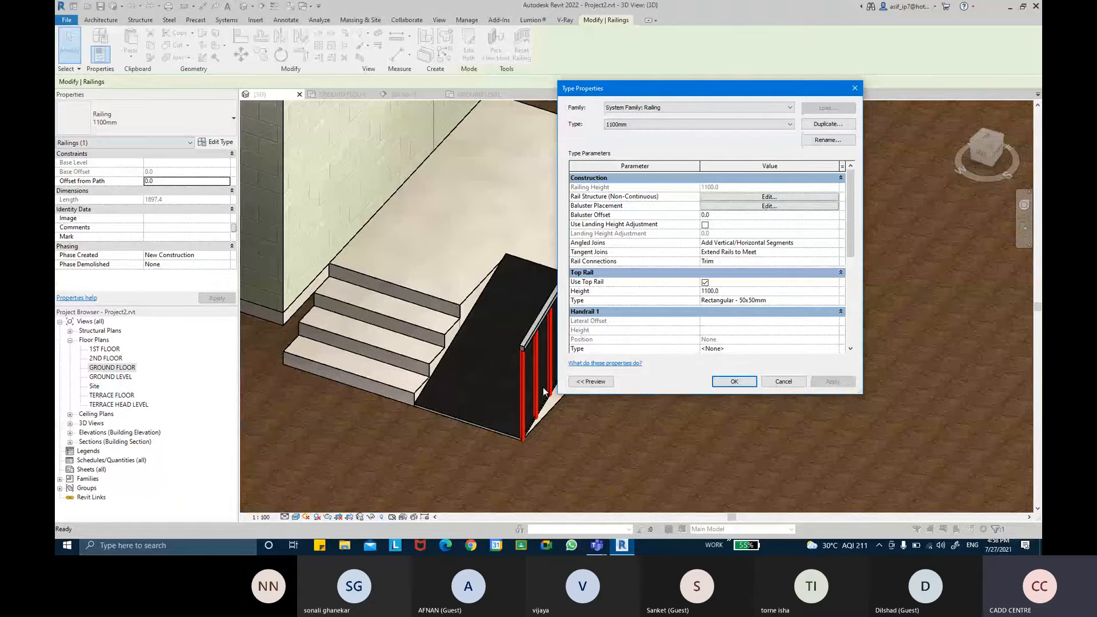
pyautogui.press('Escape')
# Select the ramp railing in the GROUND LEVEL plan and open its type properties with the preview shown
pyautogui.click(479, 94)
pyautogui.moveTo(523, 308); pyautogui.dragTo(524, 308, button='middle')
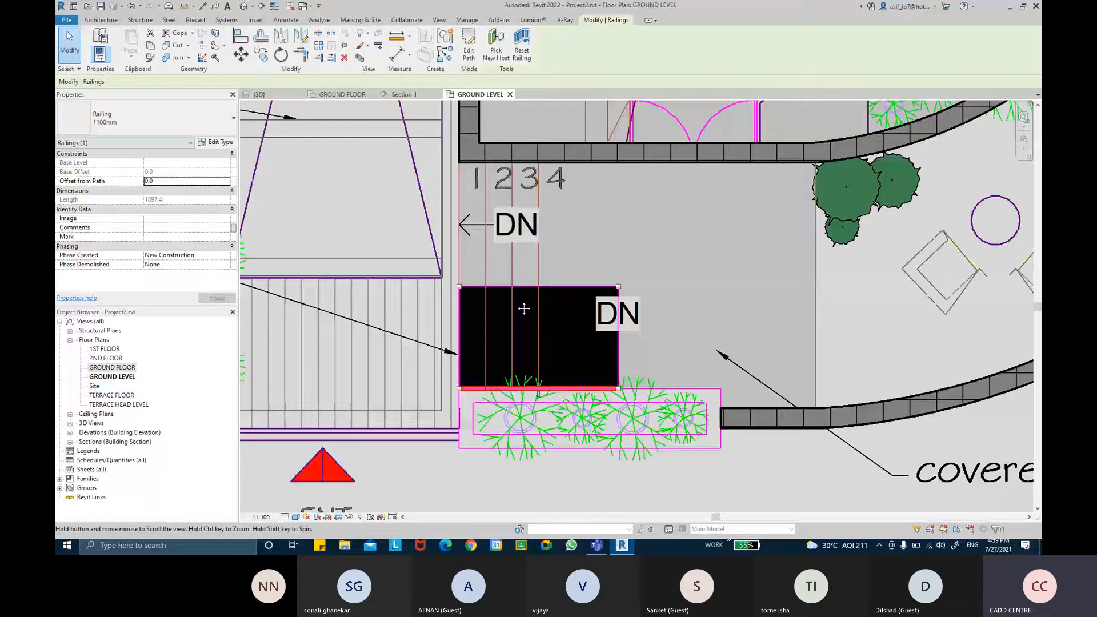
pyautogui.moveTo(524, 309); pyautogui.dragTo(553, 284, button='middle')
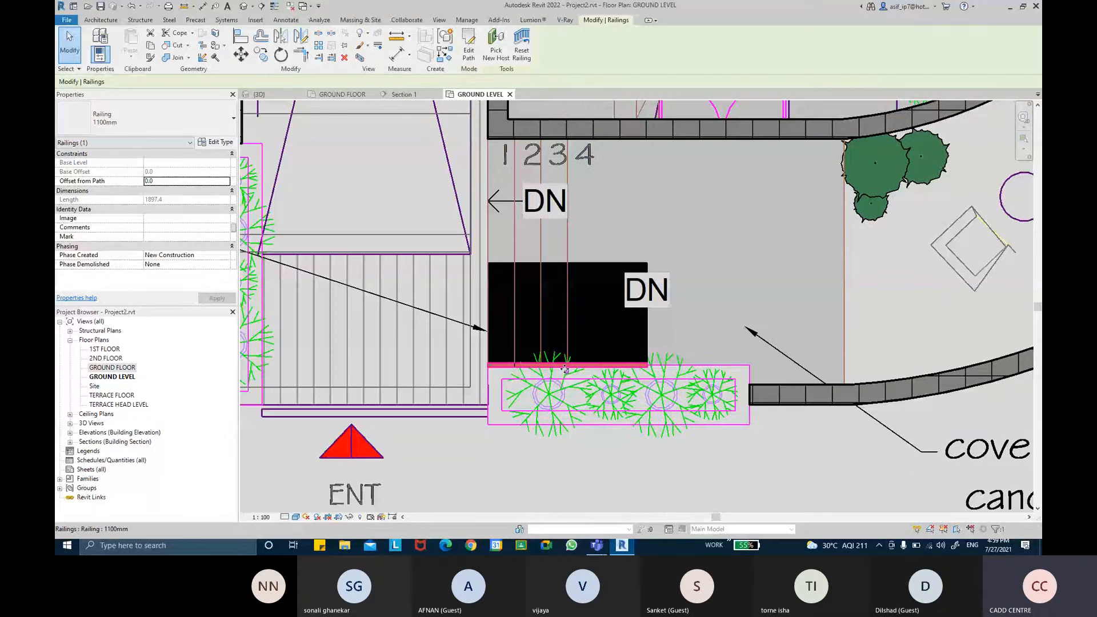
pyautogui.scroll(3, 565, 368)
pyautogui.press('Escape')
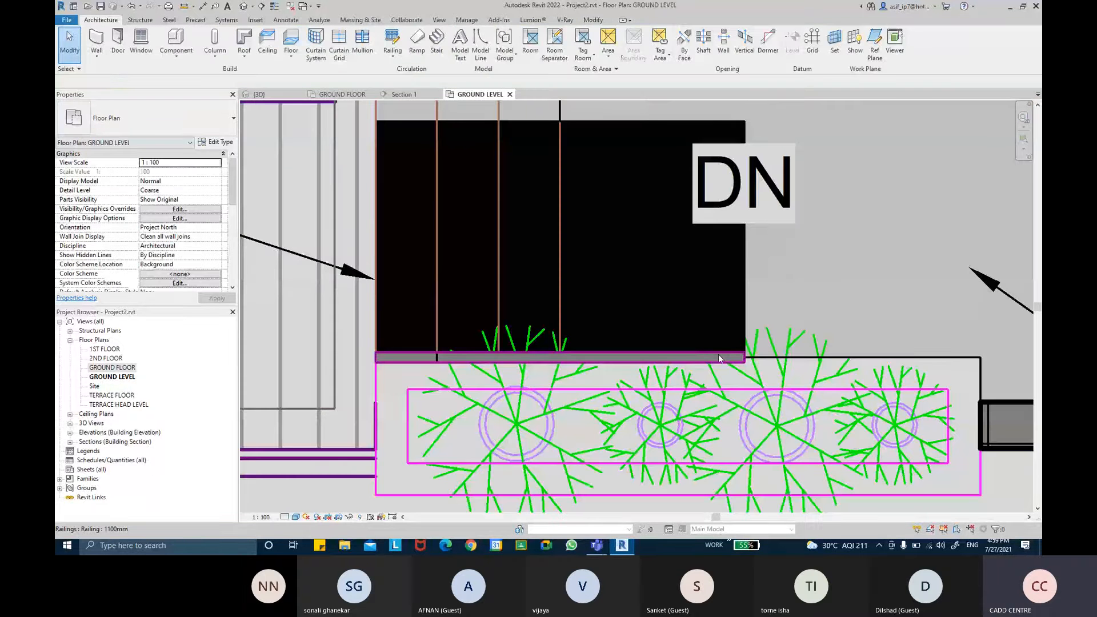
pyautogui.click(718, 357)
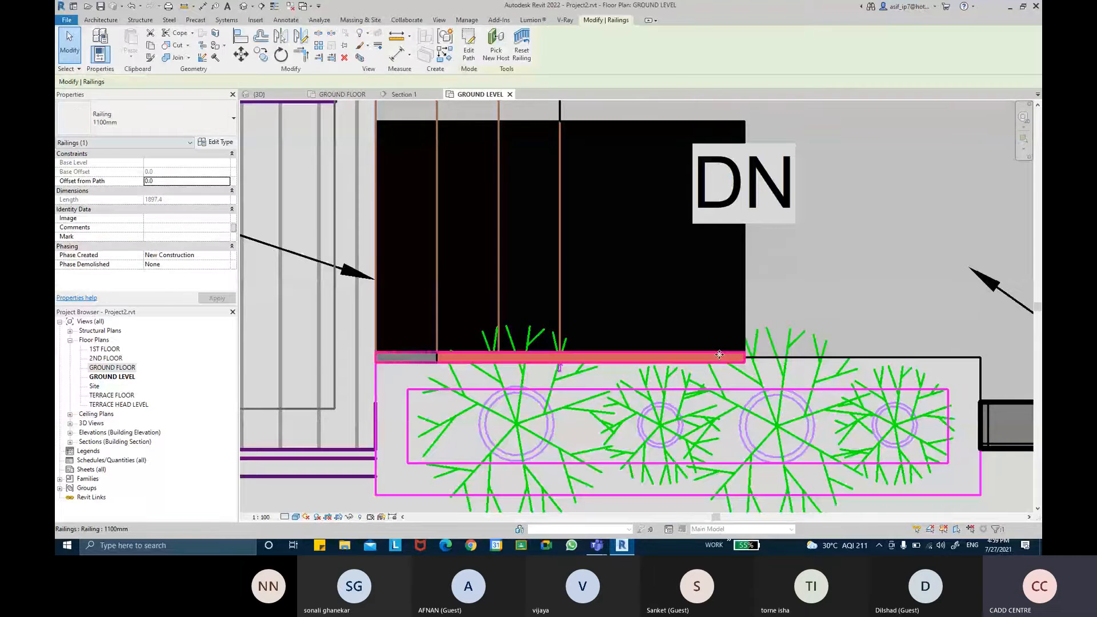
pyautogui.click(217, 143)
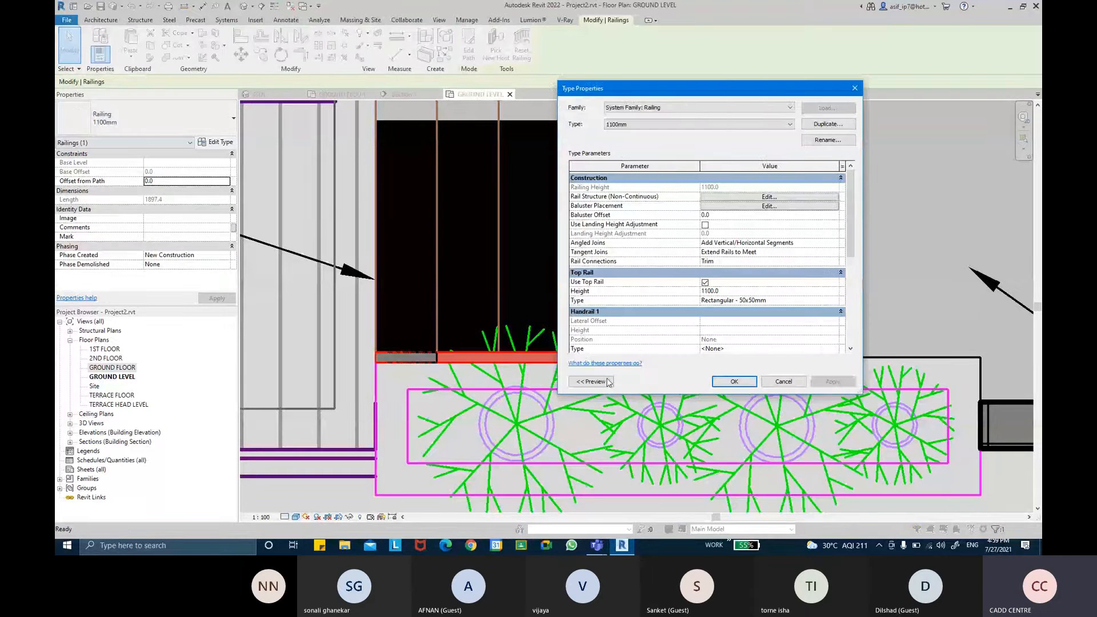
pyautogui.click(607, 380)
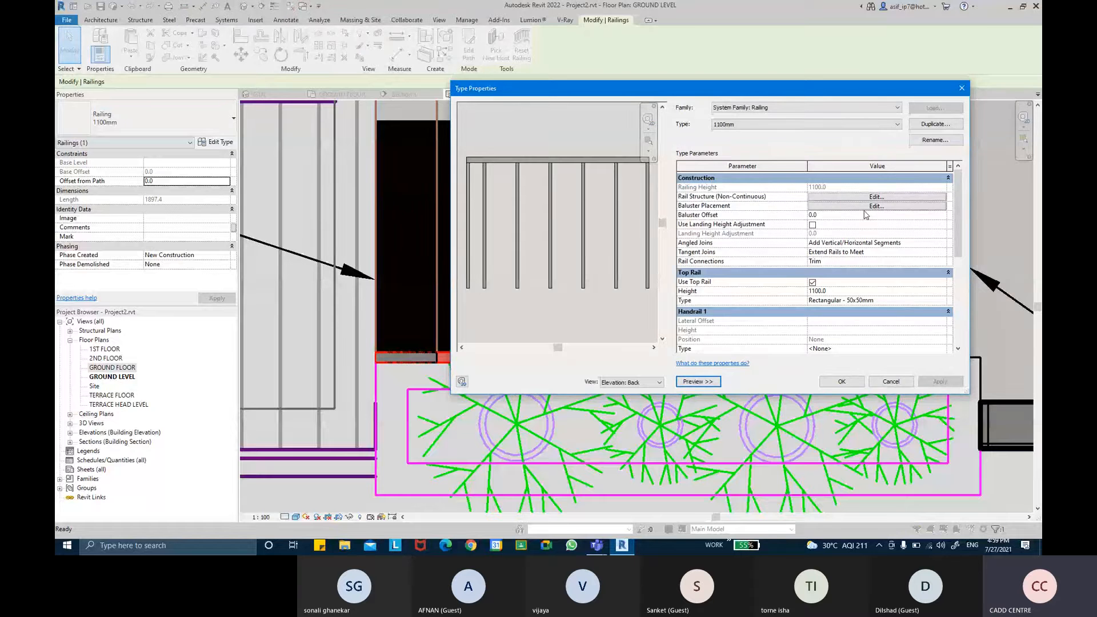
pyautogui.click(874, 206)
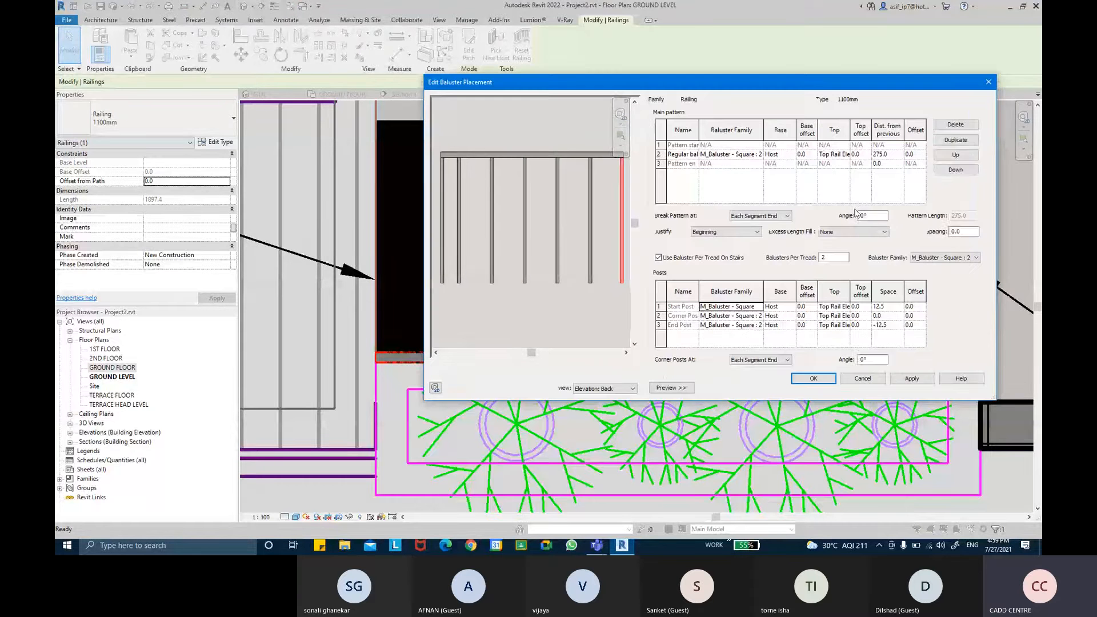
pyautogui.click(659, 306)
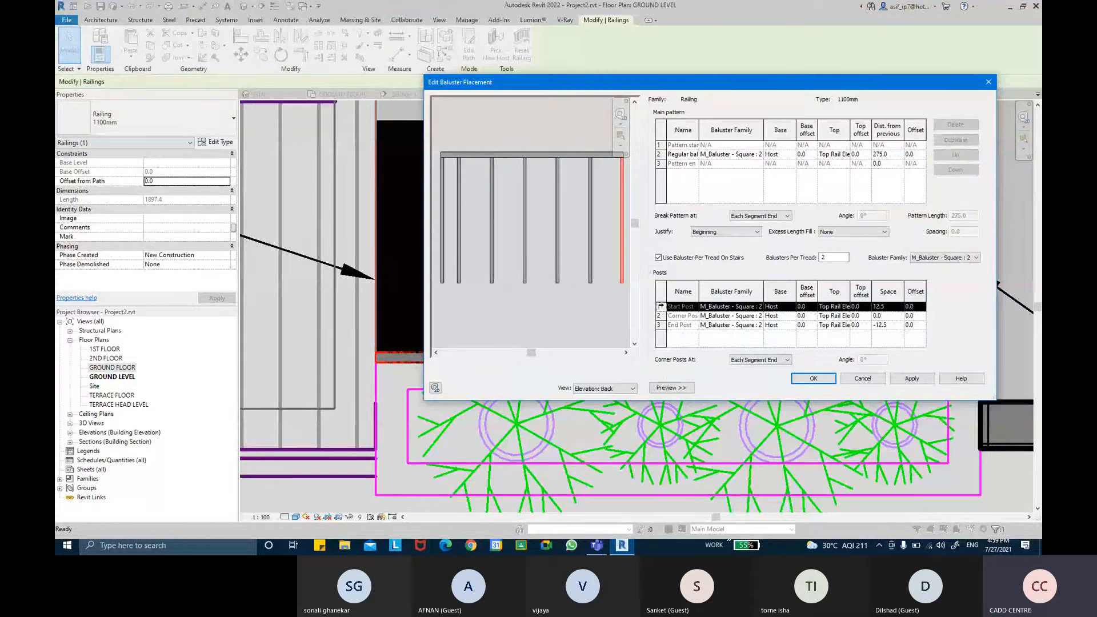
pyautogui.click(731, 306)
pyautogui.click(730, 317)
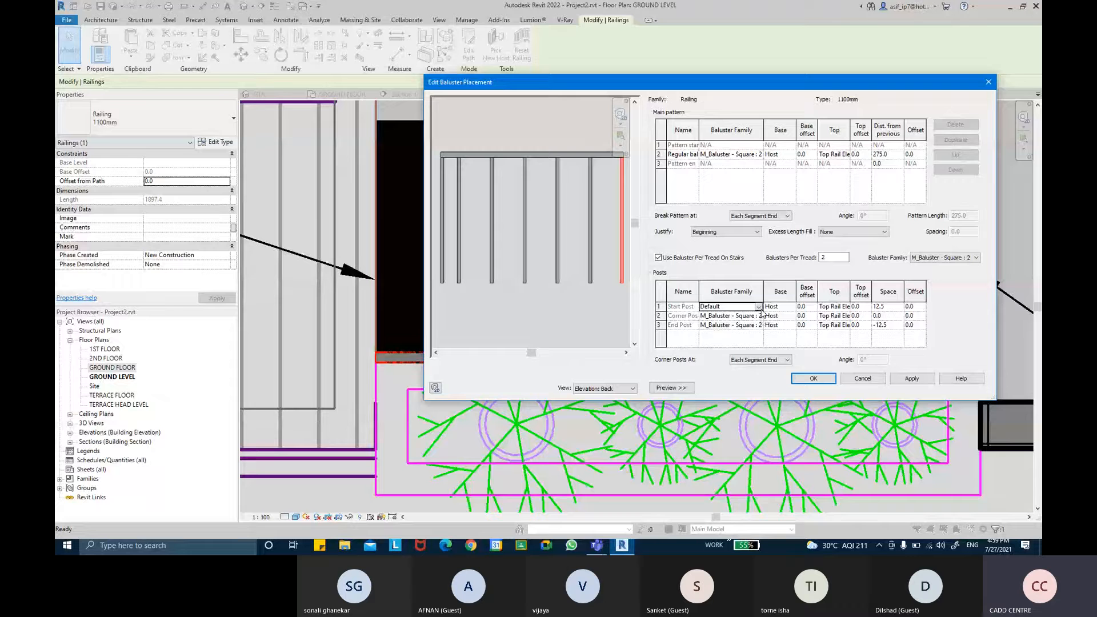
pyautogui.click(758, 307)
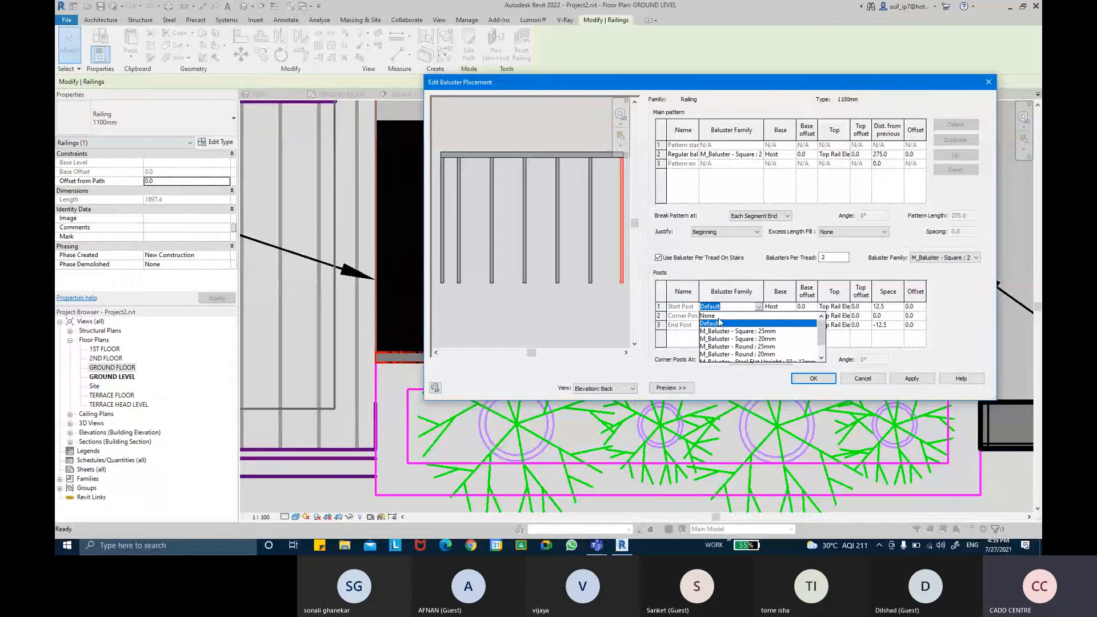
pyautogui.press('Escape')
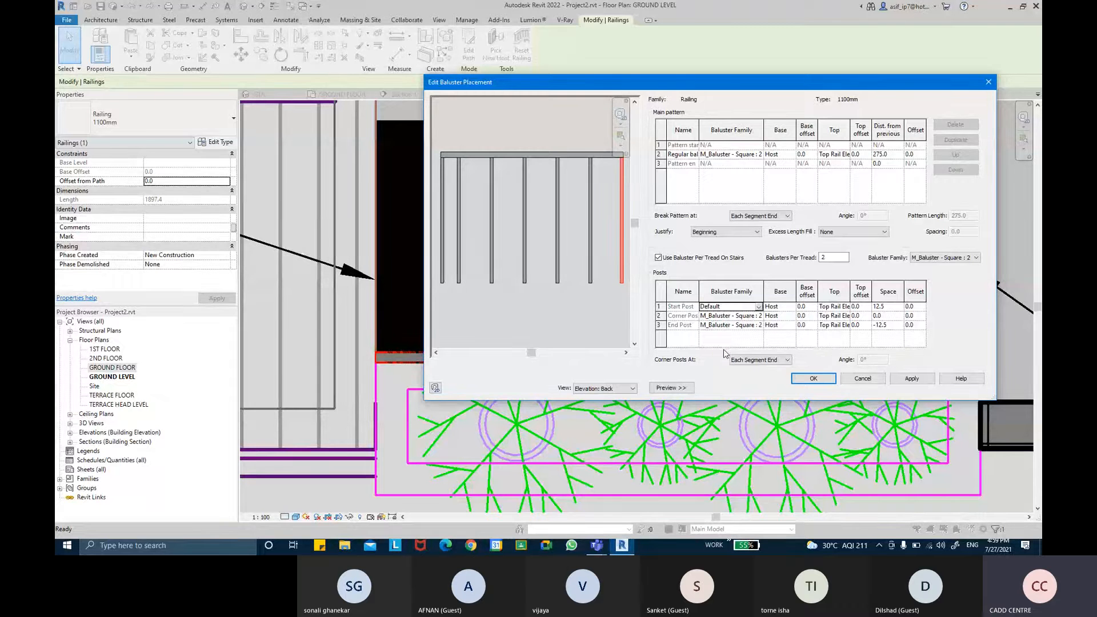
pyautogui.press('Escape')
# In the 1100mm railing's baluster placement, set the regular baluster family to None and disable Use Baluster Per Tread On Stairs
pyautogui.click(875, 207)
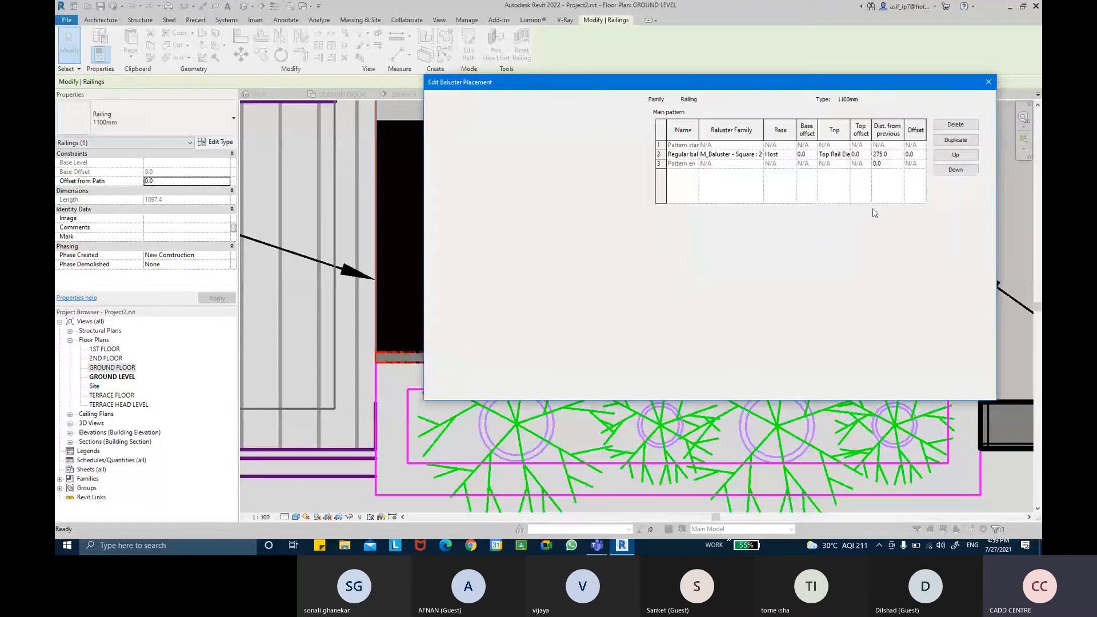
pyautogui.click(746, 150)
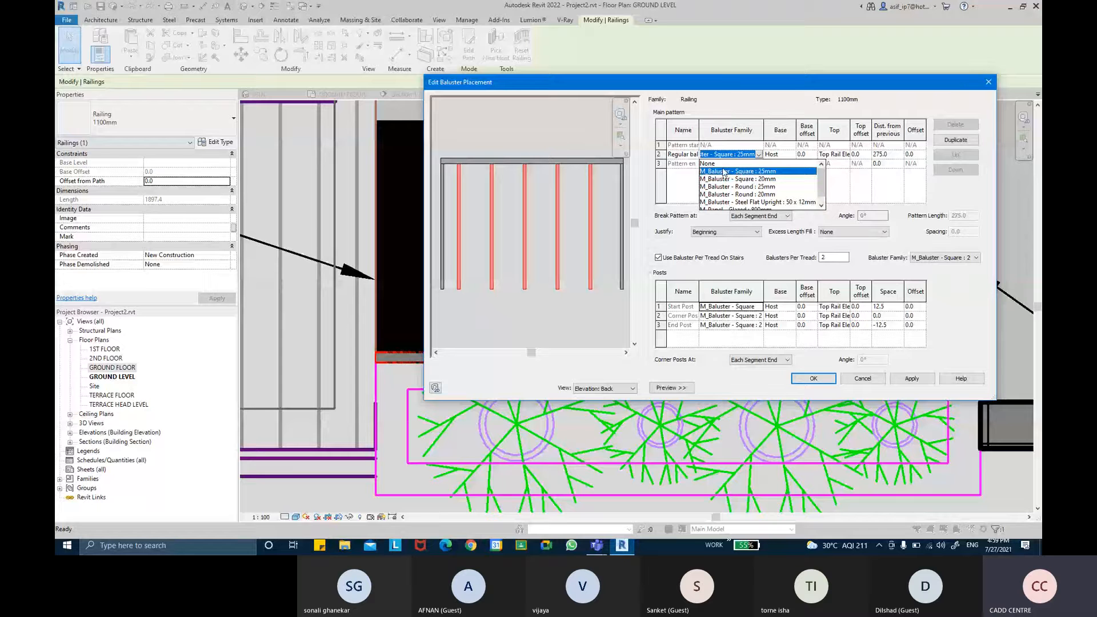
pyautogui.click(721, 164)
pyautogui.click(955, 257)
pyautogui.click(697, 257)
pyautogui.click(698, 258)
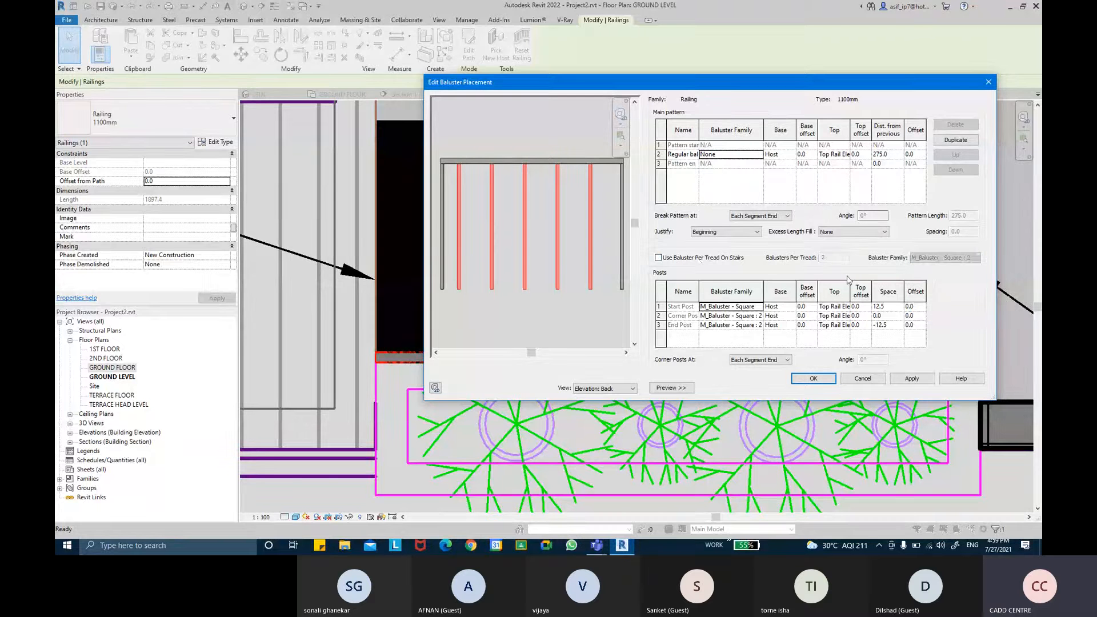
pyautogui.click(830, 380)
pyautogui.click(844, 382)
pyautogui.press('Escape')
# Select the ramp railing in the 3D view and set its type's Handrail 1 to Pipe – Wall Mount
pyautogui.hotkey('ctrl', 'Tab')
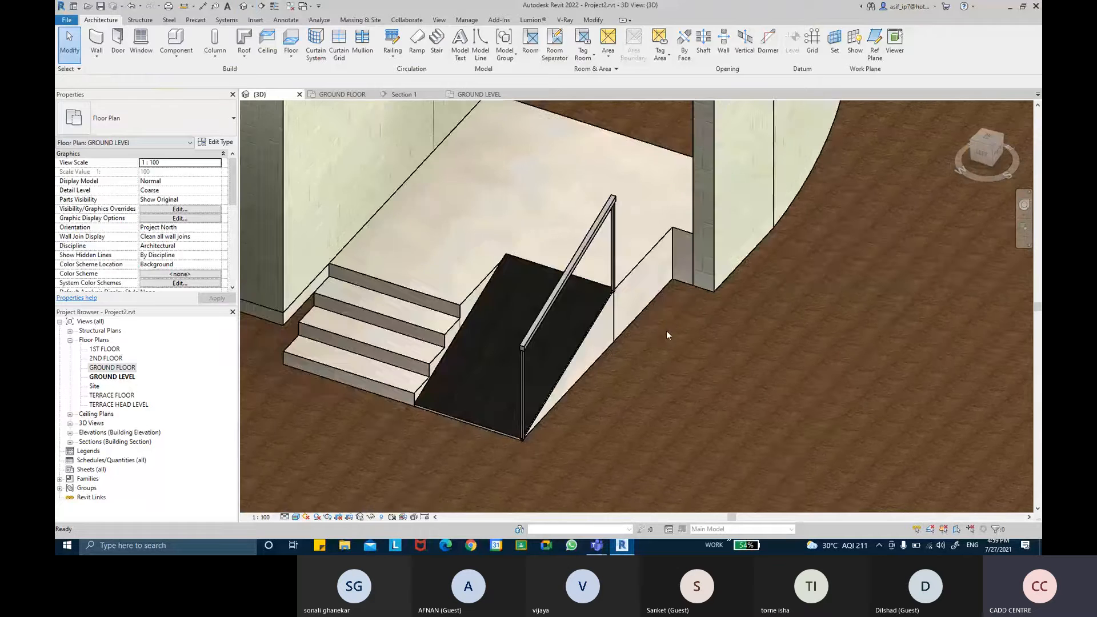
pyautogui.keyDown('shift'); pyautogui.moveTo(608, 312); pyautogui.dragTo(704, 260, button='middle'); pyautogui.keyUp('shift')
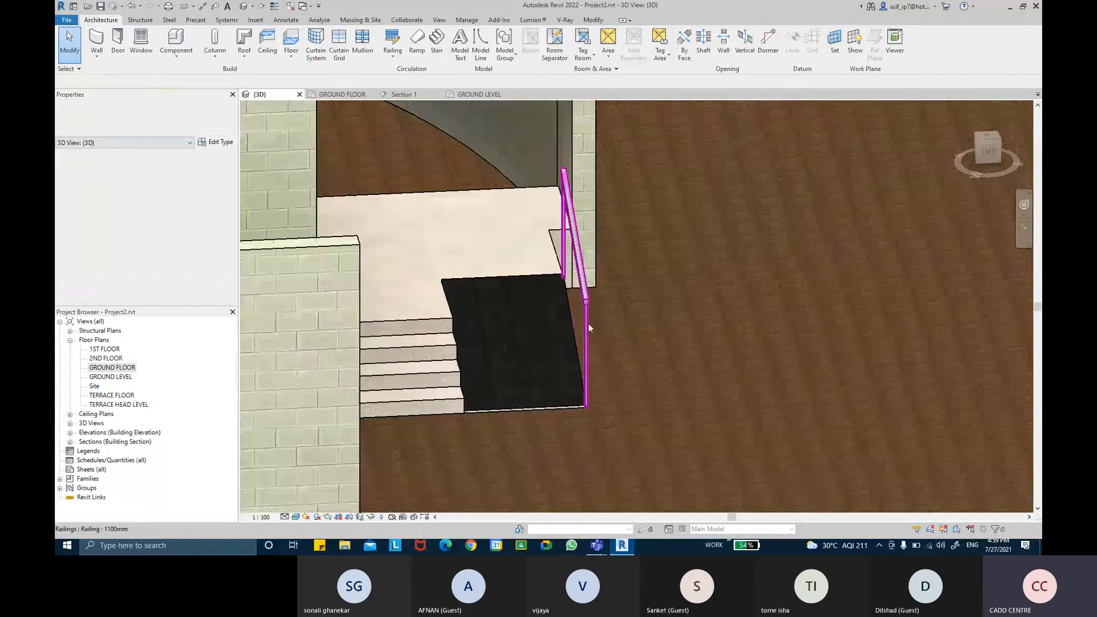
pyautogui.keyDown('shift'); pyautogui.moveTo(581, 307); pyautogui.dragTo(567, 283, button='middle'); pyautogui.keyUp('shift')
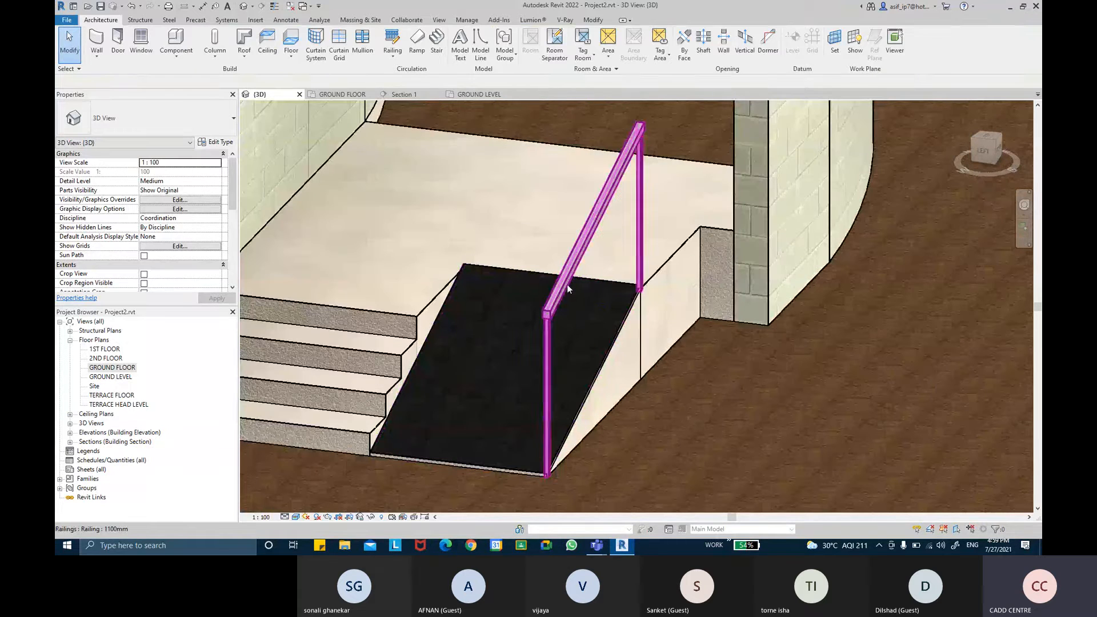
pyautogui.click(566, 283)
pyautogui.click(216, 141)
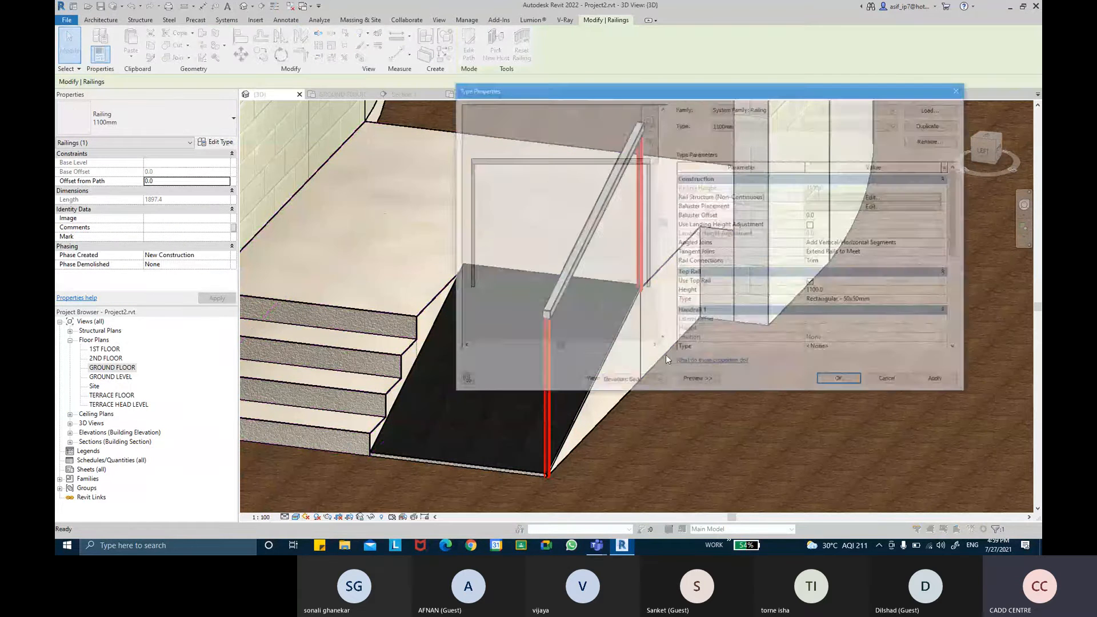
pyautogui.scroll(-1, 727, 292)
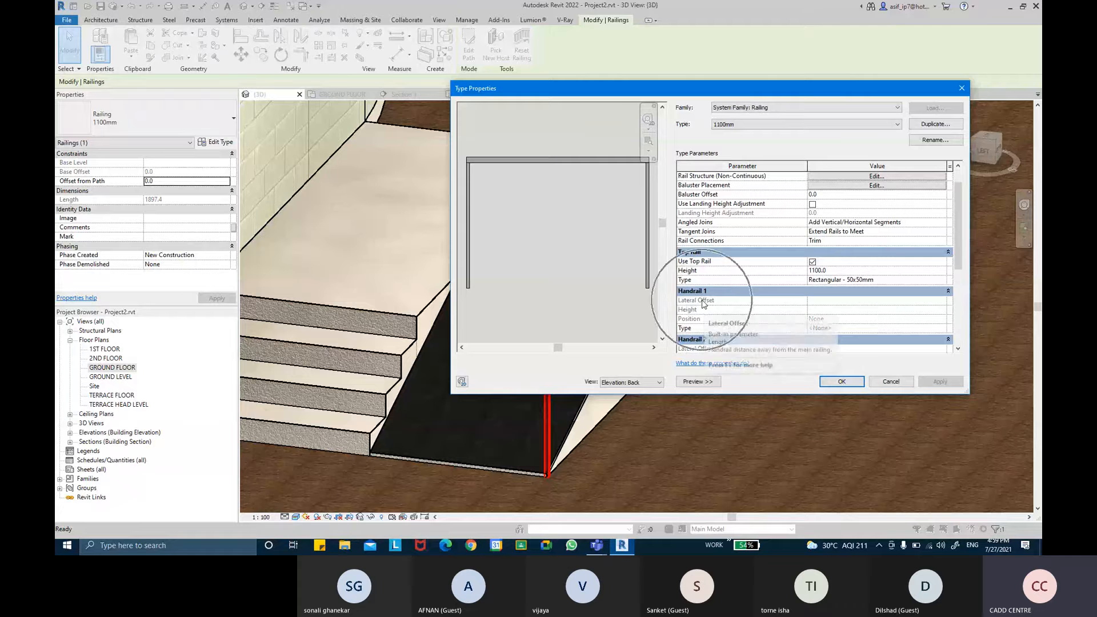
pyautogui.click(935, 327)
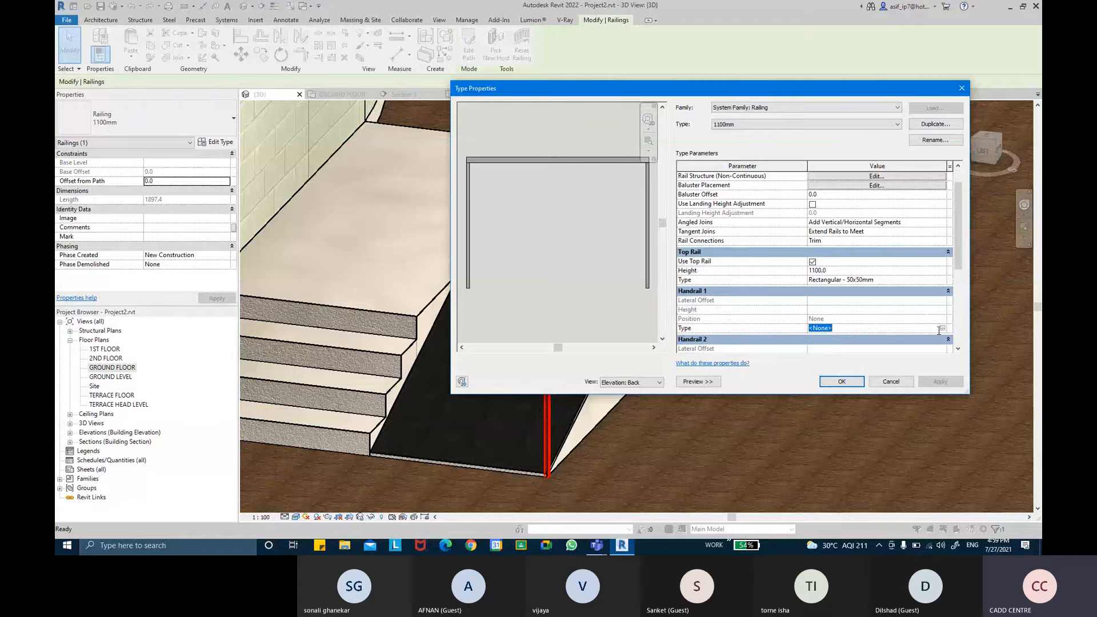
pyautogui.click(941, 332)
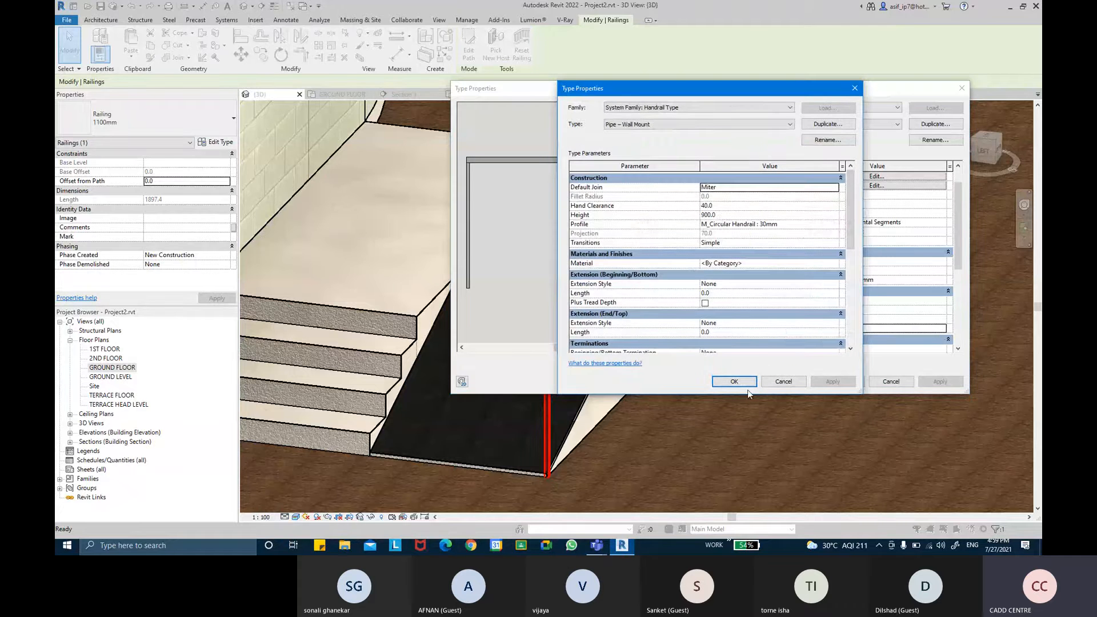
pyautogui.click(741, 383)
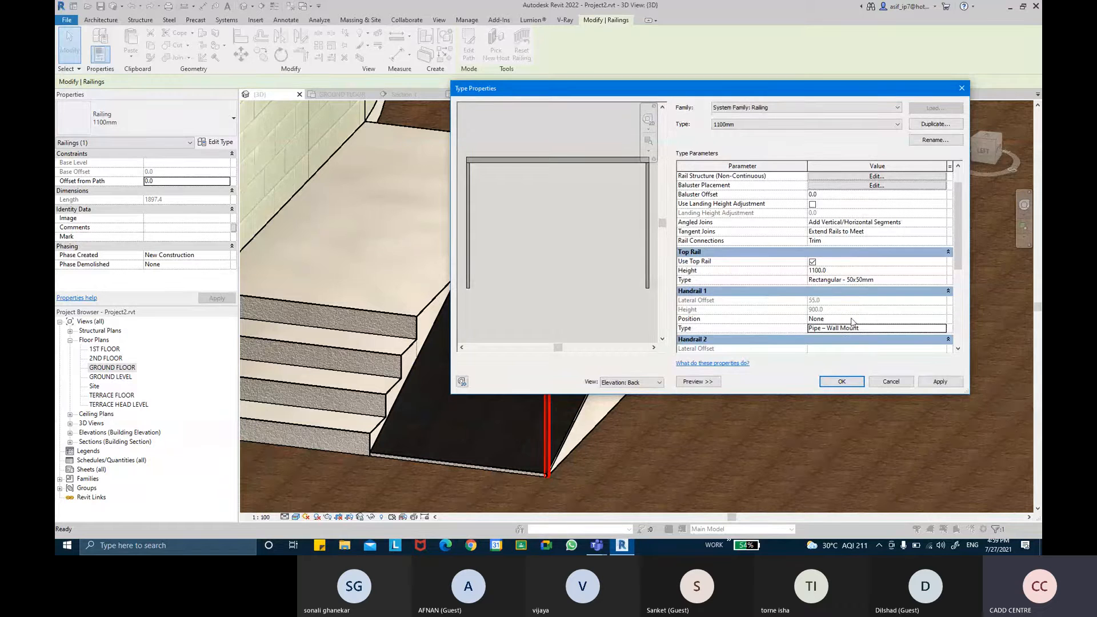
# Set the Handrail 1 position of the railing type to Left and apply it
pyautogui.click(940, 320)
pyautogui.click(942, 320)
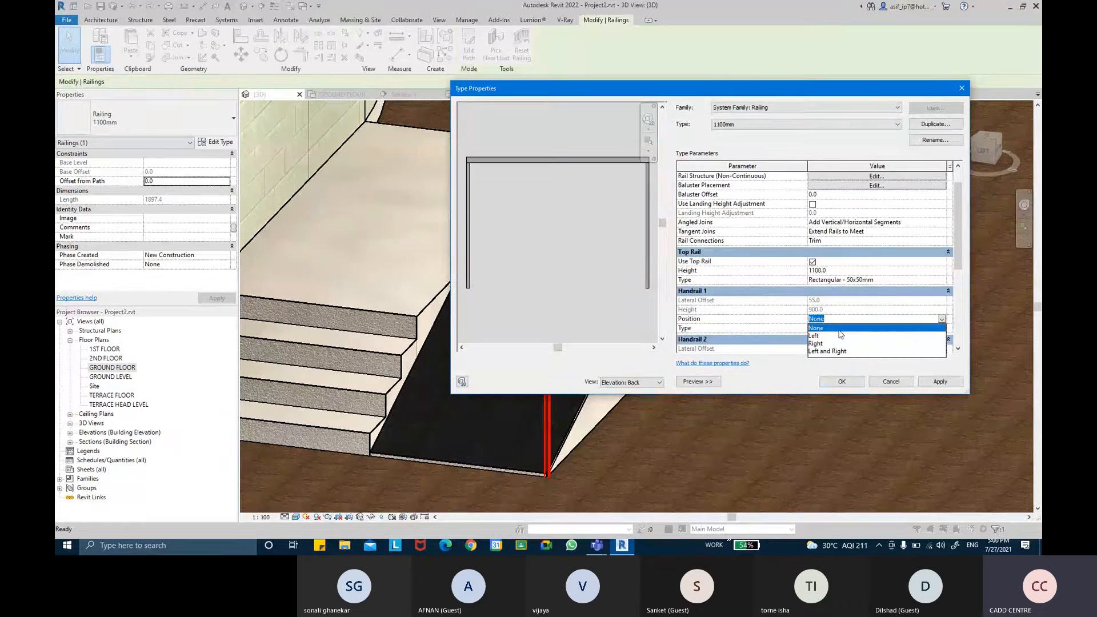
pyautogui.click(817, 336)
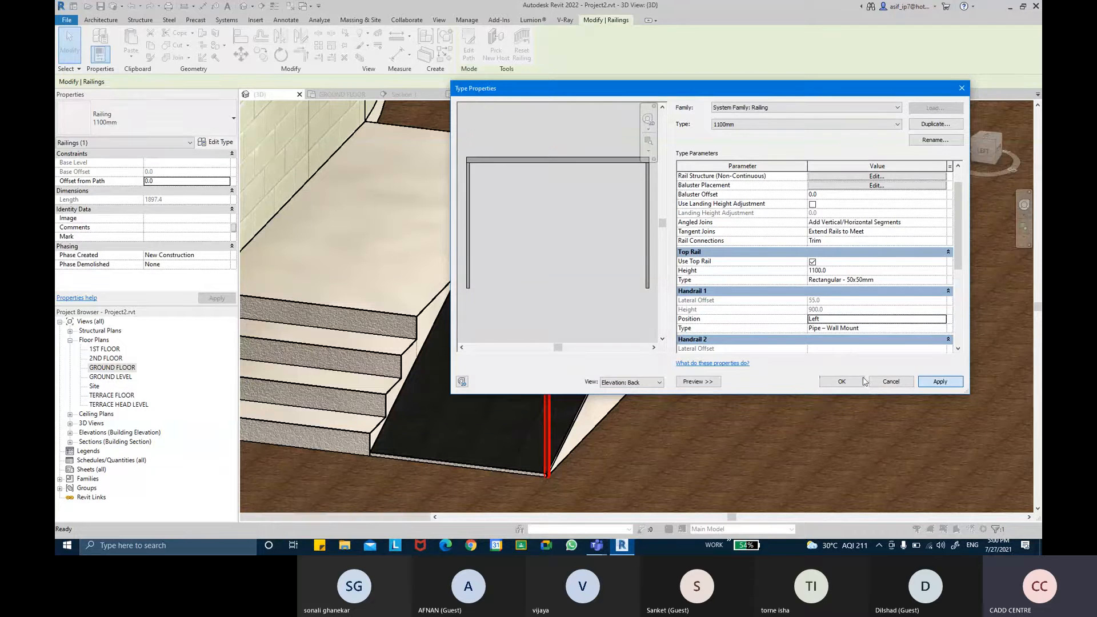
# Set the Handrail 1 position of the 1100mm railing type to Right and apply it
pyautogui.moveTo(694, 91); pyautogui.dragTo(219, 95)
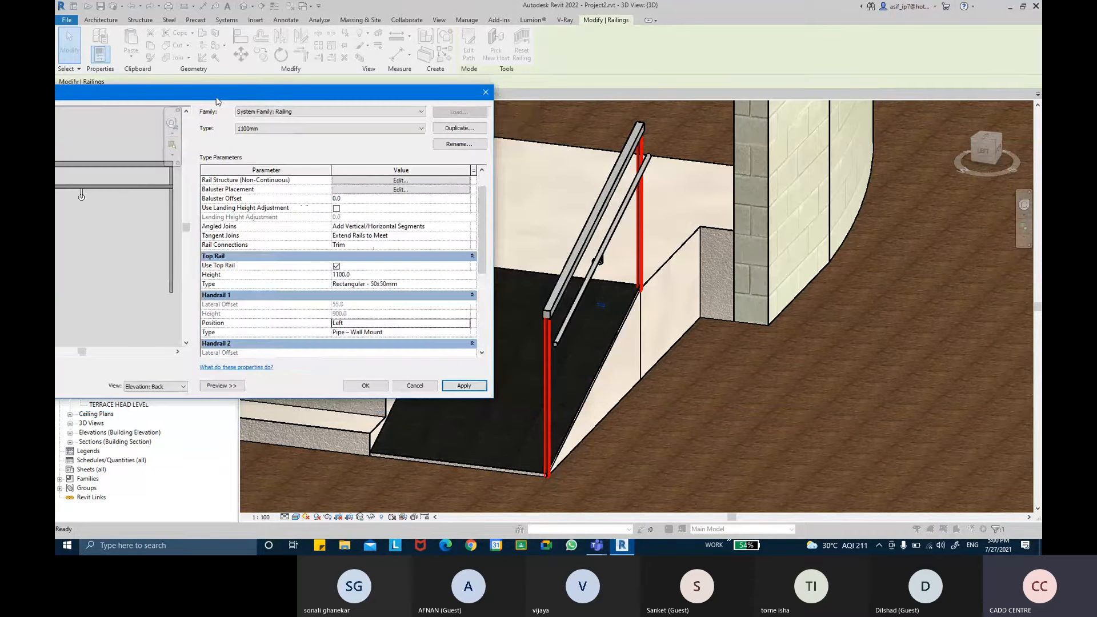
pyautogui.click(466, 324)
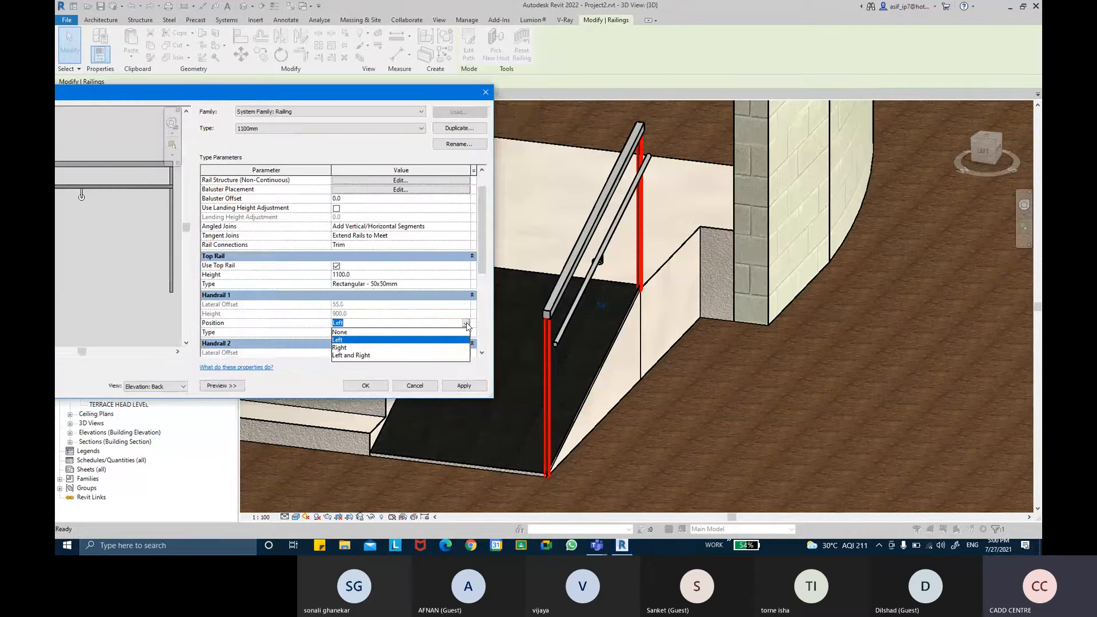
pyautogui.click(360, 348)
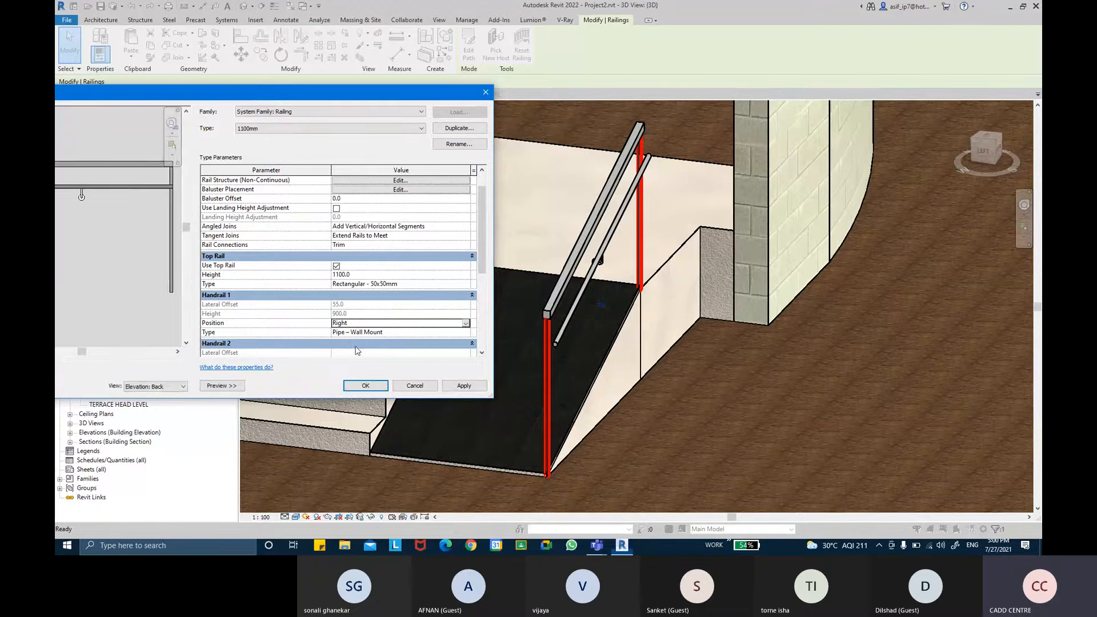
pyautogui.click(460, 386)
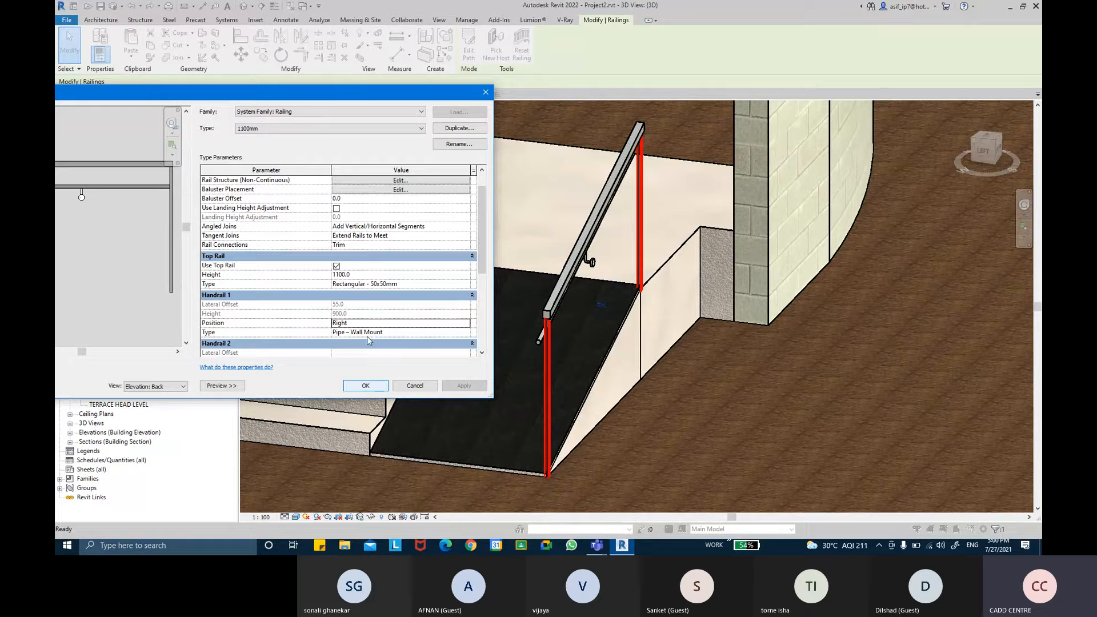
# Disable Use Top Rail in the 1100mm railing type and apply the change, accepting the baluster warning
pyautogui.click(336, 266)
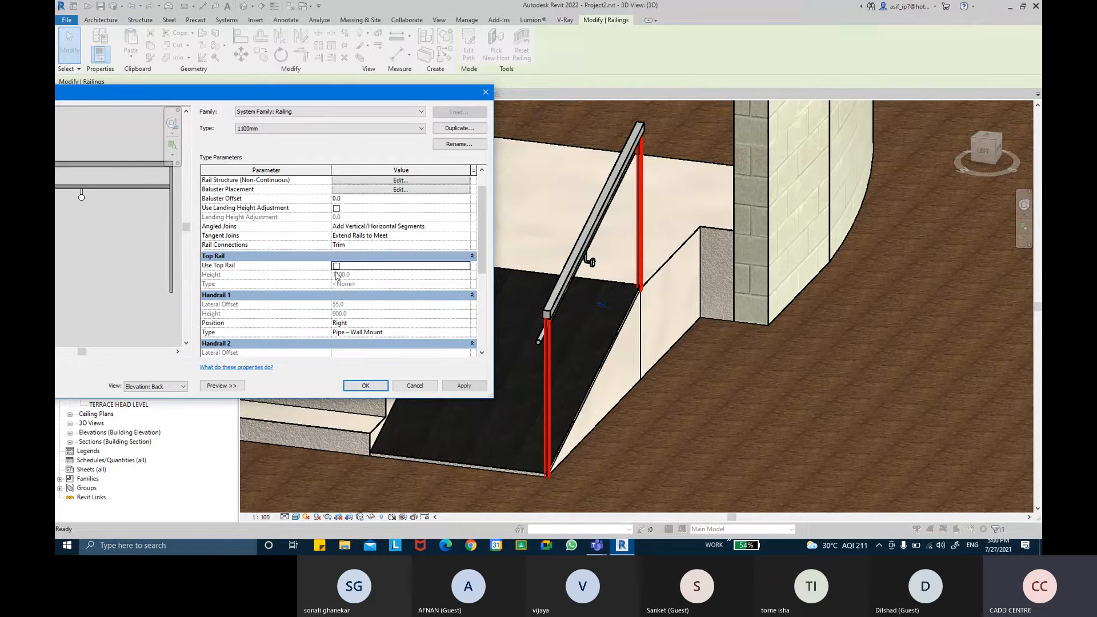
pyautogui.click(460, 387)
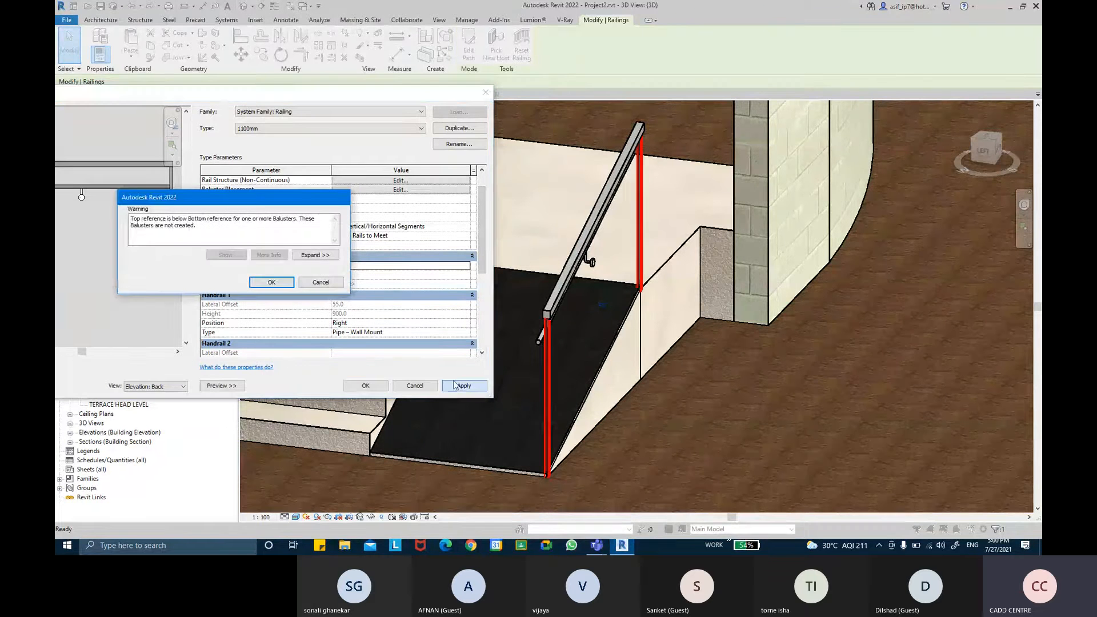
pyautogui.click(288, 285)
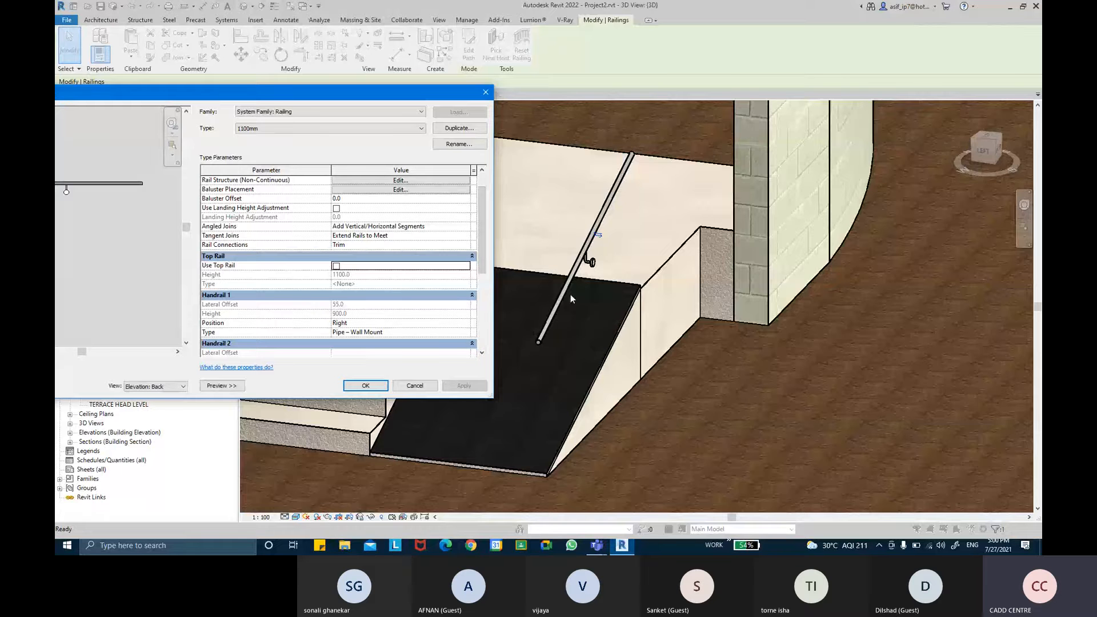
# In the Pipe – Wall Mount handrail type, set the beginning/bottom extension style to Floor with a length of 100
pyautogui.click(464, 332)
pyautogui.click(467, 332)
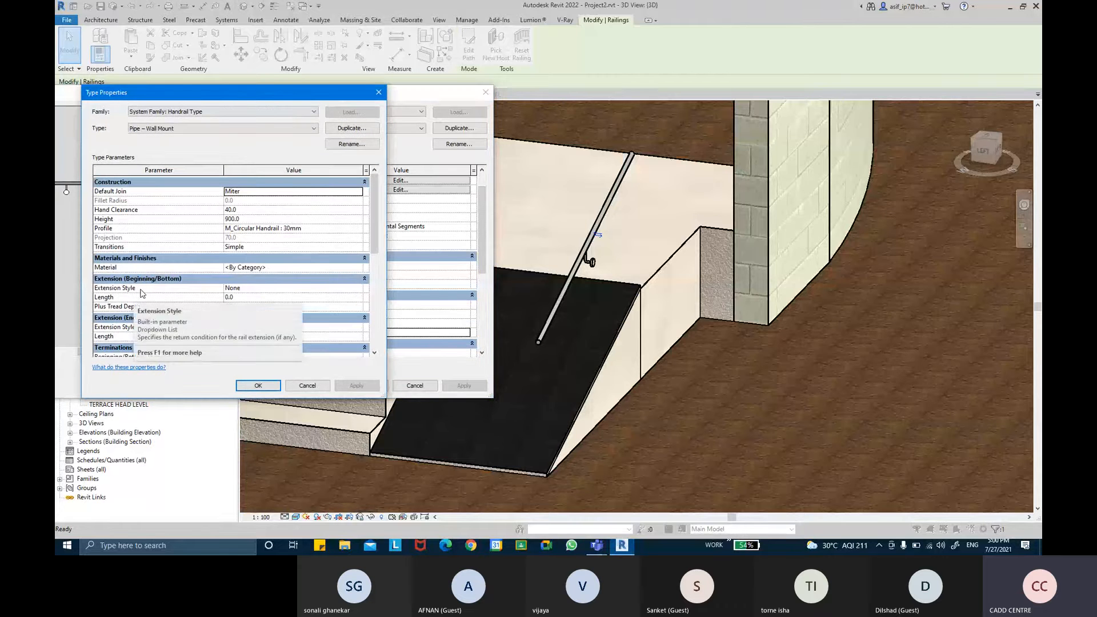
pyautogui.click(357, 291)
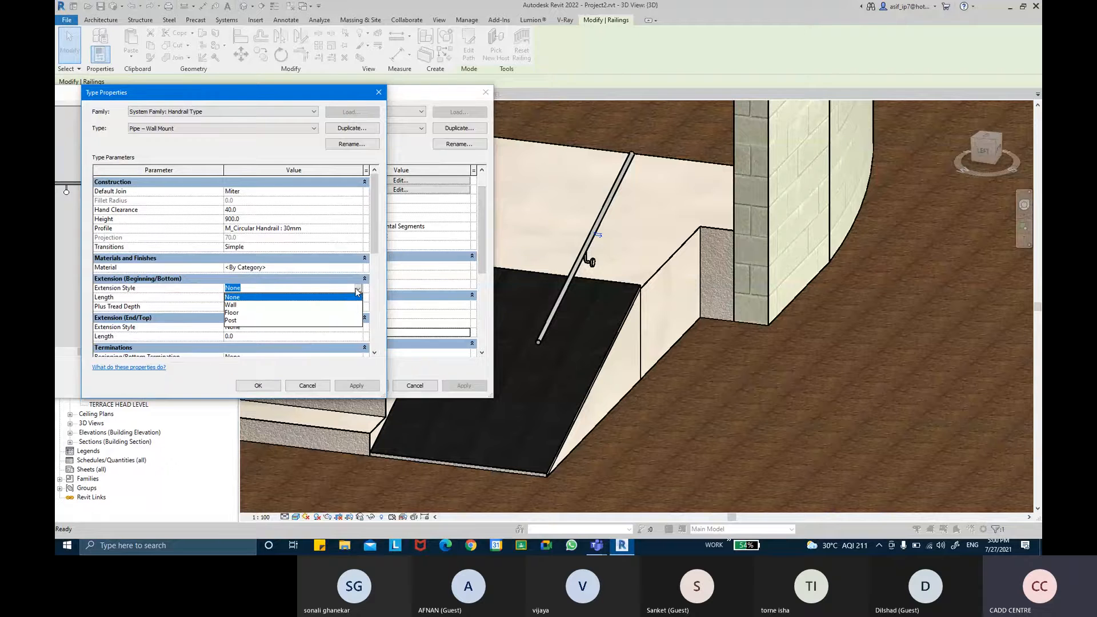
pyautogui.click(243, 314)
pyautogui.click(300, 298)
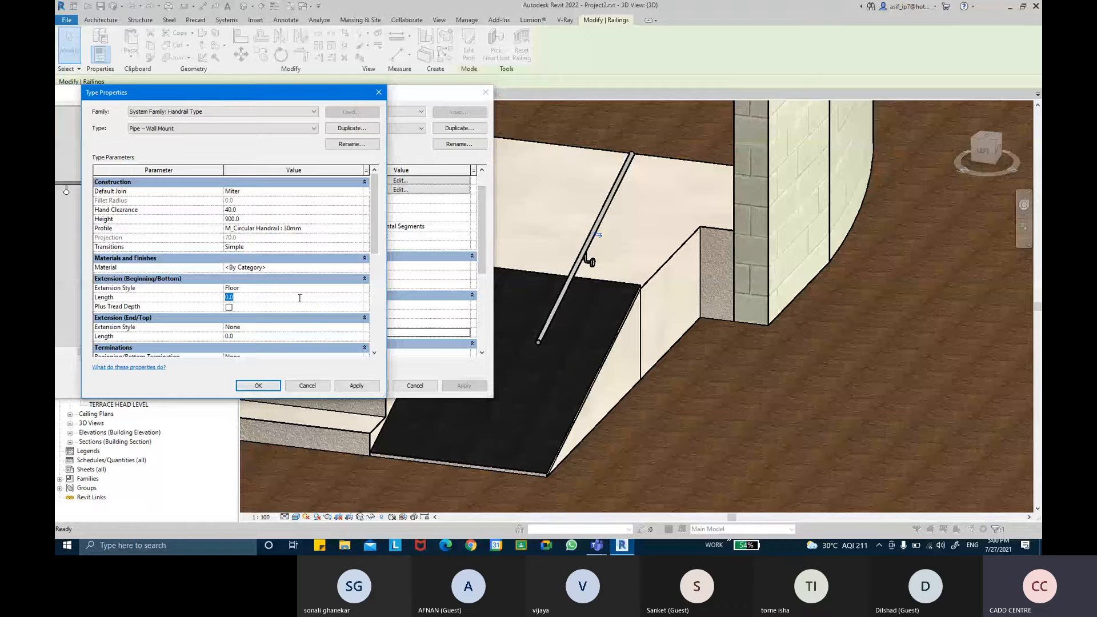
pyautogui.press('Return')
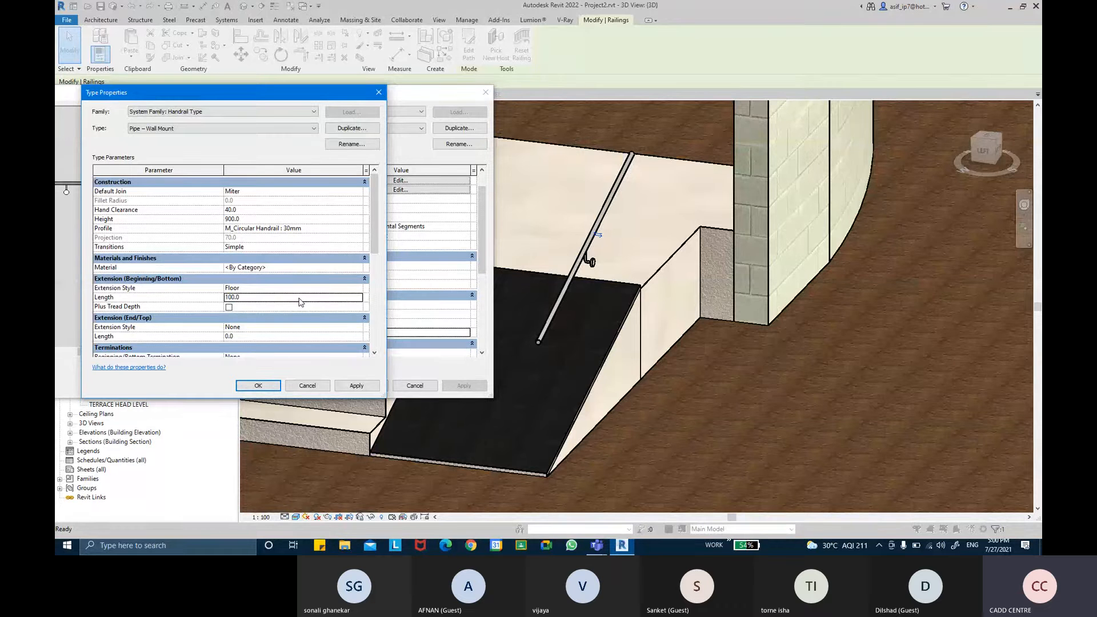
# Set the handrail type's end/top extension style to Floor with a length of 100 and confirm the handrail type
pyautogui.click(354, 329)
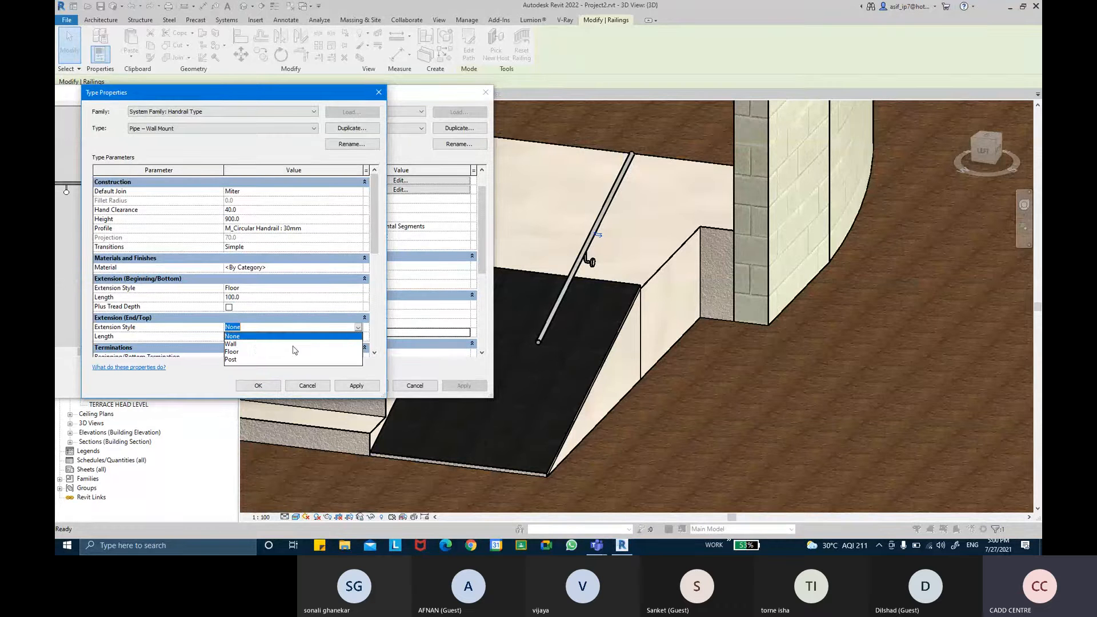
pyautogui.click(241, 355)
pyautogui.click(279, 339)
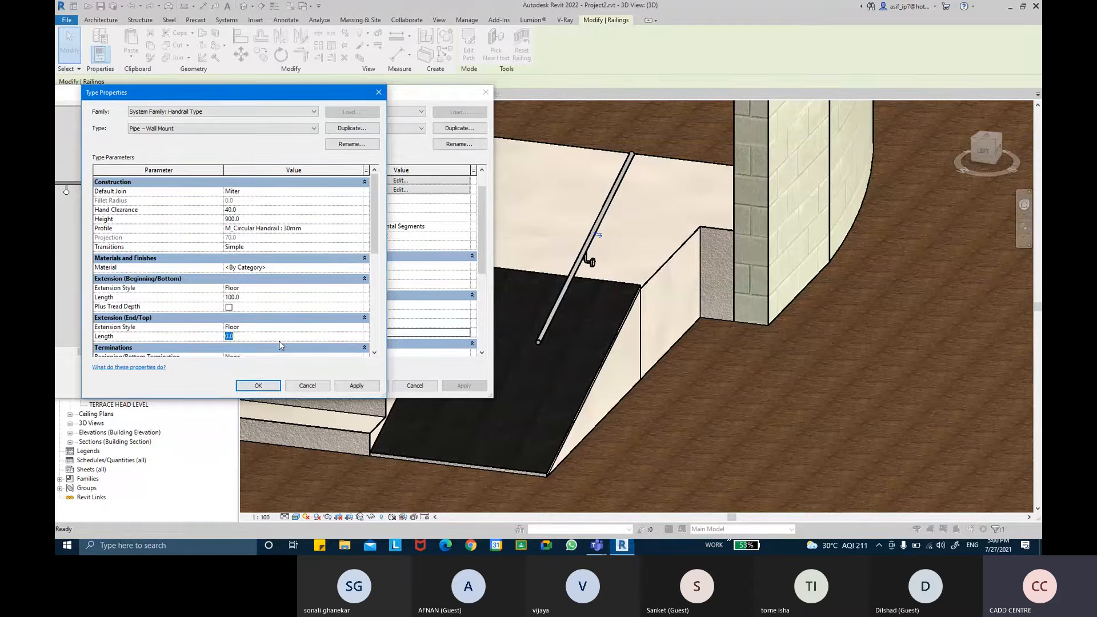
pyautogui.write('100')
pyautogui.press('Return')
pyautogui.click(352, 387)
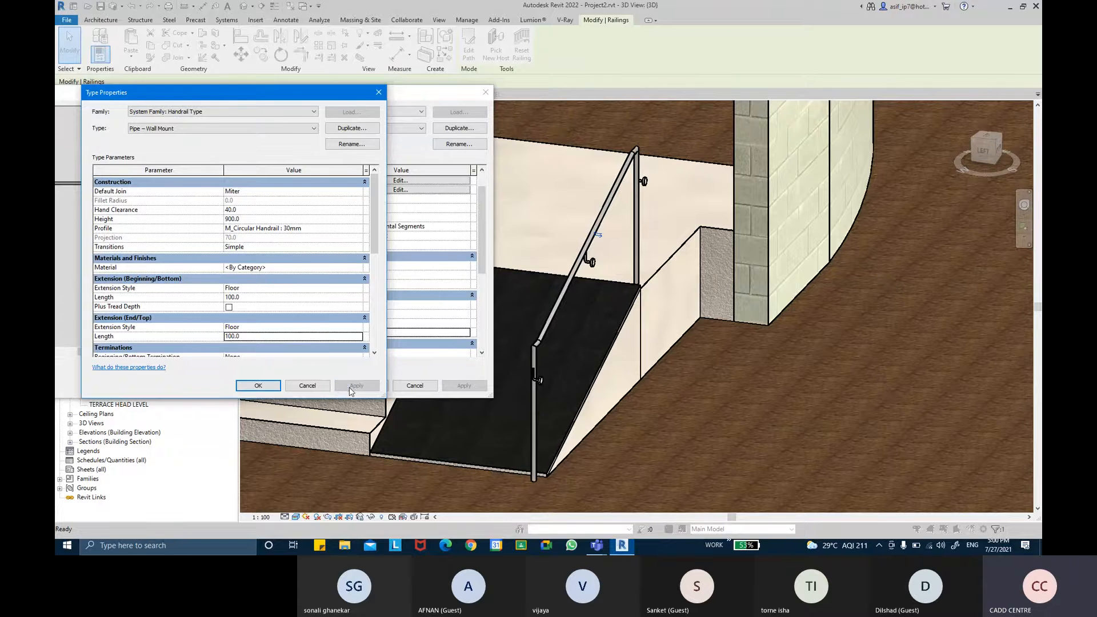
pyautogui.click(257, 385)
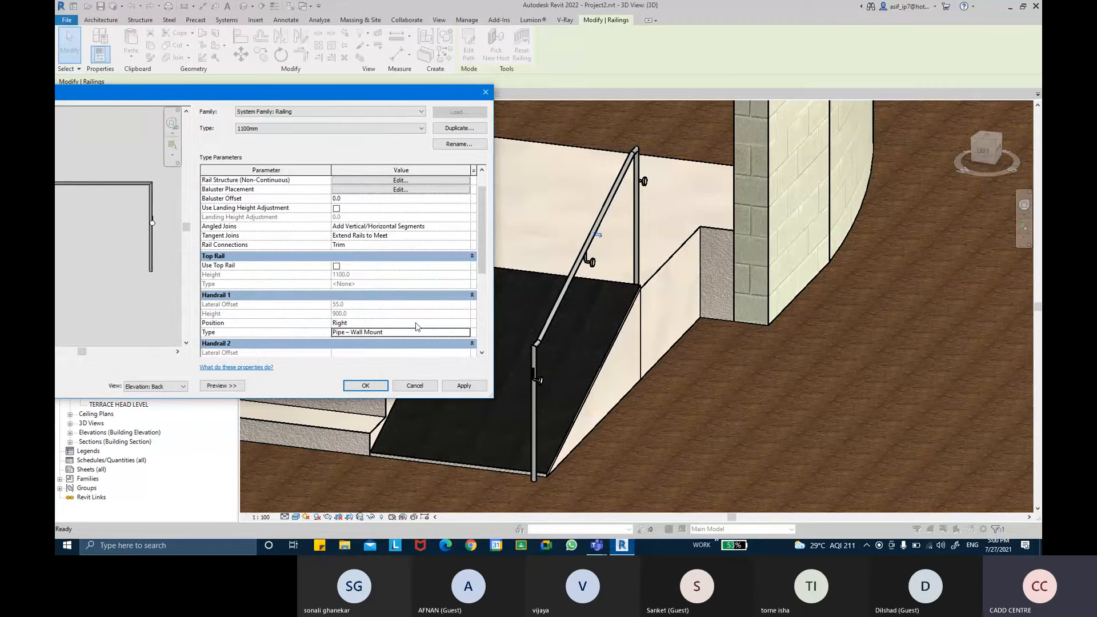
# Reopen the Pipe – Wall Mount handrail type and review its clearance, height and support spacing parameters
pyautogui.click(464, 332)
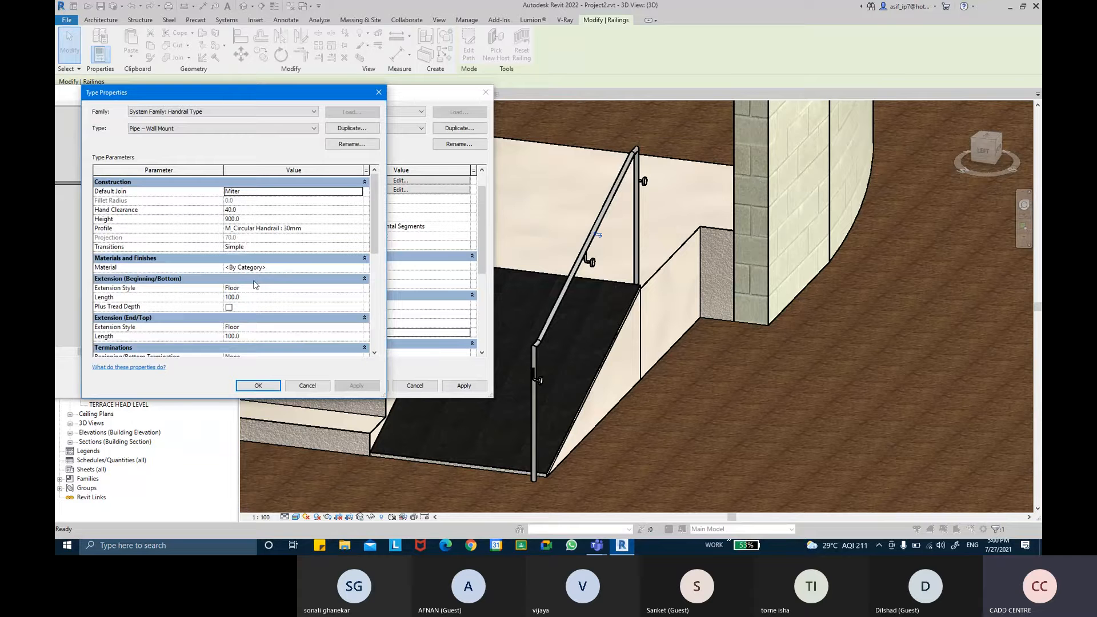
pyautogui.click(247, 210)
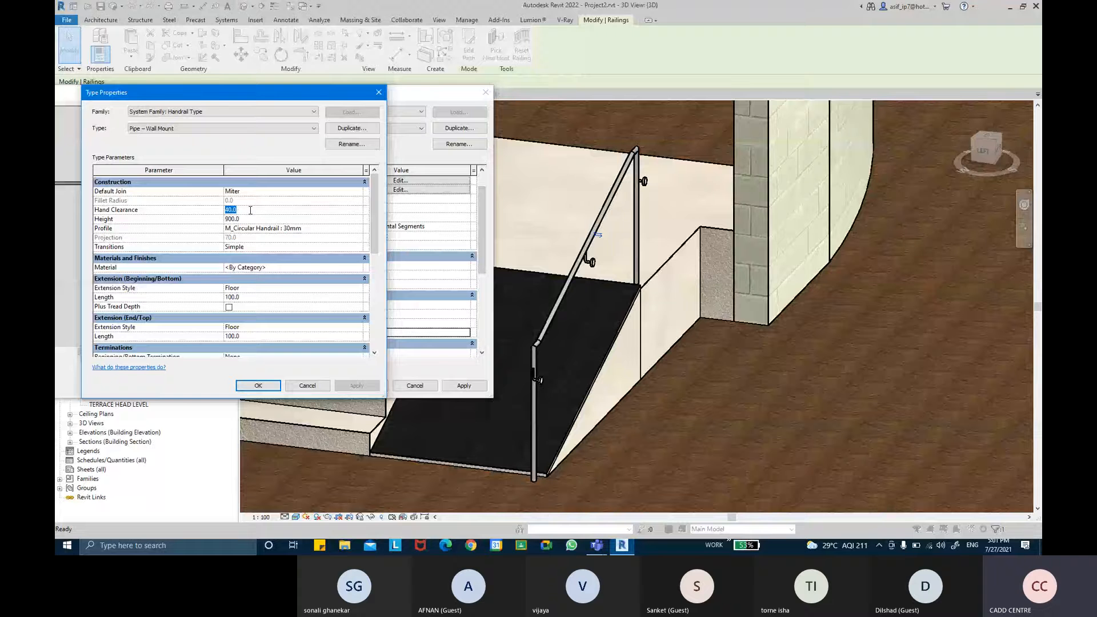
pyautogui.click(254, 220)
pyautogui.scroll(-3, 252, 231)
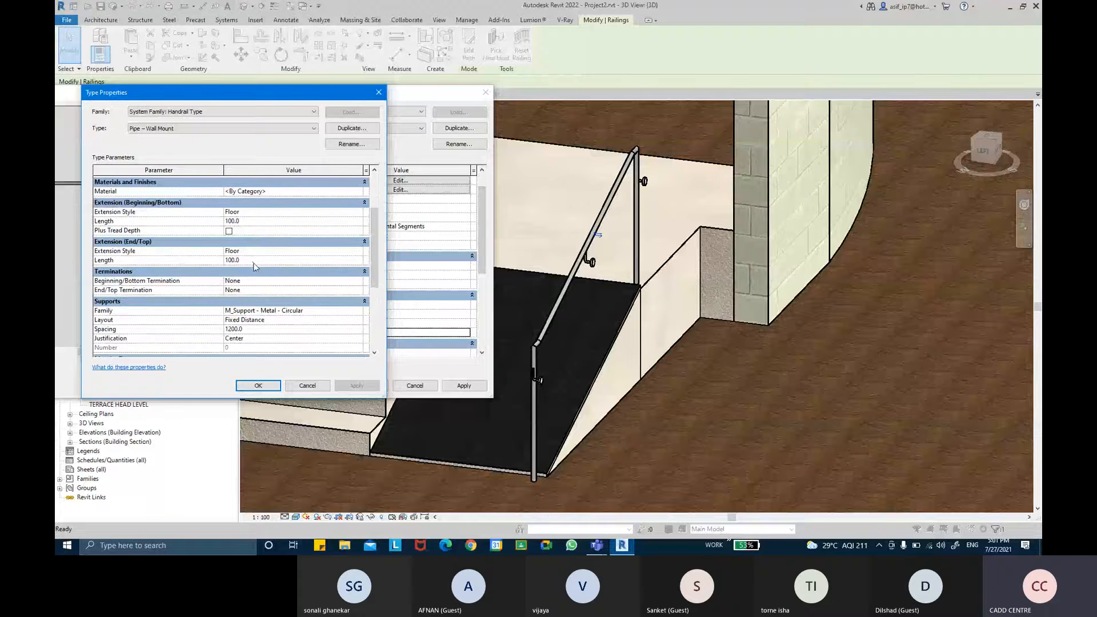
pyautogui.scroll(-2, 255, 270)
pyautogui.click(256, 268)
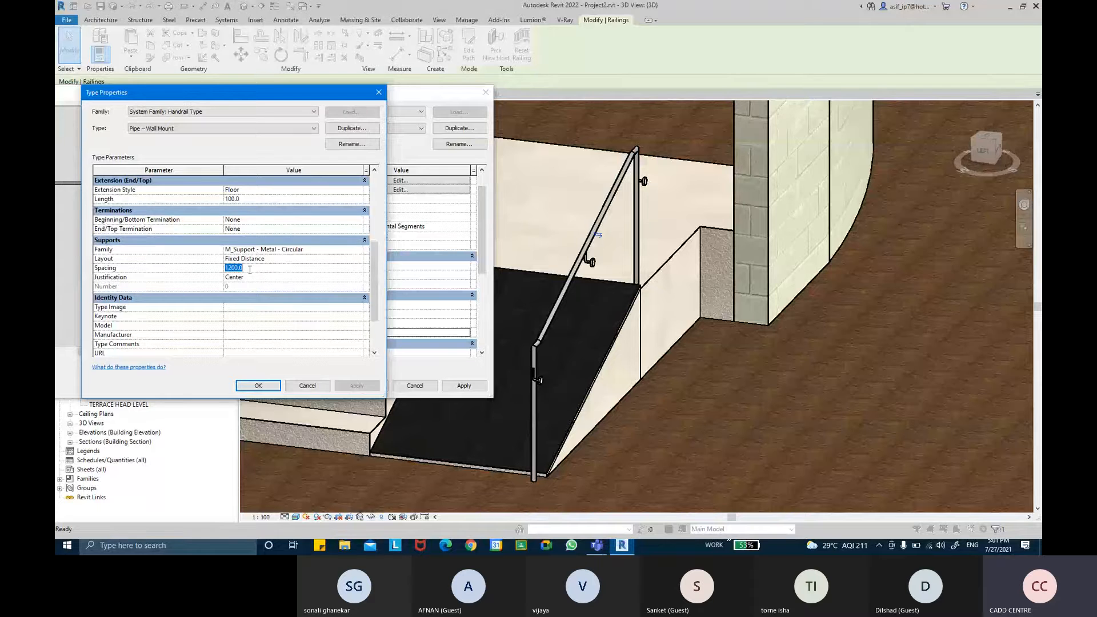
# Try the Align With Posts layout for the handrail's supports
pyautogui.click(358, 259)
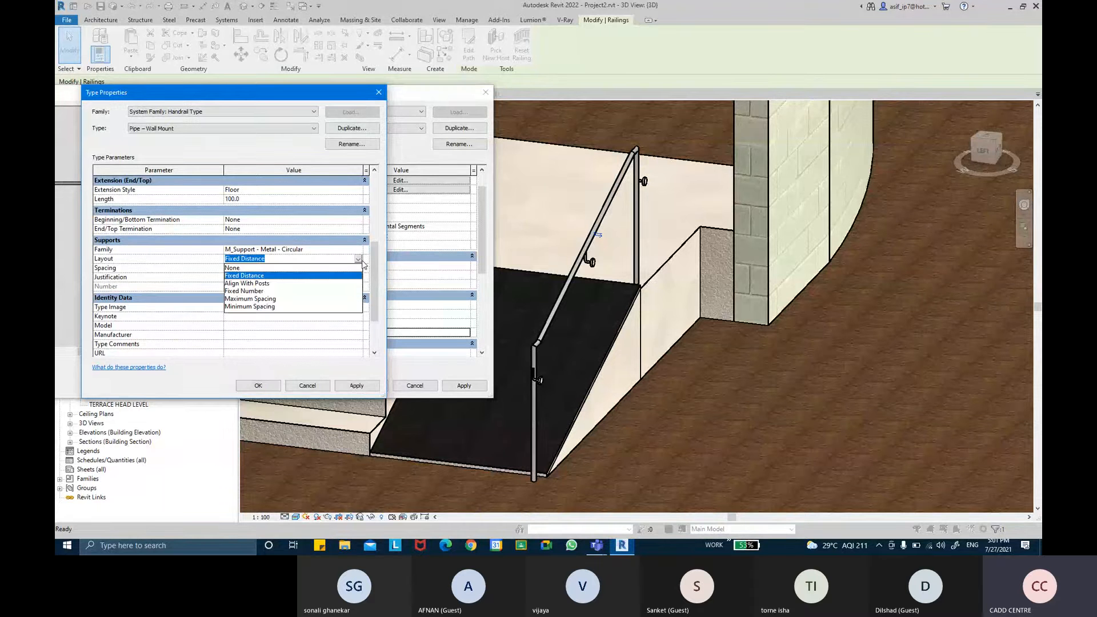
pyautogui.click(261, 284)
pyautogui.click(356, 387)
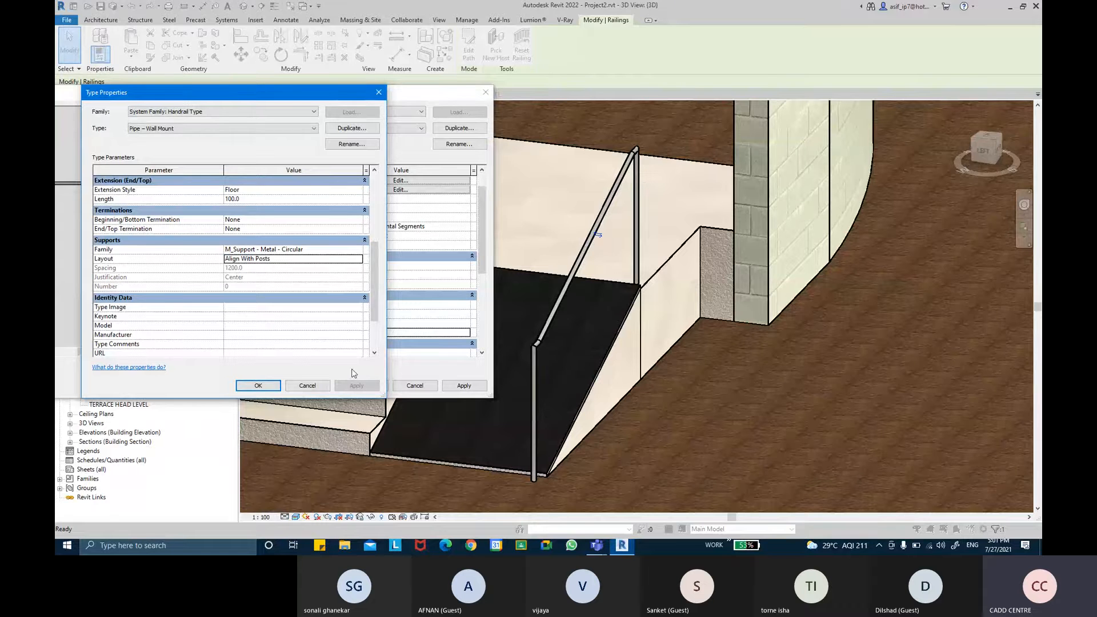
# Set the layout of the handrail's supports to Maximum Spacing and apply it
pyautogui.click(358, 260)
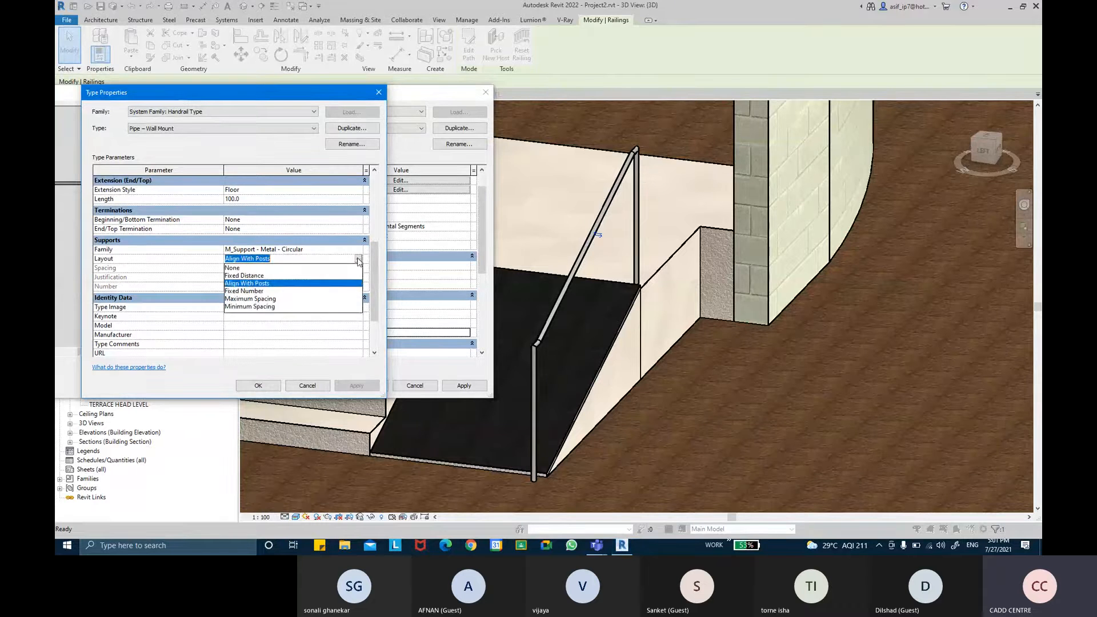
pyautogui.click(270, 299)
pyautogui.click(360, 387)
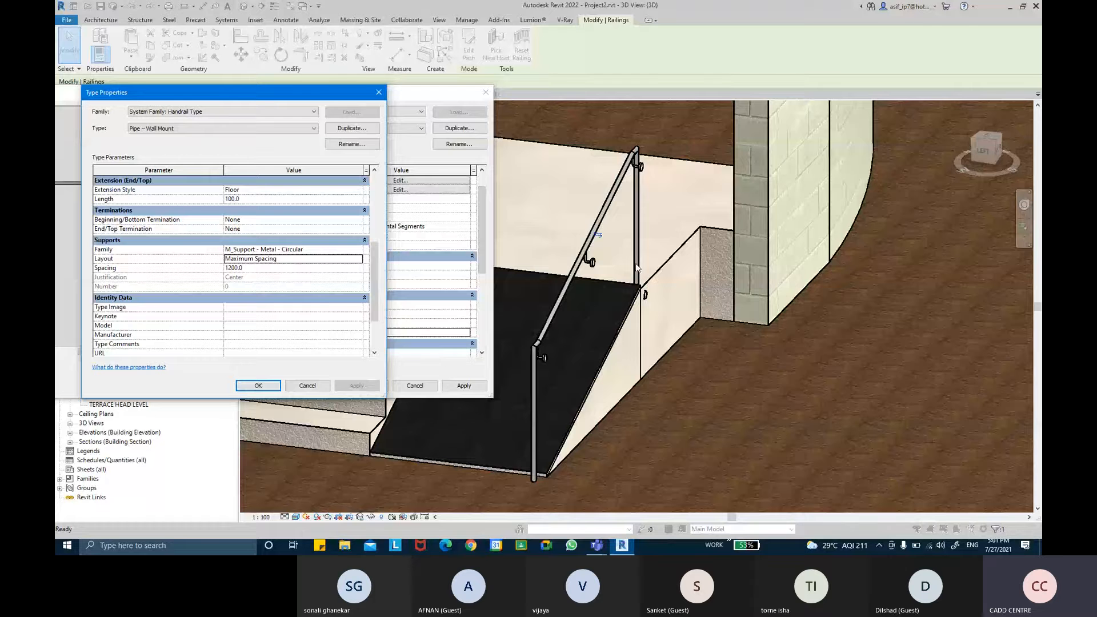
# Try a maximum spacing of 300 for the handrail's supports
pyautogui.click(262, 268)
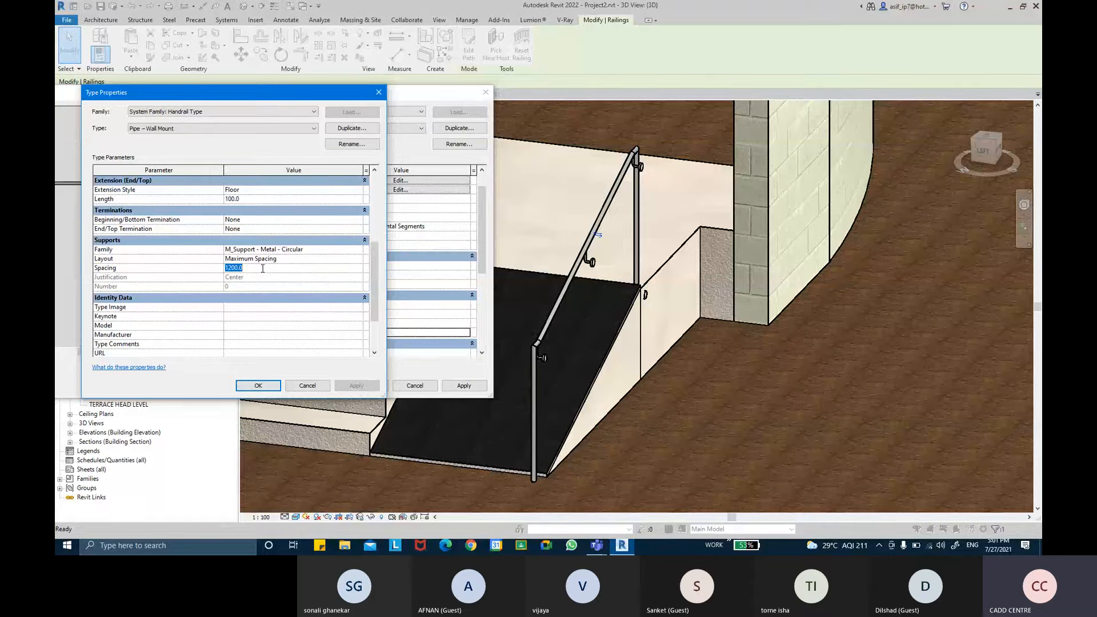
pyautogui.write('300')
pyautogui.press('Return')
pyautogui.click(366, 388)
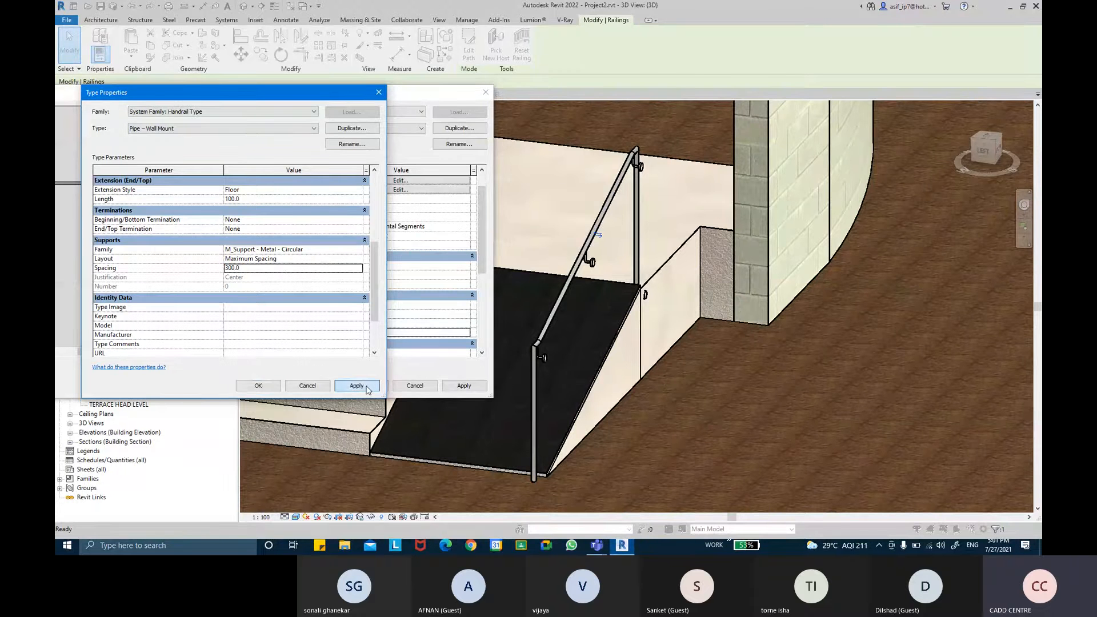
# Set the handrail supports' maximum spacing to 600 and confirm both the handrail type and the railing type
pyautogui.click(298, 270)
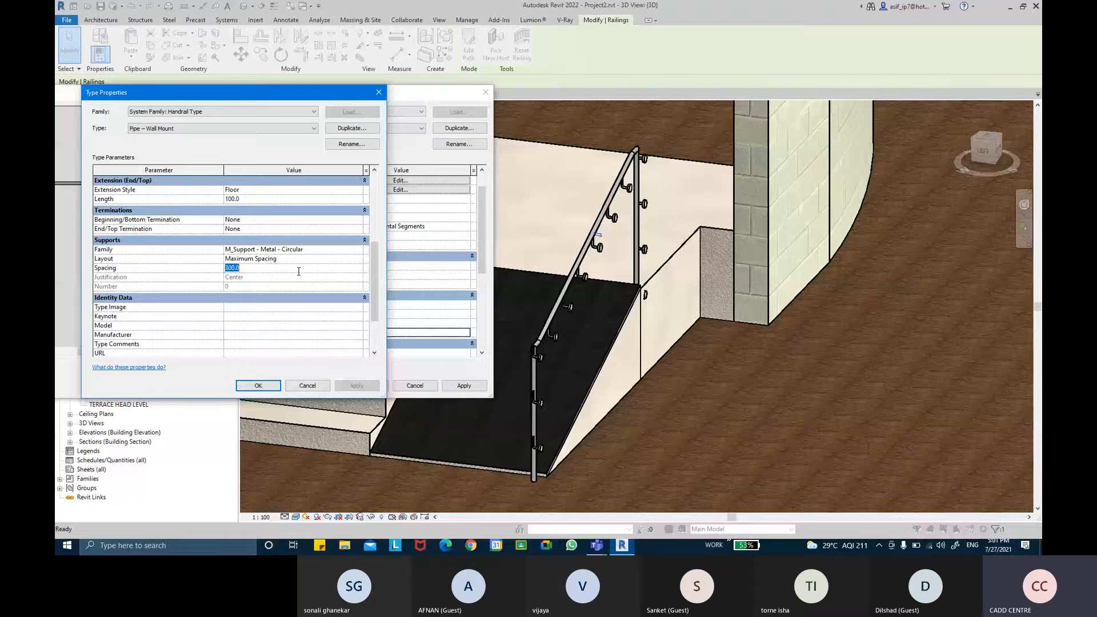
pyautogui.write('600')
pyautogui.click(355, 386)
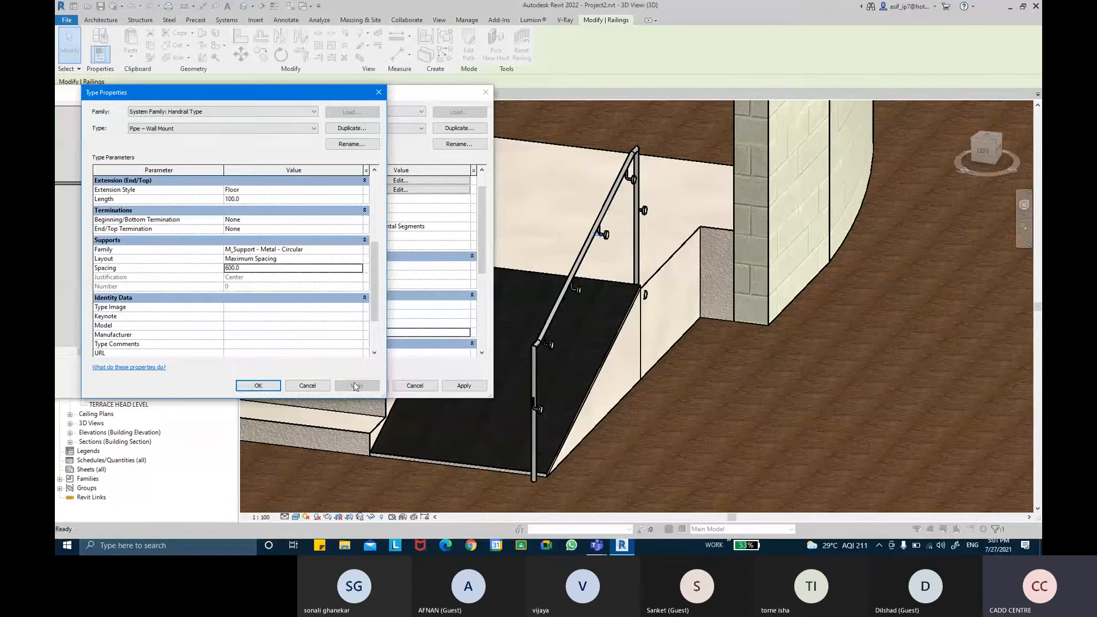
pyautogui.click(259, 386)
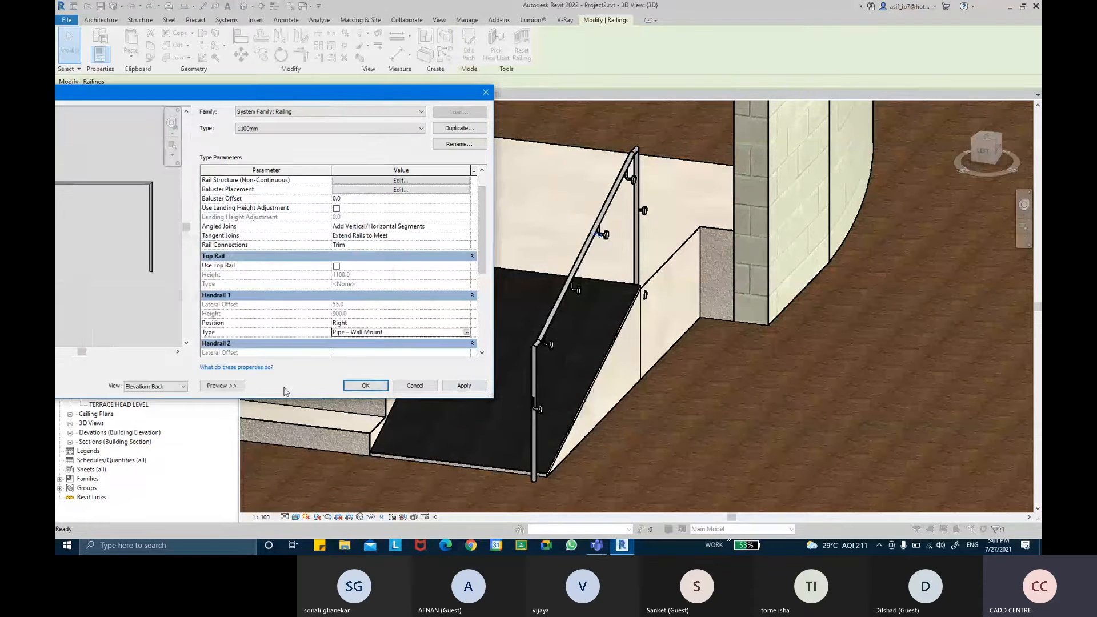
pyautogui.click(458, 391)
pyautogui.click(272, 283)
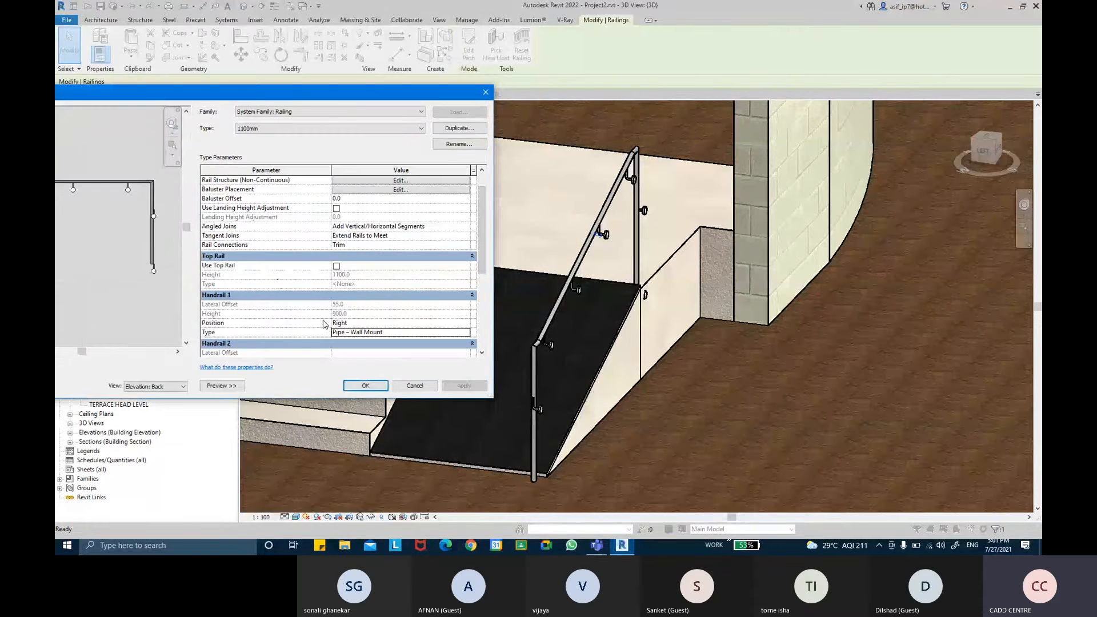
pyautogui.click(369, 384)
# Inspect the ramp railing from several sides, deselect it and switch the 3D view to an untextured visual style
pyautogui.keyDown('shift'); pyautogui.moveTo(623, 317); pyautogui.dragTo(568, 329, button='middle'); pyautogui.keyUp('shift')
pyautogui.click(684, 353)
pyautogui.keyDown('shift'); pyautogui.moveTo(683, 353); pyautogui.dragTo(597, 348, button='middle'); pyautogui.keyUp('shift')
pyautogui.click(462, 356)
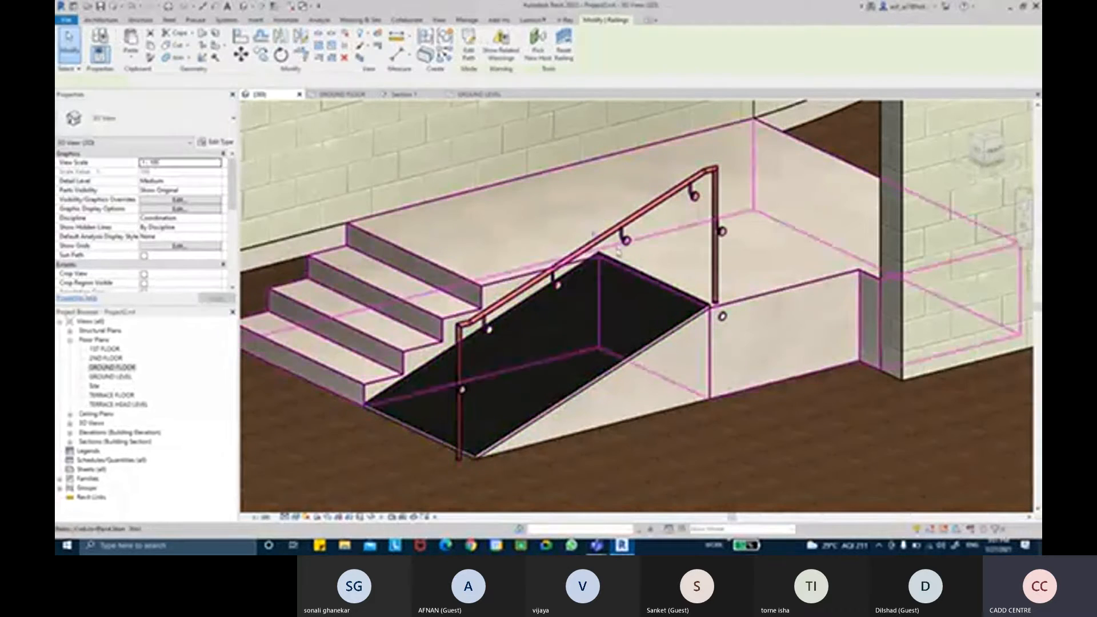
pyautogui.keyDown('shift'); pyautogui.moveTo(647, 321); pyautogui.dragTo(662, 343, button='middle'); pyautogui.keyUp('shift')
pyautogui.press('Escape')
pyautogui.click(296, 517)
pyautogui.click(309, 496)
pyautogui.keyDown('shift'); pyautogui.moveTo(642, 300); pyautogui.dragTo(662, 234, button='middle'); pyautogui.keyUp('shift')
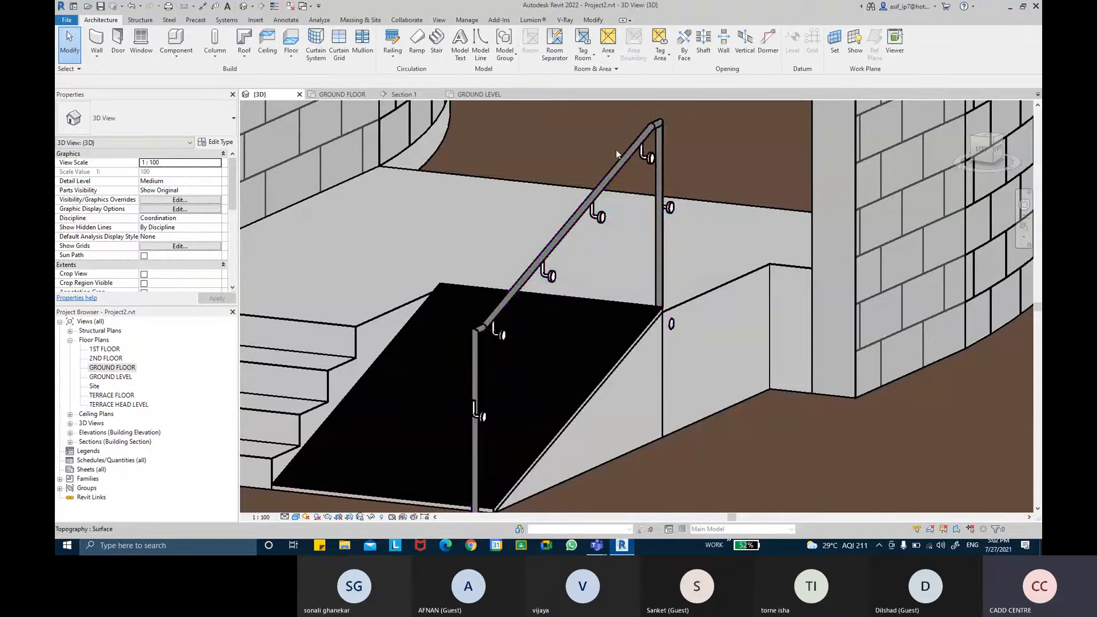
# In the ramp railing's Pipe – Wall Mount handrail type, set the End/Top extension style to None
pyautogui.click(658, 251)
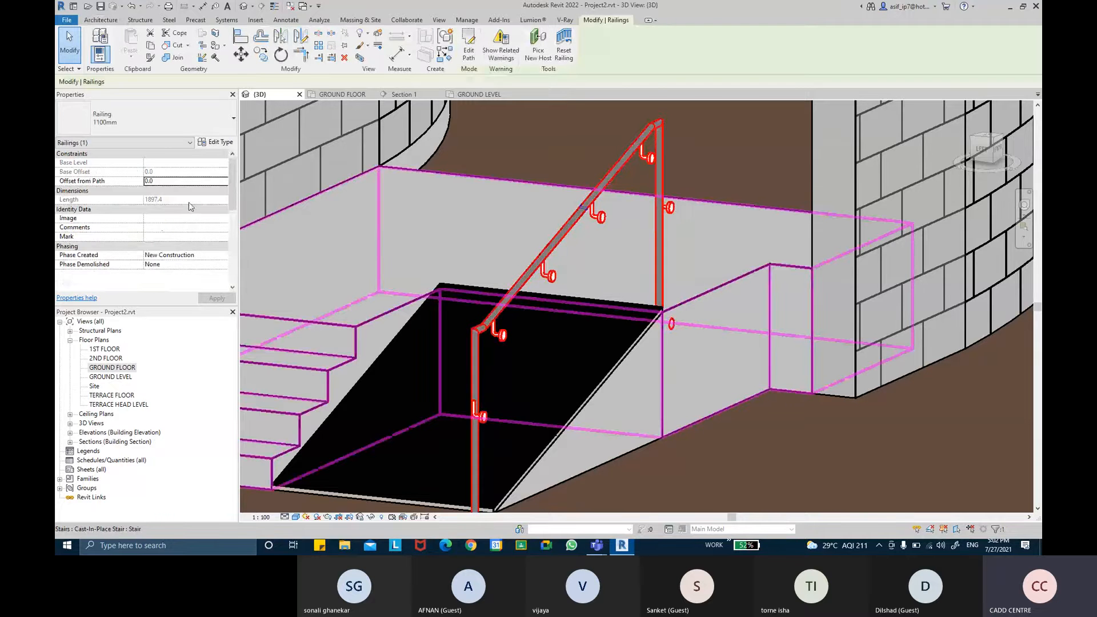
pyautogui.click(222, 144)
pyautogui.click(605, 304)
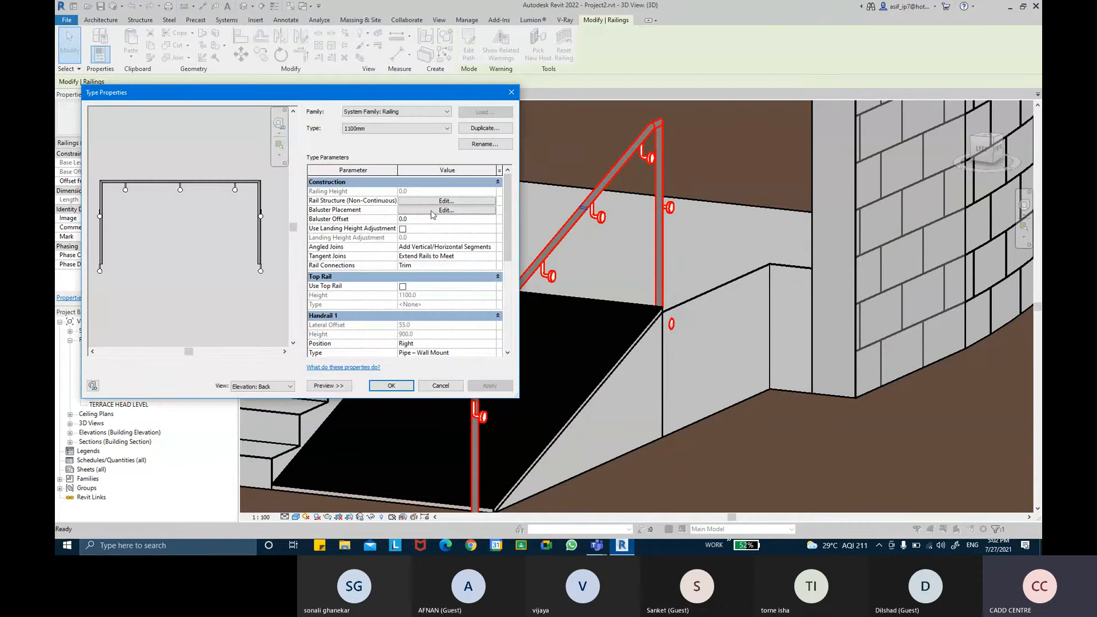
pyautogui.scroll(-1, 435, 274)
pyautogui.click(489, 333)
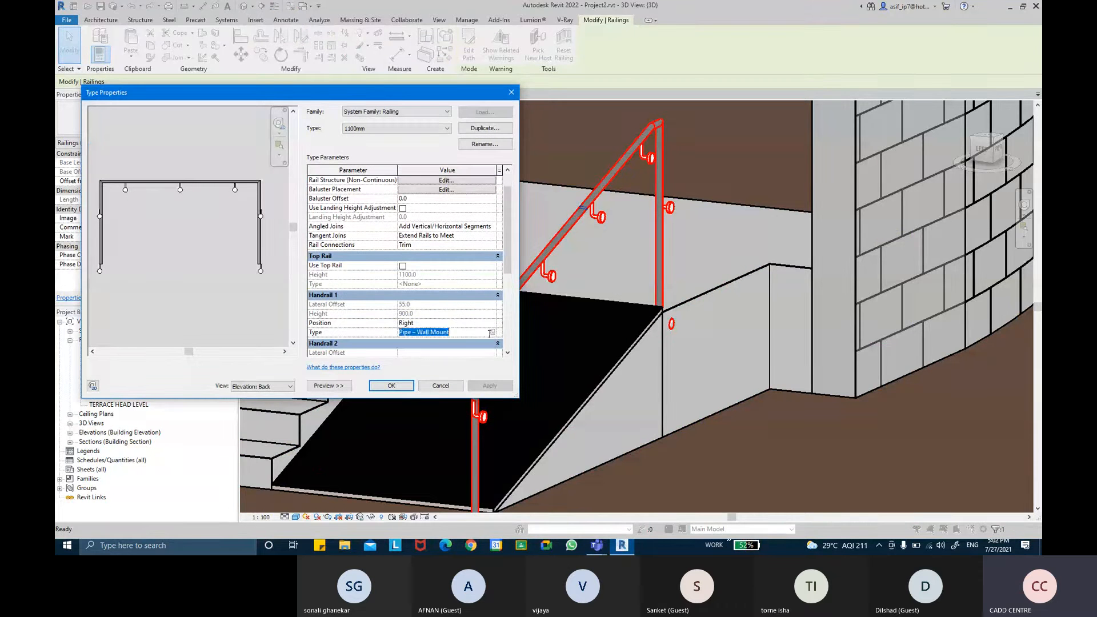
pyautogui.click(492, 333)
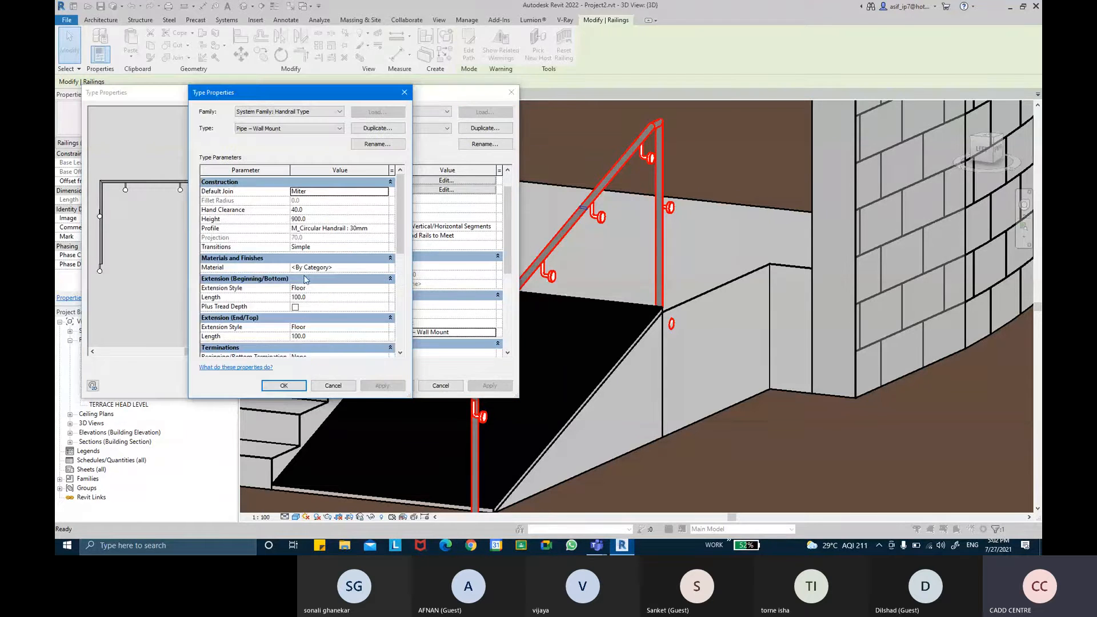
pyautogui.click(387, 329)
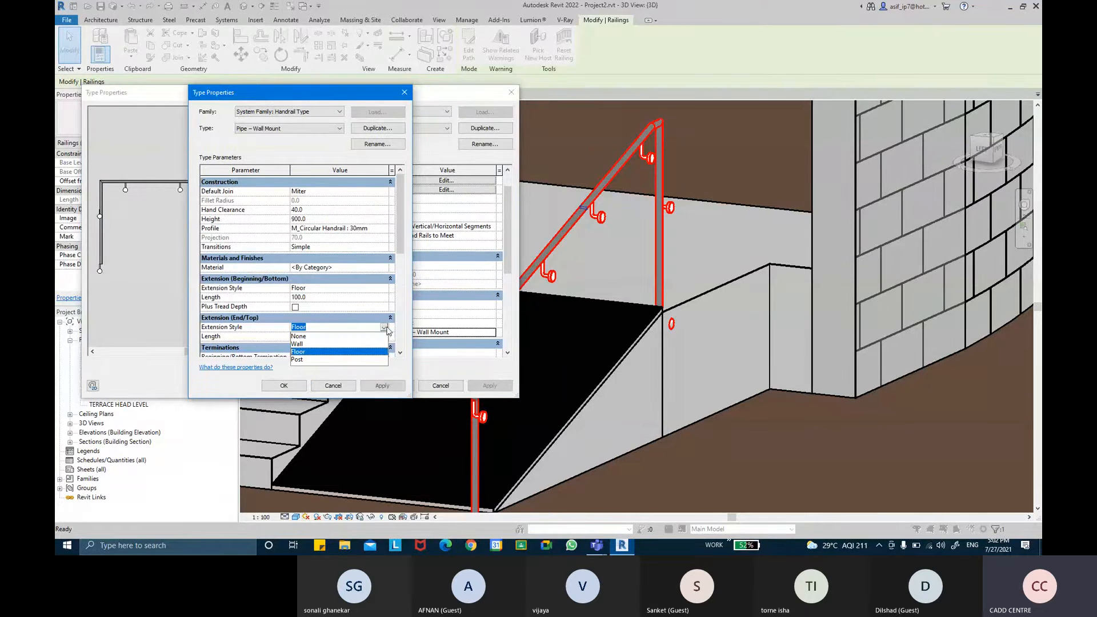
pyautogui.click(303, 336)
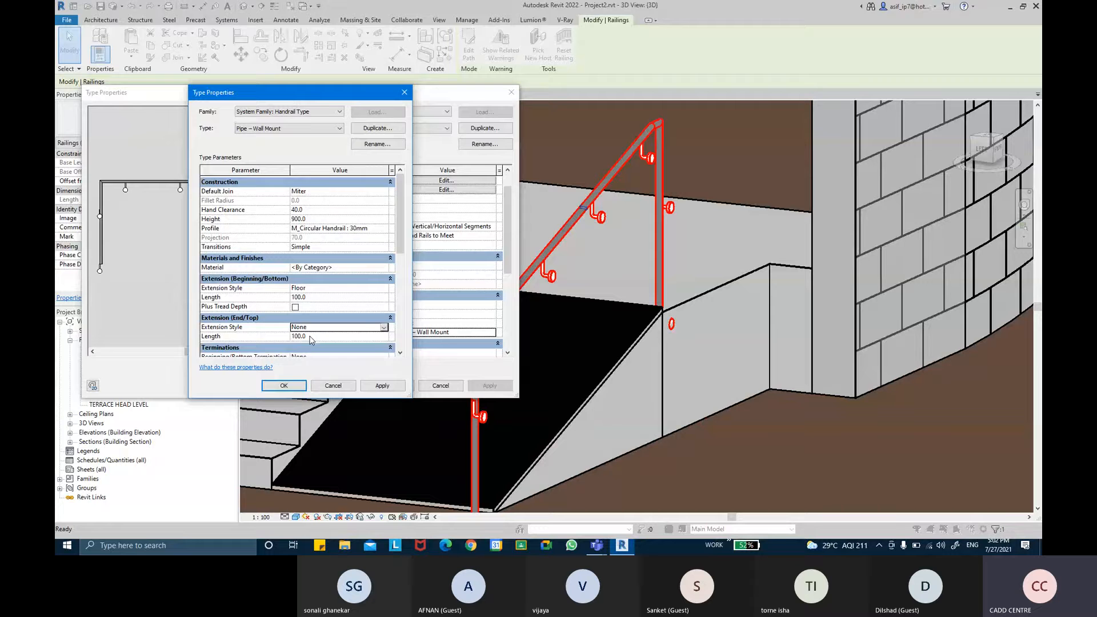
# Set the handrail's Beginning/Bottom extension style to None, confirm both the handrail and railing types, and deselect the railing
pyautogui.scroll(-3, 377, 343)
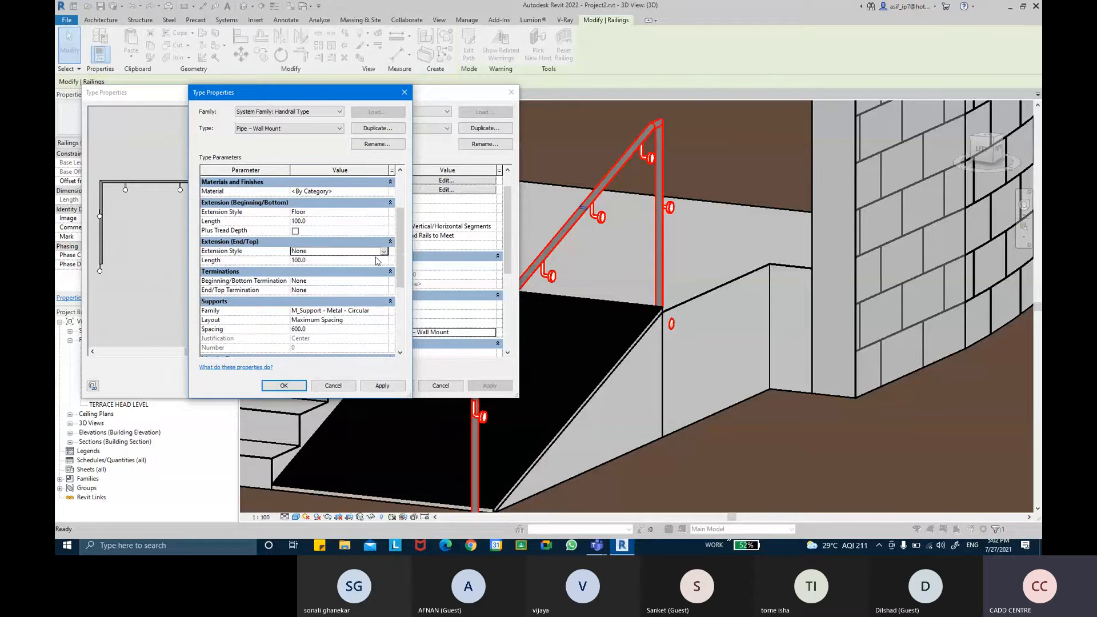
pyautogui.click(386, 212)
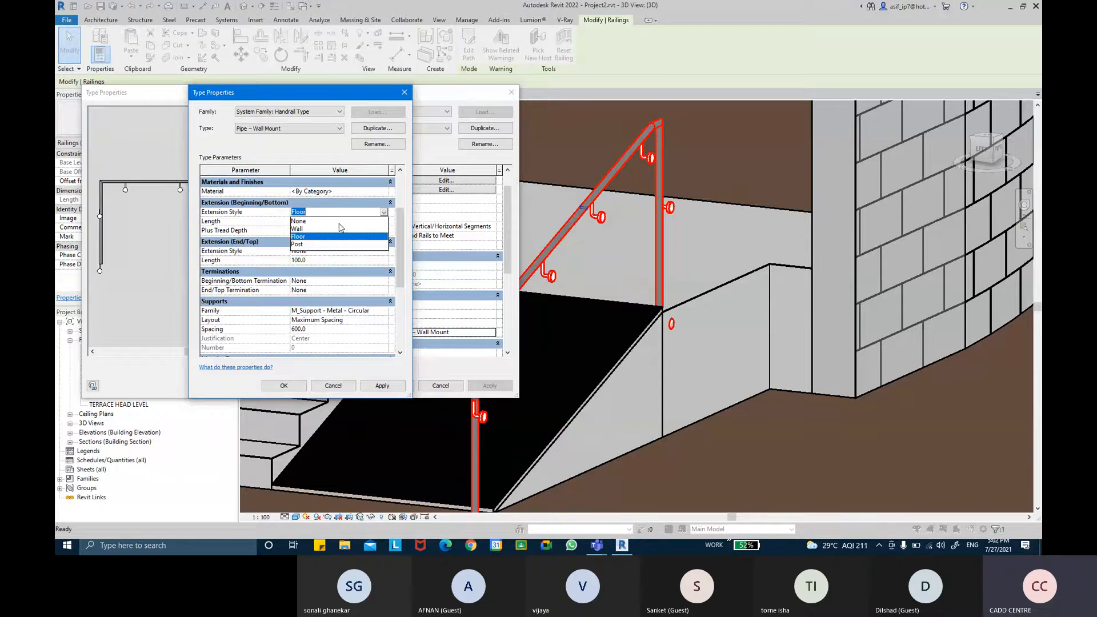
pyautogui.click(312, 221)
pyautogui.click(381, 386)
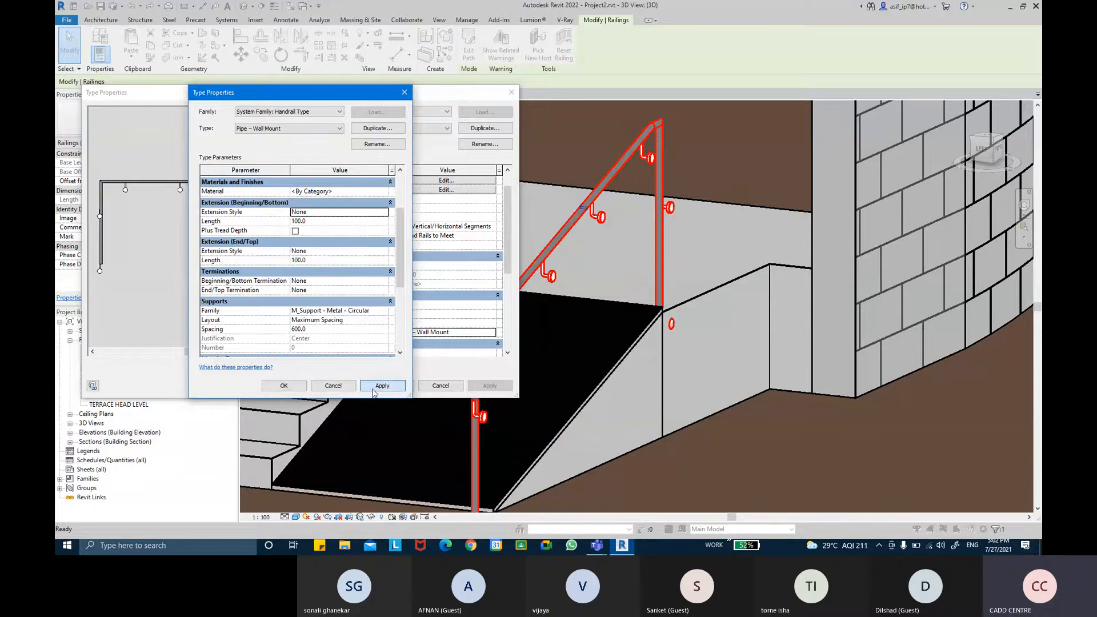
pyautogui.click(284, 385)
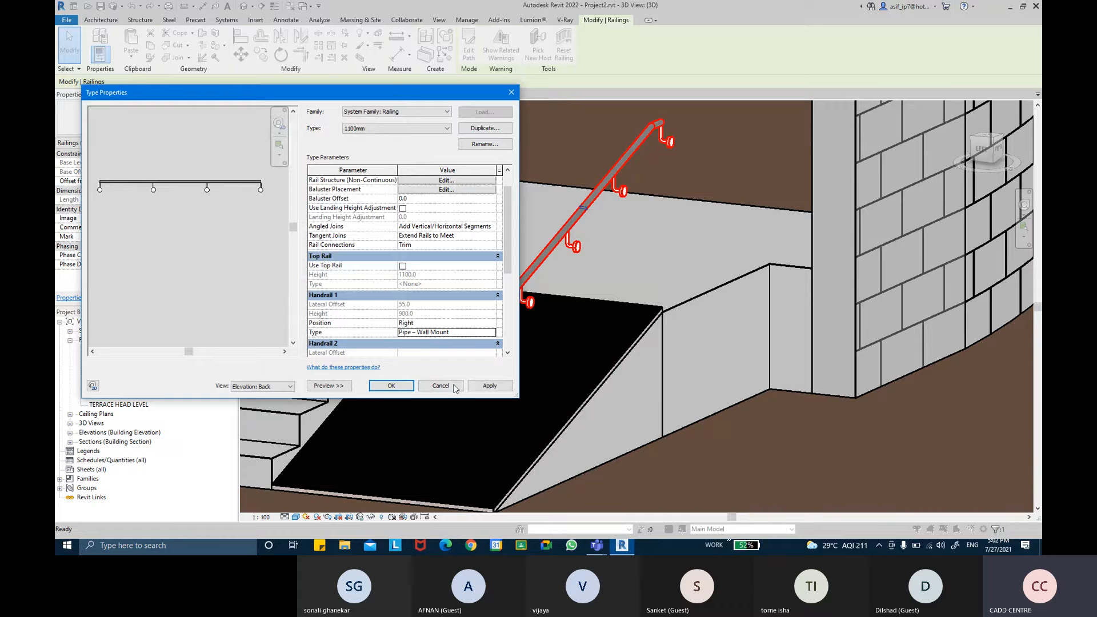
pyautogui.click(339, 284)
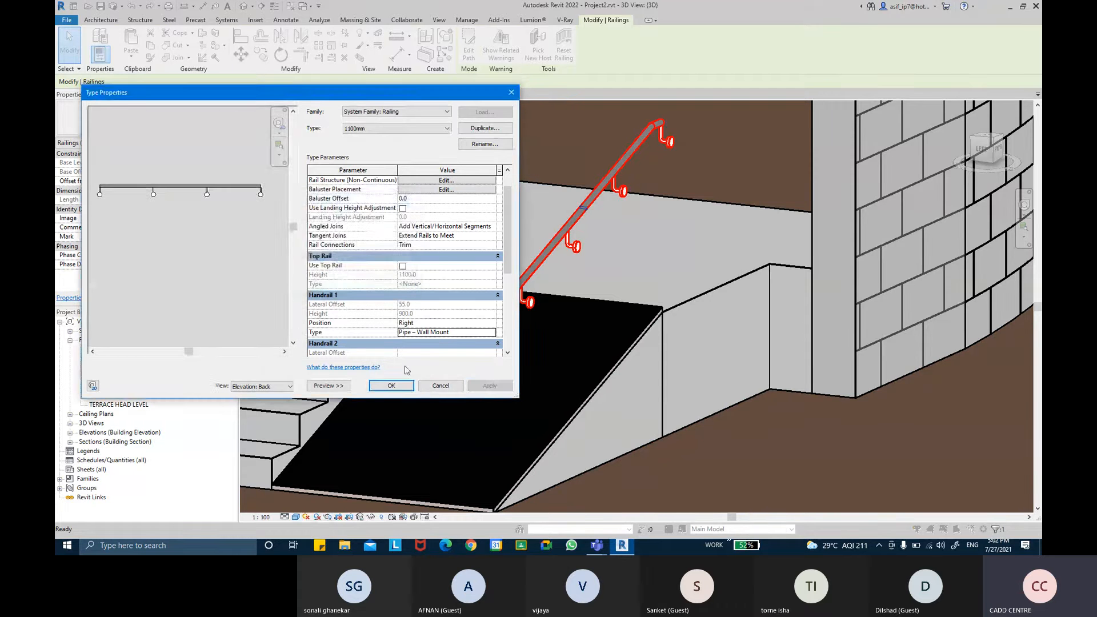
pyautogui.click(391, 386)
pyautogui.keyDown('shift'); pyautogui.moveTo(591, 340); pyautogui.dragTo(538, 325, button='middle'); pyautogui.keyUp('shift')
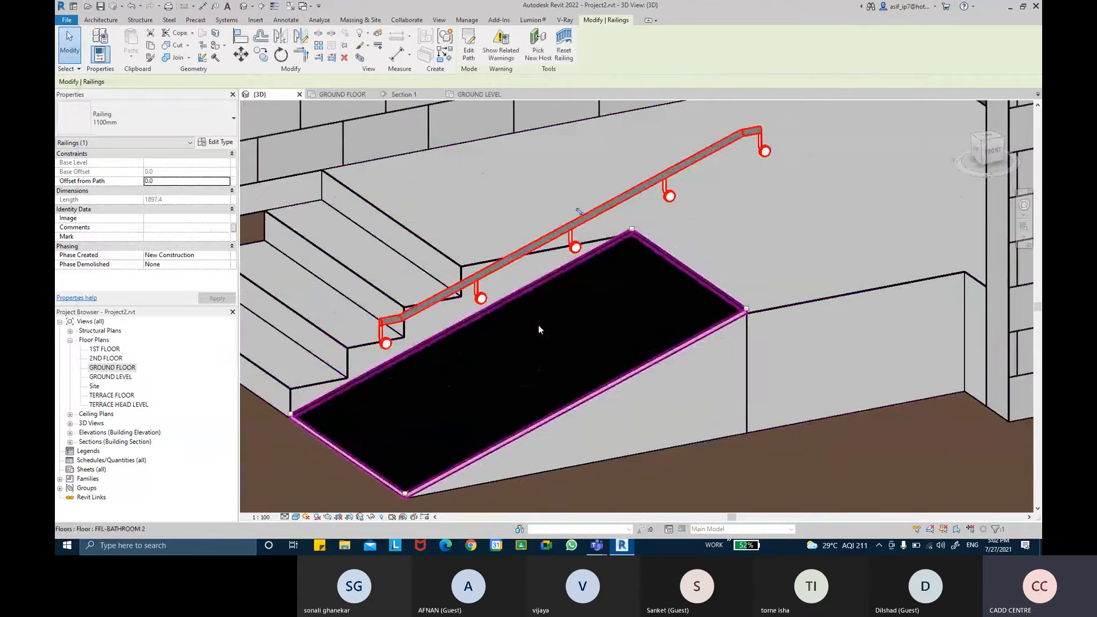
pyautogui.press('Escape')
pyautogui.scroll(-3, 564, 322)
pyautogui.keyDown('shift'); pyautogui.moveTo(632, 314); pyautogui.dragTo(457, 273, button='middle'); pyautogui.keyUp('shift')
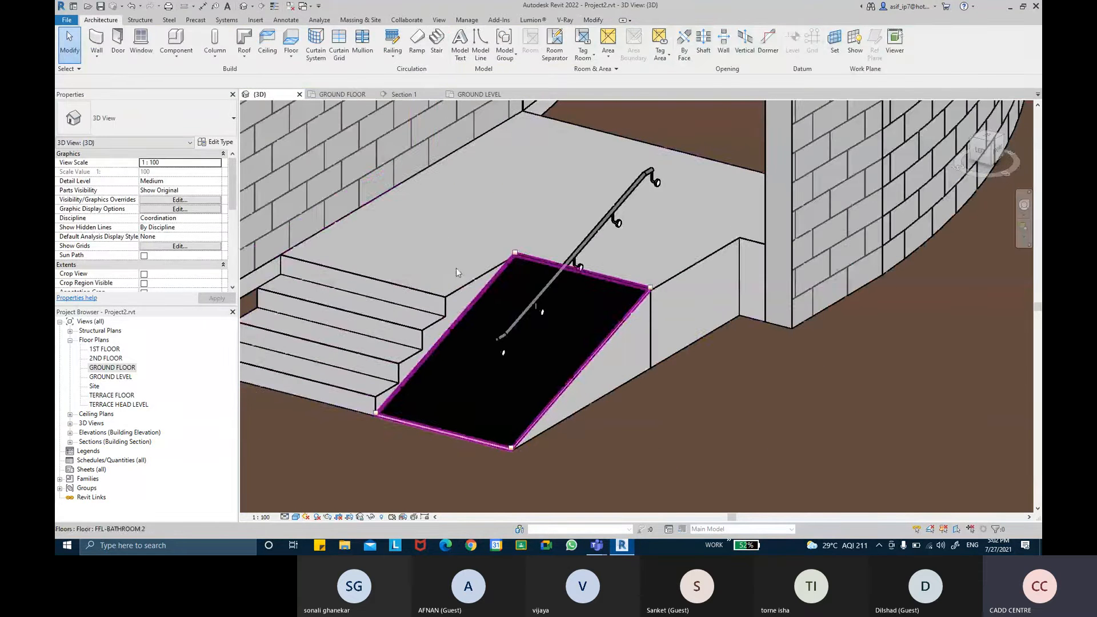
# Open the GROUND LEVEL floor plan and locate the existing planter walls at the plot's rear corner
pyautogui.click(112, 368)
pyautogui.doubleClick(112, 377)
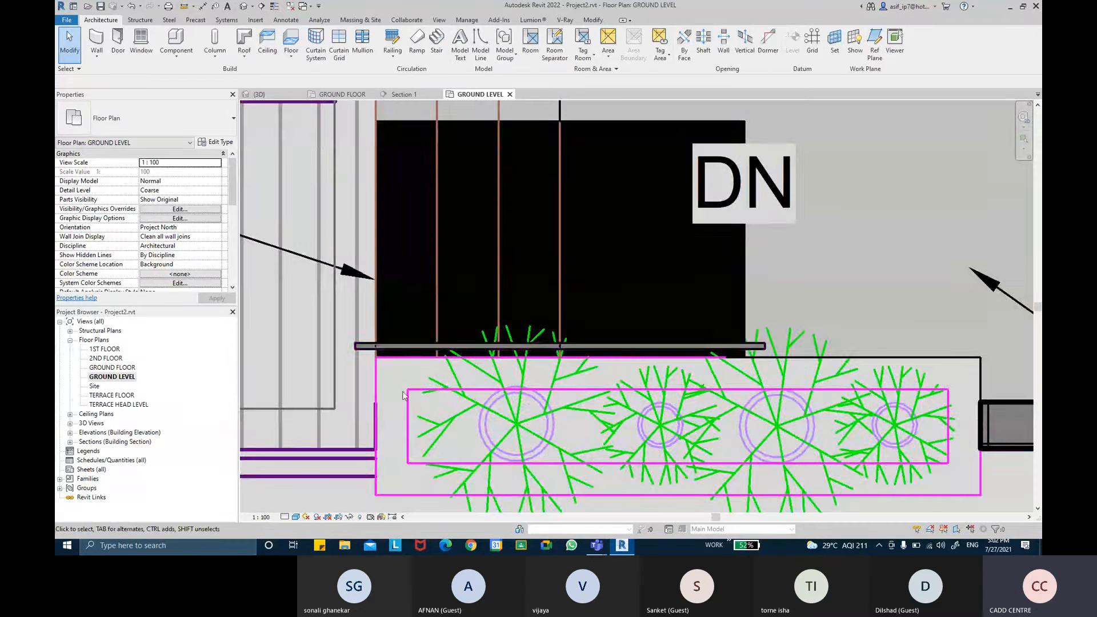
pyautogui.scroll(-3, 437, 383)
pyautogui.scroll(-2, 516, 365)
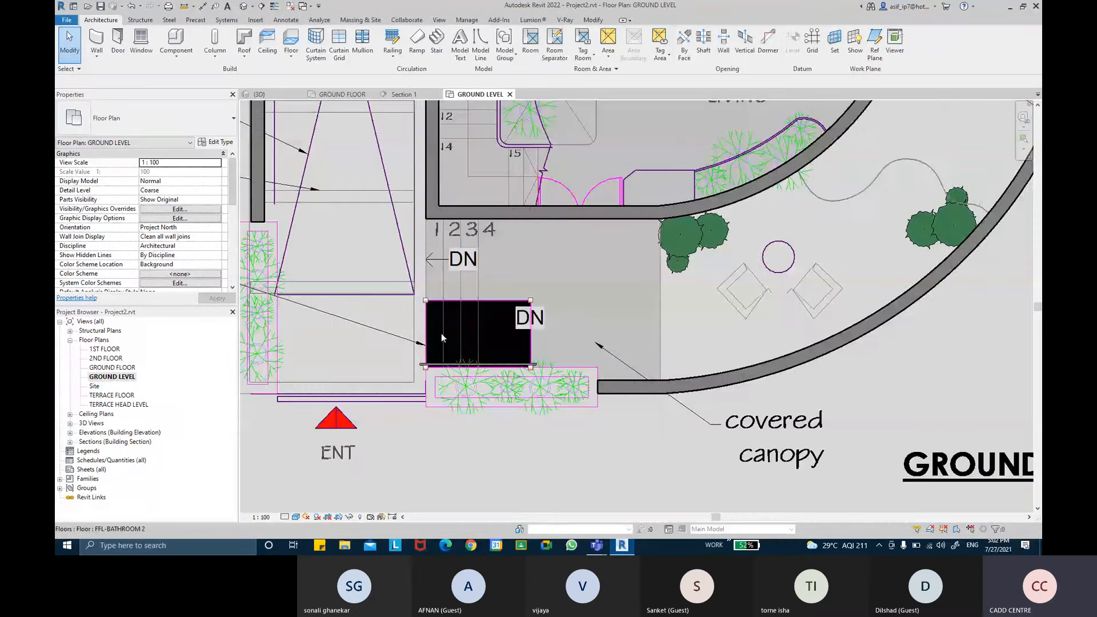
pyautogui.moveTo(508, 414); pyautogui.dragTo(569, 485, button='middle')
pyautogui.scroll(-5, 367, 296)
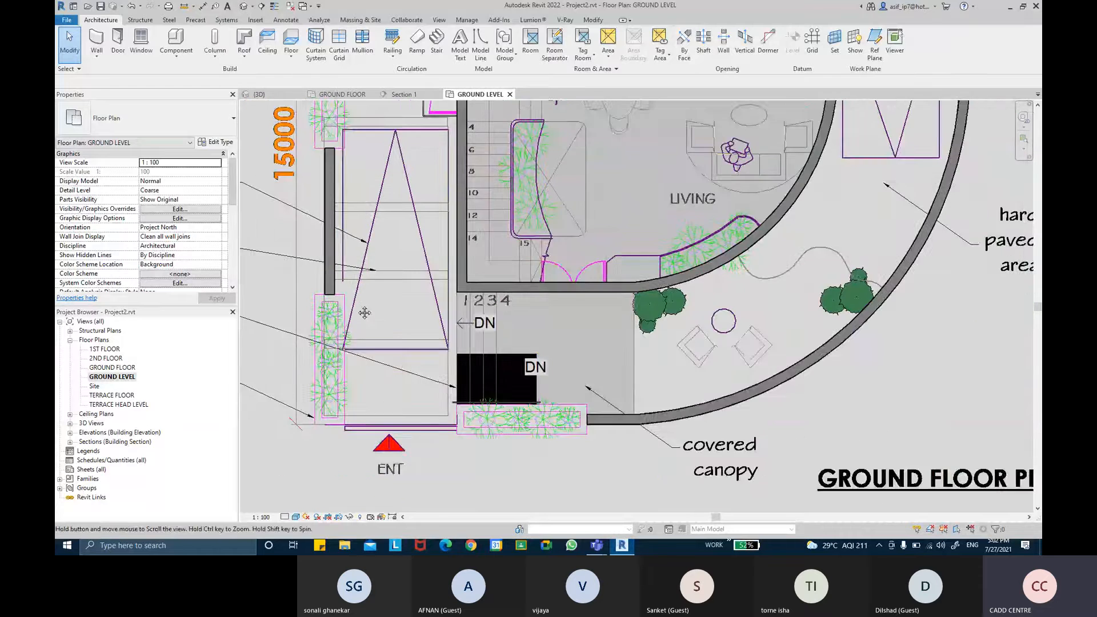
pyautogui.scroll(4, 358, 236)
pyautogui.moveTo(358, 235); pyautogui.dragTo(368, 428, button='middle')
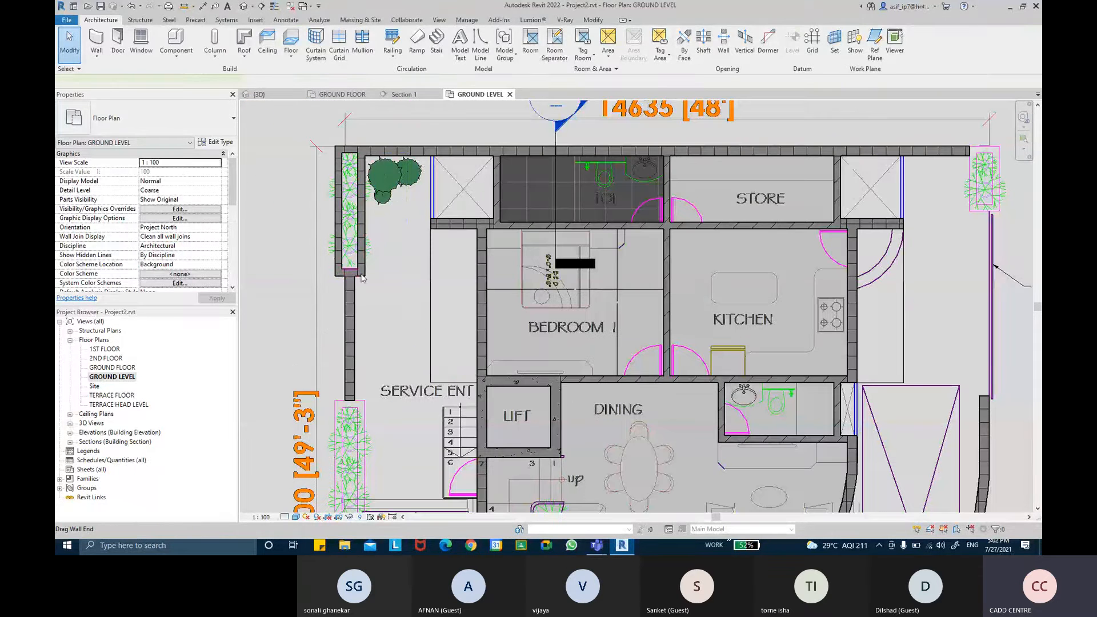
# Create a Generic - 157mm Masonry wall like the existing planter's, picked from the entrance planter's line beside the ramp
pyautogui.click(346, 200)
pyautogui.click(444, 54)
pyautogui.moveTo(556, 184); pyautogui.dragTo(546, 80, button='middle')
pyautogui.moveTo(588, 502); pyautogui.dragTo(575, 312, button='middle')
pyautogui.click(476, 56)
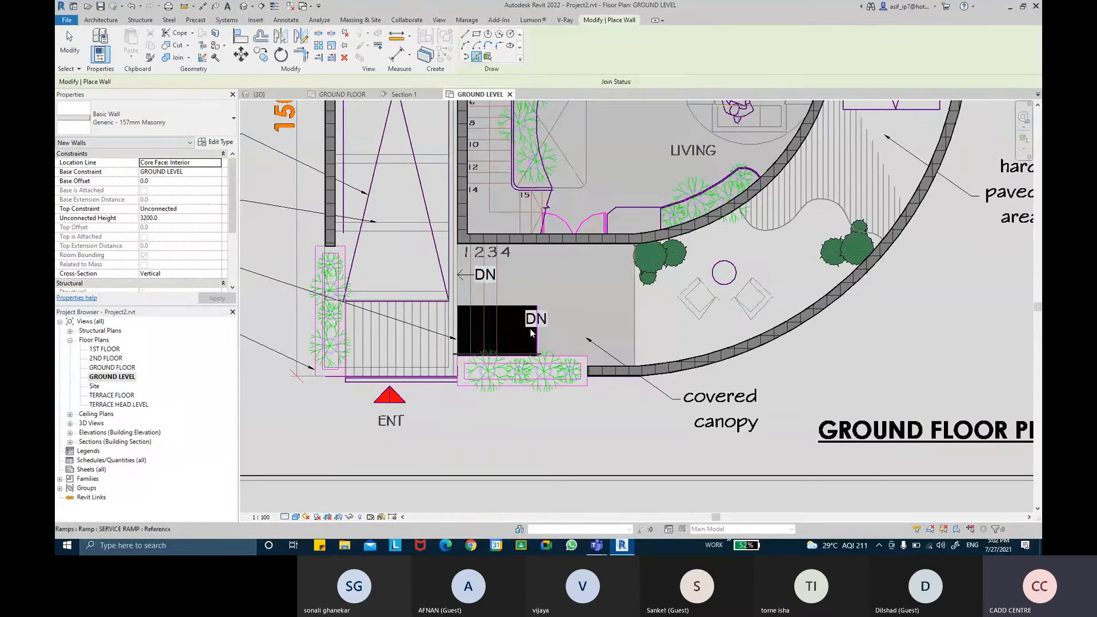
pyautogui.scroll(3, 530, 328)
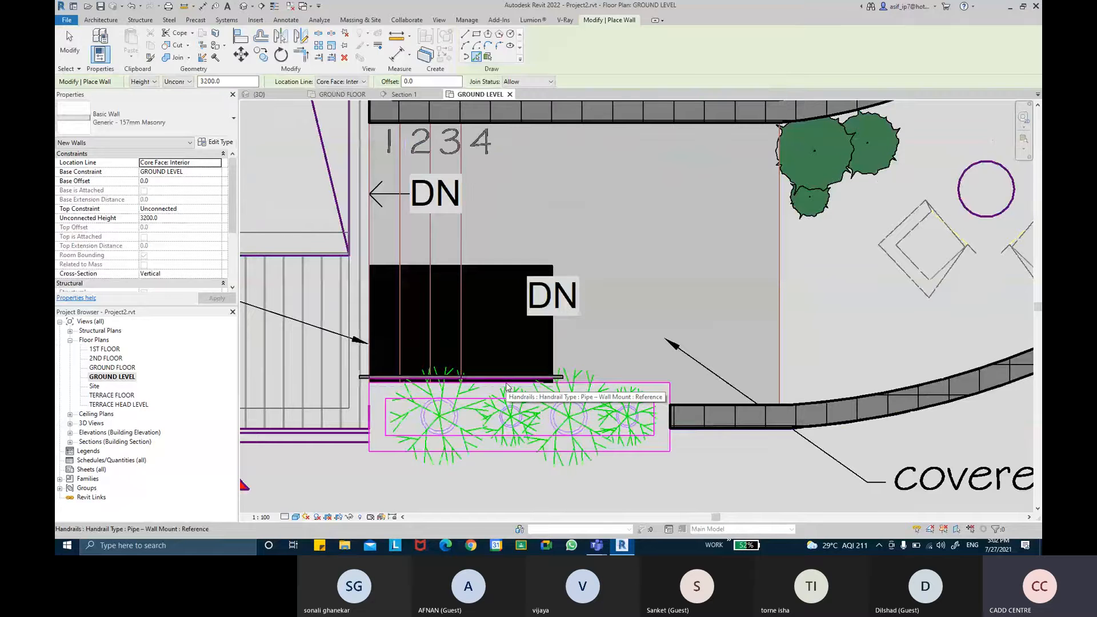
pyautogui.click(508, 383)
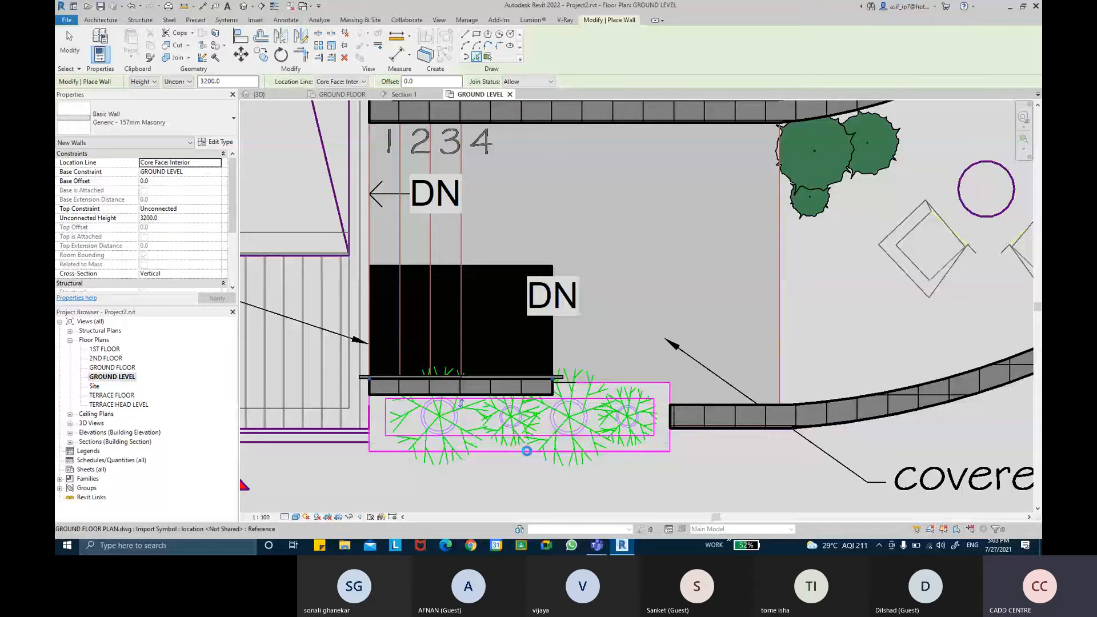
# Add matching walls on the entrance planter's outer long side and both short ends by picking its drawing lines
pyautogui.click(528, 451)
pyautogui.click(670, 421)
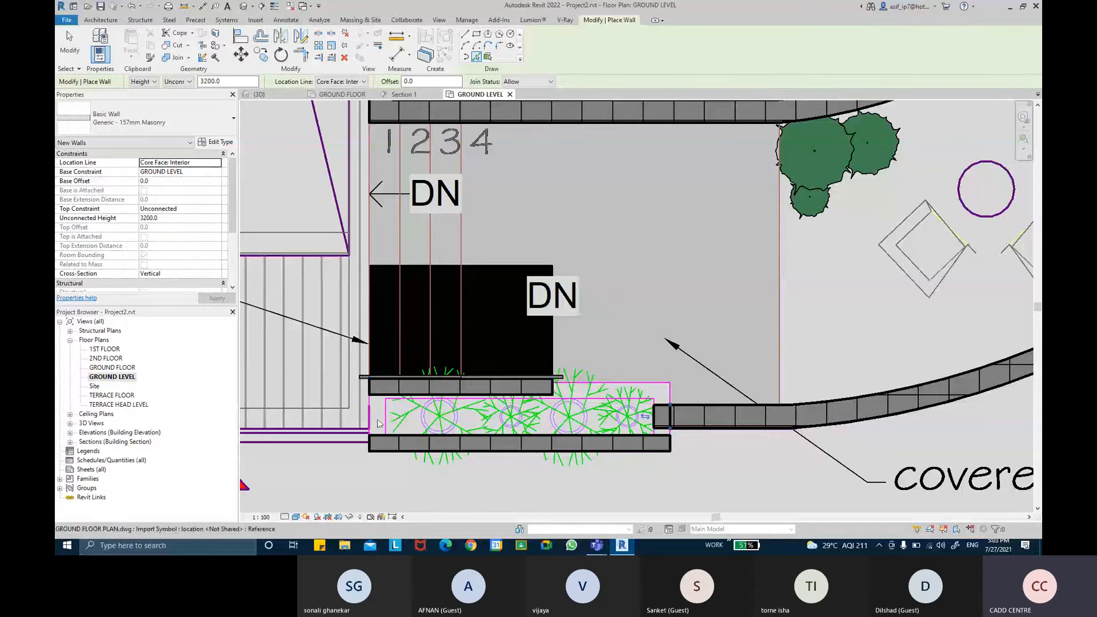
pyautogui.press('Escape')
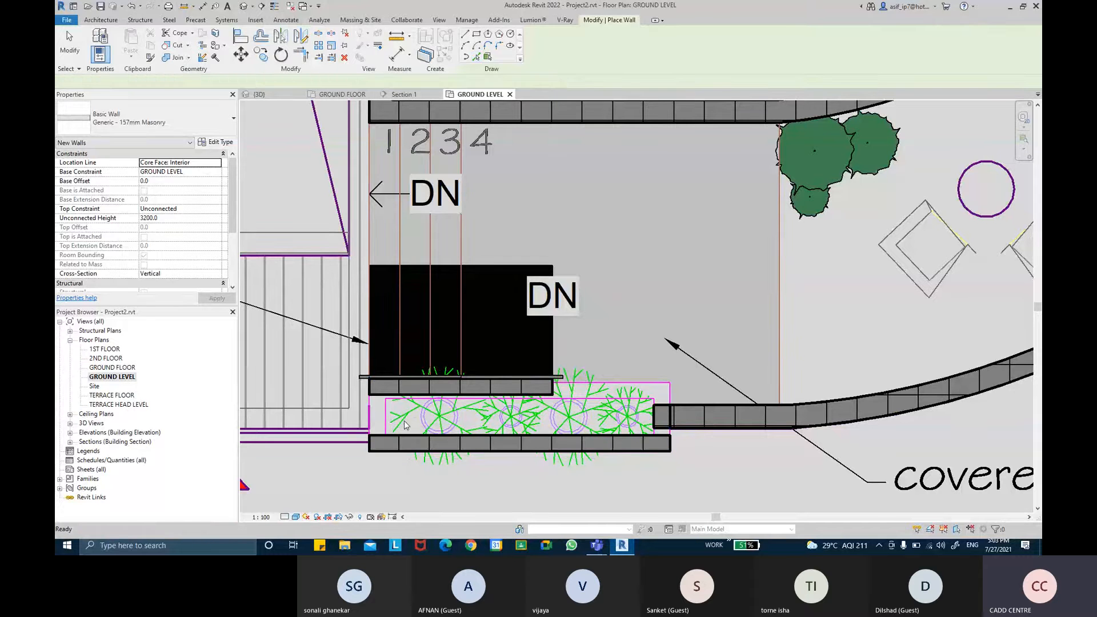
pyautogui.click(390, 421)
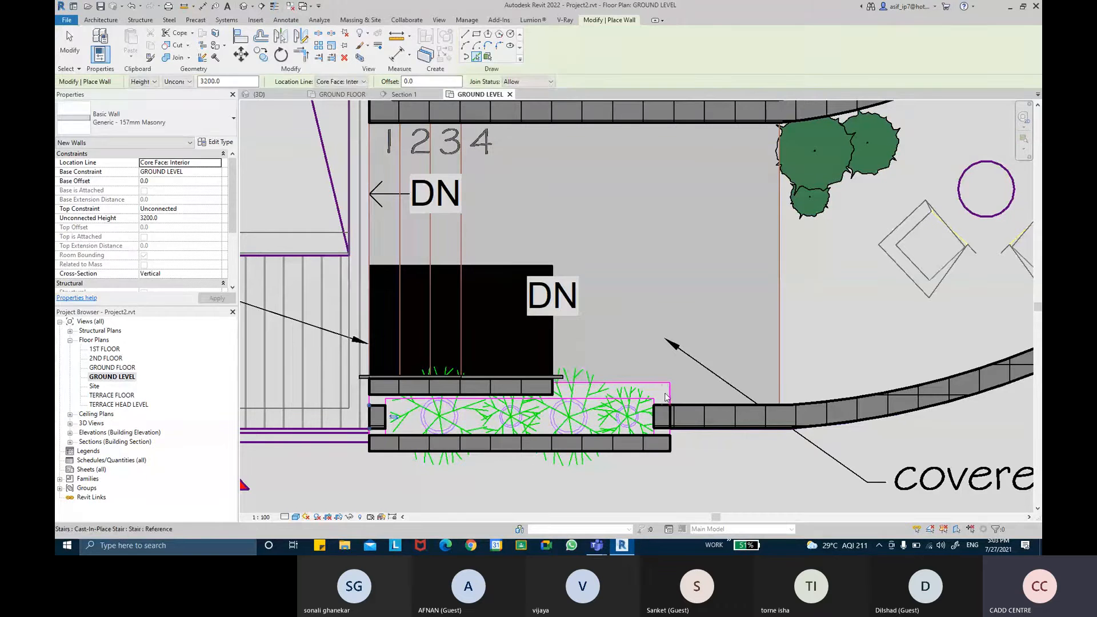
pyautogui.press('Escape')
pyautogui.press('Escape')
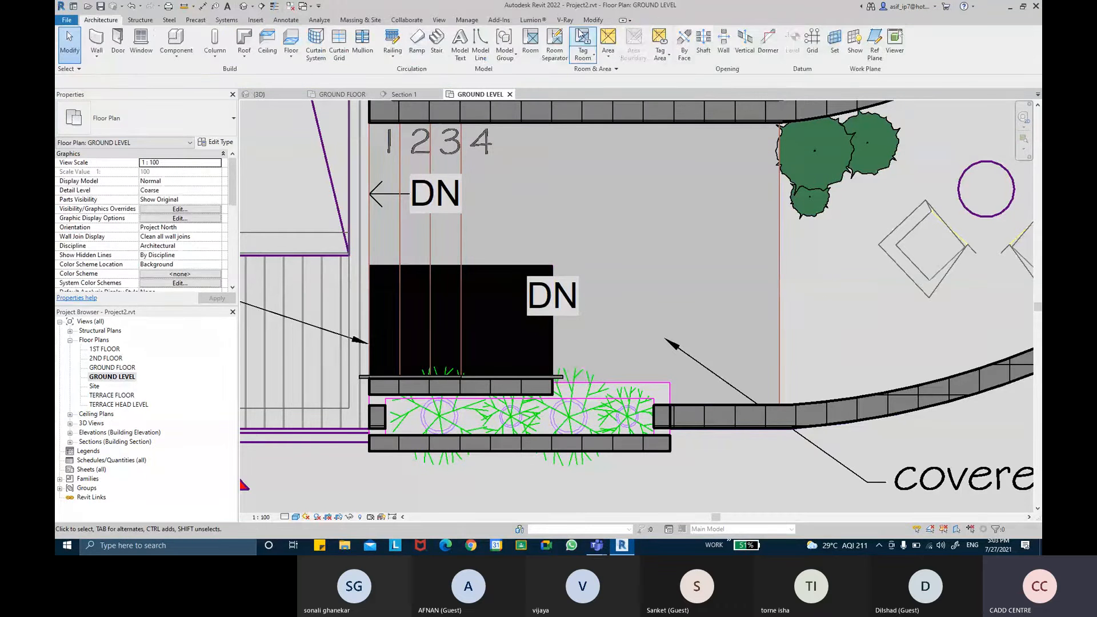
# Trim and extend the four entrance planter walls to corners so they form a closed rectangle
pyautogui.click(301, 54)
pyautogui.click(533, 384)
pyautogui.click(656, 413)
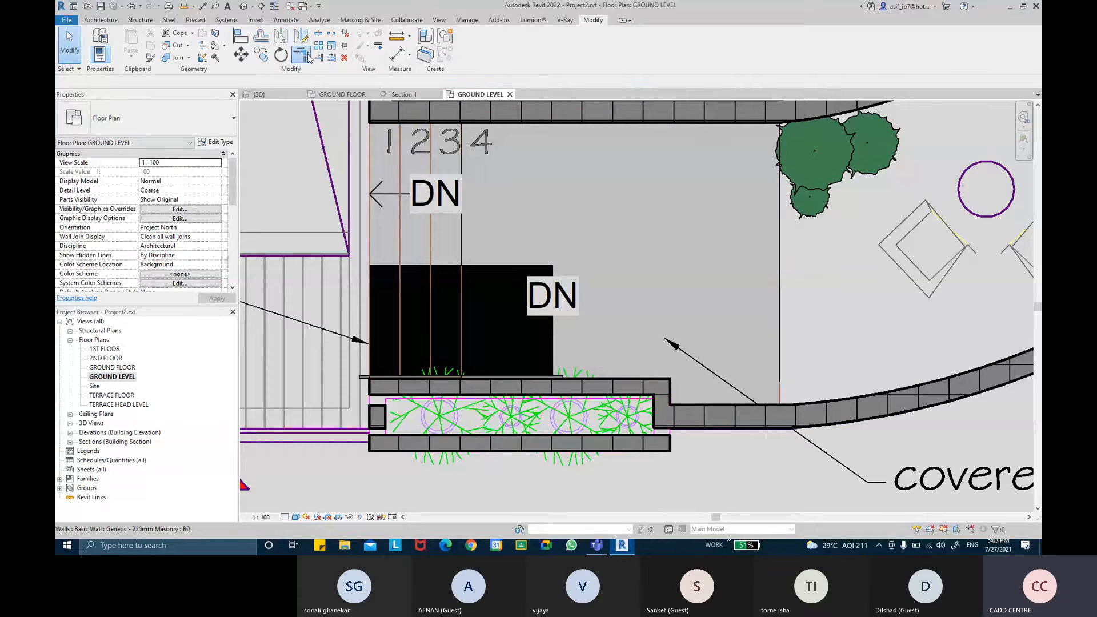
pyautogui.click(655, 421)
pyautogui.click(656, 441)
pyautogui.click(406, 441)
pyautogui.click(383, 414)
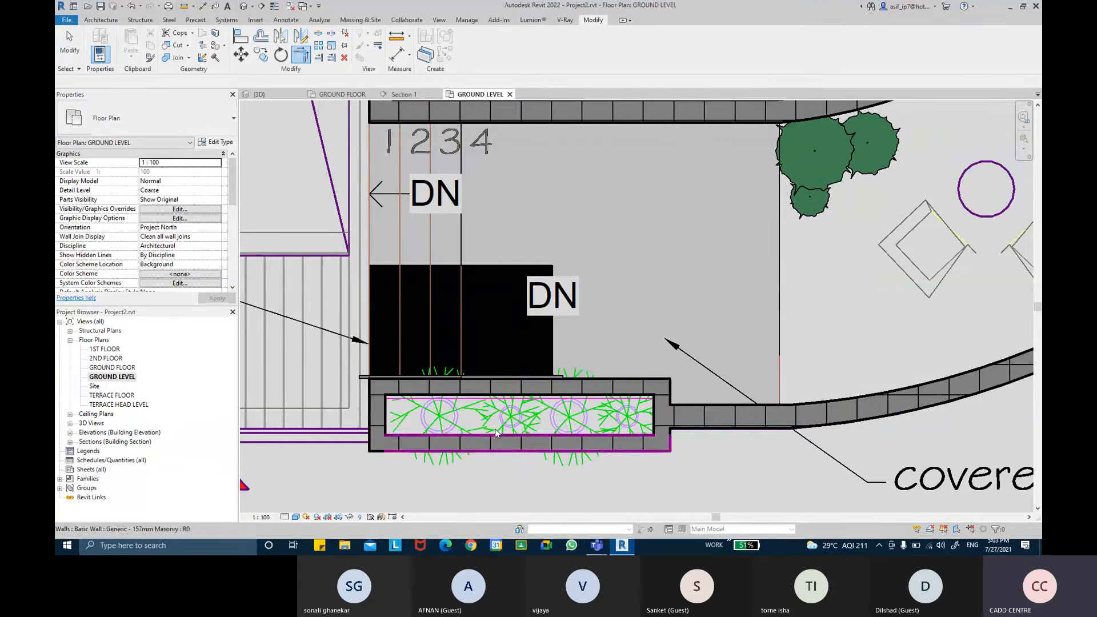
# Align the inner face of the planter wall beside the ramp to the planter line in the imported drawing
pyautogui.scroll(3, 559, 399)
pyautogui.press('Escape')
pyautogui.press('a')
pyautogui.press('l')
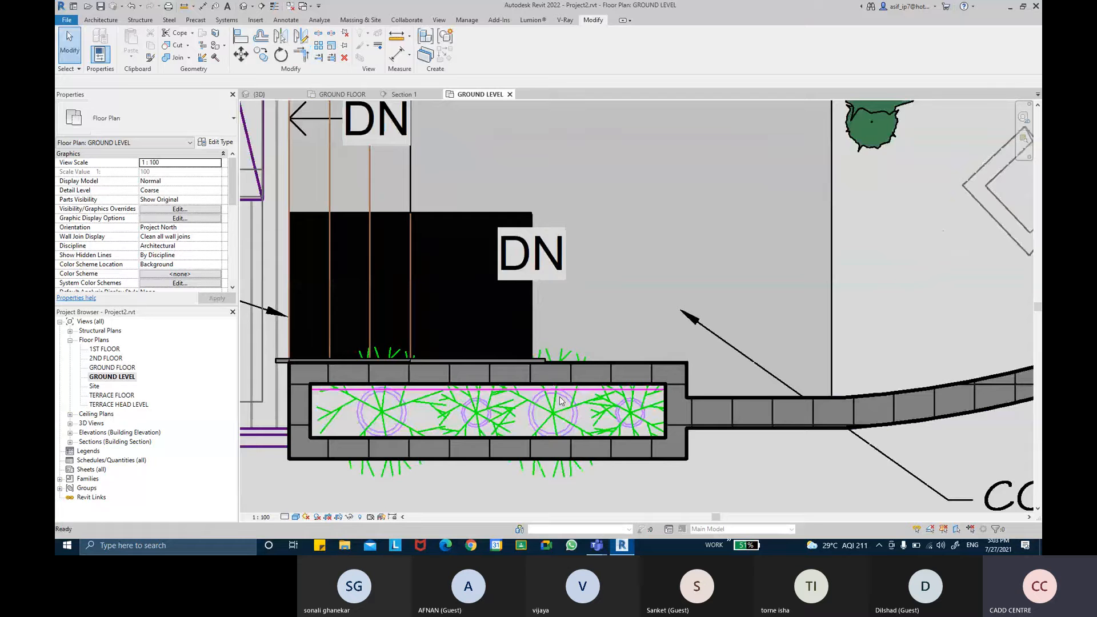
pyautogui.scroll(2, 574, 401)
pyautogui.click(587, 386)
pyautogui.click(594, 374)
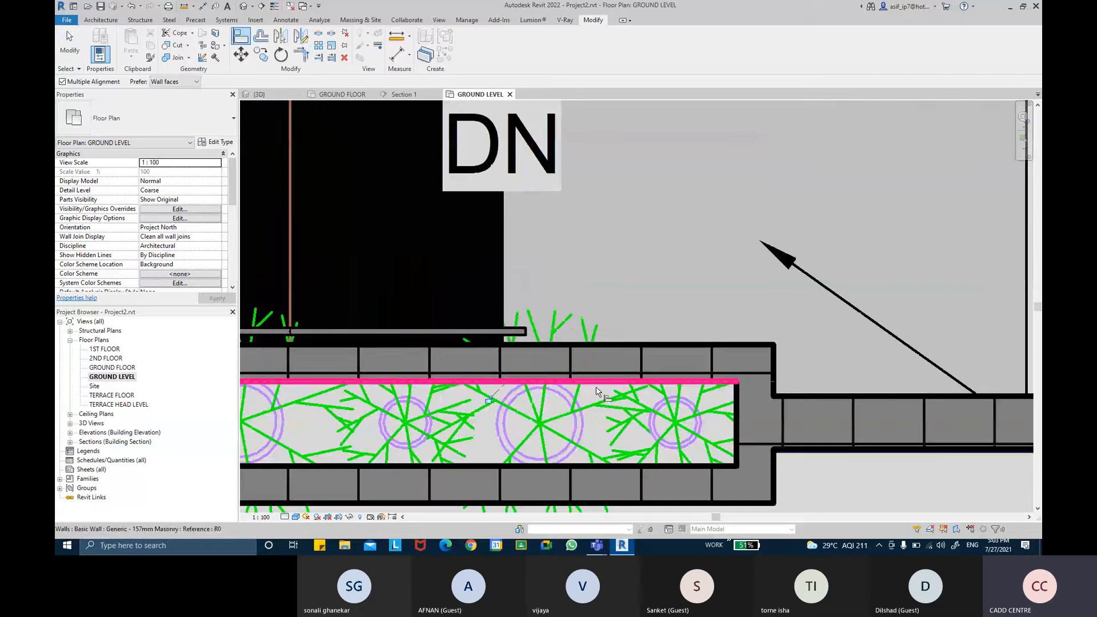
pyautogui.press('Escape')
pyautogui.press('Escape')
pyautogui.scroll(-1, 595, 398)
pyautogui.scroll(-1, 594, 404)
pyautogui.moveTo(588, 403); pyautogui.dragTo(643, 401, button='middle')
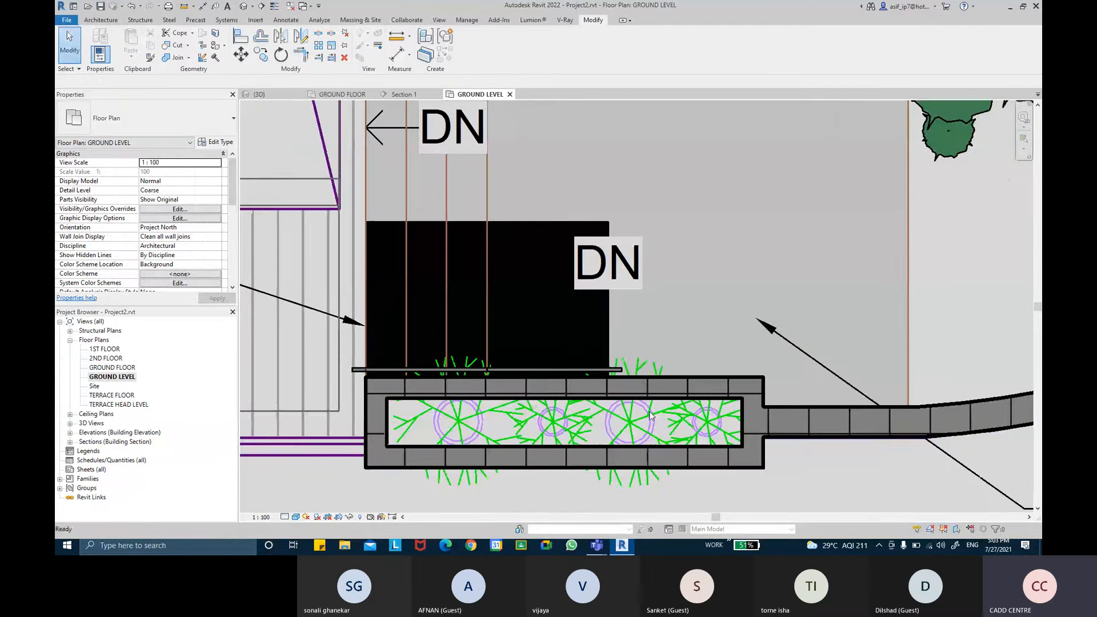
# Examine in the 3D view how the ramp handrail sits against the new planter wall and its lower end
pyautogui.moveTo(537, 240); pyautogui.dragTo(484, 195, button='middle')
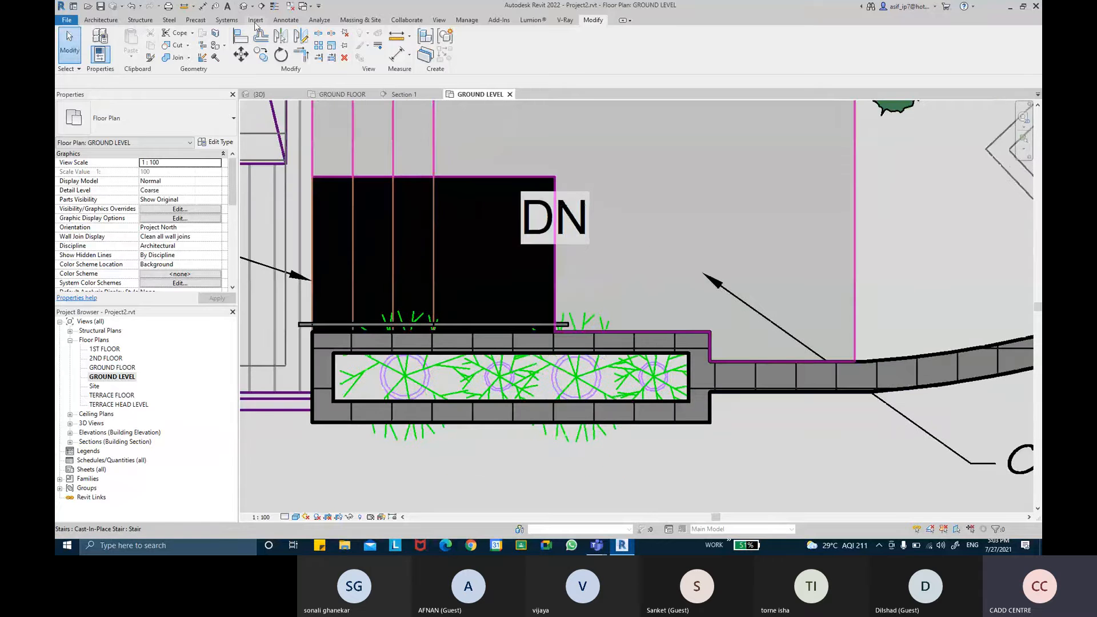
pyautogui.click(243, 7)
pyautogui.keyDown('shift'); pyautogui.moveTo(584, 335); pyautogui.dragTo(691, 395, button='middle'); pyautogui.keyUp('shift')
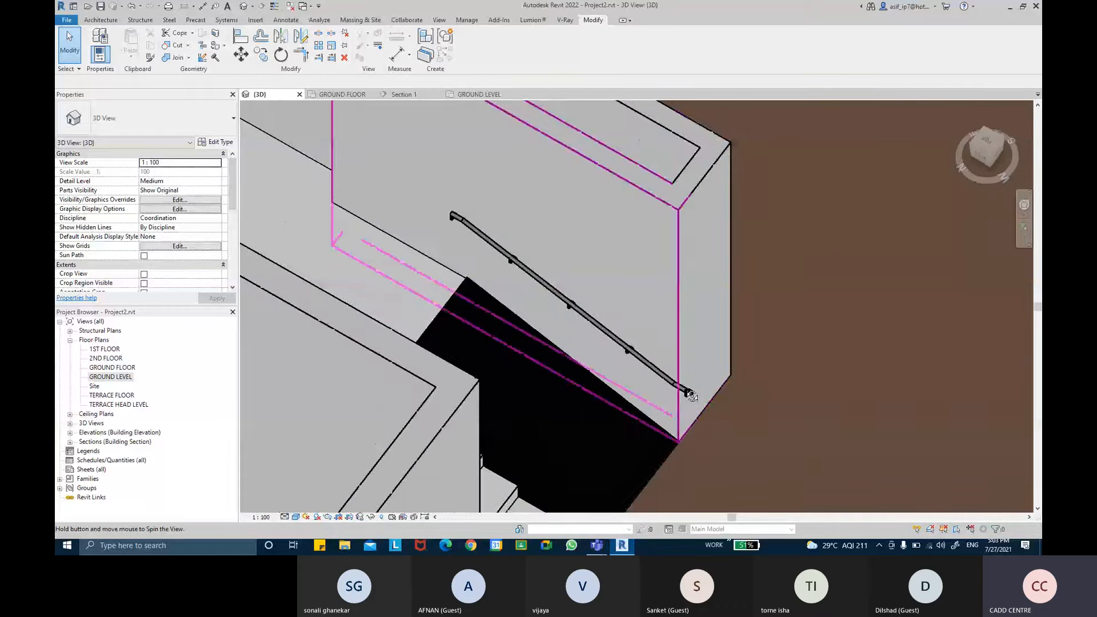
pyautogui.click(681, 394)
pyautogui.scroll(3, 684, 397)
pyautogui.scroll(-2, 689, 391)
pyautogui.keyDown('shift'); pyautogui.moveTo(689, 387); pyautogui.dragTo(697, 436, button='middle'); pyautogui.keyUp('shift')
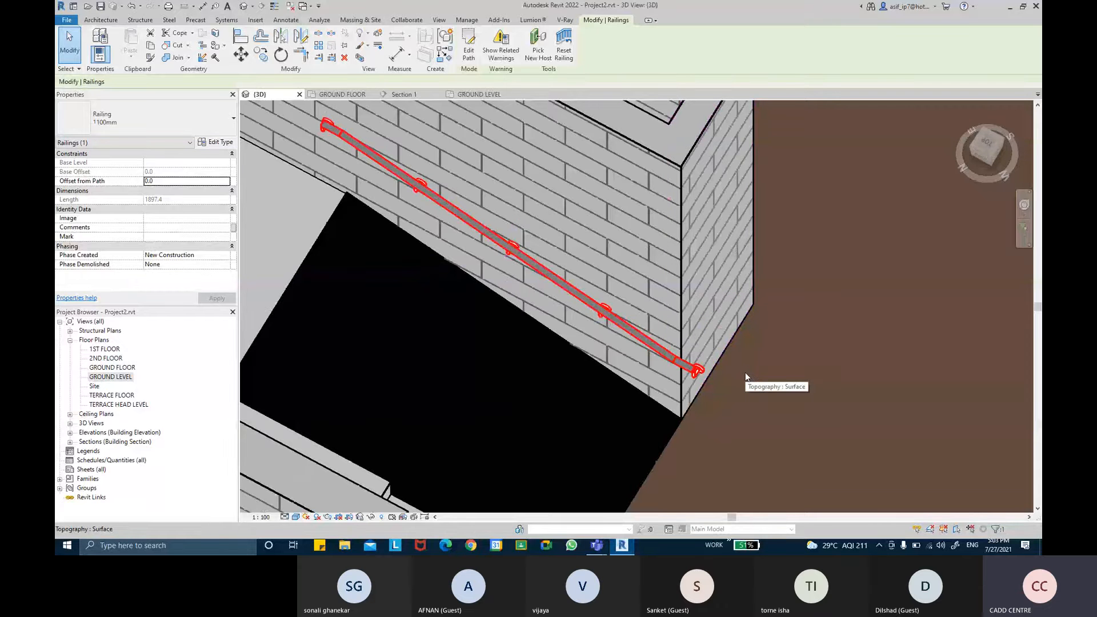
pyautogui.press('Escape')
pyautogui.keyDown('shift'); pyautogui.moveTo(731, 393); pyautogui.dragTo(795, 367, button='middle'); pyautogui.keyUp('shift')
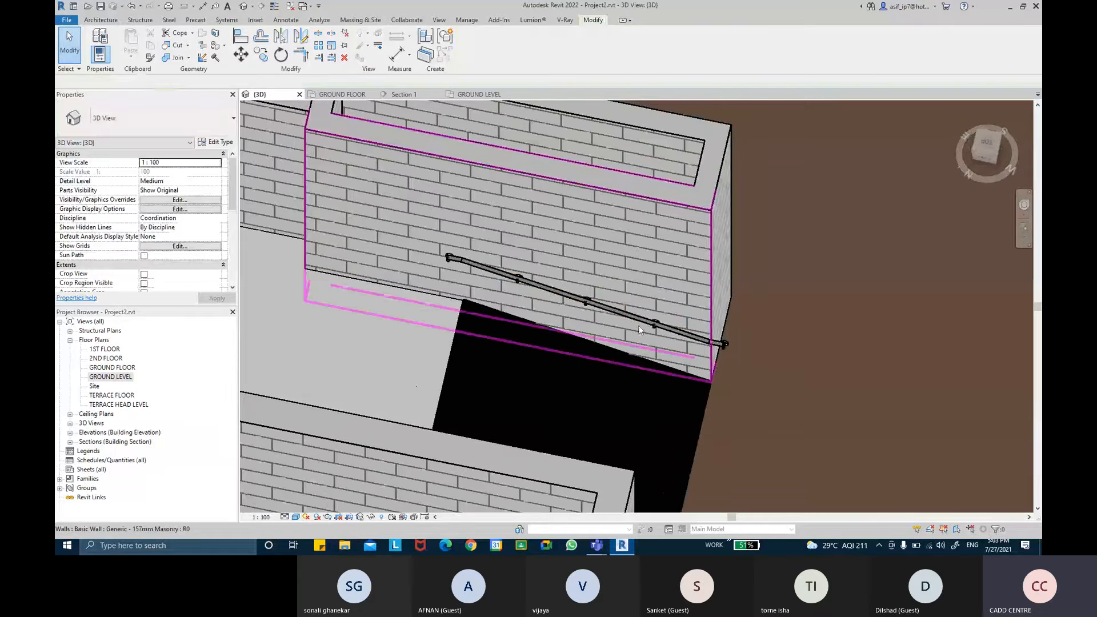
# Shorten the ramp handrail's path from its lower end to a length of 1680 mm
pyautogui.doubleClick(628, 311)
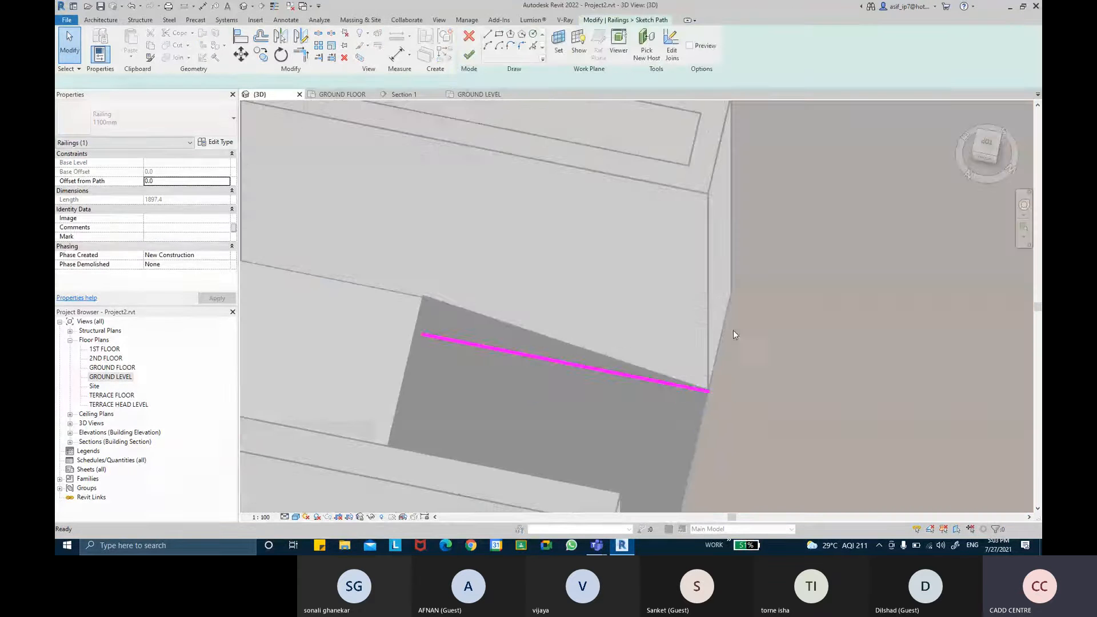
pyautogui.scroll(1, 704, 400)
pyautogui.click(679, 393)
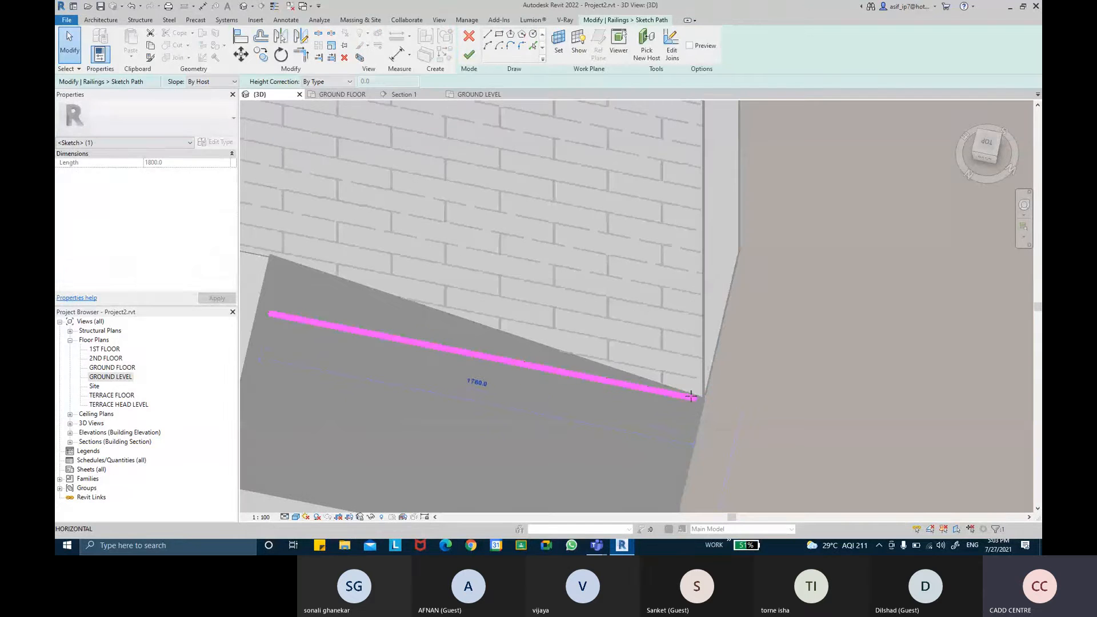
pyautogui.click(468, 54)
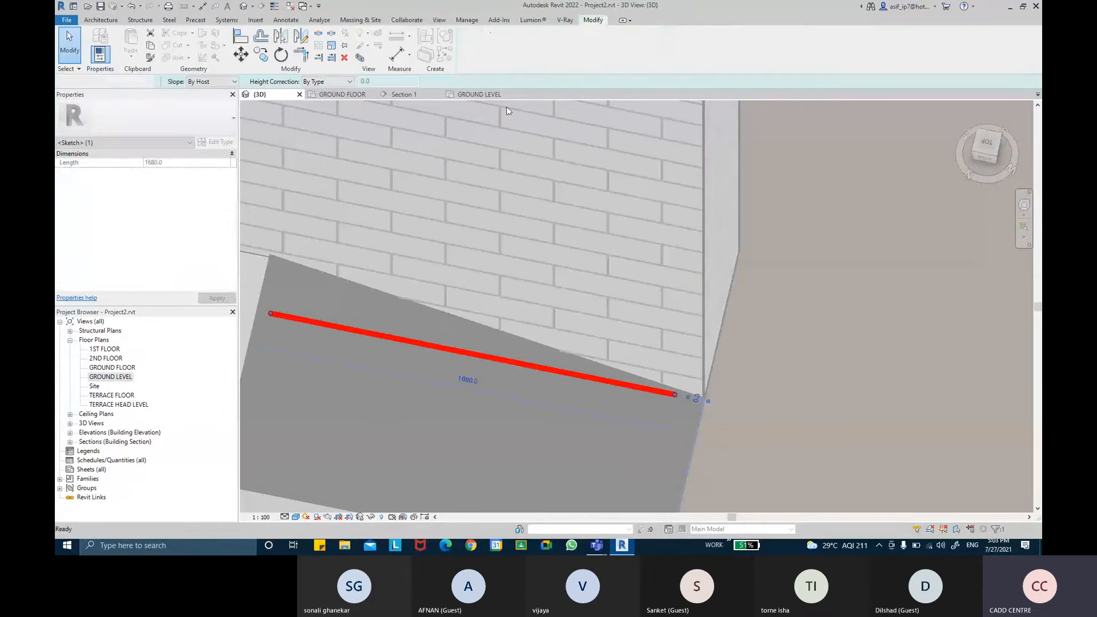
# Edit the ramp handrail's path with the railing preview on, pulling its lower end back to a path length of 1620 mm
pyautogui.keyDown('shift'); pyautogui.moveTo(757, 351); pyautogui.dragTo(734, 345); pyautogui.keyUp('shift')
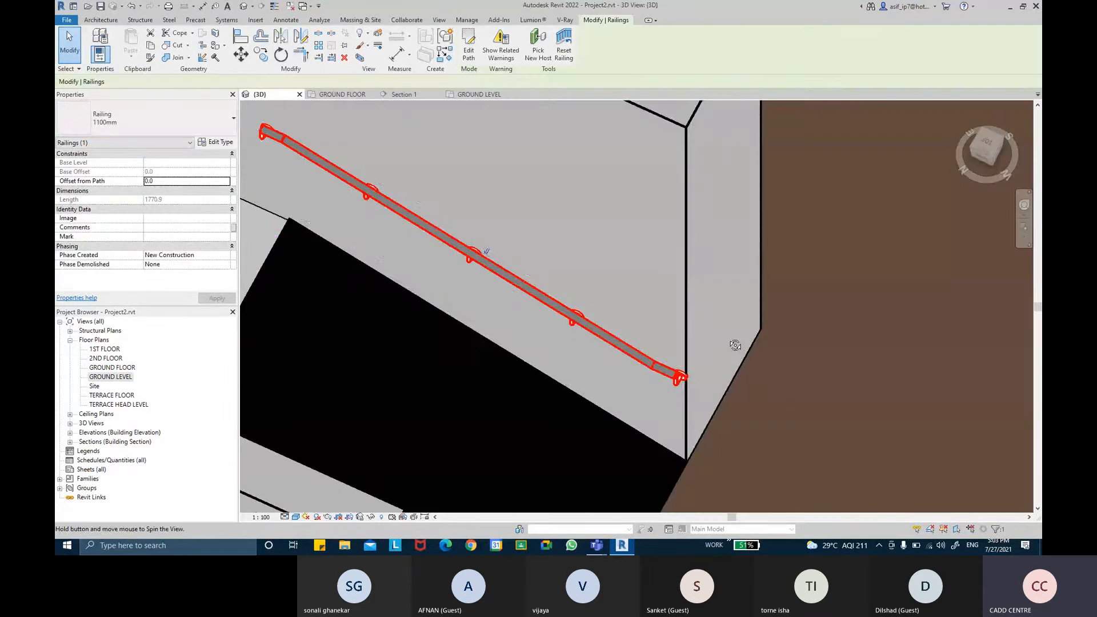
pyautogui.doubleClick(681, 379)
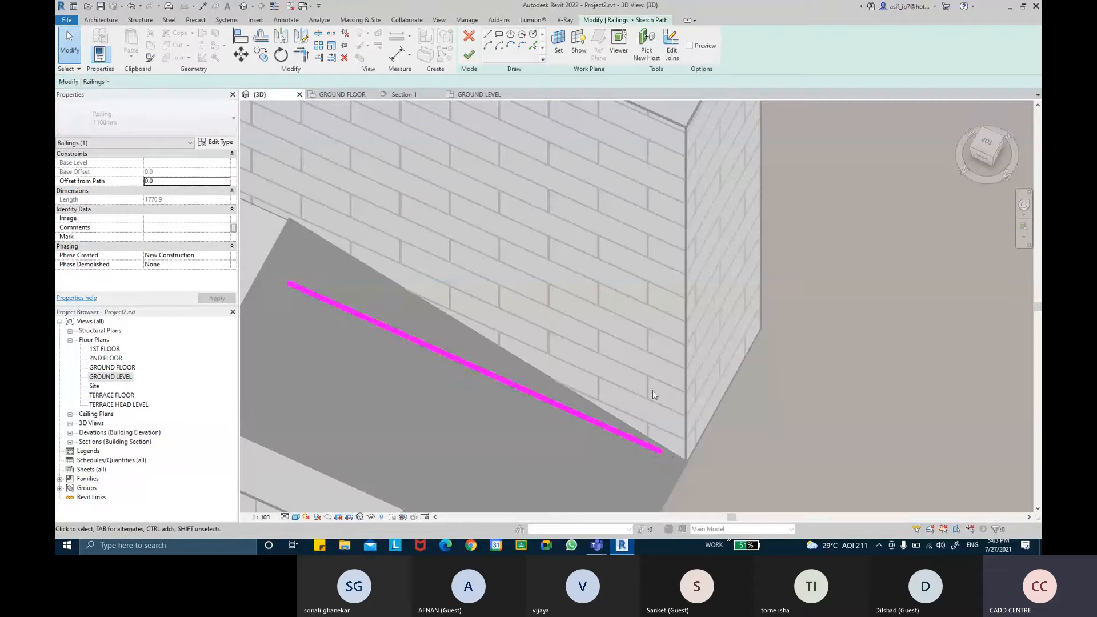
pyautogui.click(640, 445)
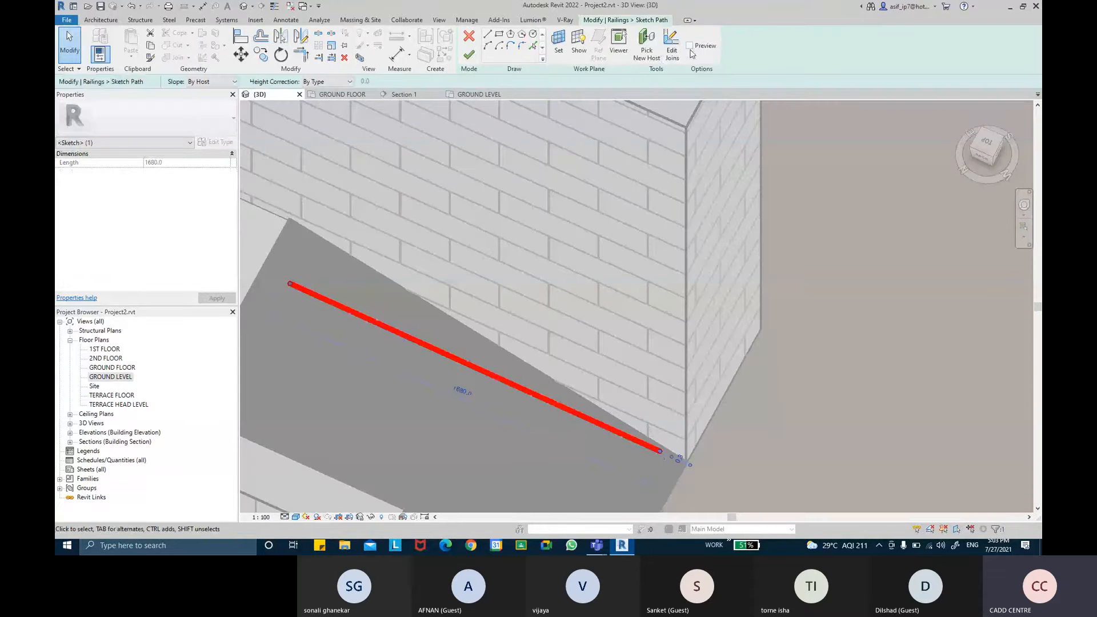
pyautogui.click(689, 45)
pyautogui.click(658, 450)
pyautogui.moveTo(659, 451); pyautogui.dragTo(646, 445)
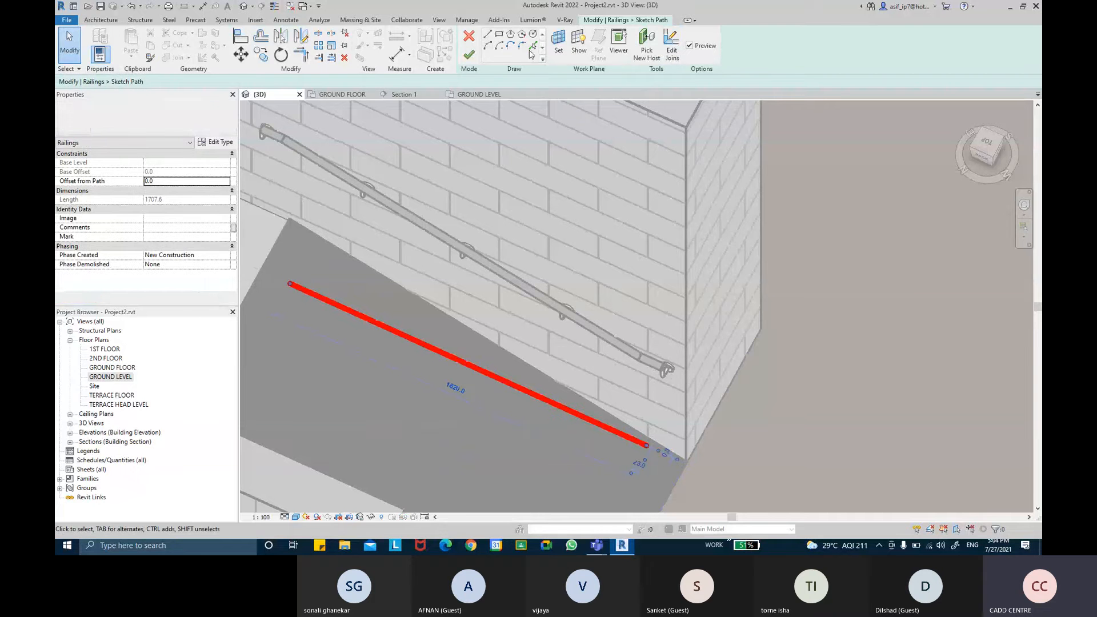
pyautogui.moveTo(291, 287); pyautogui.dragTo(448, 384, button='middle')
pyautogui.moveTo(423, 374); pyautogui.dragTo(431, 375)
pyautogui.click(567, 373)
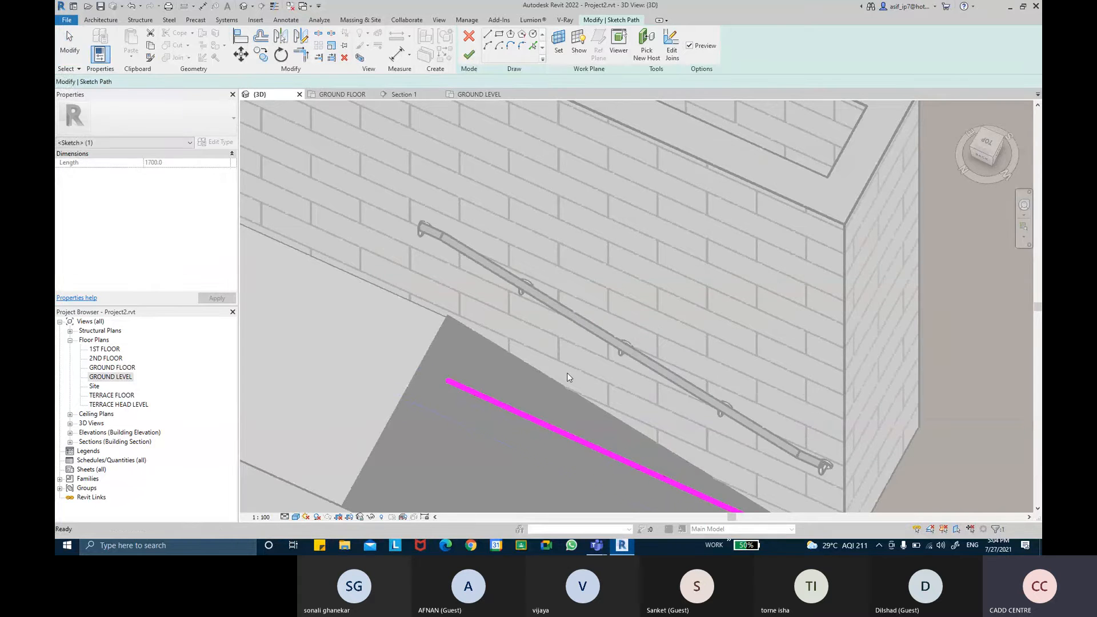
pyautogui.moveTo(564, 341); pyautogui.dragTo(527, 304, button='middle')
pyautogui.click(468, 53)
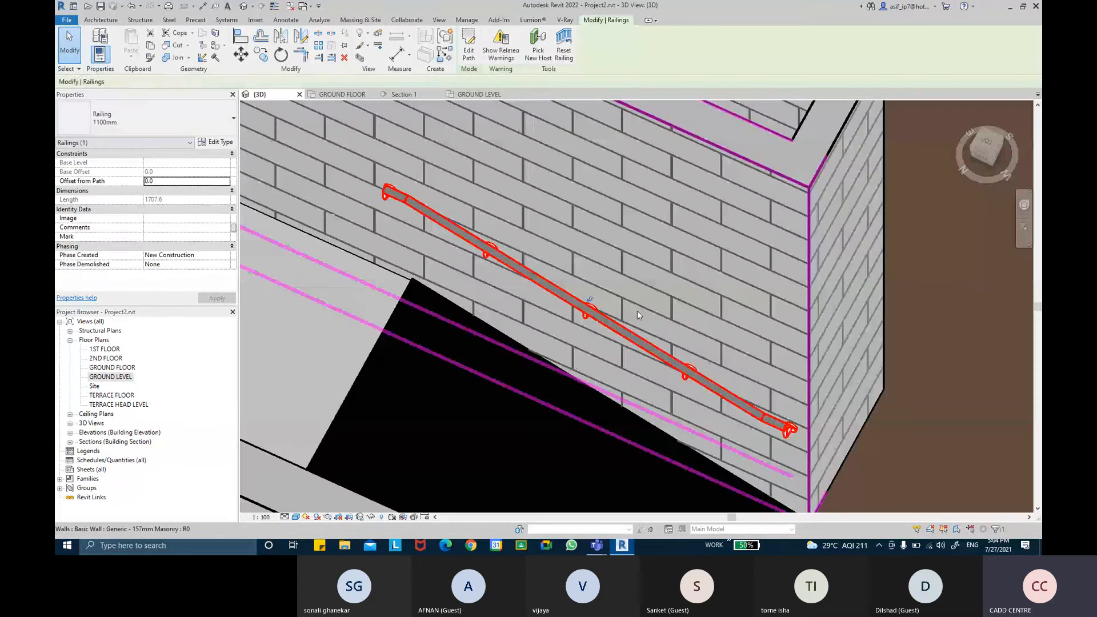
pyautogui.press('Escape')
# Set the height of the railing's Pipe - Wall Mount handrail type to 750 mm
pyautogui.keyDown('shift'); pyautogui.moveTo(684, 330); pyautogui.dragTo(633, 302, button='middle'); pyautogui.keyUp('shift')
pyautogui.click(633, 303)
pyautogui.click(217, 144)
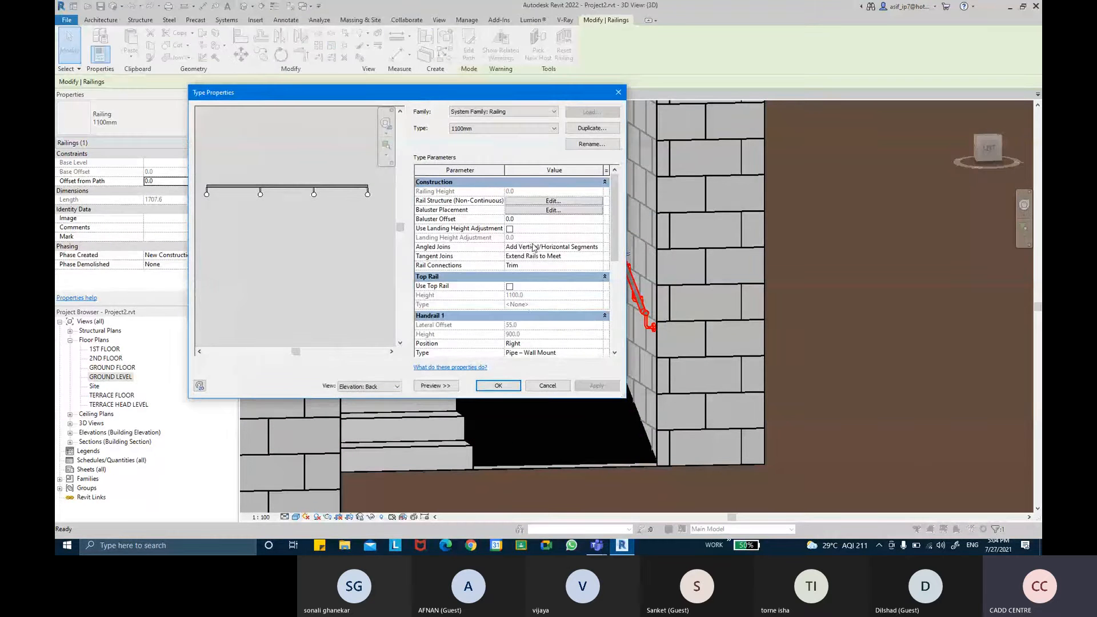
pyautogui.scroll(-1, 577, 314)
pyautogui.click(594, 332)
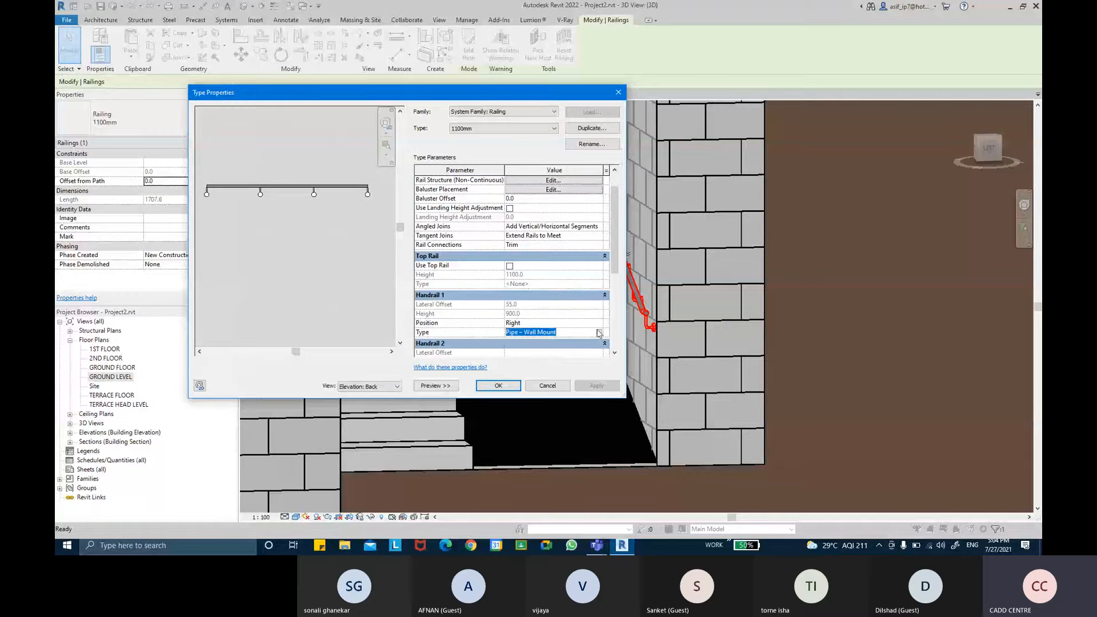
pyautogui.click(599, 332)
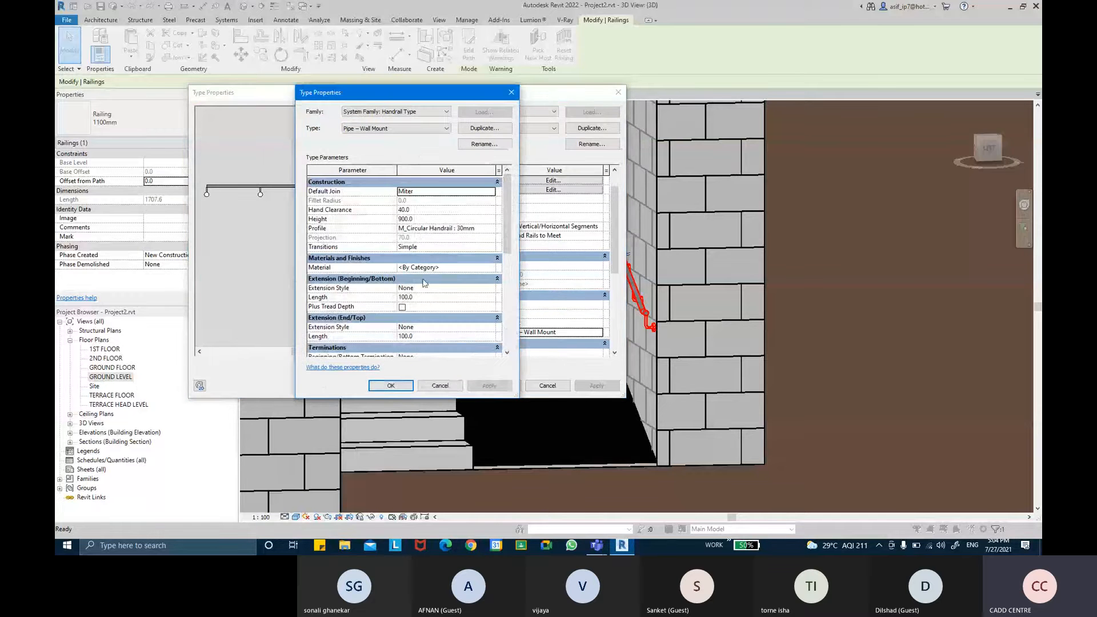
pyautogui.click(421, 219)
pyautogui.write('750')
pyautogui.press('Return')
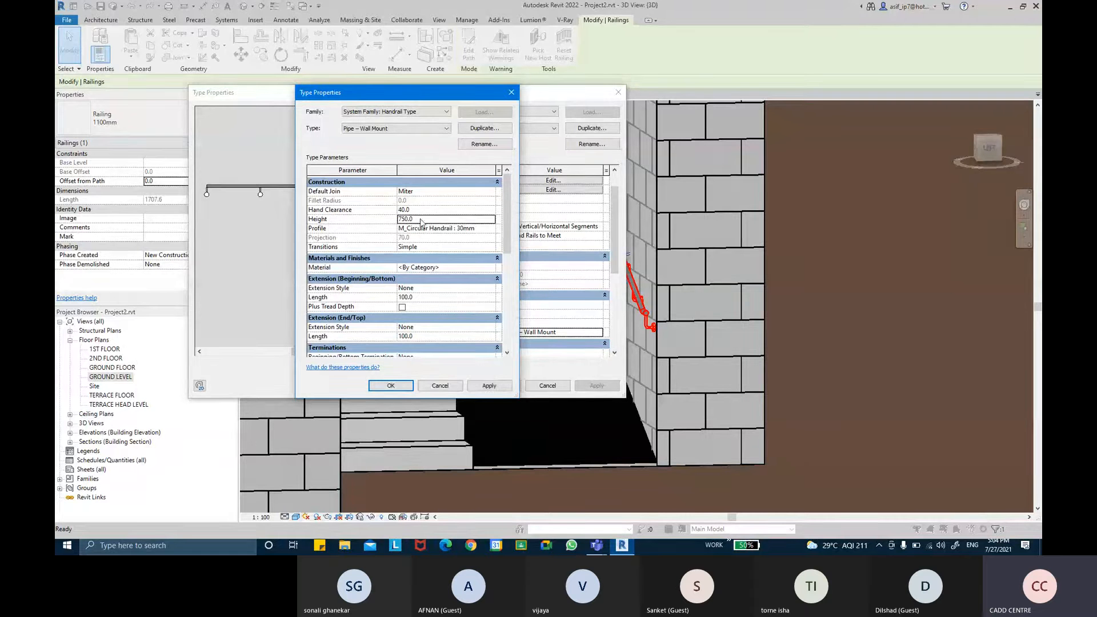
pyautogui.click(483, 385)
pyautogui.click(390, 385)
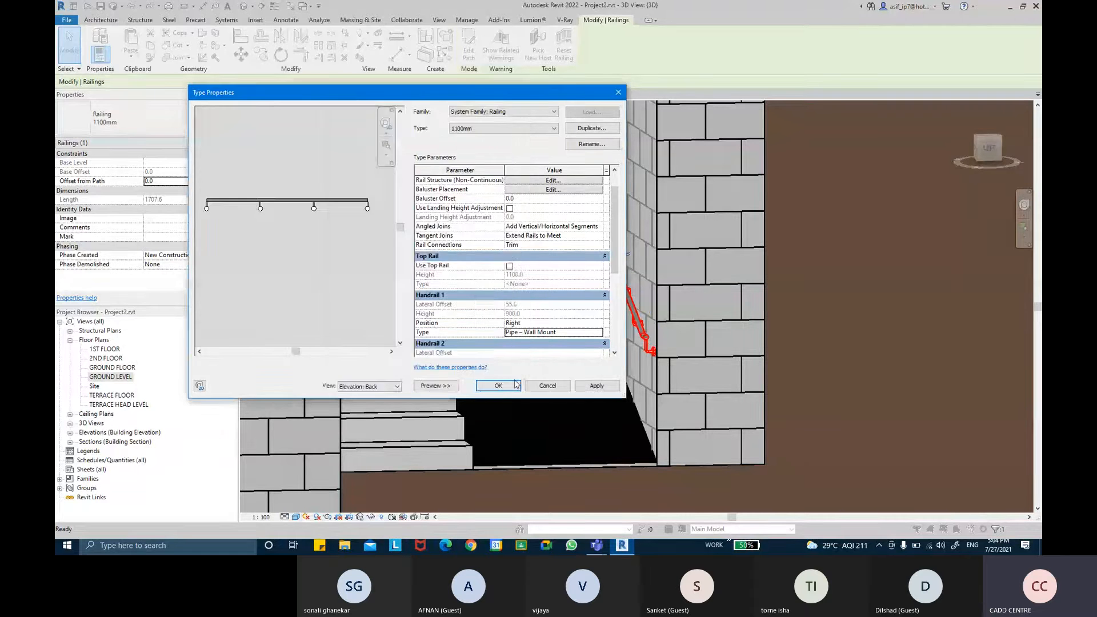
pyautogui.click(498, 385)
pyautogui.keyDown('shift'); pyautogui.moveTo(798, 291); pyautogui.dragTo(803, 348, button='middle'); pyautogui.keyUp('shift')
pyautogui.press('Escape')
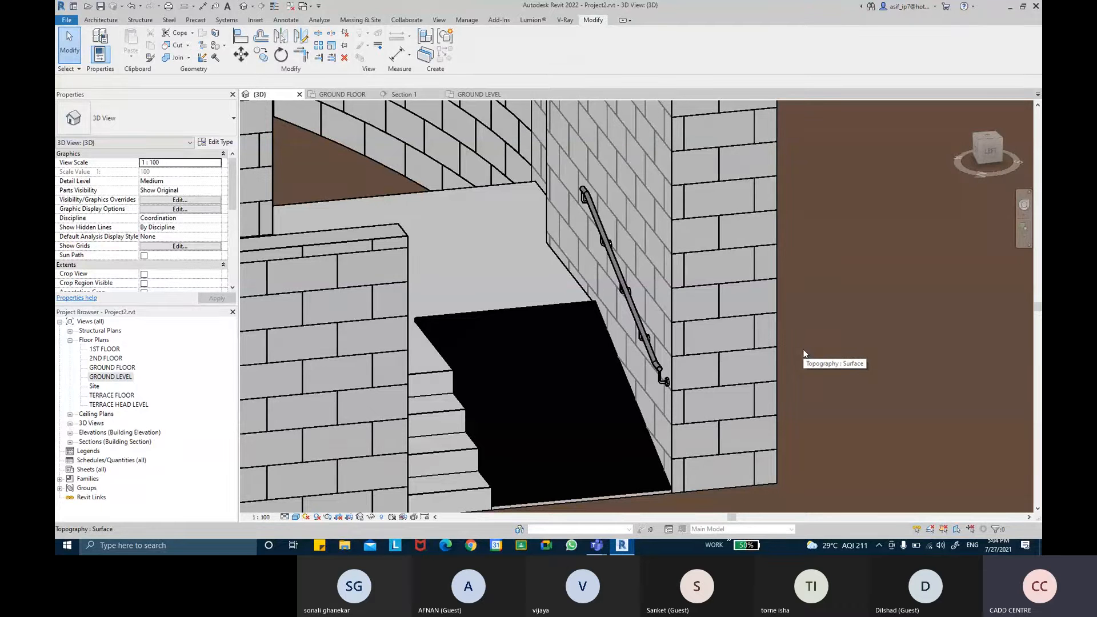
# Examine the entrance stair, ramp, planter walls and the building's curved walls from several sides in the 3D view
pyautogui.keyDown('shift'); pyautogui.moveTo(803, 349); pyautogui.dragTo(821, 393, button='middle'); pyautogui.keyUp('shift')
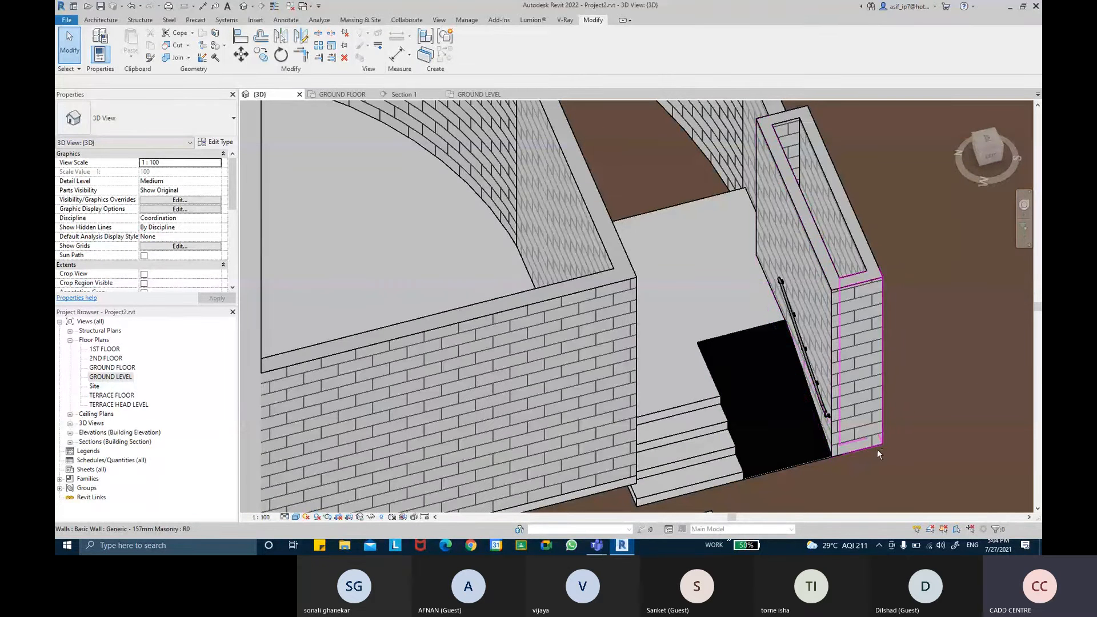
pyautogui.keyDown('shift'); pyautogui.moveTo(782, 396); pyautogui.dragTo(776, 358, button='middle'); pyautogui.keyUp('shift')
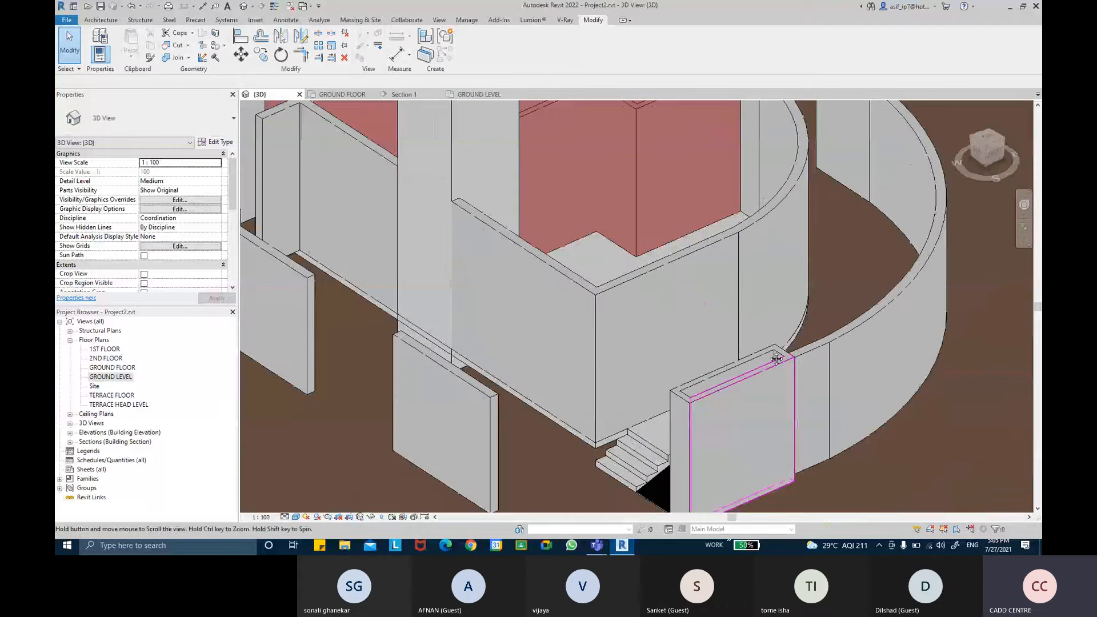
pyautogui.moveTo(776, 358); pyautogui.dragTo(608, 236, button='middle')
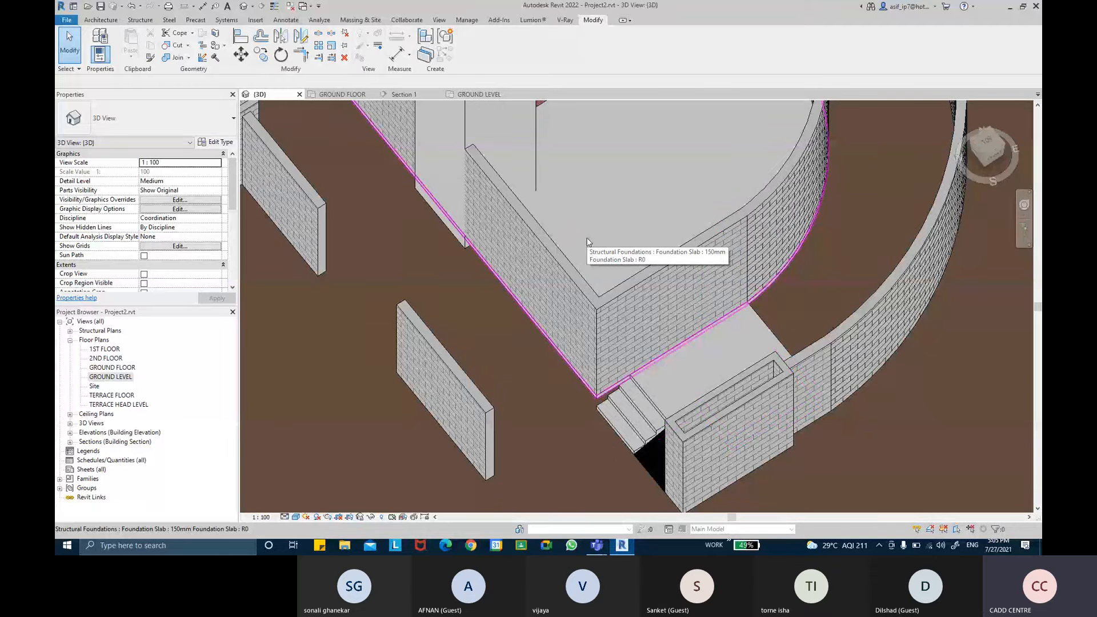
pyautogui.moveTo(752, 370)
pyautogui.keyDown('shift'); pyautogui.mouseDown(button='middle')
pyautogui.moveTo(794, 281)
pyautogui.moveTo(795, 307)
pyautogui.mouseUp(button='middle'); pyautogui.keyUp('shift')
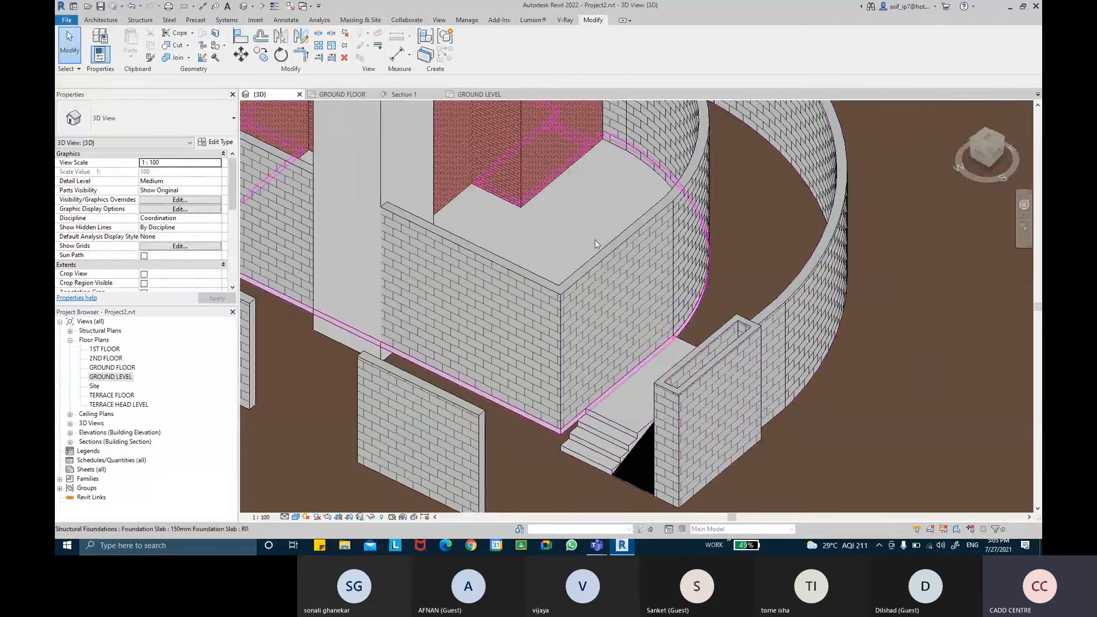
pyautogui.moveTo(598, 269)
pyautogui.keyDown('shift'); pyautogui.mouseDown(button='middle')
pyautogui.moveTo(698, 372)
pyautogui.moveTo(596, 283)
pyautogui.moveTo(762, 360)
pyautogui.mouseUp(button='middle'); pyautogui.keyUp('shift')
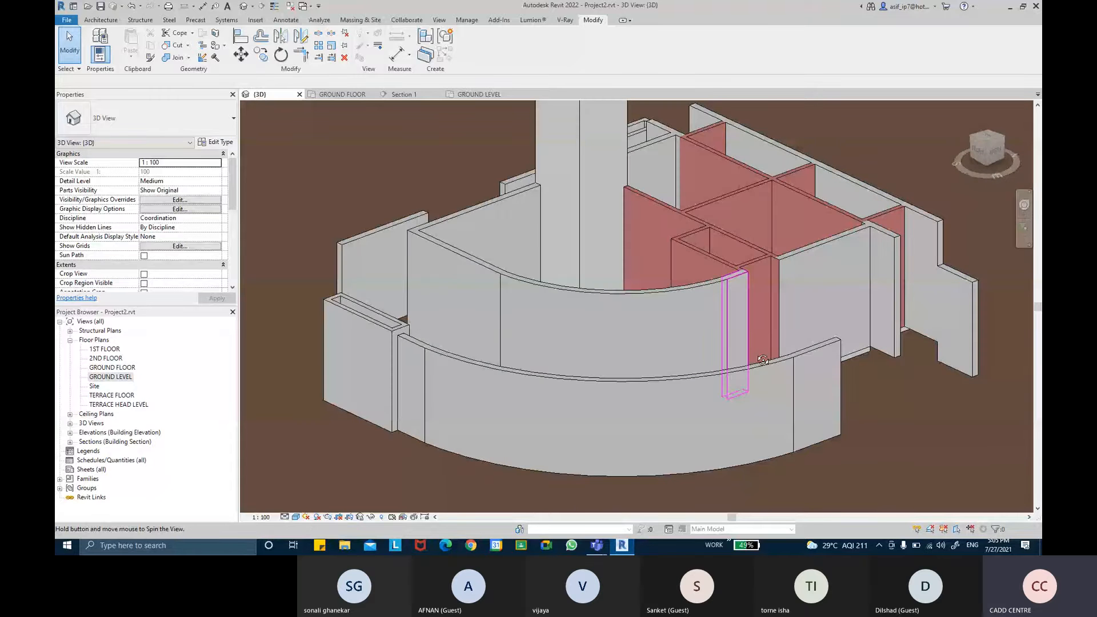
pyautogui.moveTo(763, 359)
pyautogui.keyDown('shift'); pyautogui.mouseDown(button='middle')
pyautogui.moveTo(824, 290)
pyautogui.moveTo(697, 393)
pyautogui.mouseUp(button='middle'); pyautogui.keyUp('shift')
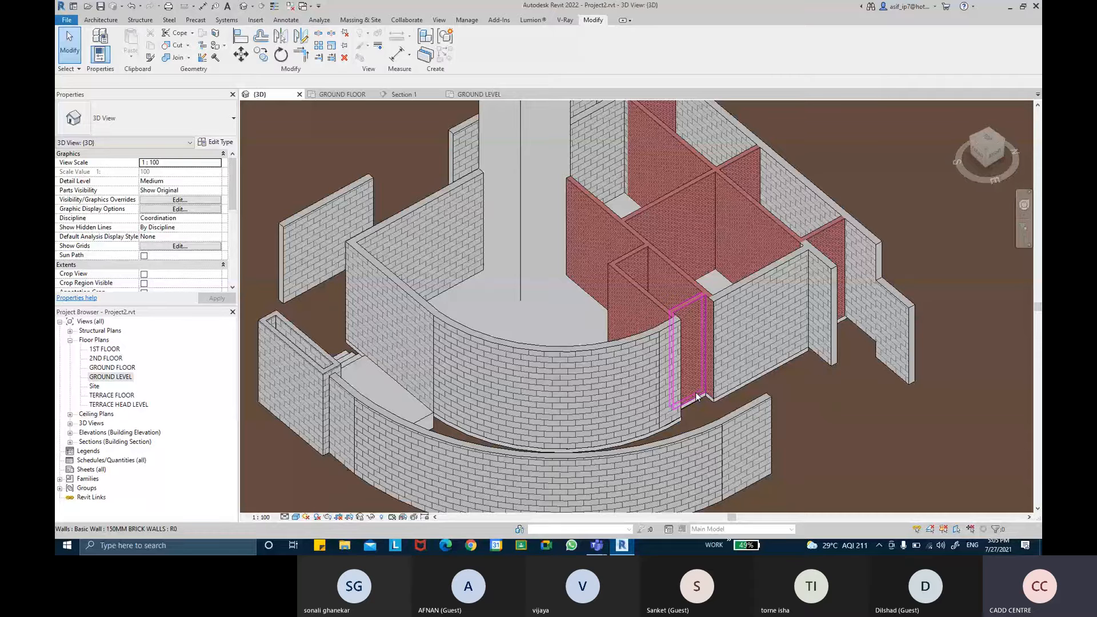
pyautogui.click(102, 20)
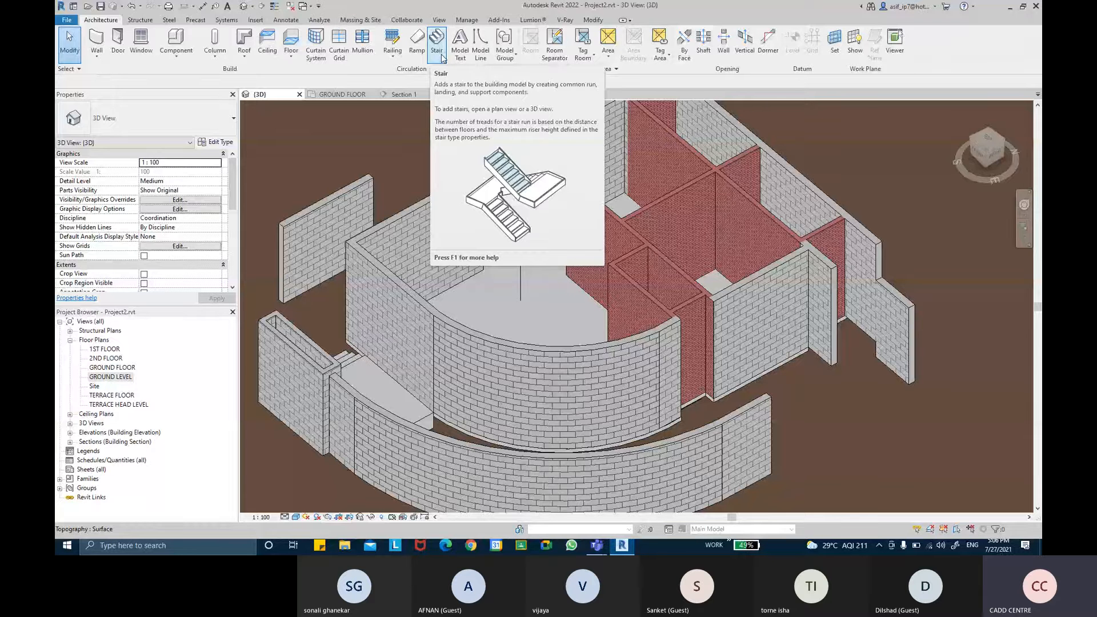
pyautogui.keyDown('shift'); pyautogui.moveTo(665, 271); pyautogui.dragTo(683, 325, button='middle'); pyautogui.keyUp('shift')
pyautogui.moveTo(640, 292); pyautogui.dragTo(678, 331, button='middle')
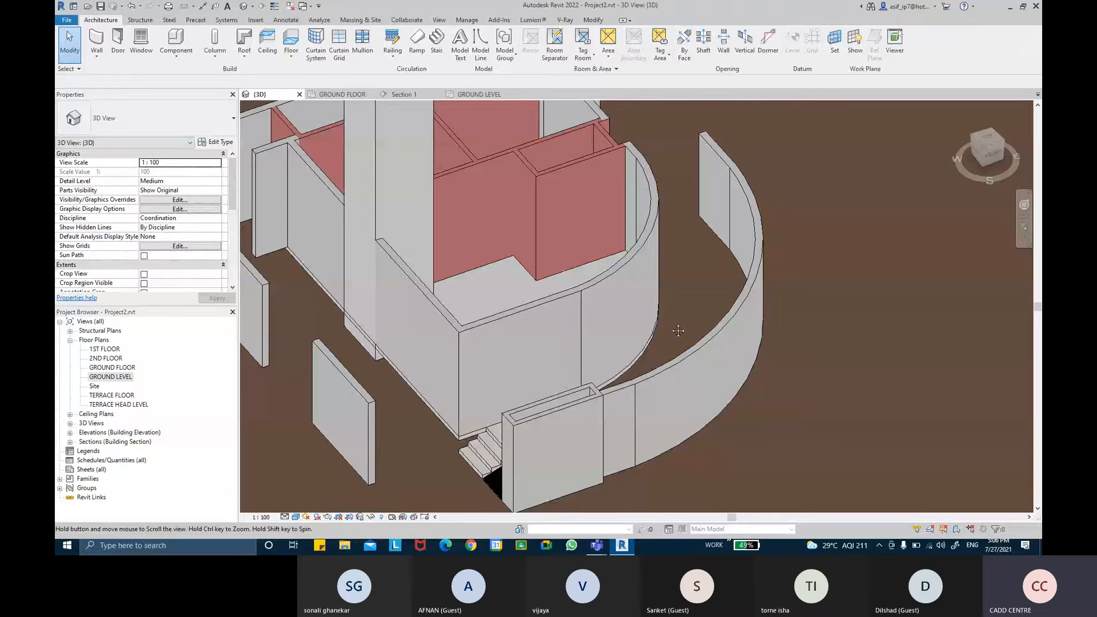
pyautogui.moveTo(678, 331); pyautogui.dragTo(693, 329, button='middle')
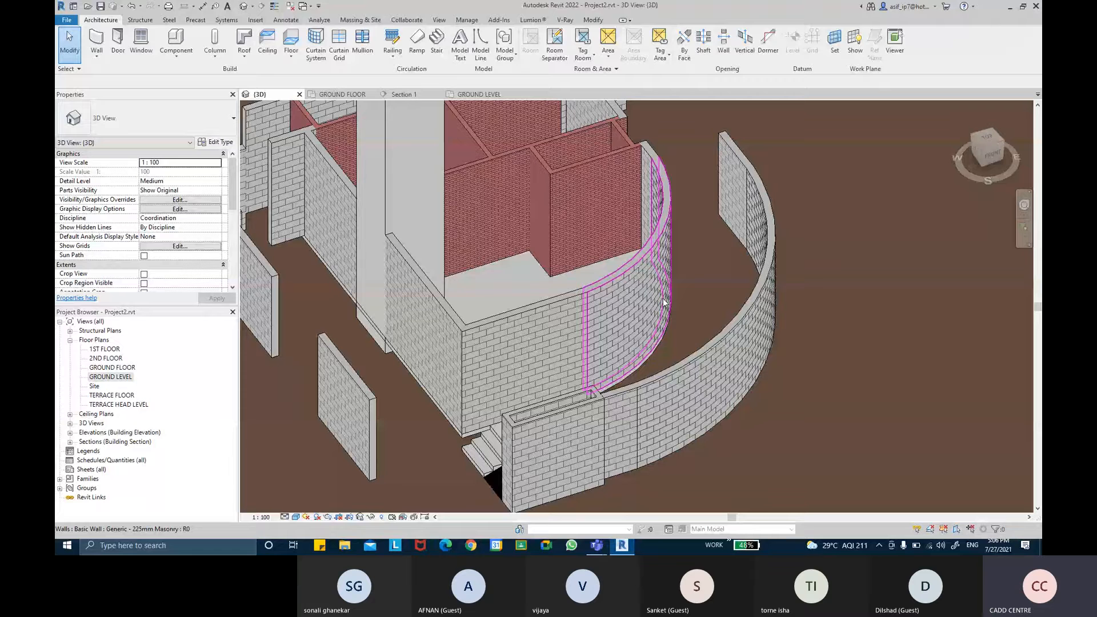
# Copy the building's main ground-floor 150mm Foundation Slab and paste it aligned to the 1ST FLOOR level
pyautogui.click(457, 438)
pyautogui.click(131, 56)
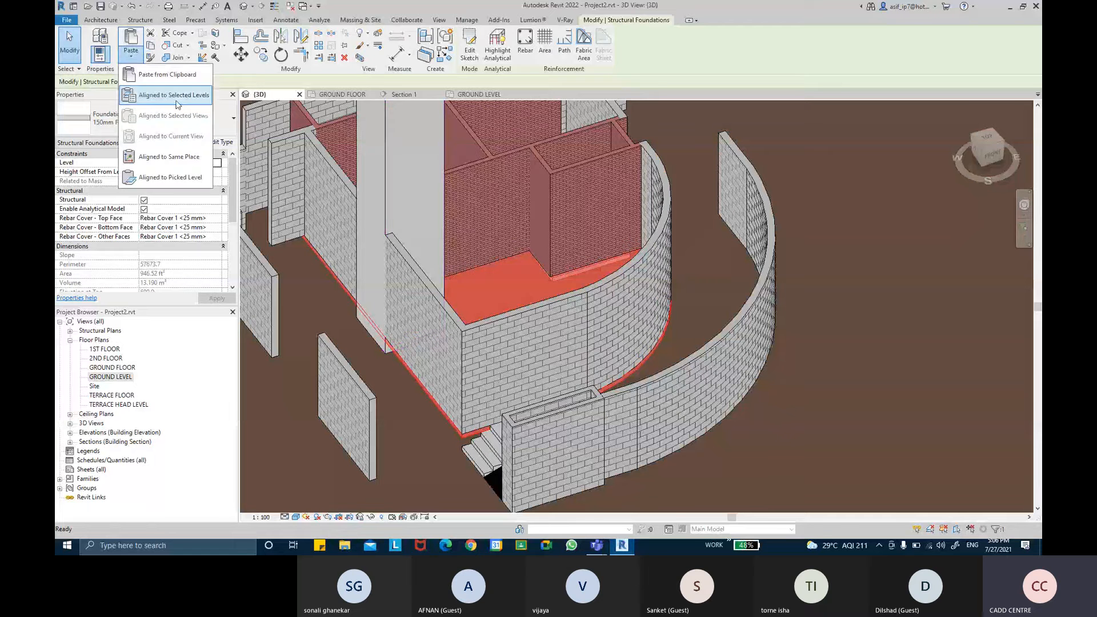
pyautogui.click(174, 95)
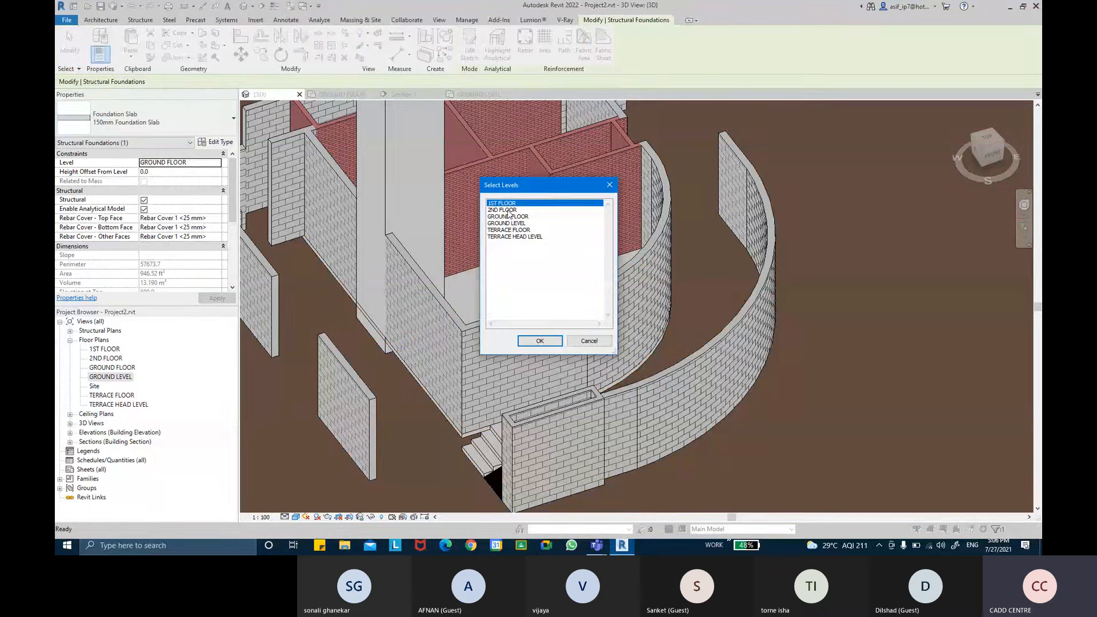
pyautogui.click(539, 341)
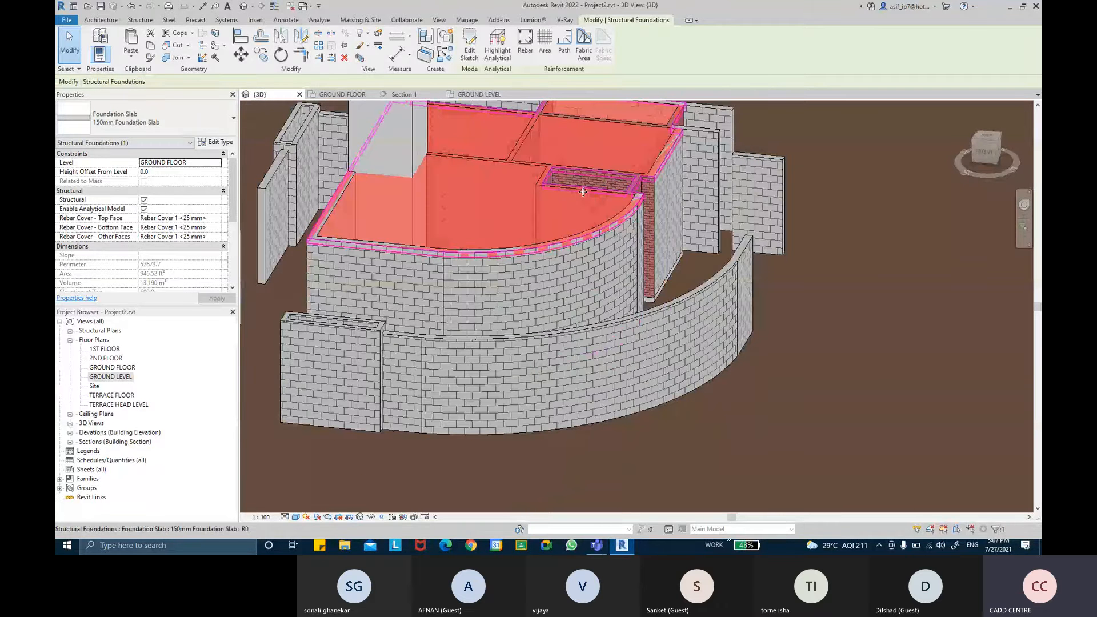
pyautogui.keyDown('shift'); pyautogui.moveTo(582, 192); pyautogui.dragTo(557, 338, button='middle'); pyautogui.keyUp('shift')
pyautogui.scroll(5, 540, 392)
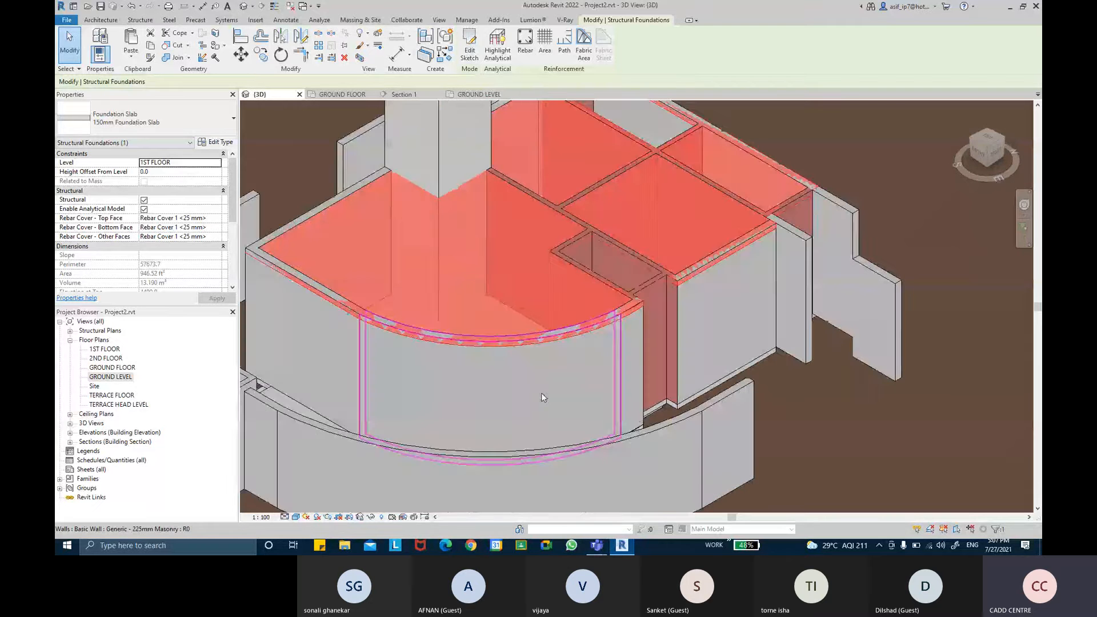
# Attach the walls reaching the first-floor slab to its bottom and detach the targets of the walls that miss it
pyautogui.press('Escape')
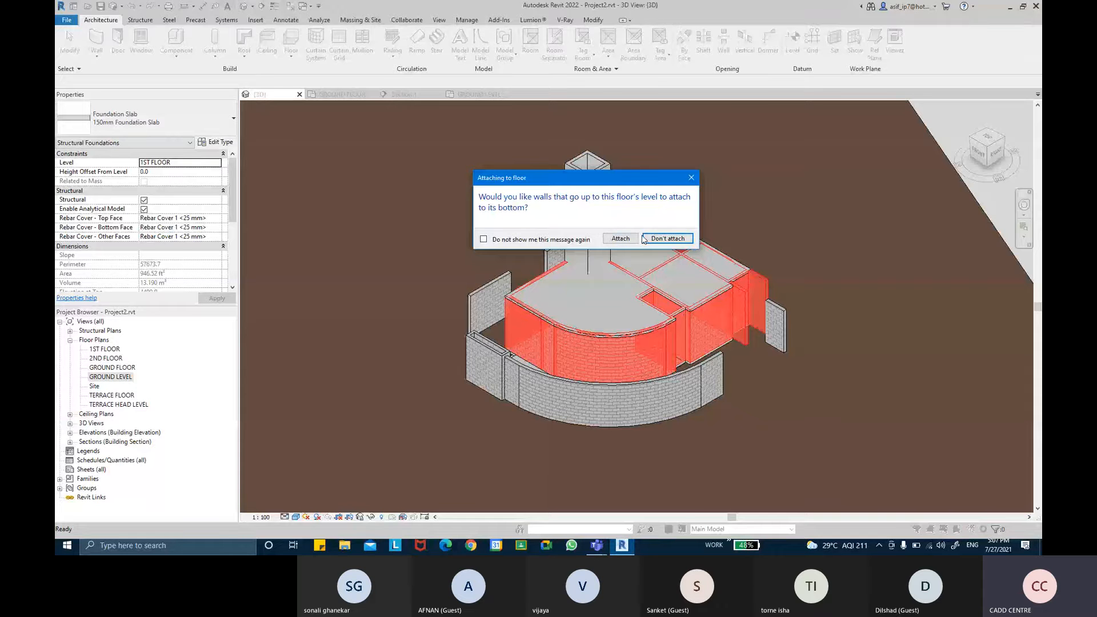
pyautogui.click(621, 239)
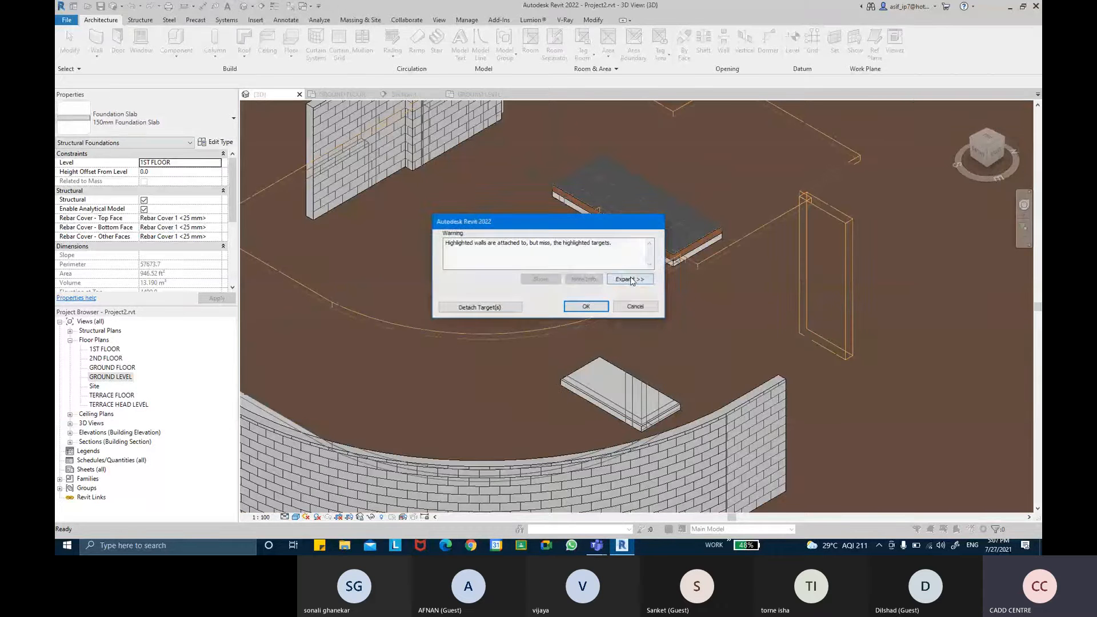
pyautogui.click(500, 308)
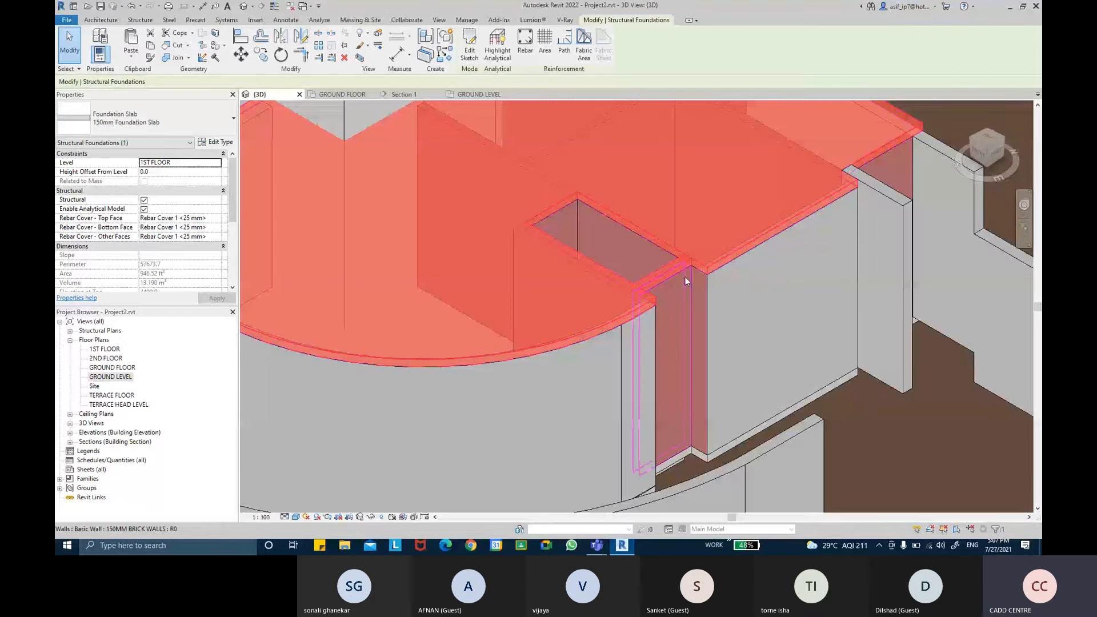
pyautogui.scroll(2, 683, 266)
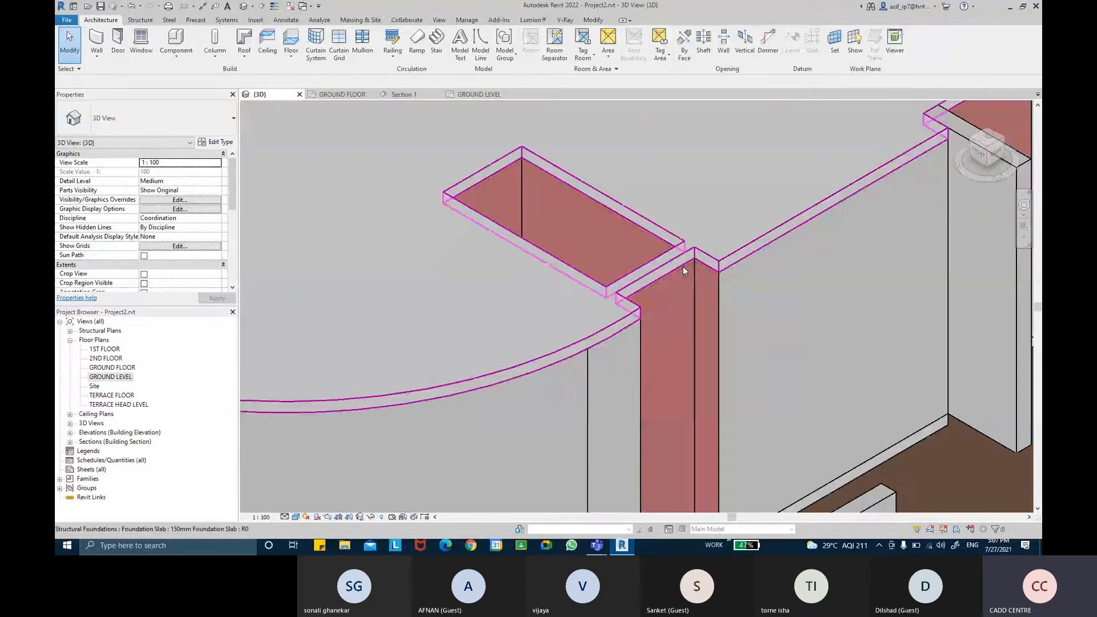
# Examine the ground floor's separate recessed foundation slabs from above and from the building's rear side
pyautogui.scroll(-3, 756, 306)
pyautogui.scroll(-2, 756, 307)
pyautogui.moveTo(740, 245)
pyautogui.keyDown('shift'); pyautogui.mouseDown(button='middle')
pyautogui.moveTo(587, 211)
pyautogui.moveTo(632, 250)
pyautogui.moveTo(713, 255)
pyautogui.moveTo(746, 271)
pyautogui.moveTo(747, 249)
pyautogui.mouseUp(button='middle'); pyautogui.keyUp('shift')
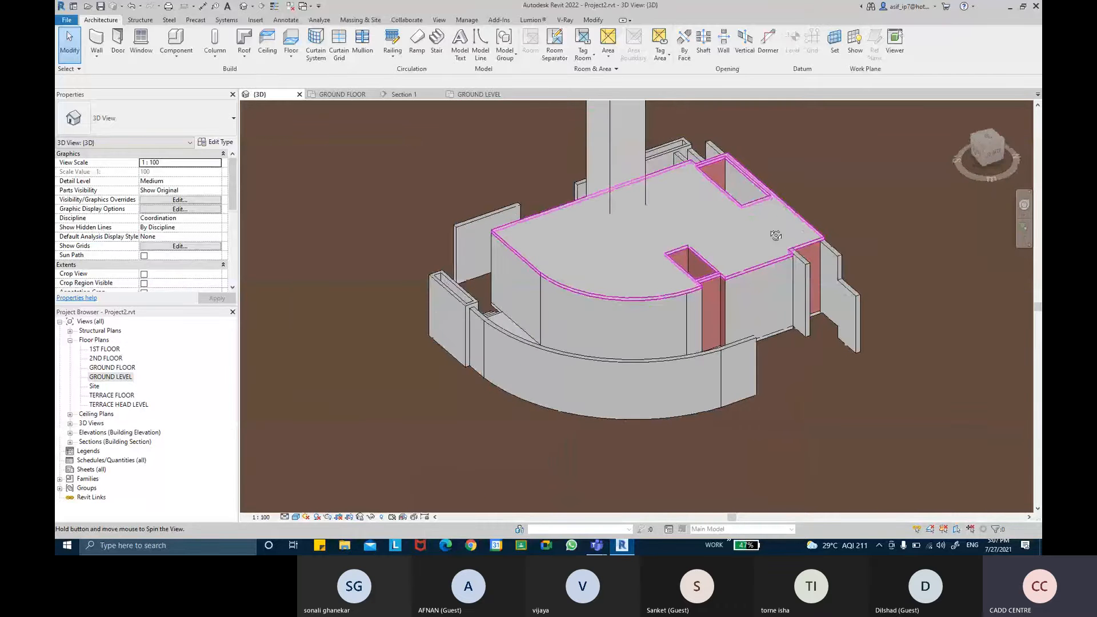
pyautogui.scroll(3, 737, 288)
pyautogui.moveTo(706, 398)
pyautogui.keyDown('shift'); pyautogui.mouseDown(button='middle')
pyautogui.moveTo(682, 459)
pyautogui.moveTo(638, 385)
pyautogui.mouseUp(button='middle'); pyautogui.keyUp('shift')
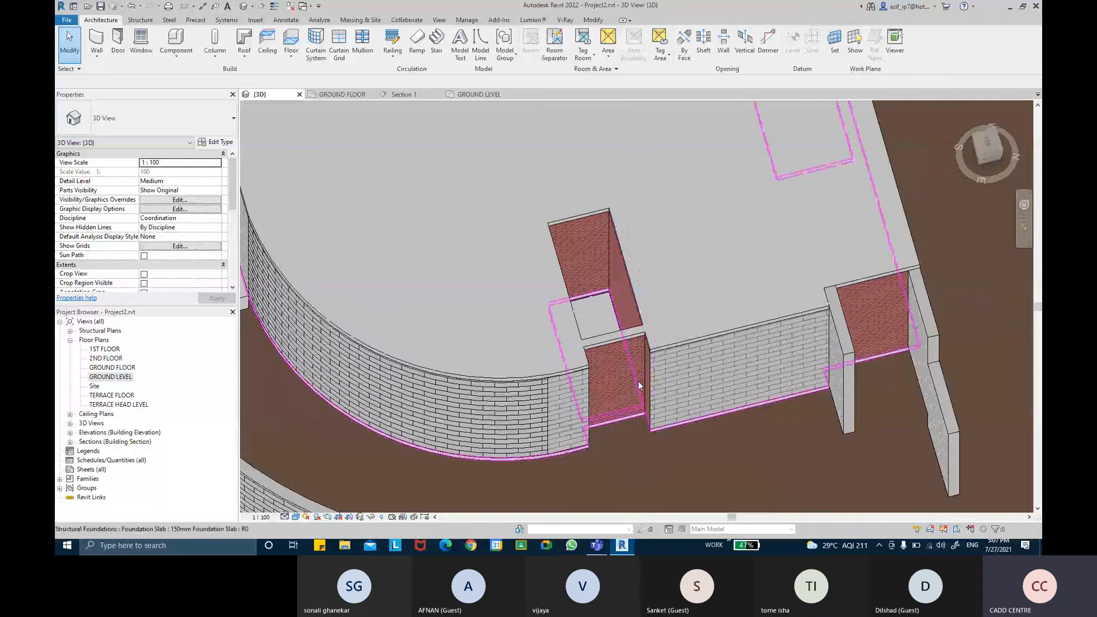
pyautogui.click(638, 385)
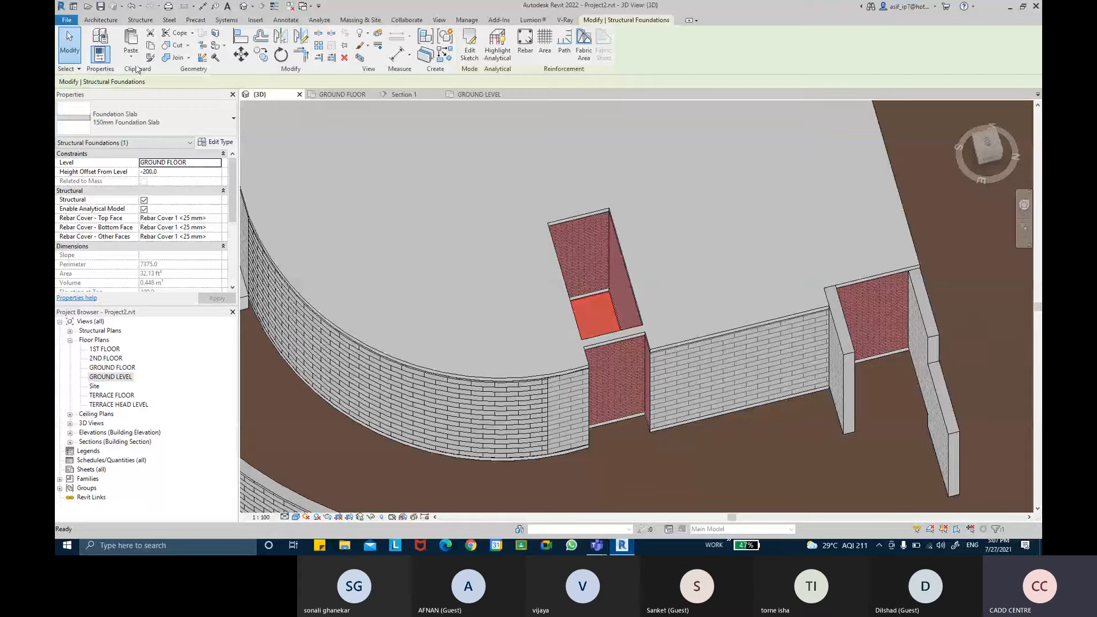
pyautogui.press('Escape')
pyautogui.keyDown('shift'); pyautogui.moveTo(737, 251); pyautogui.dragTo(626, 344, button='middle'); pyautogui.keyUp('shift')
pyautogui.keyDown('shift'); pyautogui.moveTo(794, 274); pyautogui.dragTo(642, 351, button='middle'); pyautogui.keyUp('shift')
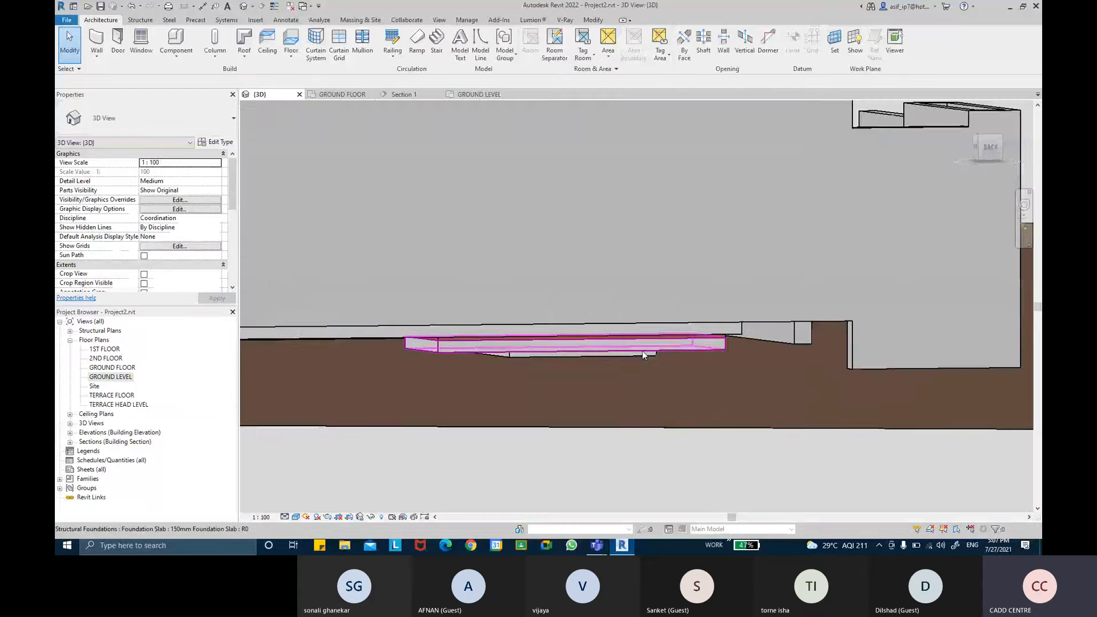
pyautogui.click(655, 332)
pyautogui.scroll(3, 656, 332)
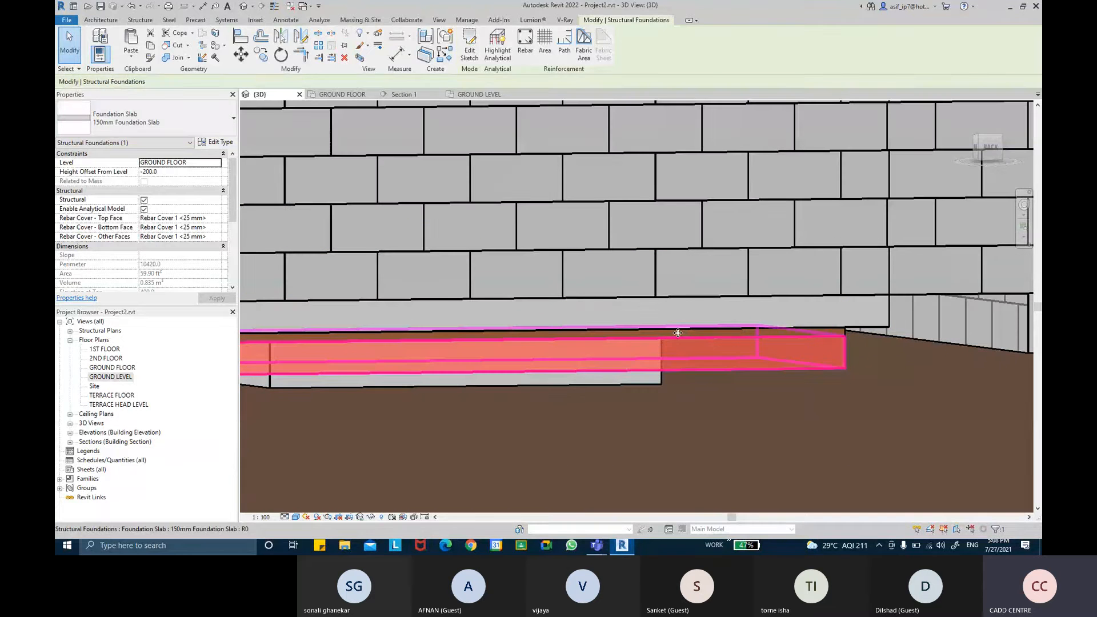
pyautogui.press('Escape')
# Hide the Walls category in the 3D view's visibility/graphics overrides
pyautogui.press('v')
pyautogui.press('g')
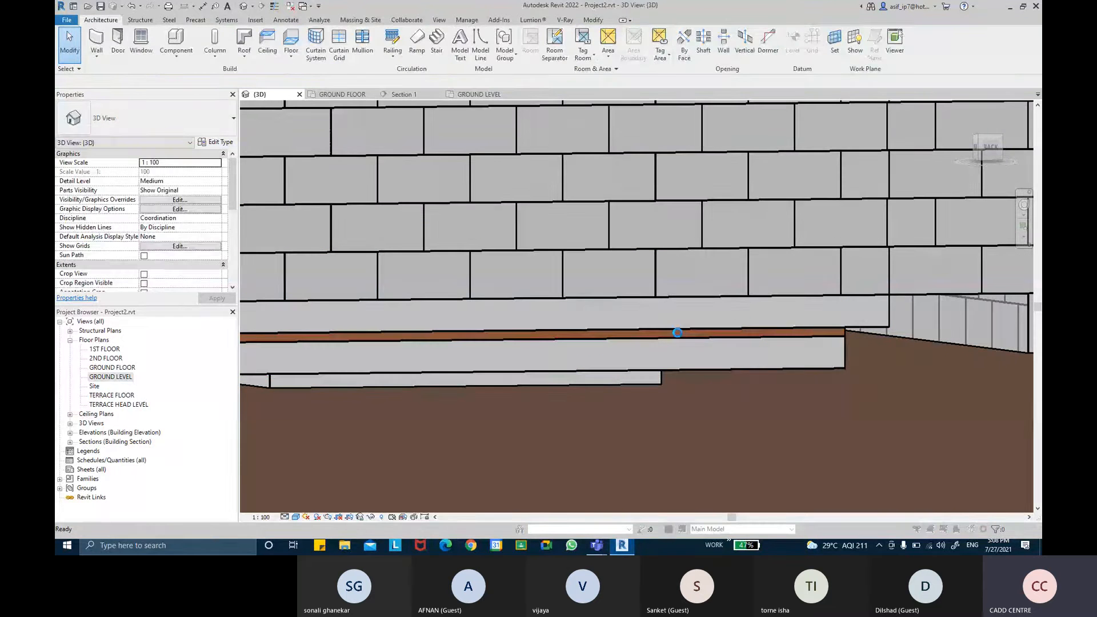
pyautogui.click(639, 270)
pyautogui.press('w')
pyautogui.click(604, 326)
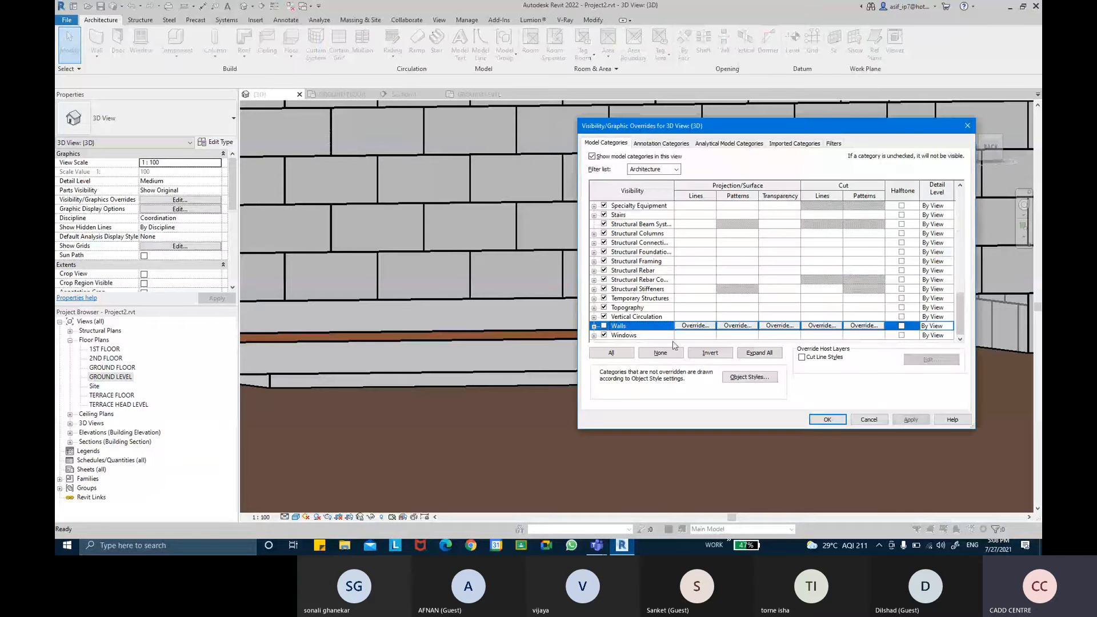
pyautogui.click(820, 420)
# Copy the bathroom's sunken foundation slab together with its FFL-BATHROOM floor and paste them aligned to the 1ST FLOOR level
pyautogui.keyDown('shift'); pyautogui.moveTo(775, 366); pyautogui.dragTo(769, 434, button='middle'); pyautogui.keyUp('shift')
pyautogui.click(781, 483)
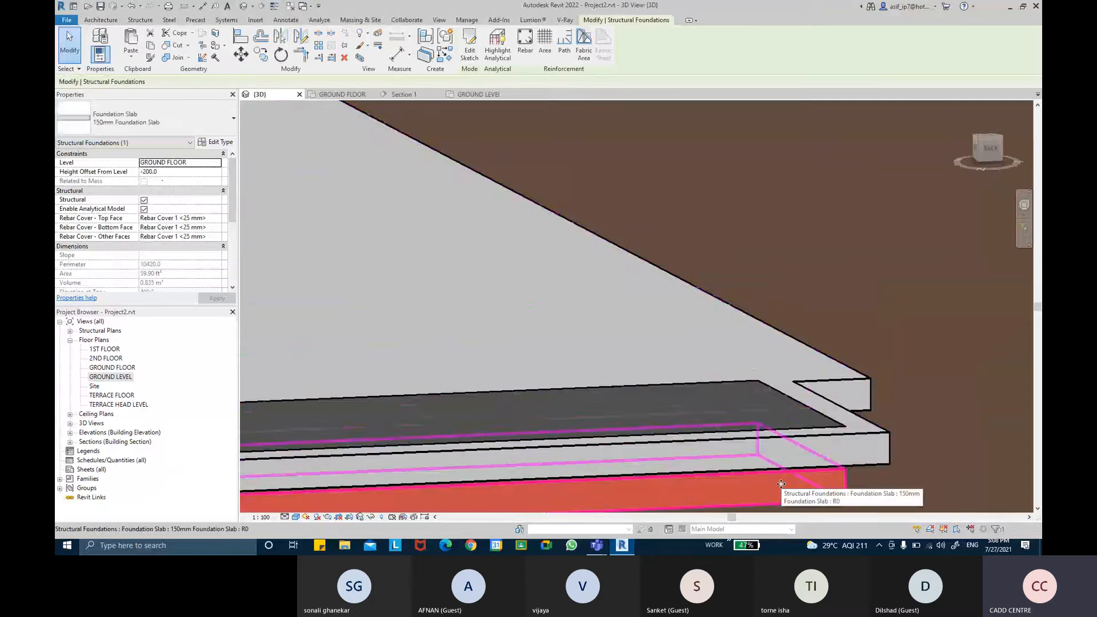
pyautogui.keyDown('shift'); pyautogui.moveTo(781, 483); pyautogui.dragTo(767, 359, button='middle'); pyautogui.keyUp('shift')
pyautogui.scroll(3, 848, 469)
pyautogui.keyDown('ctrl'); pyautogui.click(766, 359); pyautogui.keyUp('ctrl')
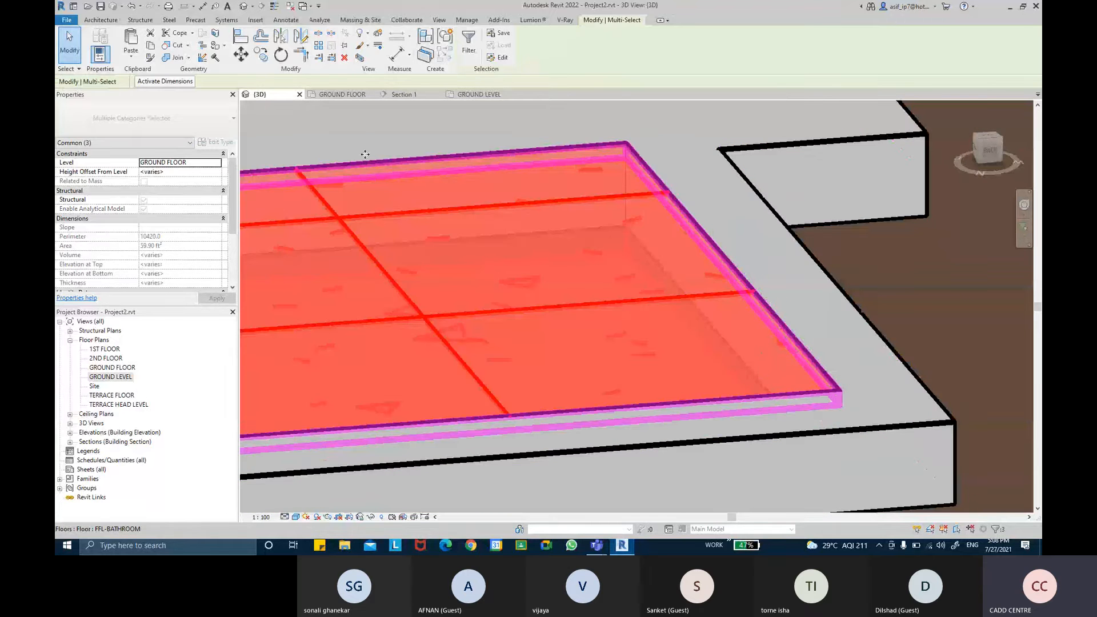
pyautogui.click(131, 54)
pyautogui.click(171, 95)
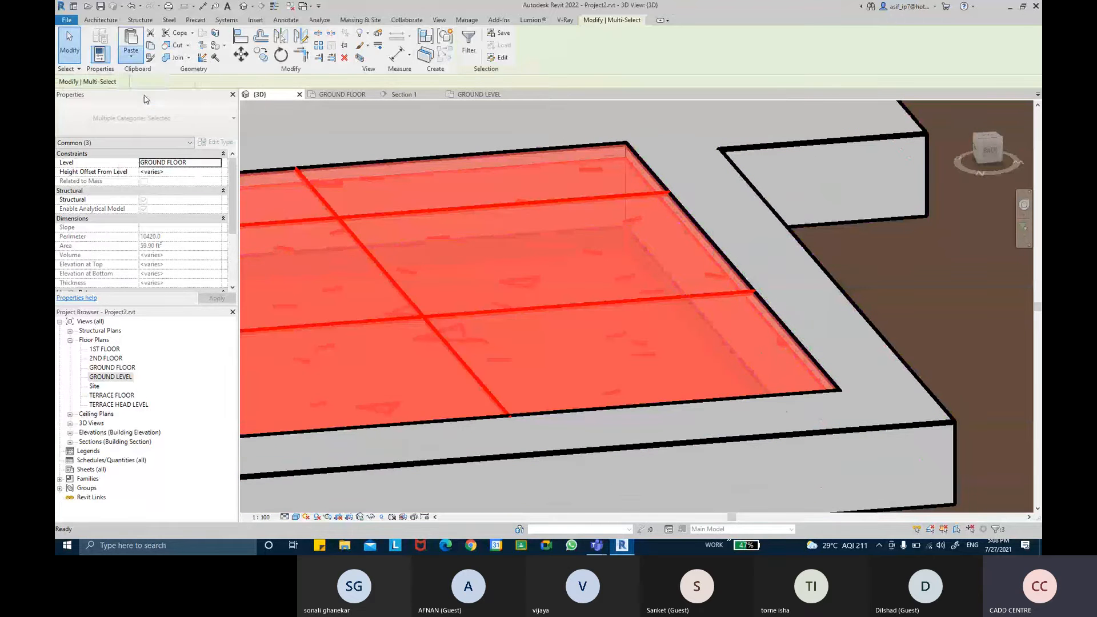
pyautogui.click(539, 340)
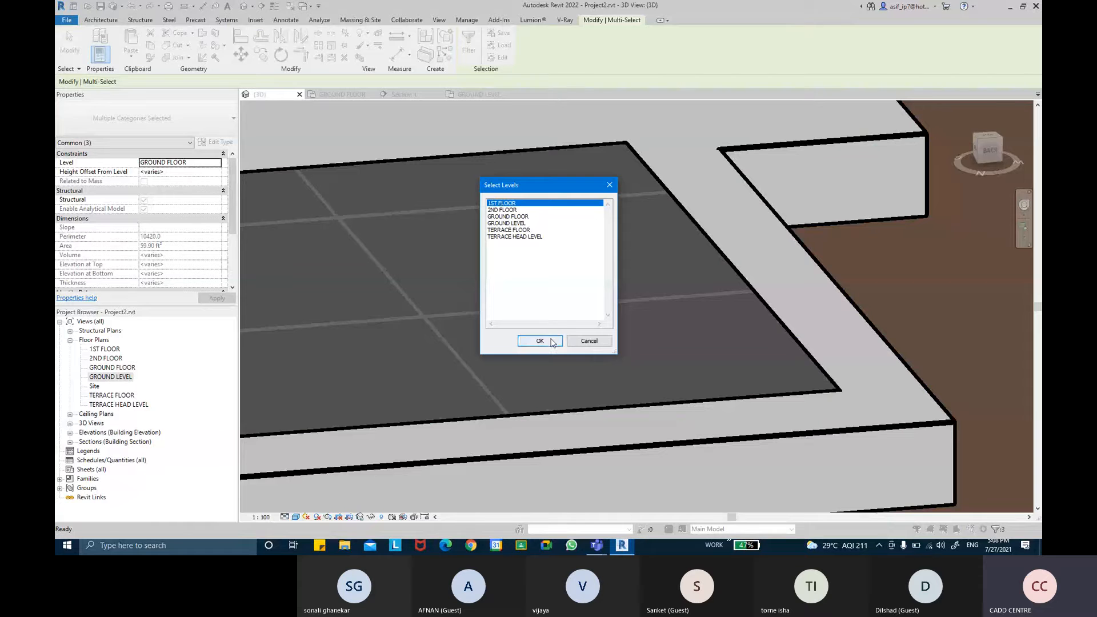
pyautogui.scroll(-6, 559, 321)
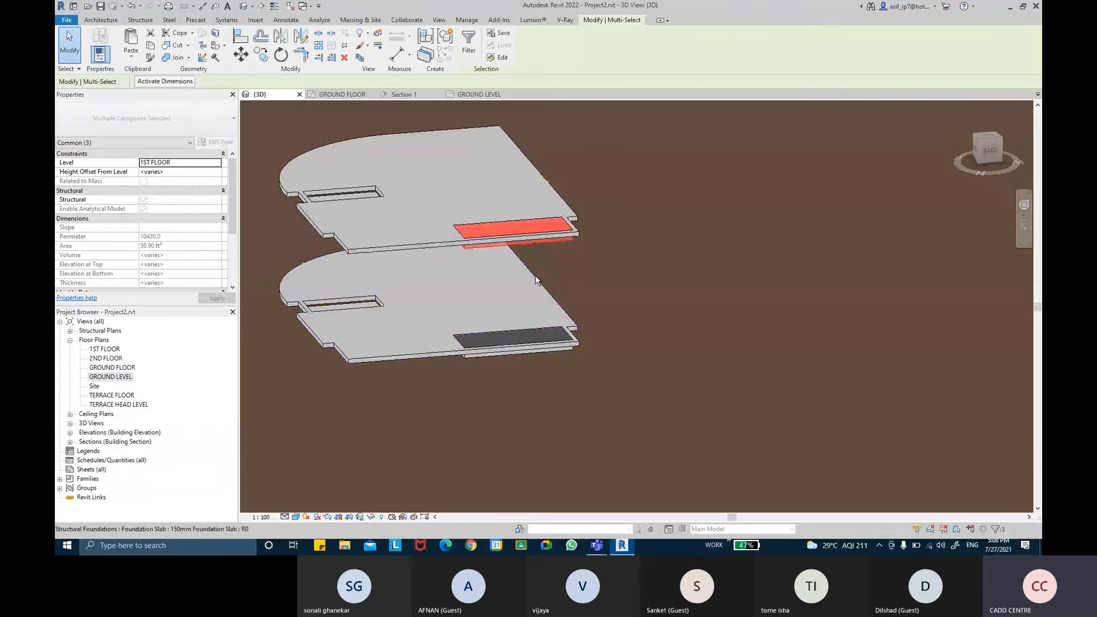
pyautogui.keyDown('shift'); pyautogui.moveTo(538, 281); pyautogui.dragTo(605, 301, button='middle'); pyautogui.keyUp('shift')
pyautogui.click(594, 301)
pyautogui.click(527, 284)
# Turn the Walls category back on in the 3D view after checking both stacked floor plates
pyautogui.keyDown('shift'); pyautogui.moveTo(527, 285); pyautogui.dragTo(643, 226, button='middle'); pyautogui.keyUp('shift')
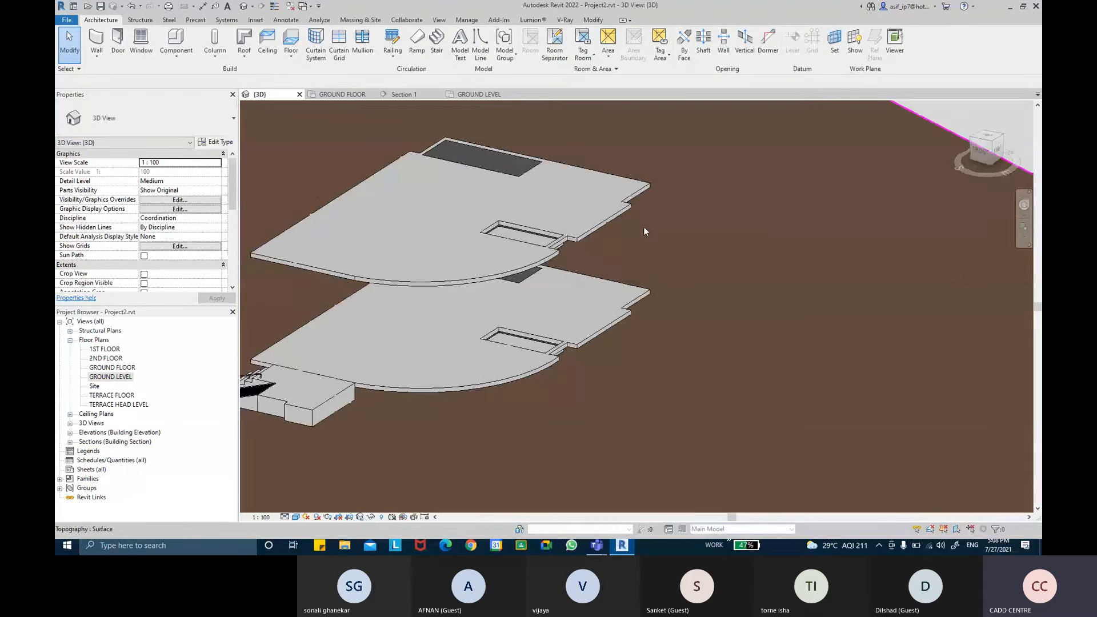
pyautogui.click(578, 235)
pyautogui.keyDown('shift'); pyautogui.moveTo(578, 235); pyautogui.dragTo(431, 94, button='middle'); pyautogui.keyUp('shift')
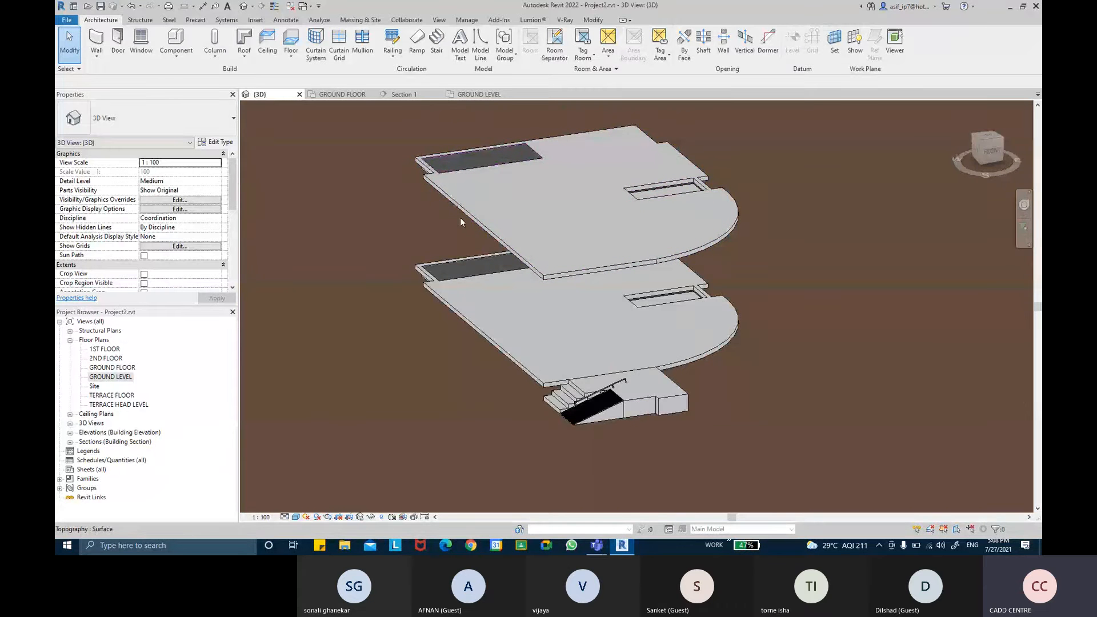
pyautogui.keyDown('shift'); pyautogui.moveTo(460, 217); pyautogui.dragTo(441, 215, button='middle'); pyautogui.keyUp('shift')
pyautogui.press('v')
pyautogui.press('g')
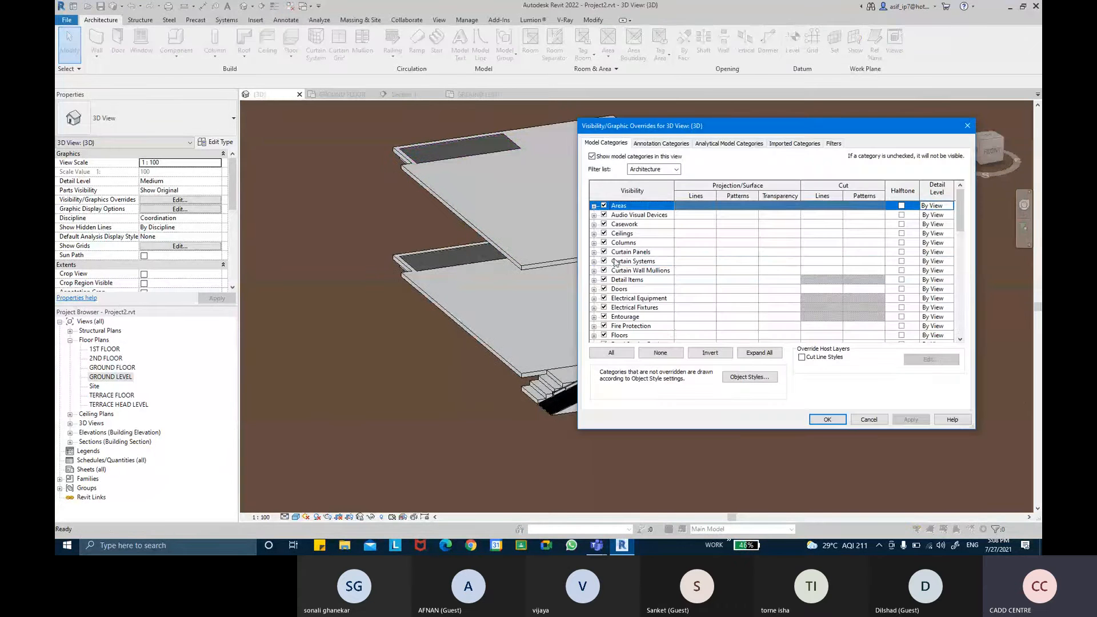
pyautogui.scroll(-10, 615, 262)
pyautogui.click(618, 326)
pyautogui.click(826, 420)
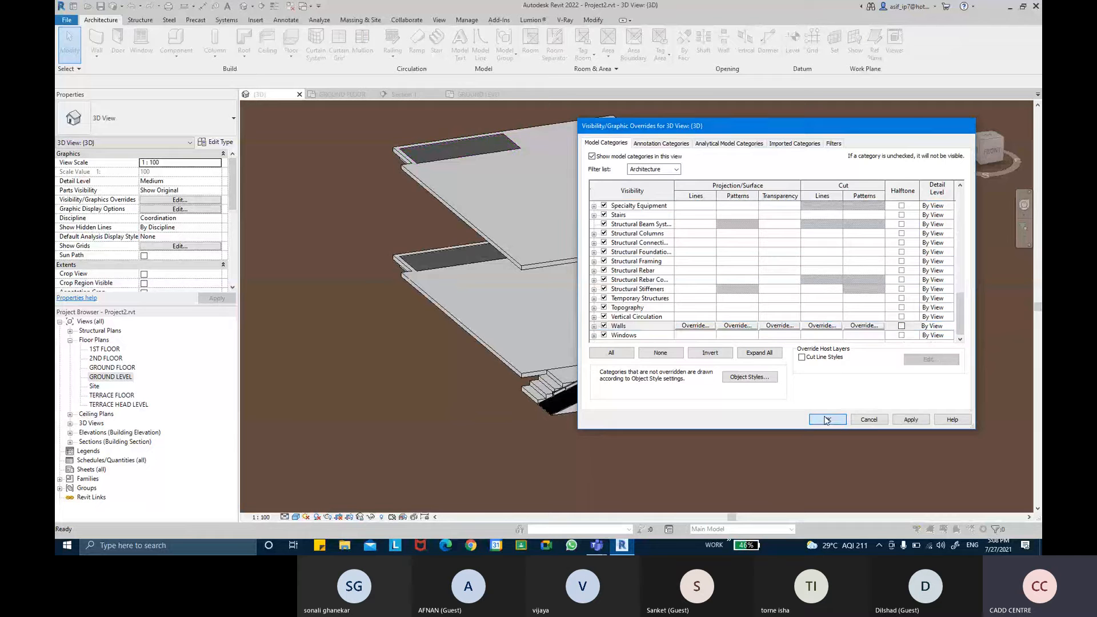
# Examine the first-floor slab around the lift core in the 3D view and the lift in the GROUND LEVEL plan
pyautogui.keyDown('shift'); pyautogui.moveTo(662, 340); pyautogui.dragTo(674, 265, button='middle'); pyautogui.keyUp('shift')
pyautogui.scroll(6, 605, 313)
pyautogui.moveTo(393, 232); pyautogui.dragTo(581, 171, button='middle')
pyautogui.scroll(-3, 580, 171)
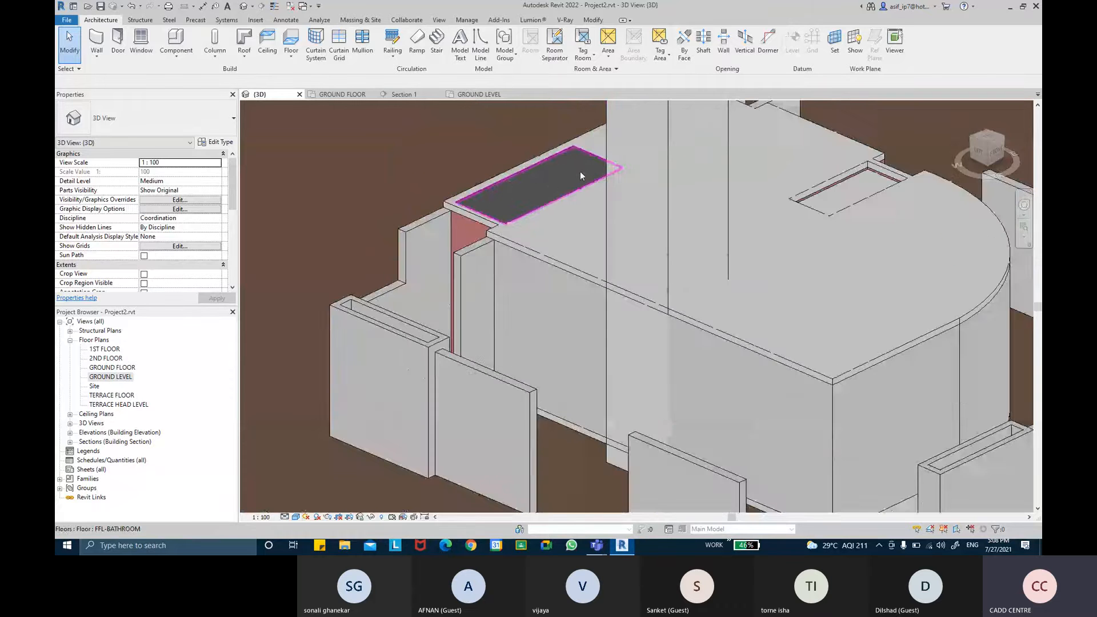
pyautogui.scroll(-4, 581, 170)
pyautogui.keyDown('shift'); pyautogui.moveTo(771, 243); pyautogui.dragTo(442, 403, button='middle'); pyautogui.keyUp('shift')
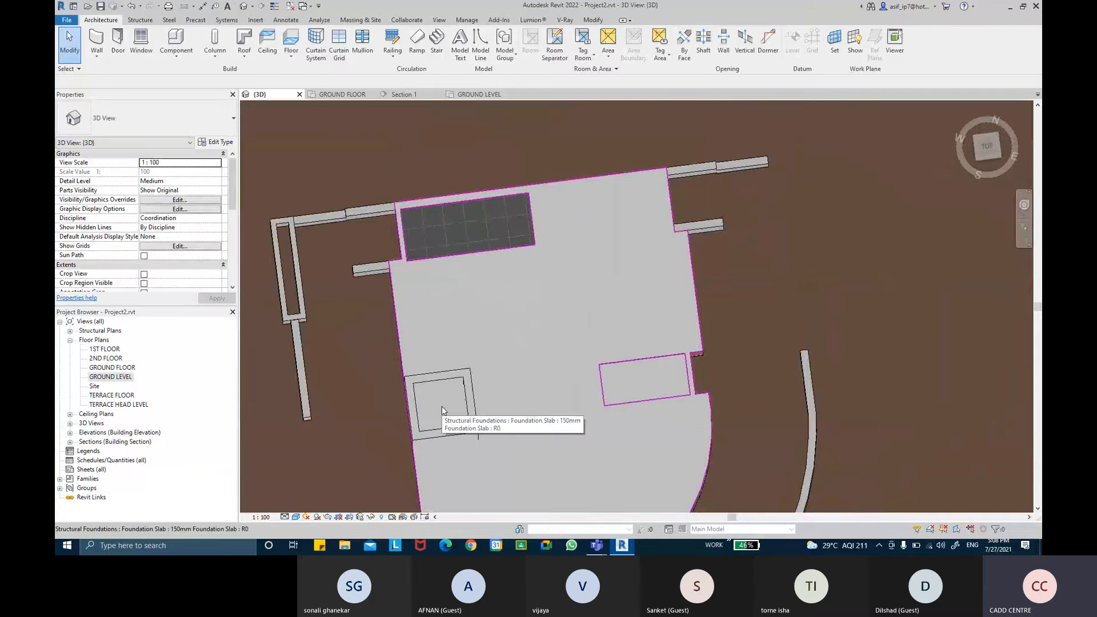
pyautogui.doubleClick(112, 376)
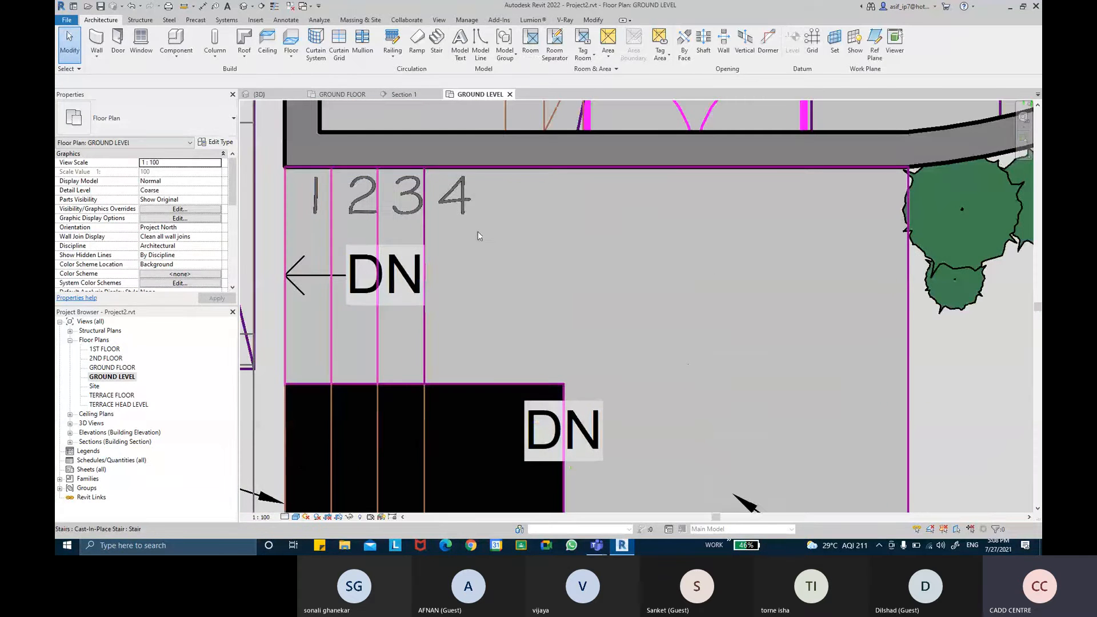
pyautogui.scroll(-2, 477, 231)
pyautogui.moveTo(475, 268); pyautogui.dragTo(472, 457, button='middle')
pyautogui.moveTo(486, 227); pyautogui.dragTo(485, 484, button='middle')
pyautogui.moveTo(493, 161); pyautogui.dragTo(490, 287, button='middle')
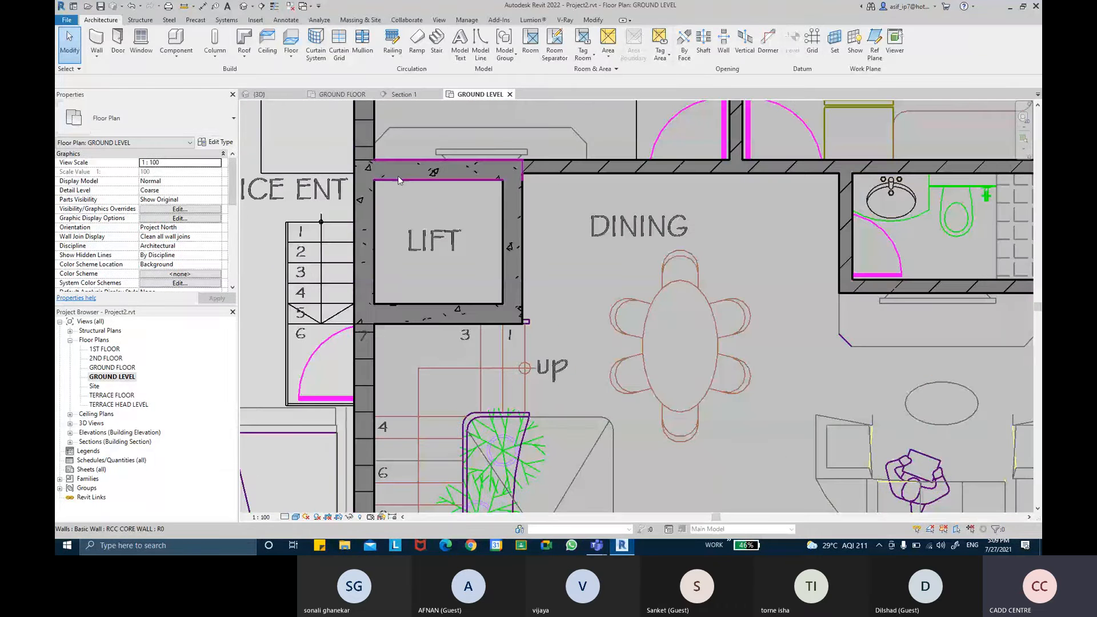
# In the GROUND FLOOR plan, sketch a rectangular shaft opening along the inner faces of the lift walls
pyautogui.click(117, 367)
pyautogui.doubleClick(121, 370)
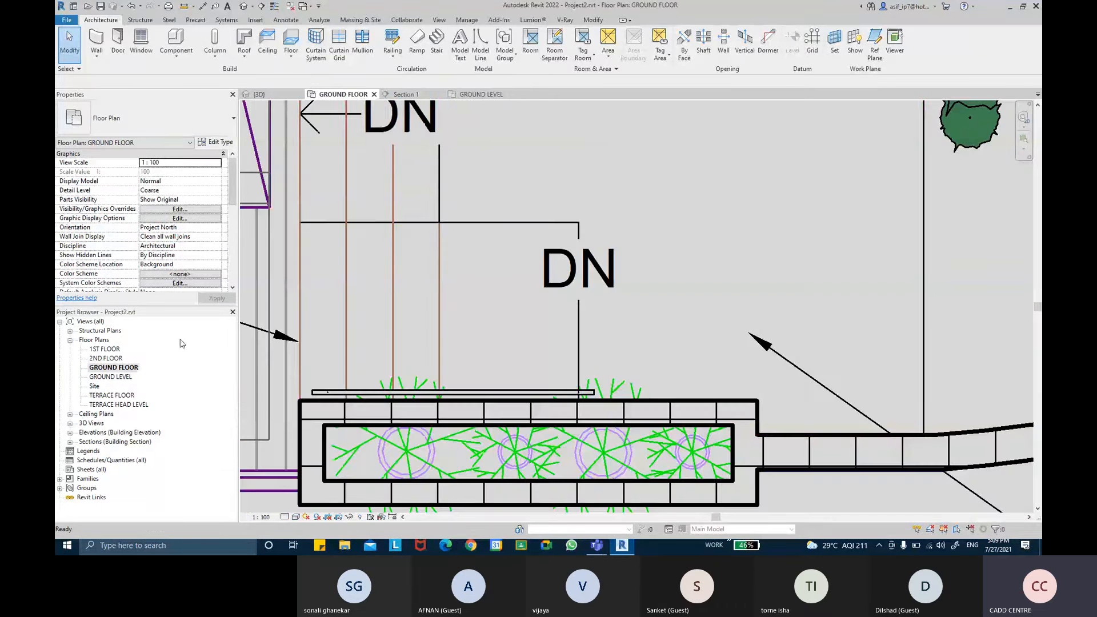
pyautogui.scroll(-2, 399, 184)
pyautogui.moveTo(411, 211); pyautogui.dragTo(423, 439, button='middle')
pyautogui.moveTo(457, 178); pyautogui.dragTo(455, 339, button='middle')
pyautogui.moveTo(454, 108); pyautogui.dragTo(445, 490, button='middle')
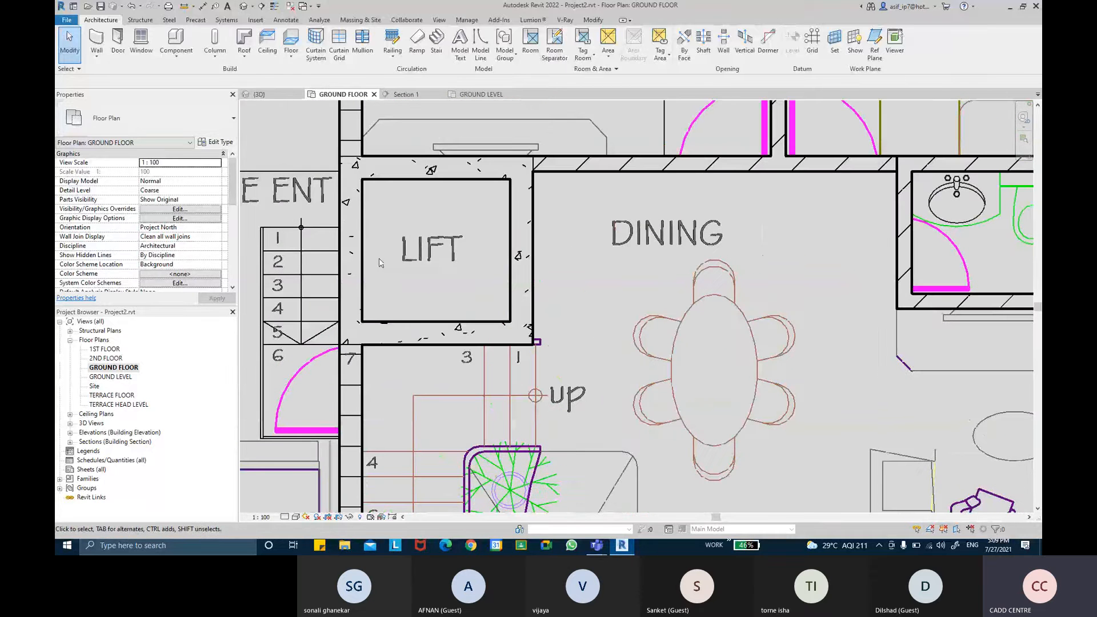
pyautogui.click(703, 43)
pyautogui.click(554, 34)
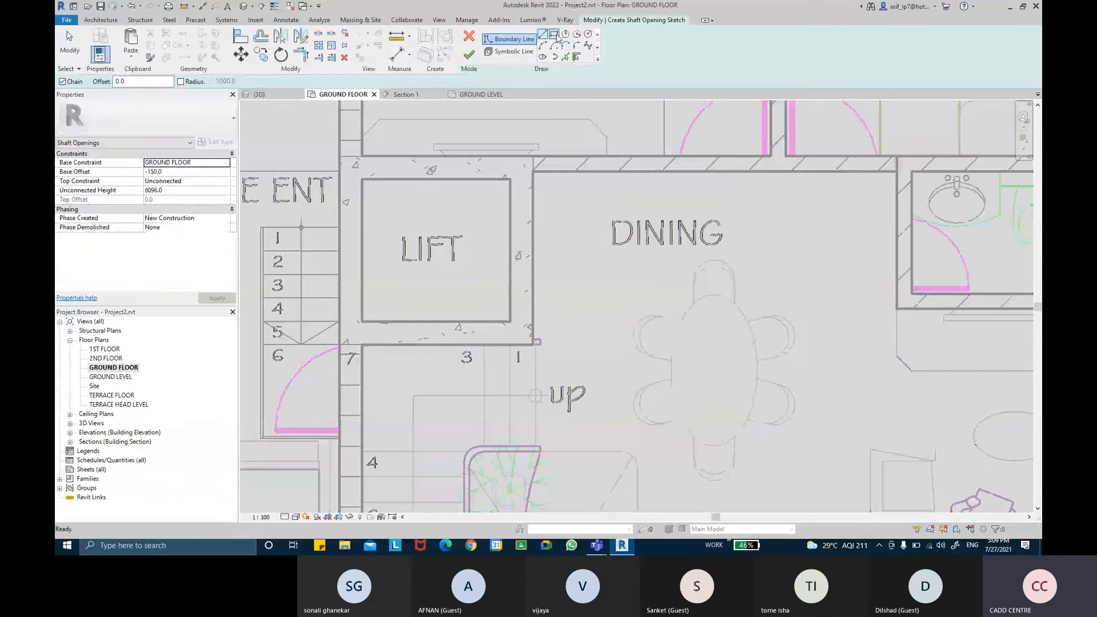
pyautogui.click(362, 179)
pyautogui.click(511, 321)
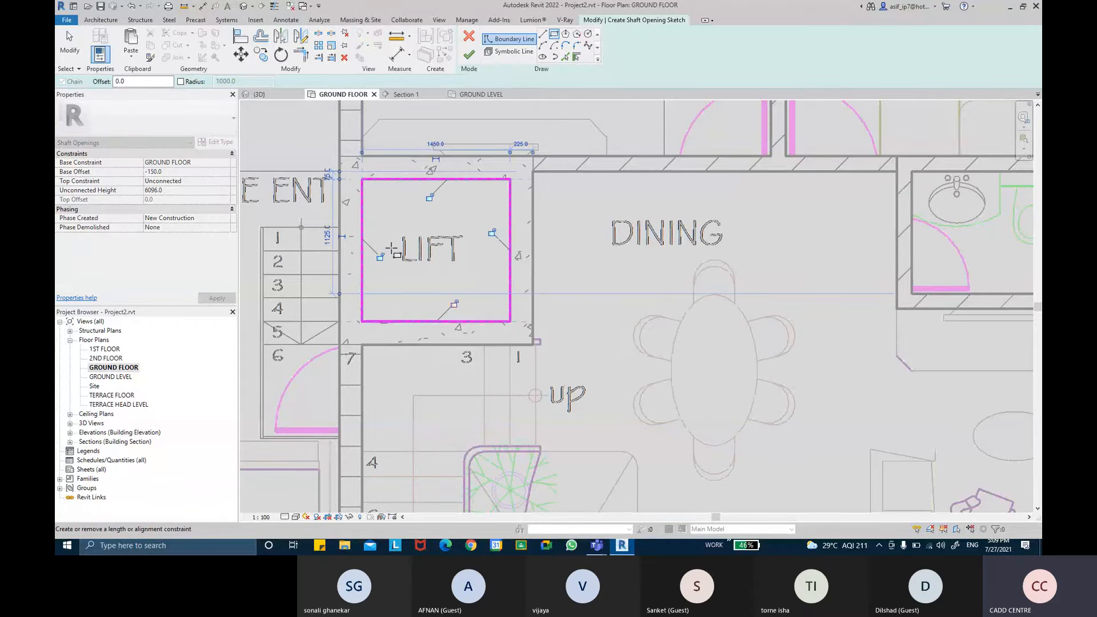
# Lock all four edges of the shaft sketch to the inner faces of the lift walls
pyautogui.click(428, 198)
pyautogui.click(382, 254)
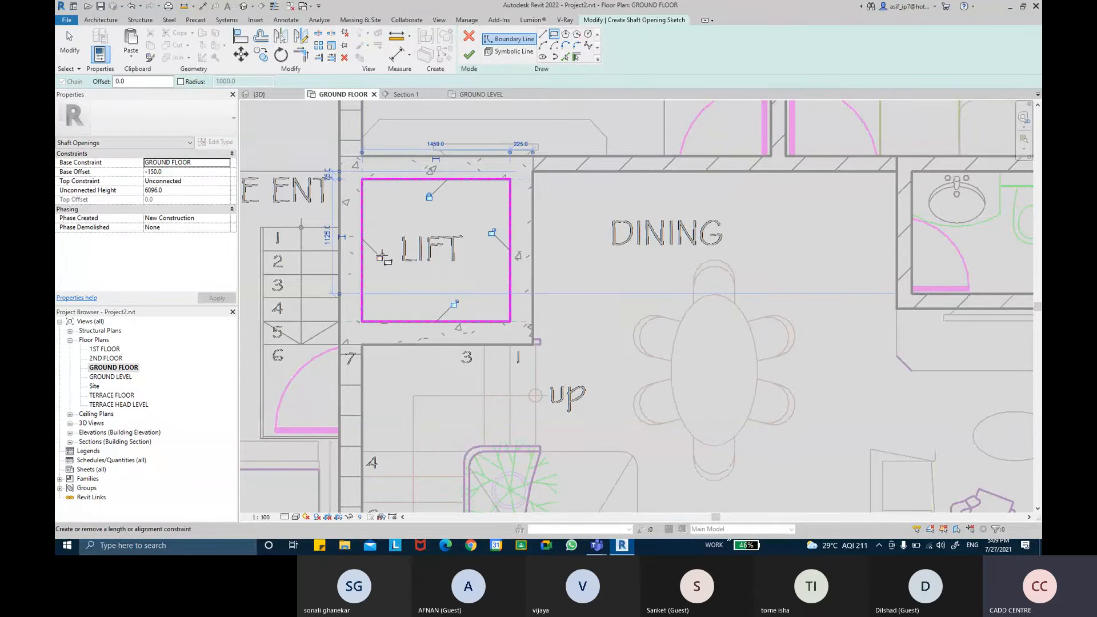
pyautogui.click(455, 304)
pyautogui.click(492, 232)
# Set the shaft's top constraint to Up to level: TERRACE FLOOR and finish the opening
pyautogui.click(224, 182)
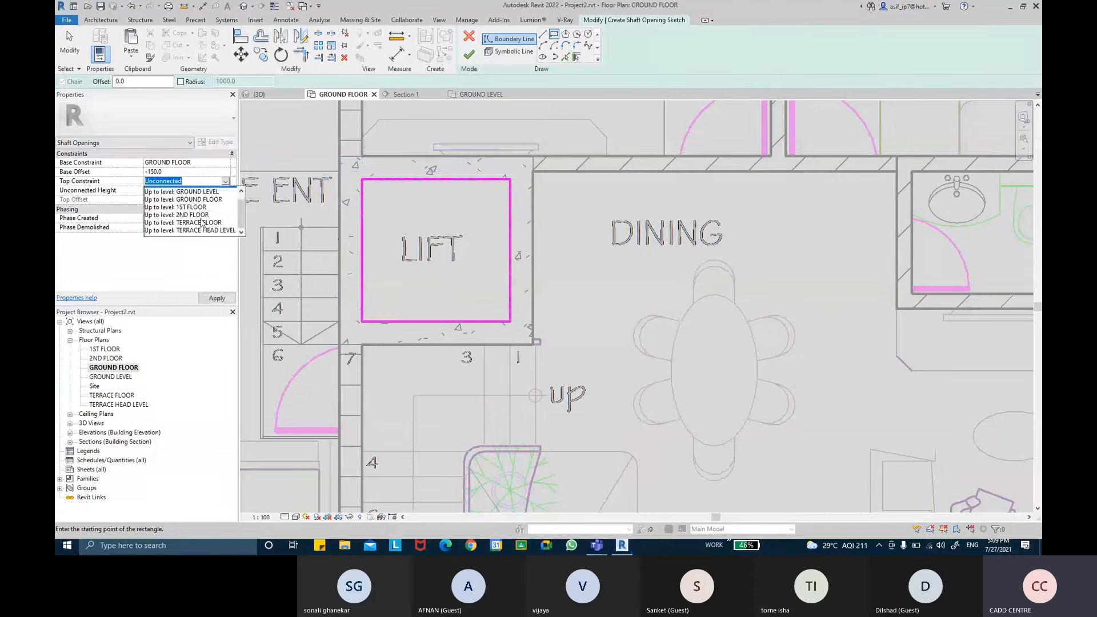
pyautogui.click(190, 224)
pyautogui.click(216, 298)
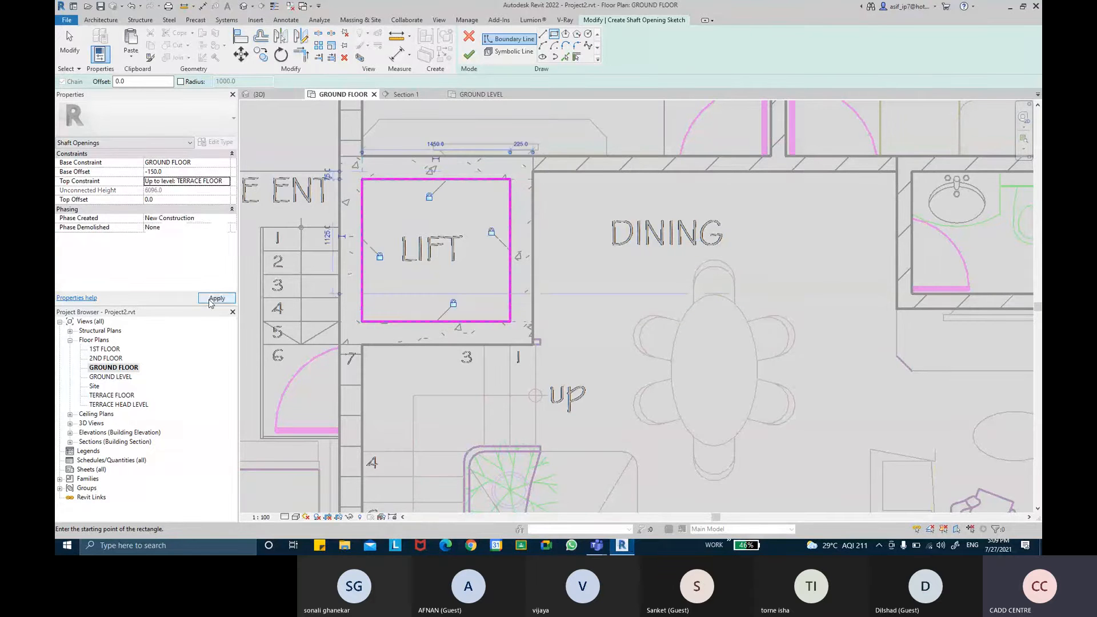
pyautogui.click(468, 54)
pyautogui.press('Escape')
# Inspect the lift shaft's cut through the floor slabs in the 3D view
pyautogui.click(244, 6)
pyautogui.keyDown('shift'); pyautogui.moveTo(523, 355); pyautogui.dragTo(553, 333, button='middle'); pyautogui.keyUp('shift')
pyautogui.scroll(3, 501, 349)
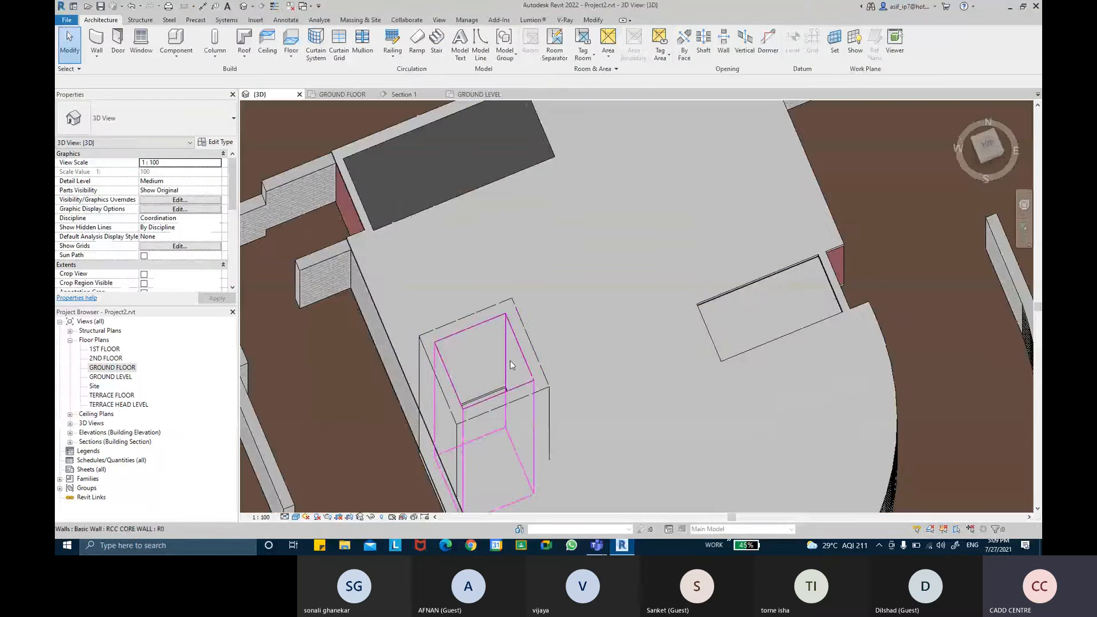
pyautogui.keyDown('shift'); pyautogui.moveTo(519, 367); pyautogui.dragTo(614, 388, button='middle'); pyautogui.keyUp('shift')
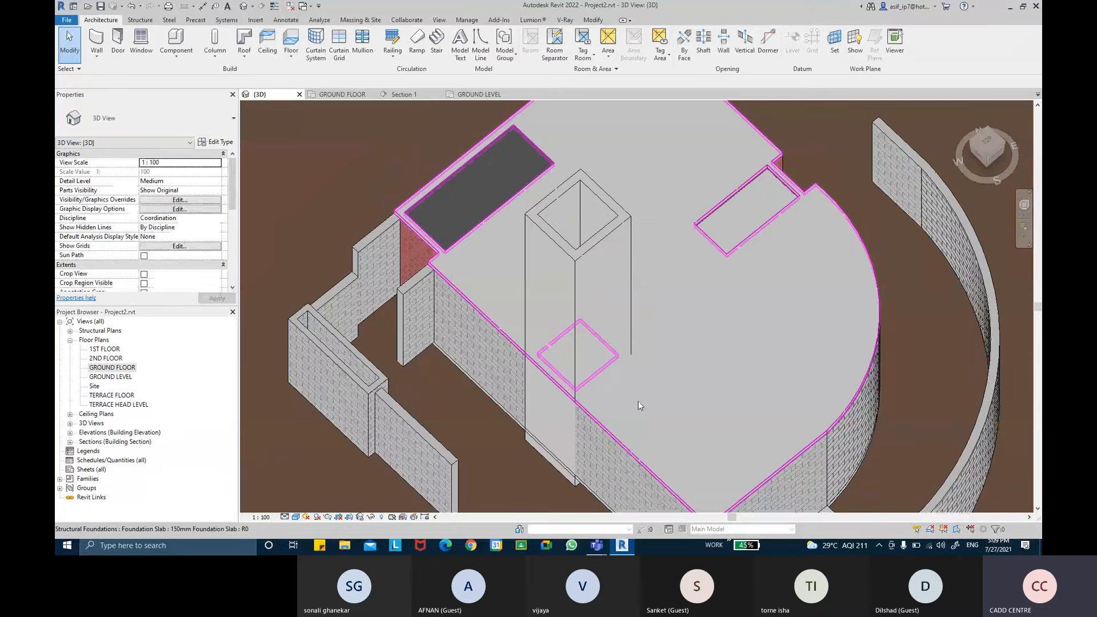
pyautogui.click(639, 401)
pyautogui.press('Escape')
# Set the 3D view's visual style to Realistic
pyautogui.keyDown('shift'); pyautogui.moveTo(725, 289); pyautogui.dragTo(662, 267, button='middle'); pyautogui.keyUp('shift')
pyautogui.click(295, 517)
pyautogui.click(320, 507)
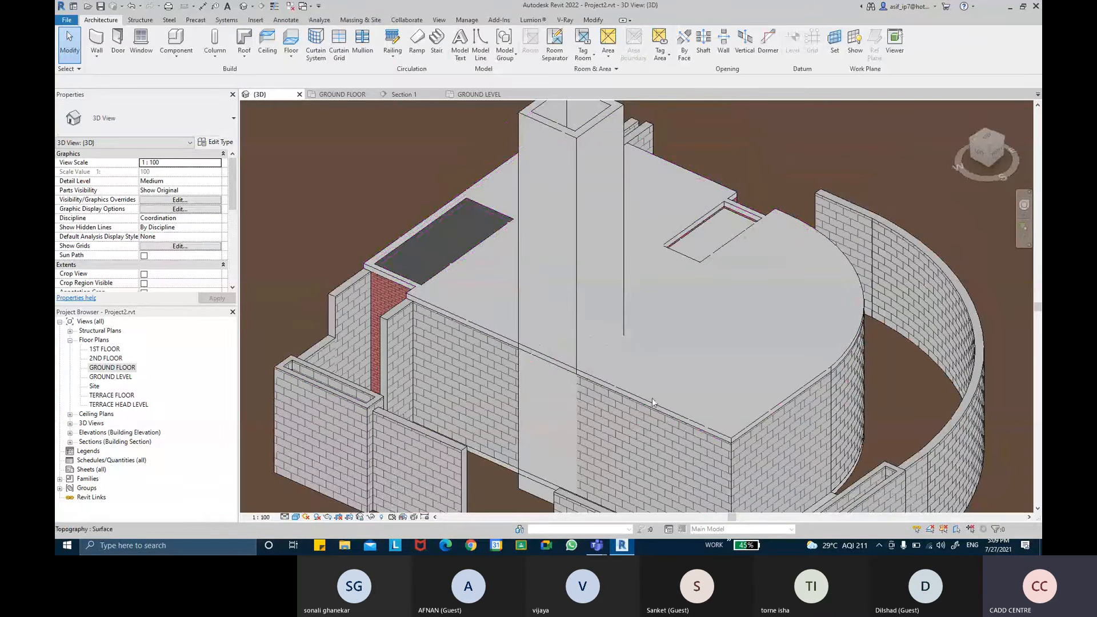
# Examine the first-floor slab, the curved 225mm masonry wall and the surrounding compound walls from several sides
pyautogui.moveTo(676, 367); pyautogui.dragTo(650, 305, button='middle')
pyautogui.scroll(-1, 652, 351)
pyautogui.keyDown('shift'); pyautogui.moveTo(686, 242); pyautogui.dragTo(649, 266, button='middle'); pyautogui.keyUp('shift')
pyautogui.moveTo(648, 267); pyautogui.dragTo(704, 227, button='middle')
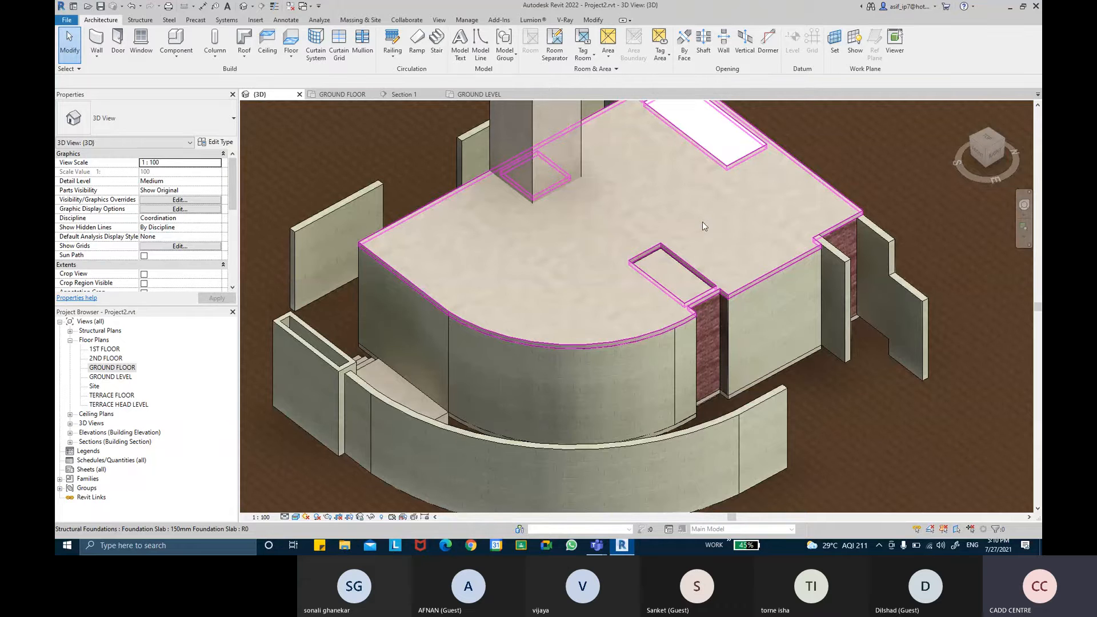
pyautogui.moveTo(659, 273); pyautogui.dragTo(681, 227, button='middle')
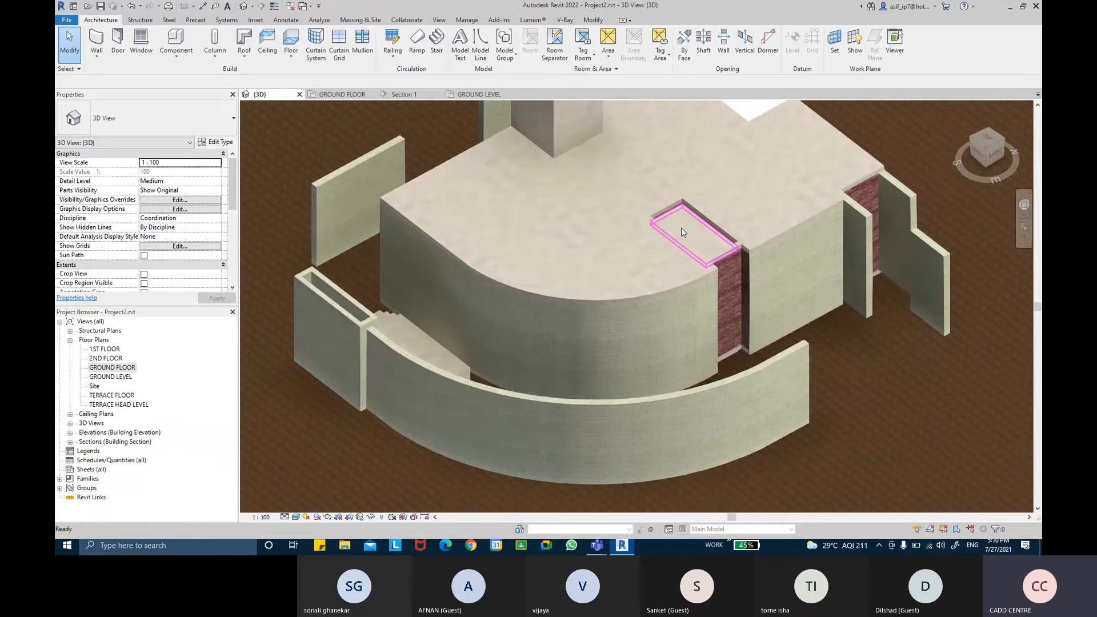
pyautogui.scroll(2, 681, 227)
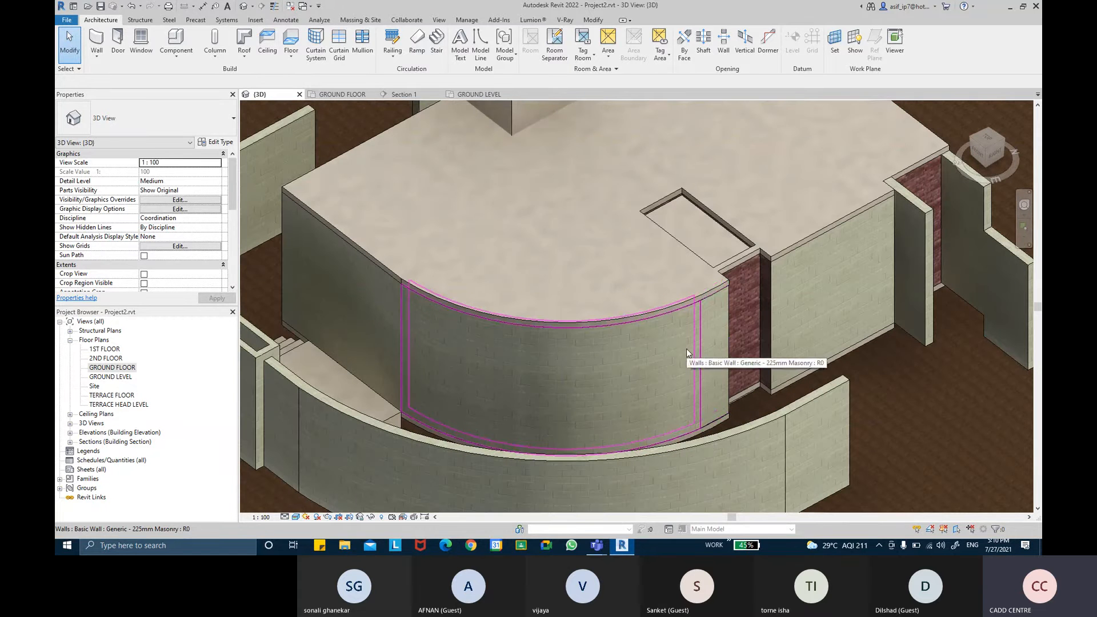
pyautogui.click(687, 350)
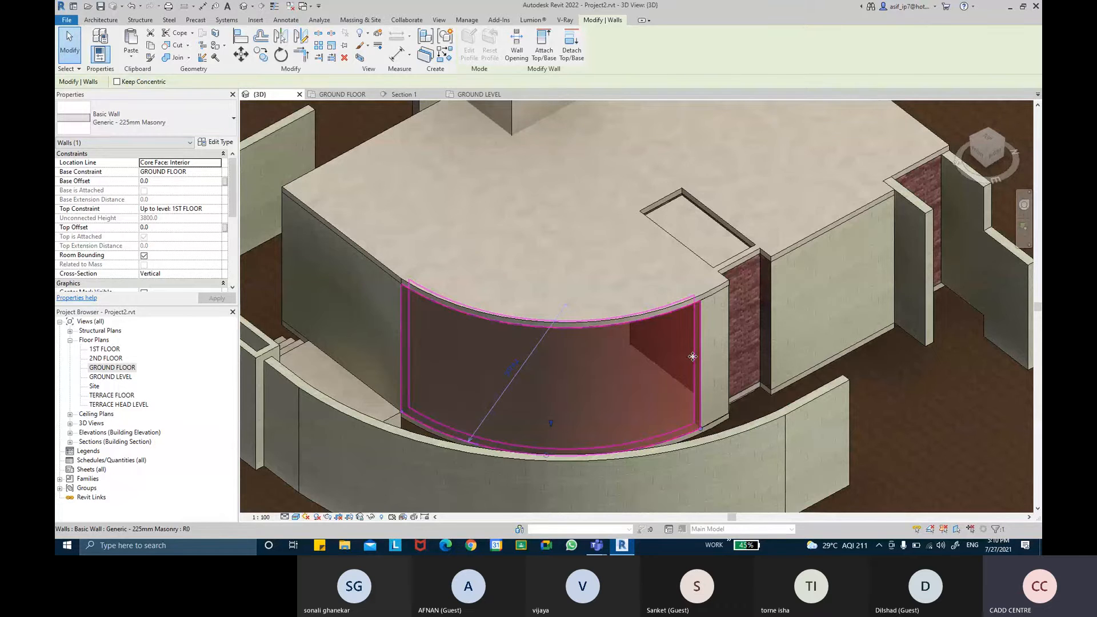
pyautogui.press('Escape')
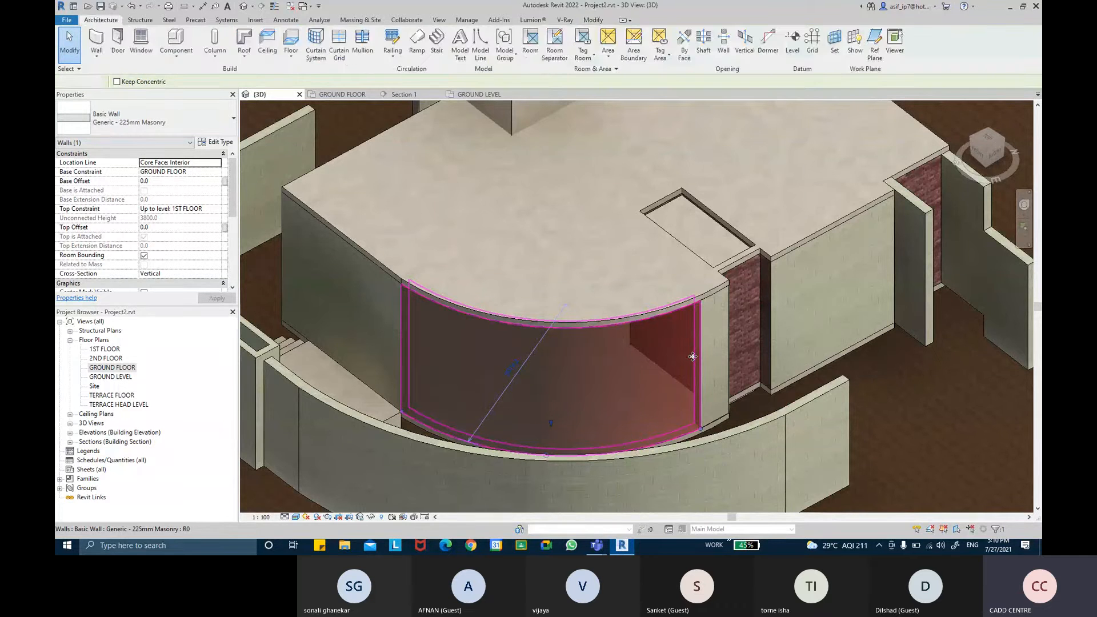
pyautogui.scroll(-2, 747, 340)
pyautogui.keyDown('shift'); pyautogui.moveTo(749, 338); pyautogui.dragTo(886, 310, button='middle'); pyautogui.keyUp('shift')
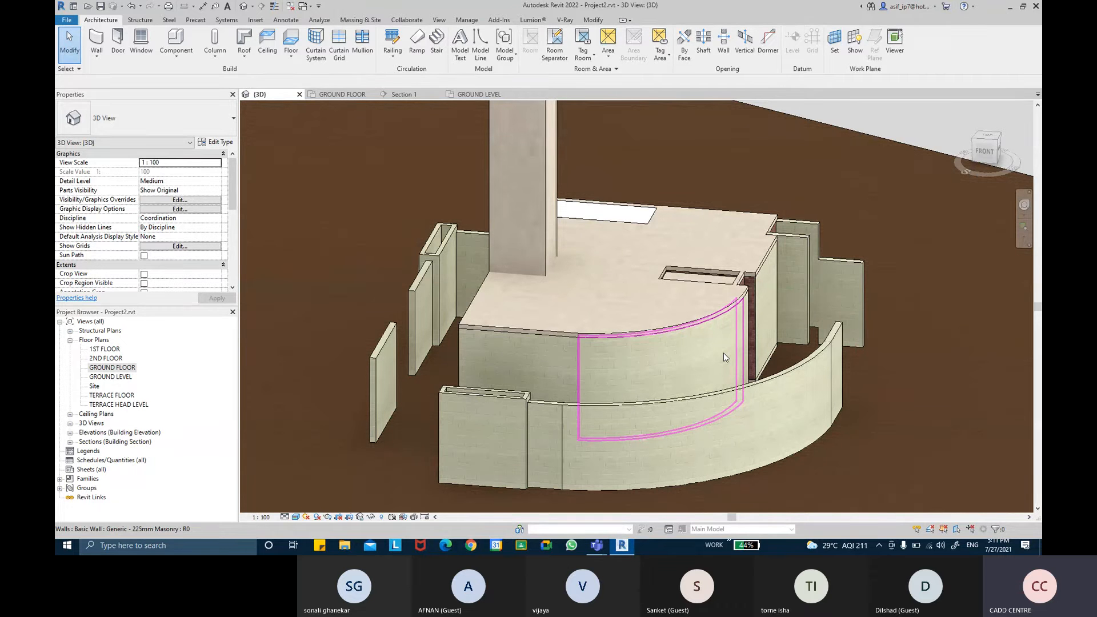
# Switch to the Microsoft Teams meeting and stop sharing the screen
pyautogui.moveTo(596, 545)
pyautogui.click(571, 494)
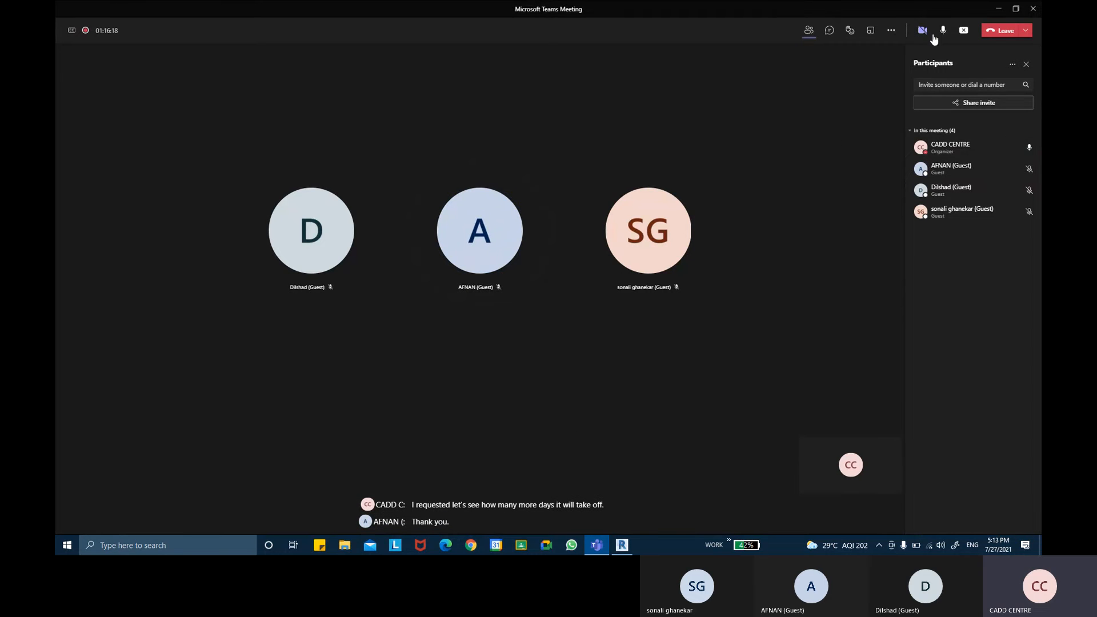
pyautogui.click(959, 33)
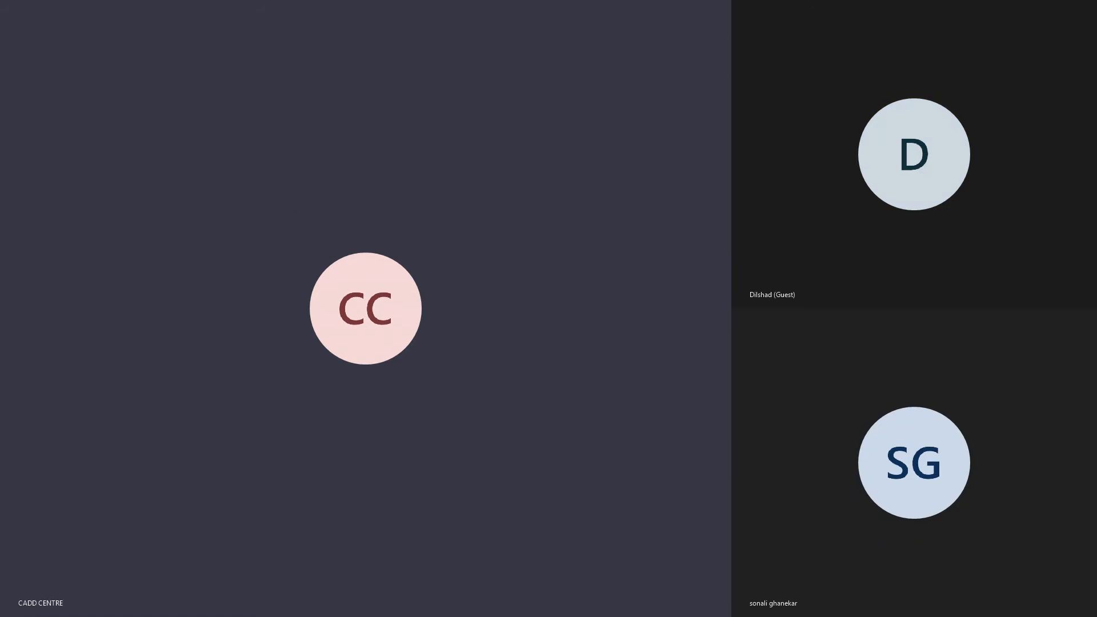